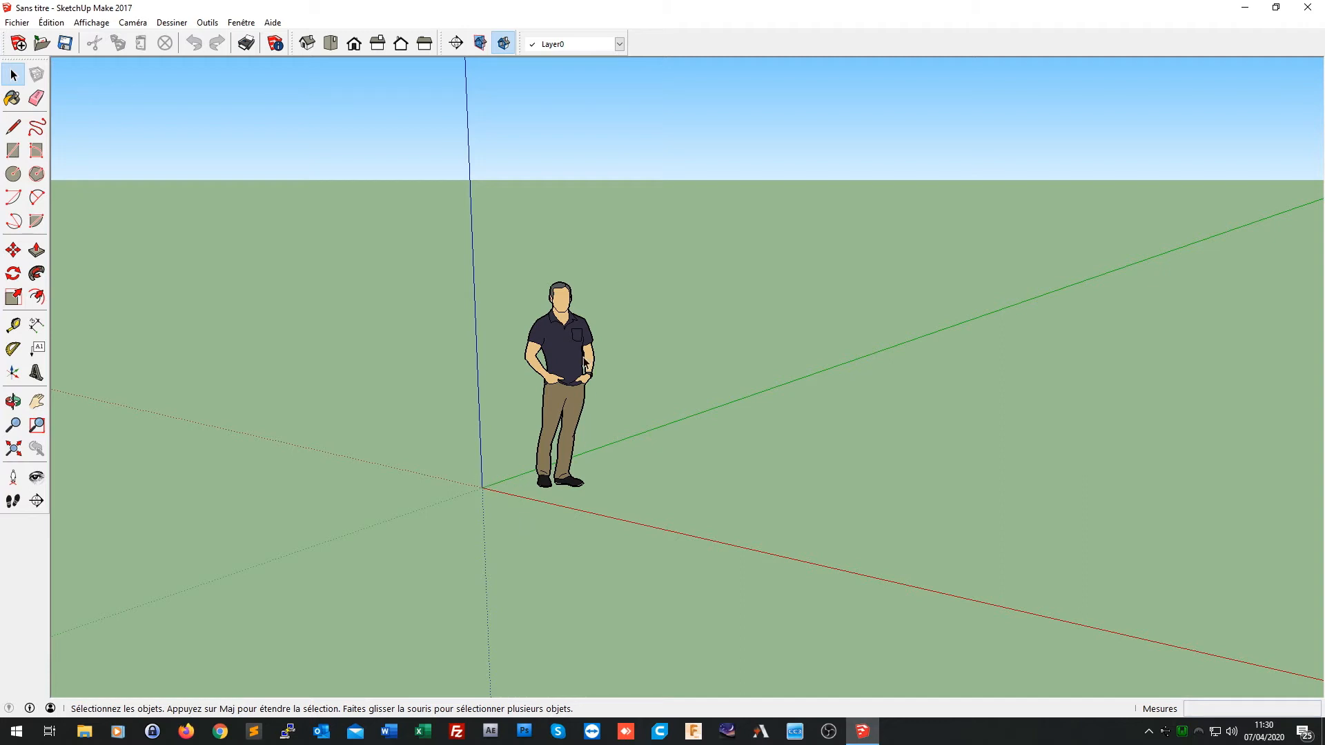
Step: Move the standing figure about 1.79 m away from the ground area so it stands behind the origin, off the positive axes
click(562, 409)
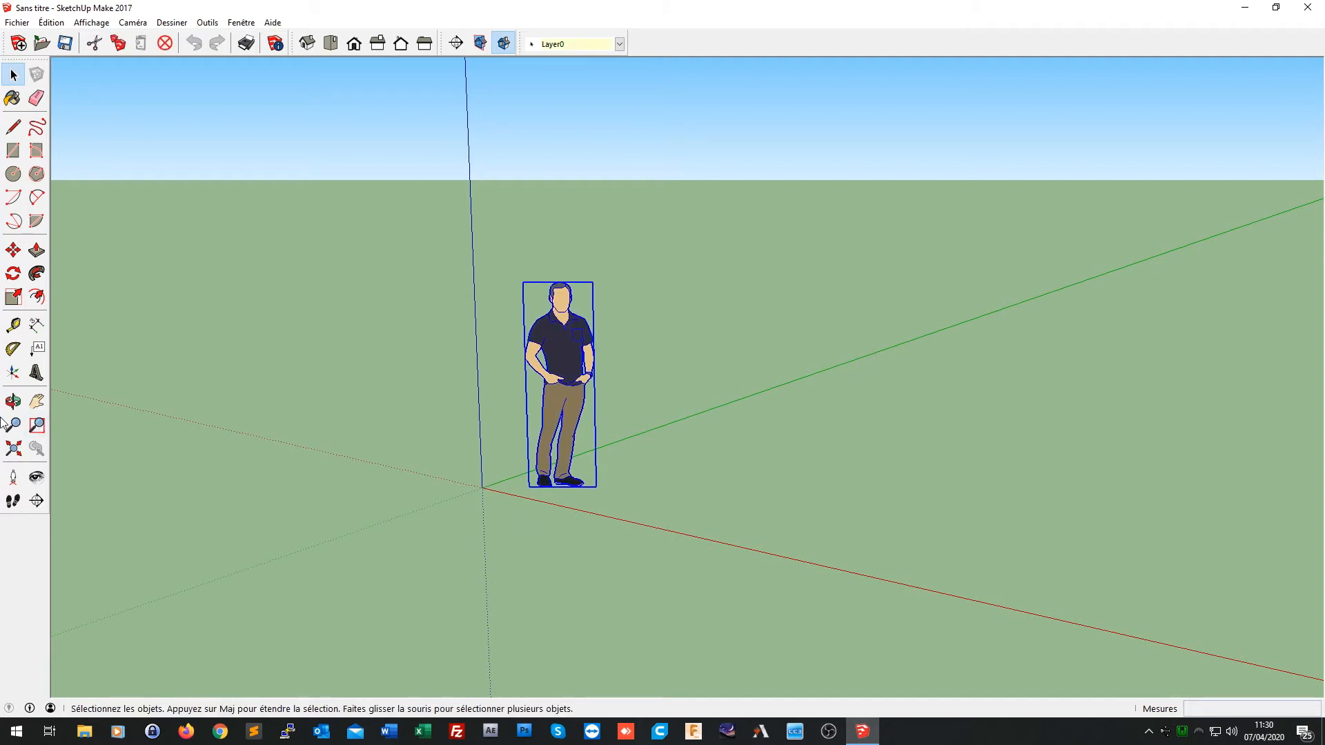
click(14, 252)
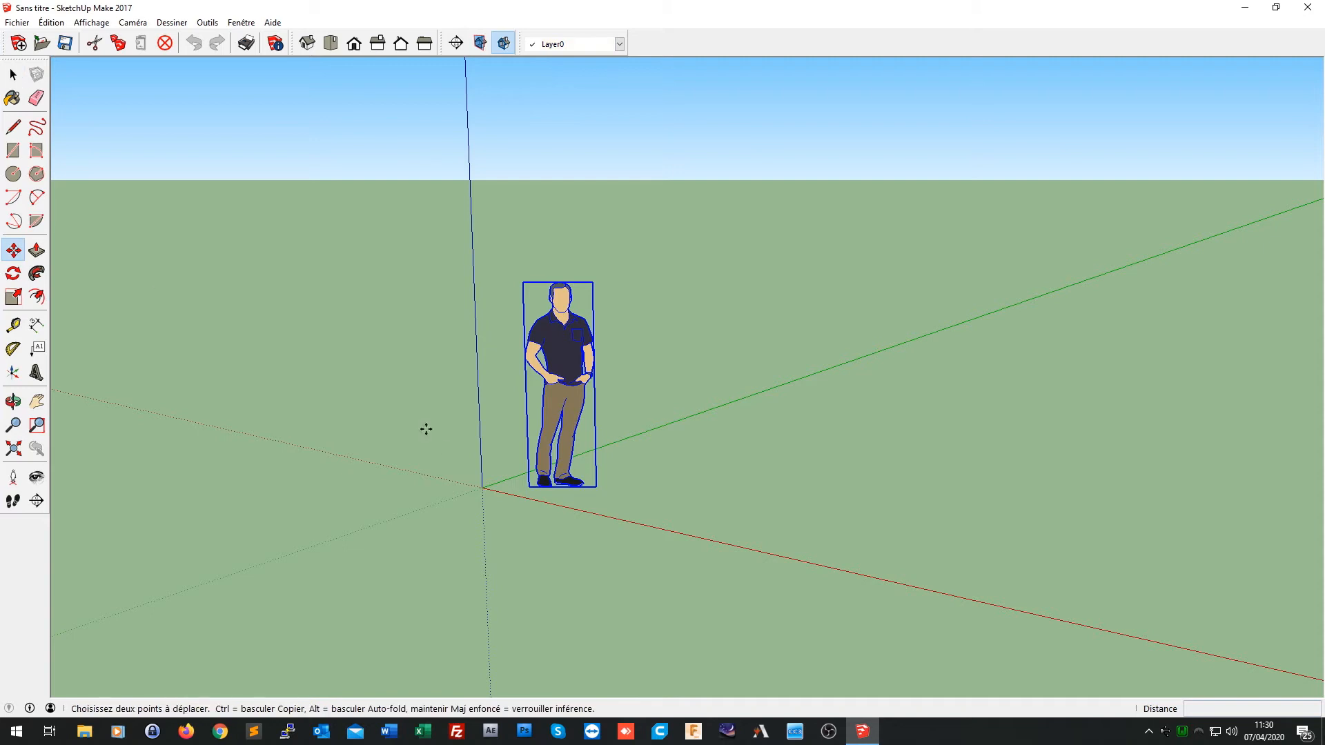
click(529, 488)
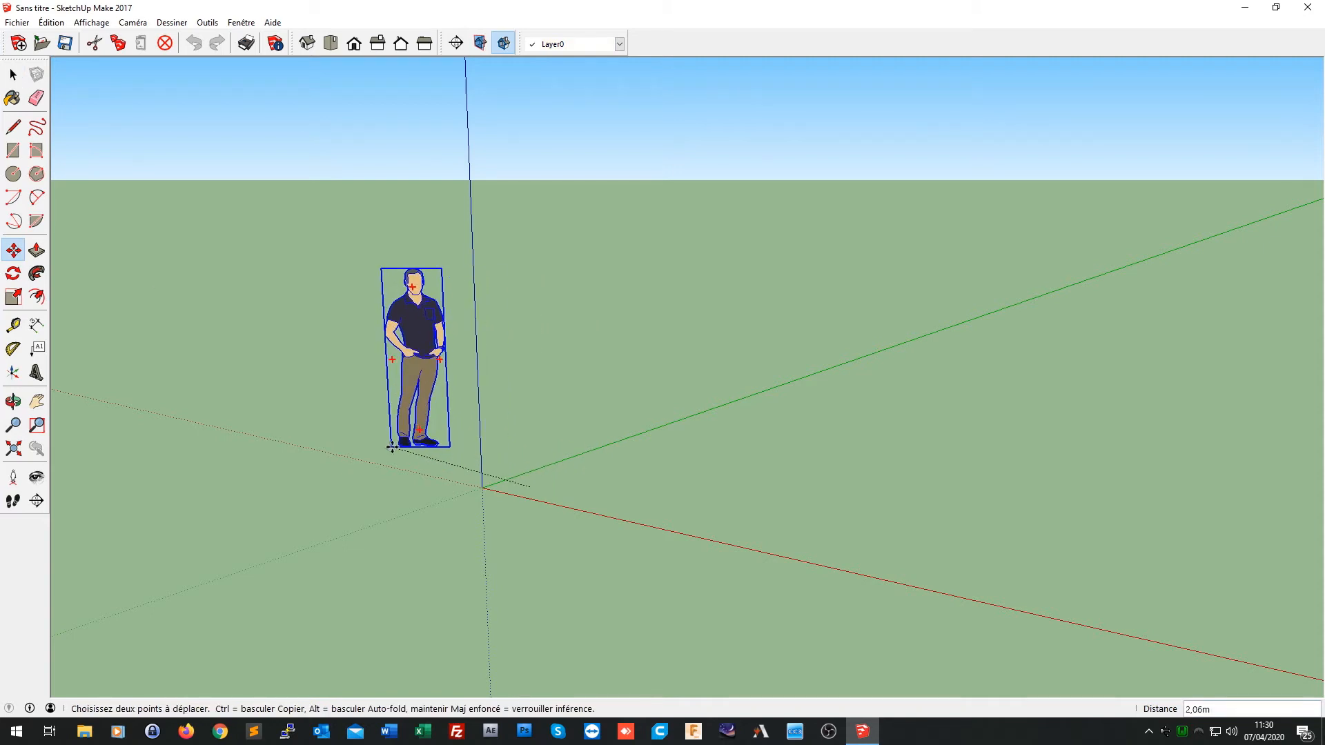
click(409, 456)
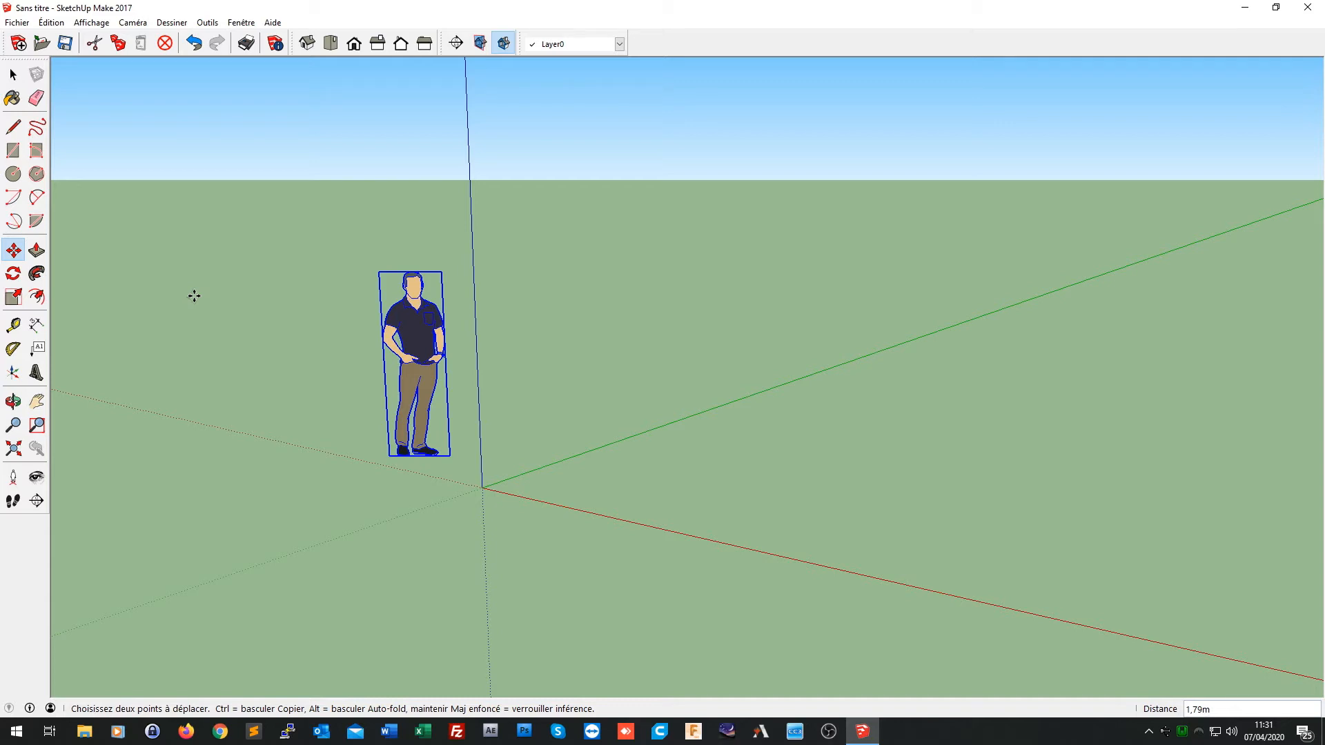
Step: Draw a 44 × 74 m ground rectangle starting at the origin along the red and green axes
click(14, 150)
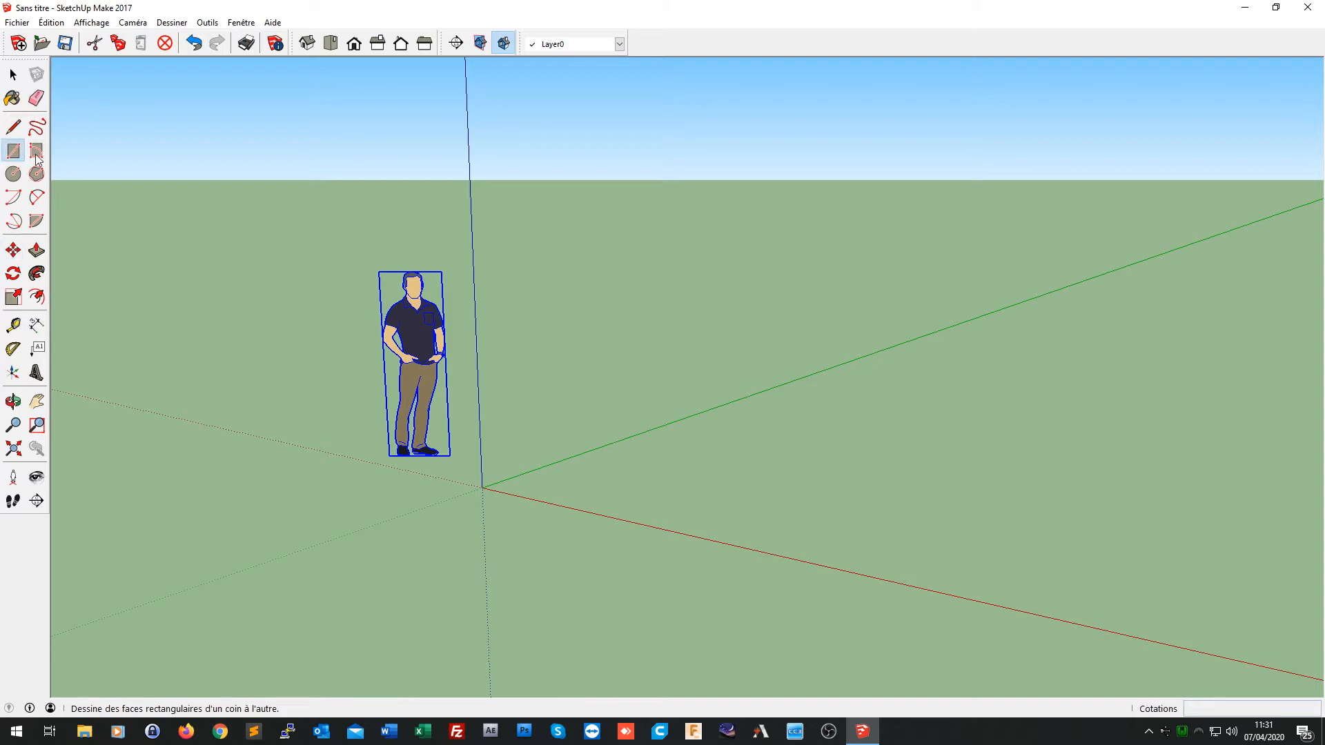
click(482, 487)
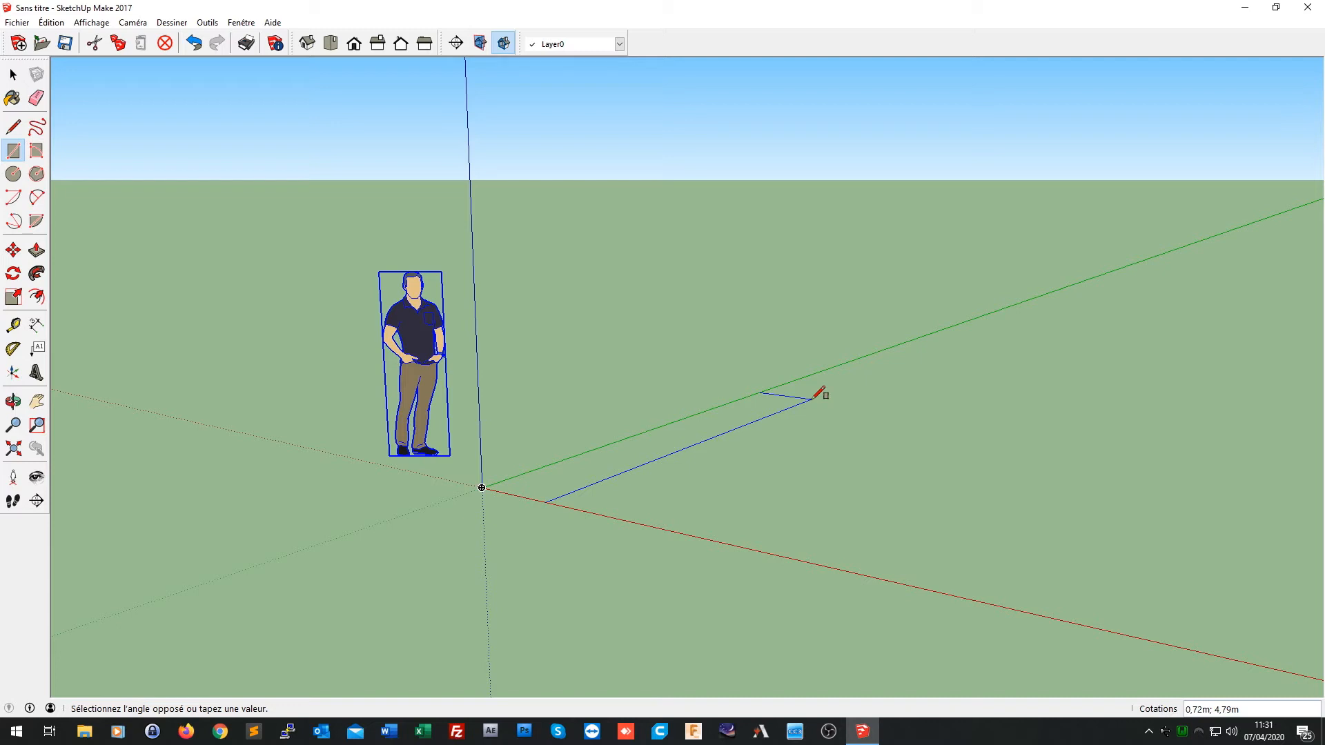
text(44;74)
key(Return)
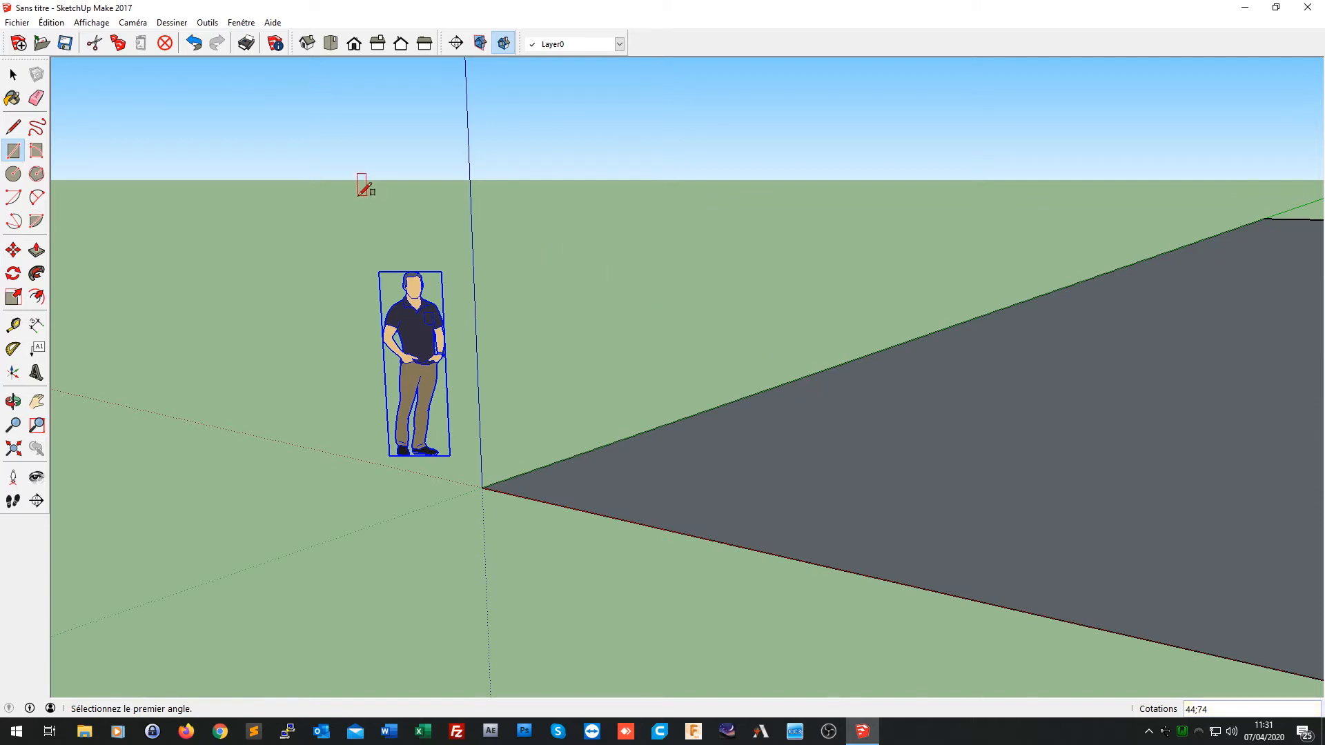
Step: Offset the ground rectangle's outline inward by 0.5 m to mark the outer wall thickness
click(330, 43)
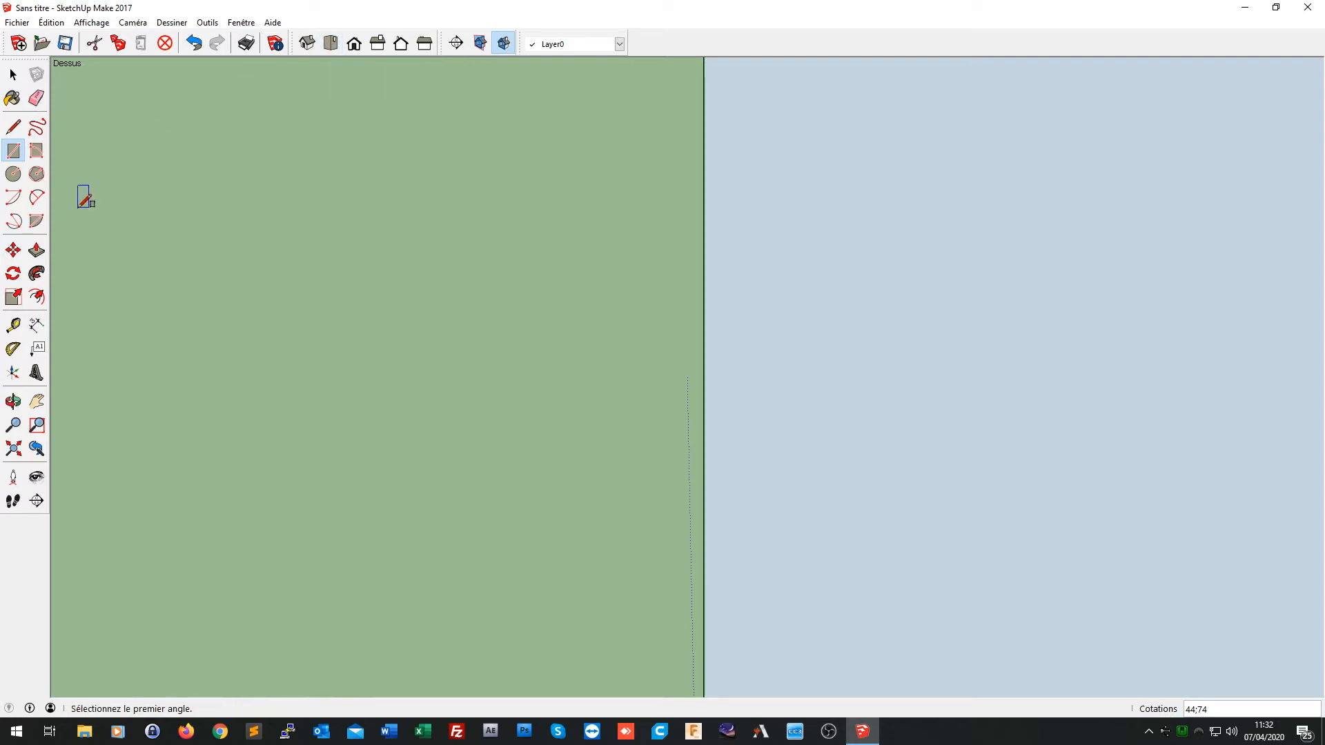
click(13, 450)
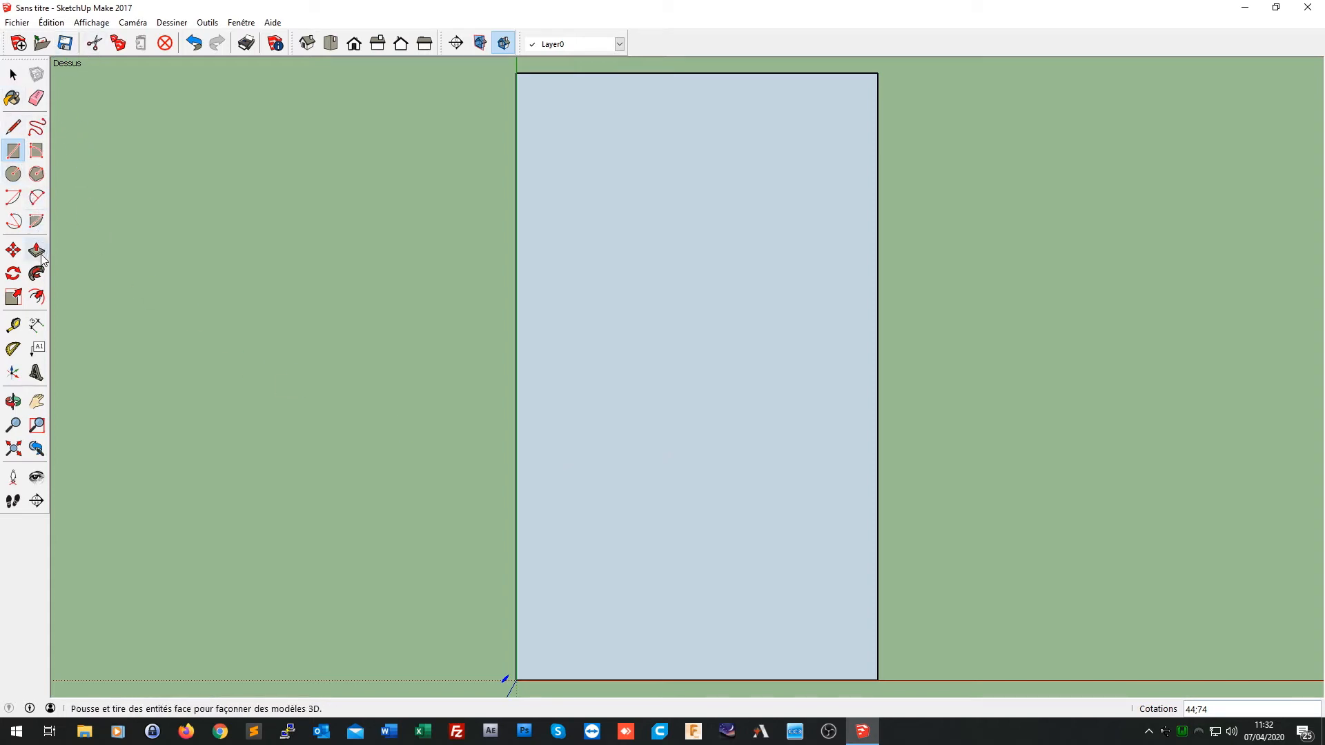
click(37, 298)
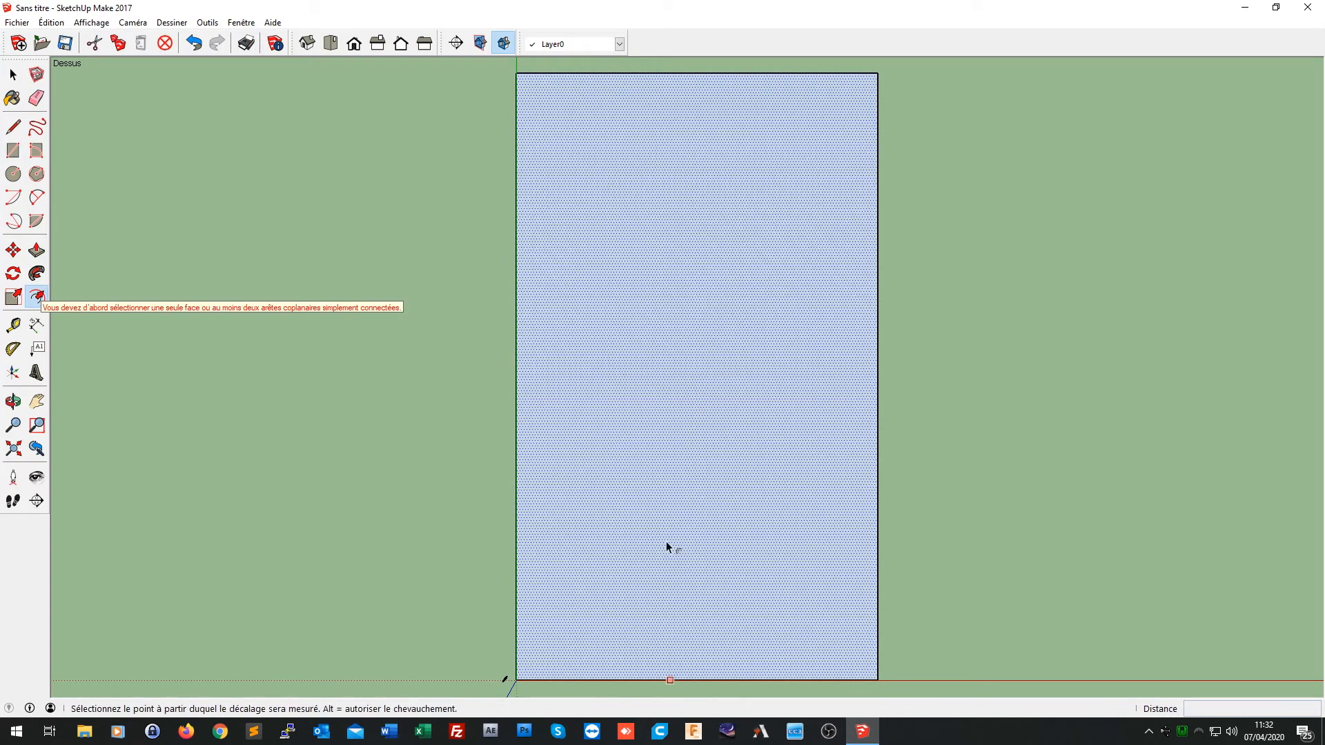
click(726, 391)
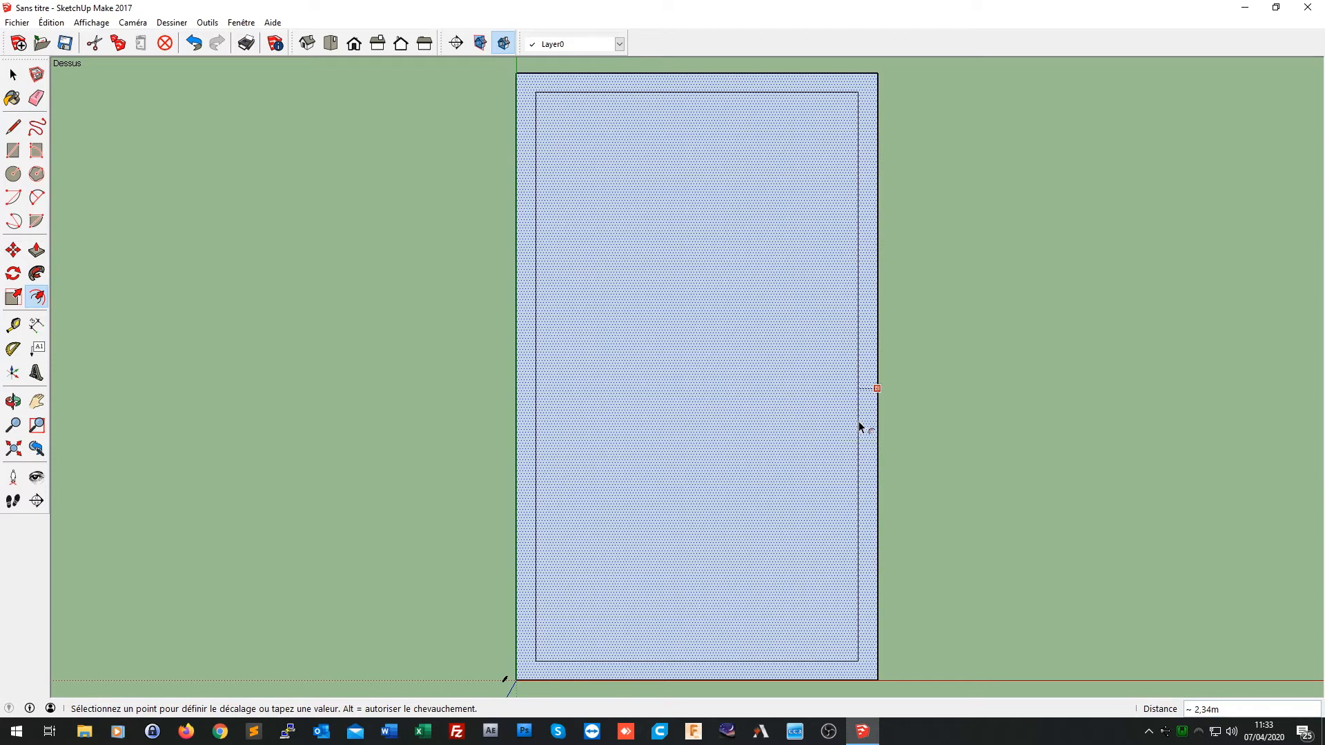
text(0,5)
key(Return)
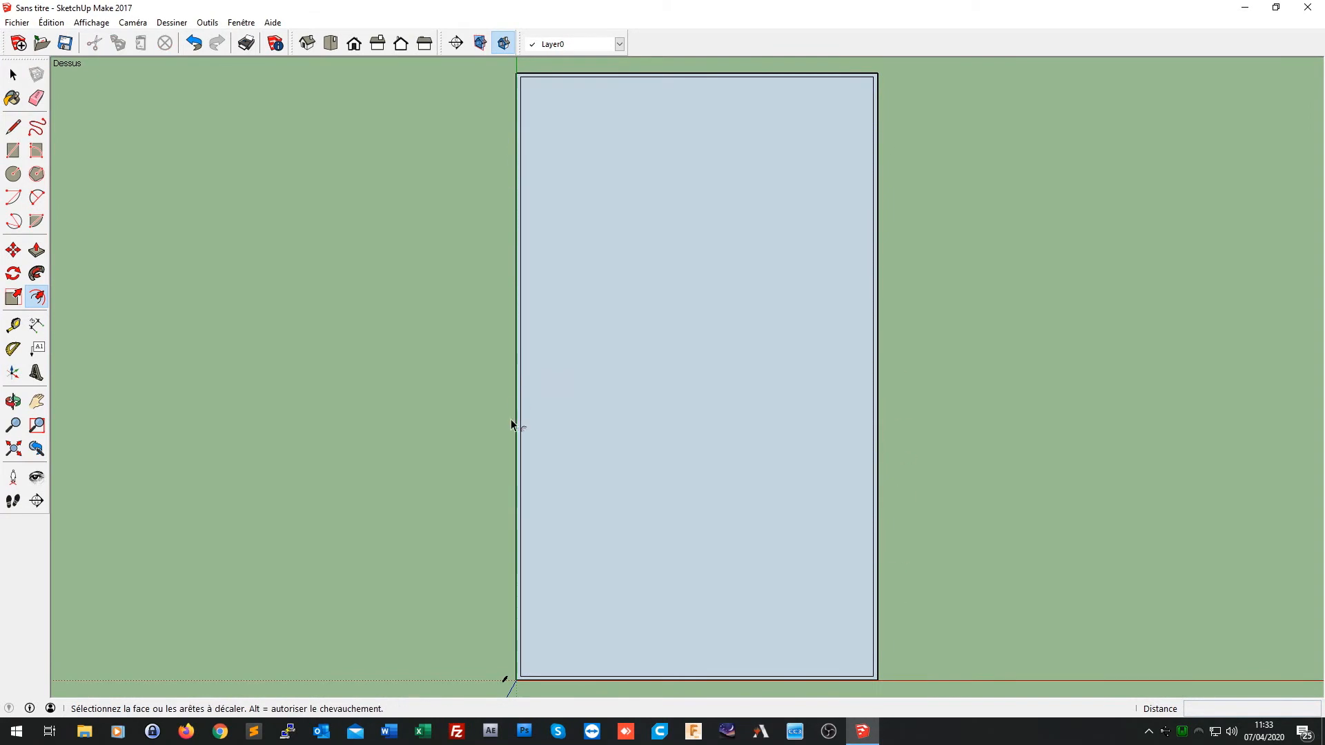
Step: Try pulling the outer wall strip upward about 16.12 m with Push/Pull, and undo the extrusion
click(522, 652)
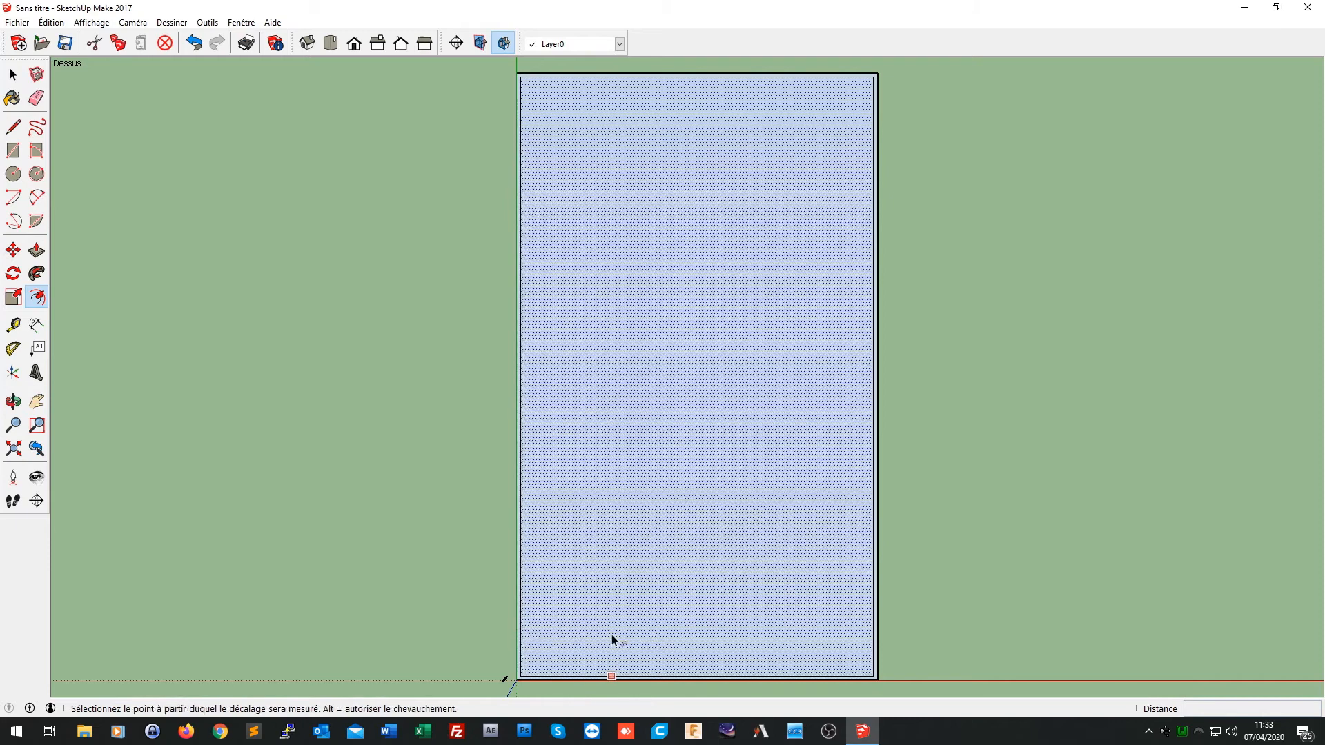
key(o)
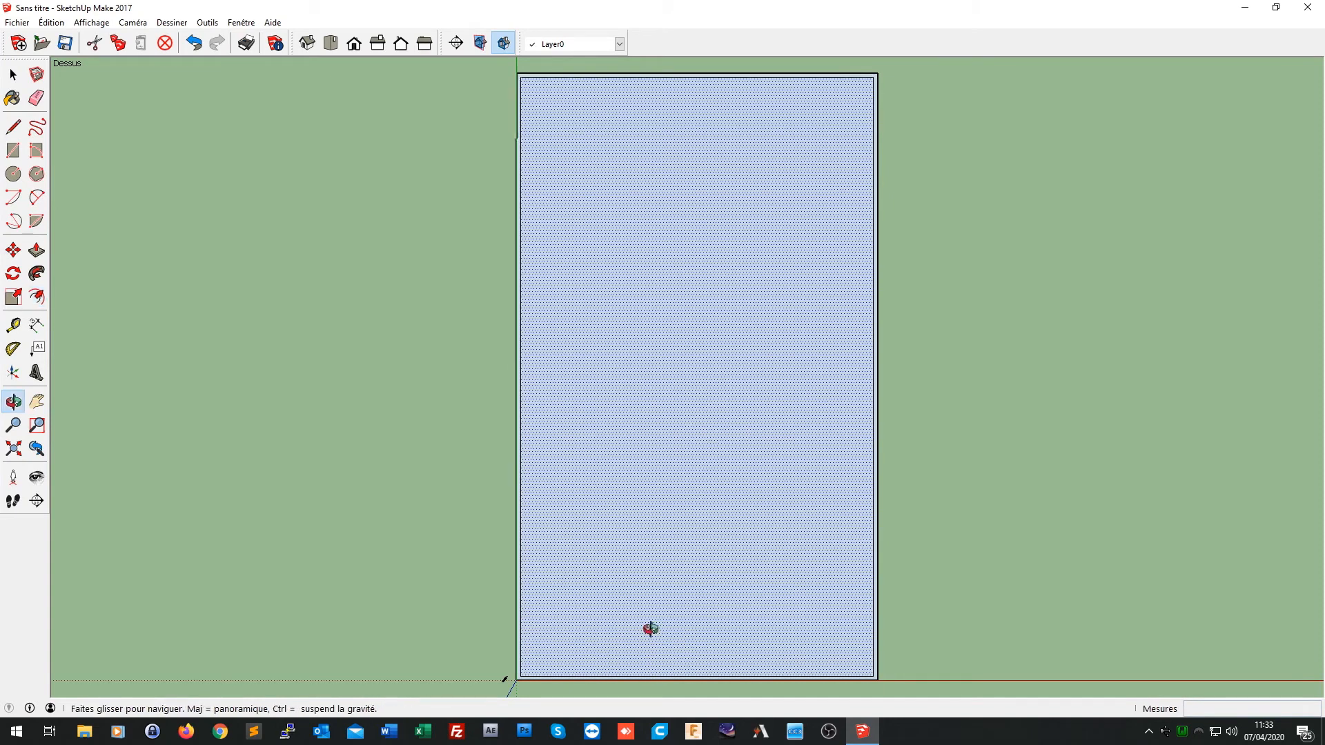
middle_drag(650, 629, 598, 149)
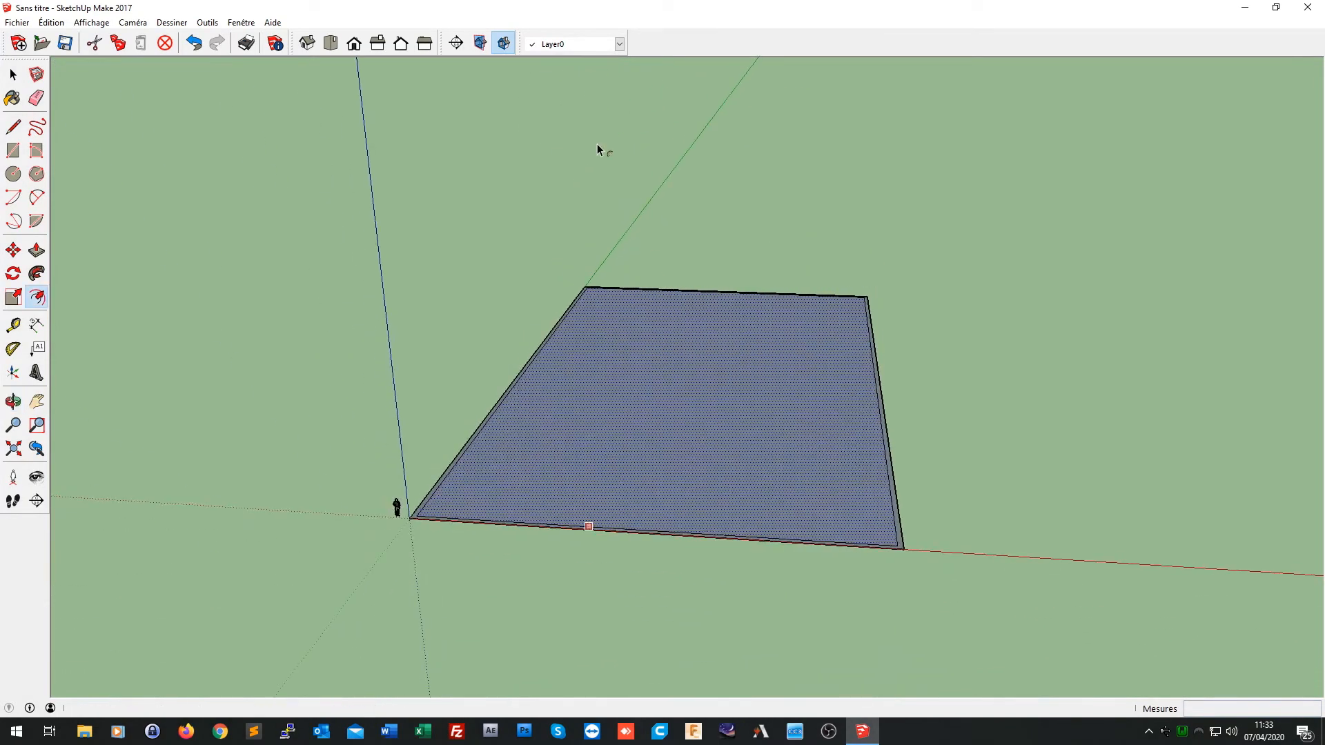
click(39, 248)
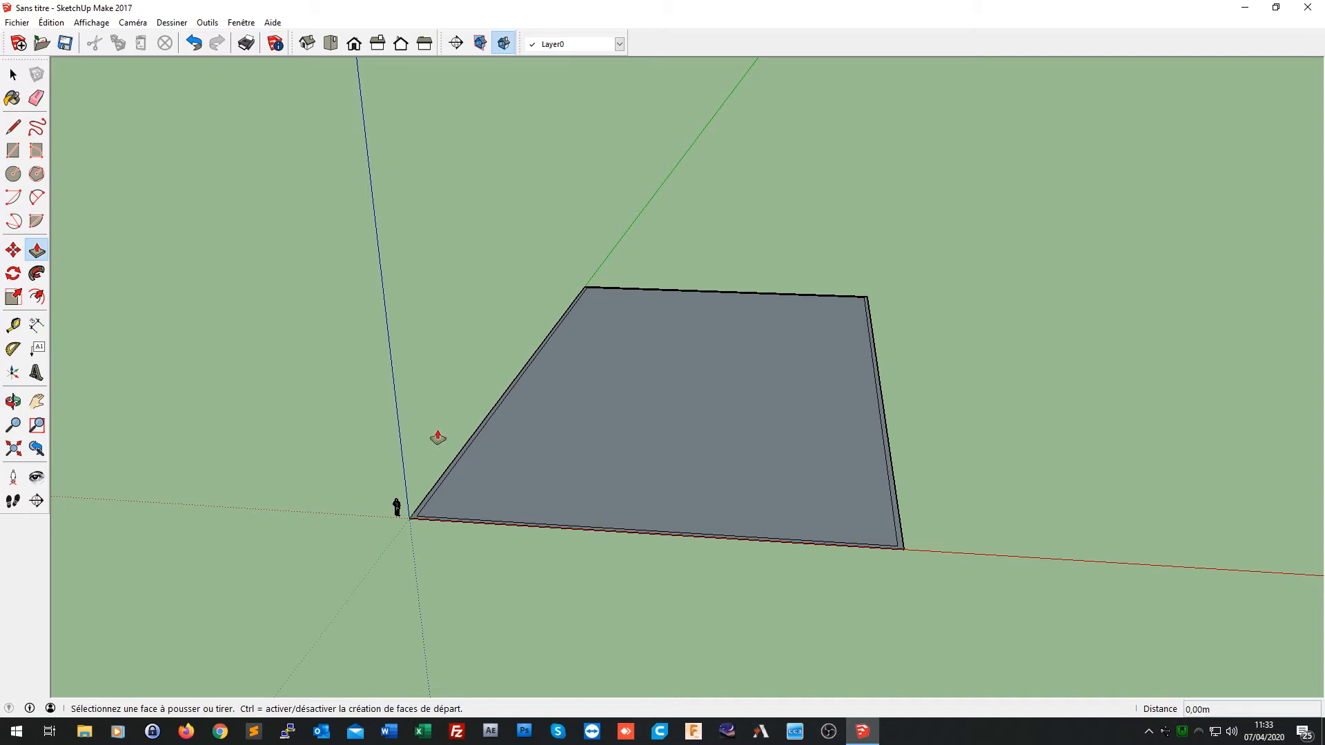
click(447, 476)
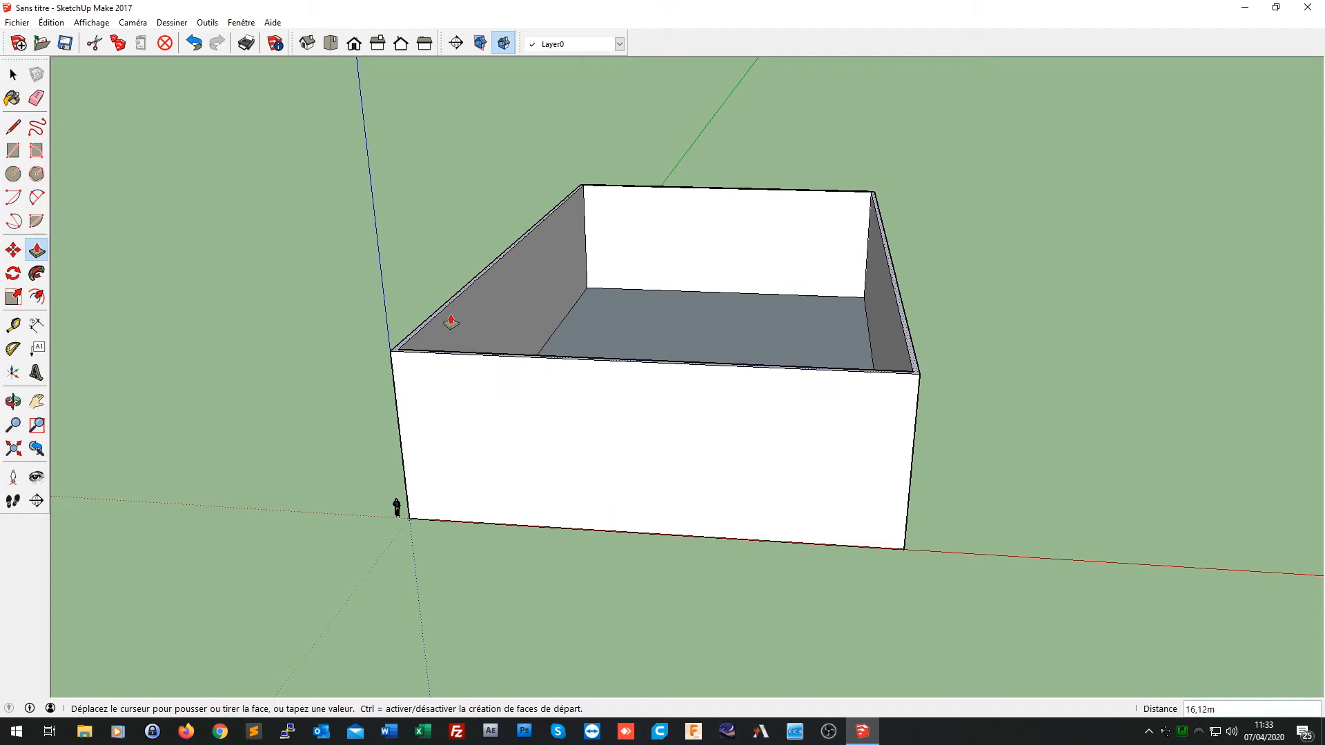
click(451, 322)
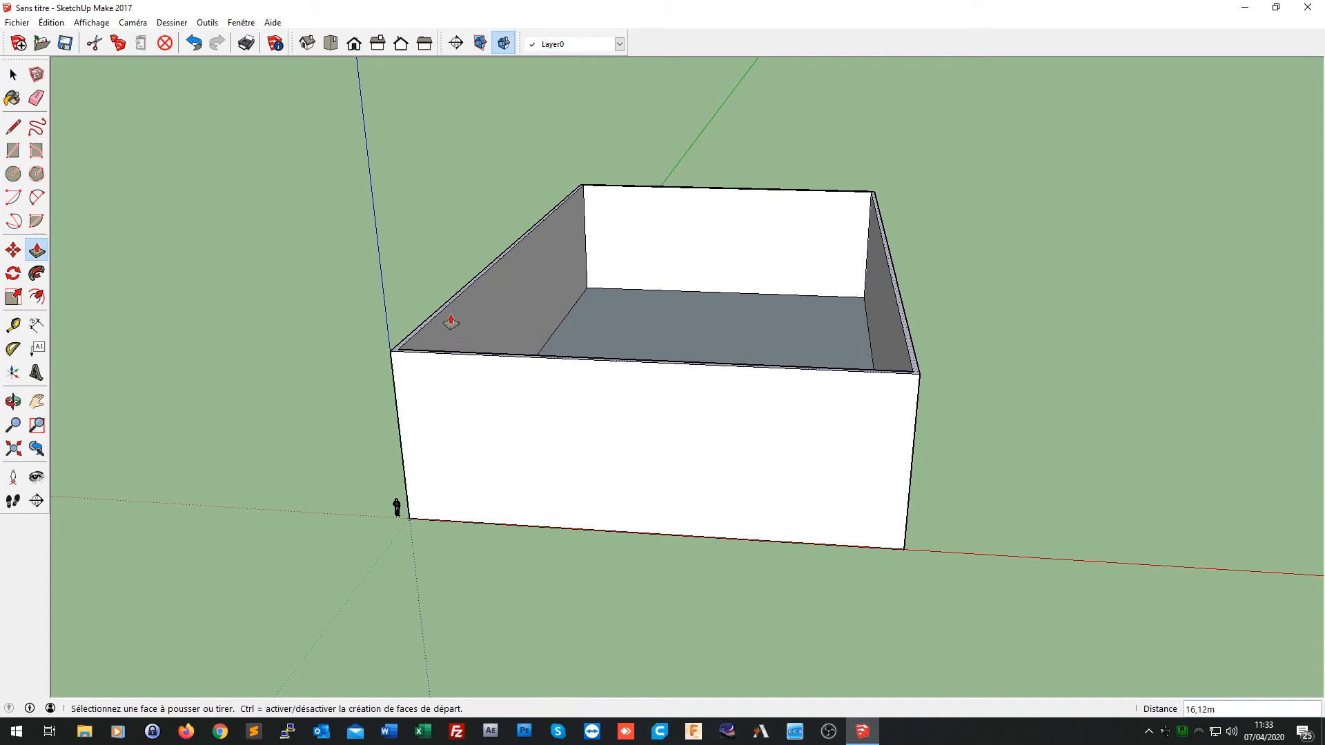
key(ctrl+z)
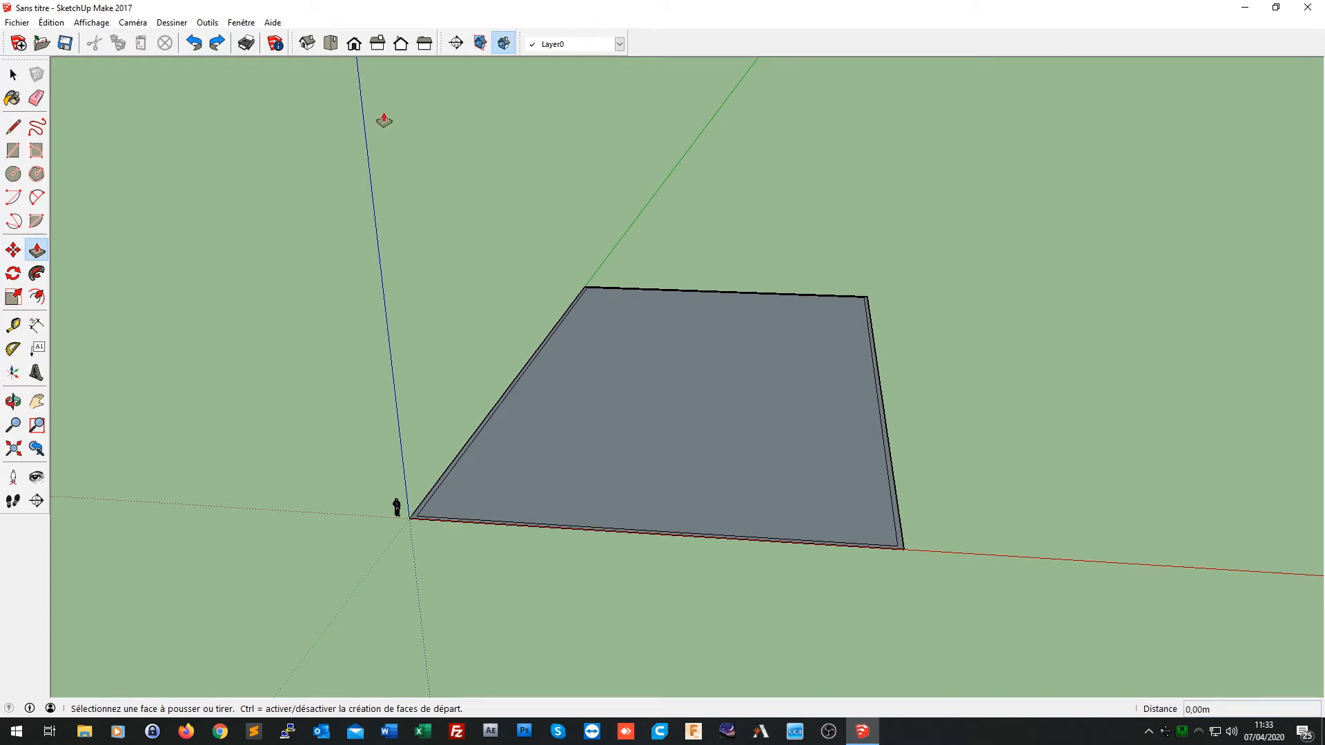
Step: In top view, draw a full-width rectangle 37 m deep from the origin corner to split the plan in half
click(330, 42)
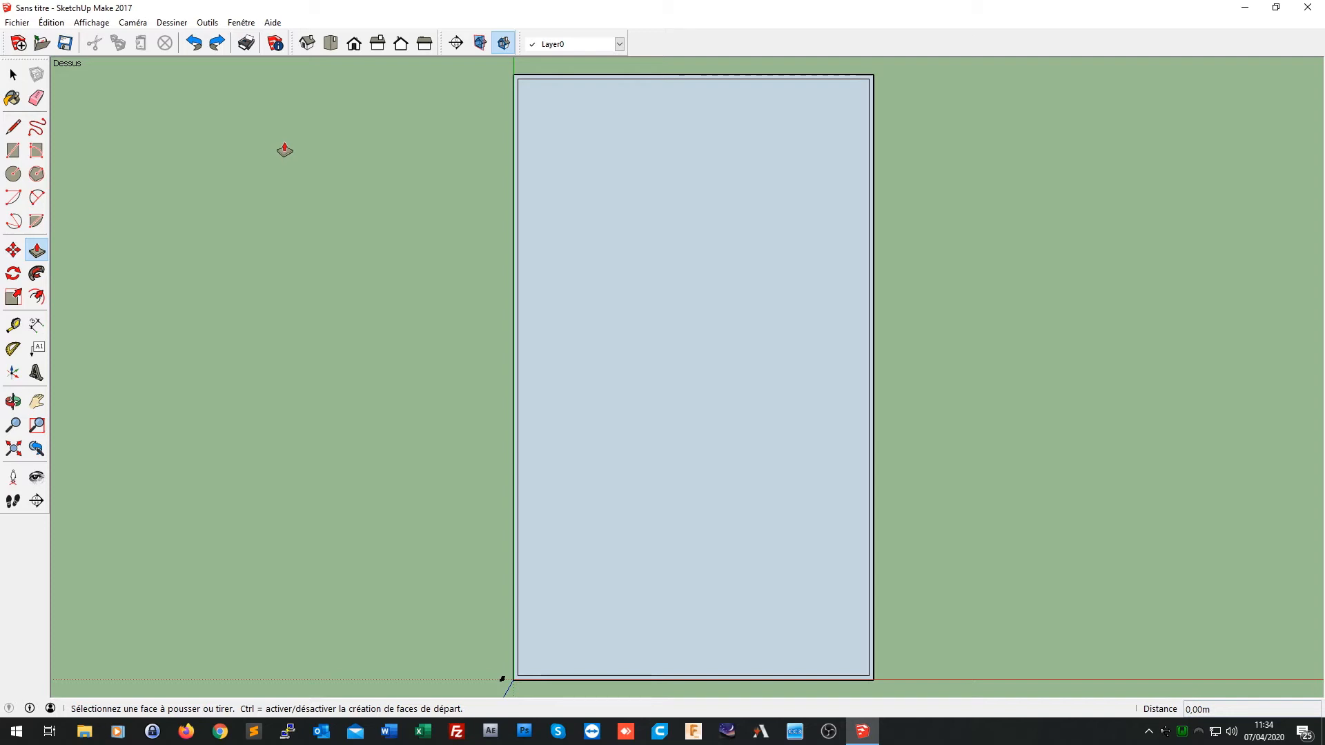
click(13, 150)
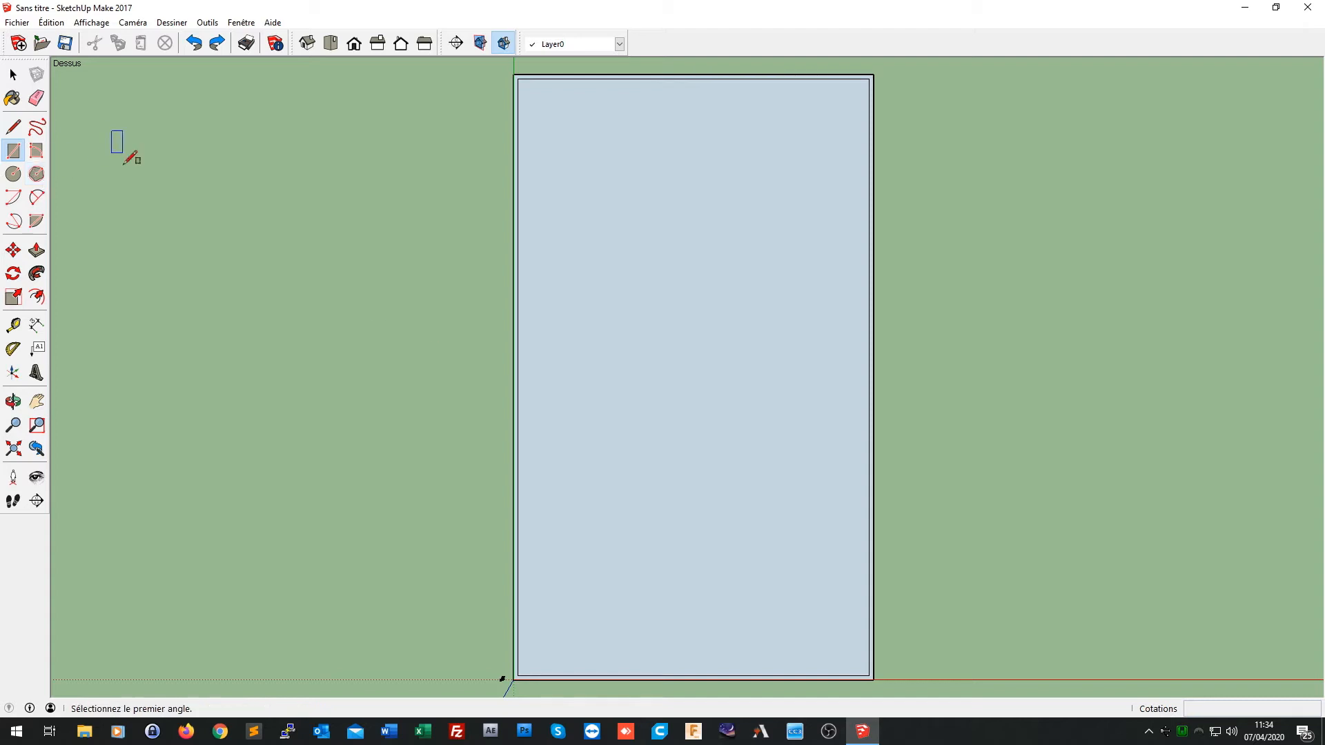
click(514, 679)
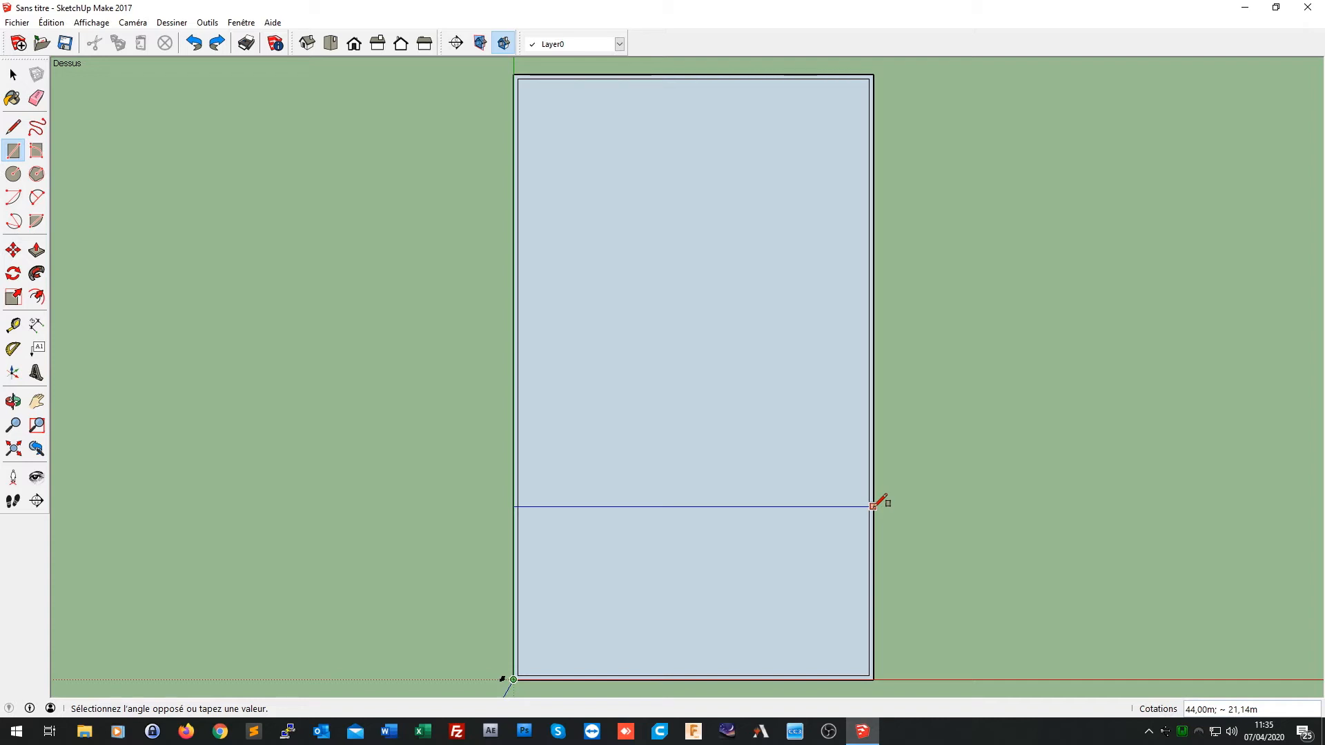
text(;37)
key(Return)
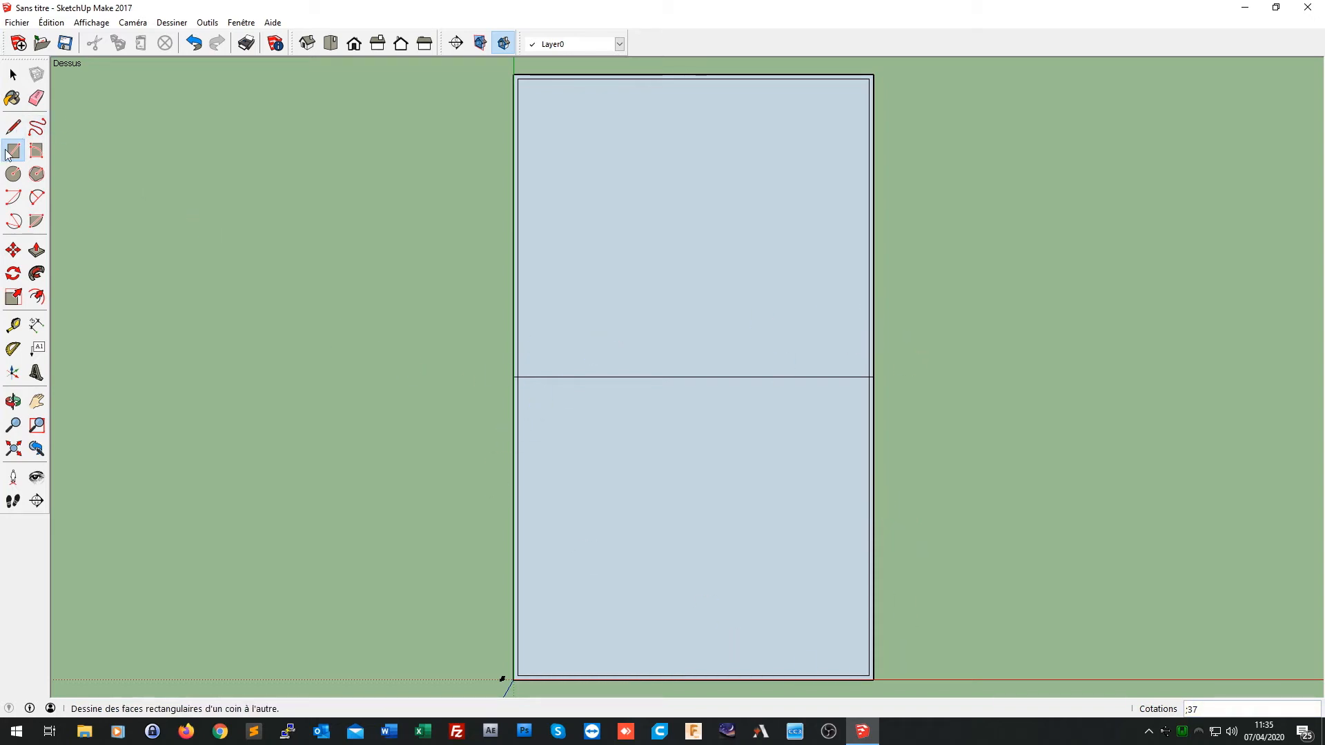
Step: Draw a full-width rectangle 0.5 m deep directly below the middle dividing line to outline the central wall
click(513, 377)
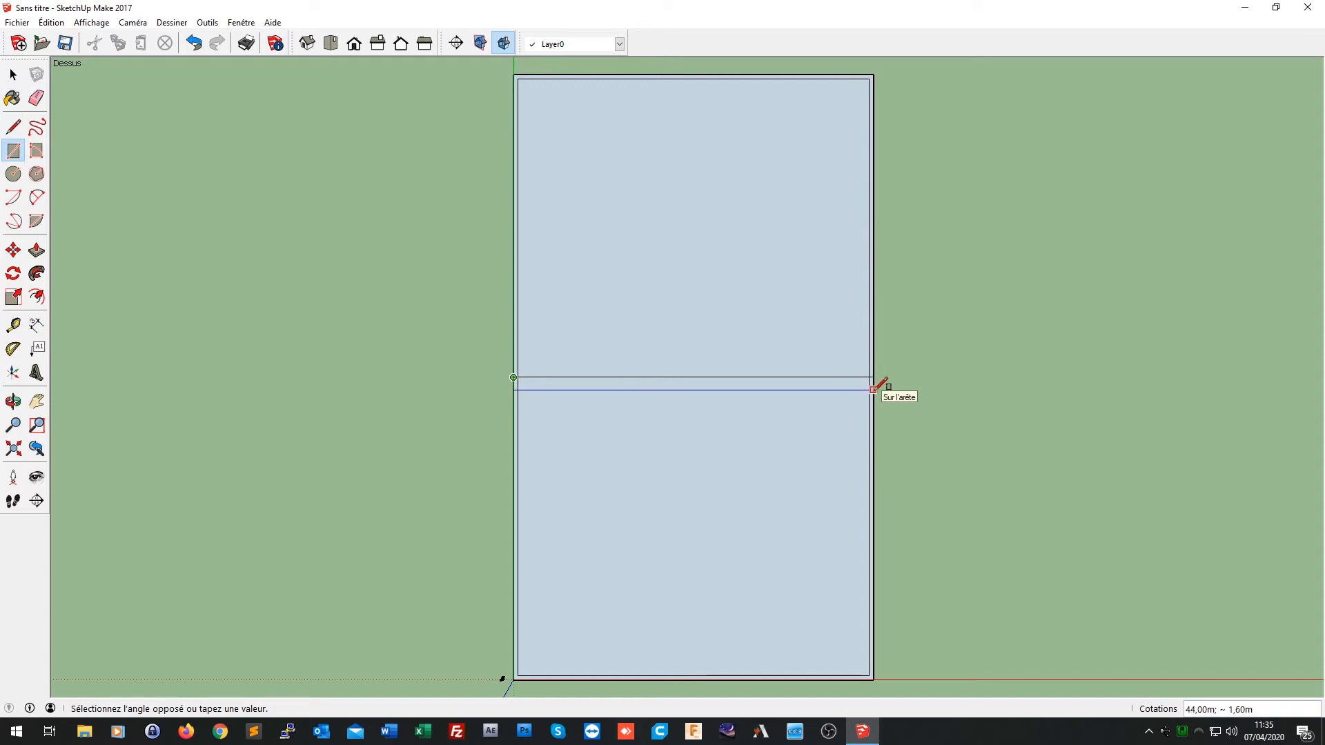
text(;5)
key(Return)
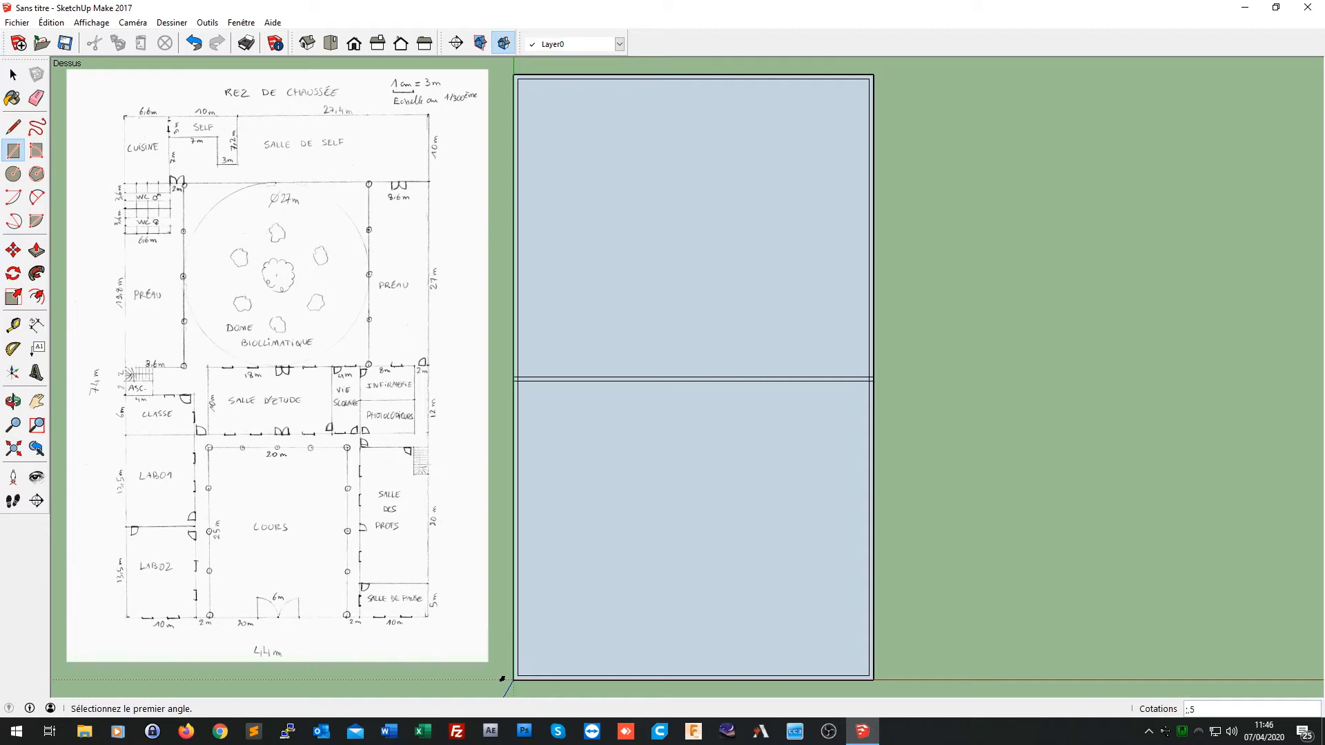
Step: Place two vertical guides with the Tape Measure, each 10 m inward from the plan's left and right outer edges
key(t)
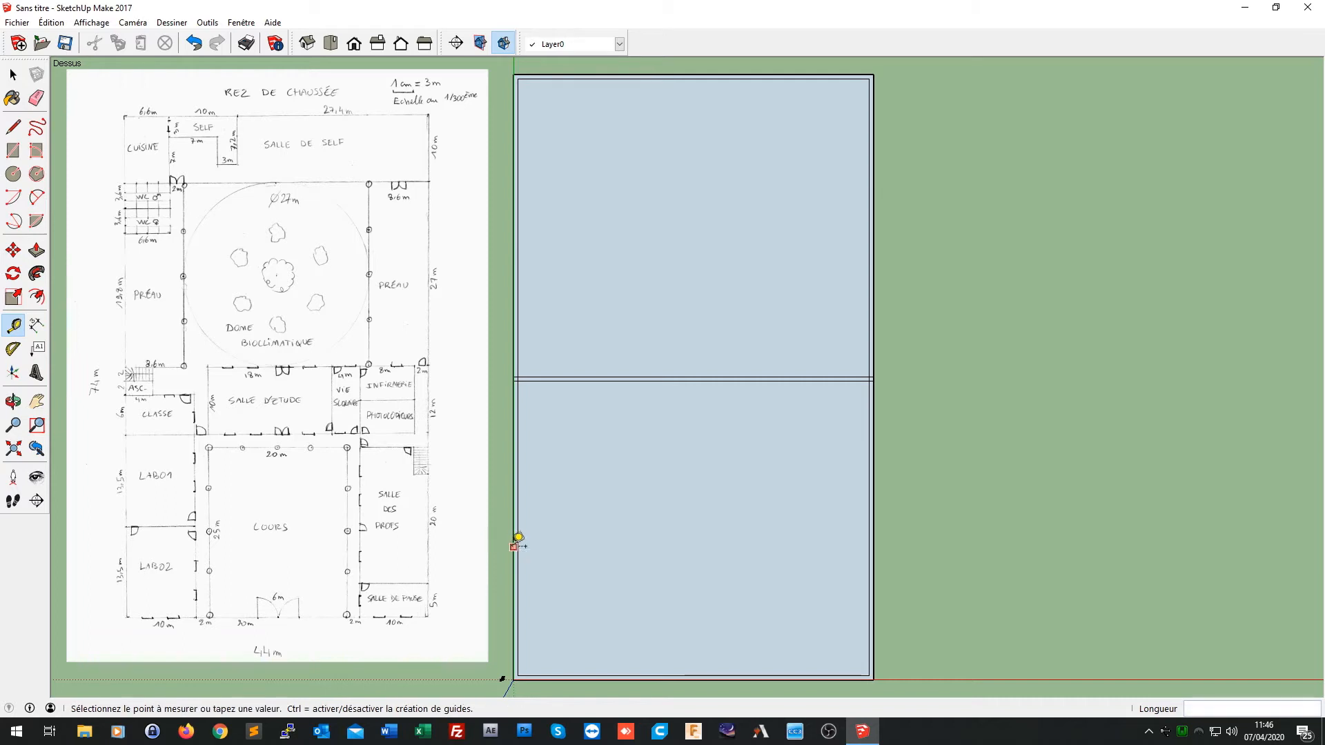
click(514, 546)
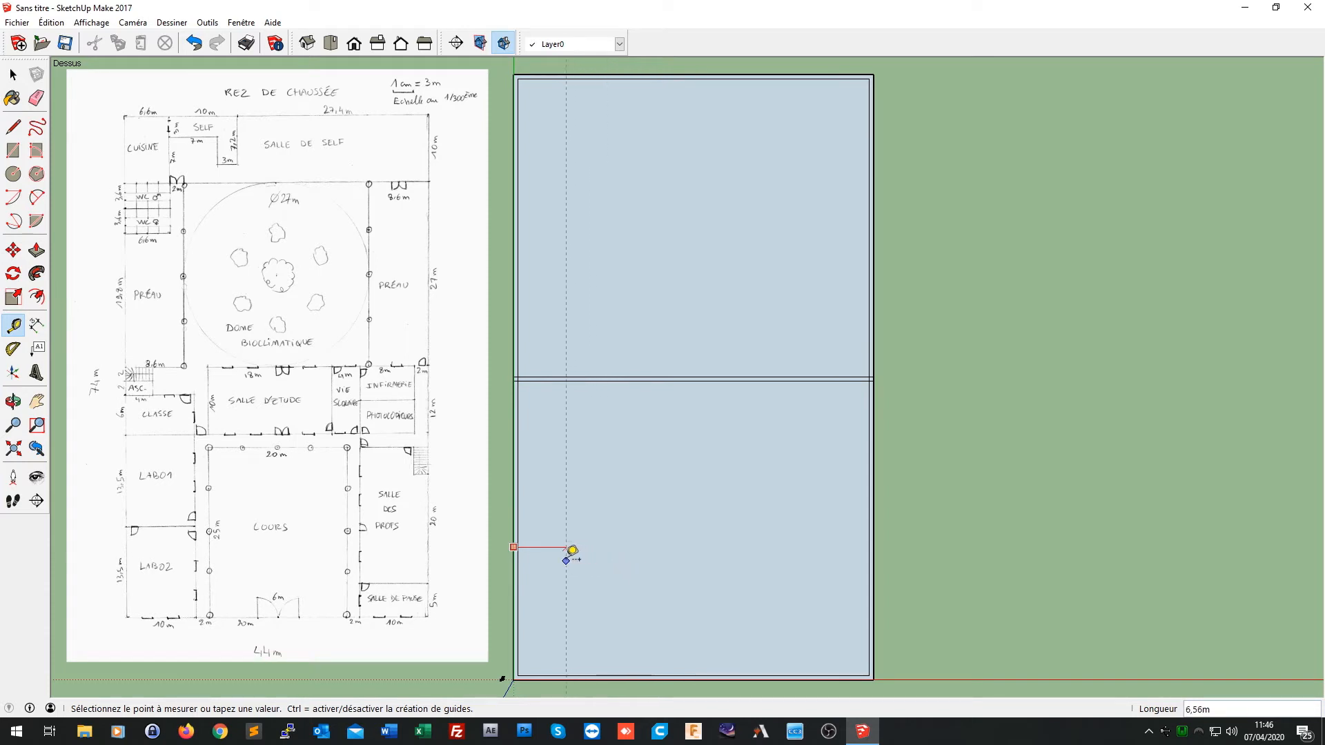
text(10)
key(Return)
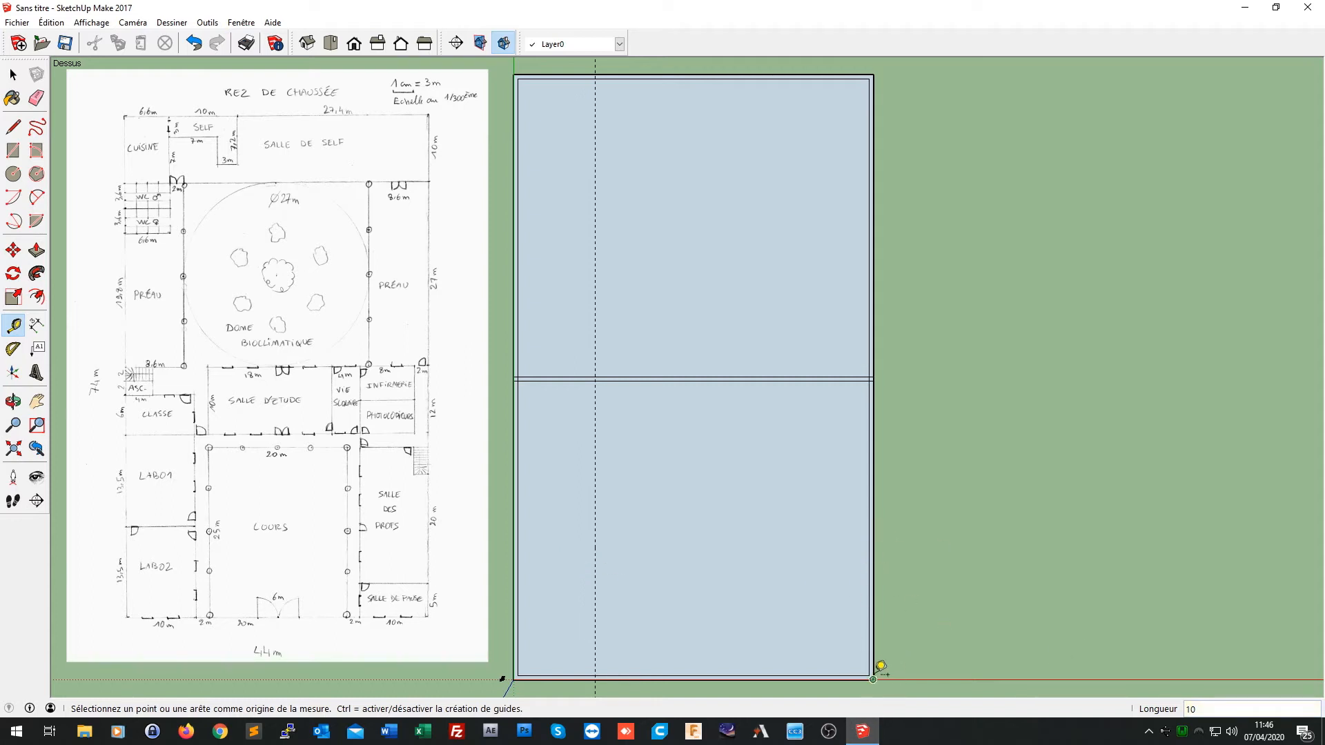
click(875, 509)
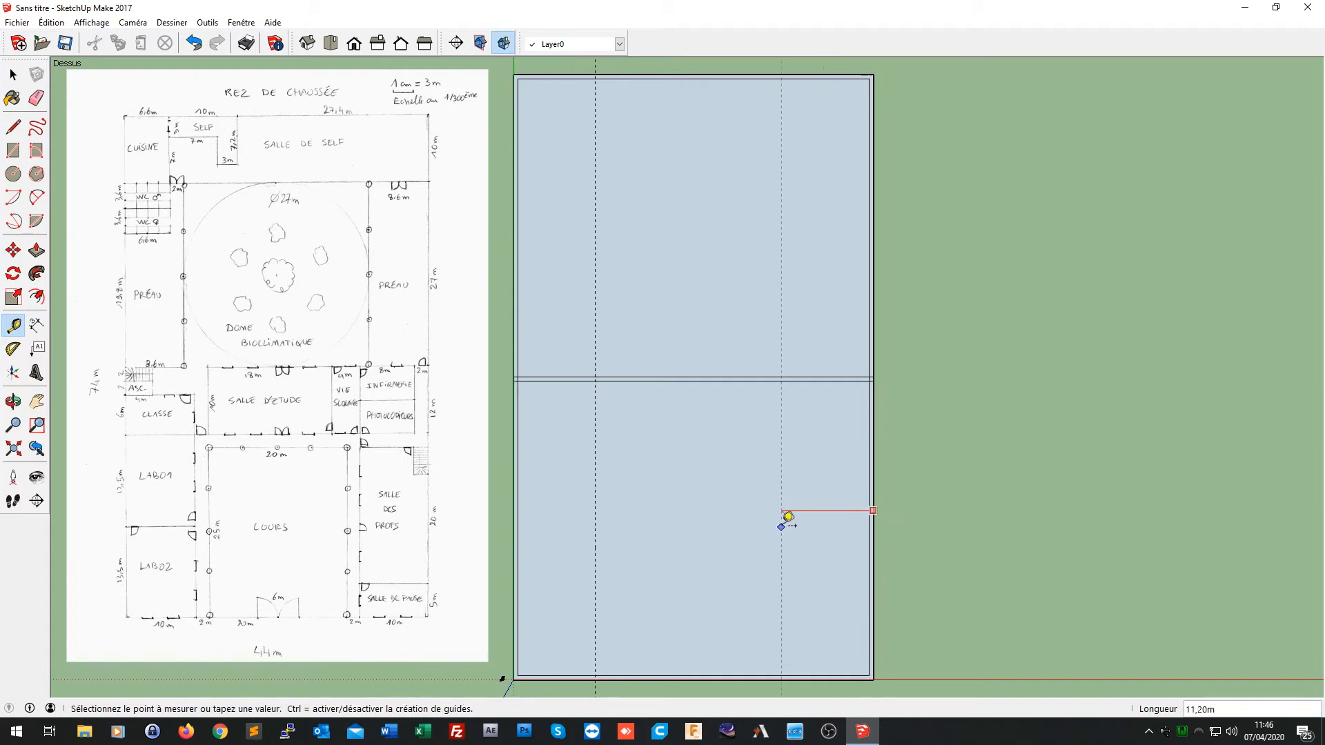
text(10)
key(Return)
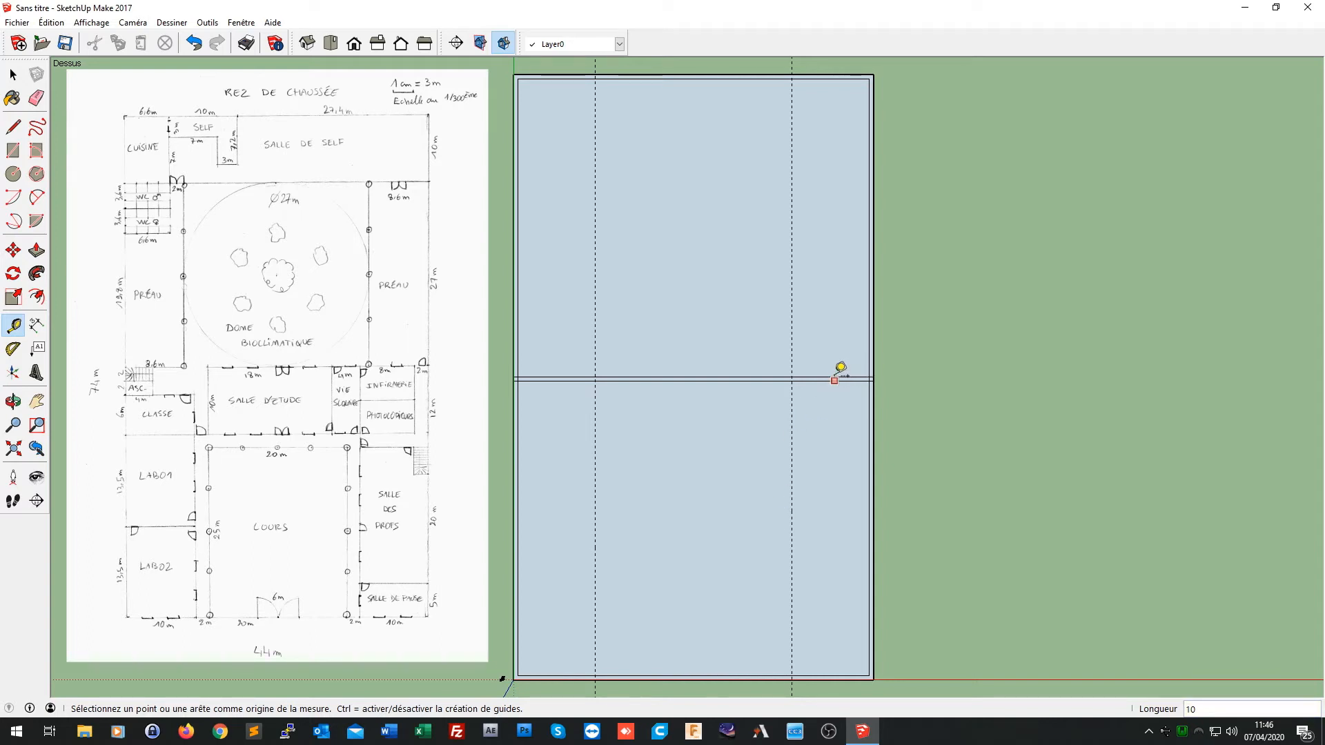
Step: Place a horizontal guide 10 m below the upper line of the central wall
scroll(840, 369, up, 4)
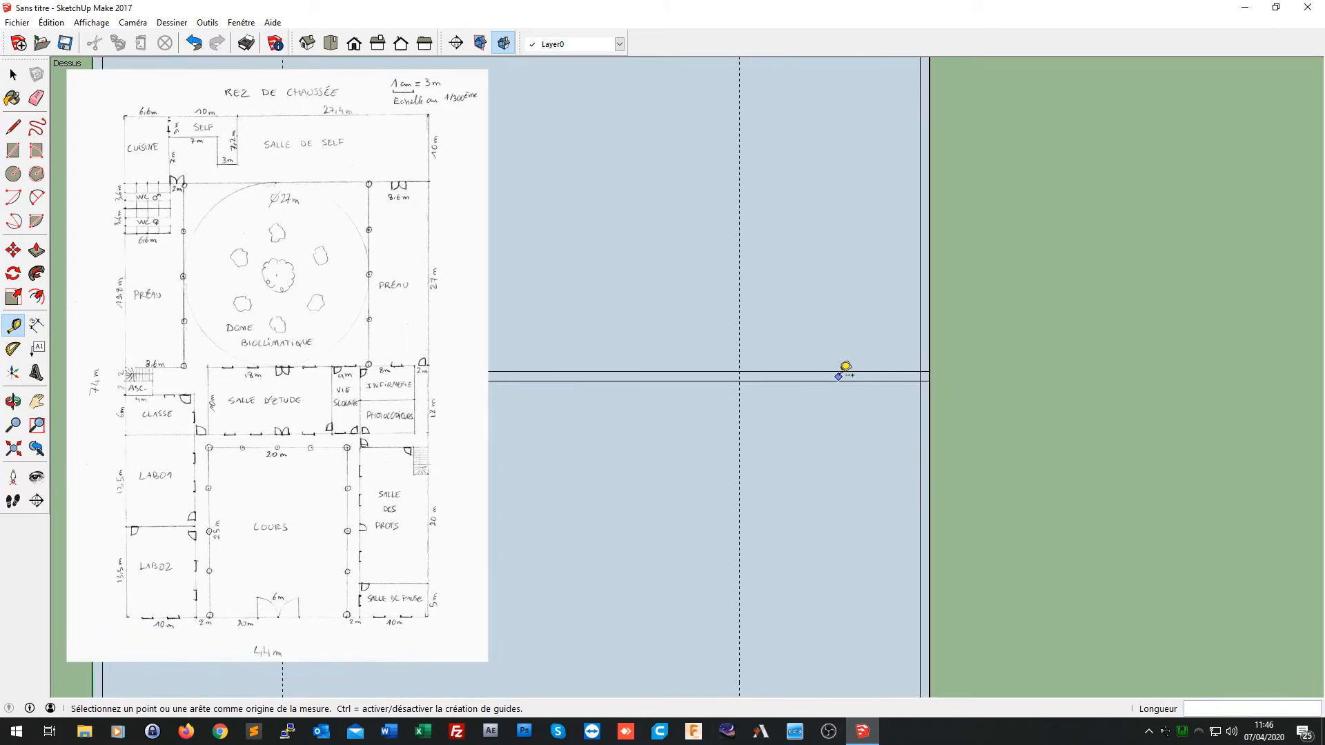
click(820, 372)
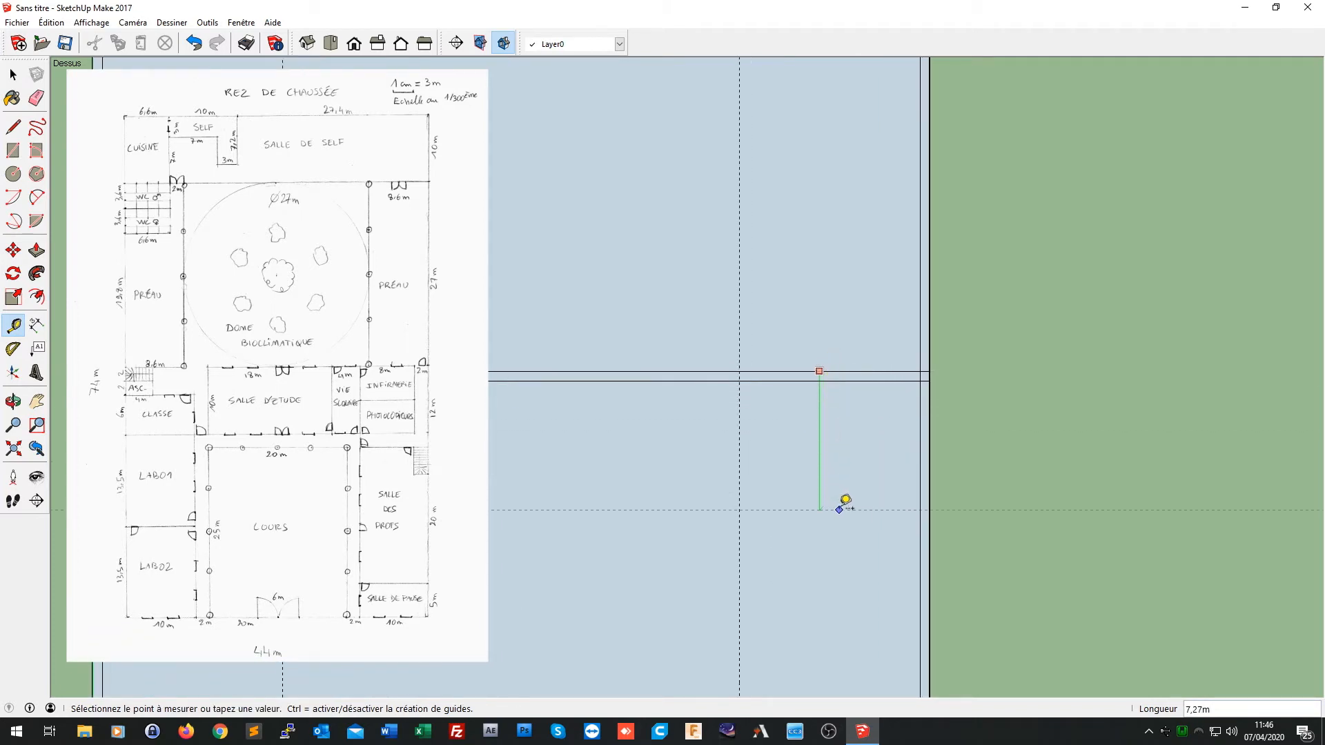
text(10)
key(Return)
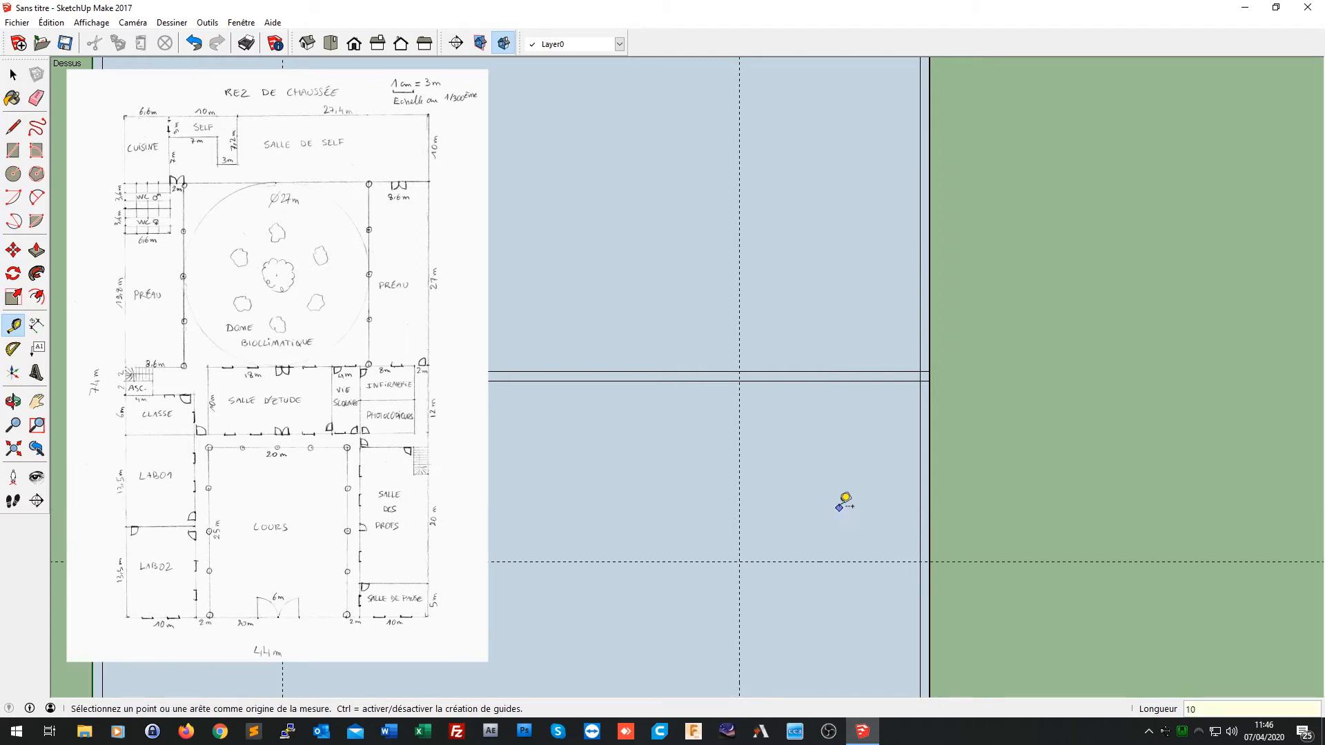
scroll(844, 498, down, 5)
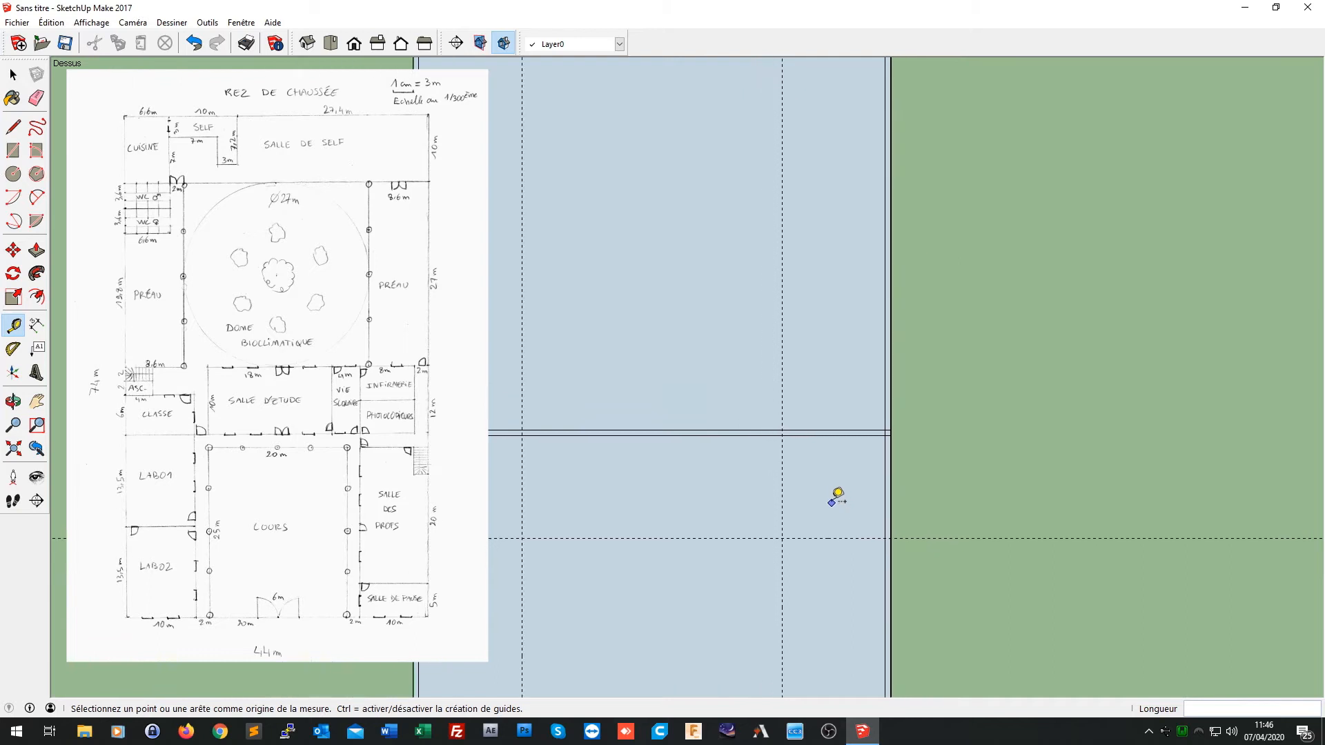
scroll(837, 493, down, 1)
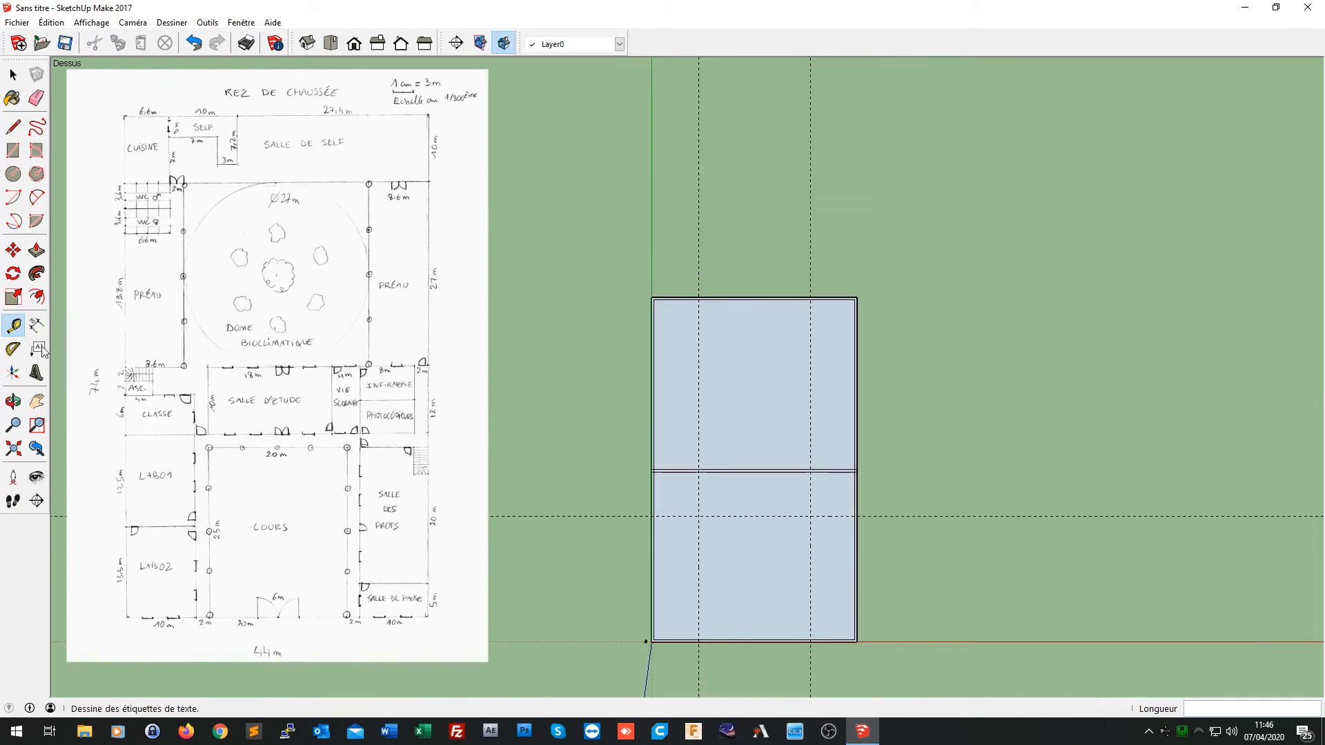
Step: Draw a 24 × 26.5 m courtyard rectangle between the two vertical guides, from the inner bottom wall line up to the horizontal guide
click(14, 449)
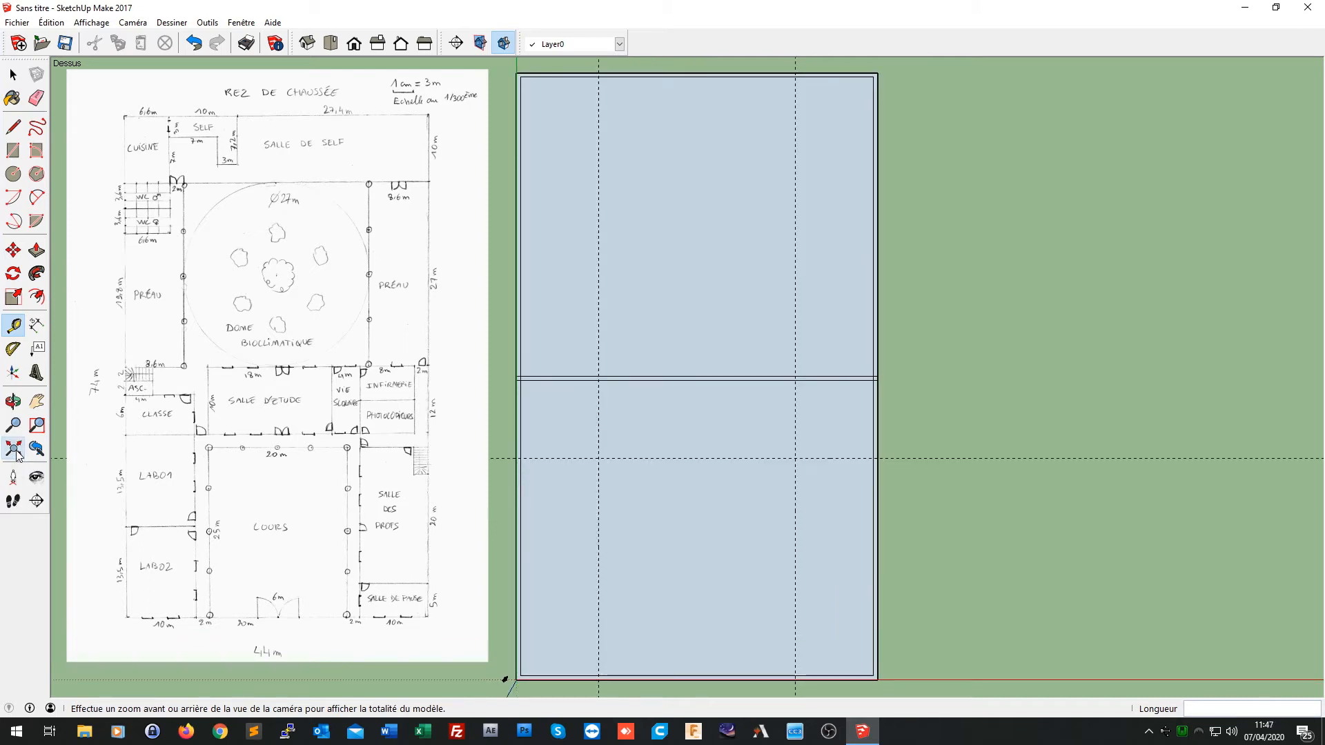
click(13, 154)
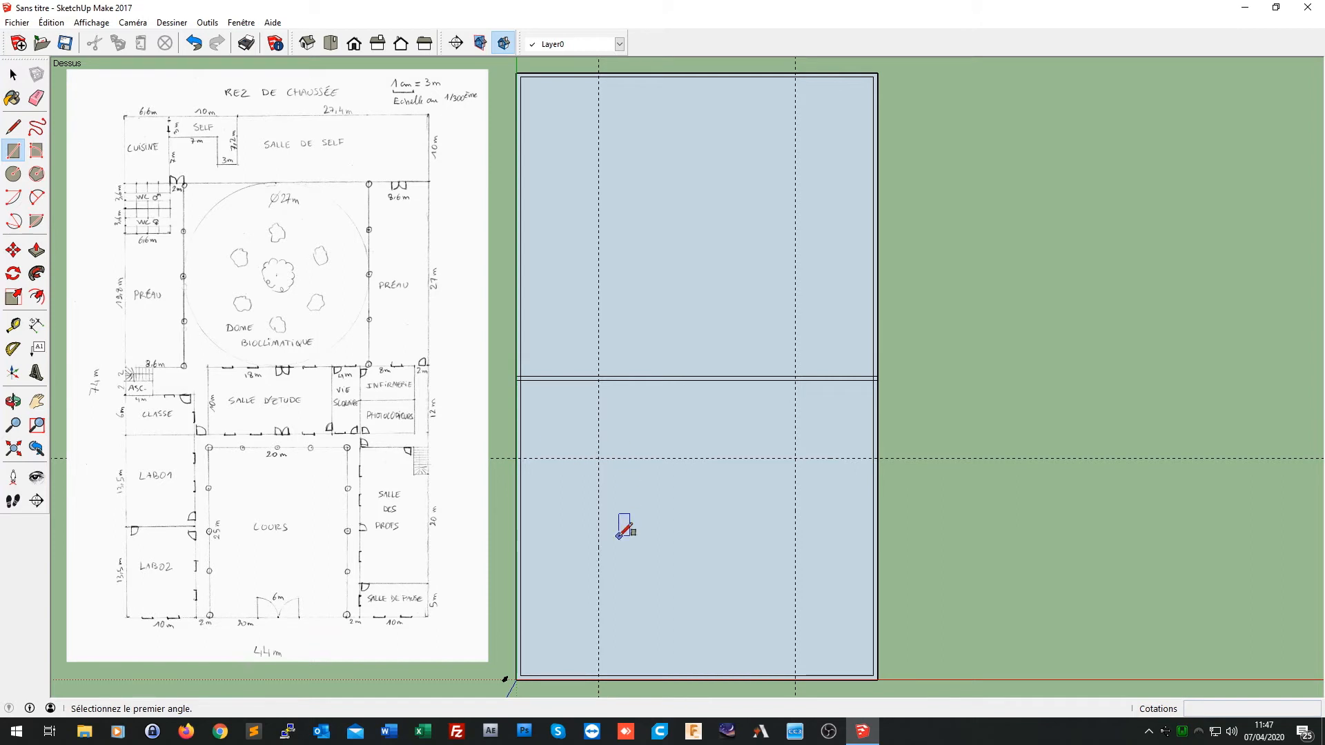
click(598, 675)
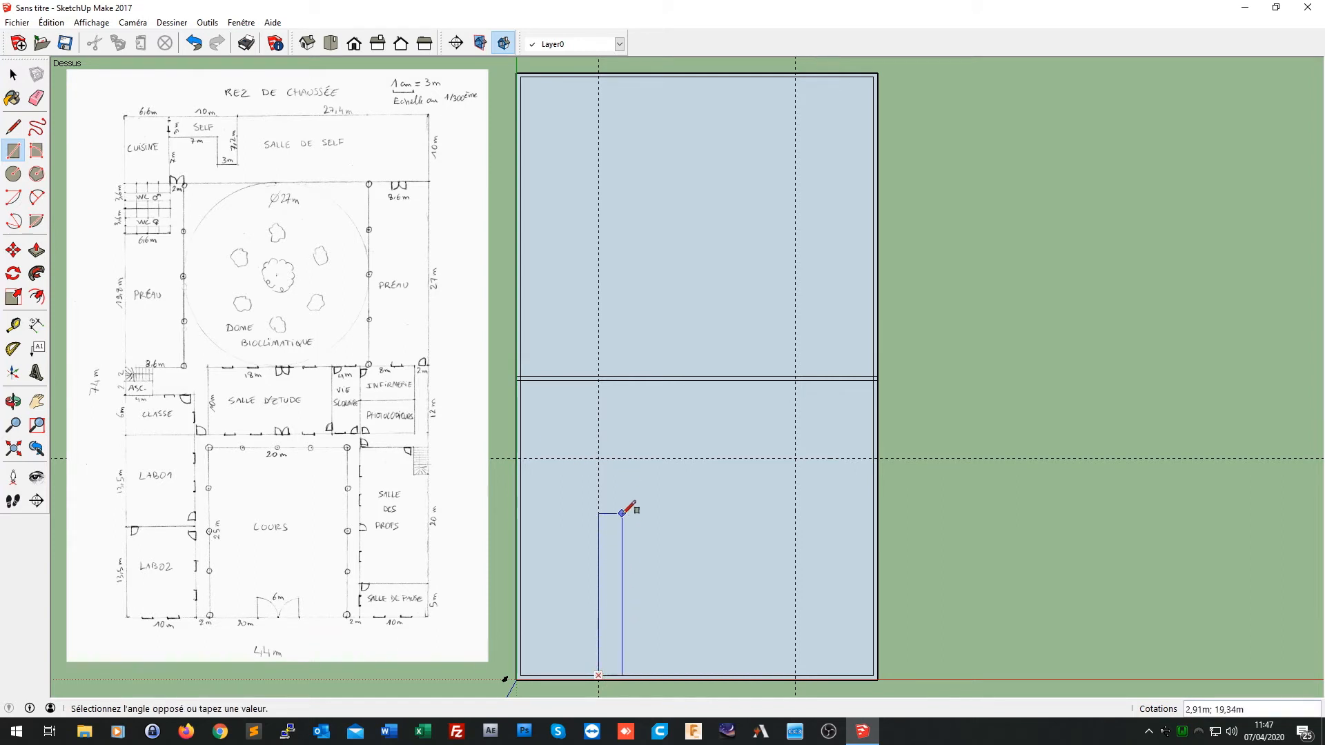
click(795, 458)
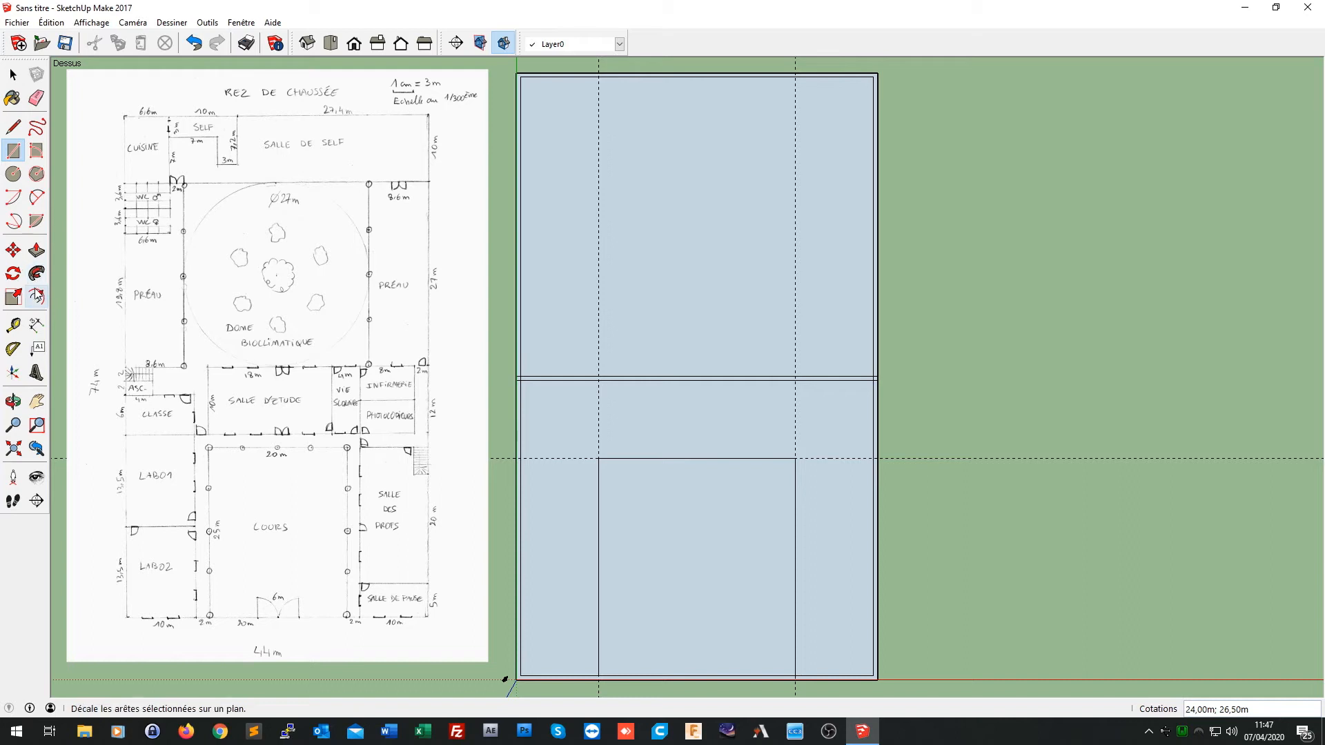
Step: Offset the courtyard rectangle 2 m inward
click(37, 297)
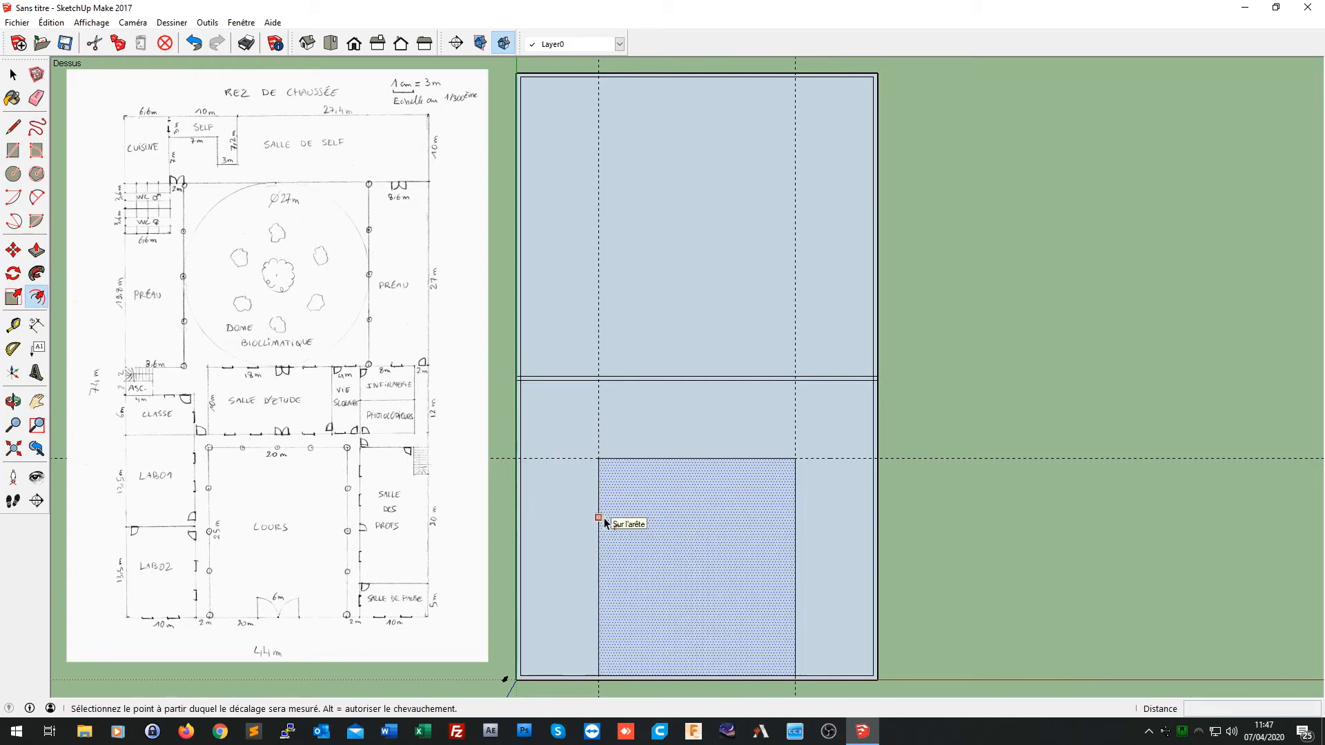
click(631, 522)
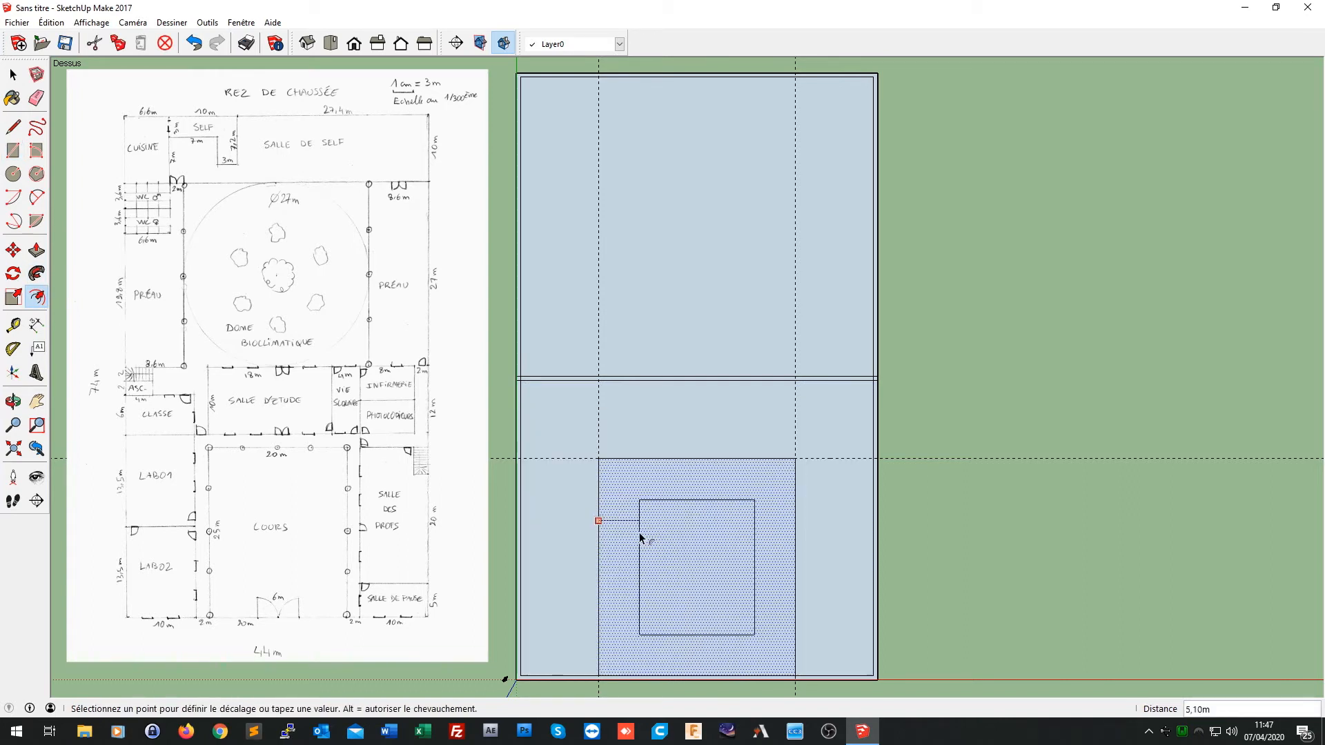
text(2)
key(Return)
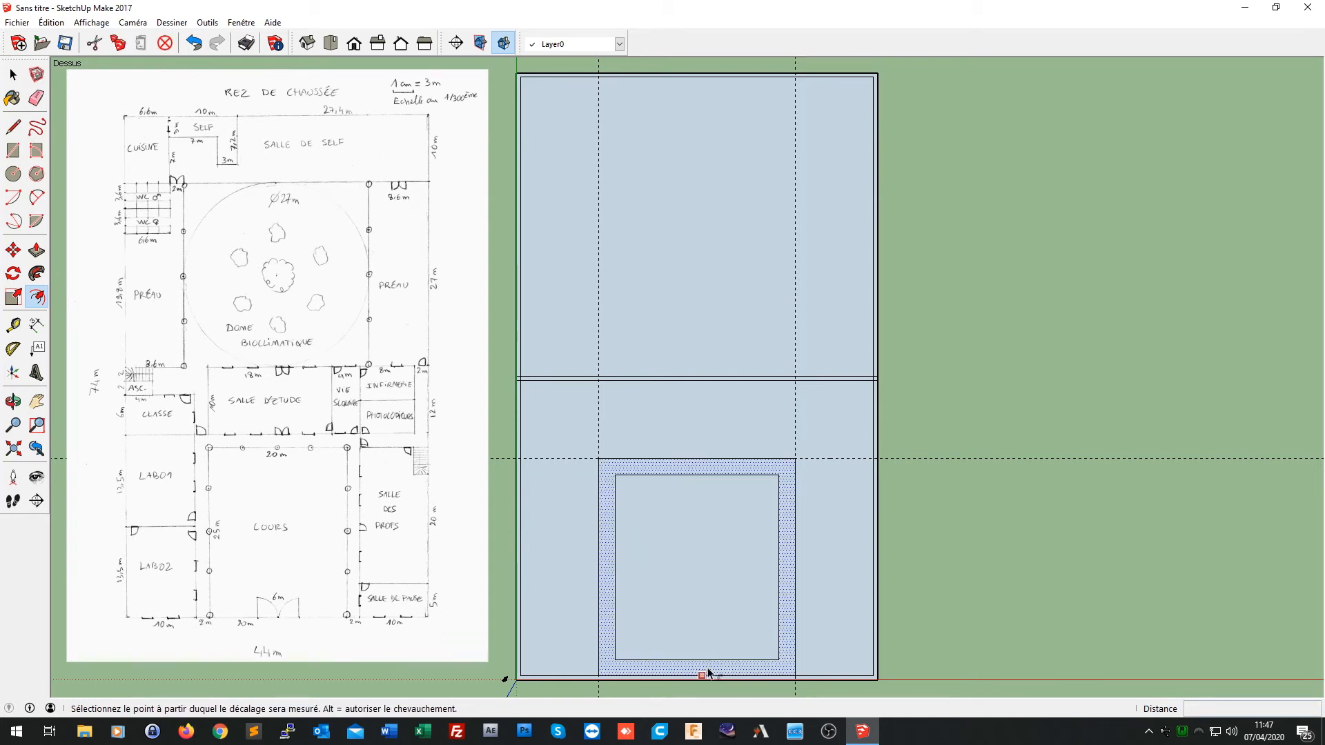
Step: Move the lower edge of the inner courtyard rectangle 2 m down along the green axis onto the inner bottom wall line
click(14, 126)
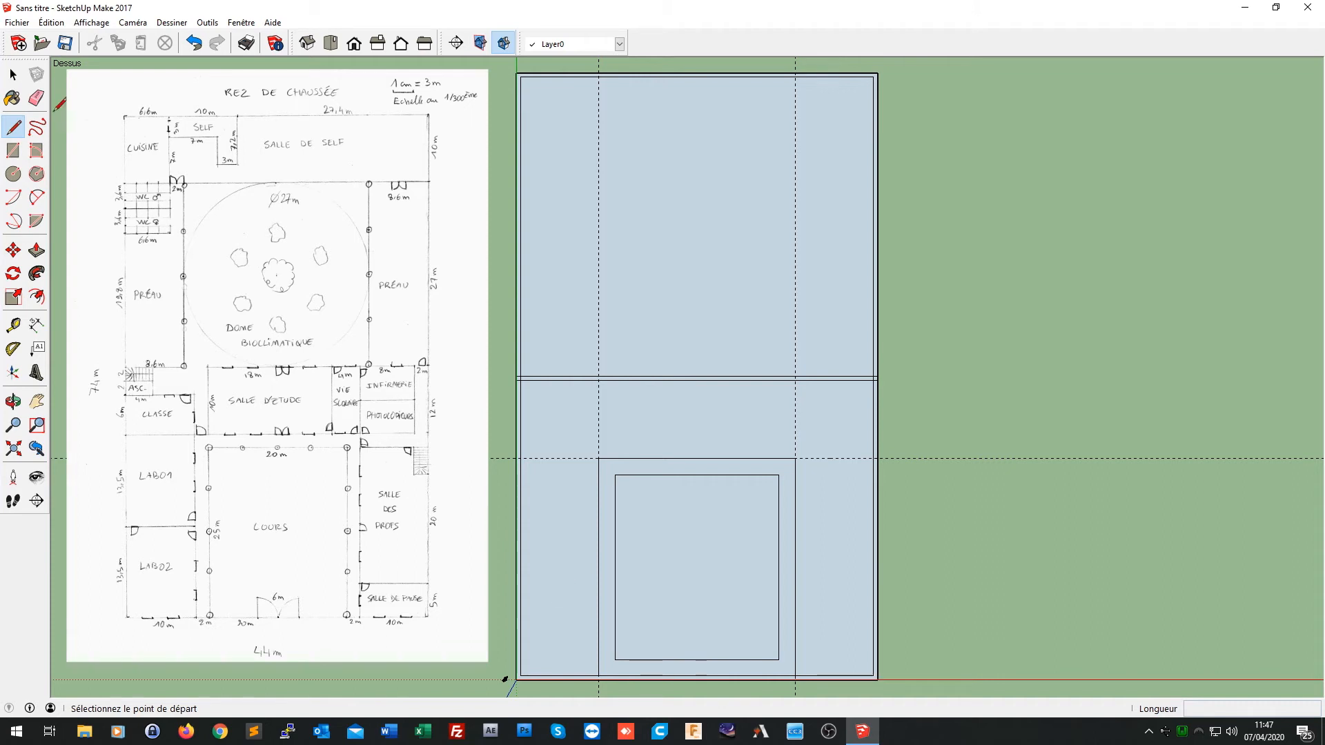
click(13, 75)
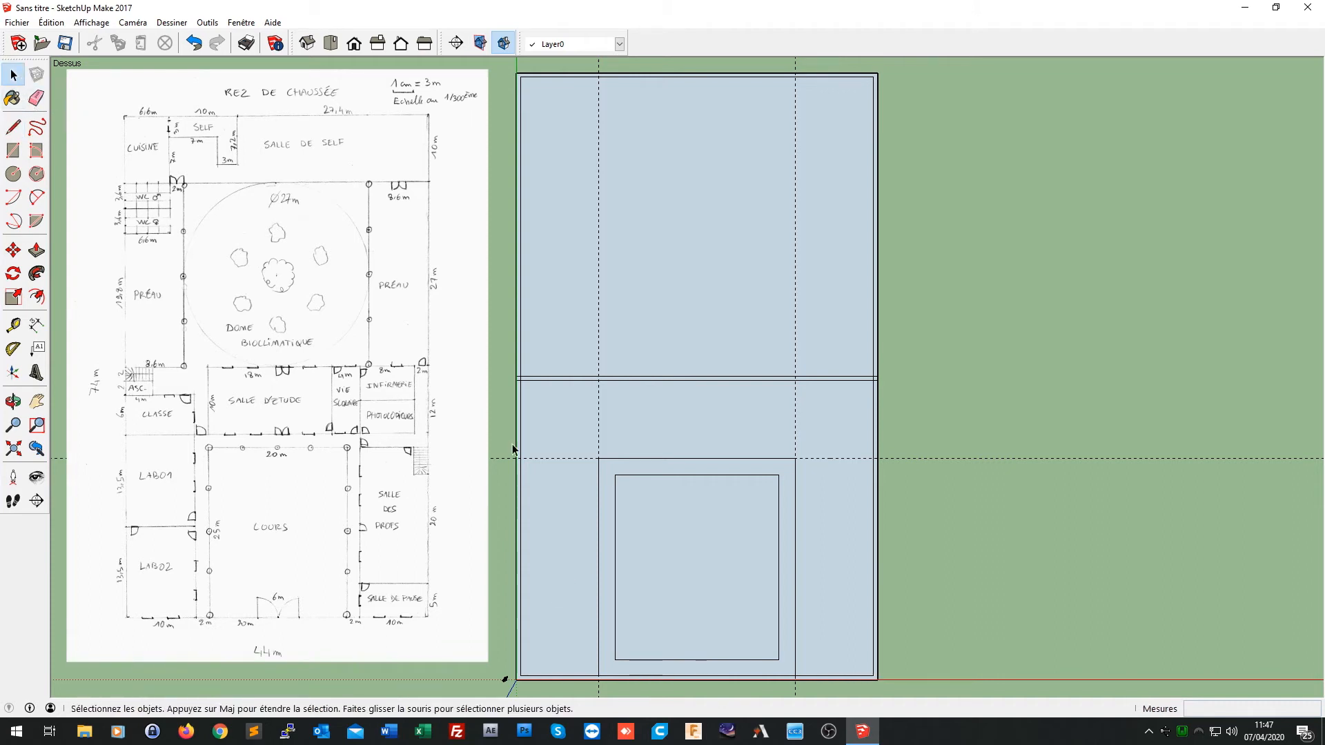
click(660, 656)
click(665, 660)
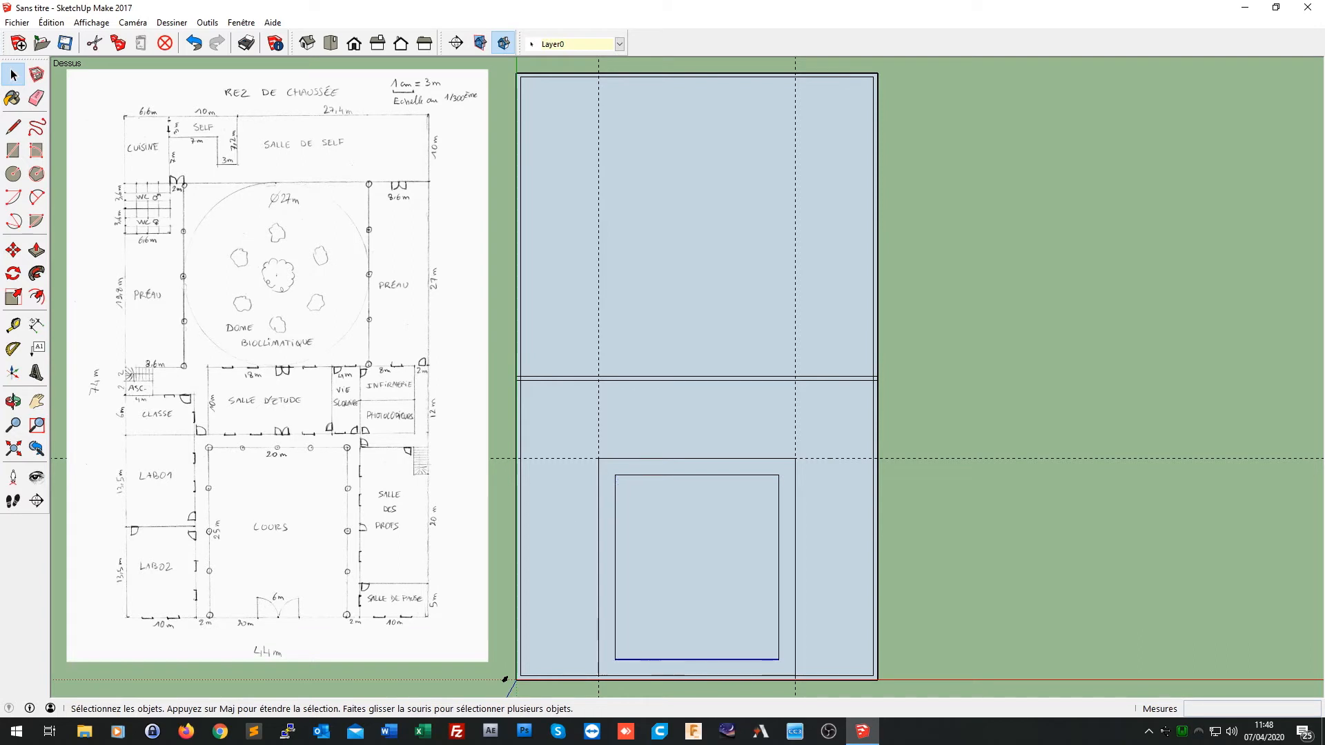
click(14, 249)
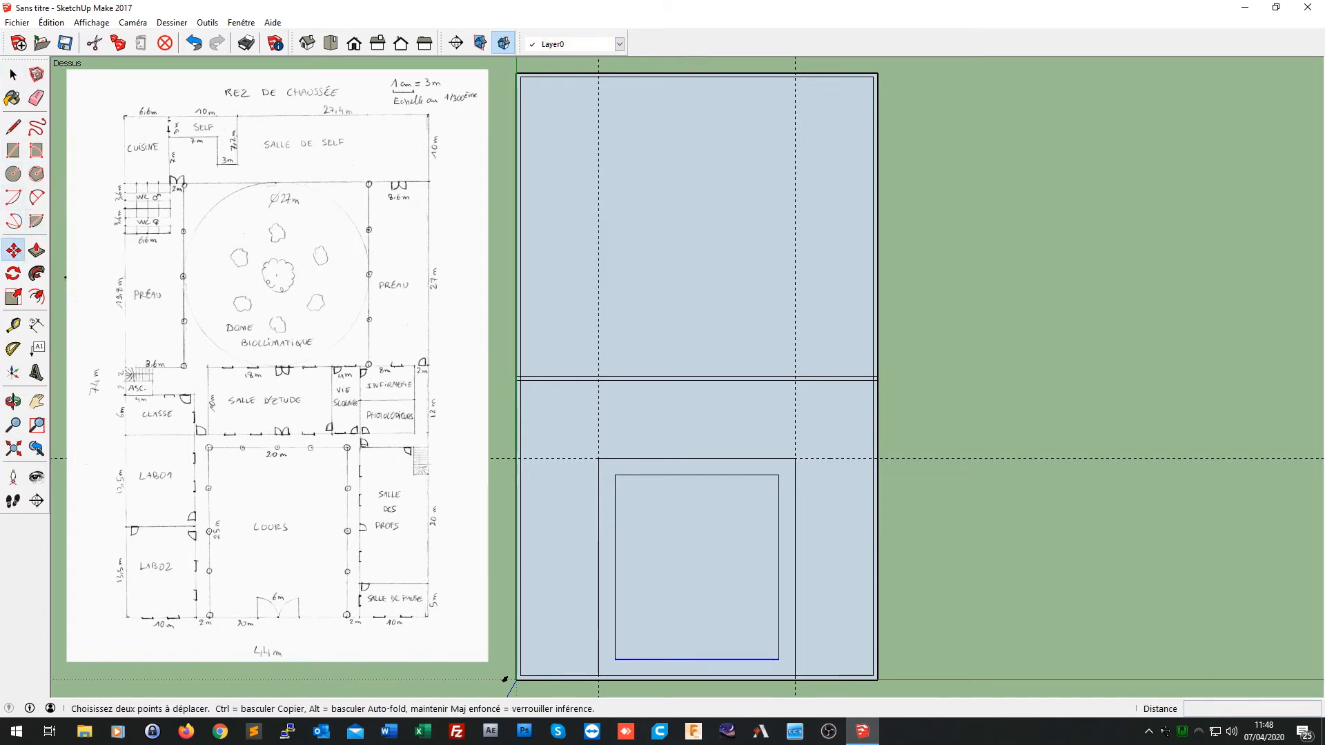
click(626, 664)
click(631, 673)
click(631, 673)
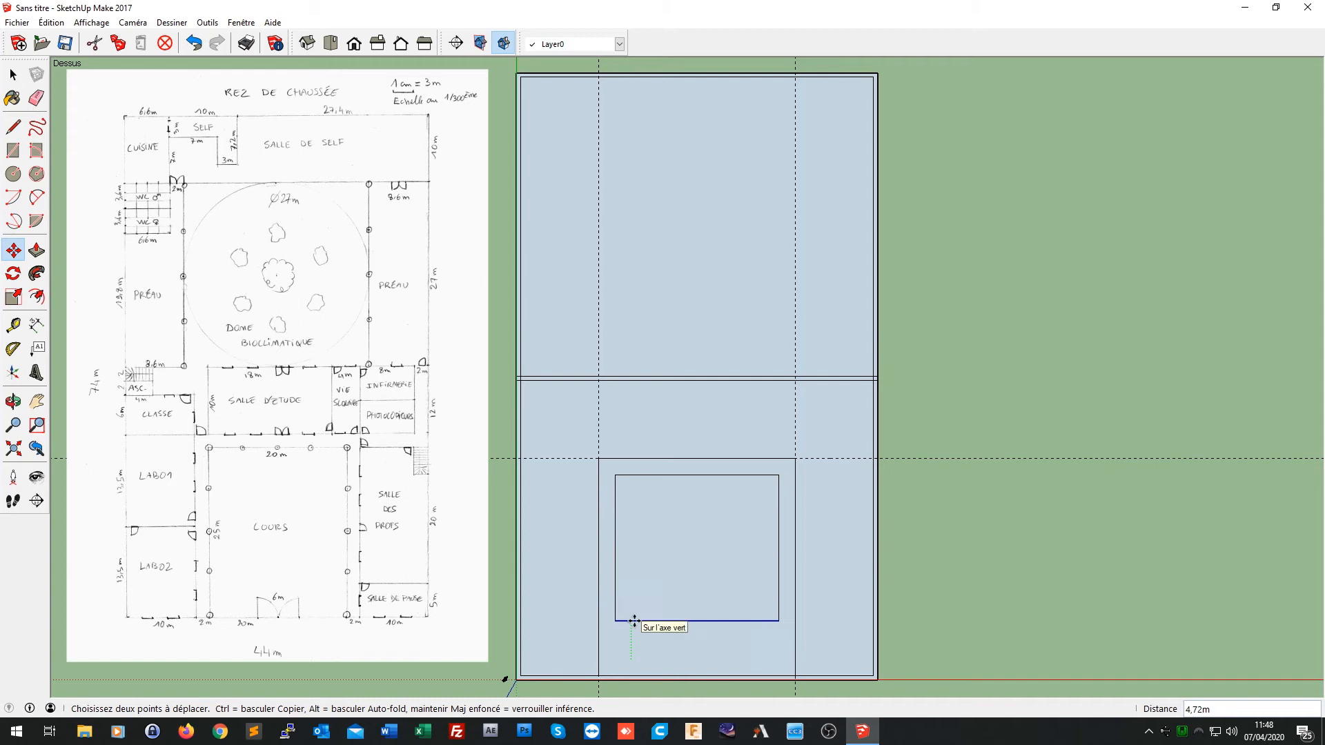
key(Right)
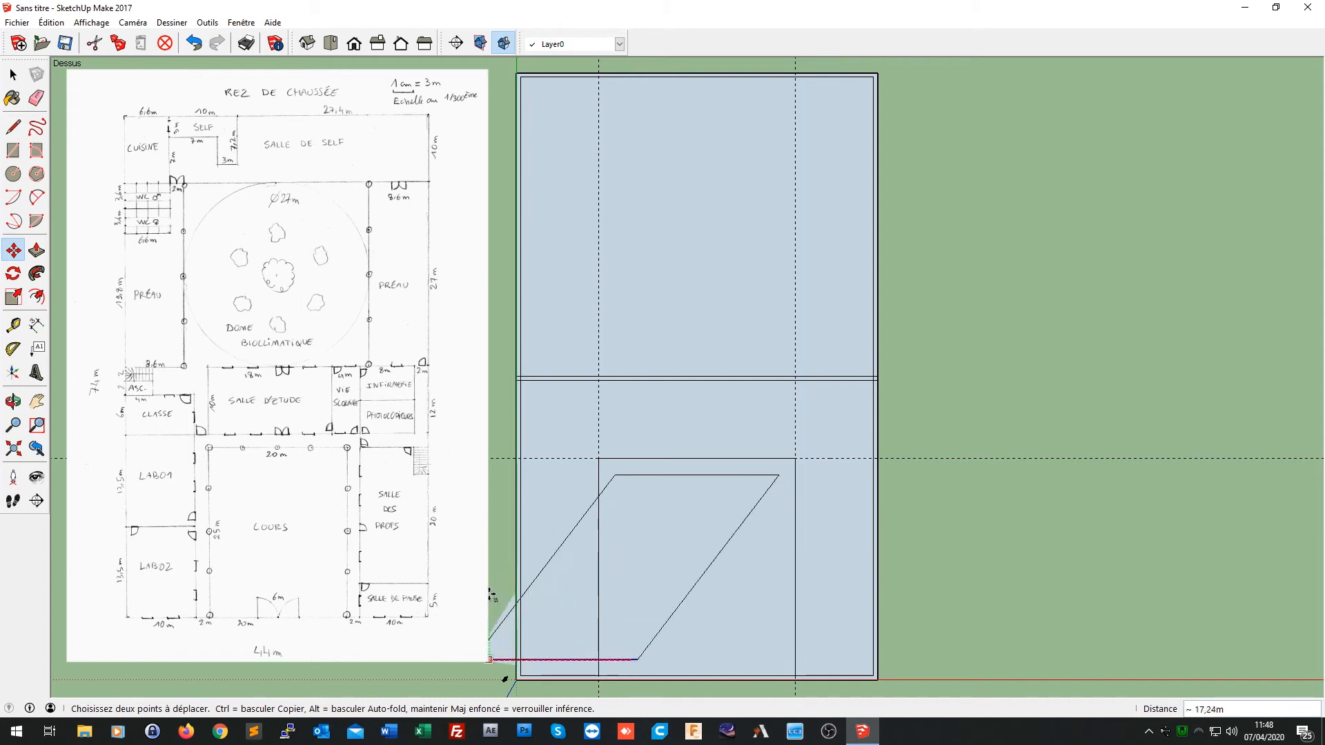
key(Left)
key(Up)
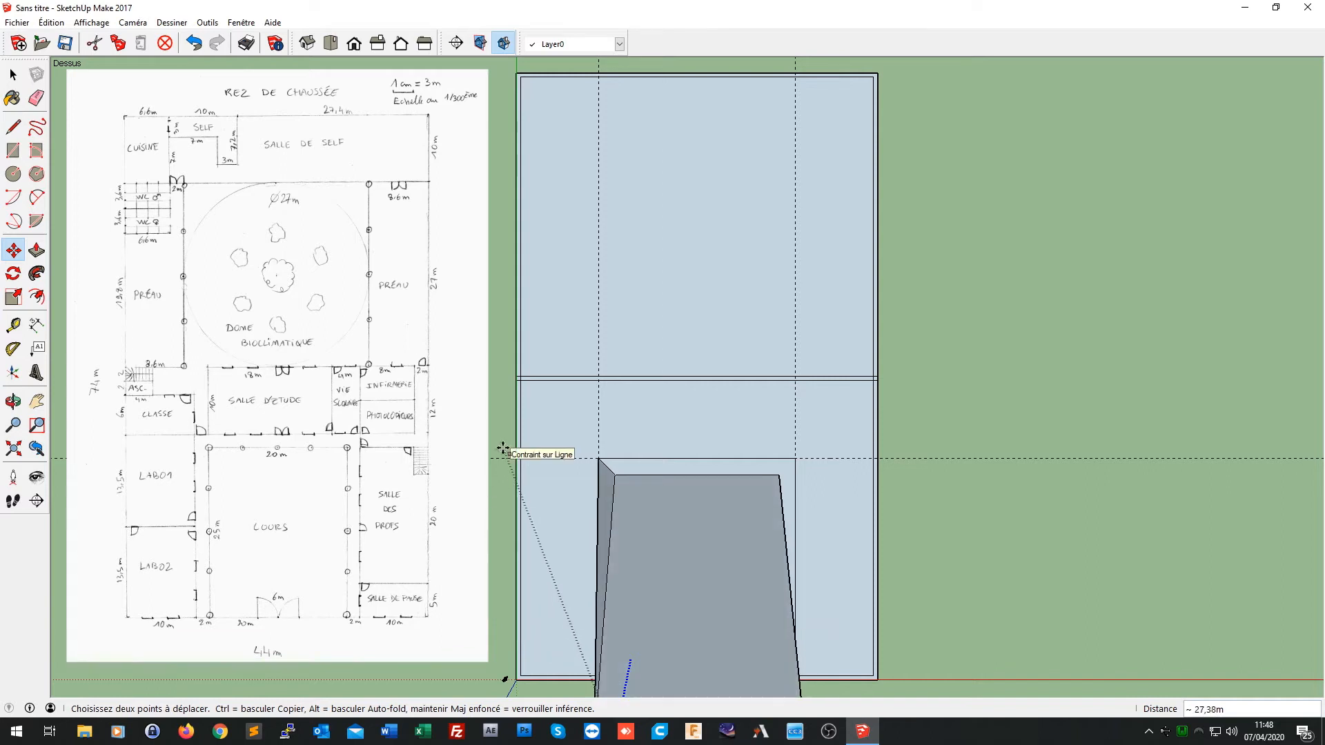
key(Left)
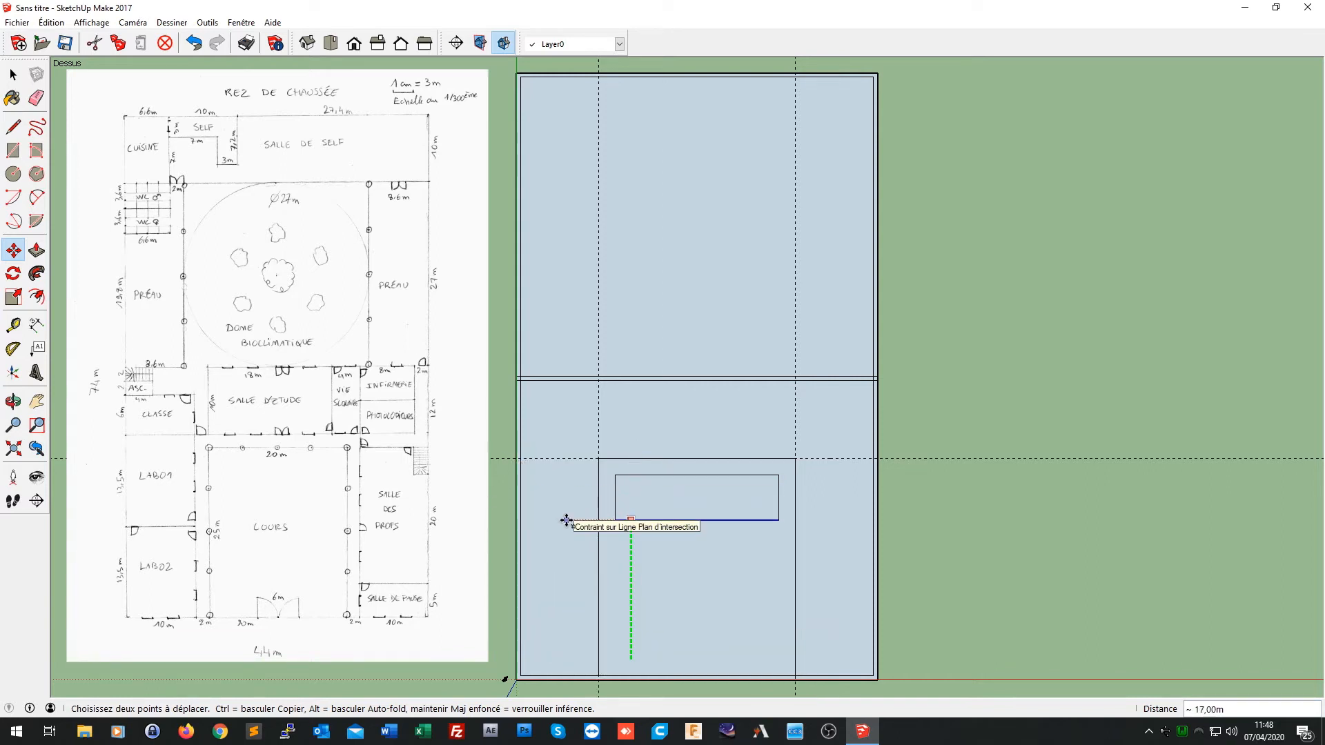
key(Right)
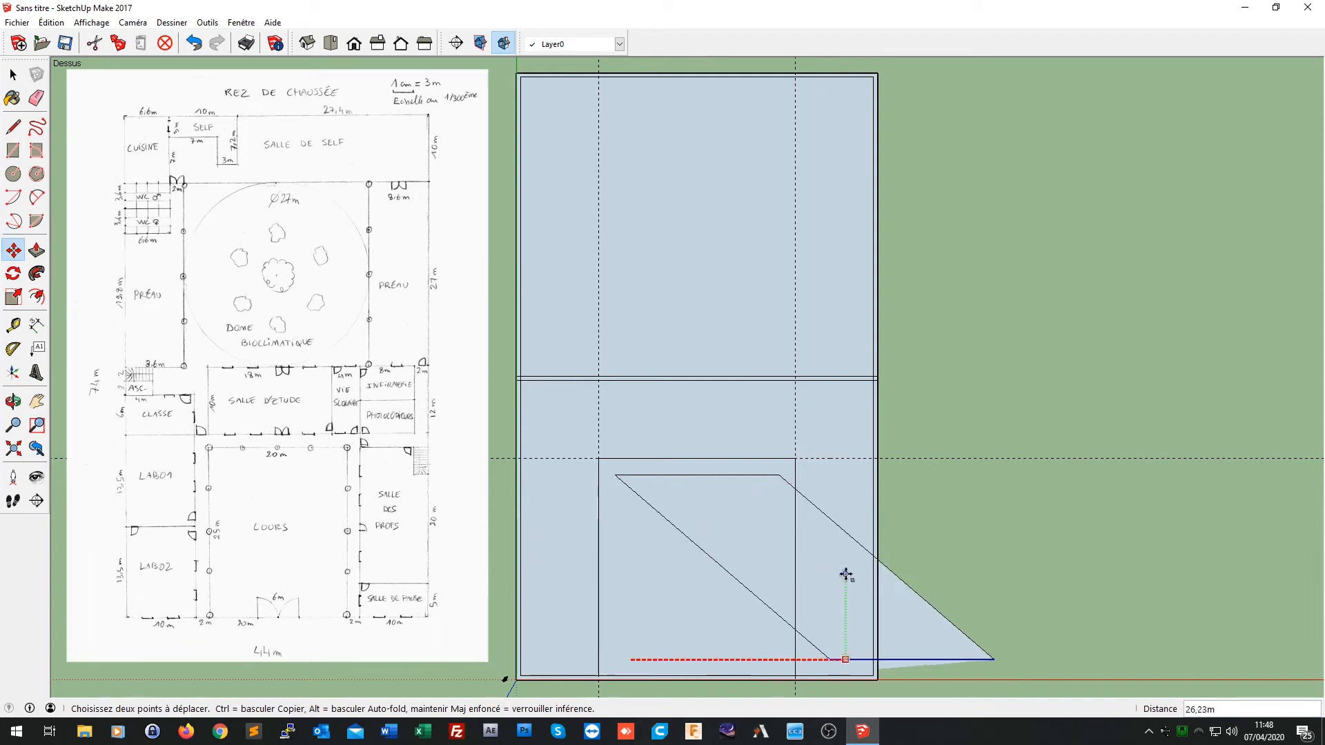
key(Up)
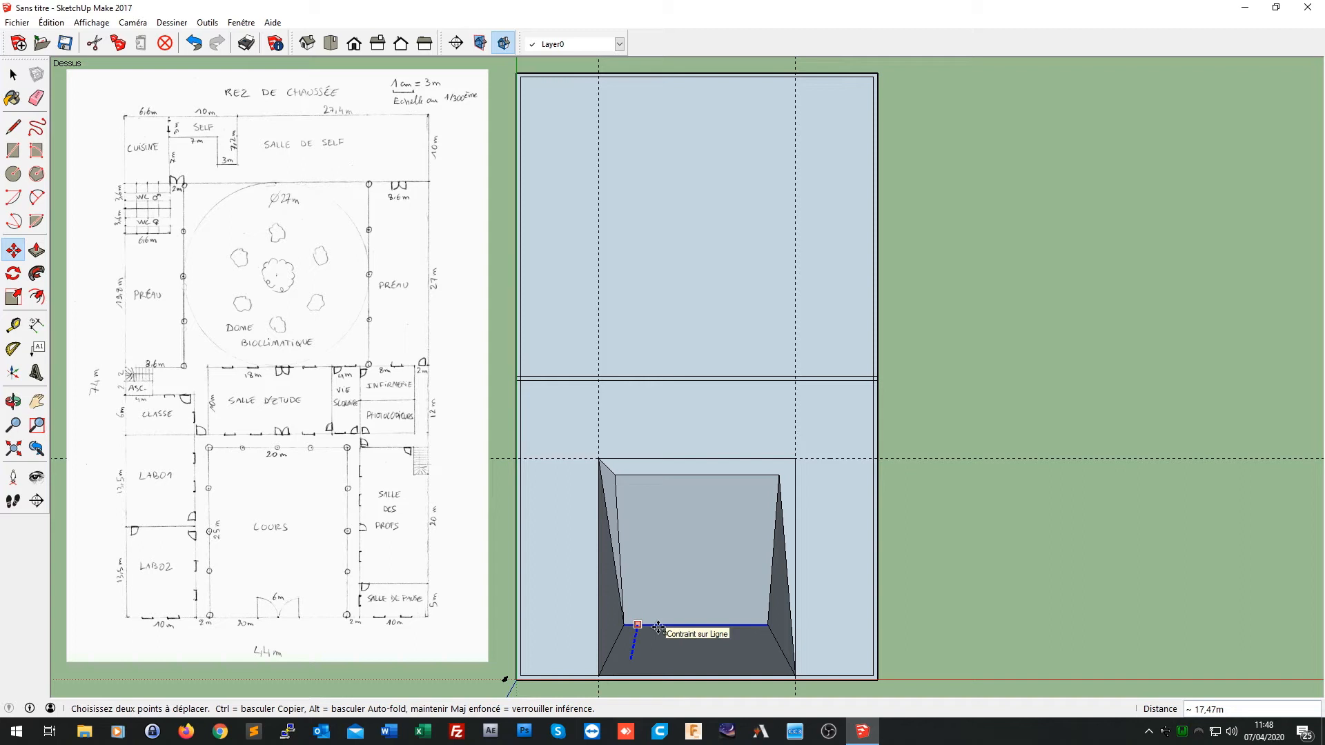
key(Left)
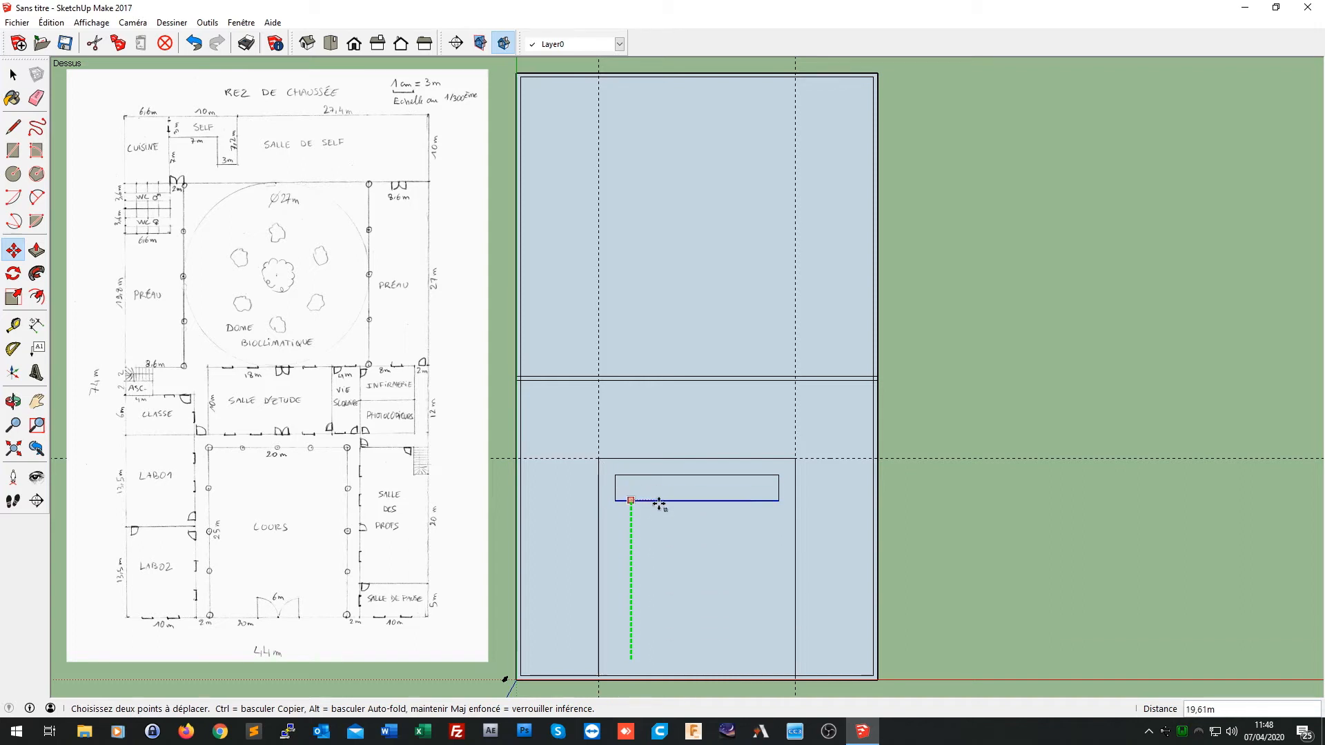
click(660, 675)
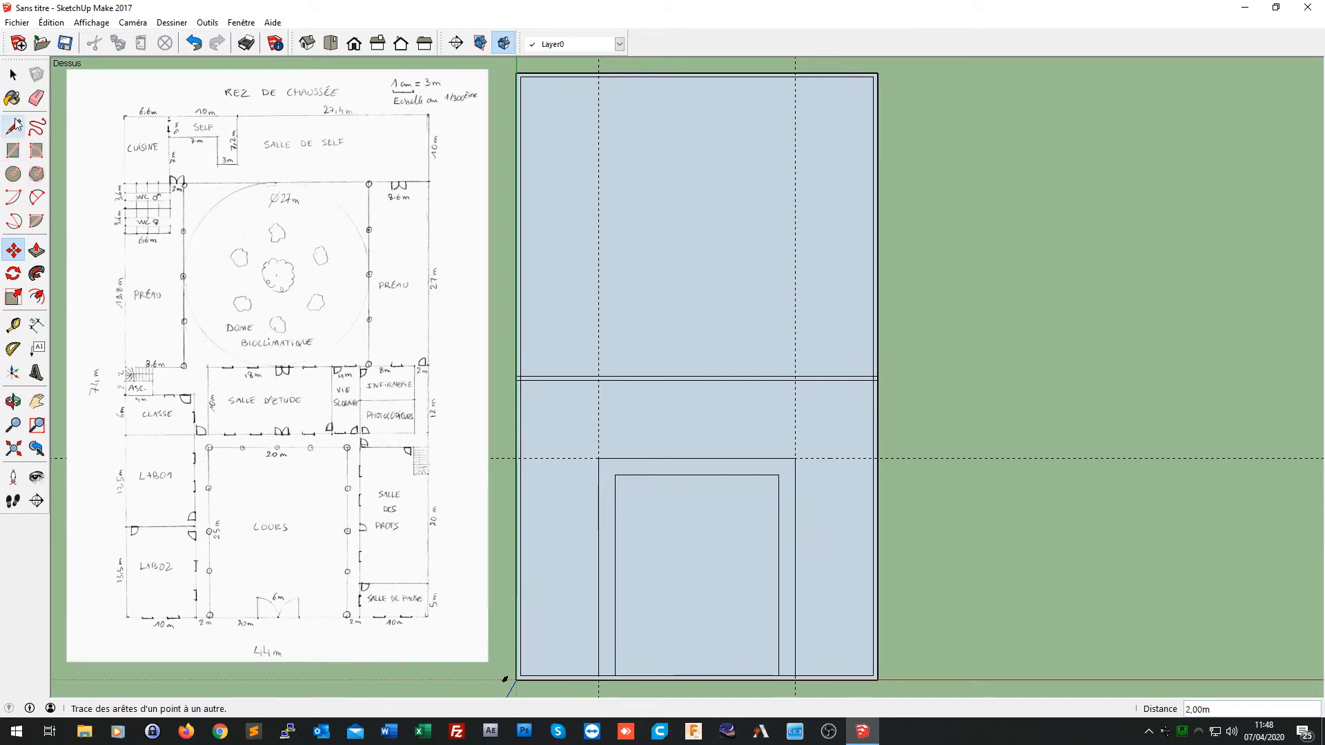
Step: Draw two stacked lab rectangles left of the courtyard: one 10 × 13.5 m from the origin corner, the other above it up to the horizontal guide
click(13, 150)
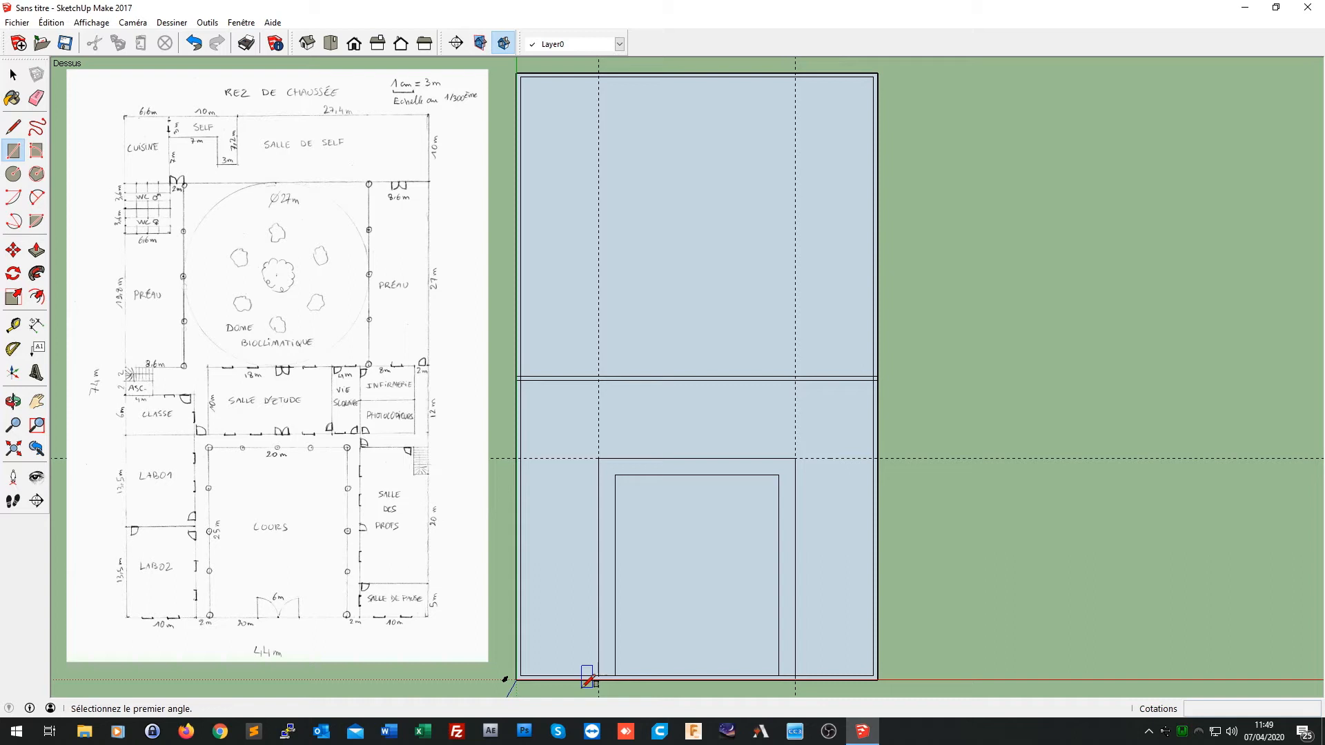
click(516, 679)
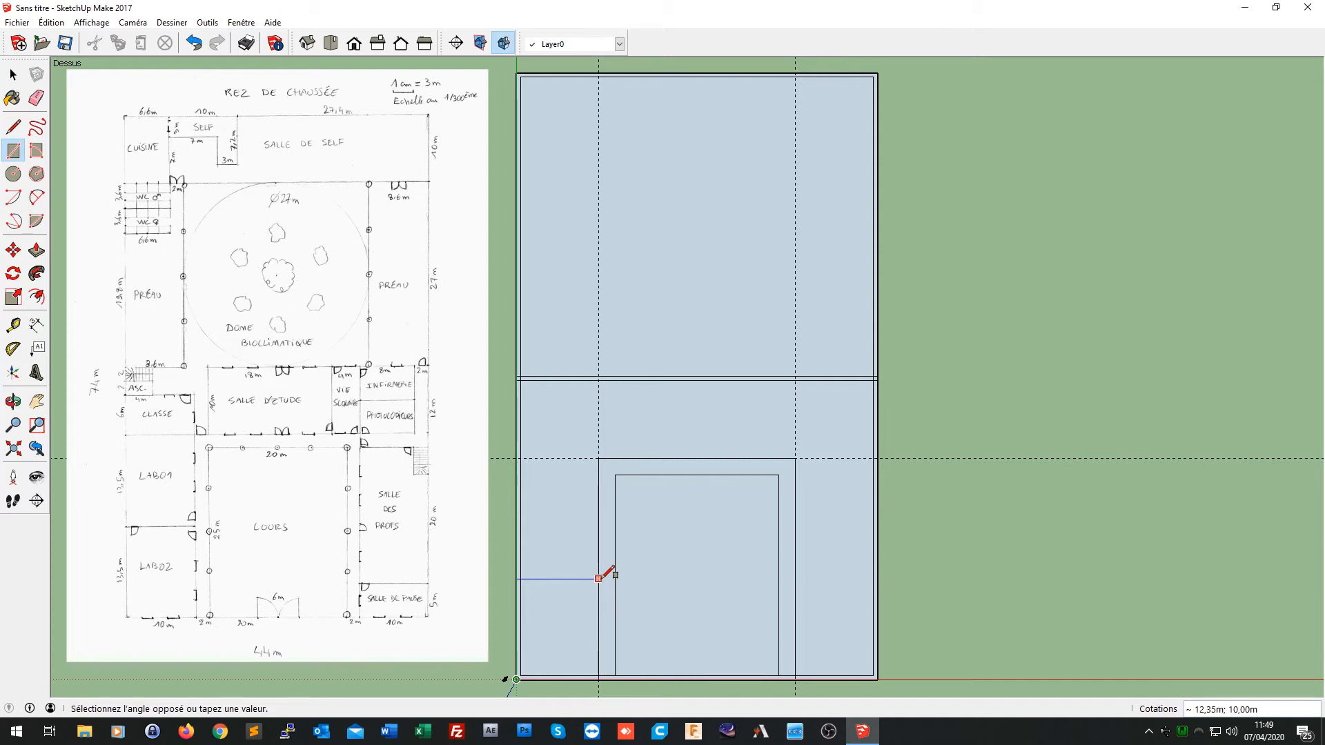
text(13,5)
key(Return)
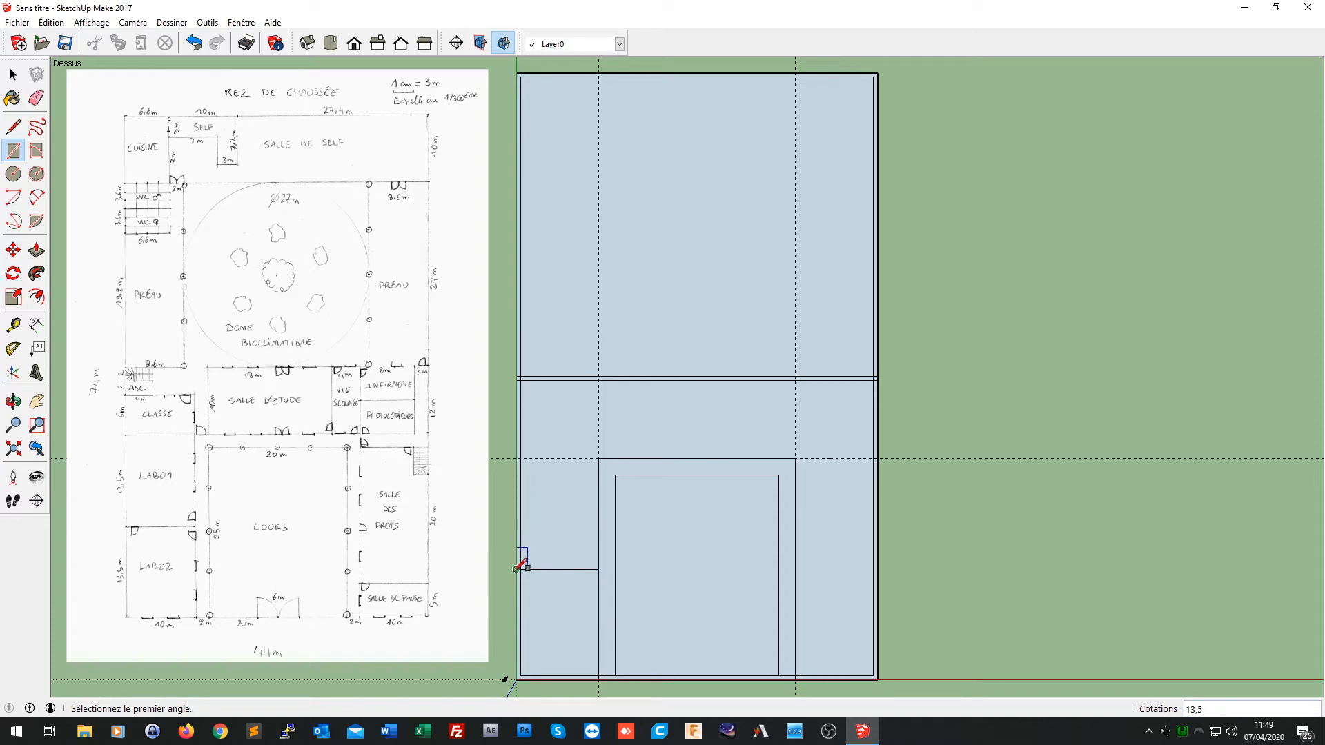
click(517, 568)
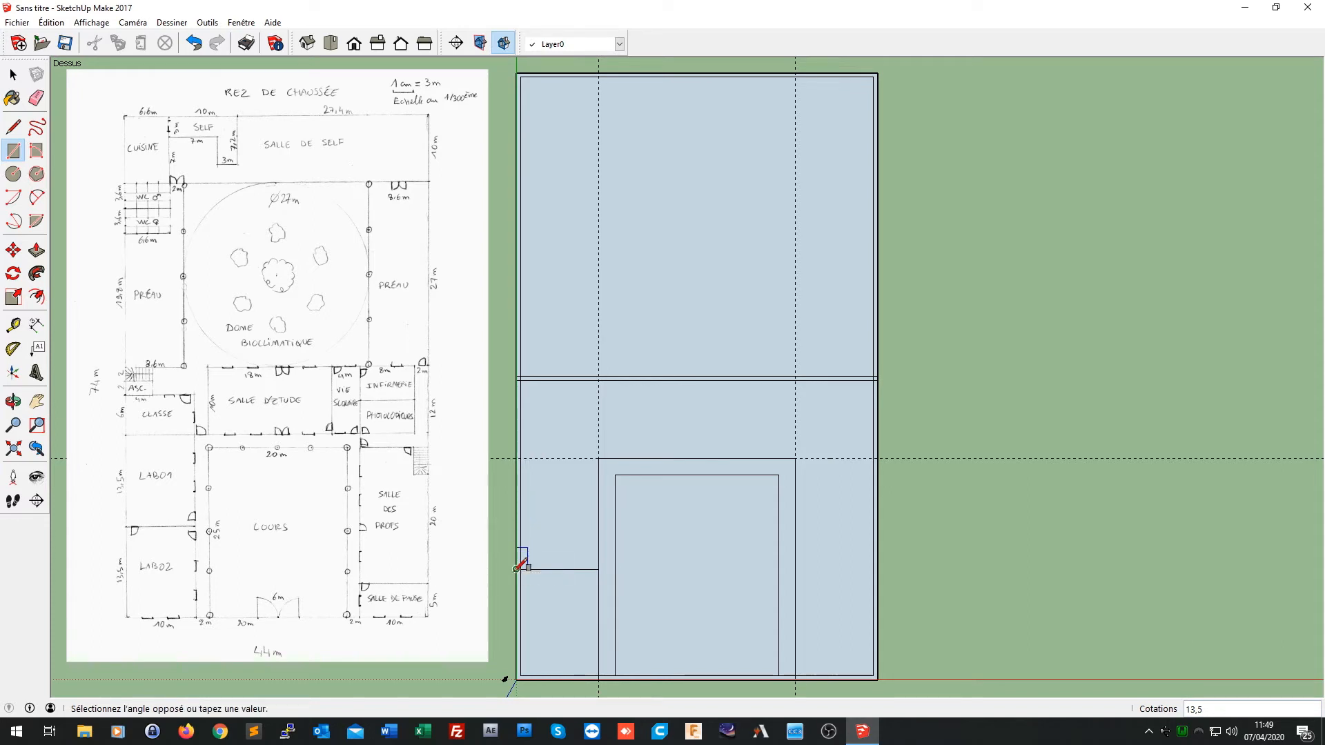
click(598, 458)
Step: Draw a 10 × 6 m classroom rectangle above the labs and a 4 m wide rectangle between it and the central wall's upper line
click(517, 459)
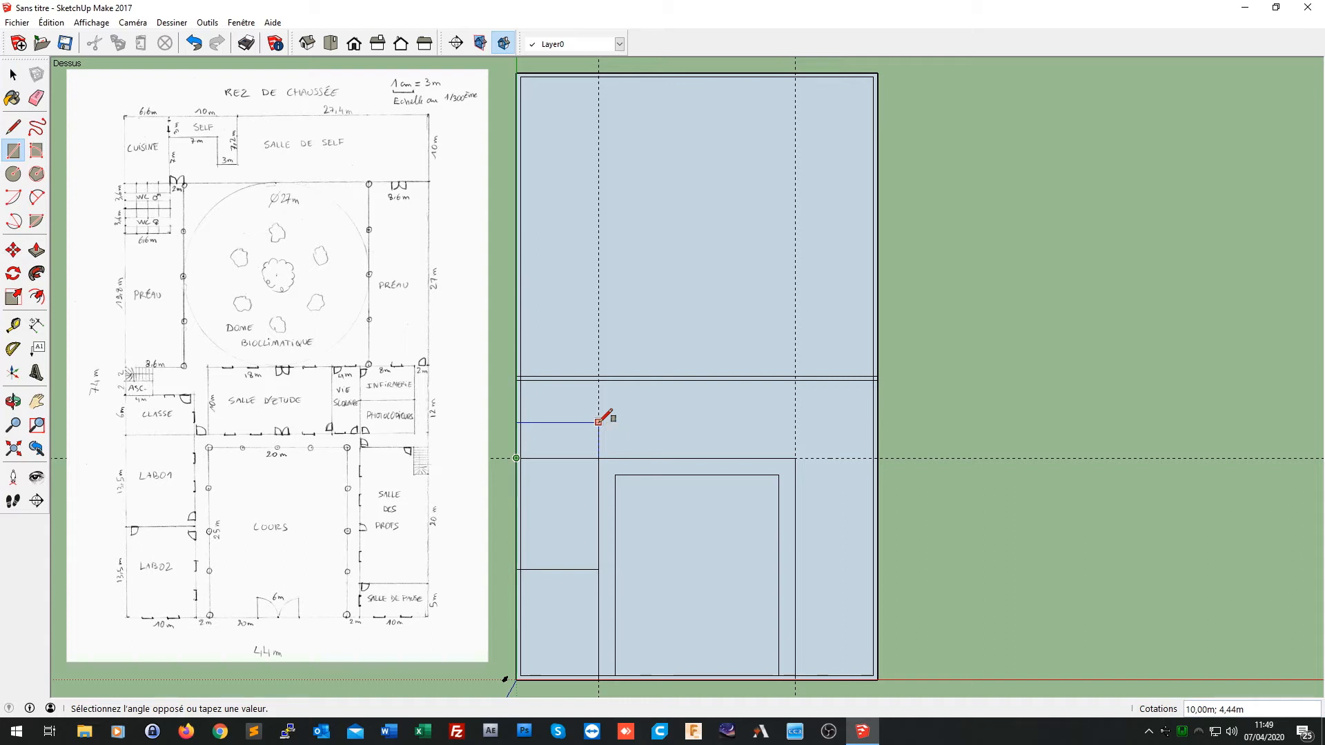
text(;6)
key(Return)
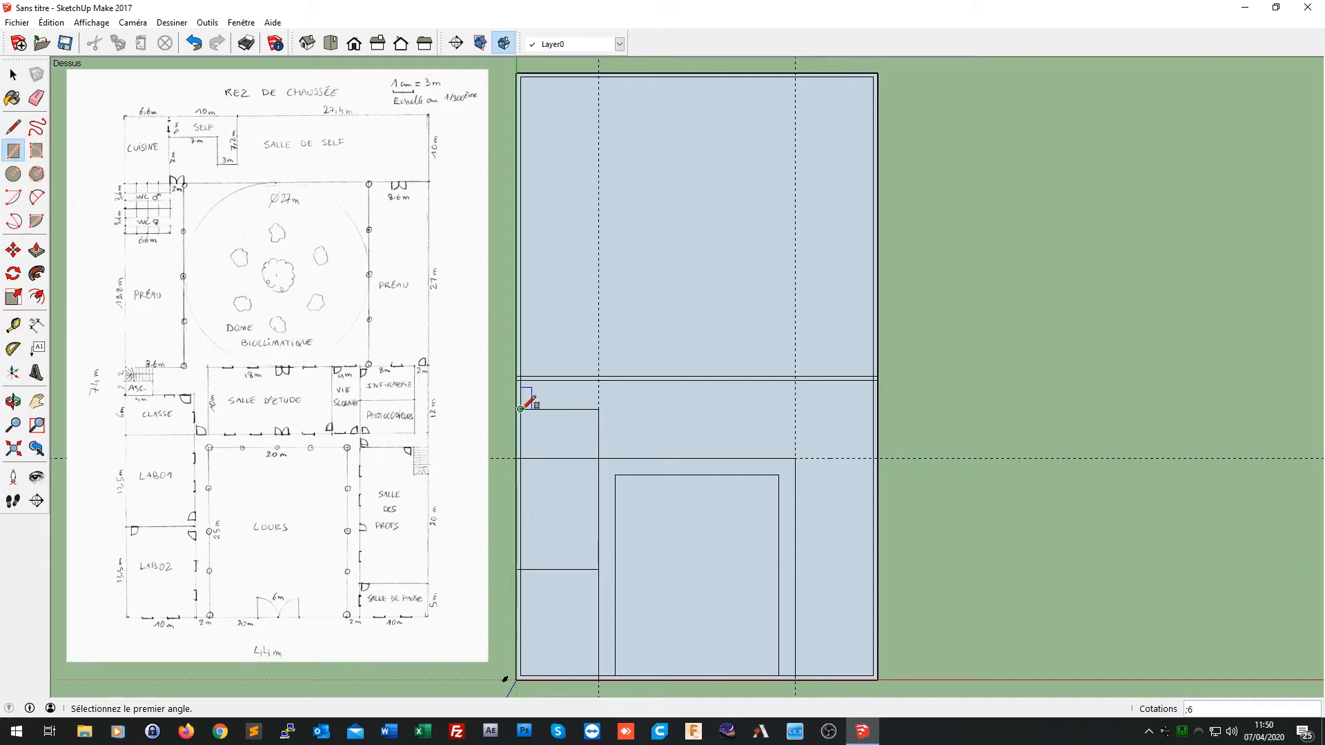
click(520, 409)
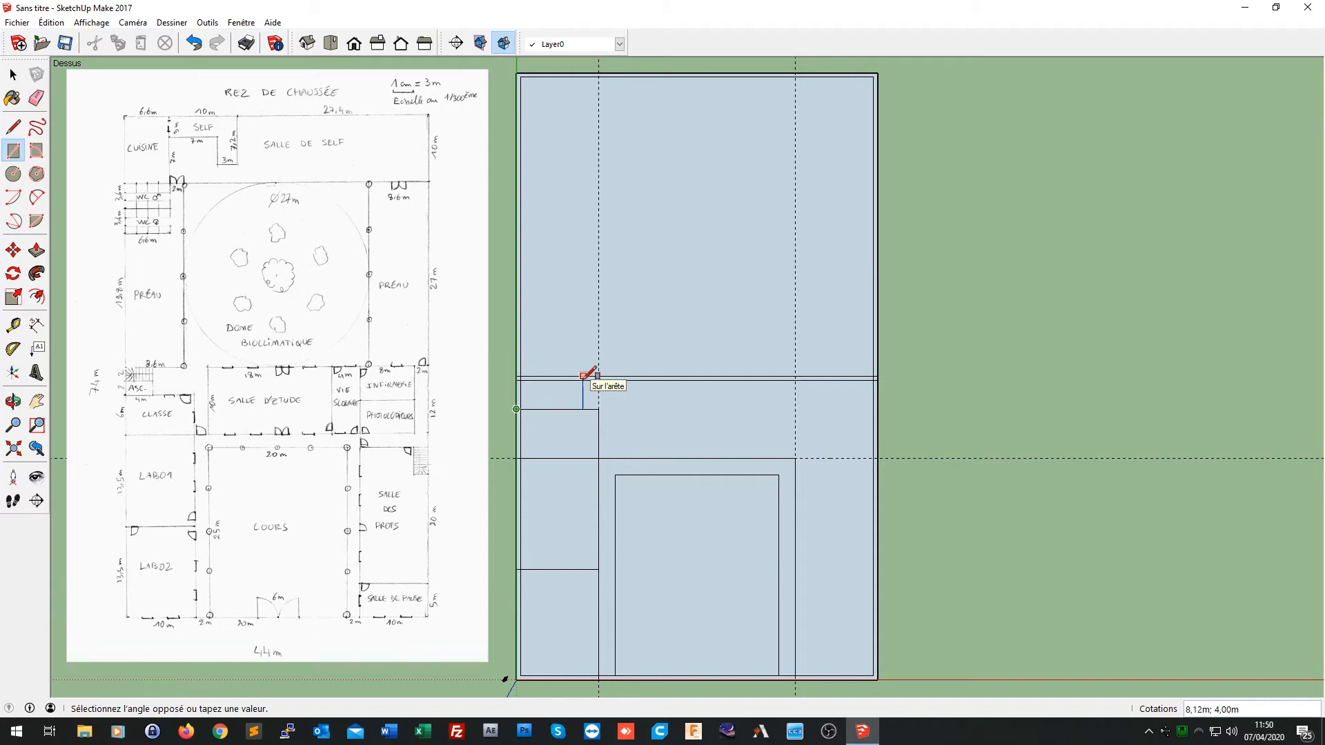
text(4)
key(Return)
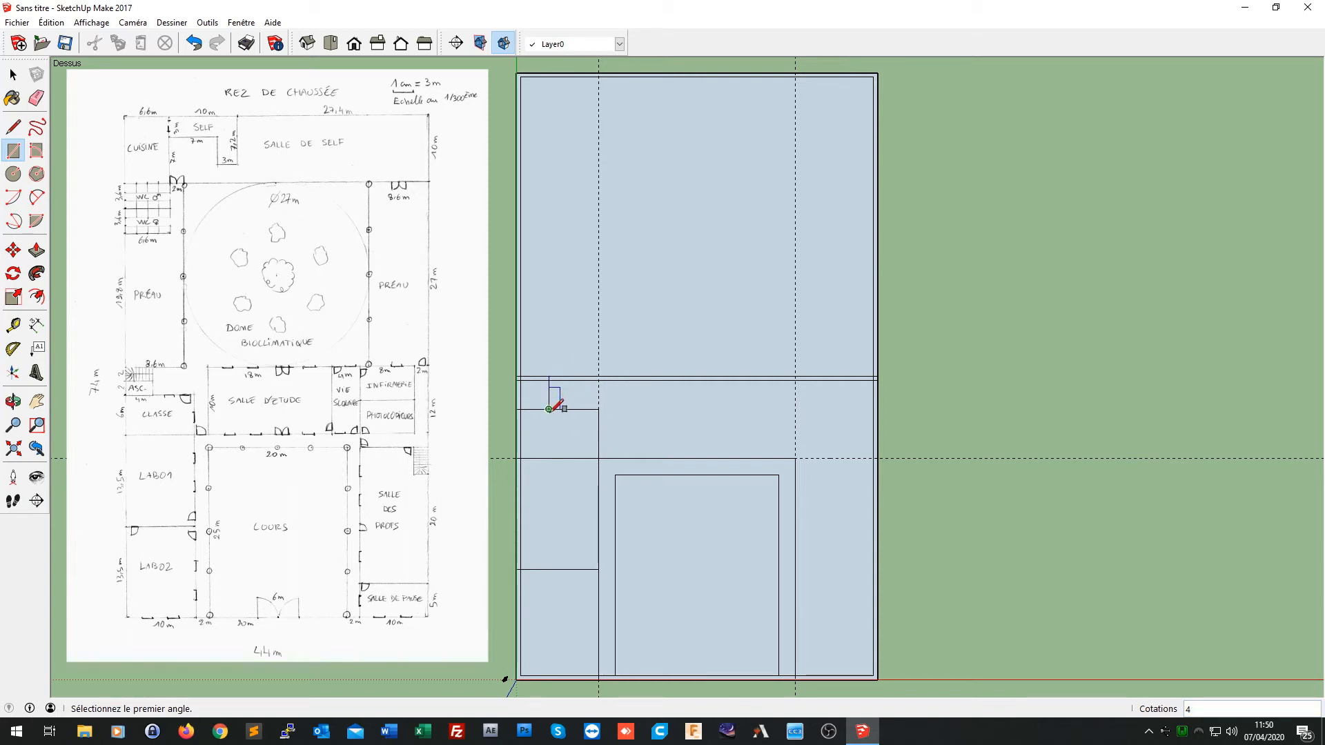
Step: Try to divide the small room above the classroom with a 2 m deep rectangle, and undo it
click(548, 409)
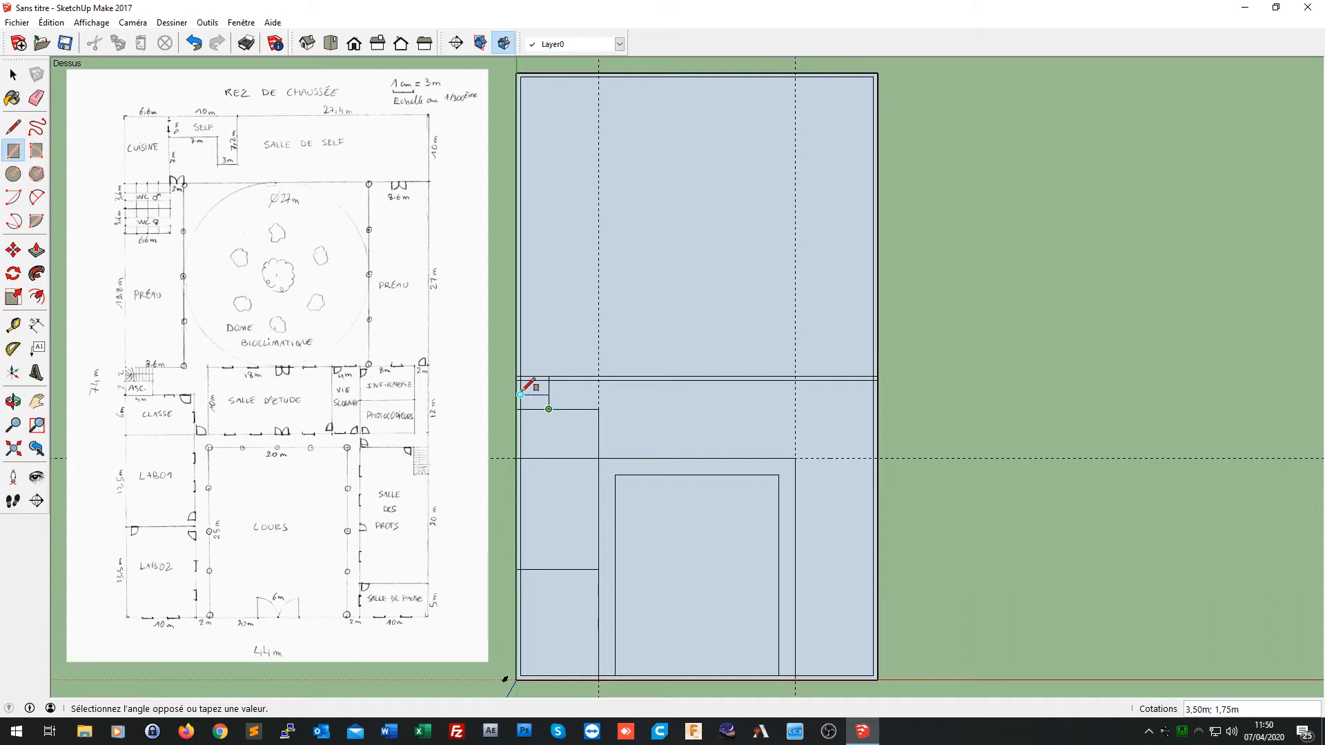
text(;2)
key(Return)
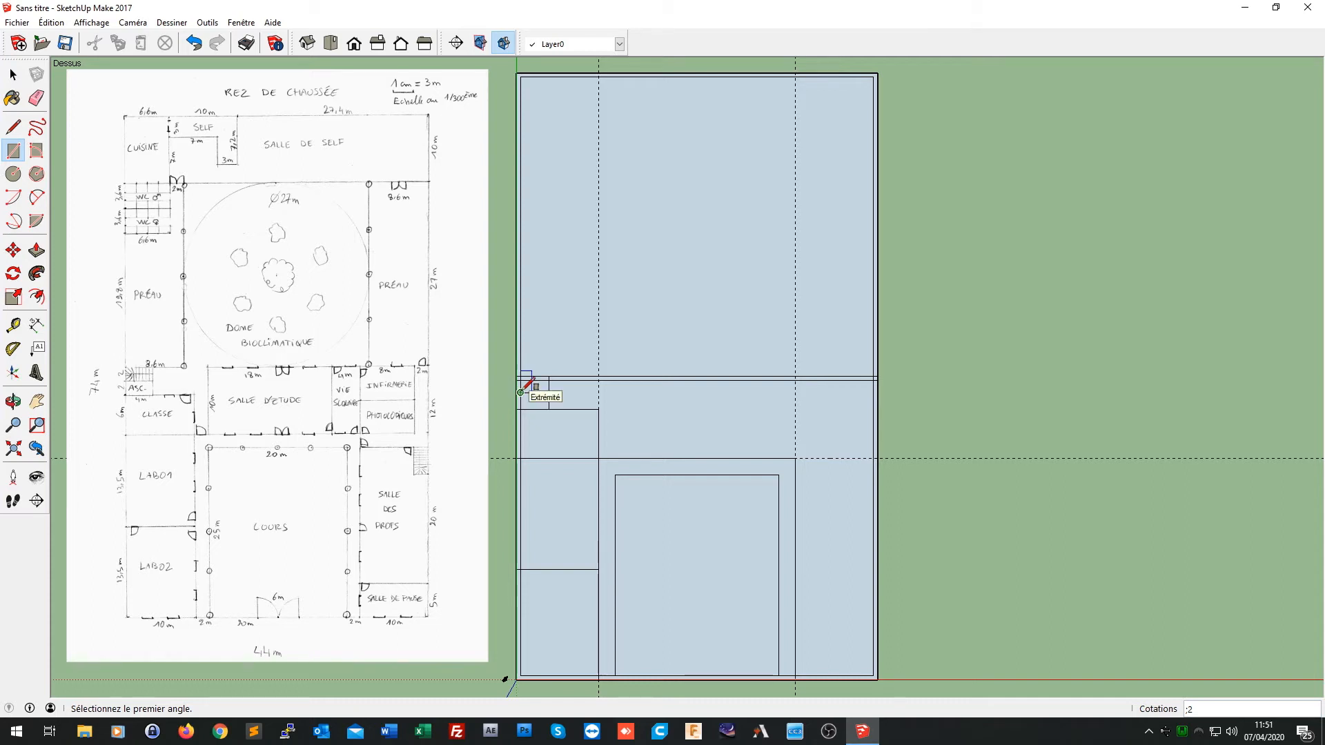
key(ctrl+z)
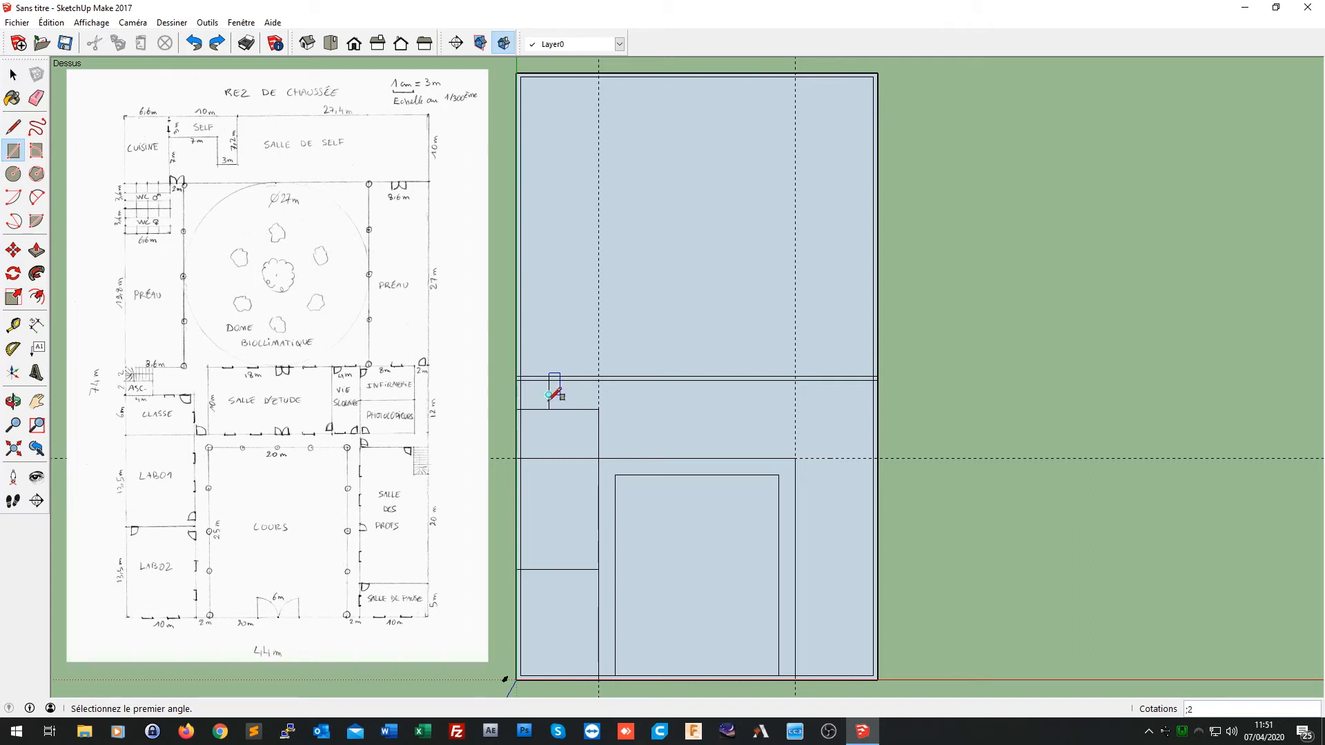
Step: Draw a 3.5 × 1.75 m rectangle in the lower half of the small room above the classroom, ending at the inner wall line
click(549, 409)
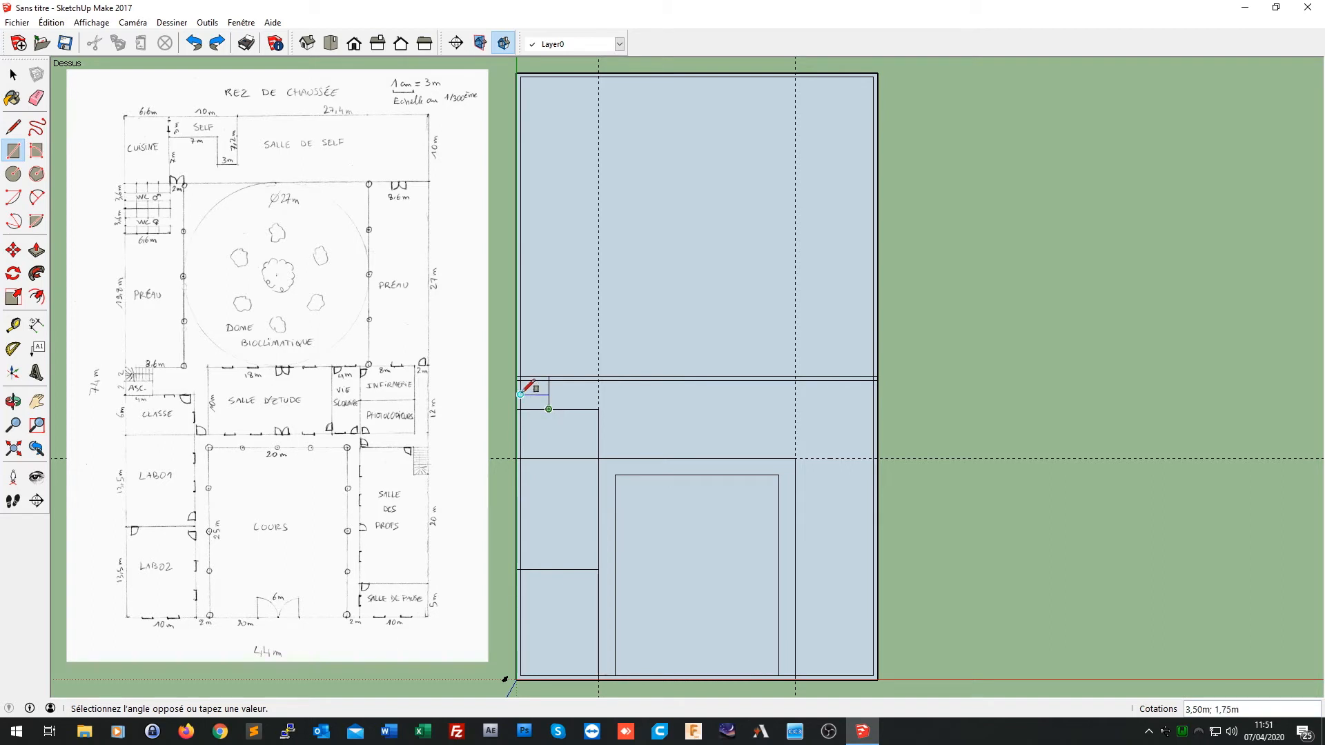
click(520, 394)
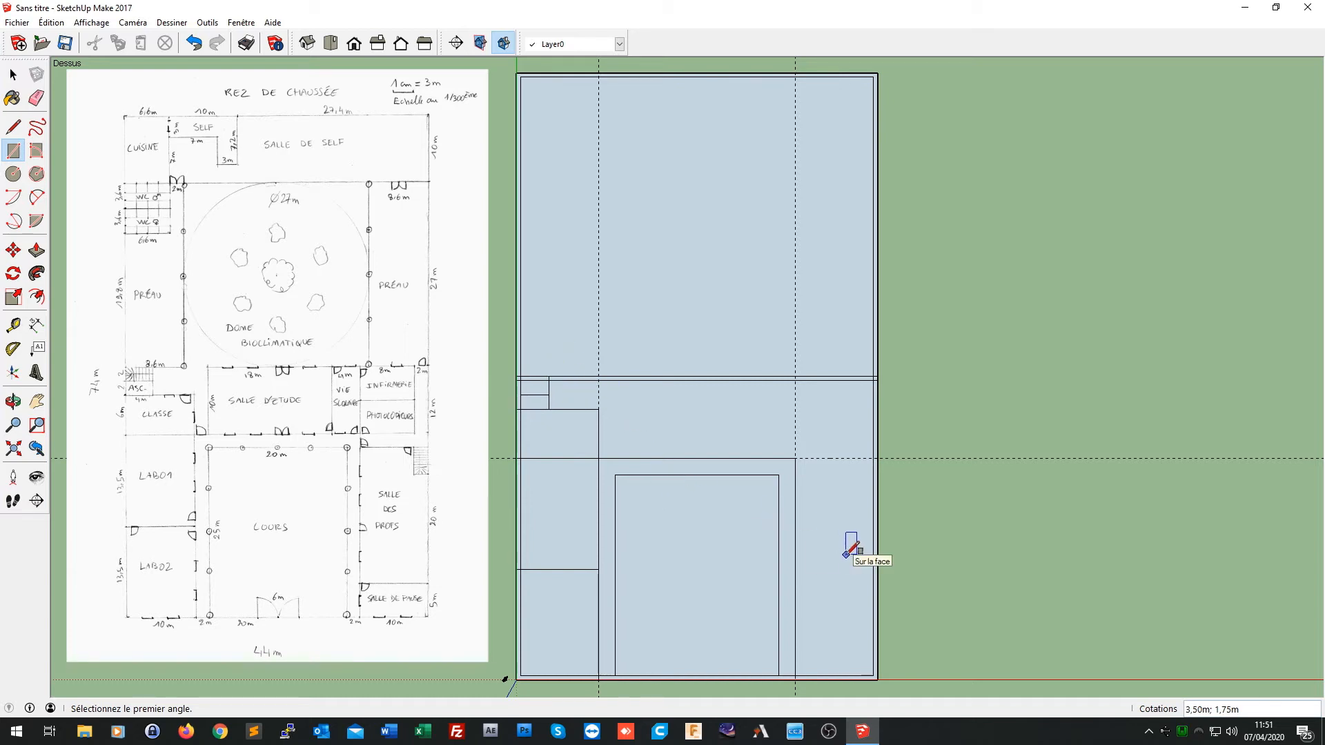
Step: Draw a 10 × 5 m room rectangle from the plan's lower-right outer corner to the courtyard's right edge
click(878, 679)
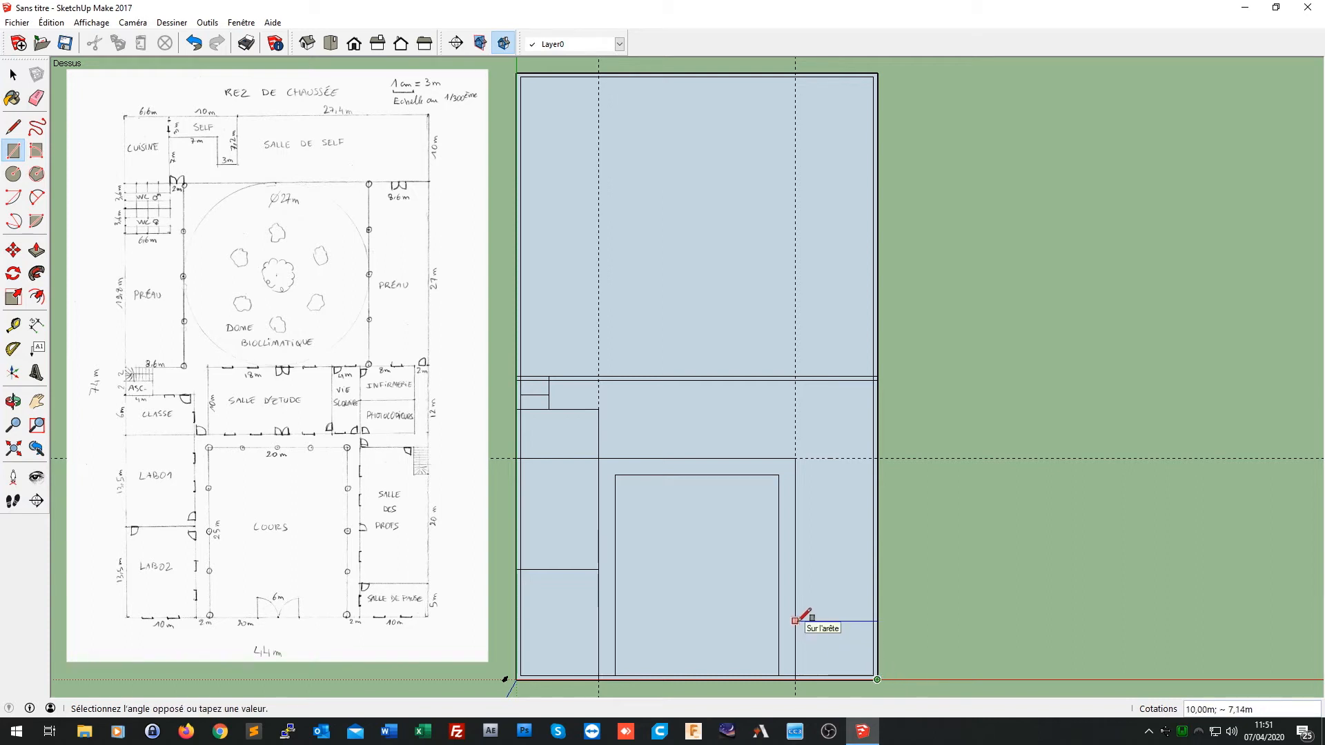
text(;5)
key(Return)
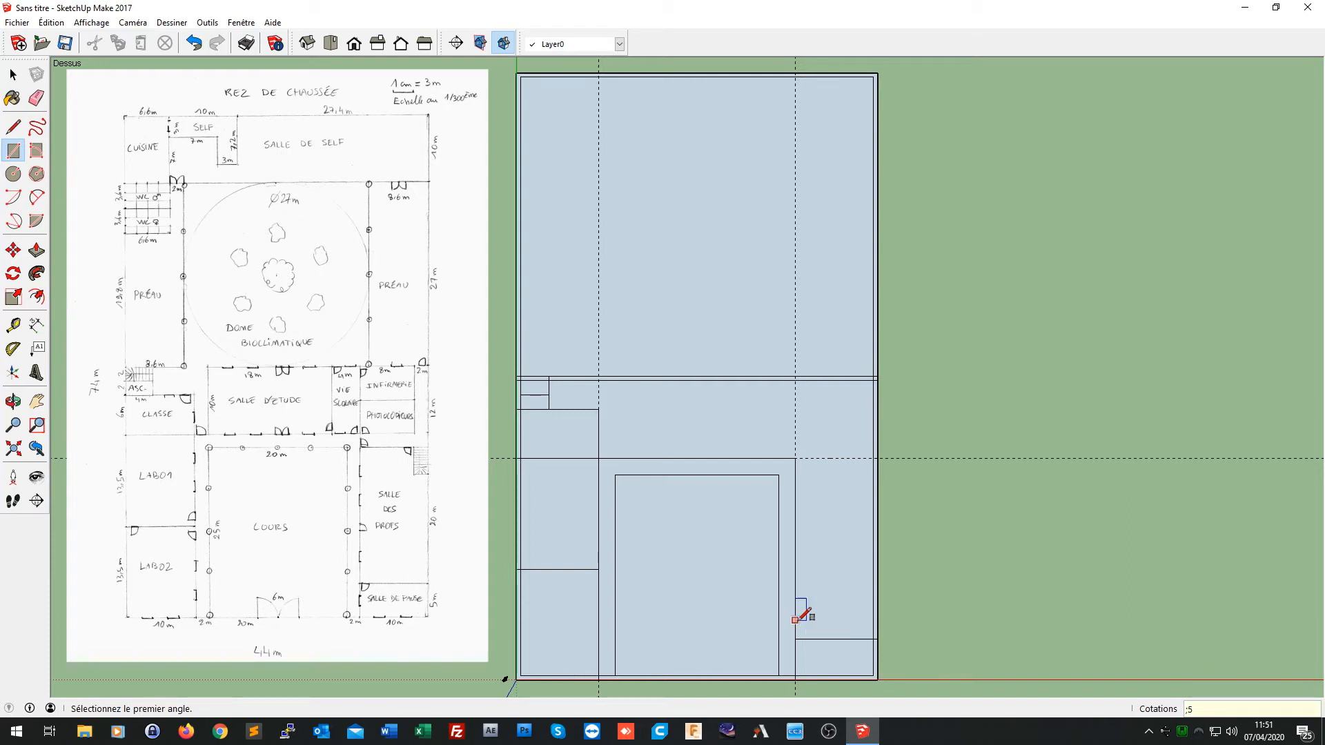
Step: Draw the 10 × 20 m staff room rectangle directly above the lower-right room, between the outer wall and the vertical guide
click(877, 639)
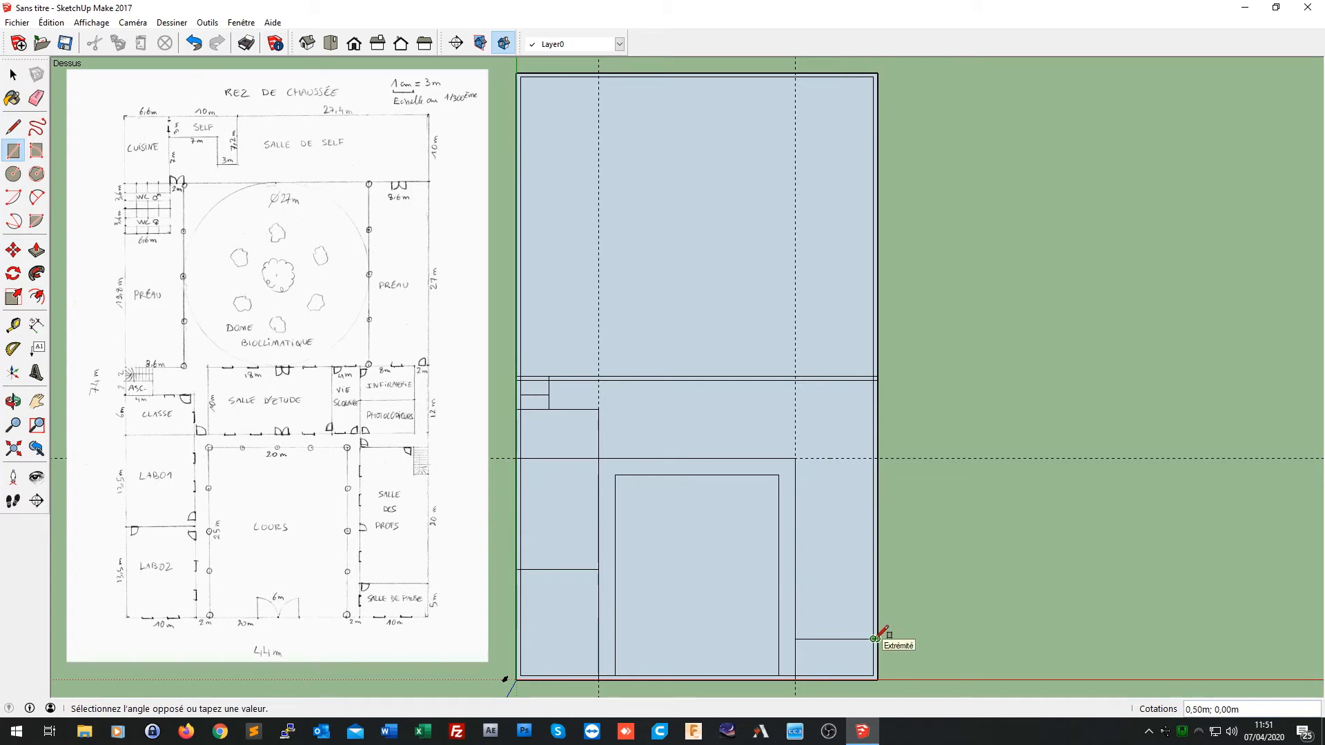
click(795, 475)
text(20)
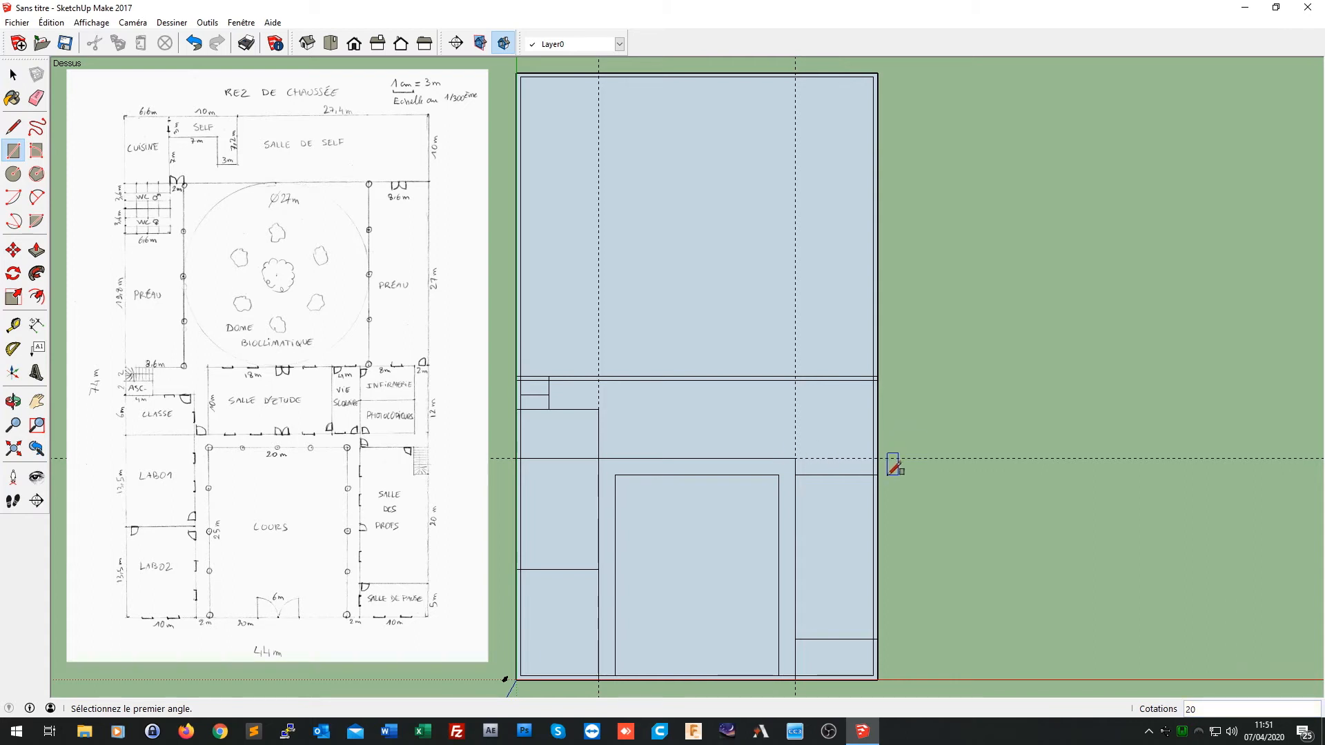
Step: Draw an 8 × 9.5 m rectangle below the central wall from the guides' right intersection, and split it with an 8 × 4.75 m rectangle
click(794, 458)
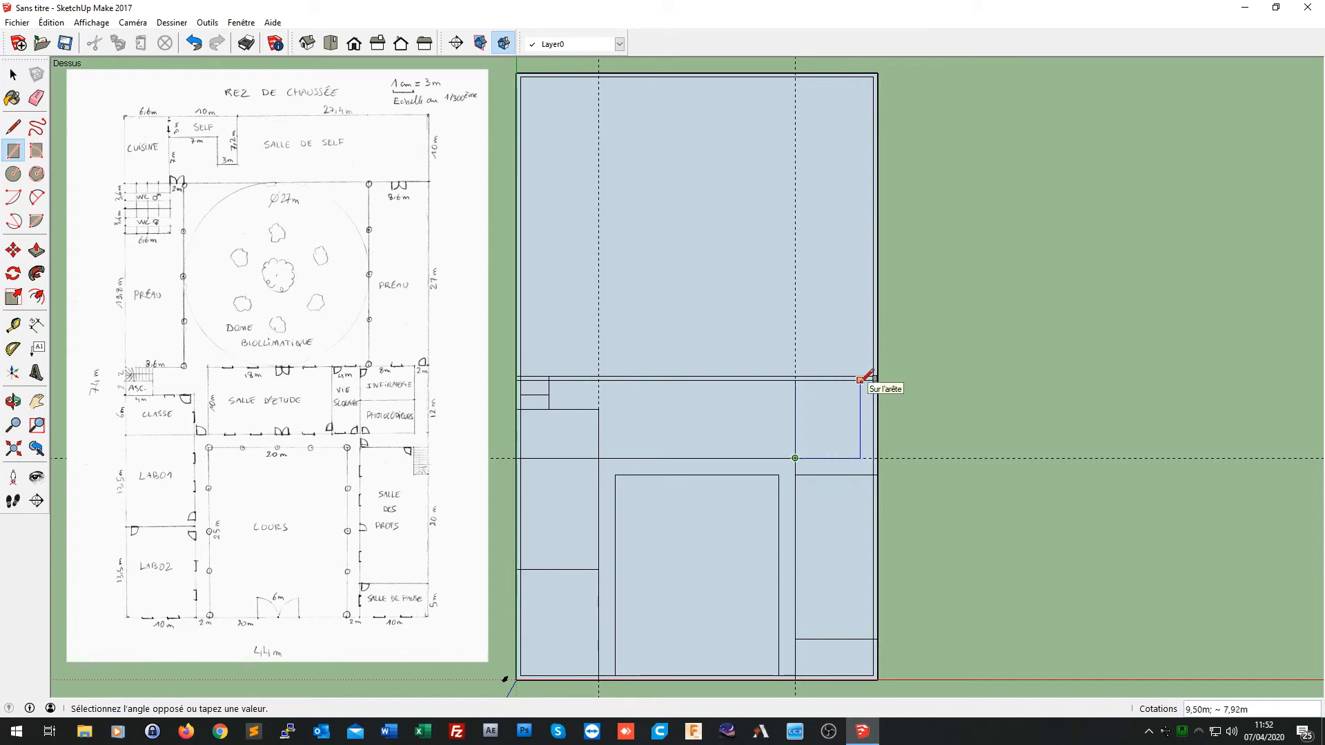
text(;8)
key(Return)
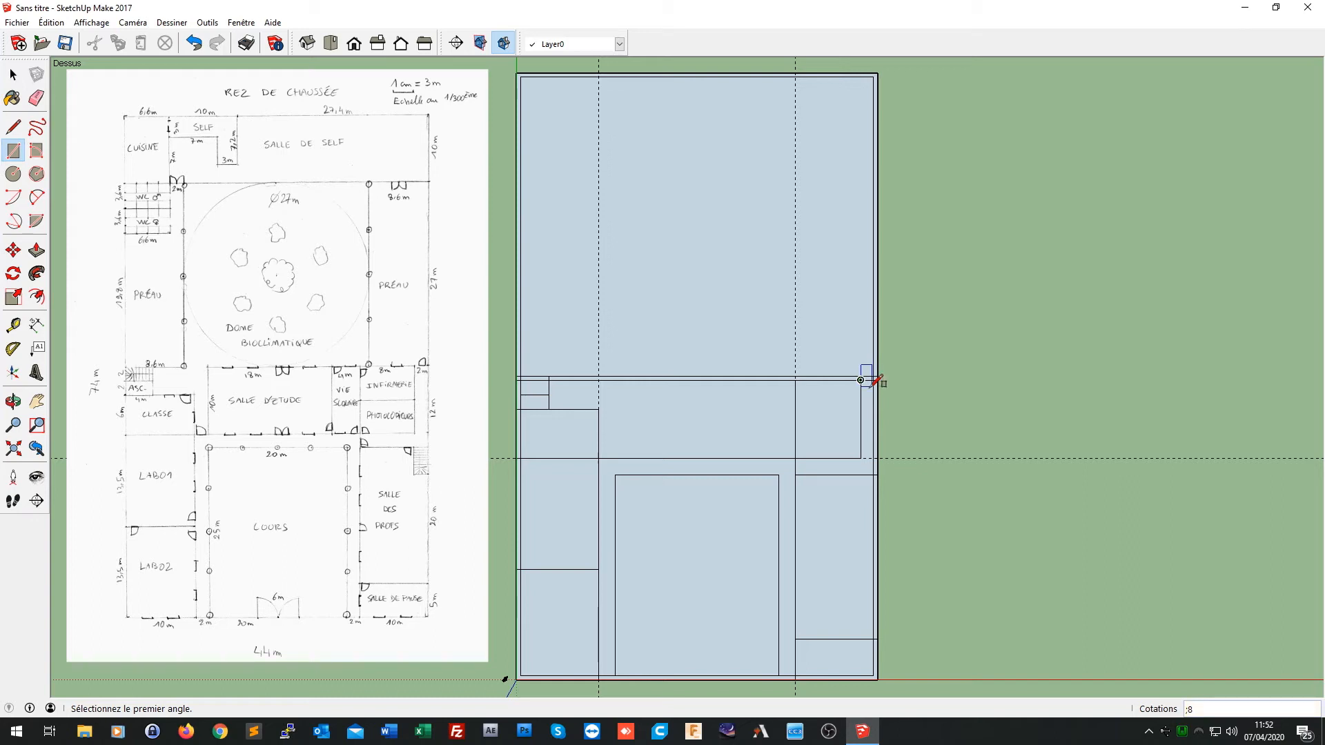
click(860, 458)
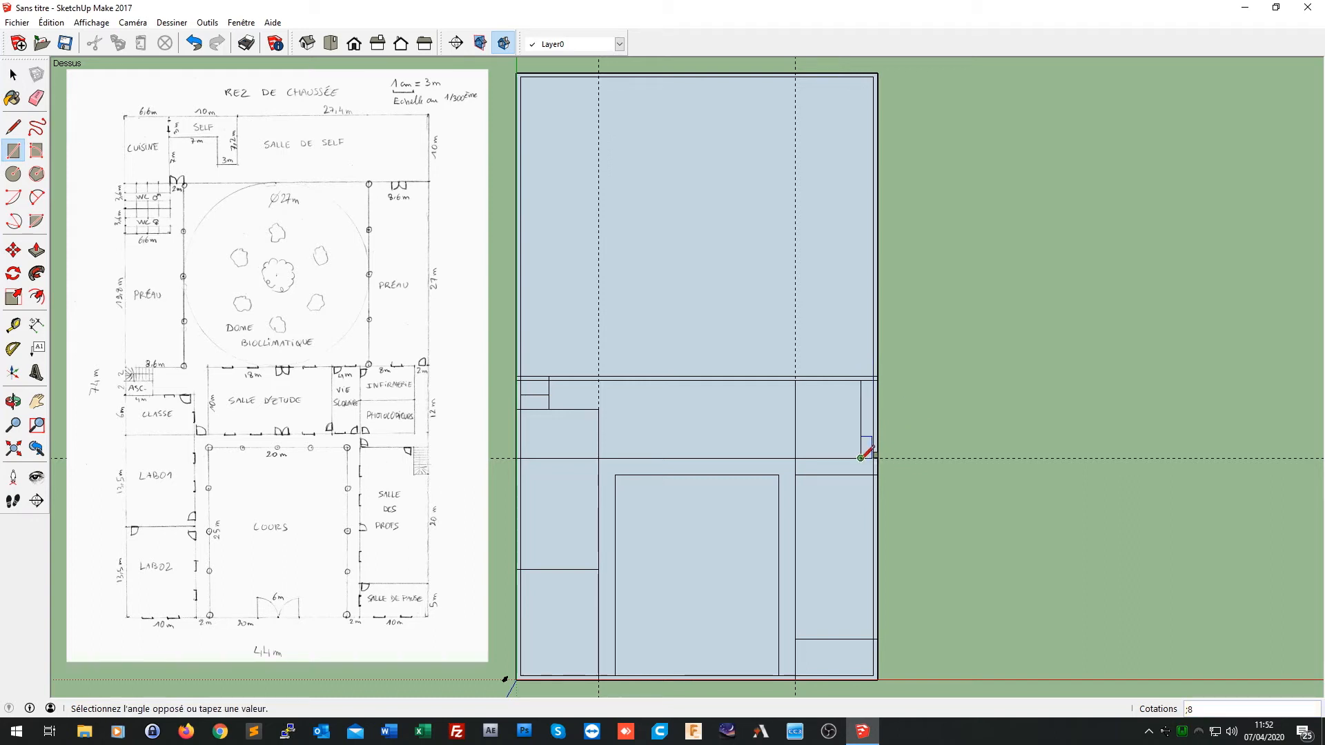
click(795, 419)
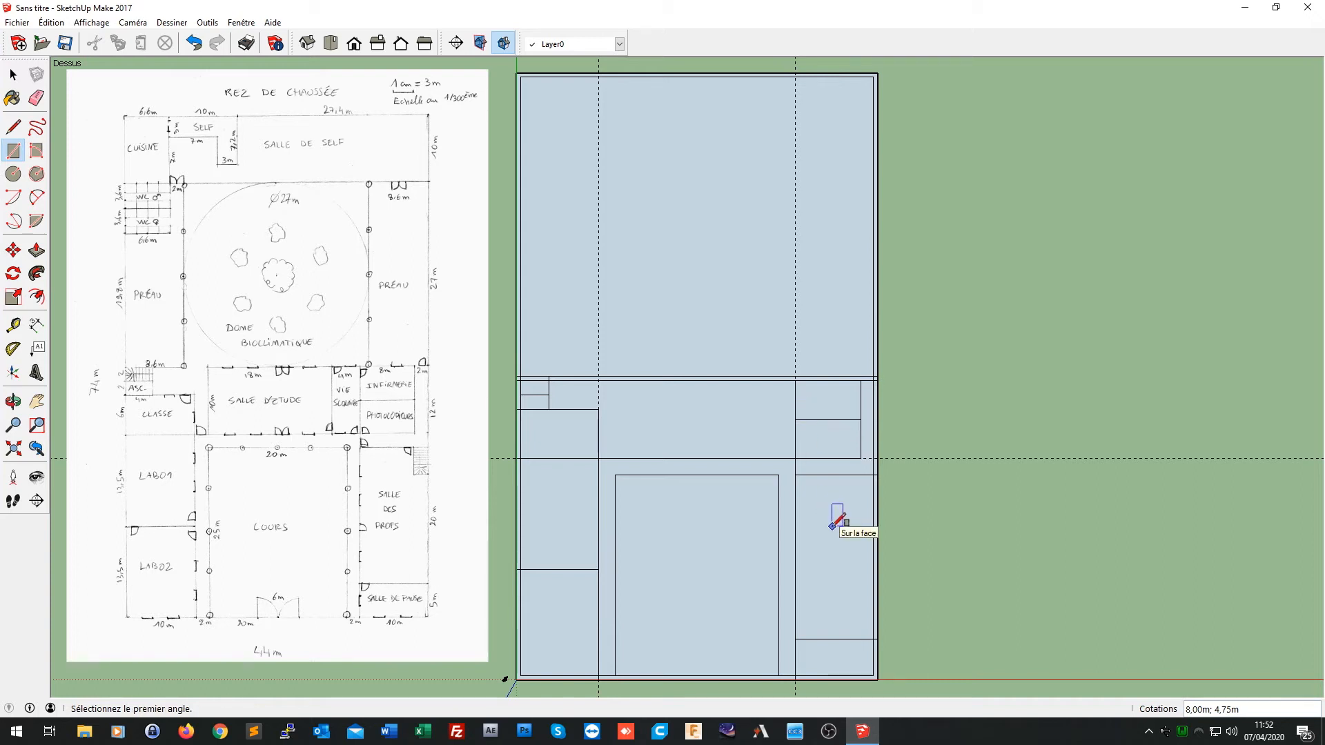
Step: Draw a 4 m wide rectangle left of the infirmary block and an 18 m wide study room beside it, both 9.5 m deep
click(795, 457)
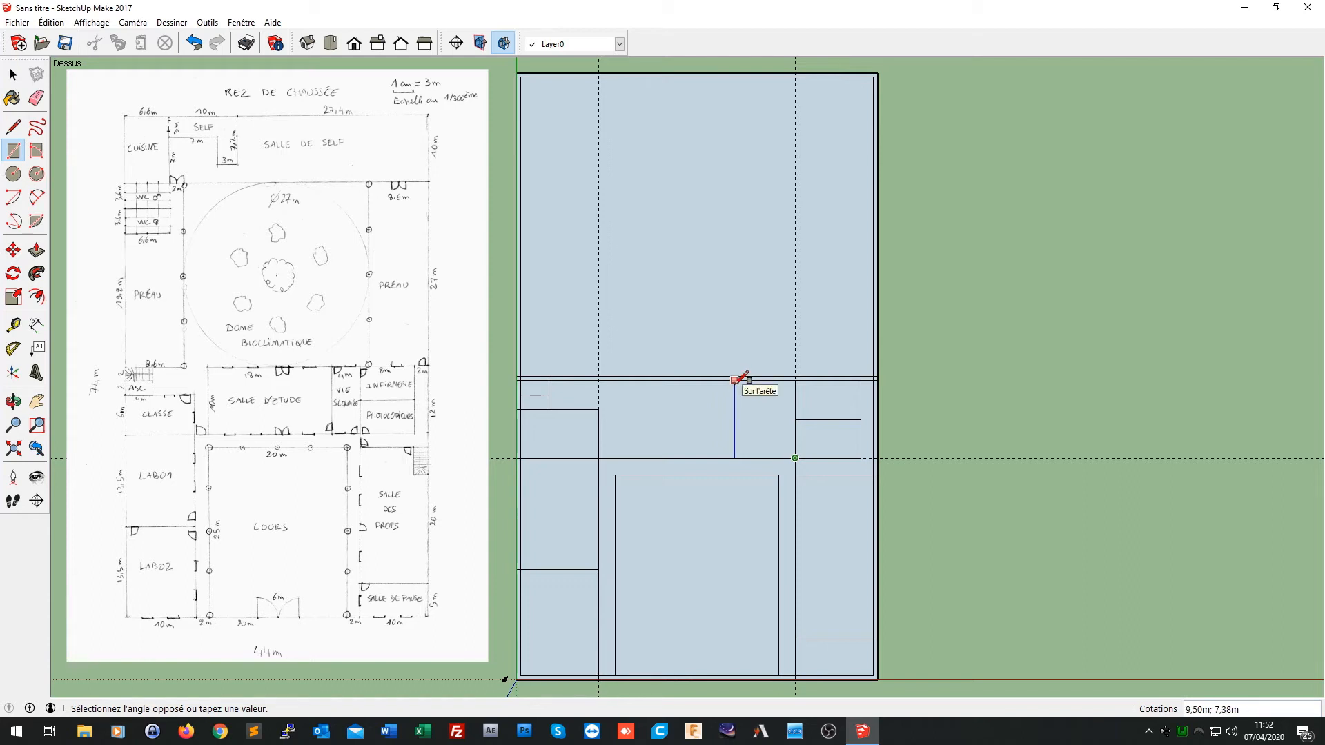
text(;4)
key(Return)
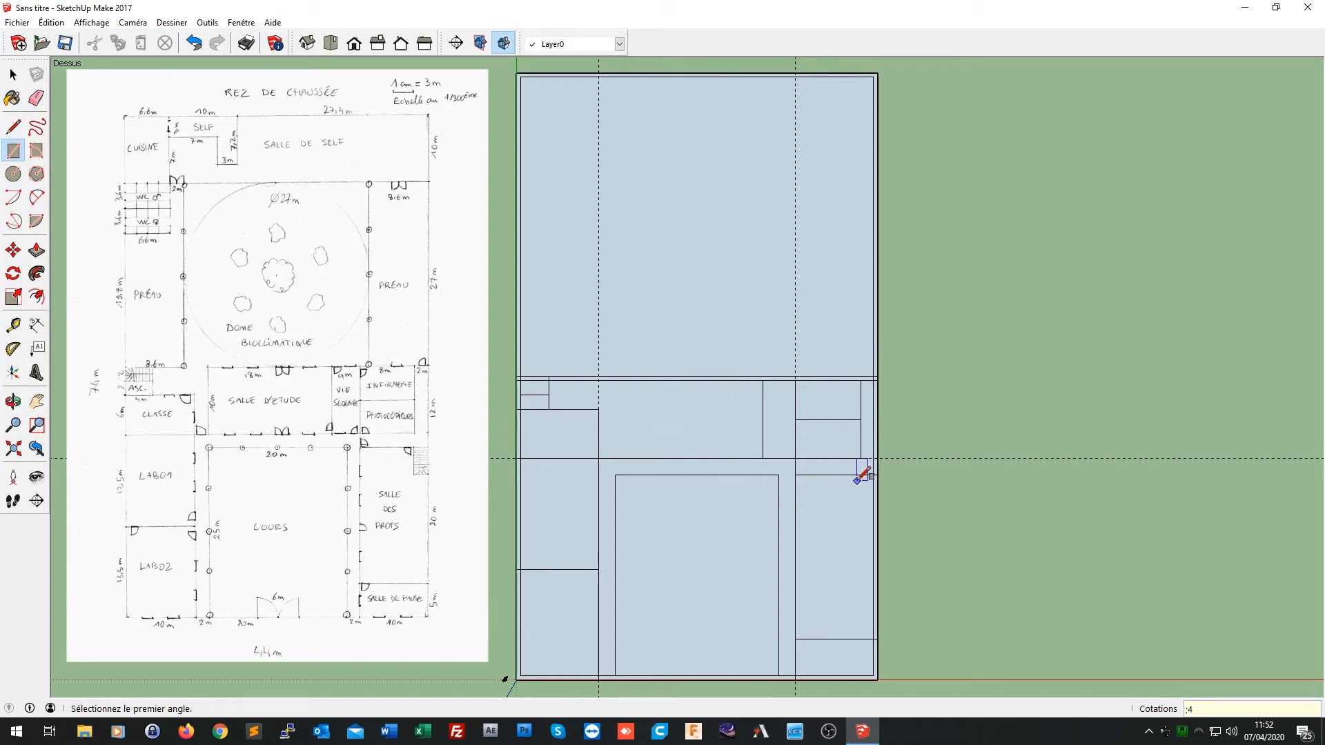
click(762, 458)
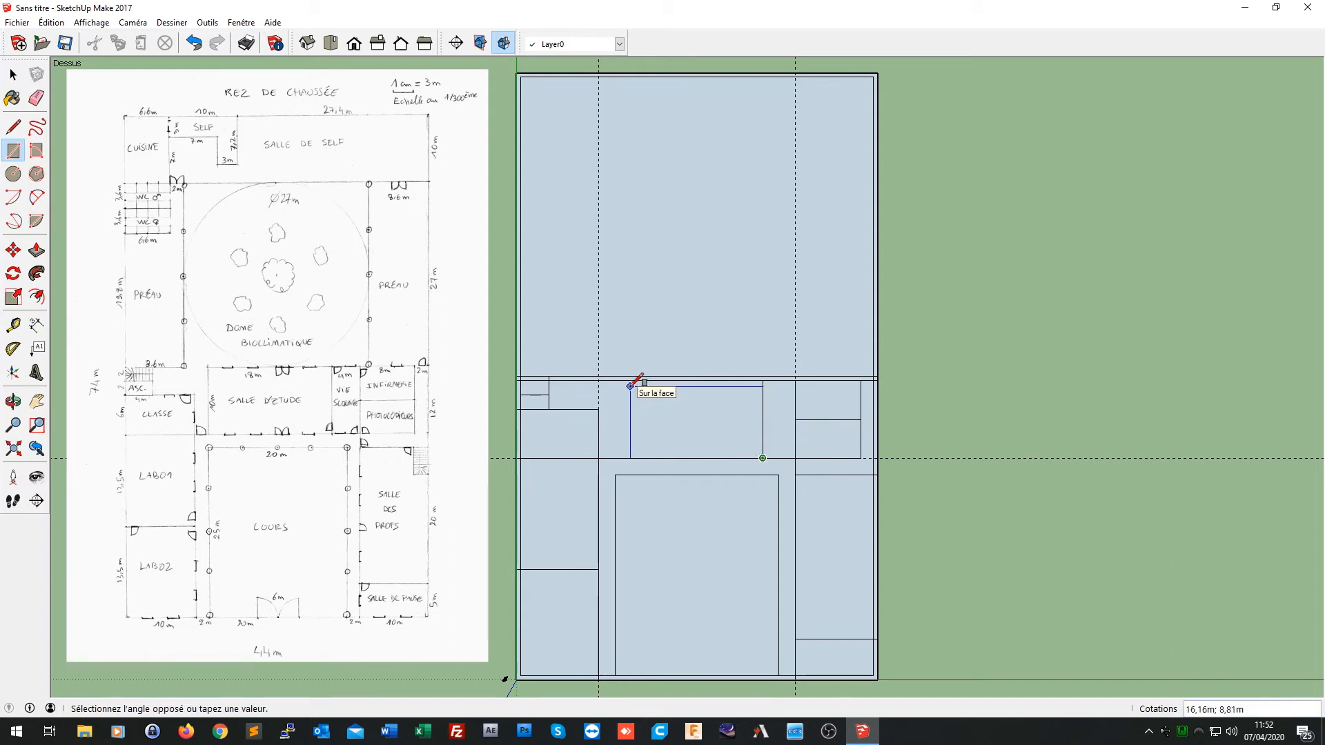
text(18)
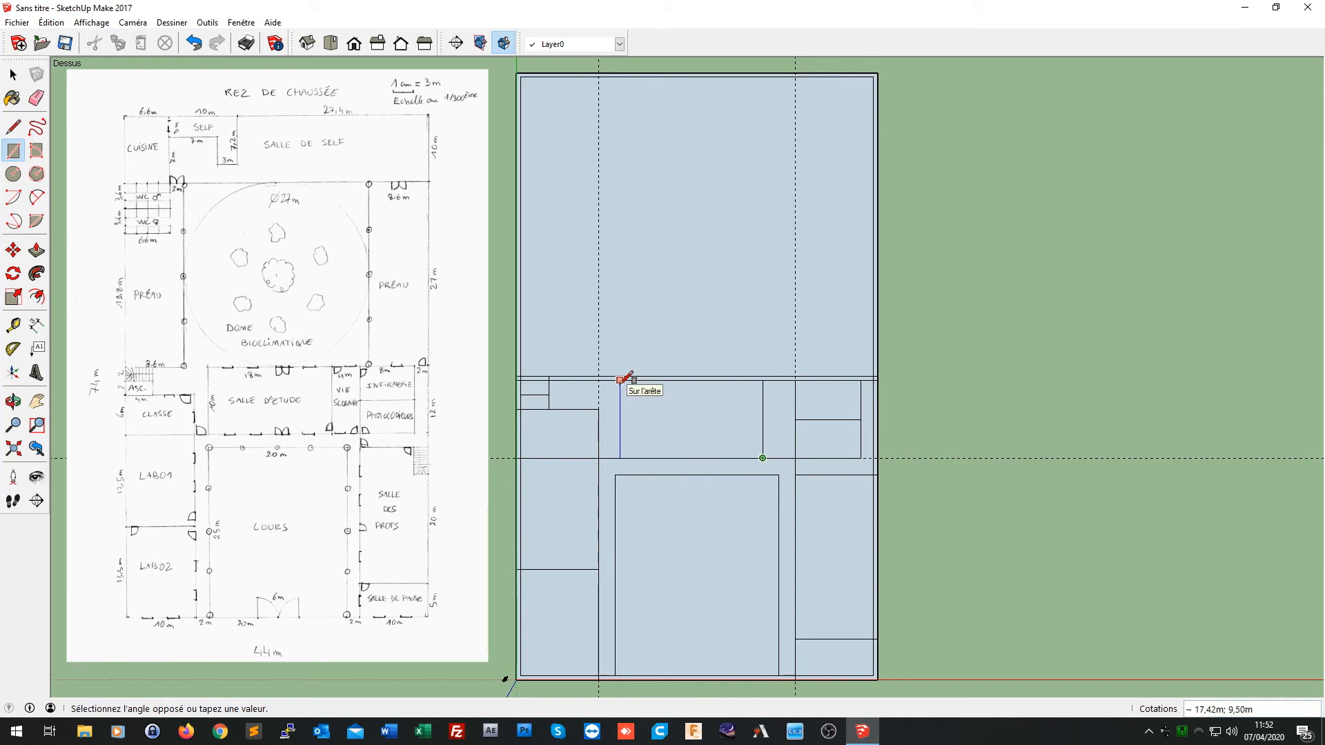
text(18)
key(Return)
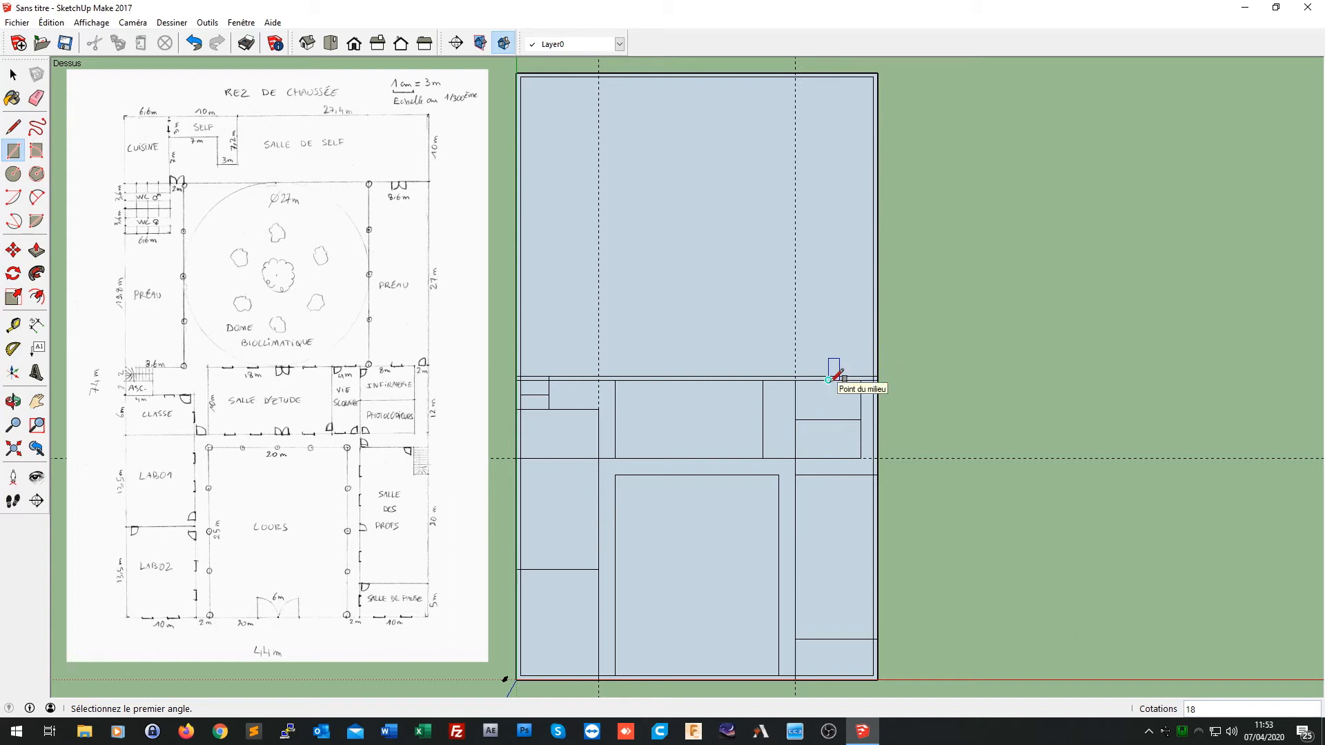
Step: Draw two 27 × 10 m covered-yard rectangles above the central wall, between each outer side of the building and its vertical guide
click(877, 376)
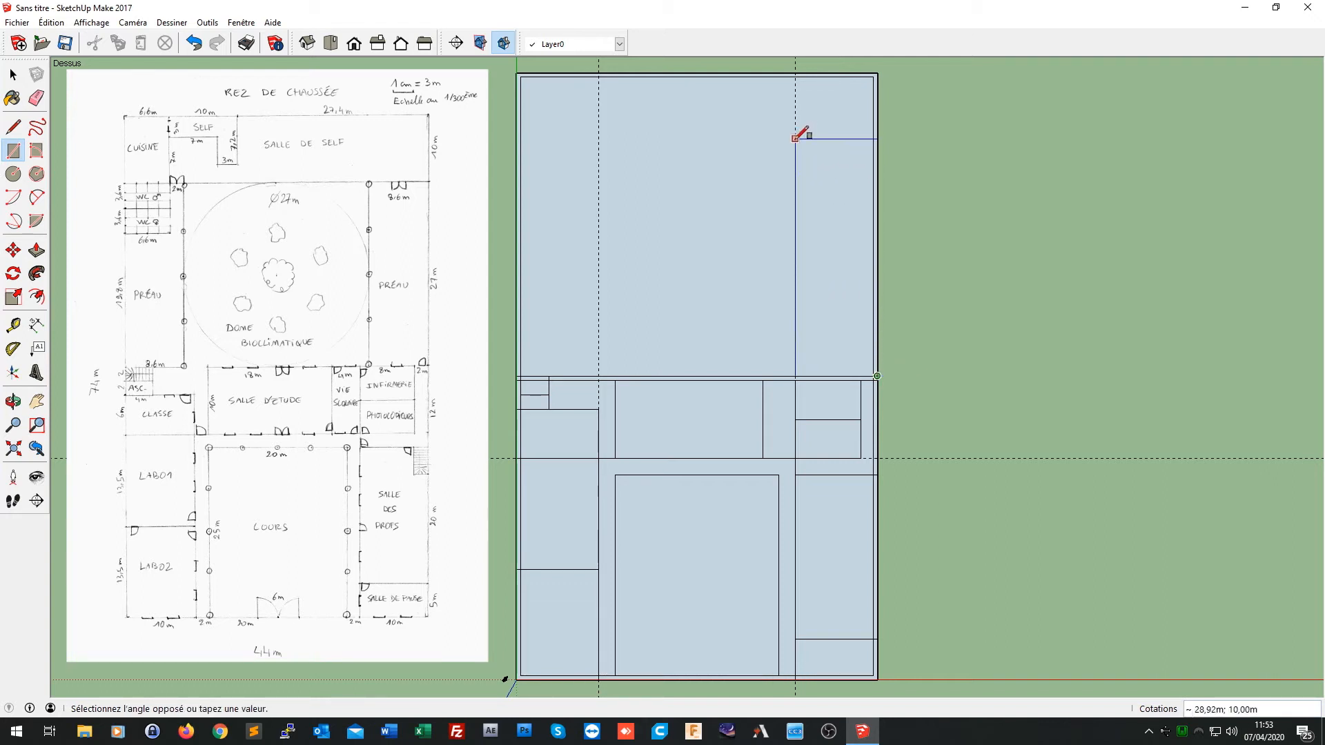
text(2)
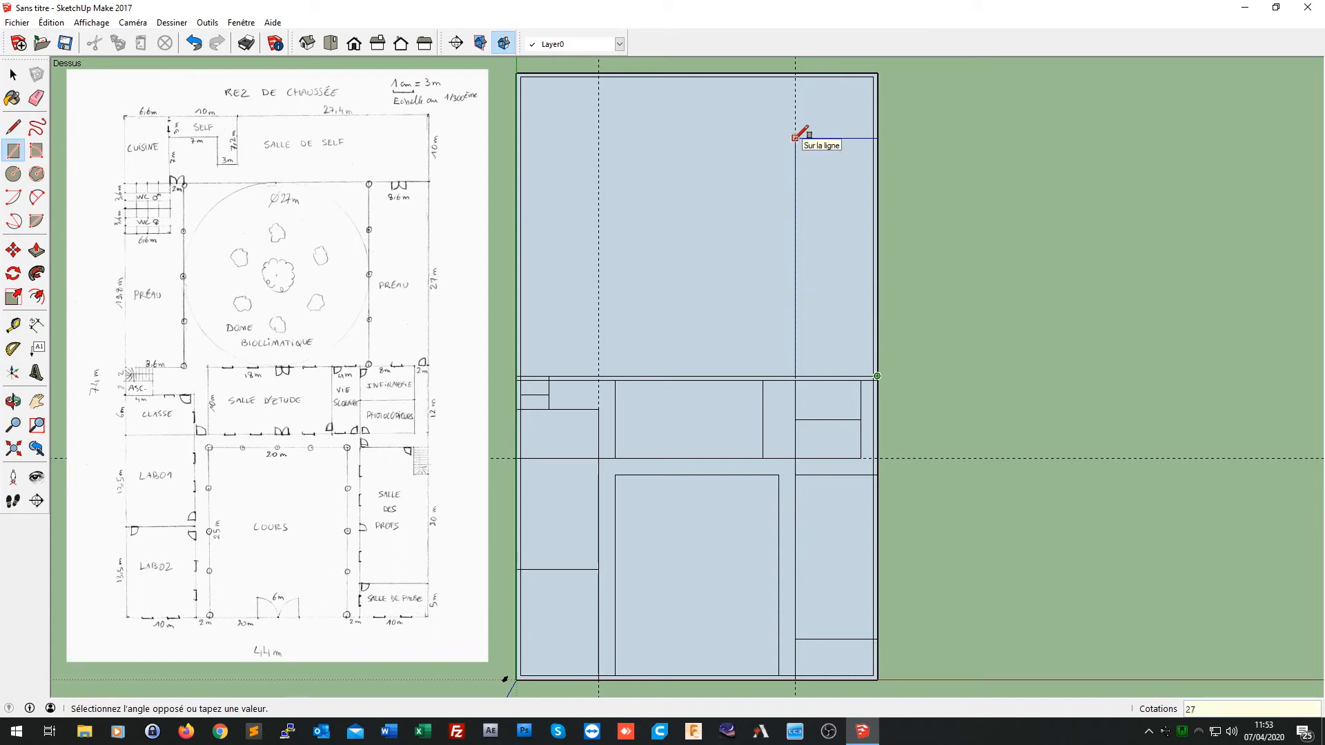
text(7)
key(Return)
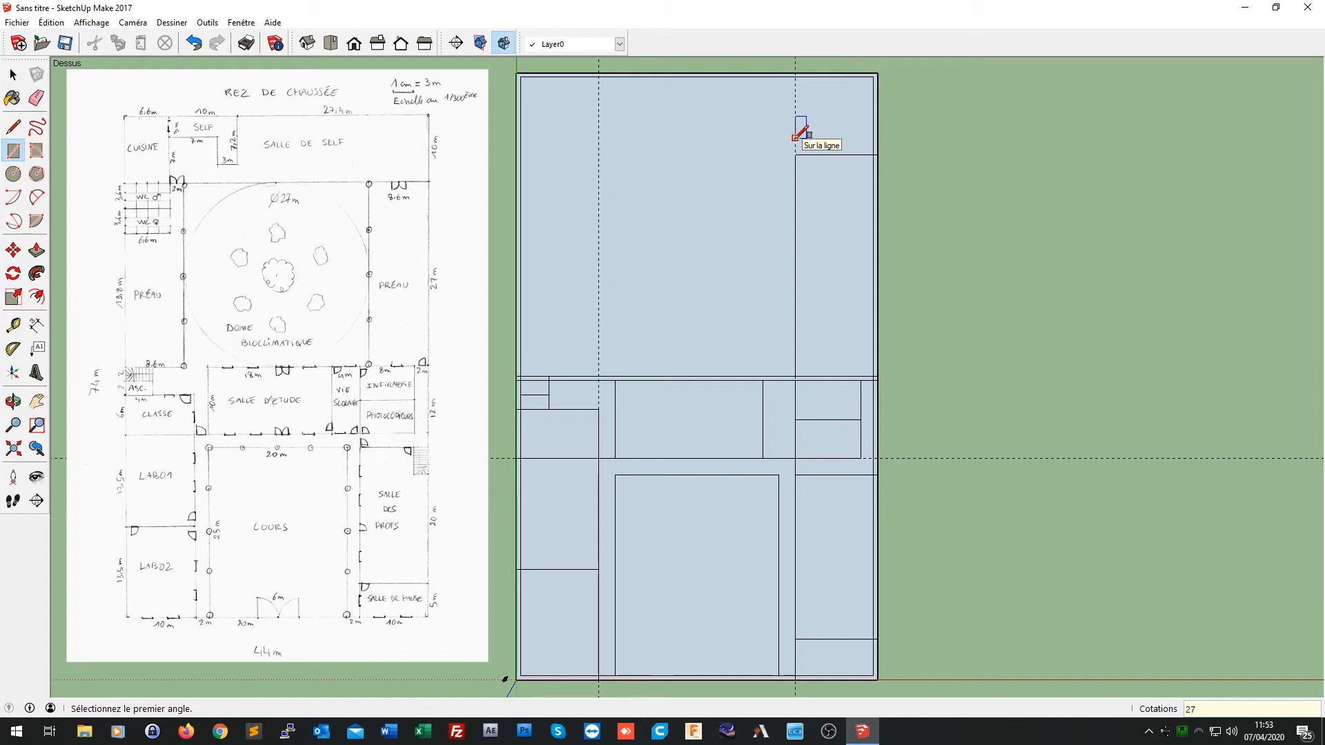
click(517, 376)
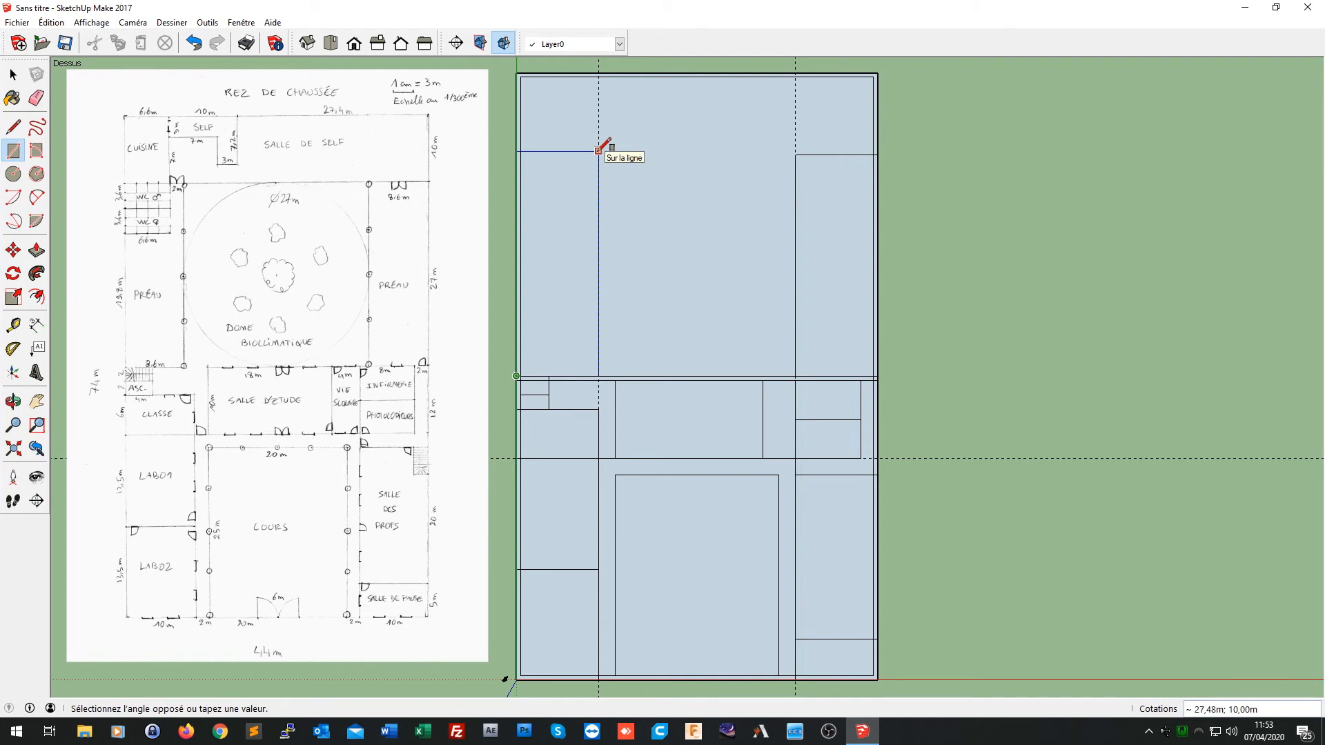
text(27)
key(Return)
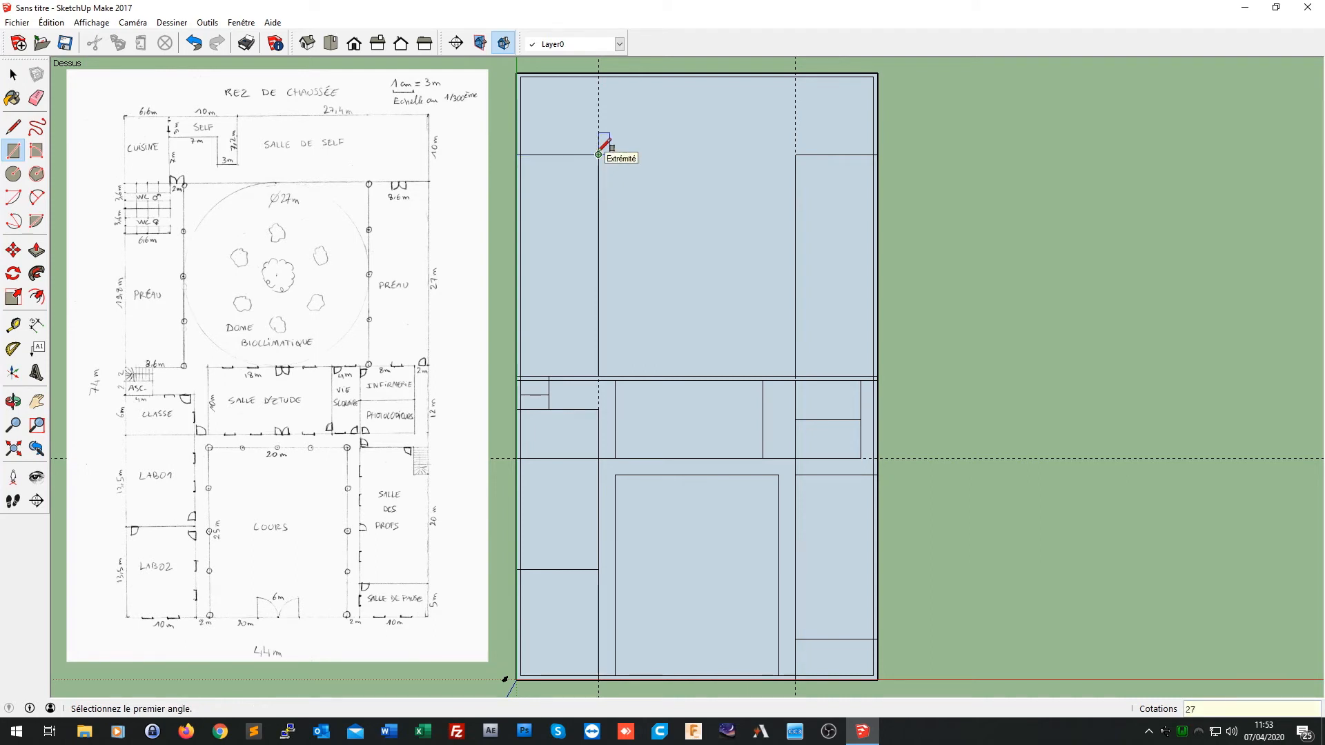
Step: Draw a 44 × 10 m rectangle across the plan's upper end and a 10 × 6.6 m kitchen rectangle from its upper-left corner
click(517, 155)
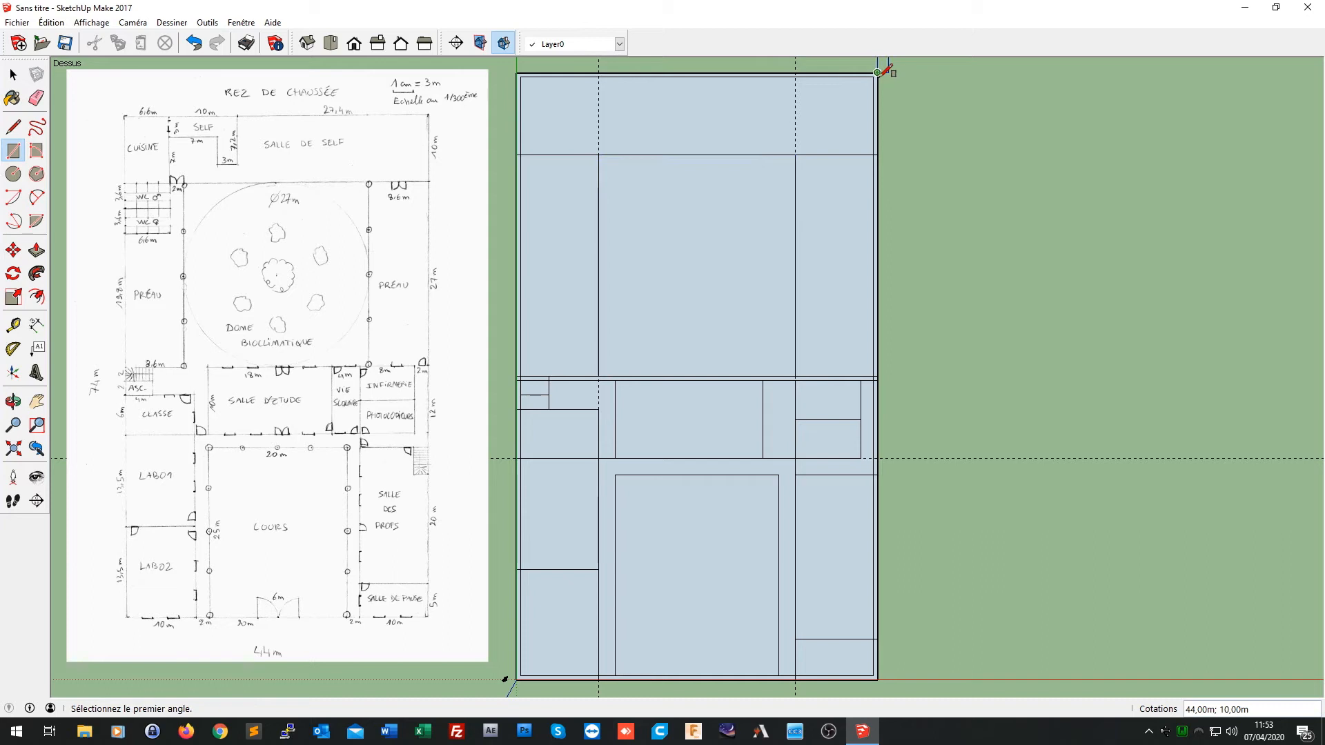
click(516, 73)
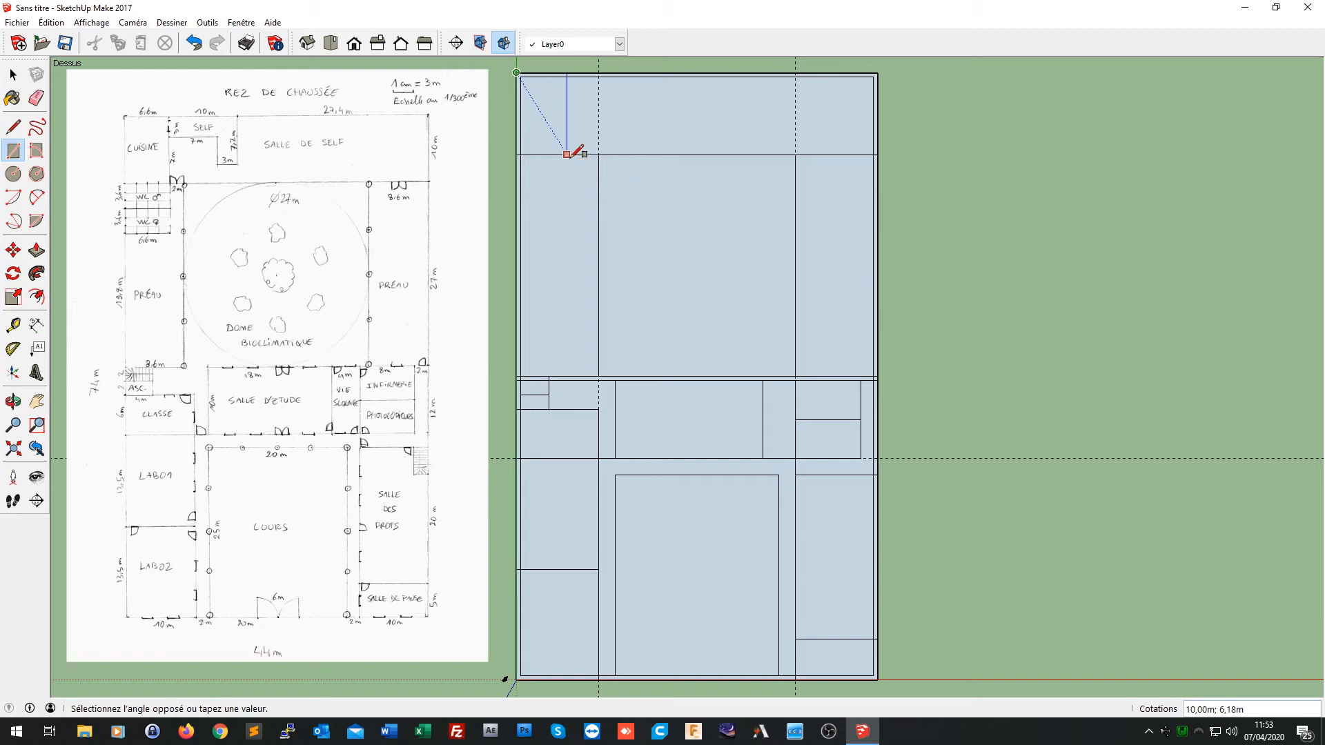
text(;6,6)
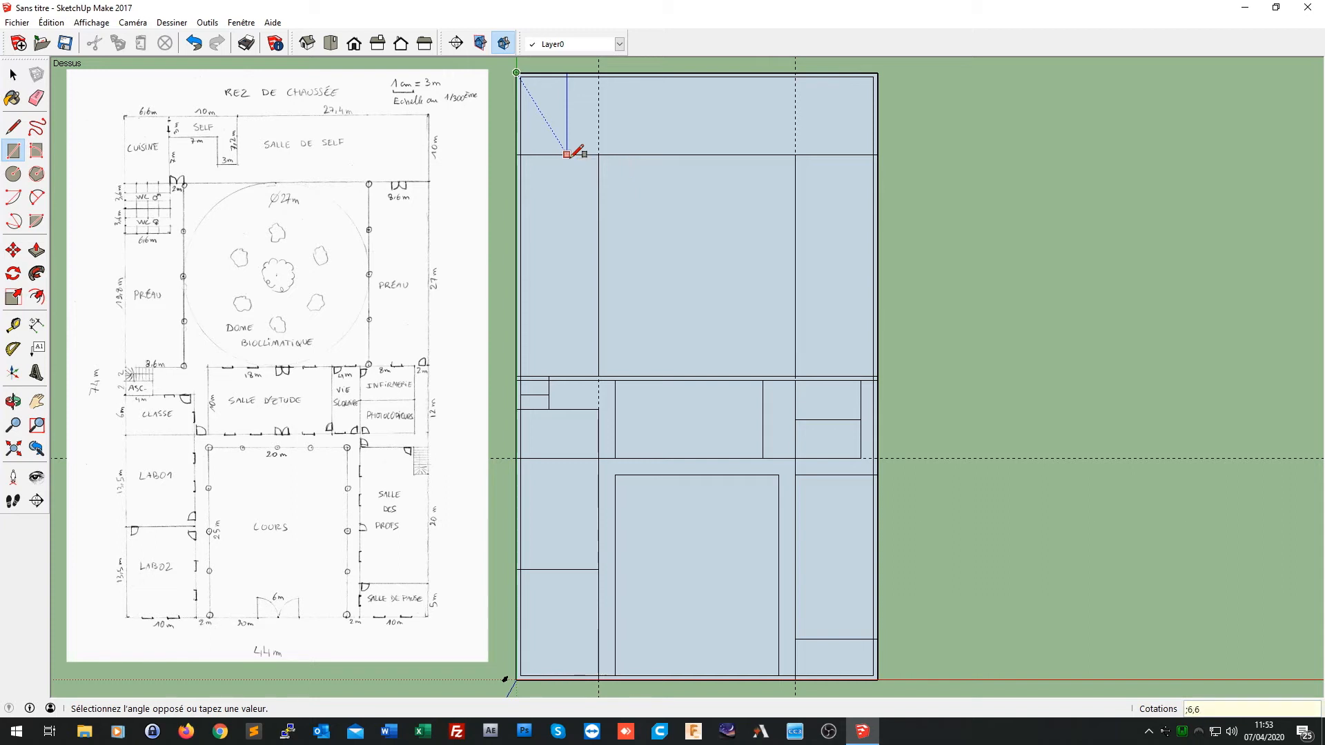
key(Return)
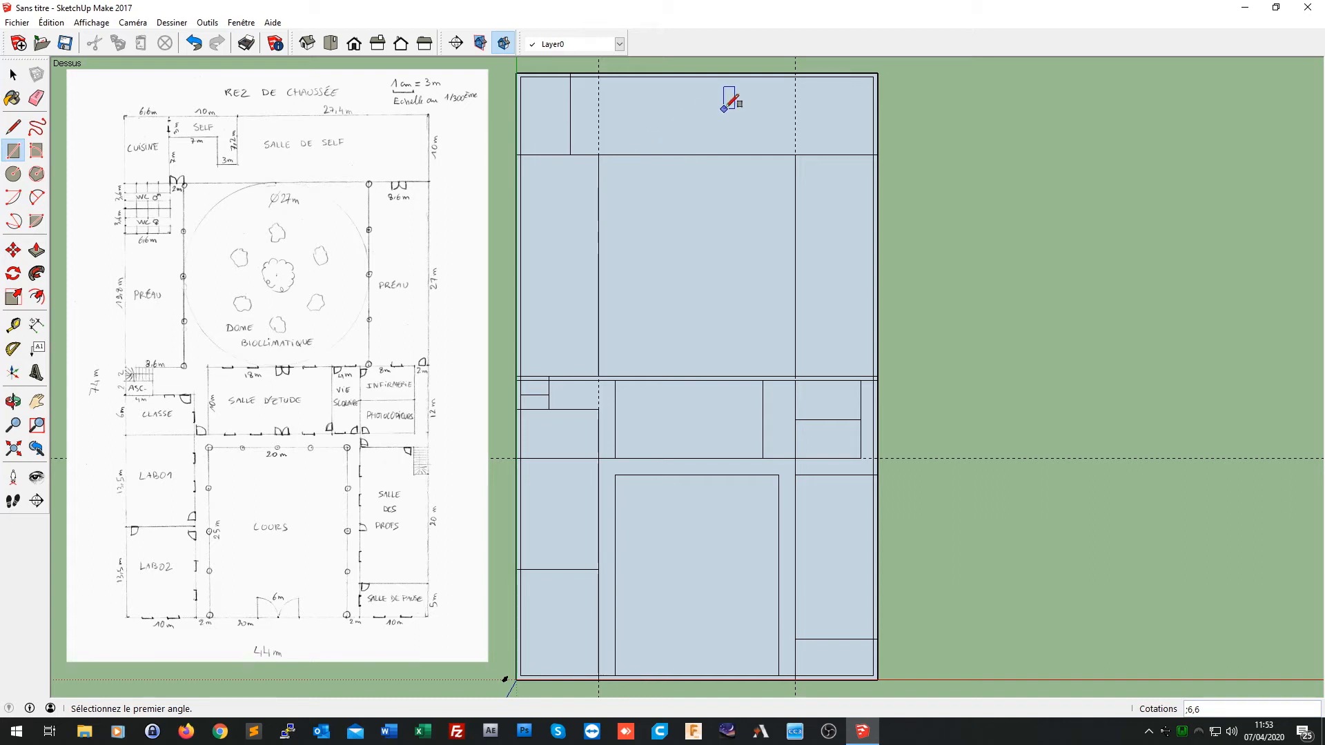
Step: Outline the self-service area with a 10 × 3 m rectangle beside the kitchen and a 7.2 × 3 m rectangle from its upper-right corner
click(570, 72)
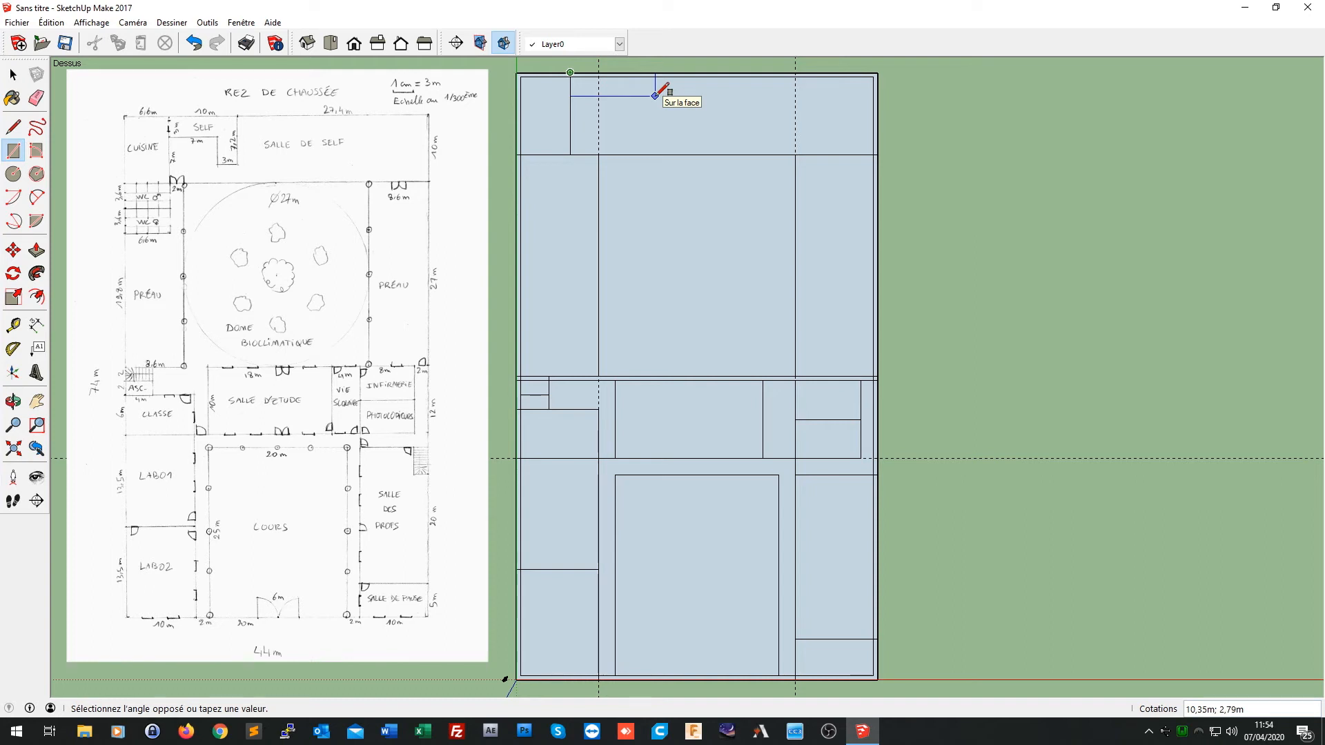
text(10;3)
key(Return)
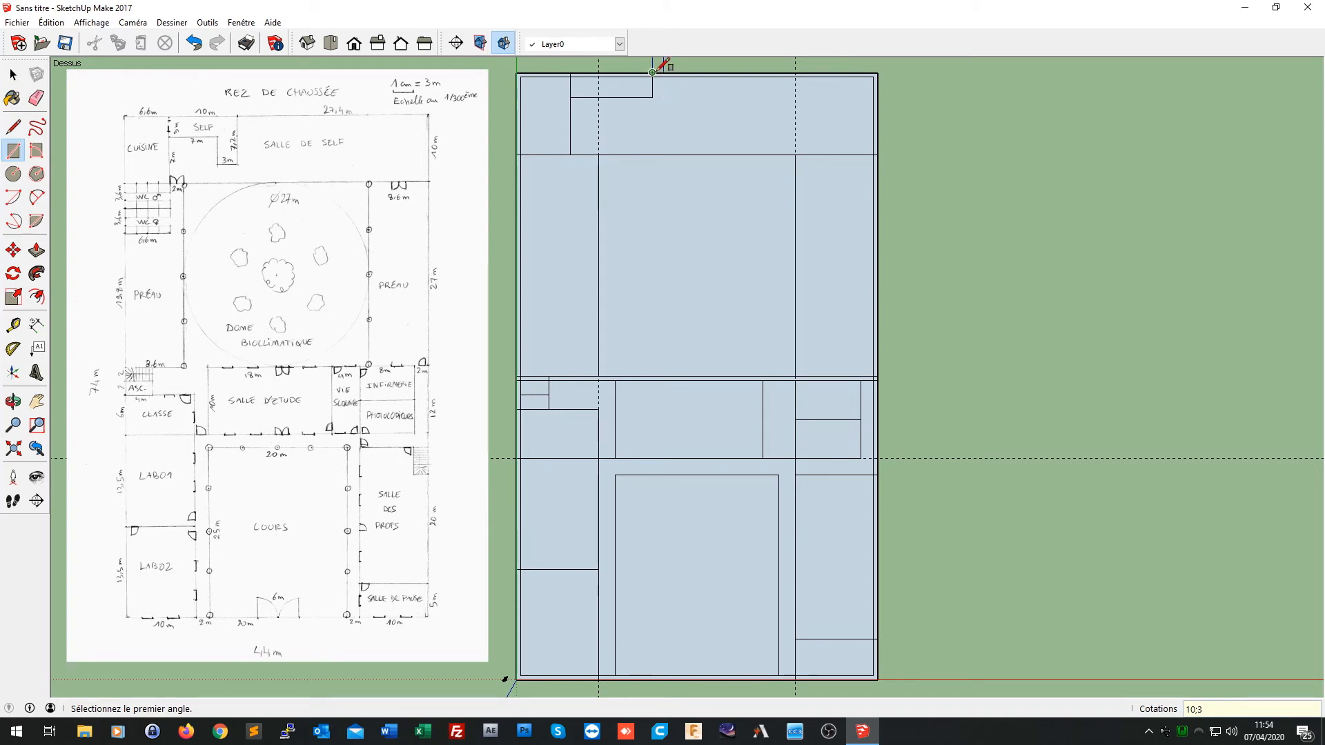
click(652, 72)
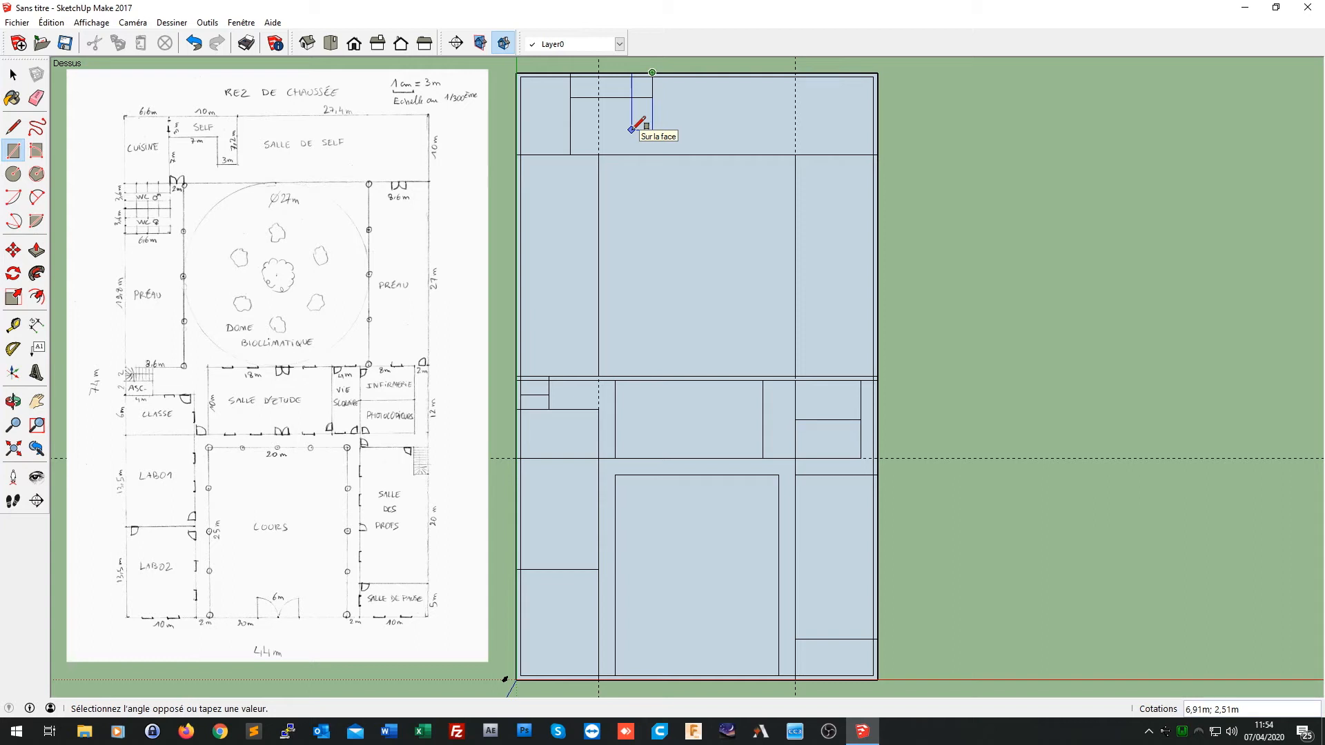
text(7,2;3)
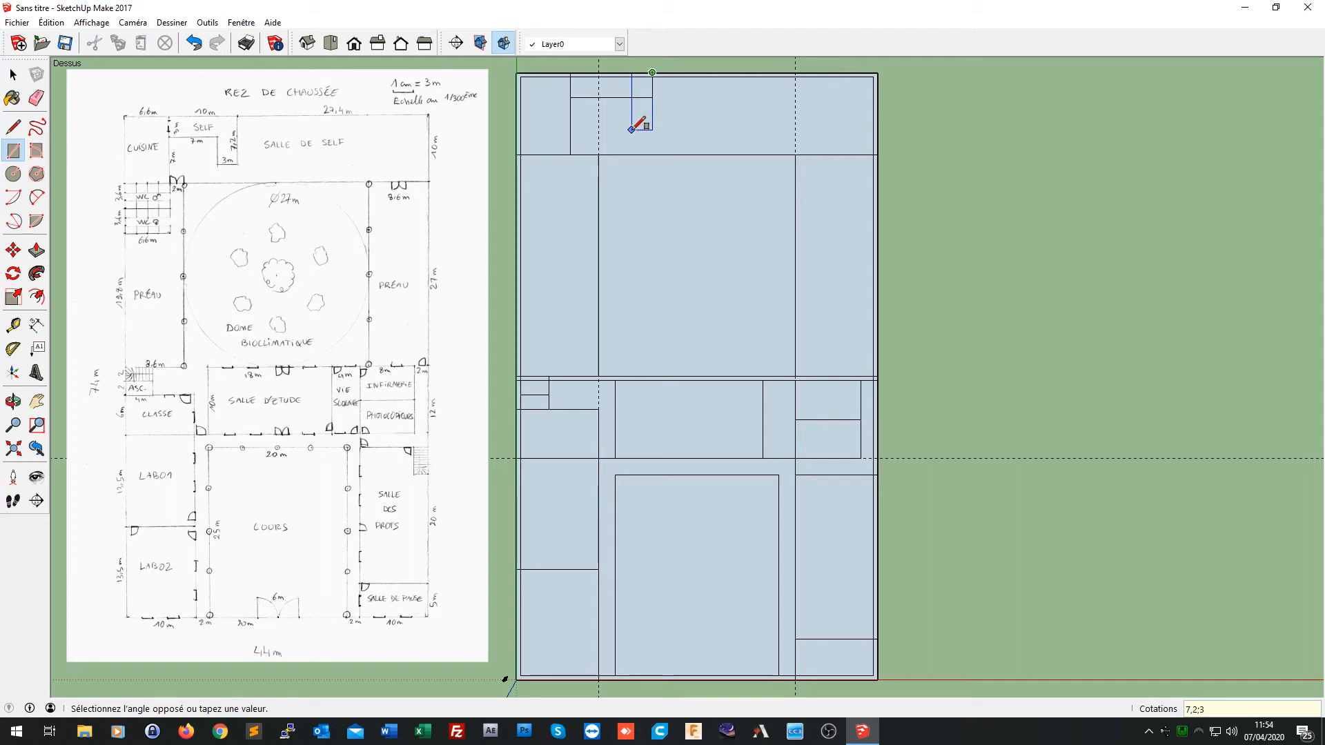
key(Return)
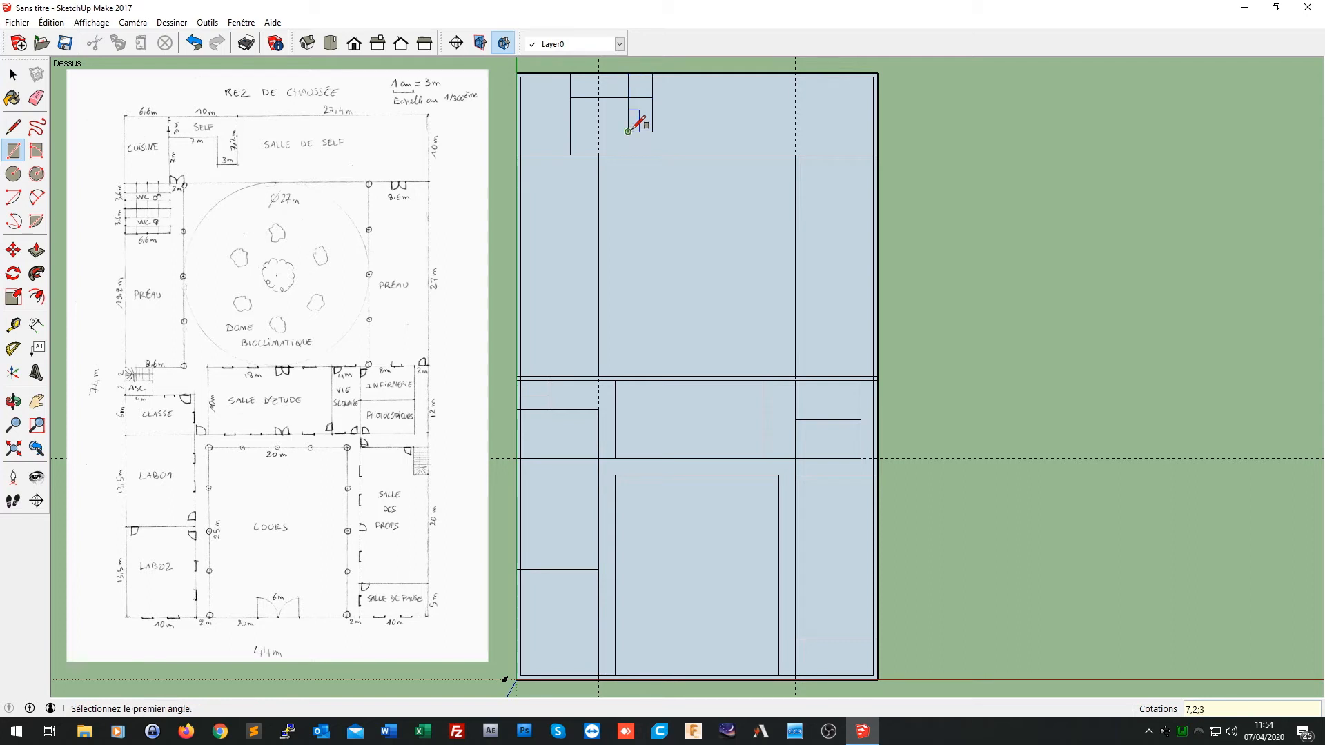
Step: Draw a 7.2 × 6.6 m toilet block below the kitchen and divide it with a 6.6 × 3.6 m rectangle
click(516, 154)
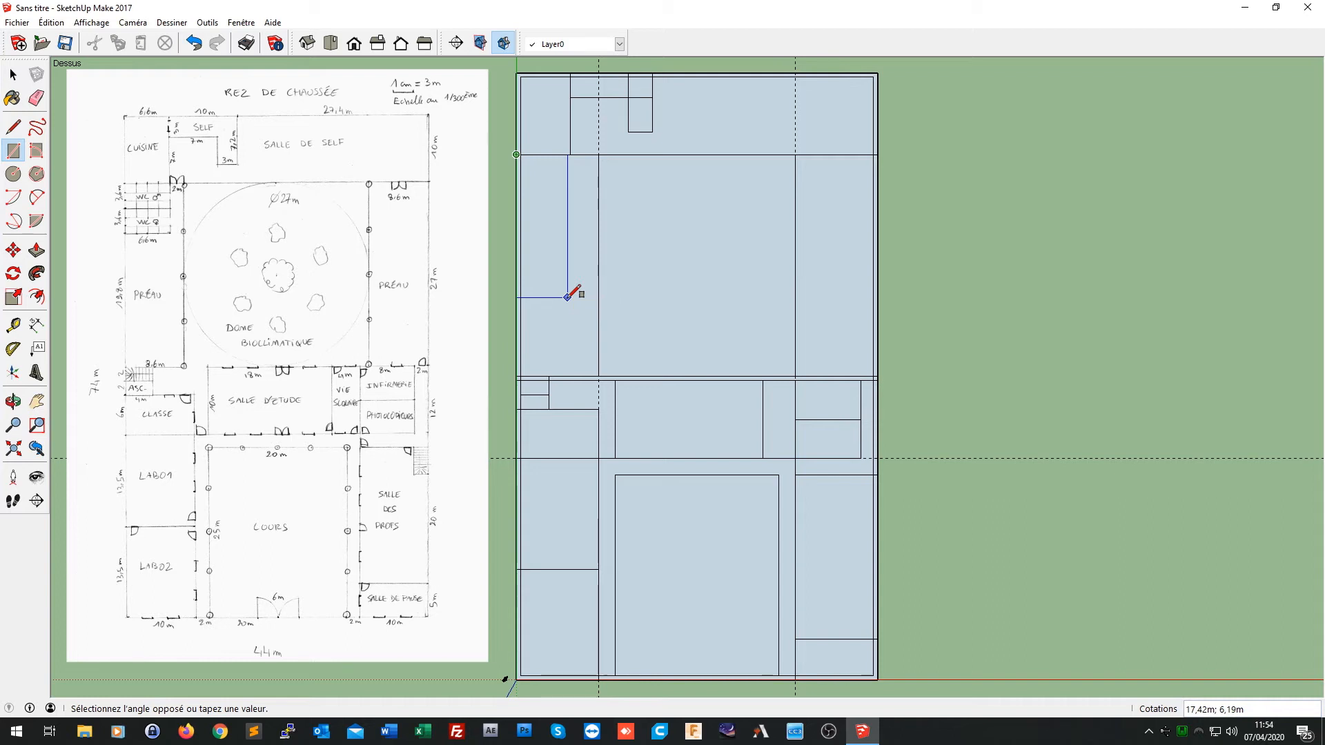
text(7,2;6,6)
key(Return)
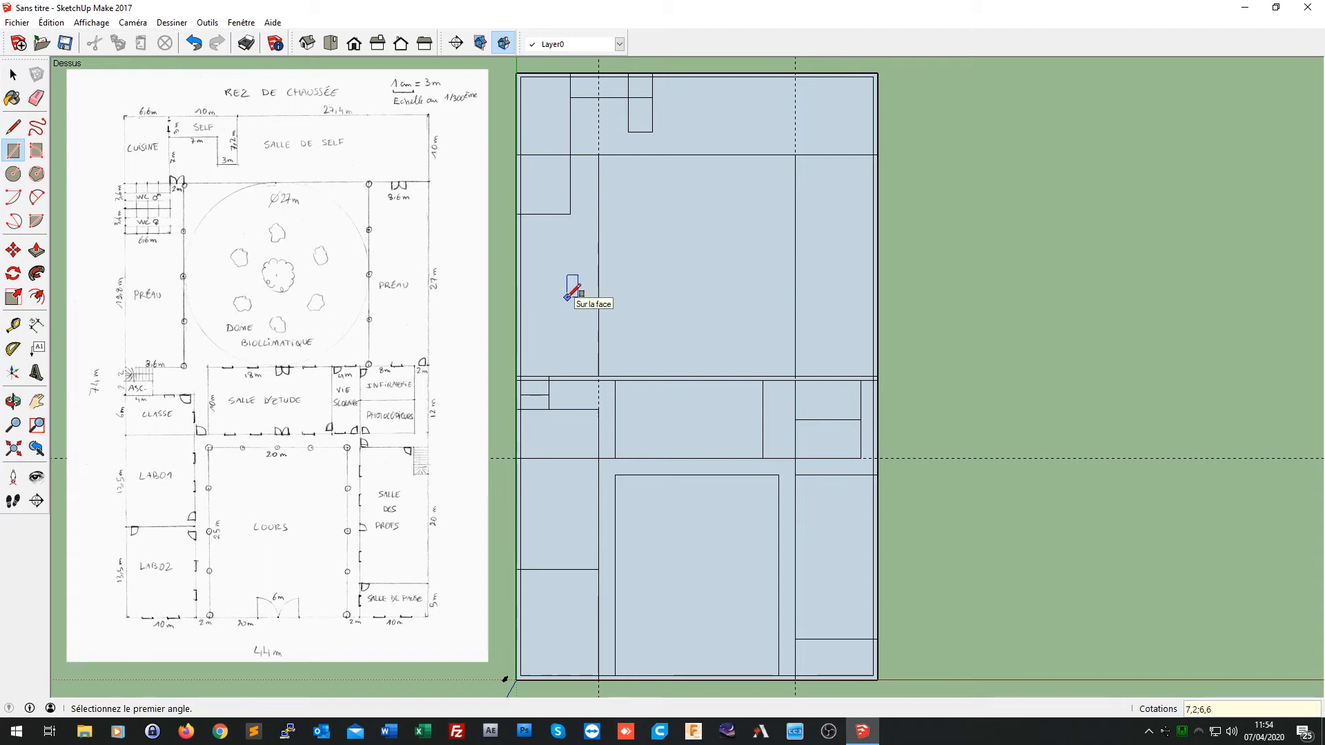
click(570, 213)
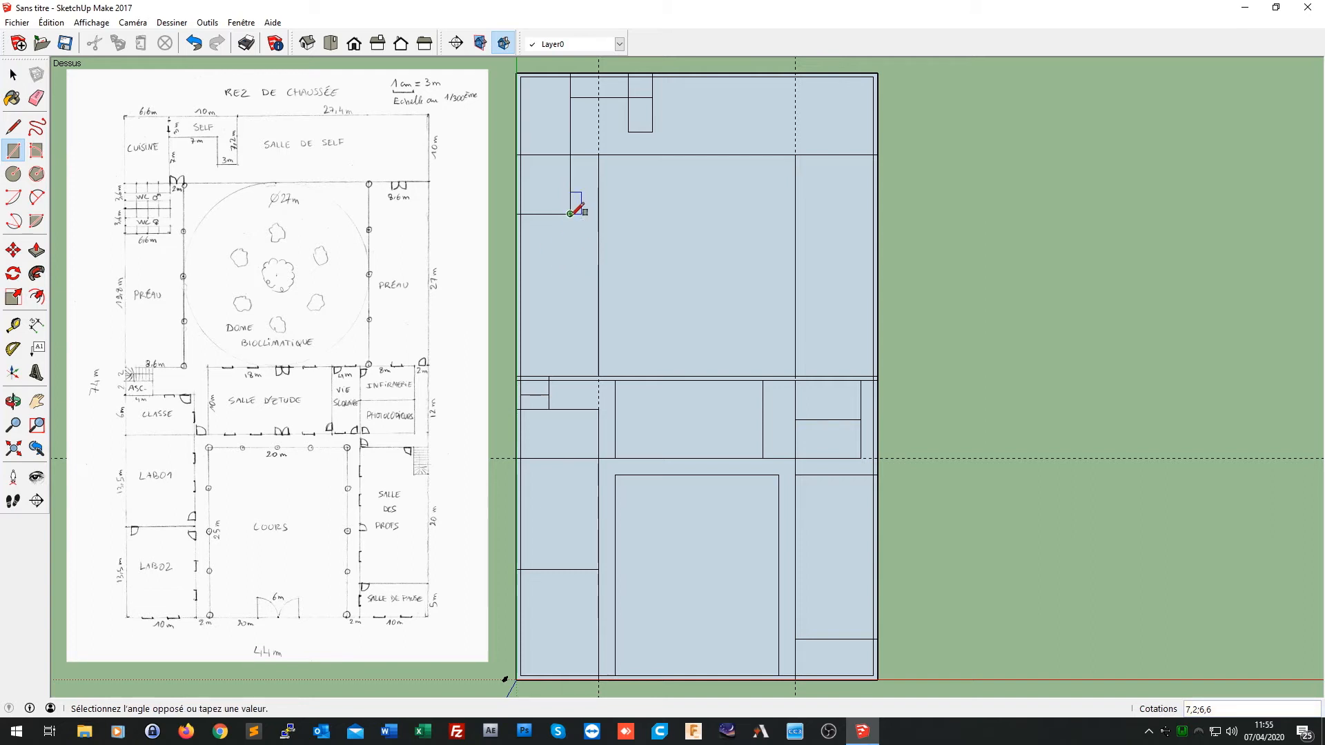
click(516, 184)
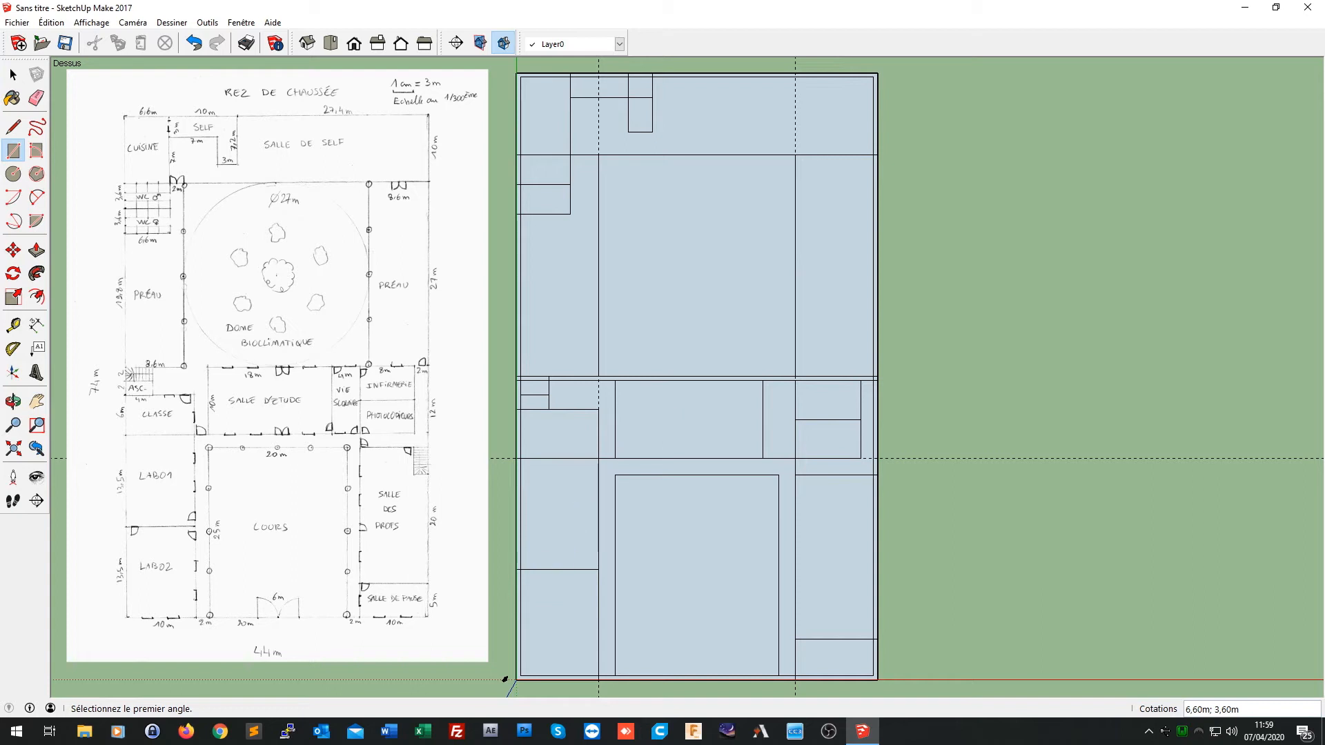
Step: Offset the 18 m wide study room's outline inward by 0.1 m to form its walls
click(37, 298)
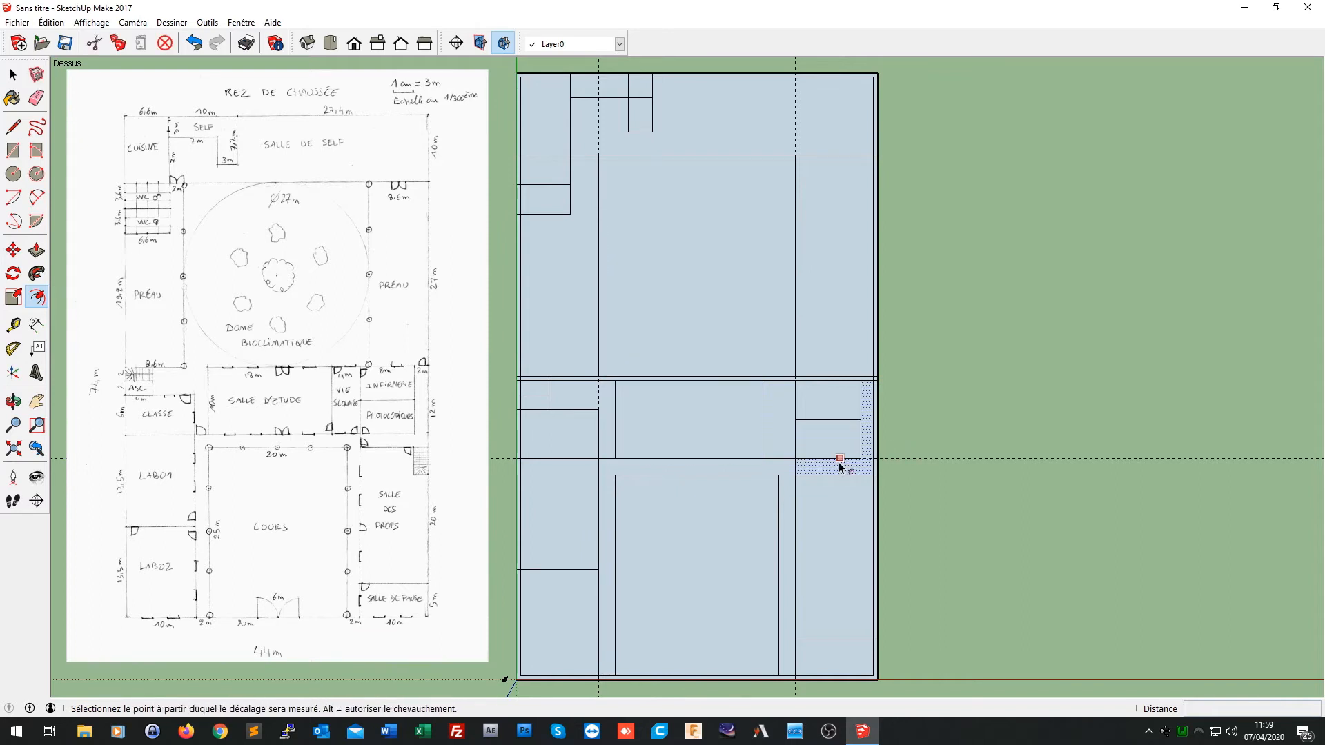
click(683, 423)
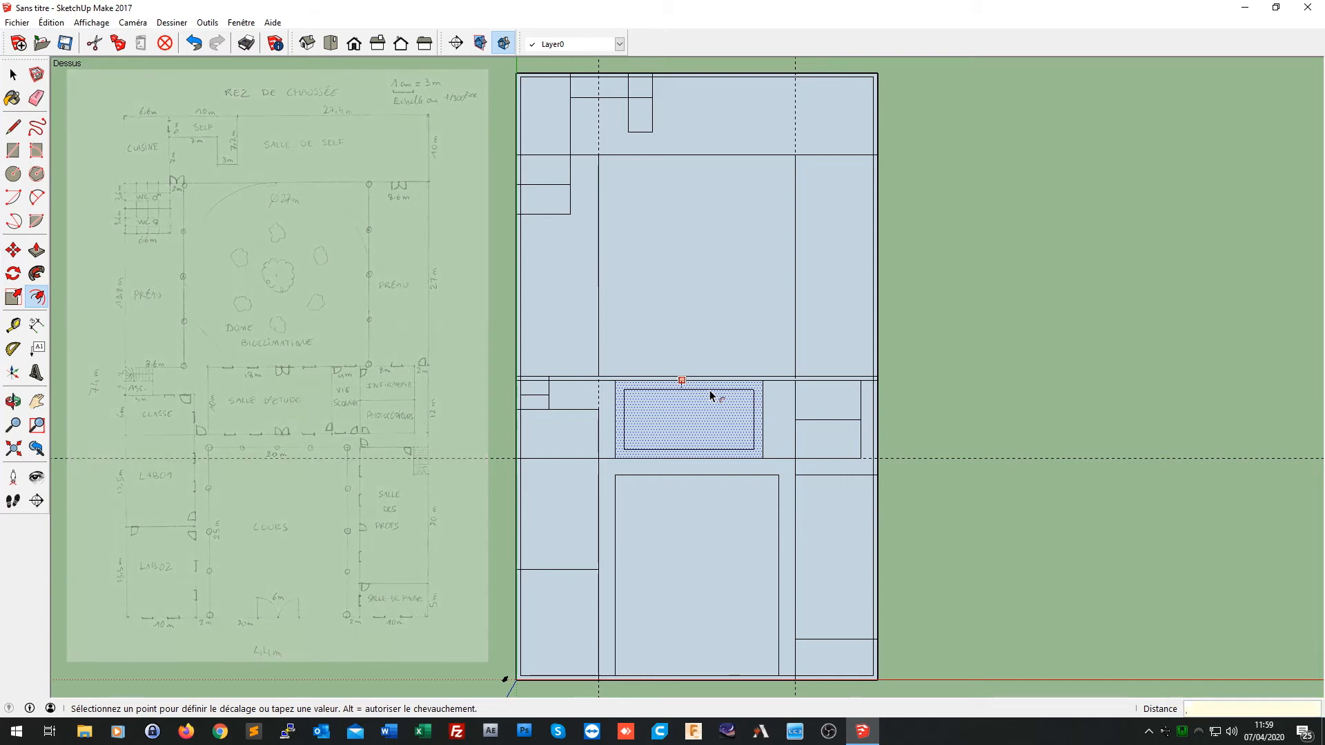
key(Escape)
text(,1)
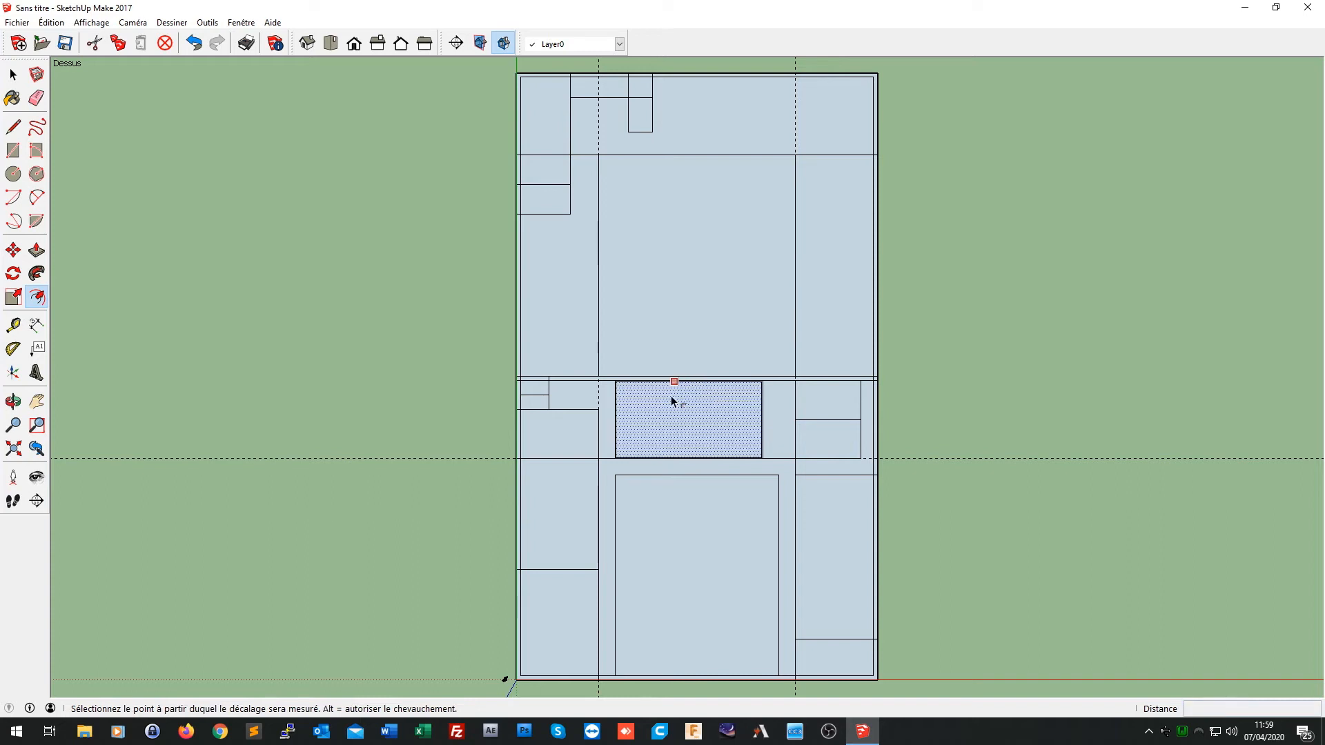
scroll(641, 412, up, 3)
scroll(641, 412, up, 3)
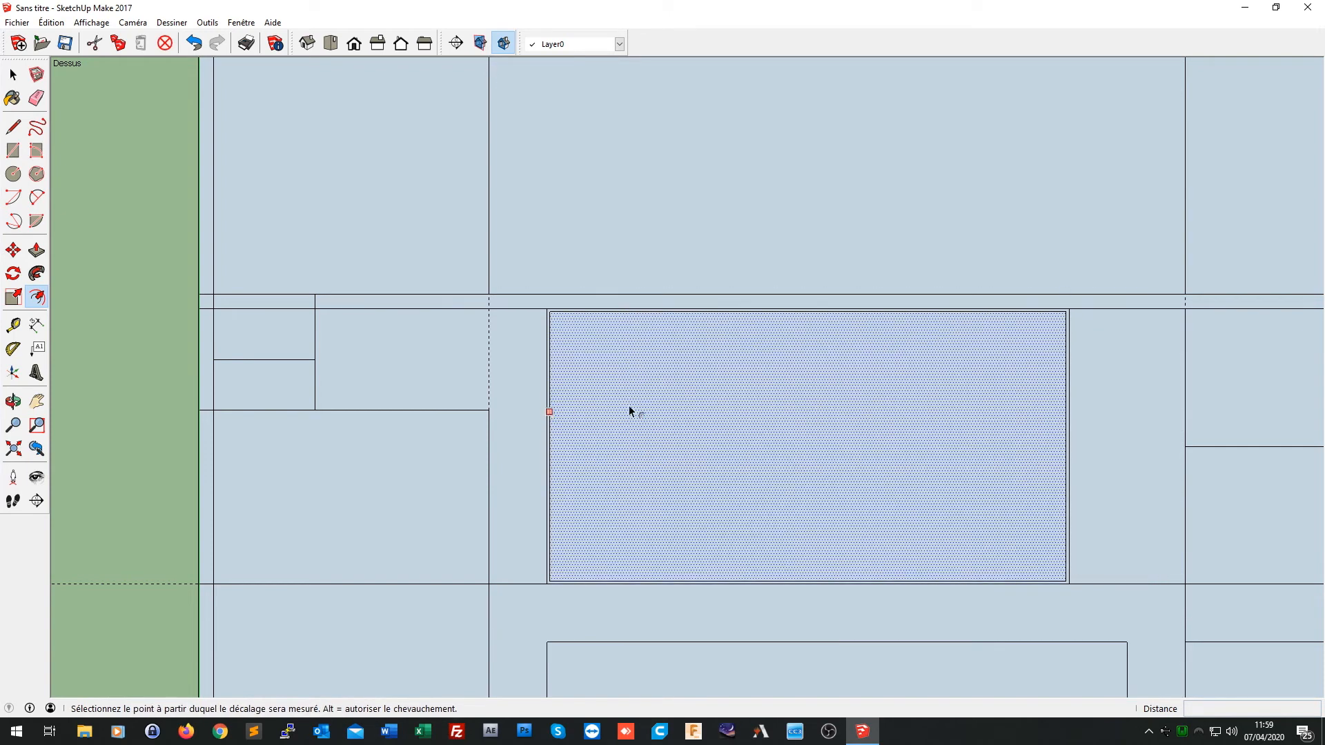
click(623, 301)
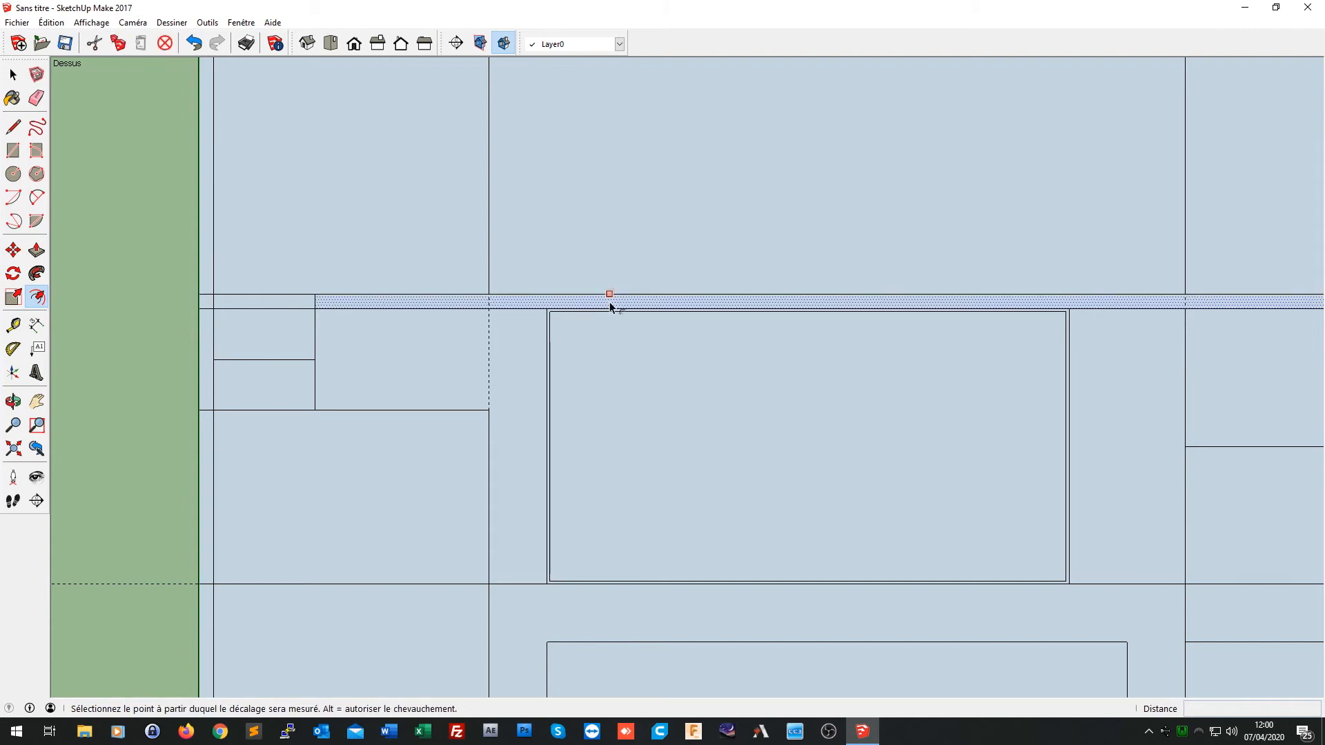
key(Escape)
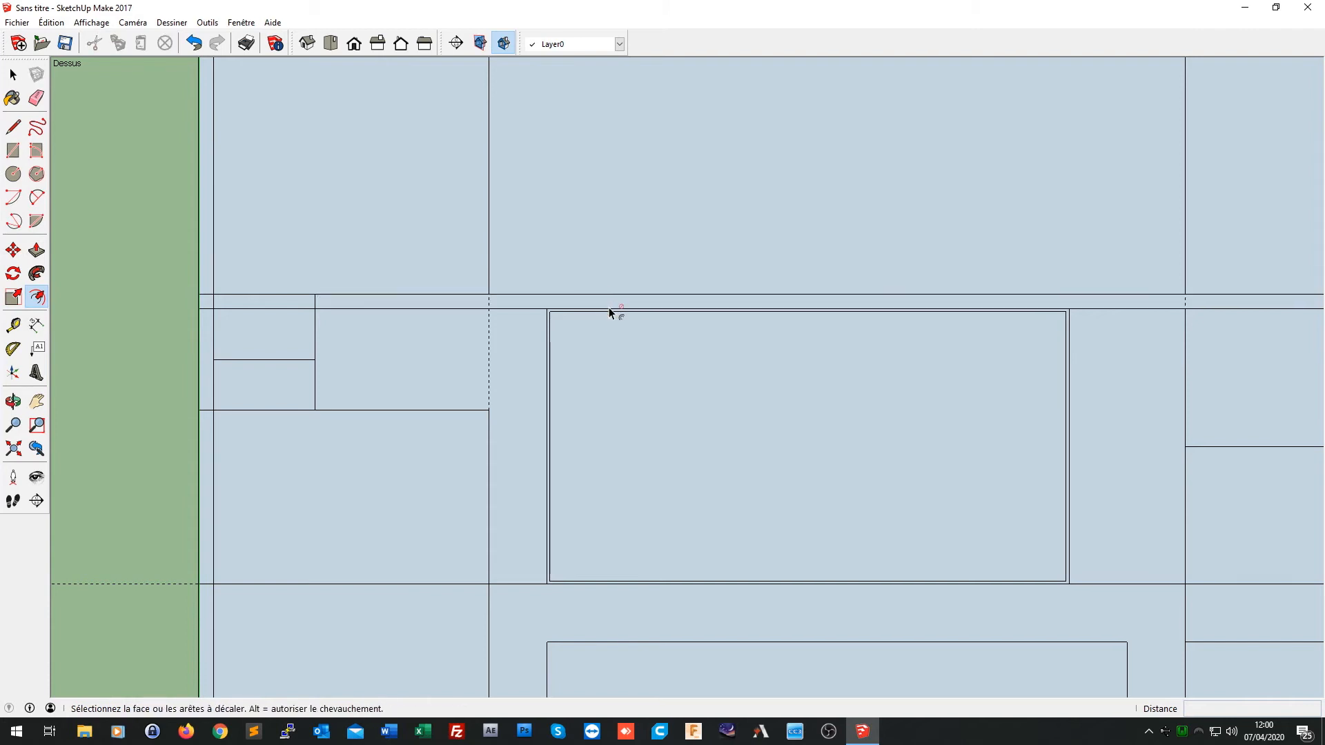
Step: Move the study room's inner upper wall line up 0.1 m onto the room's upper edge
click(13, 74)
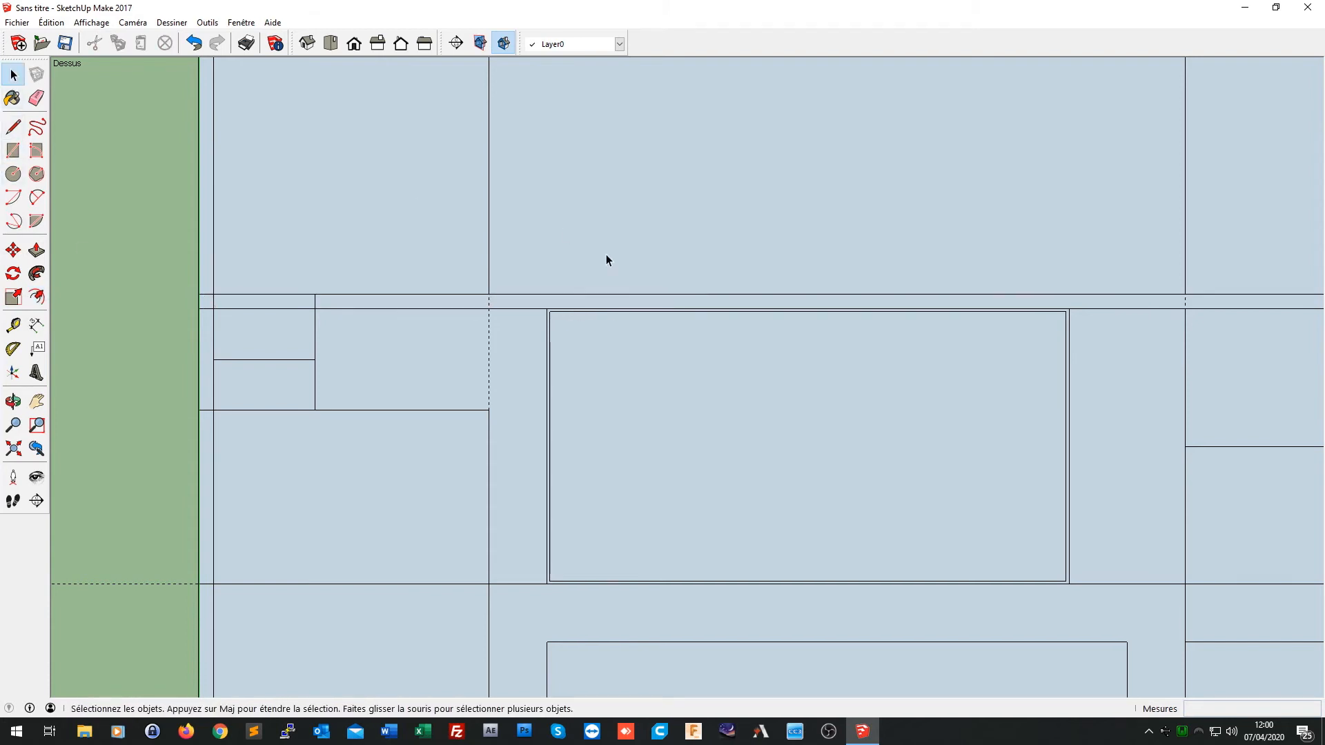
click(650, 312)
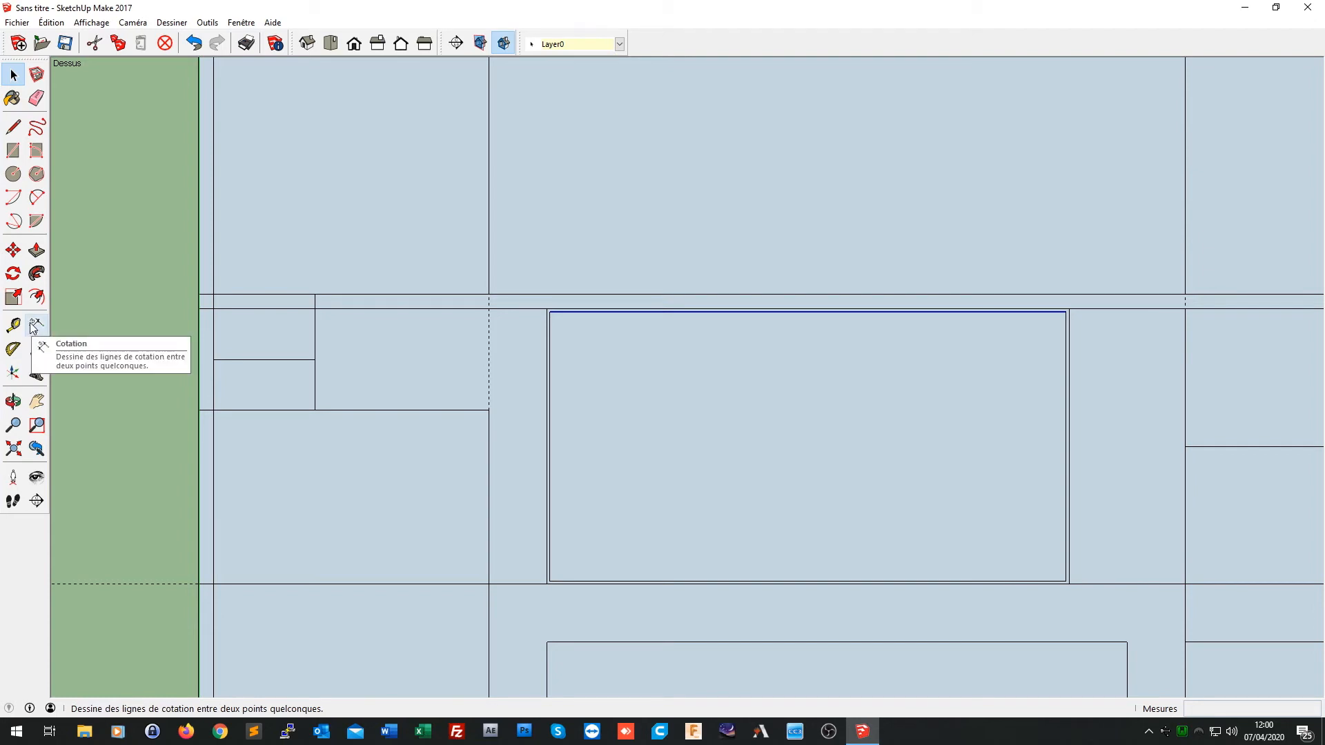
click(15, 251)
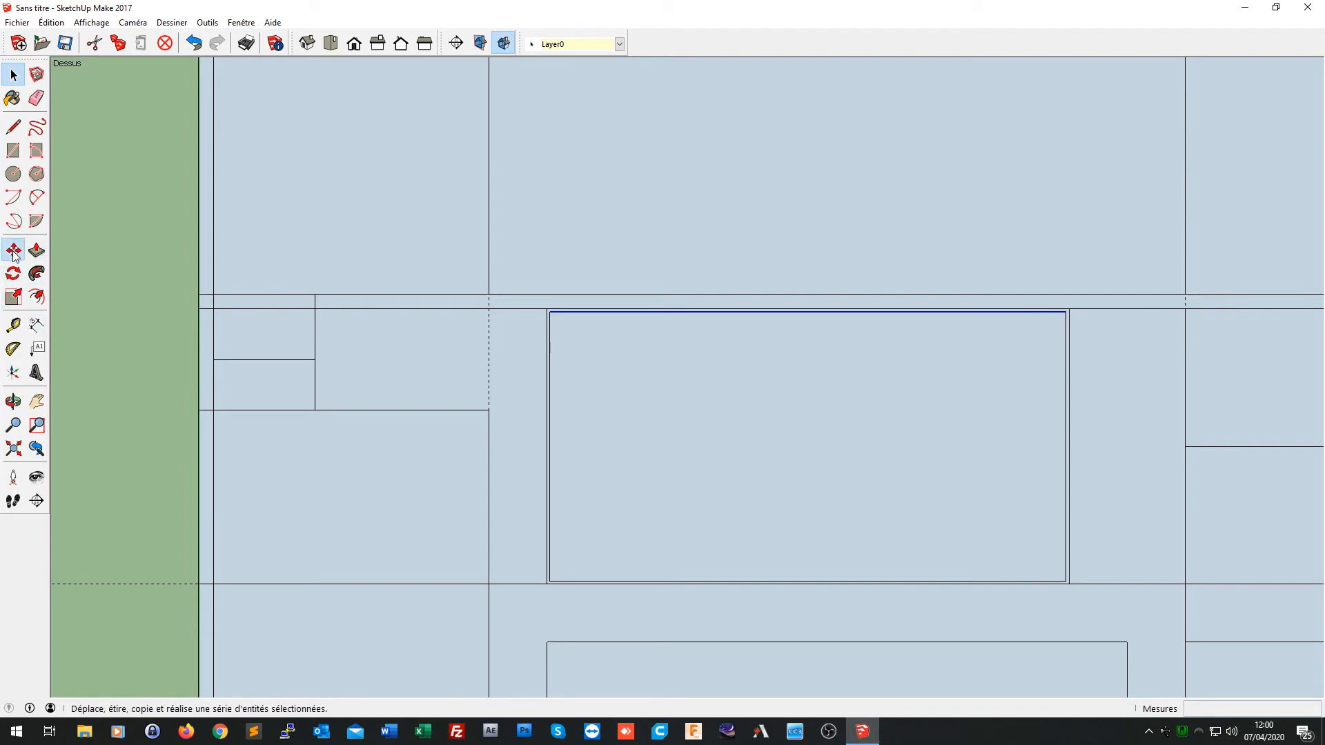
click(624, 313)
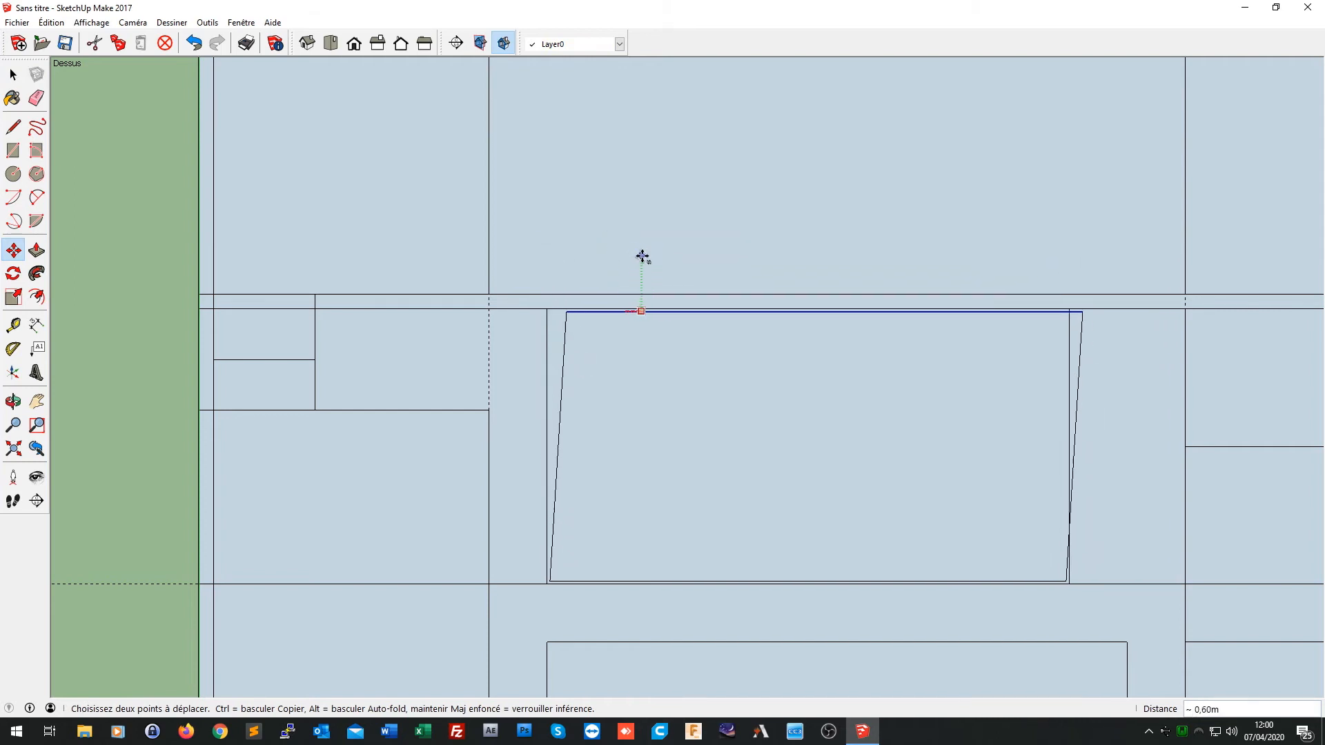
click(668, 307)
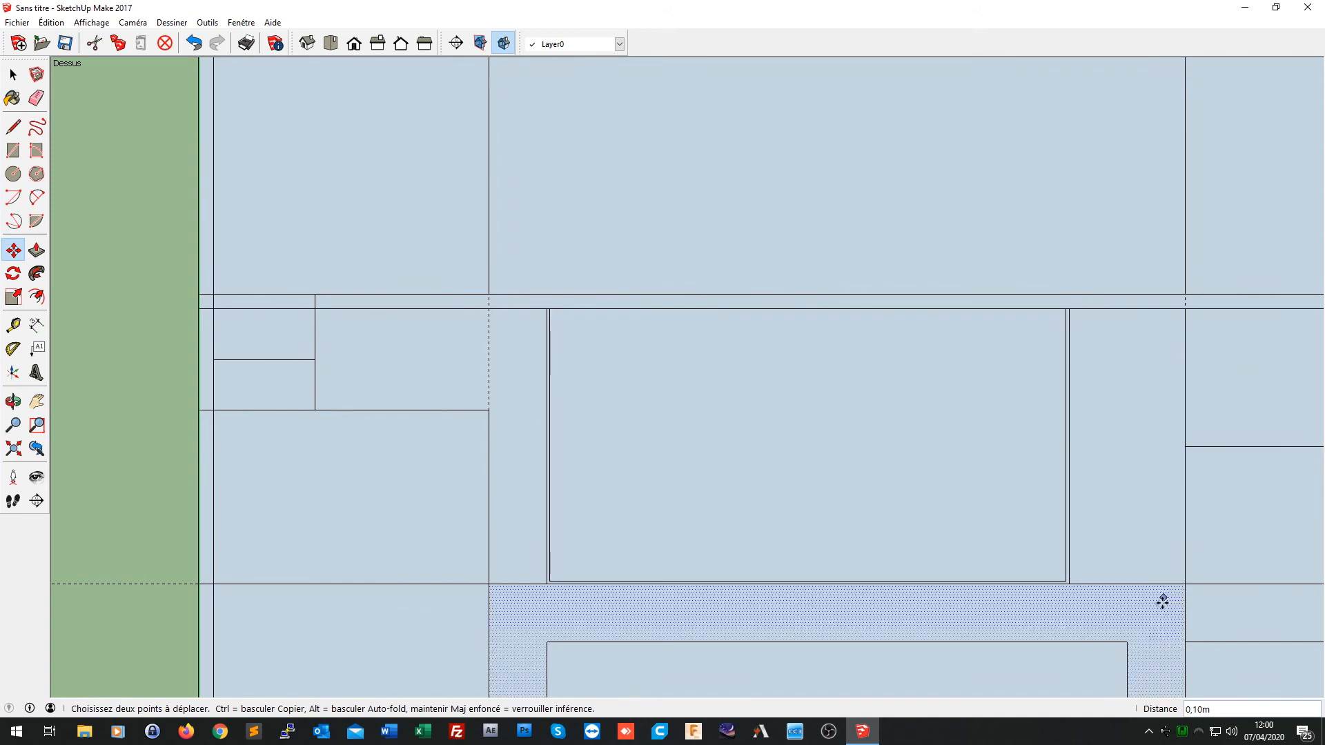
Step: Offset the outline of the narrow room right of the study room inward by 0.1 m
click(37, 297)
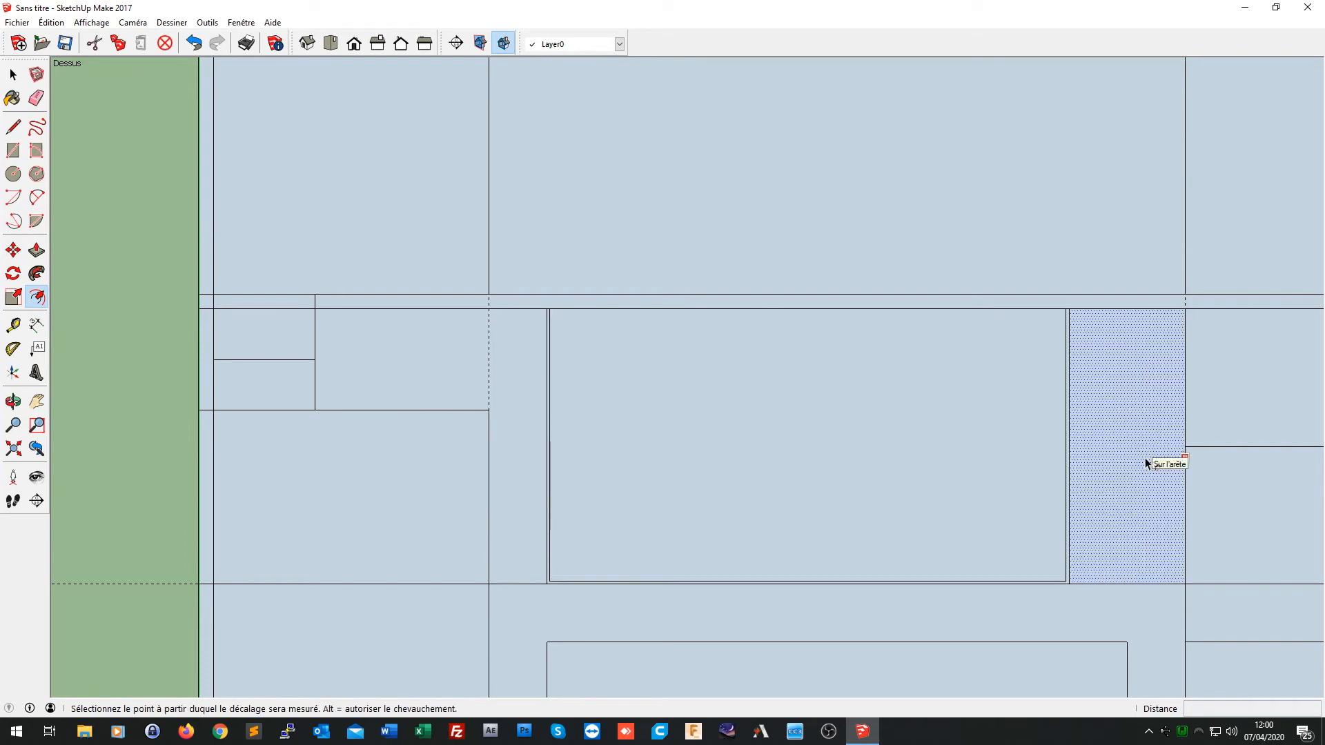
click(1121, 398)
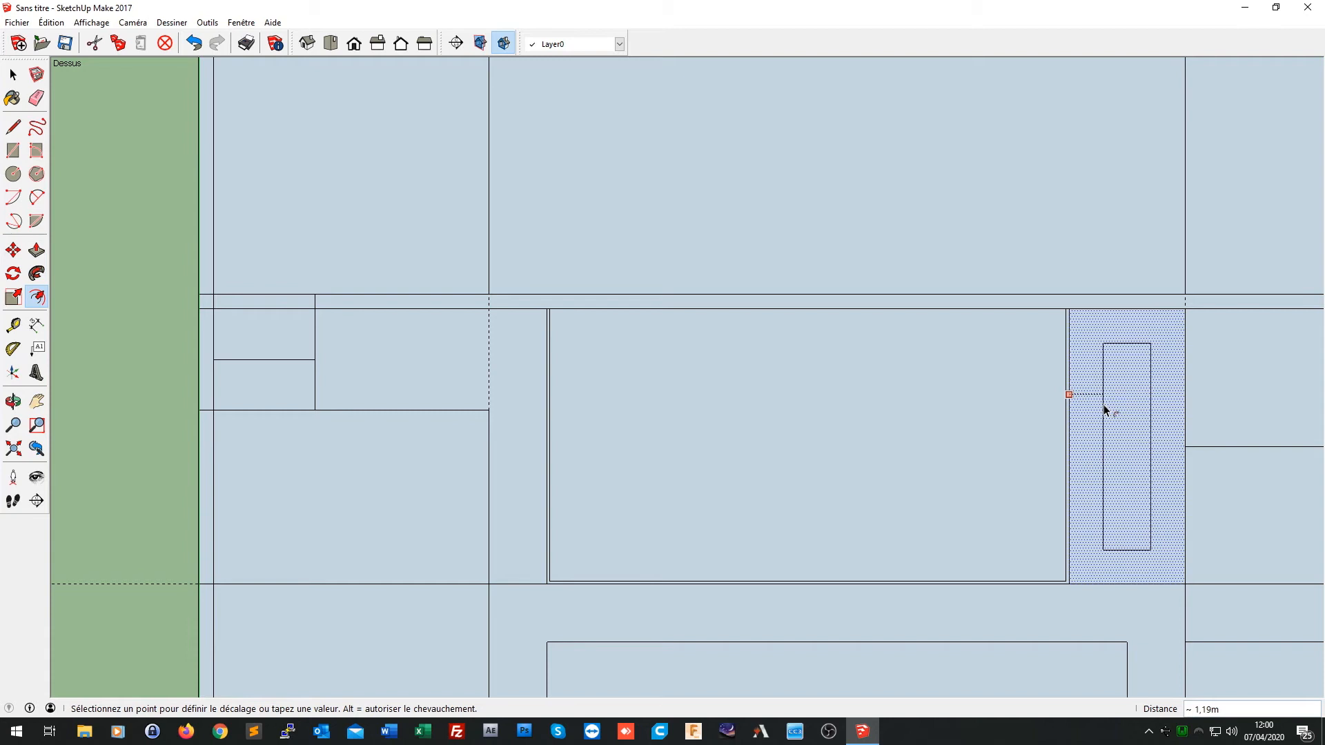
key(Return)
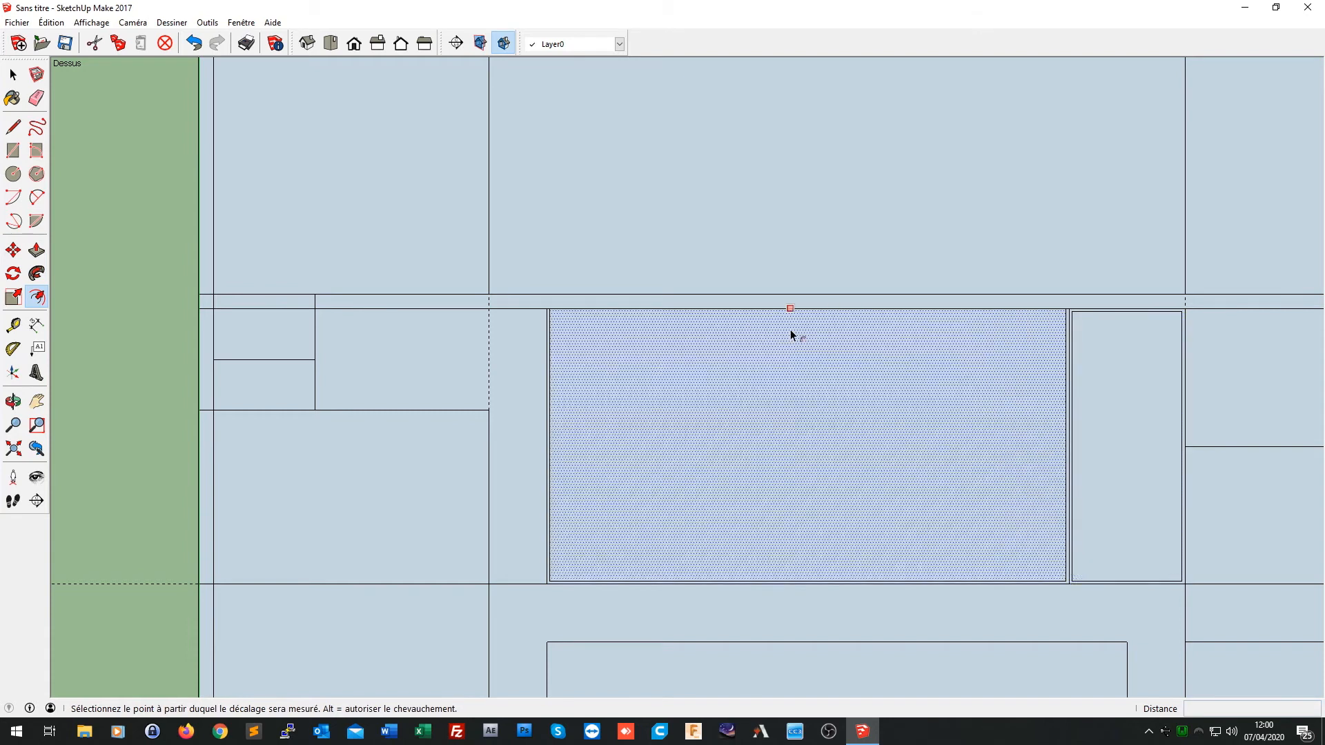
Step: Move the narrow room's inner upper and left lines 0.1 m outward onto the room's outer edges
click(14, 74)
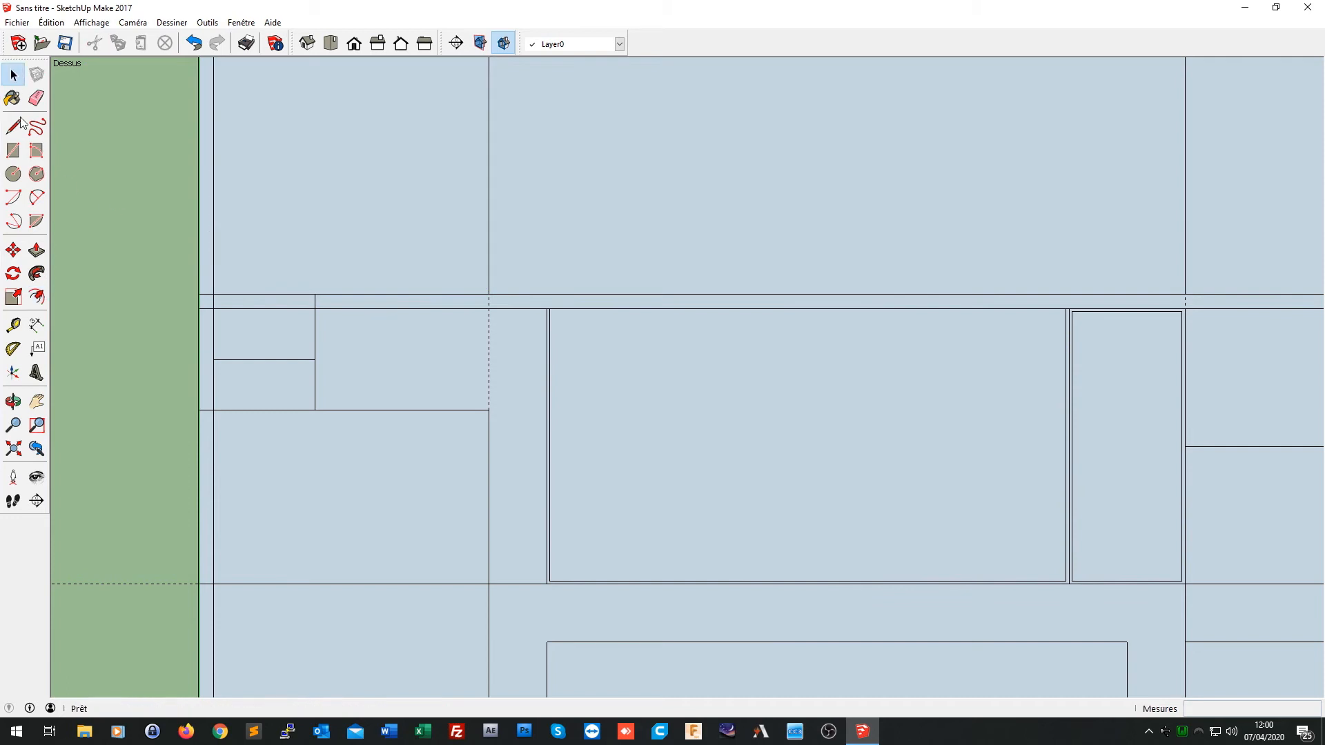
click(13, 250)
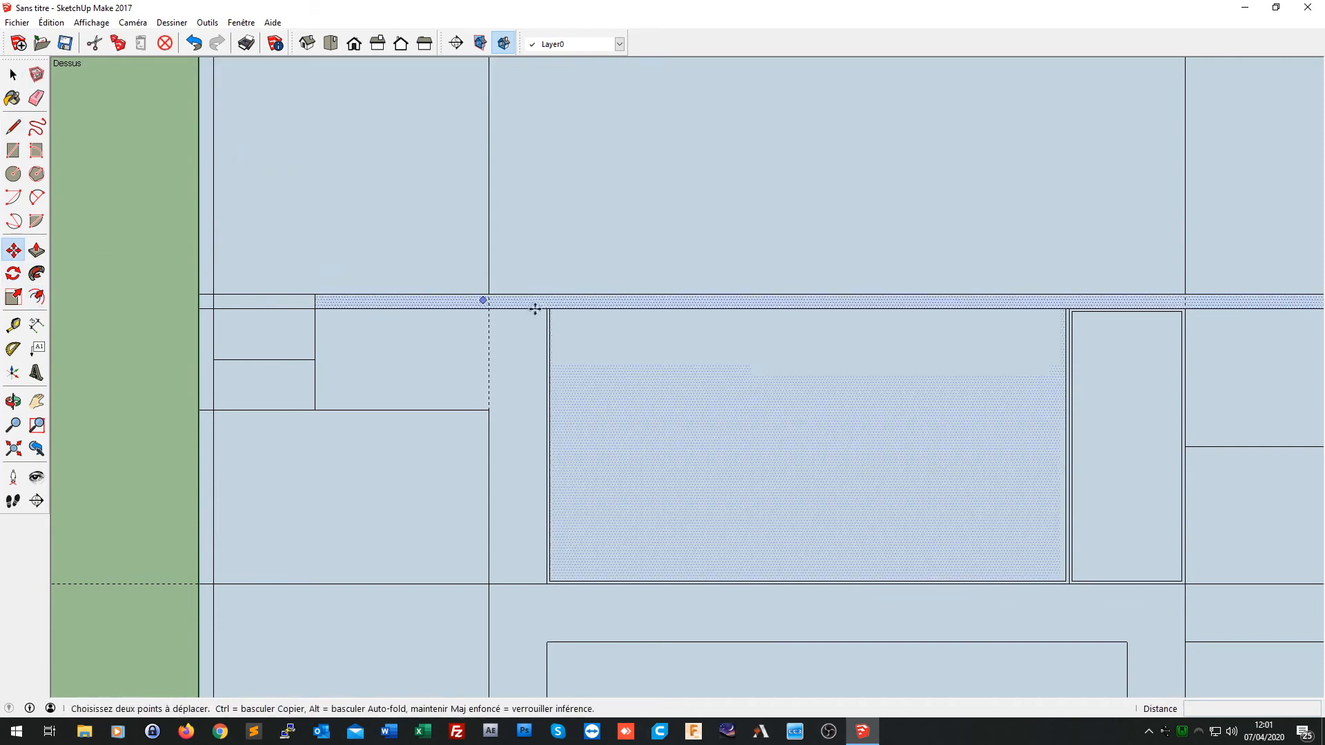
click(1128, 312)
click(1126, 305)
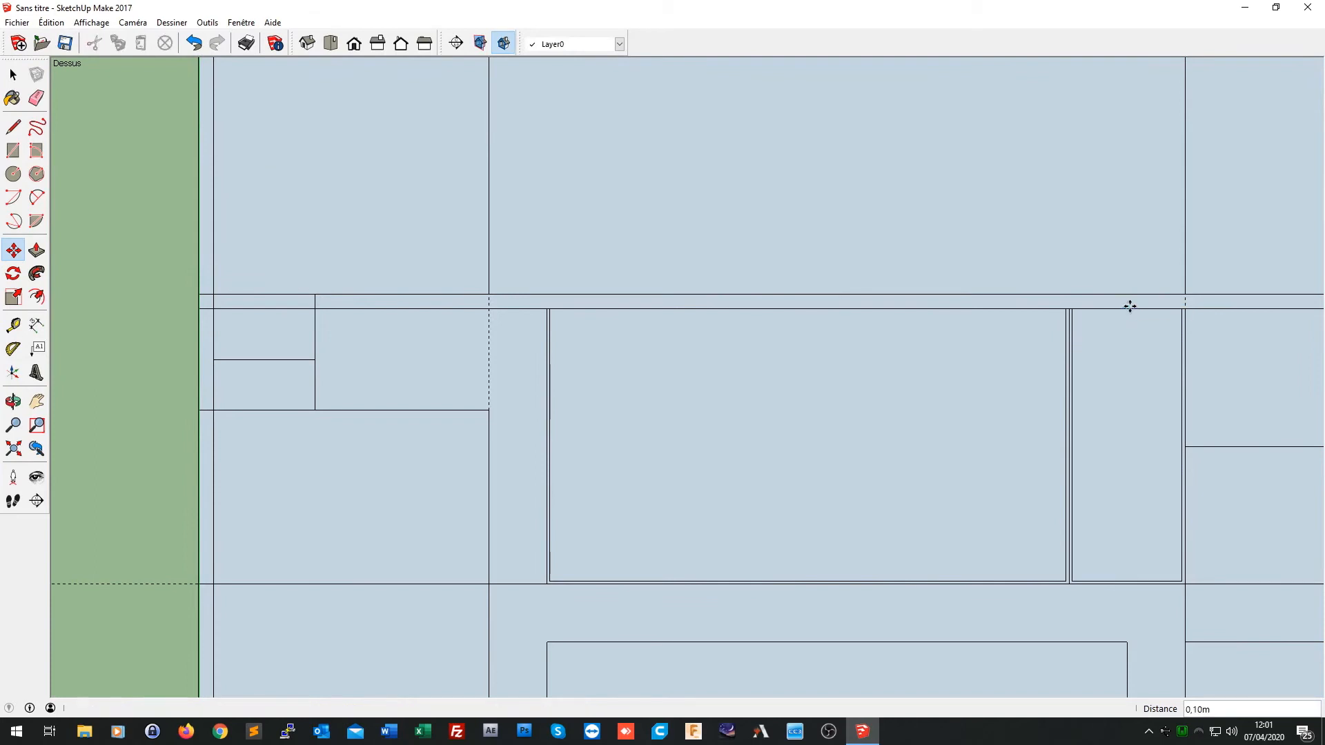
click(1073, 372)
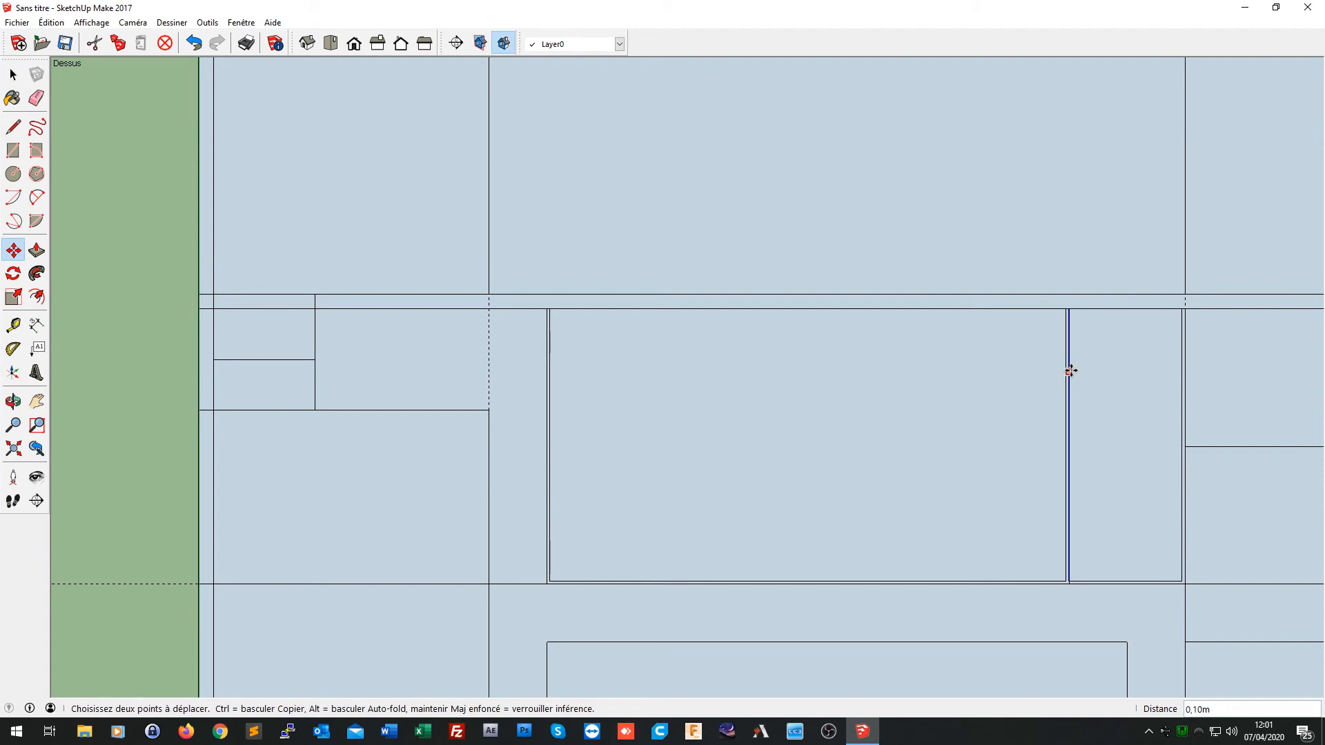
click(1071, 371)
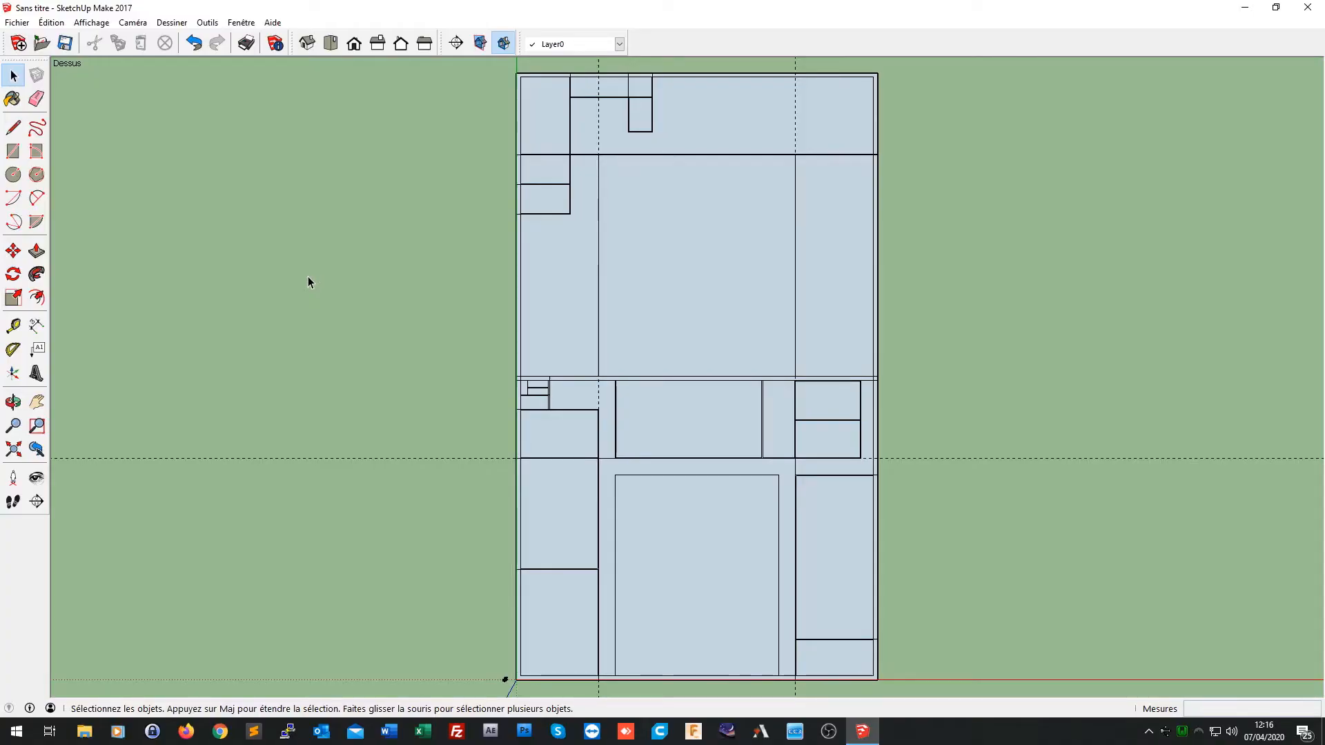
Step: Erase the line segments crossing the left outer wall and the horizontal wall band, plus the dashed guide beside the small rooms
scroll(604, 426, up, 8)
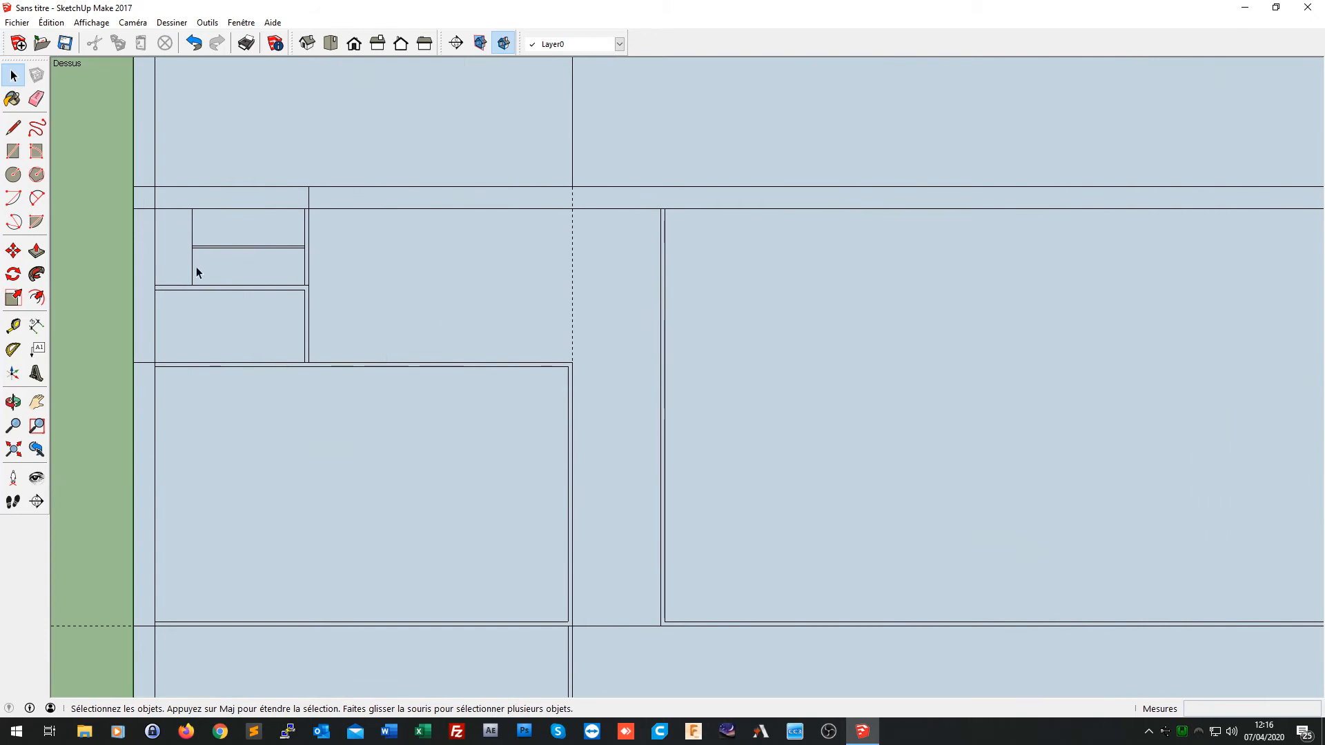
scroll(422, 422, down, 2)
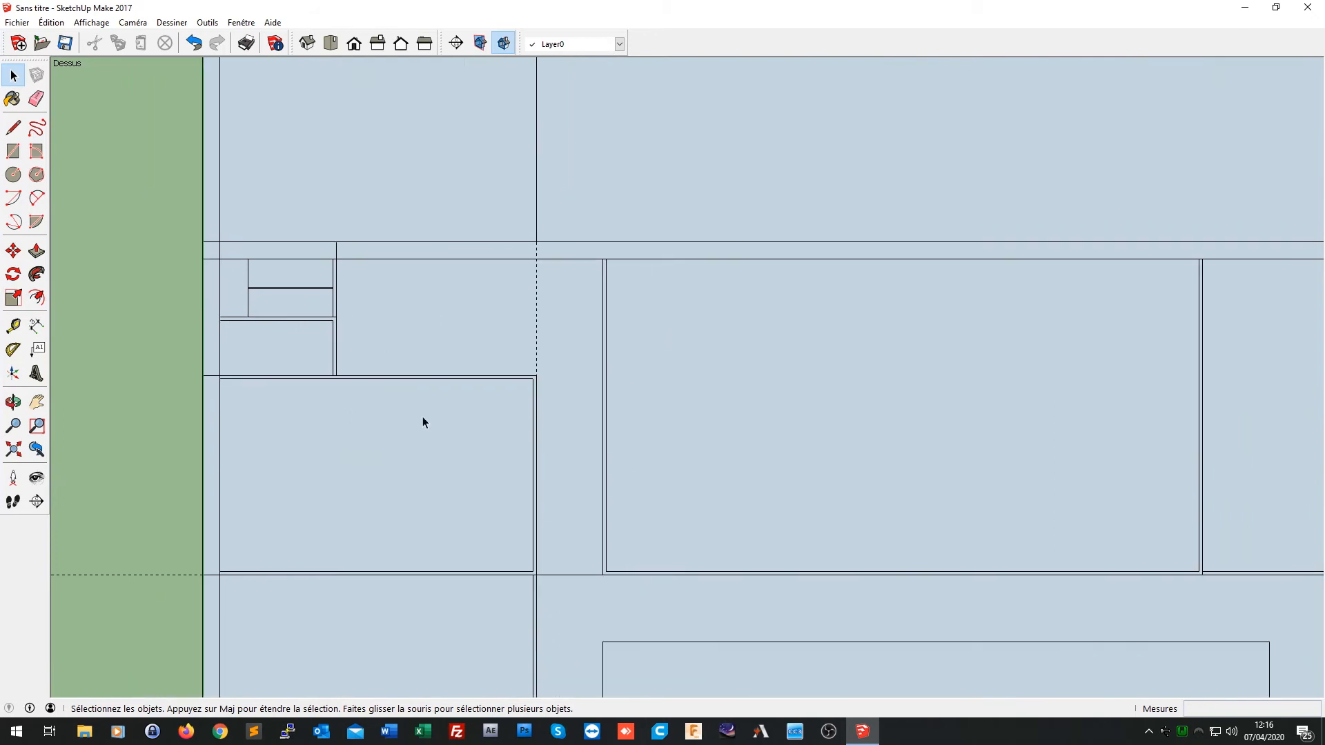
scroll(422, 417, down, 1)
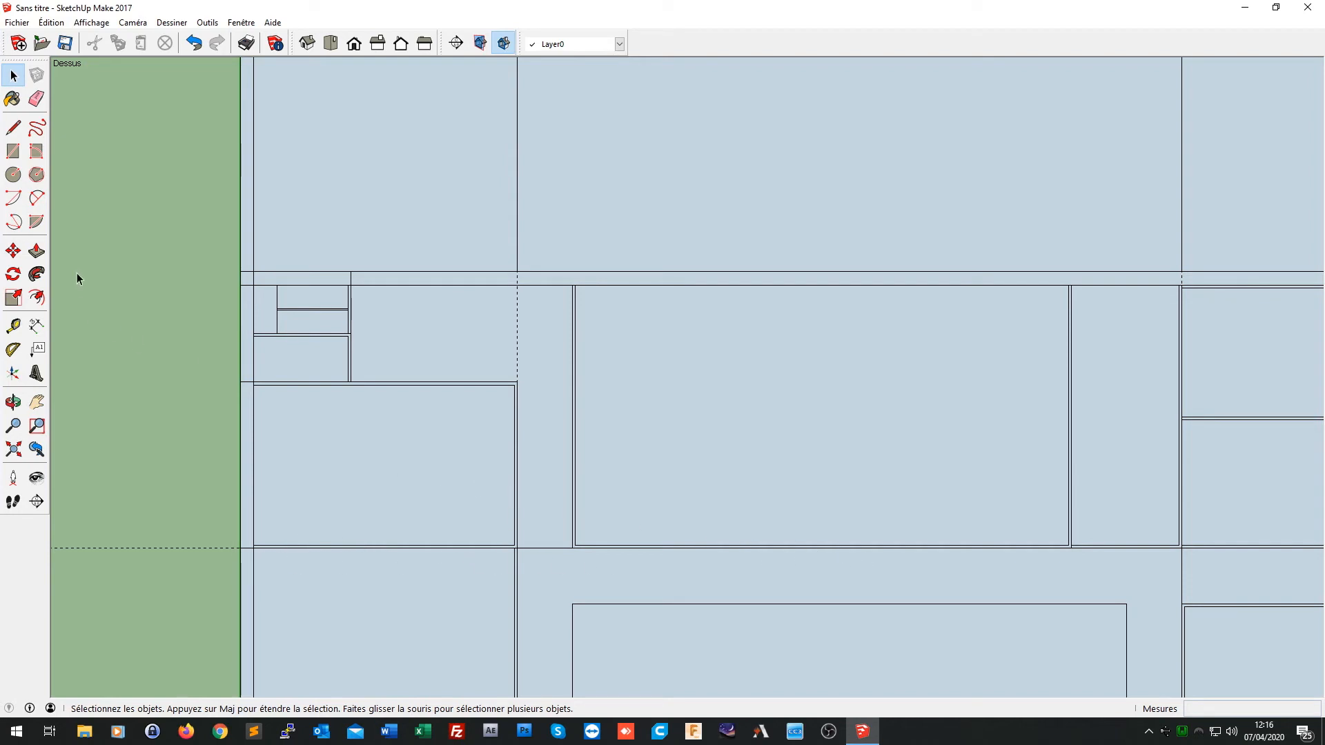
click(36, 99)
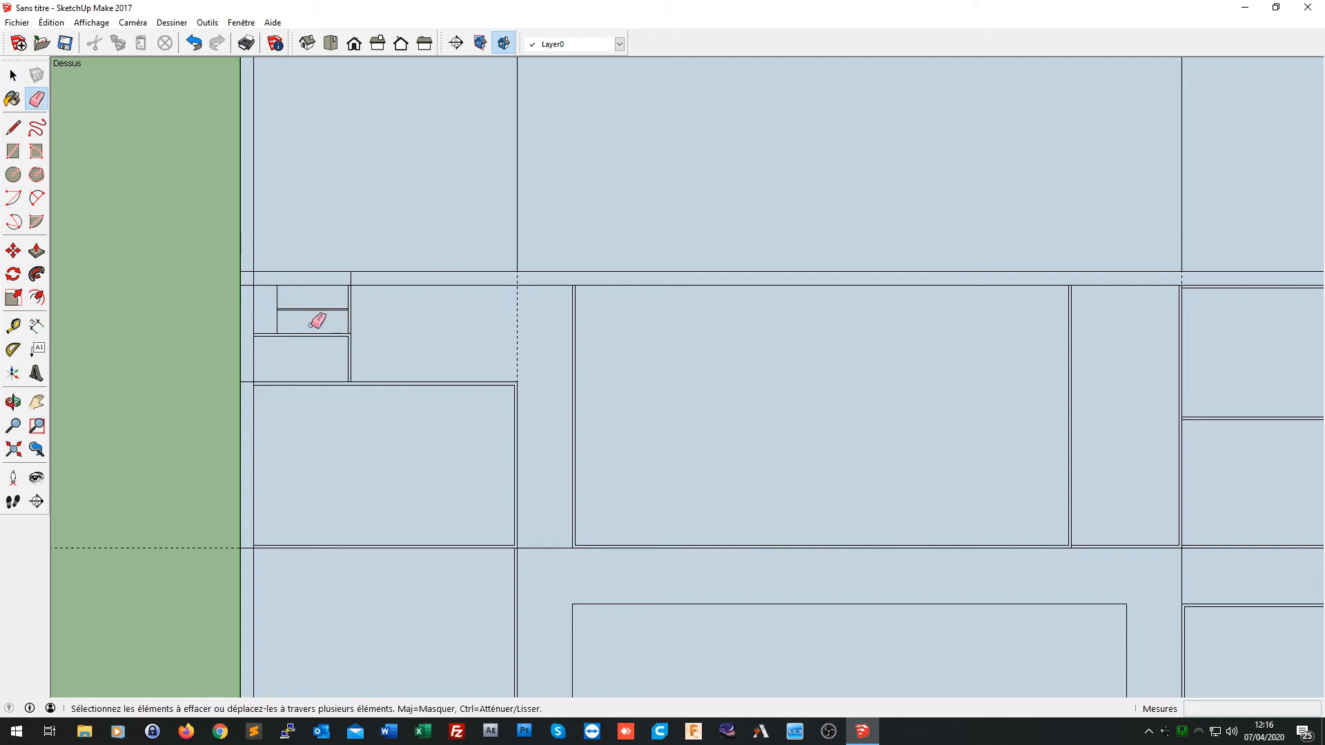
scroll(255, 306, up, 4)
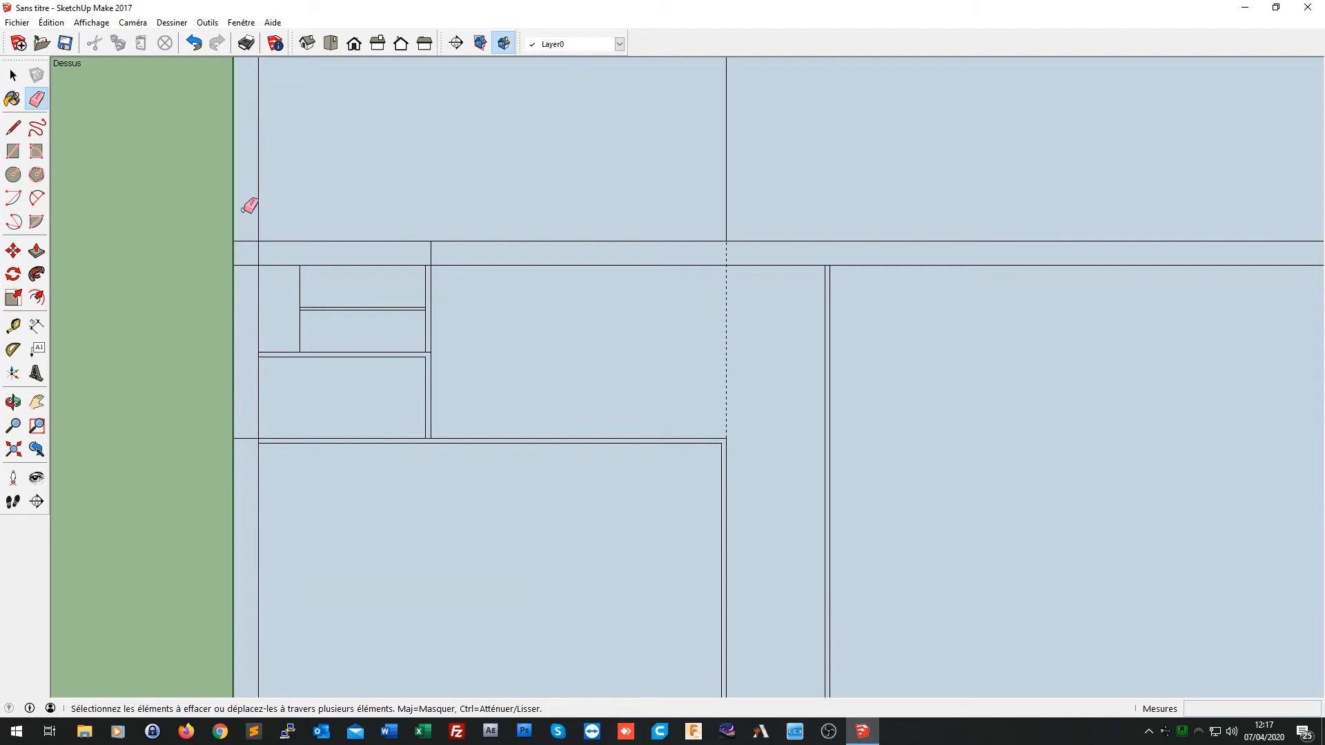
click(248, 241)
click(245, 266)
drag(249, 256, 269, 255)
drag(387, 253, 449, 251)
drag(744, 340, 715, 334)
click(248, 441)
Step: Erase the vertical segments above and below the thin partition's free end in the upper small room
scroll(314, 311, up, 3)
scroll(319, 308, up, 2)
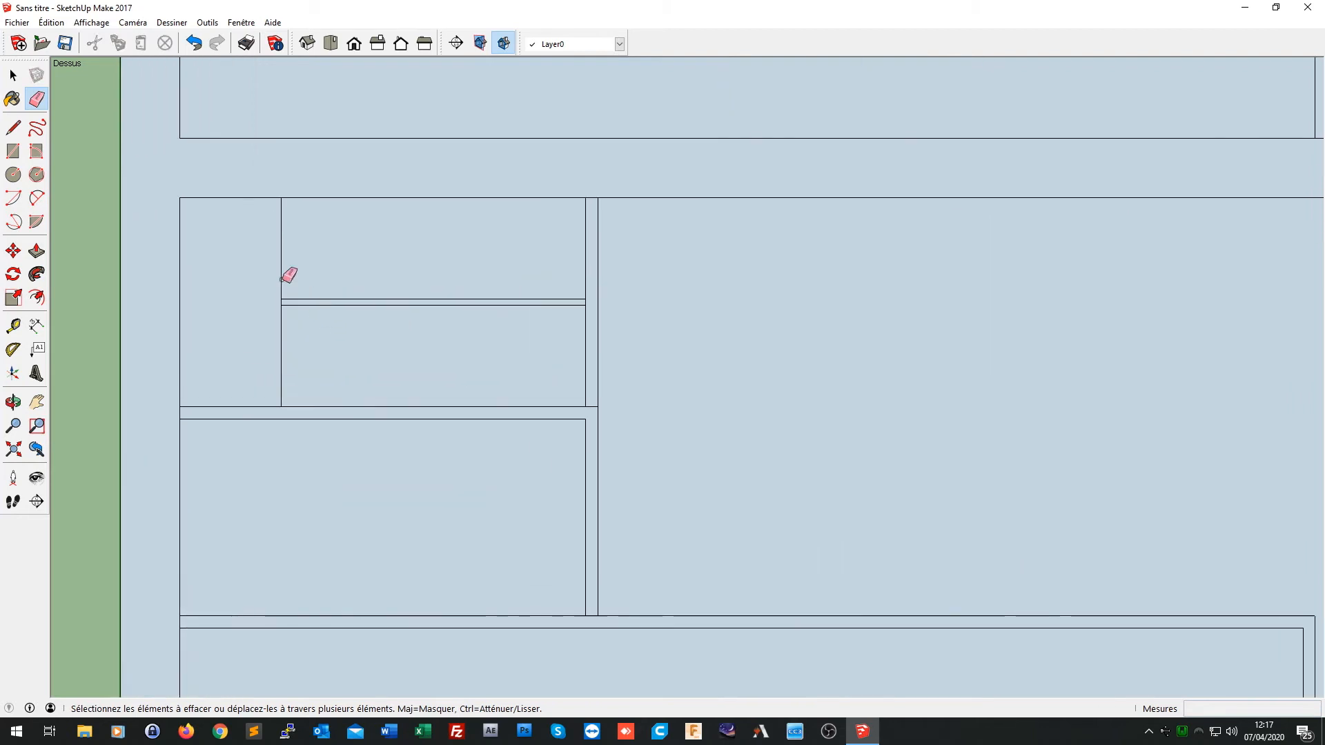
click(282, 283)
click(282, 337)
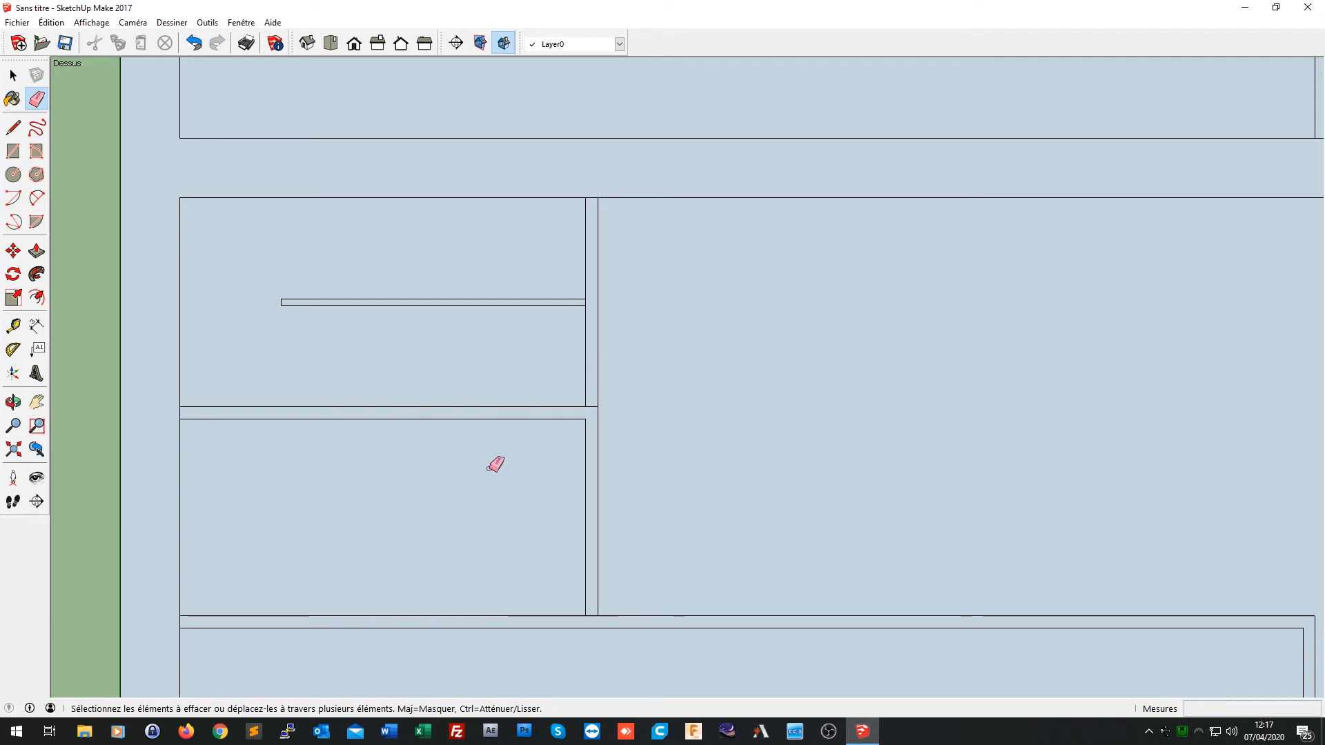
Step: Erase the short segments closing the wall junctions at the lower-left corner and upper end of the small rooms' walls
scroll(497, 473, down, 1)
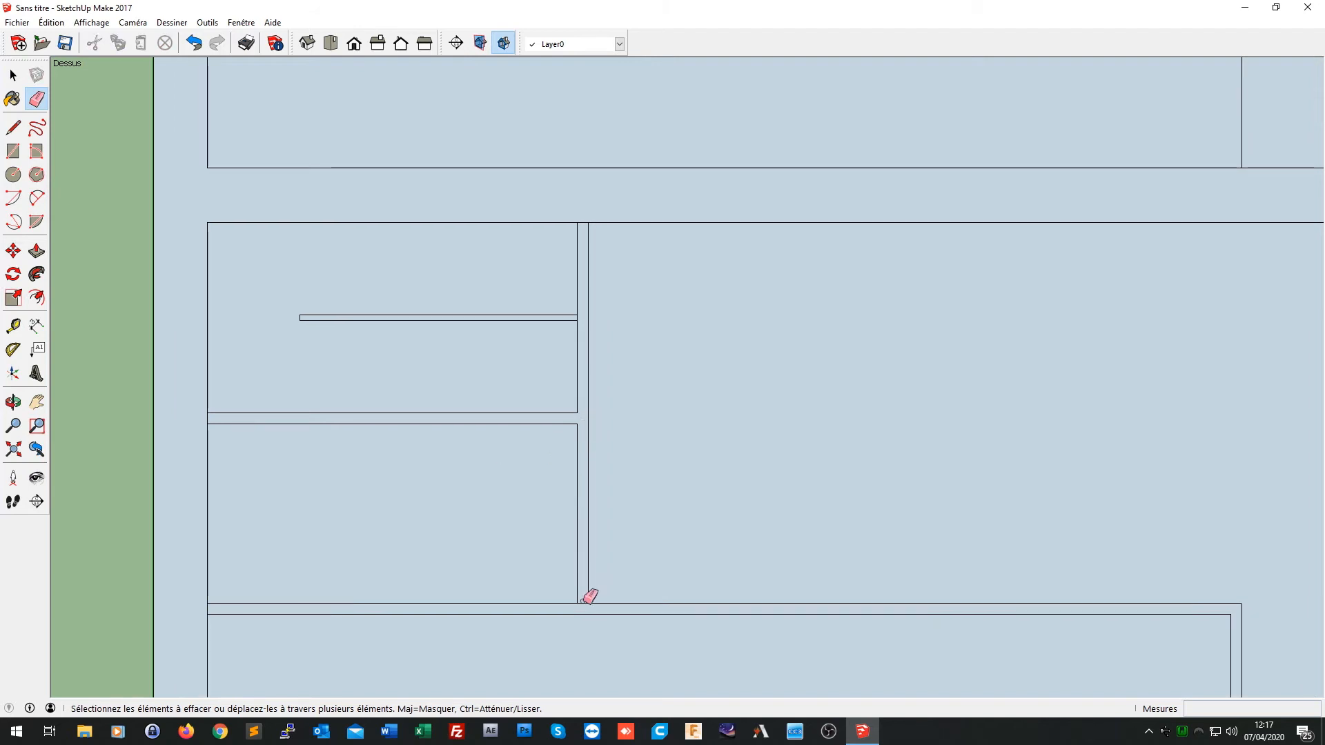
click(207, 609)
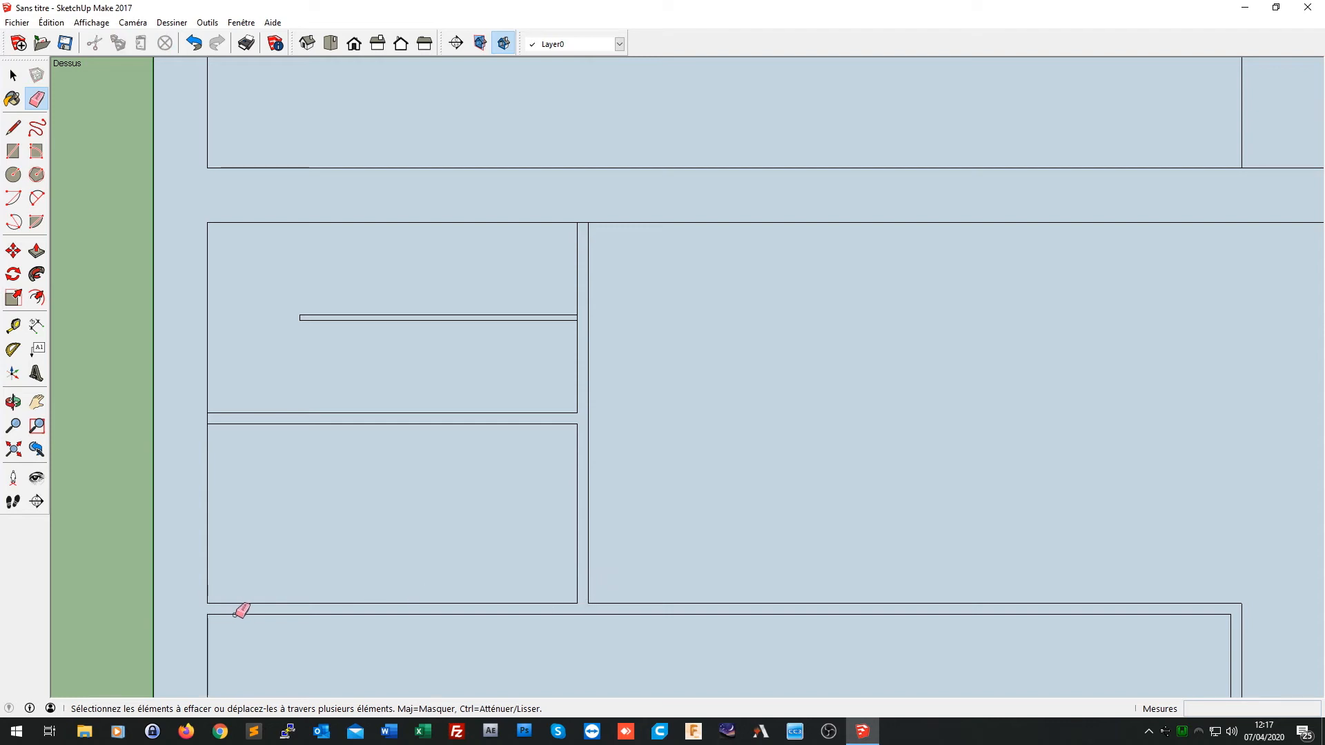
click(582, 222)
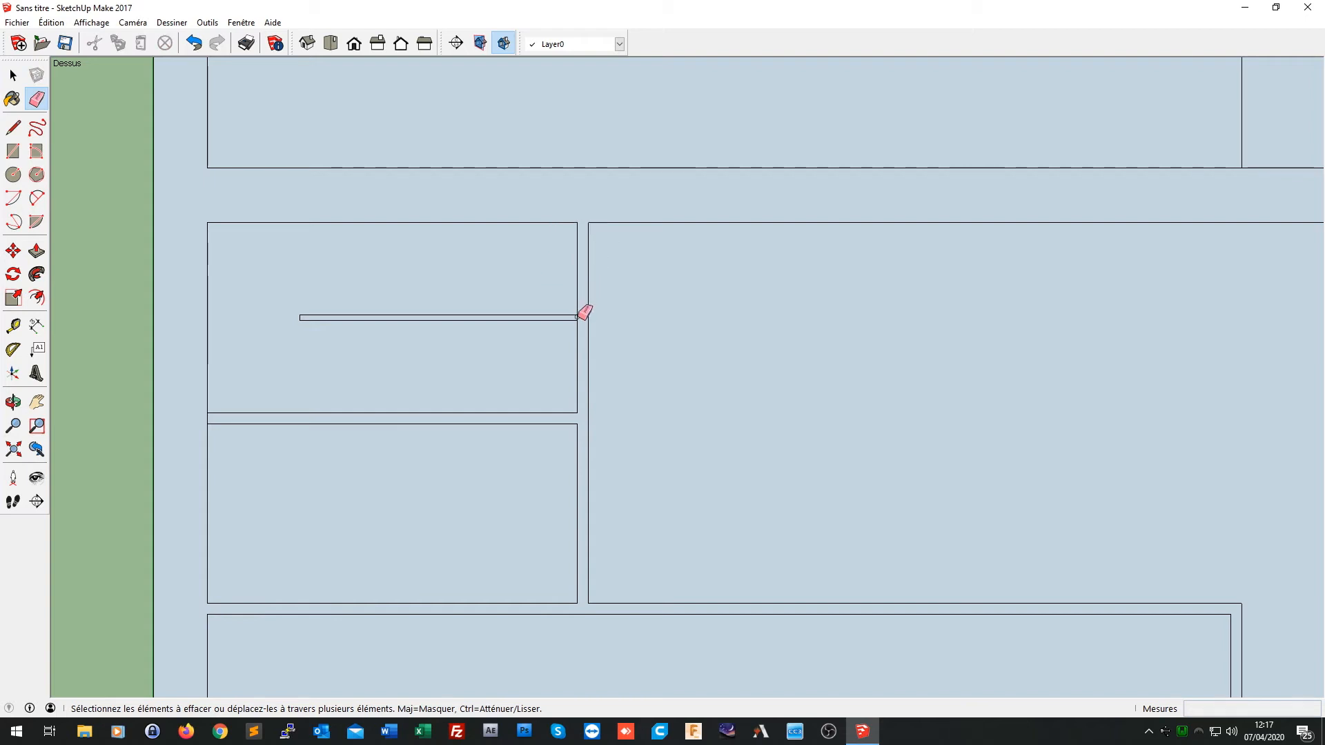
Step: Erase the short segment where the thin partition meets the vertical wall, and the one closing the study room's left wall at its upper end
drag(578, 317, 578, 317)
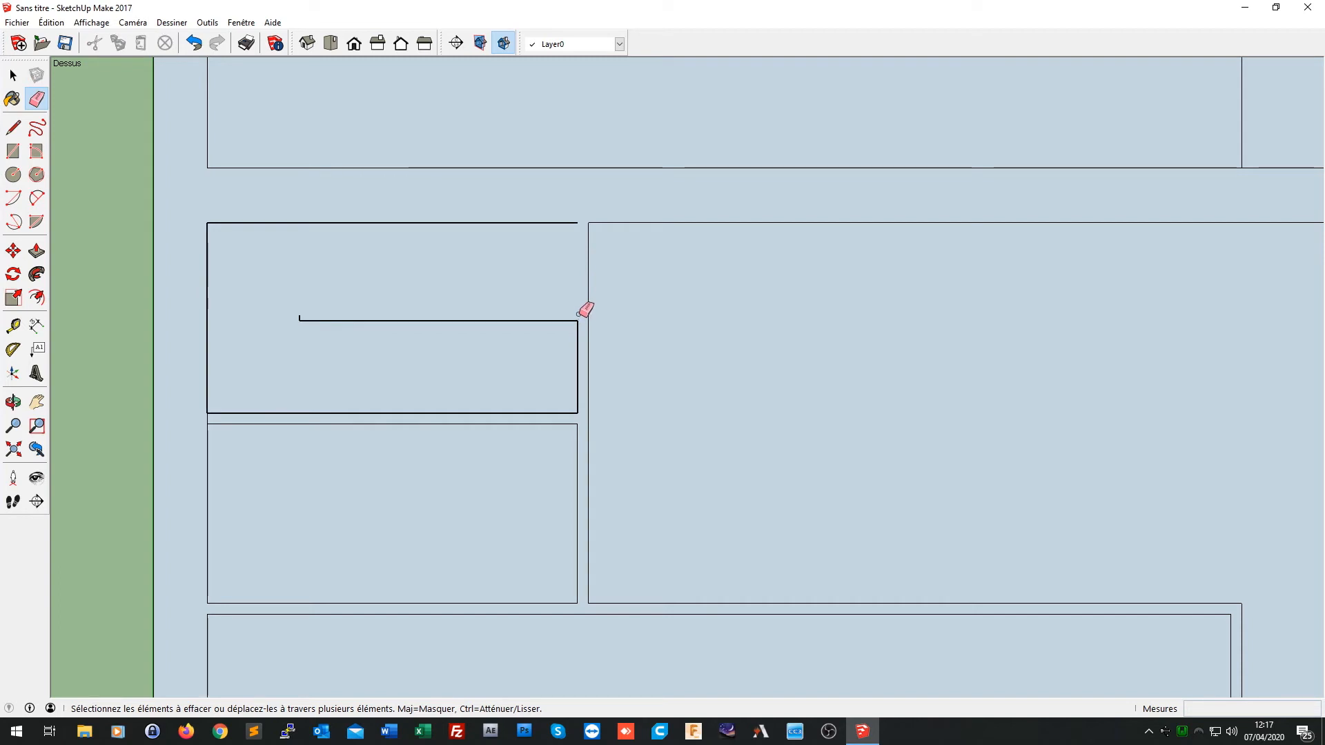
key(ctrl+z)
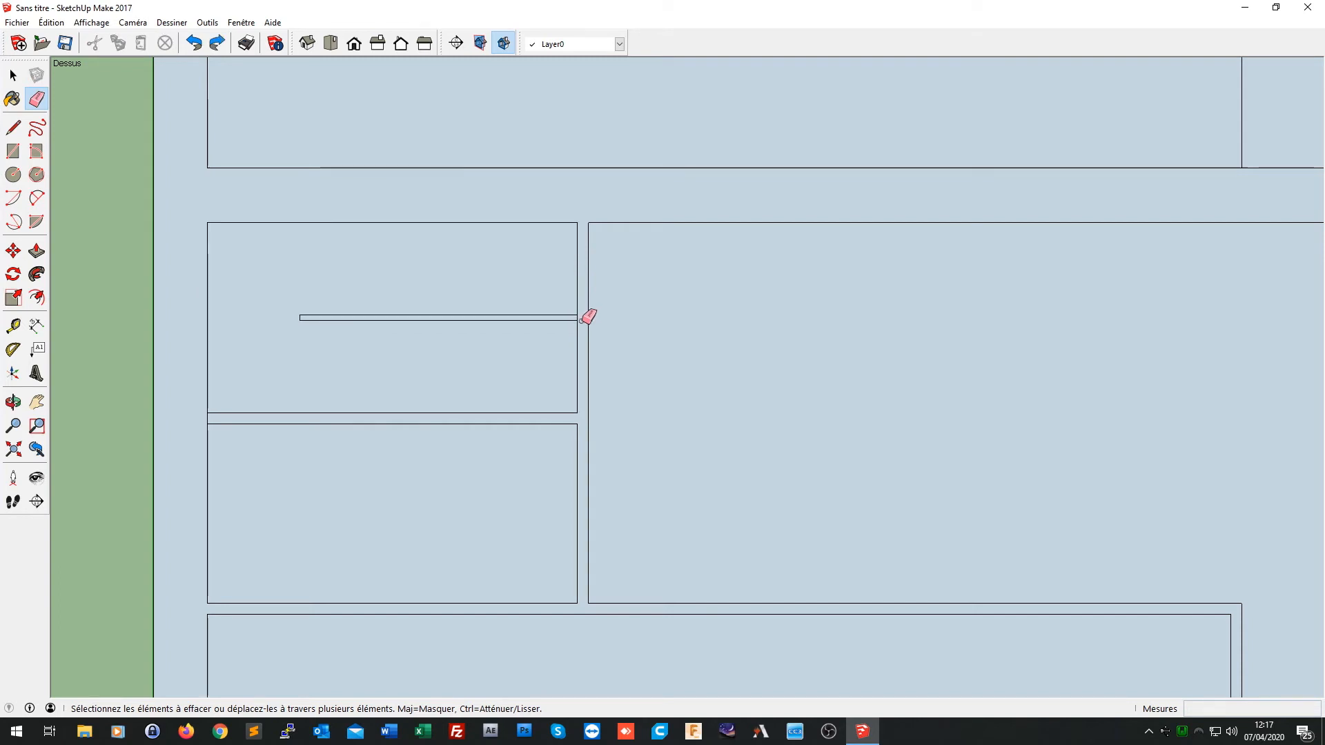
scroll(588, 314, up, 2)
scroll(587, 321, up, 4)
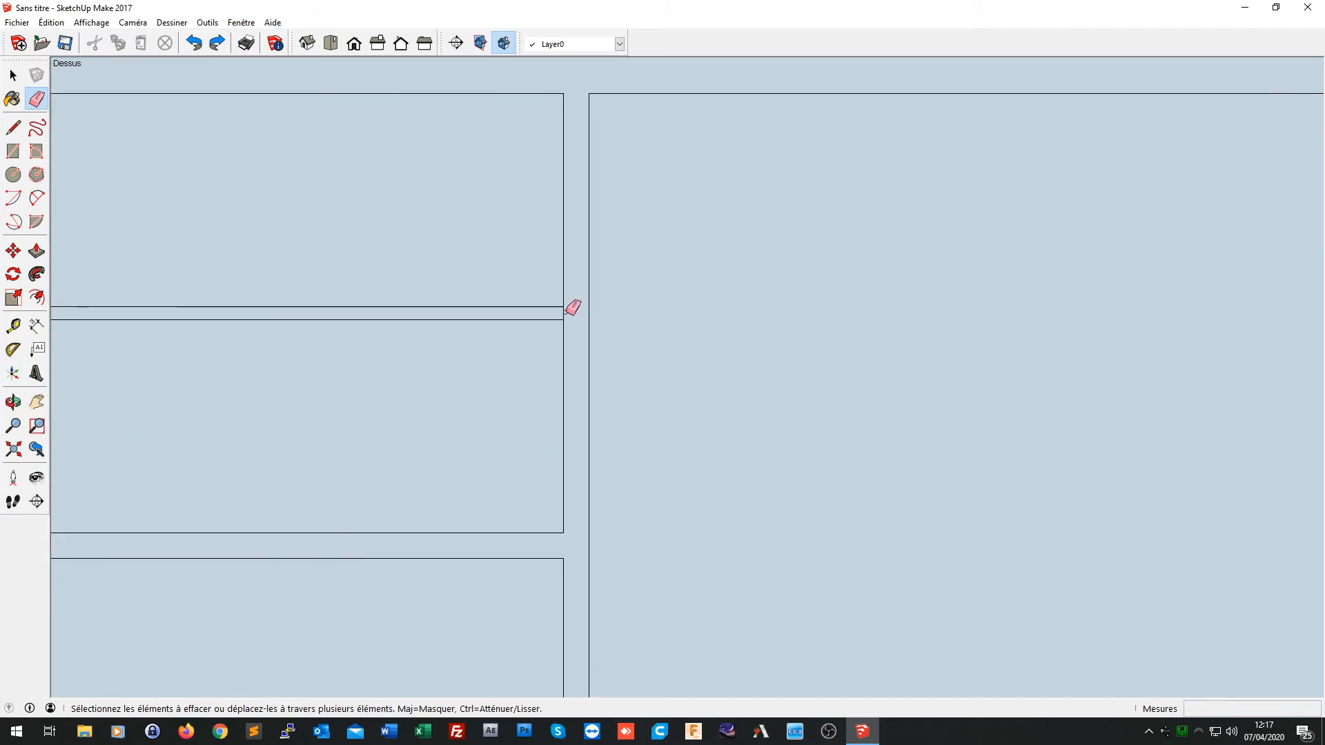
click(564, 313)
scroll(334, 317, down, 4)
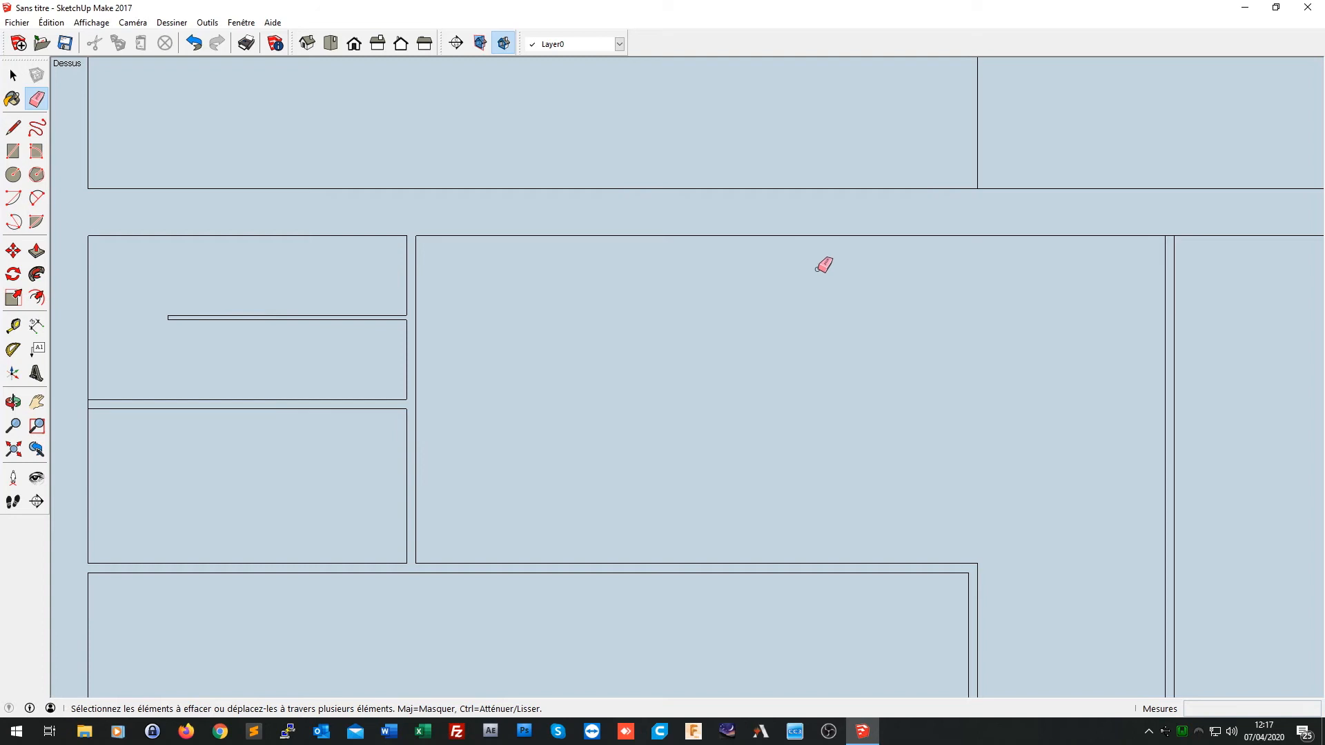
click(1171, 236)
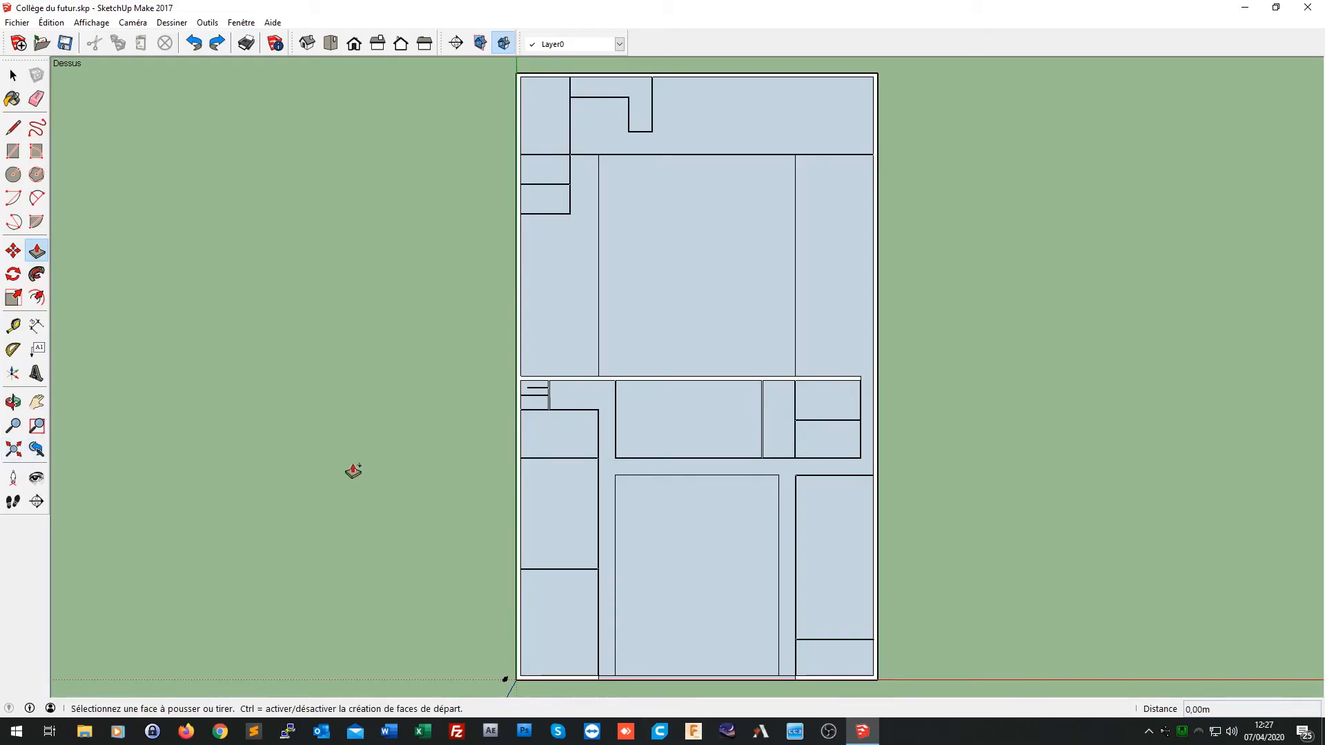
Step: Examine the cleaned wall outlines around the left-hand rooms and the entrance strip in the lower outer wall, selecting that strip
scroll(550, 474, up, 2)
scroll(550, 474, up, 3)
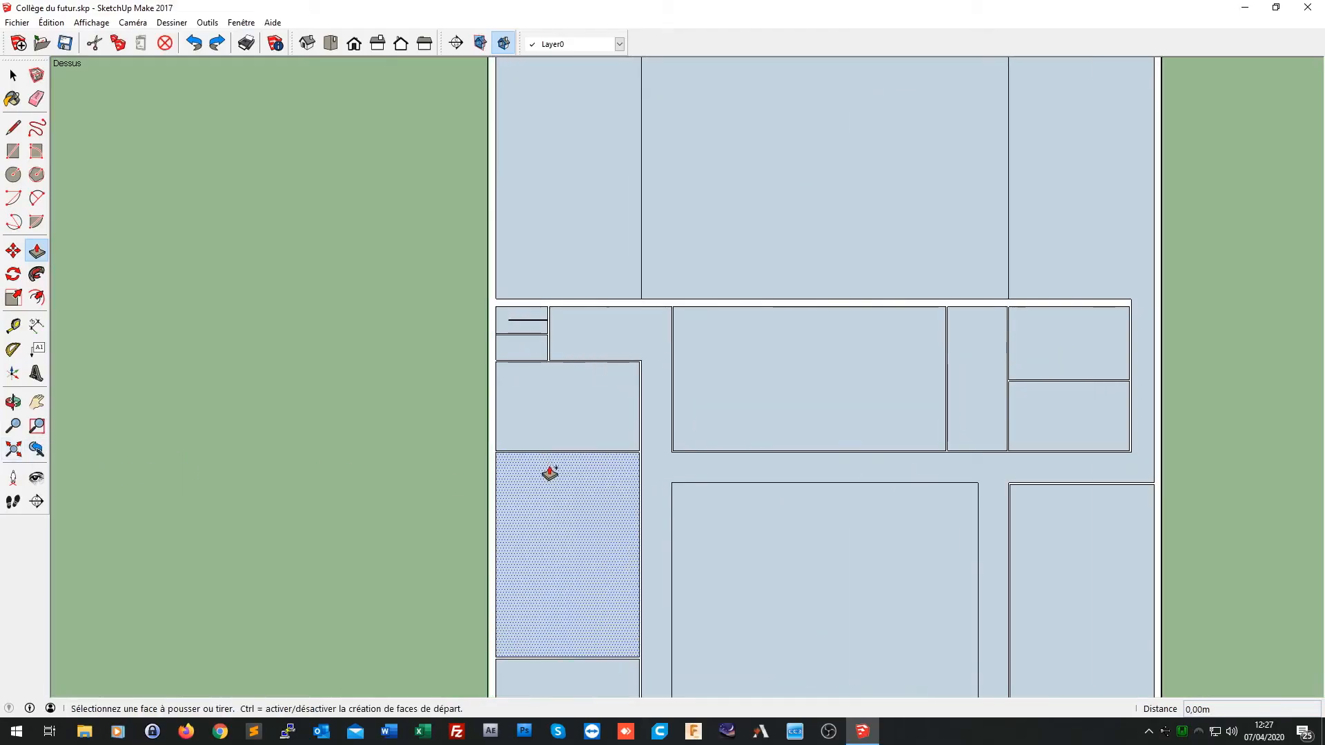
click(12, 74)
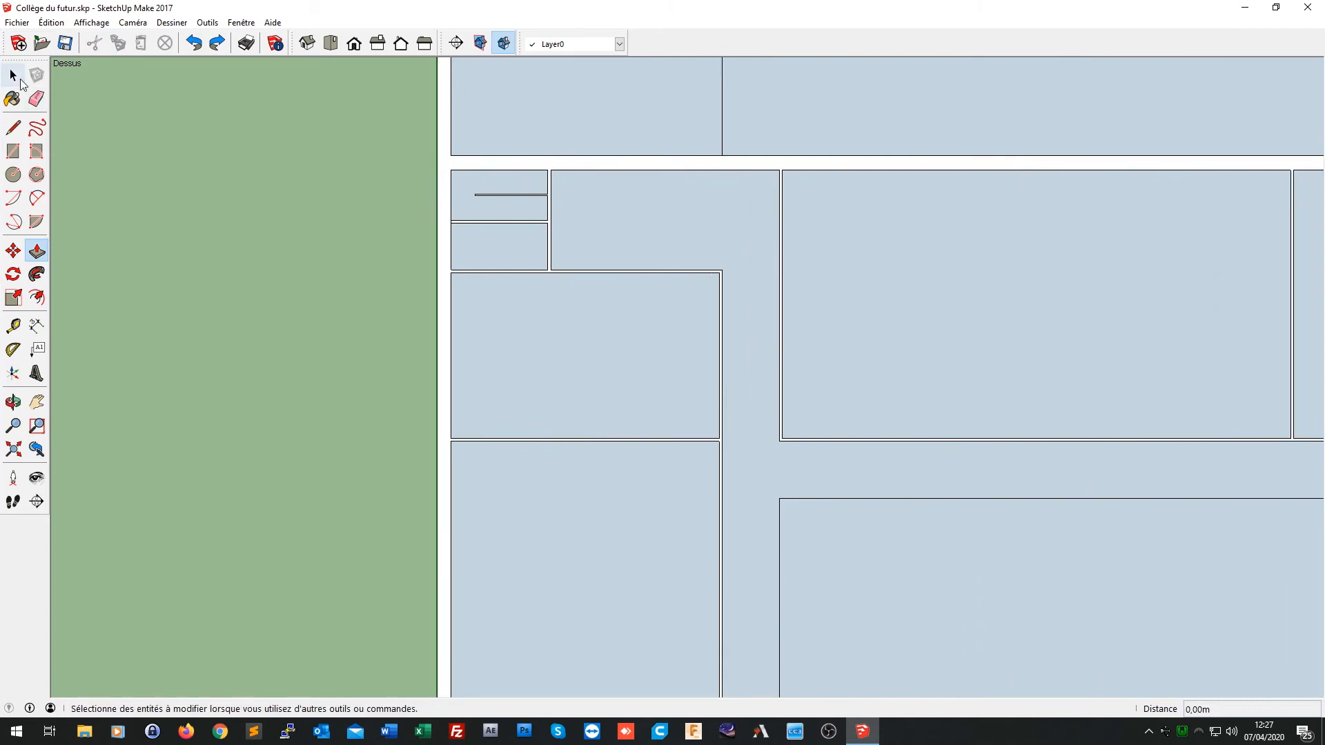
scroll(429, 398, up, 3)
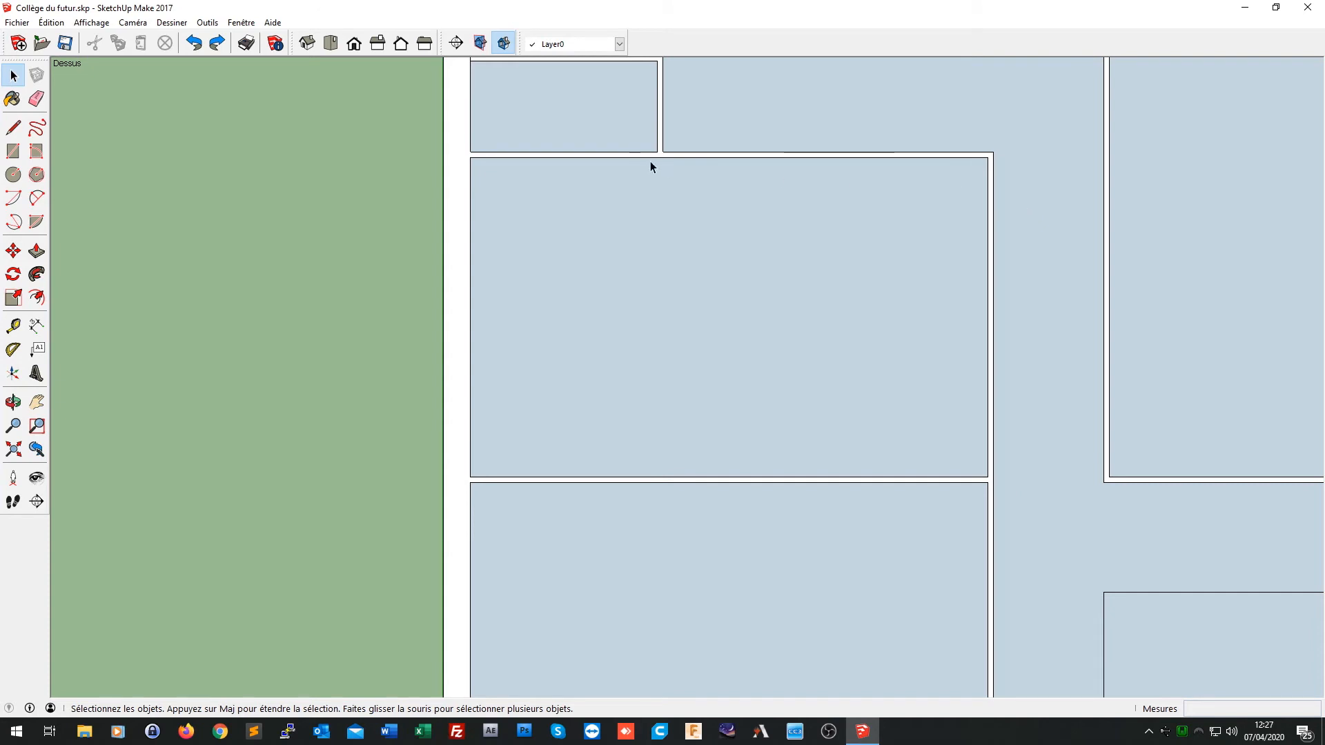
scroll(671, 247, up, 2)
scroll(668, 262, down, 4)
scroll(665, 279, down, 3)
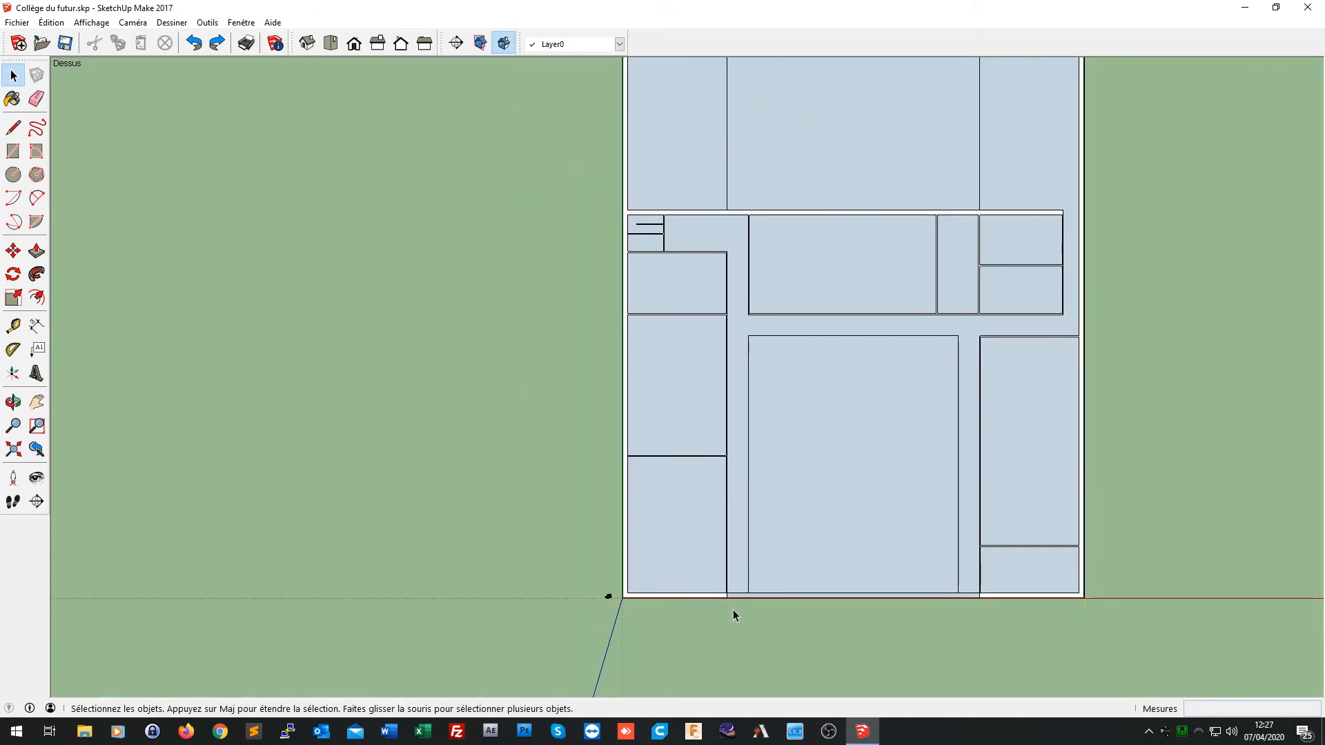
scroll(733, 611, up, 2)
scroll(1124, 635, up, 4)
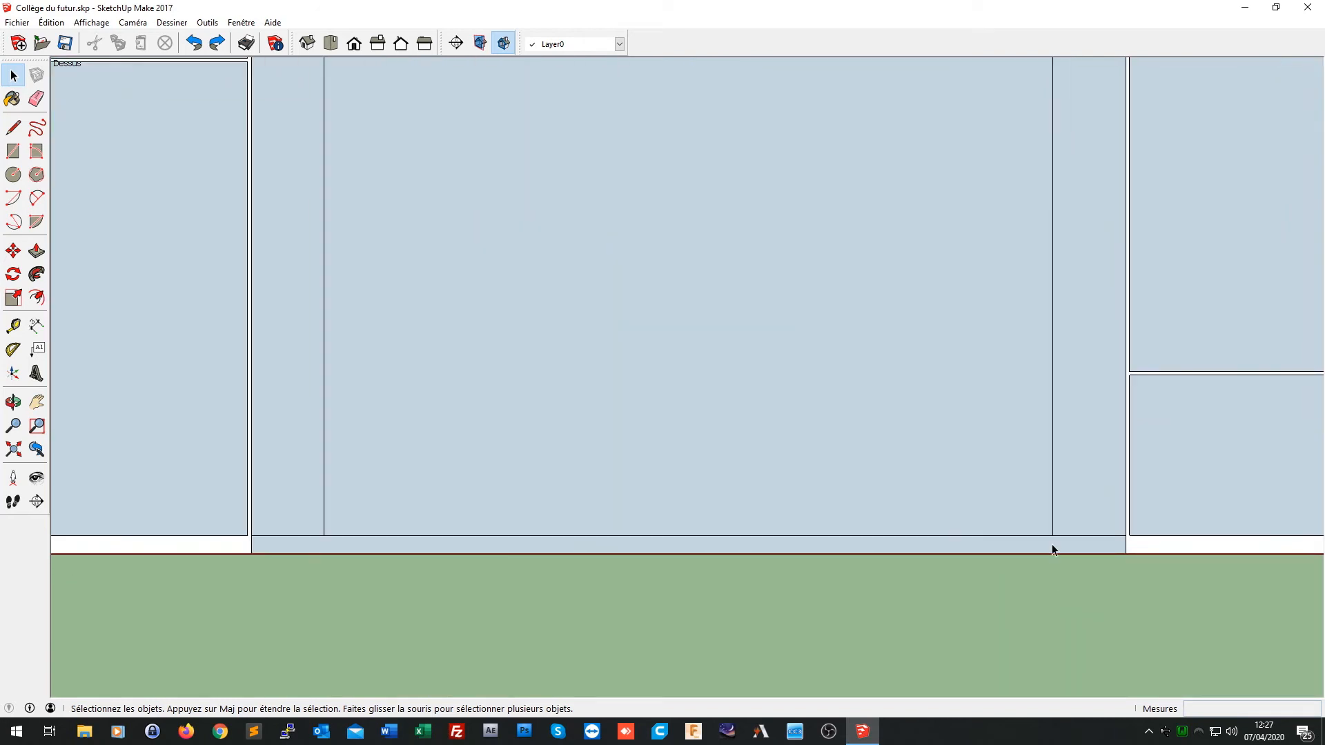
click(1051, 544)
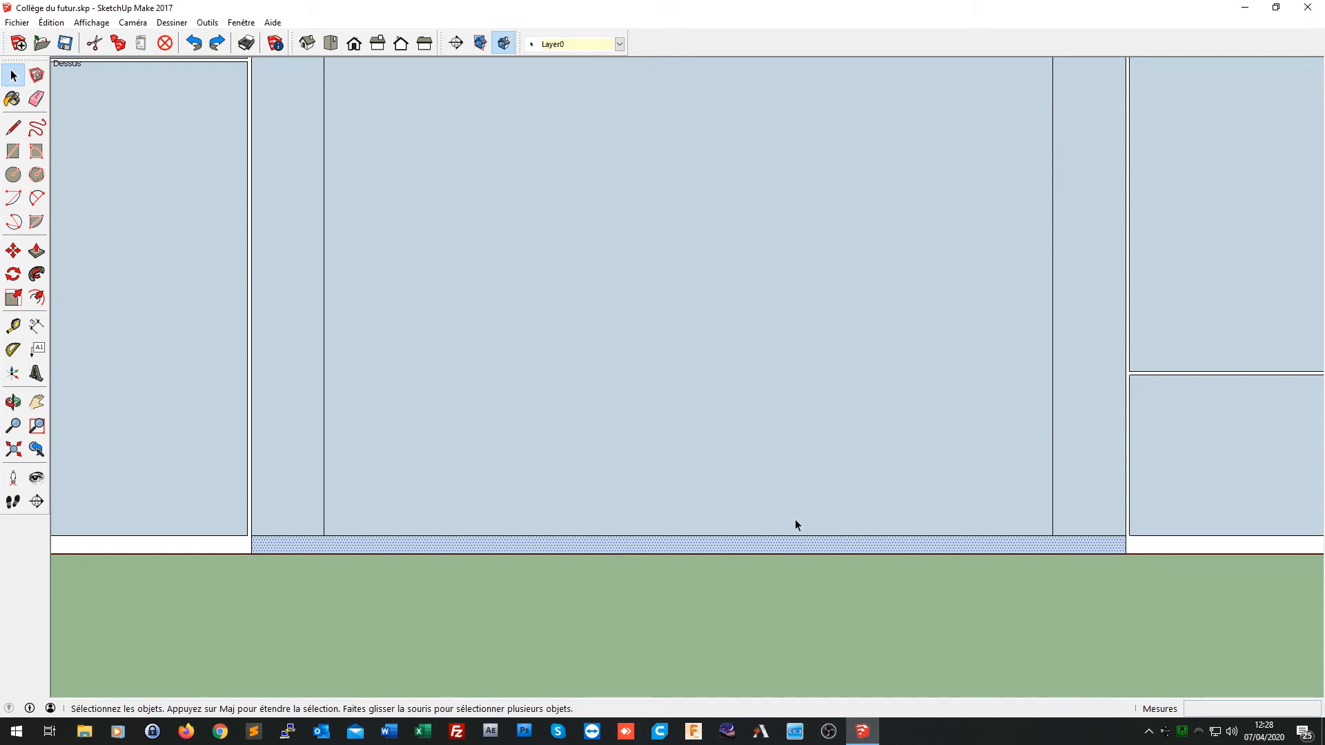
scroll(633, 468, down, 8)
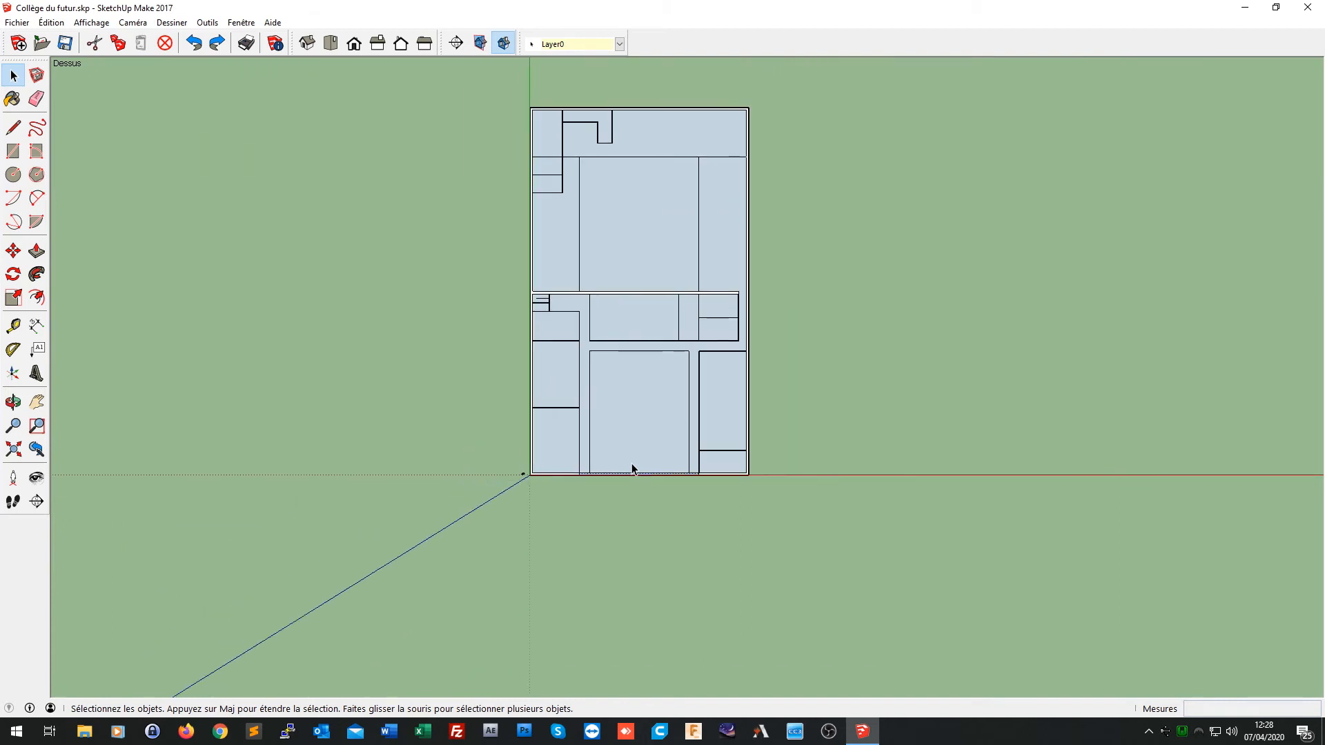
Step: Erase the two thin vertical construction lines crossing the large open area in the upper half of the plan
scroll(583, 126, up, 8)
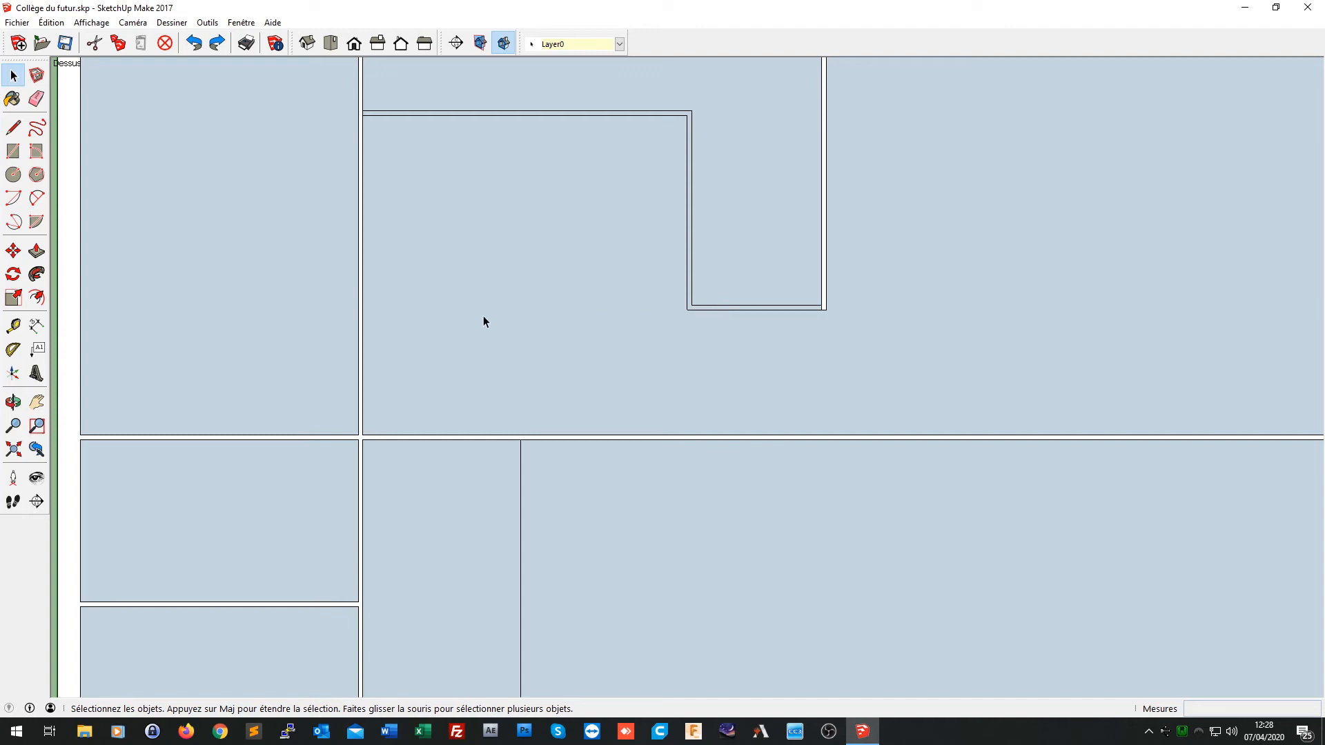
scroll(483, 317, down, 5)
scroll(483, 316, down, 2)
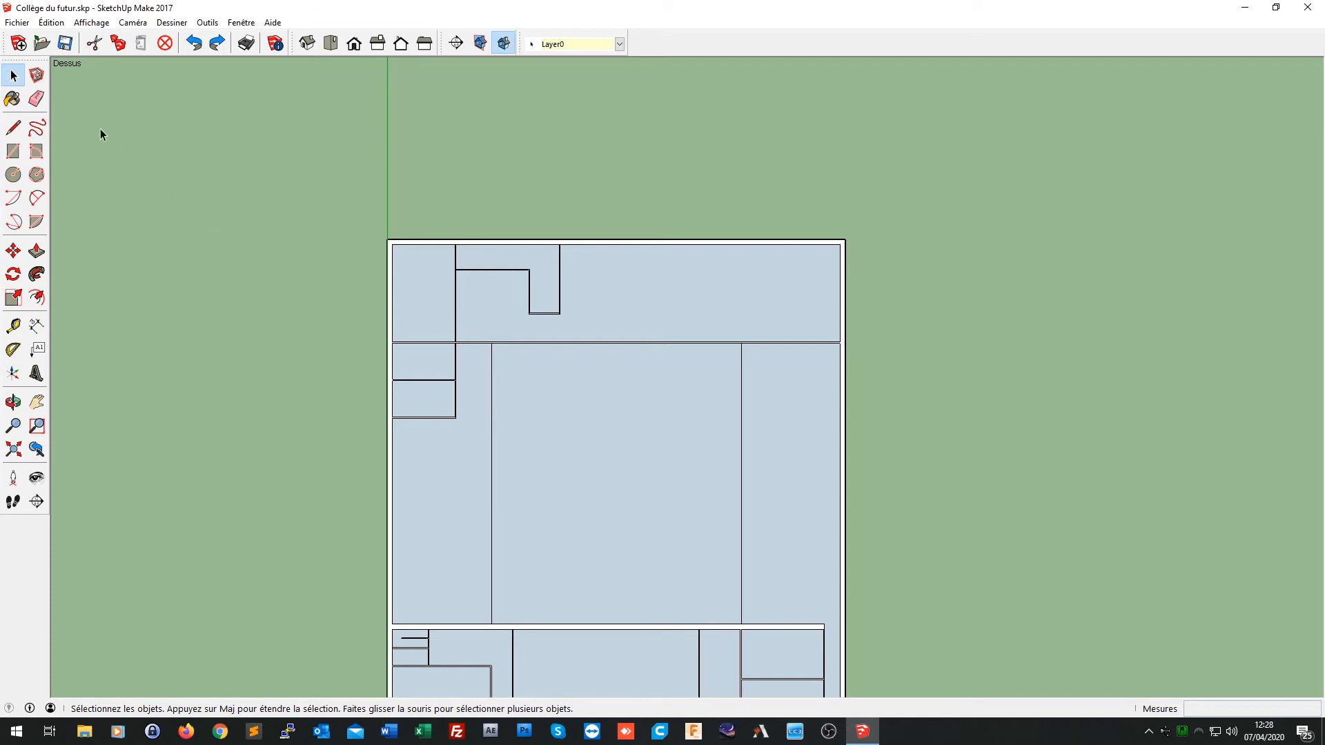
click(37, 98)
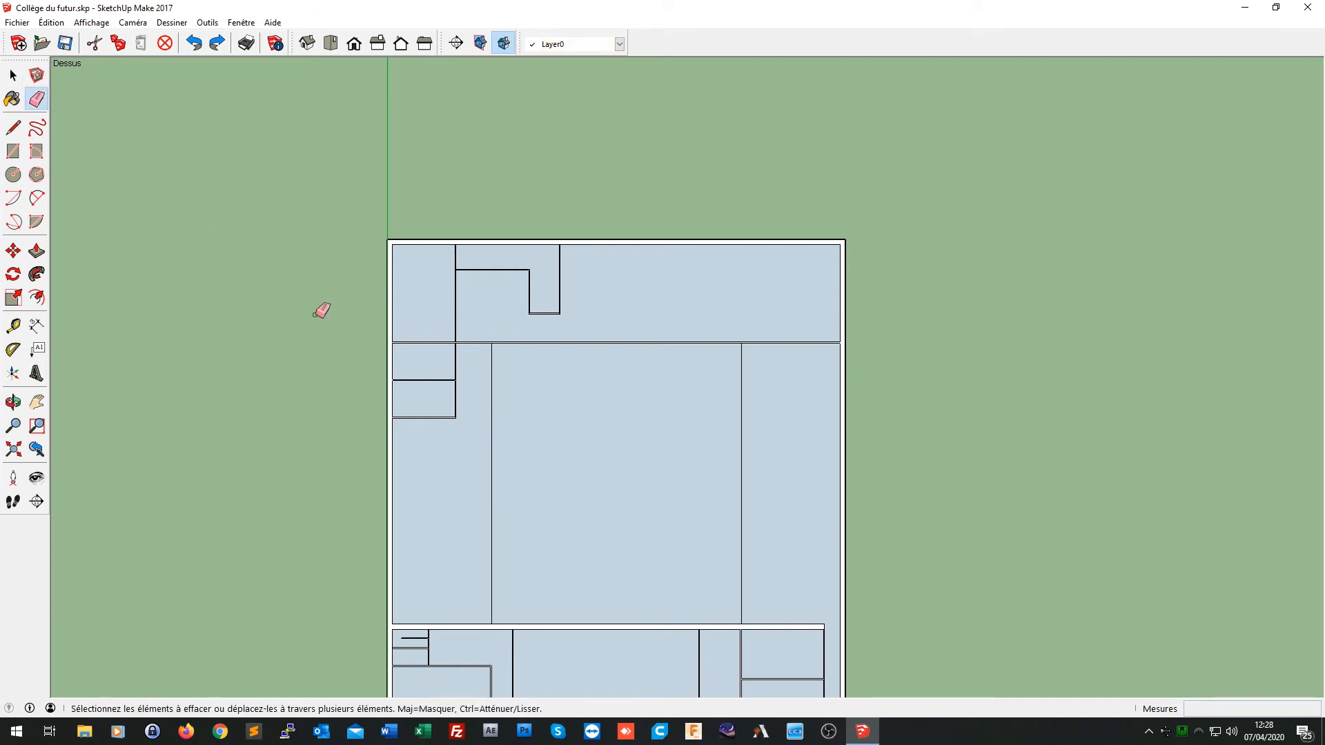
click(492, 434)
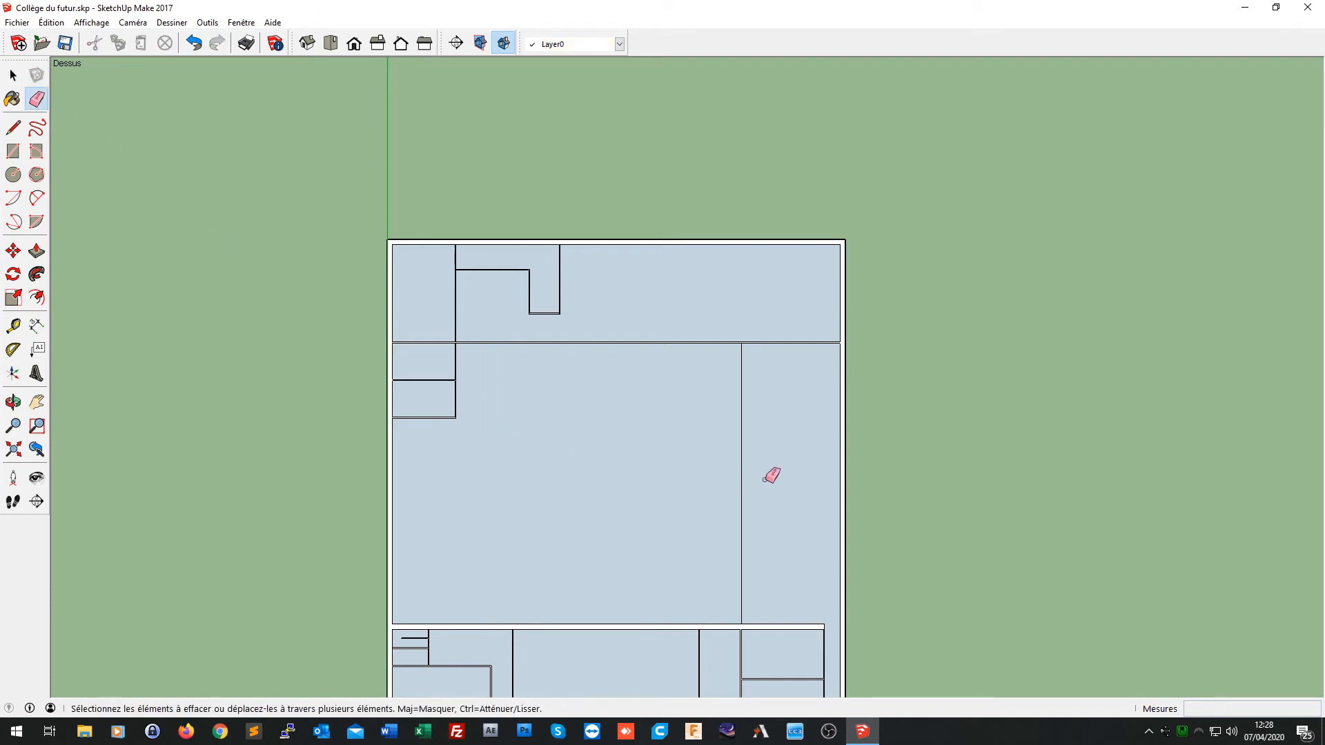
click(741, 484)
scroll(739, 494, down, 5)
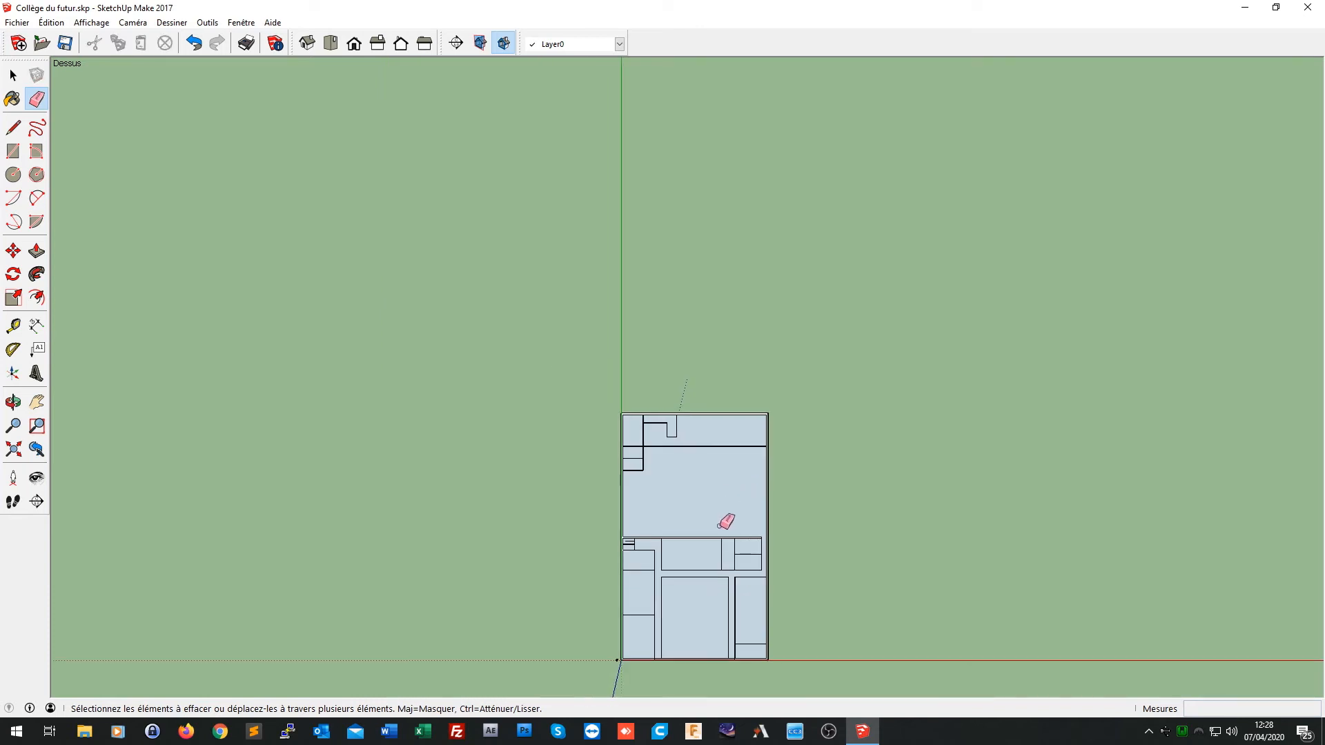
Step: Erase the side and upper edges of the thin central rectangle below the middle row of rooms
scroll(717, 613, up, 5)
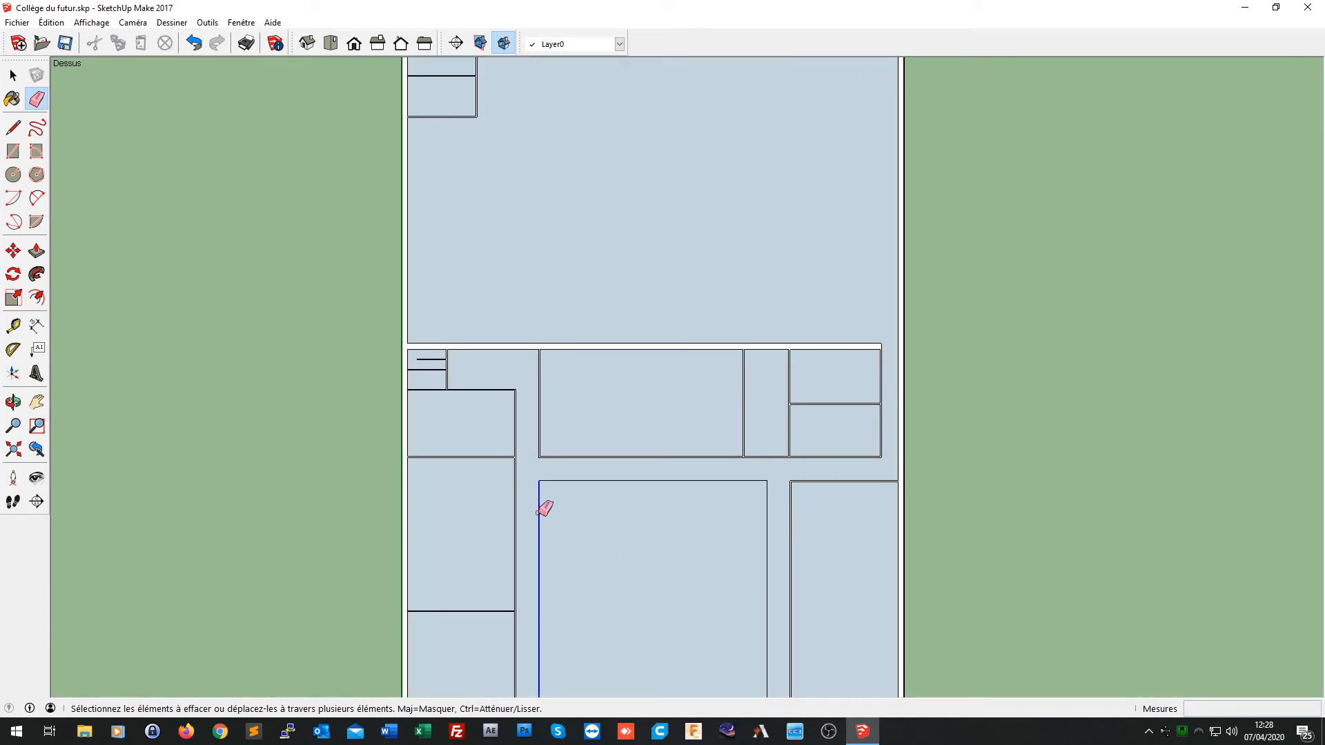
mouse_move(538, 512)
mouse_down()
mouse_move(564, 486)
mouse_move(612, 479)
mouse_up()
click(766, 527)
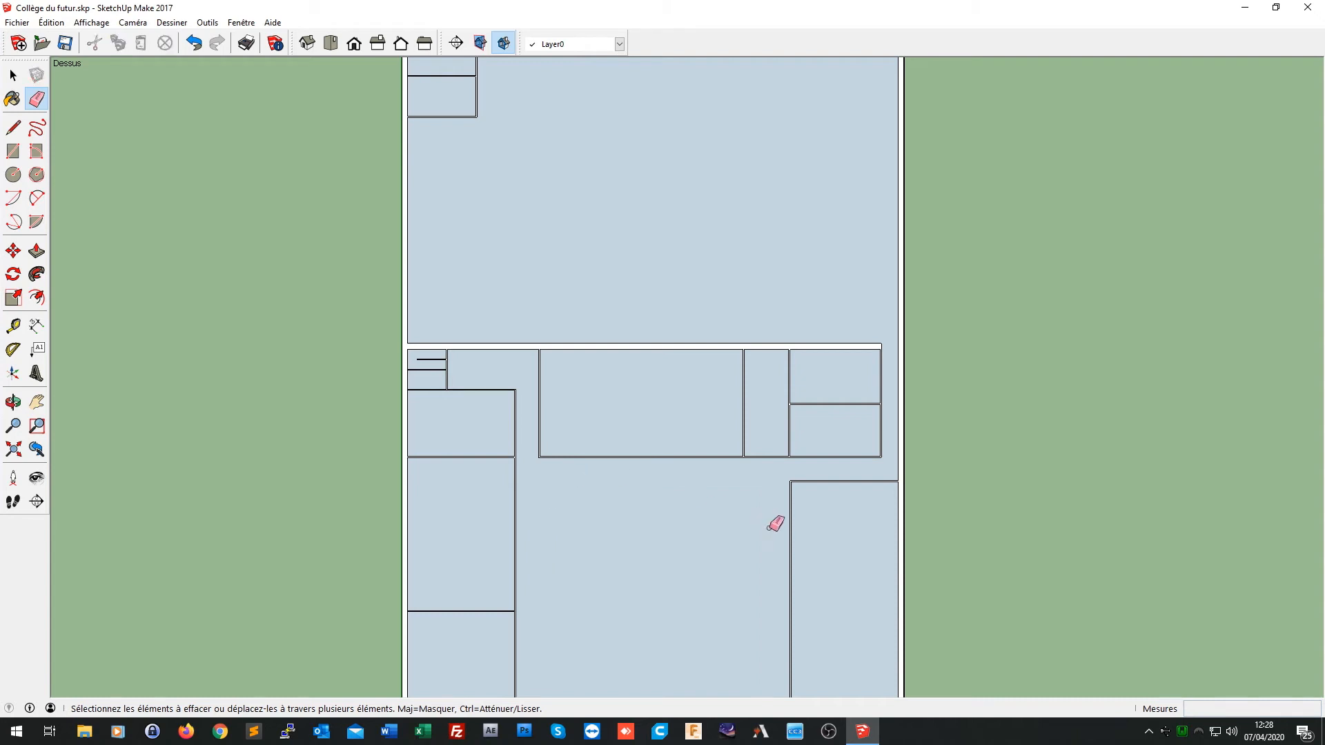
scroll(555, 500, down, 2)
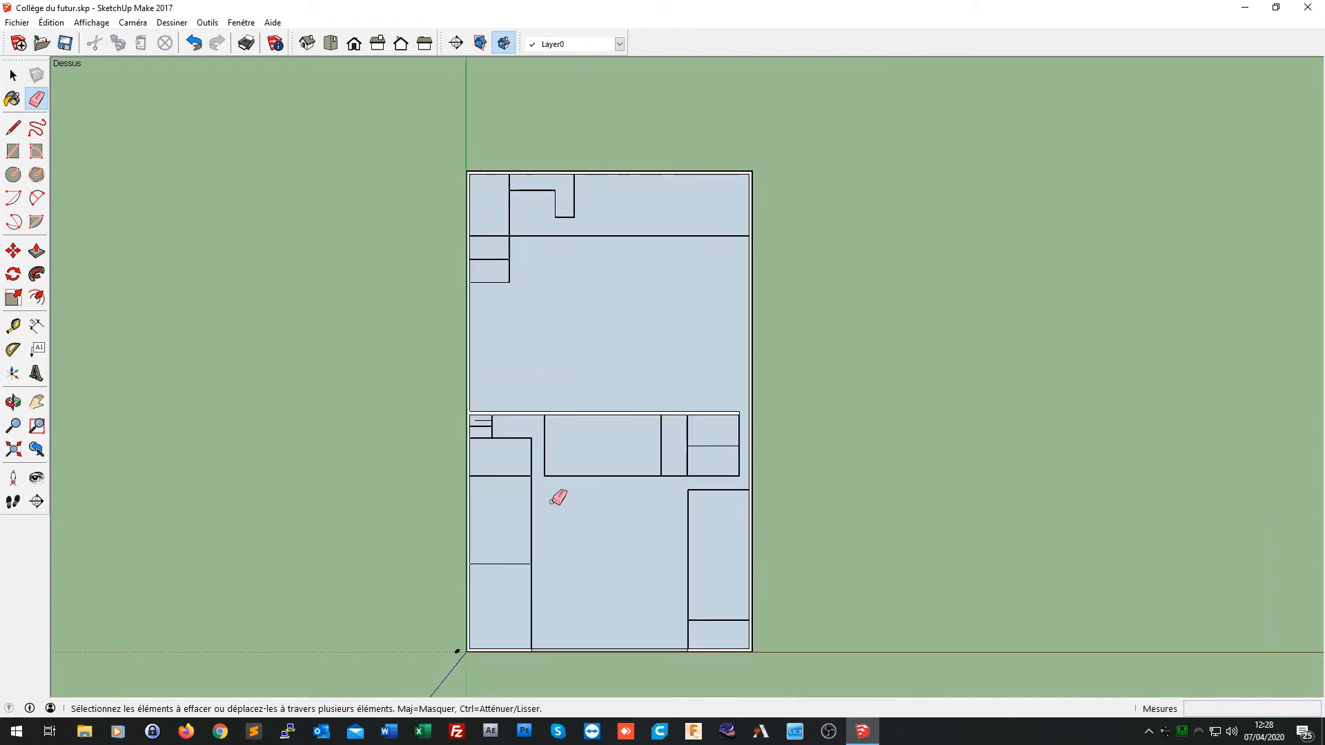
Step: Place two vertical guide lines, 12 m inside the left and right outer edges of the building
click(38, 331)
scroll(465, 560, up, 2)
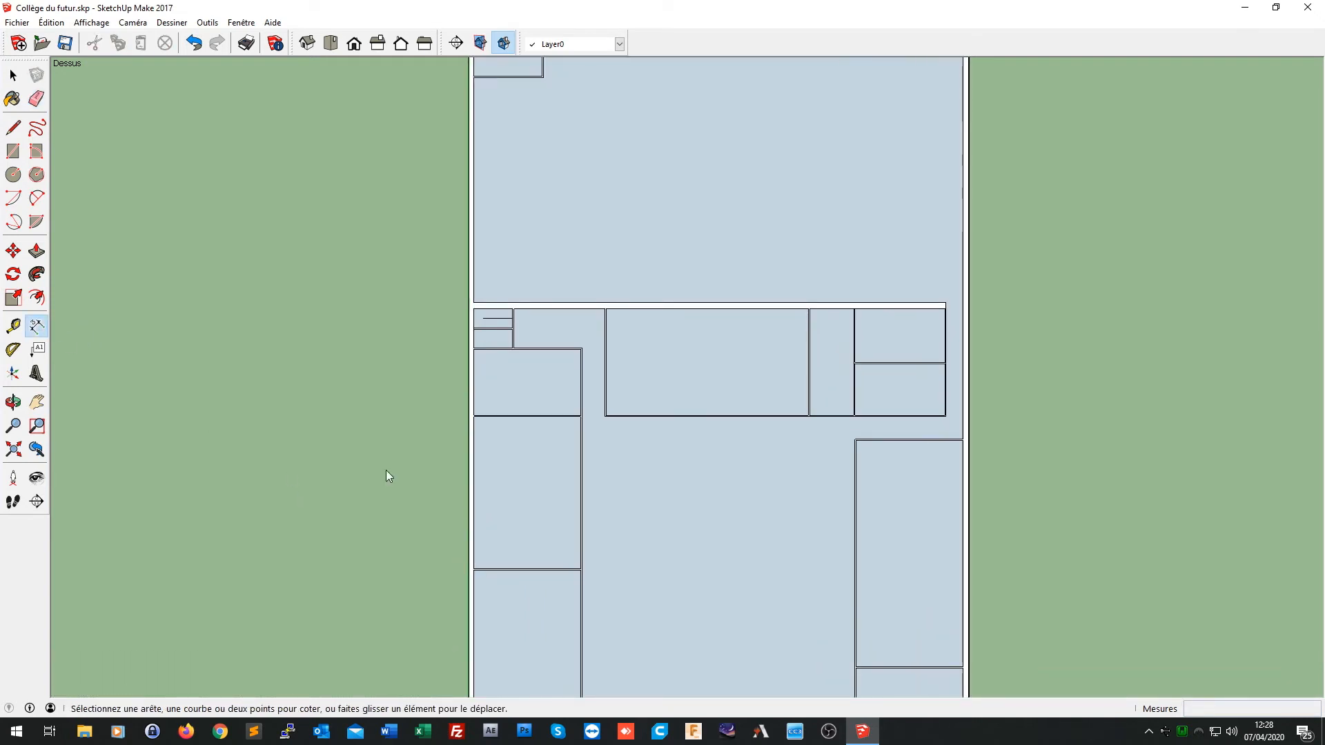
click(13, 326)
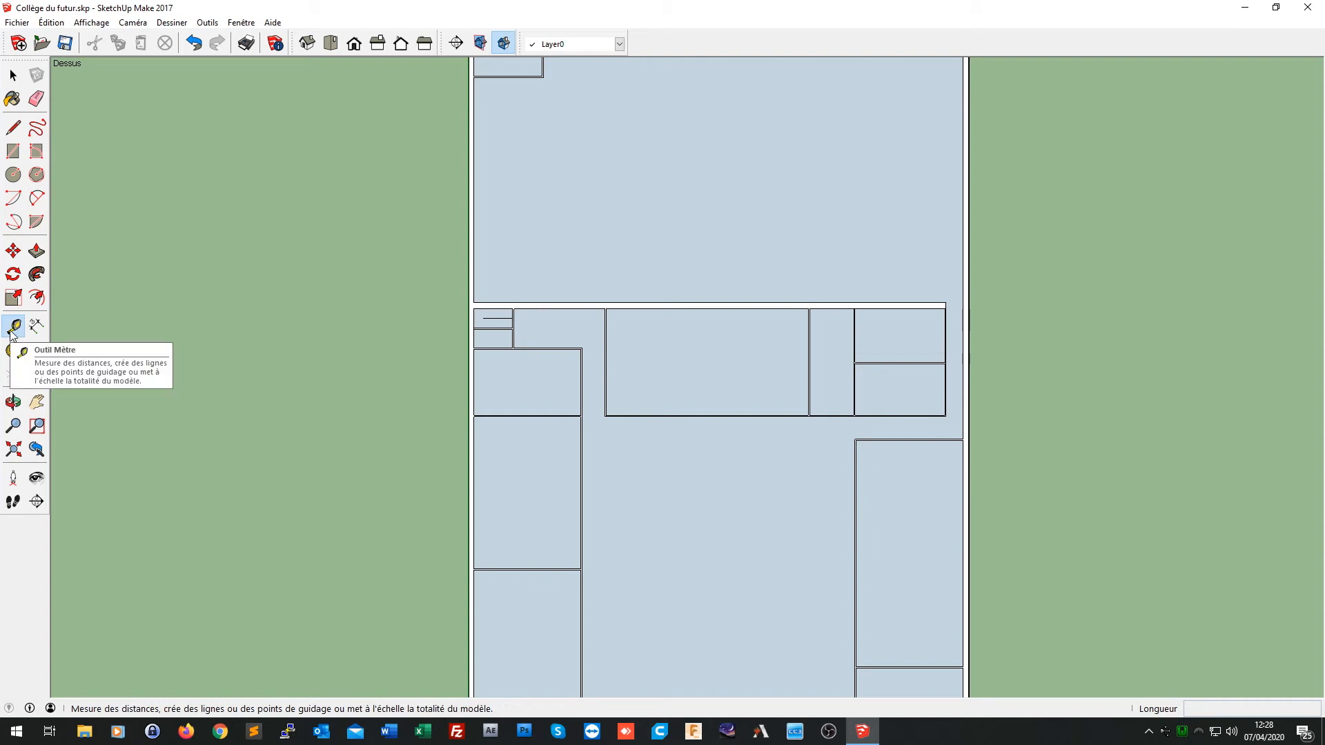
click(469, 507)
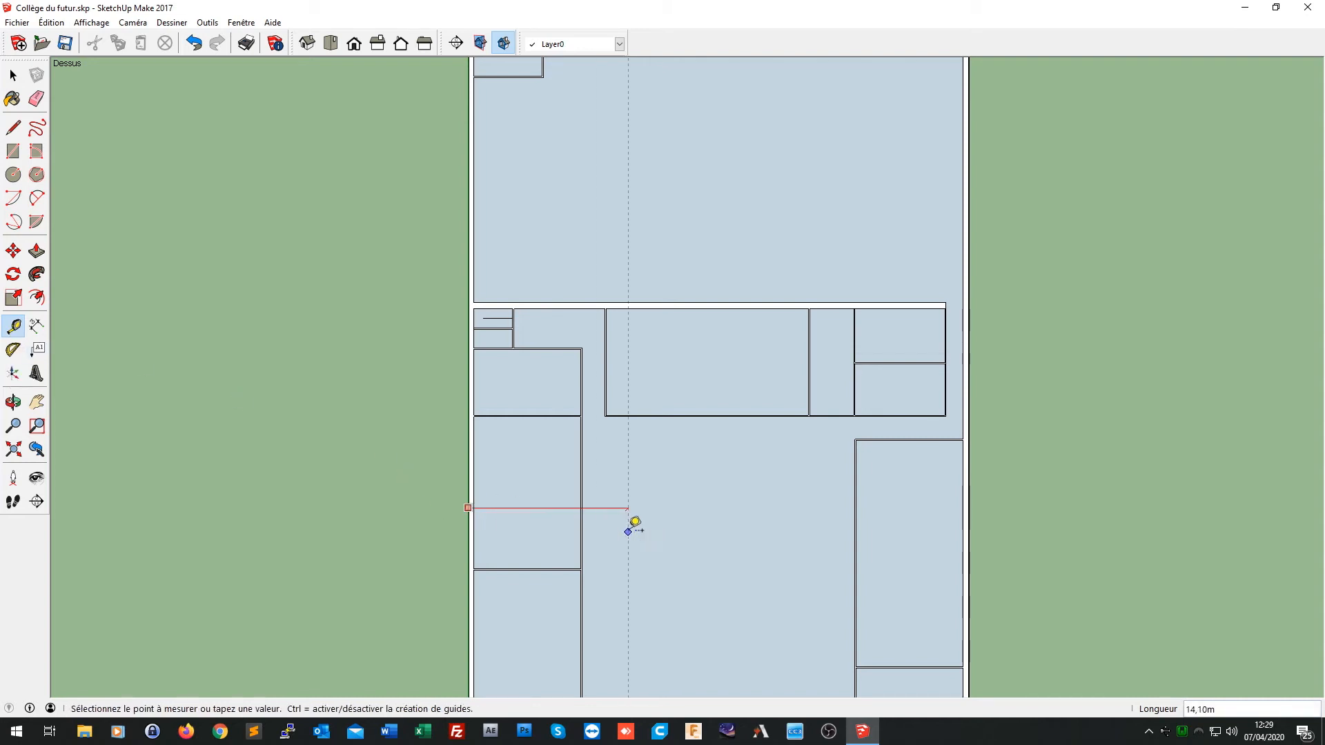
click(605, 397)
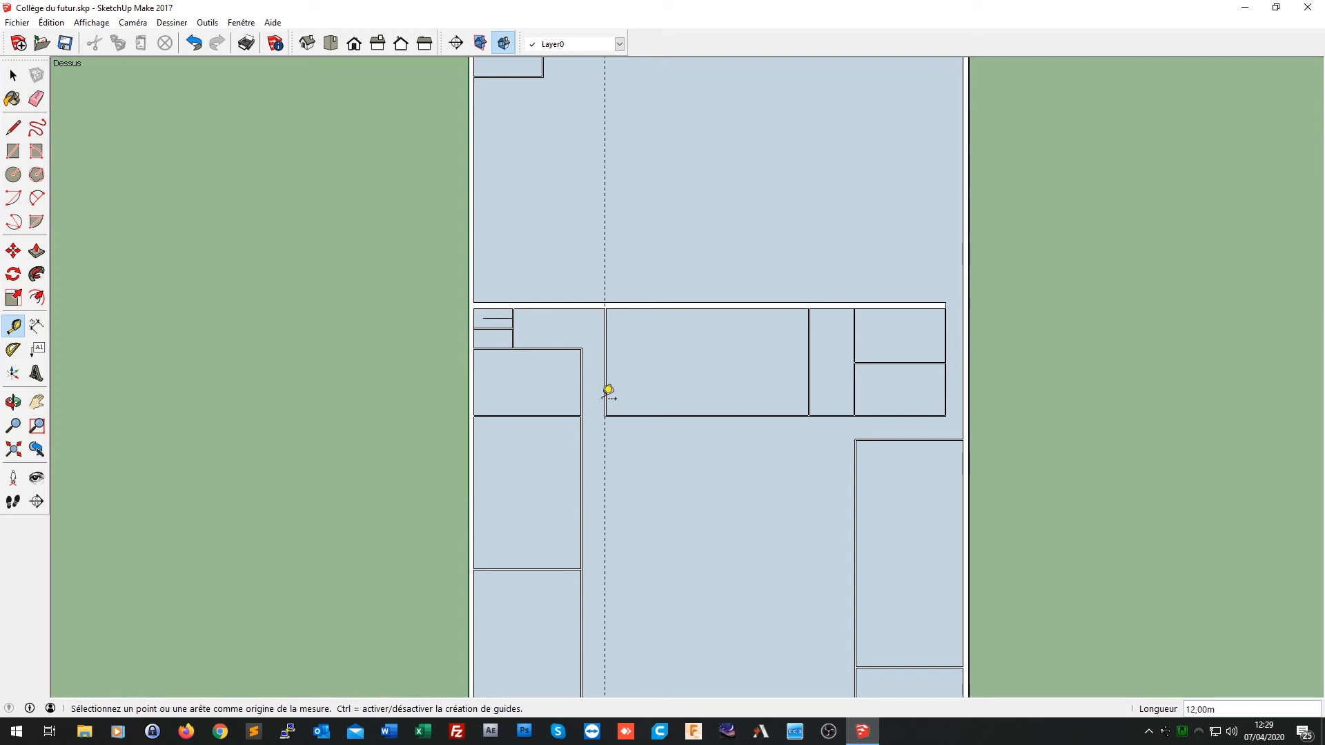
click(968, 419)
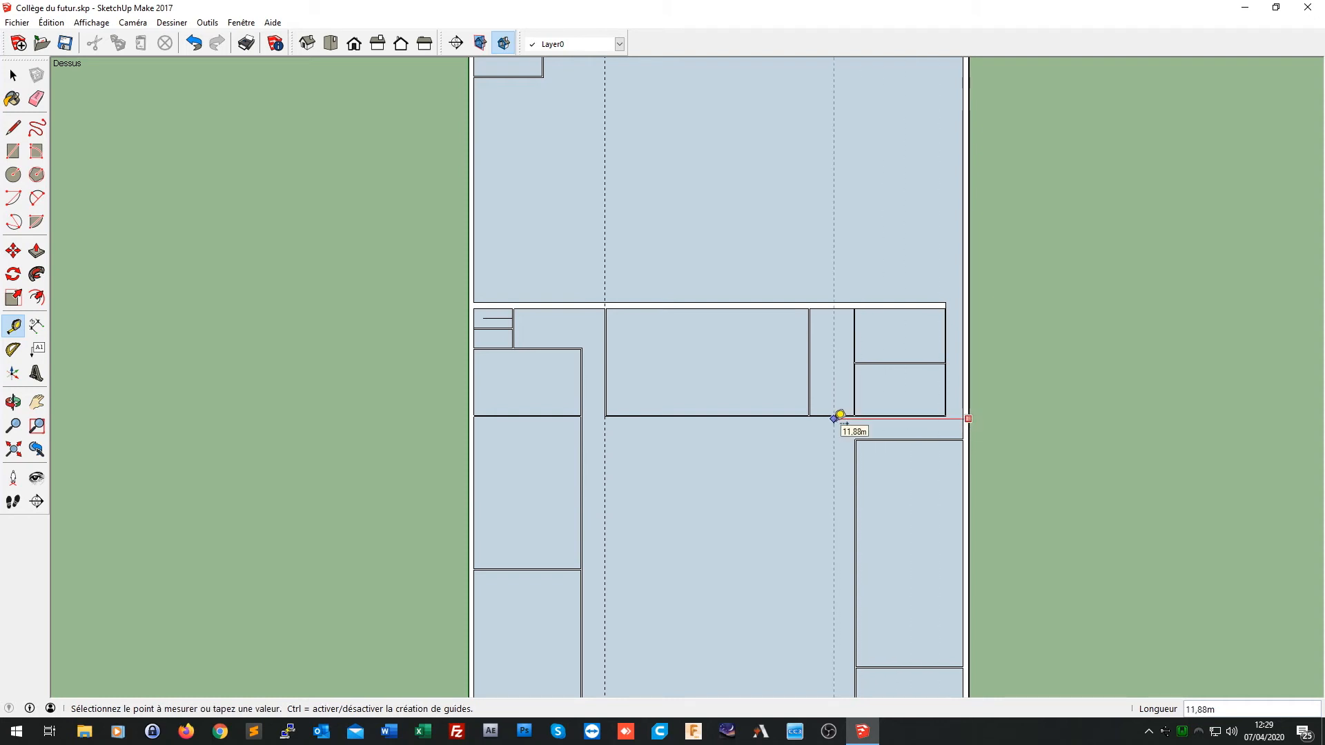
click(836, 419)
text(12)
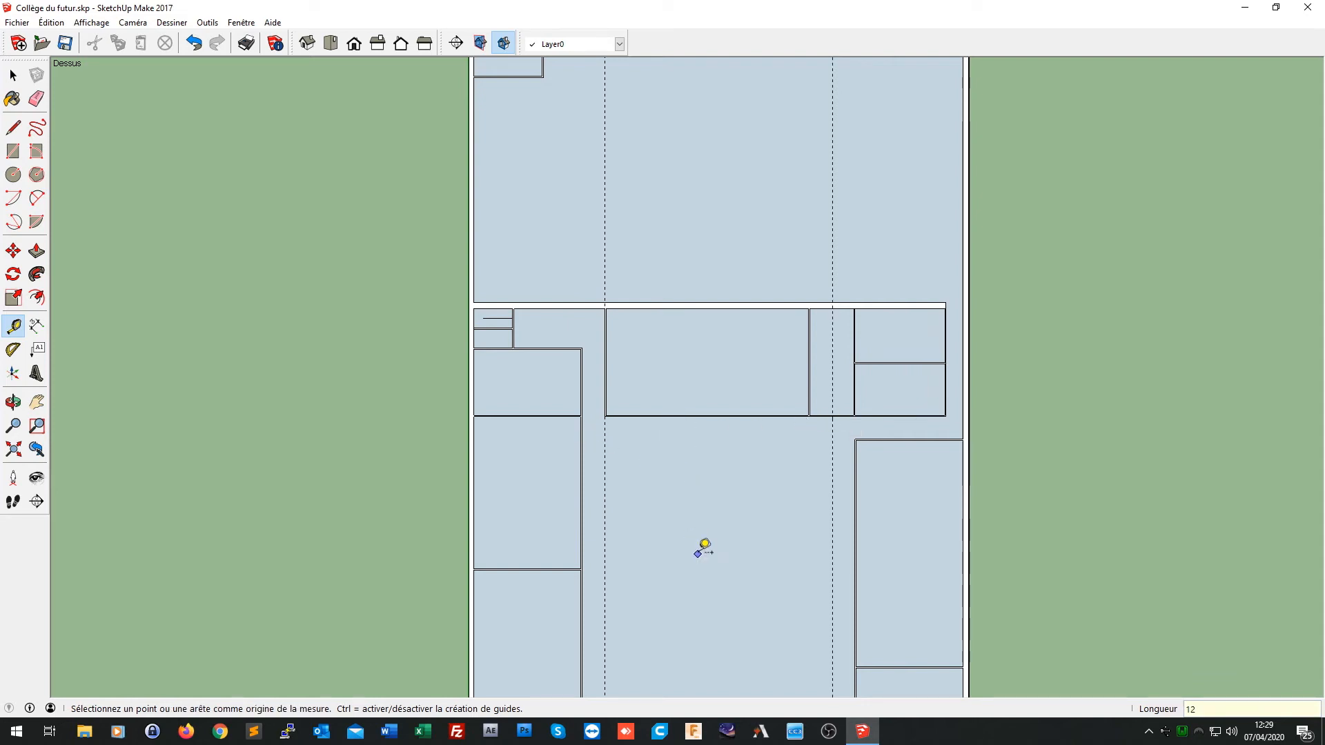
Step: Place a horizontal guide line from the lower outer wall, level with the upper wall of the lower-right room
scroll(704, 547, down, 3)
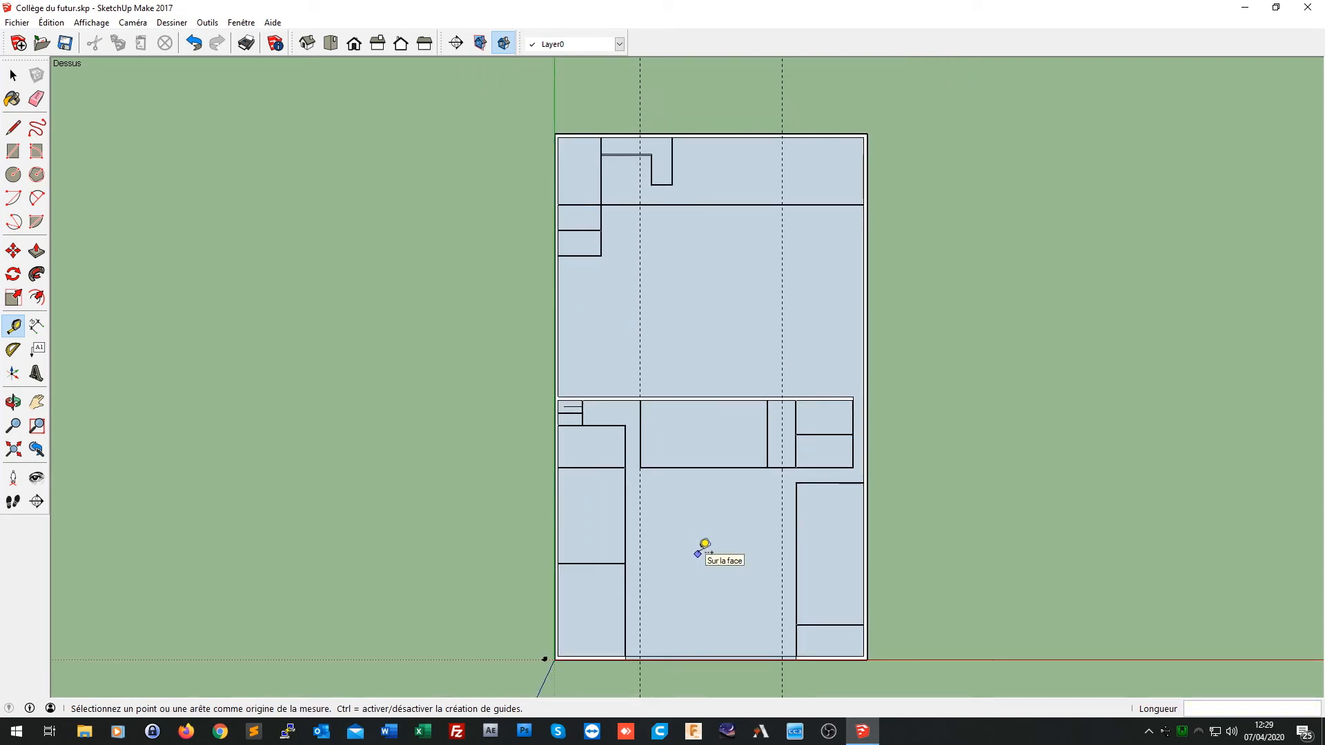
click(650, 659)
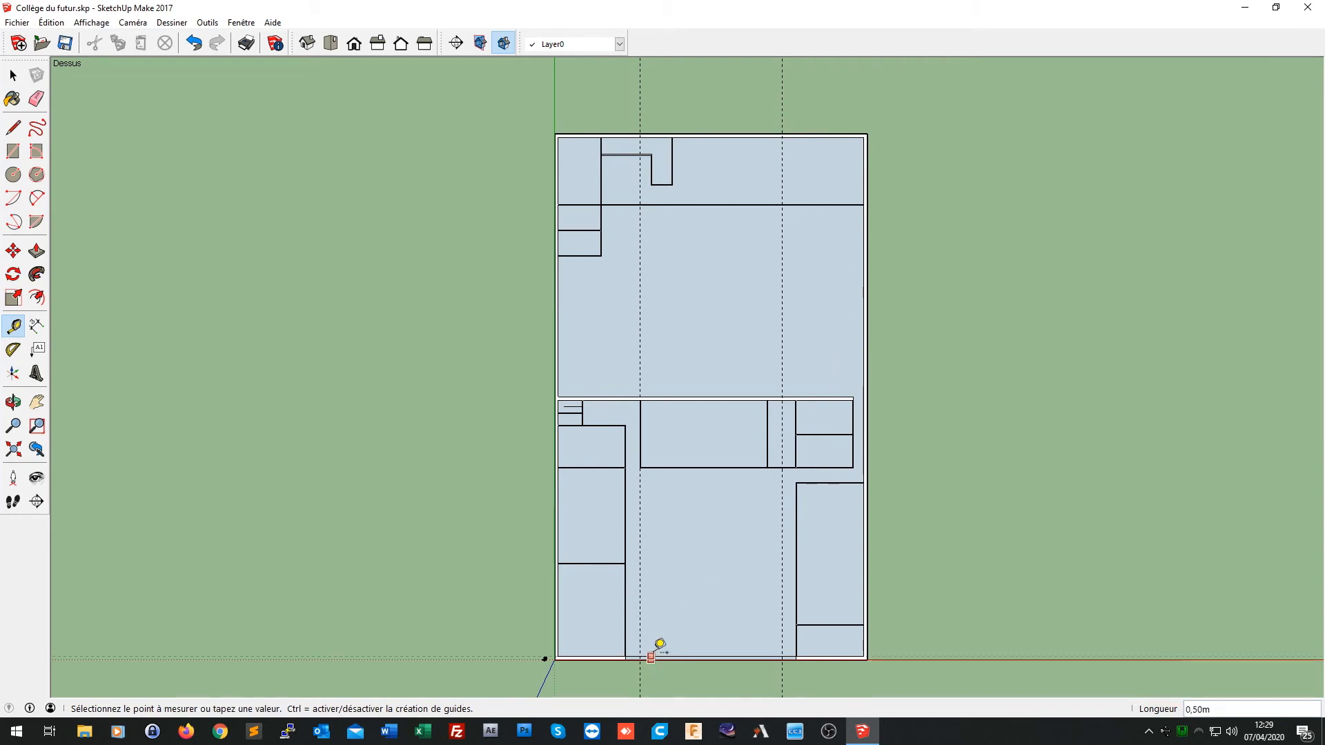
click(683, 472)
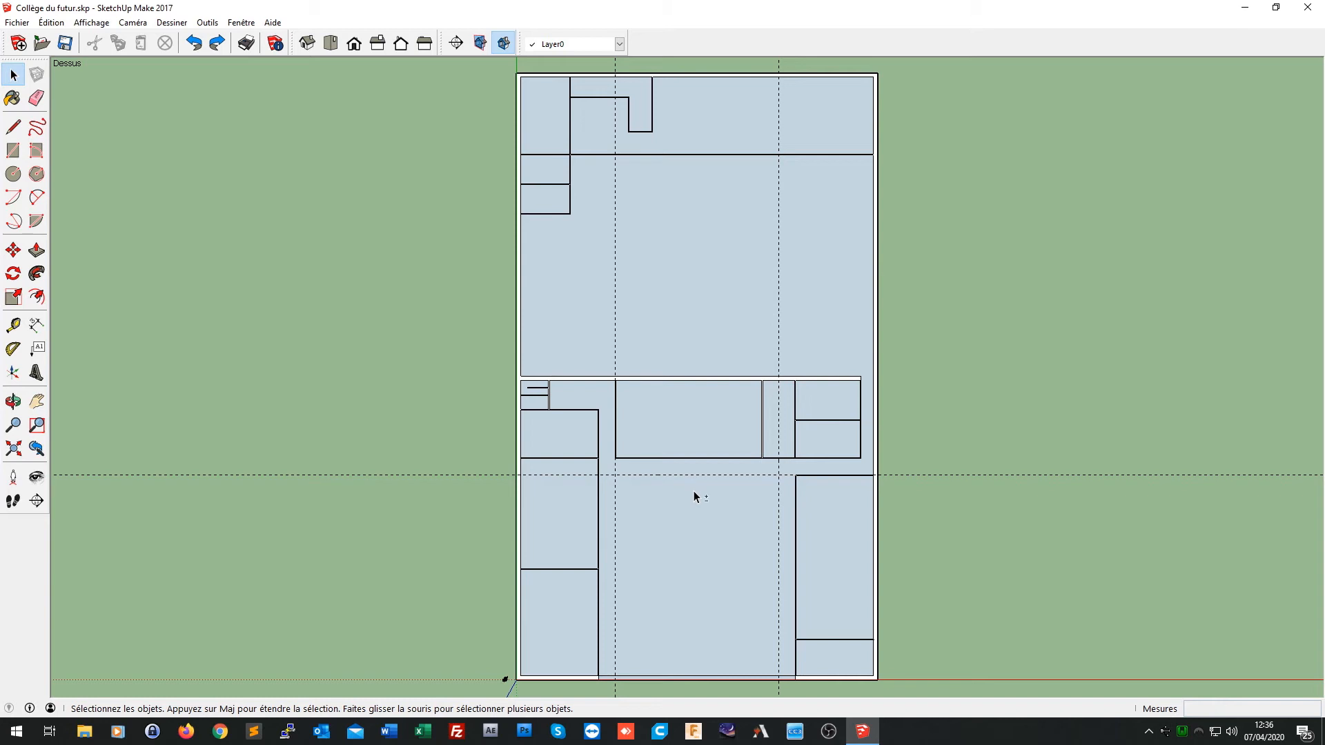
Step: Draw a 44 × 37 m rectangle to the right of the ground-floor plan, with its lower edge on the red axis
shift+middle_drag(694, 491, 366, 467)
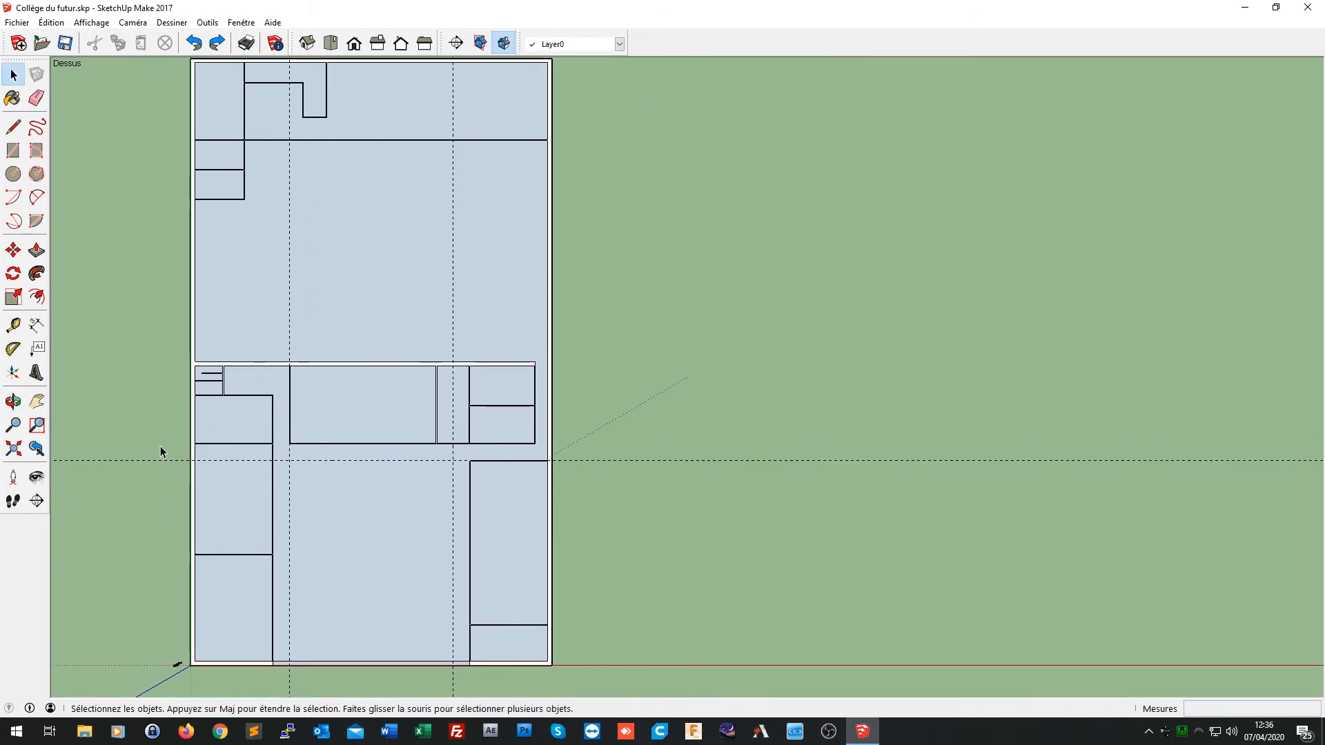
click(13, 152)
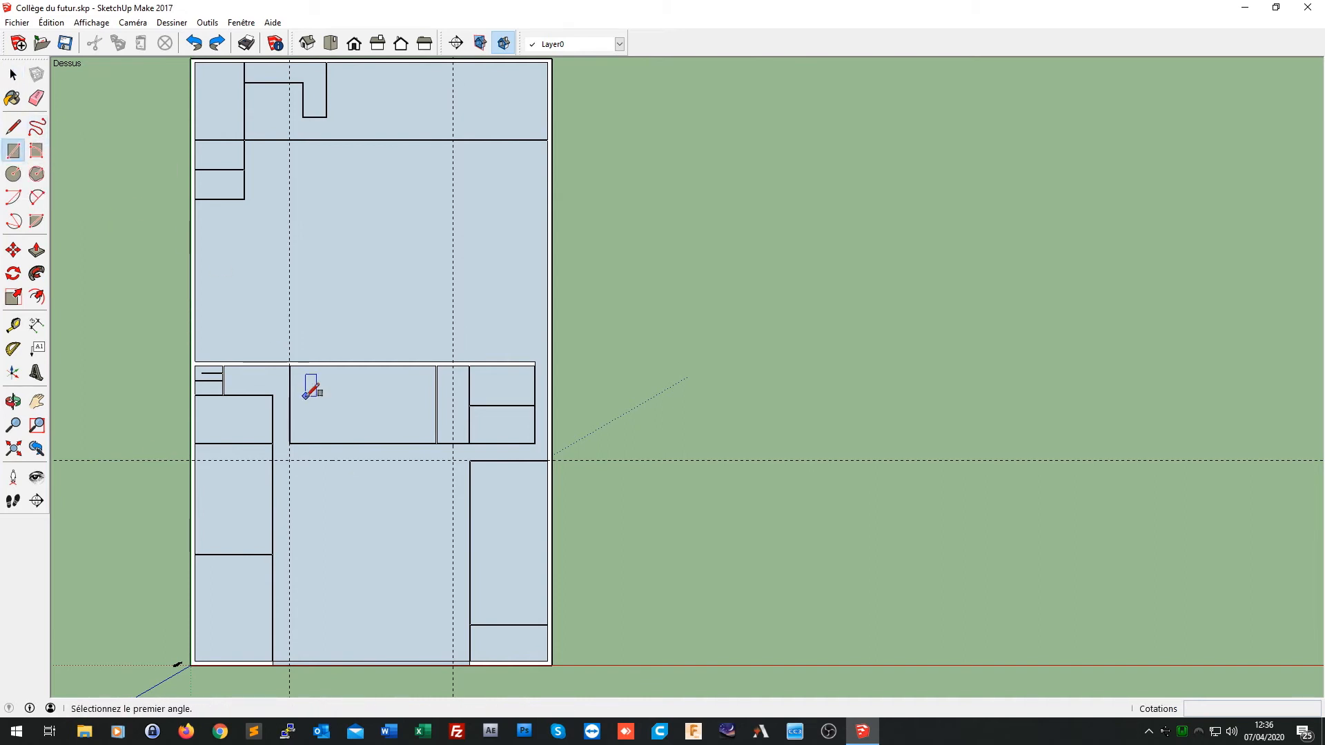
scroll(620, 661, up, 3)
scroll(614, 662, up, 2)
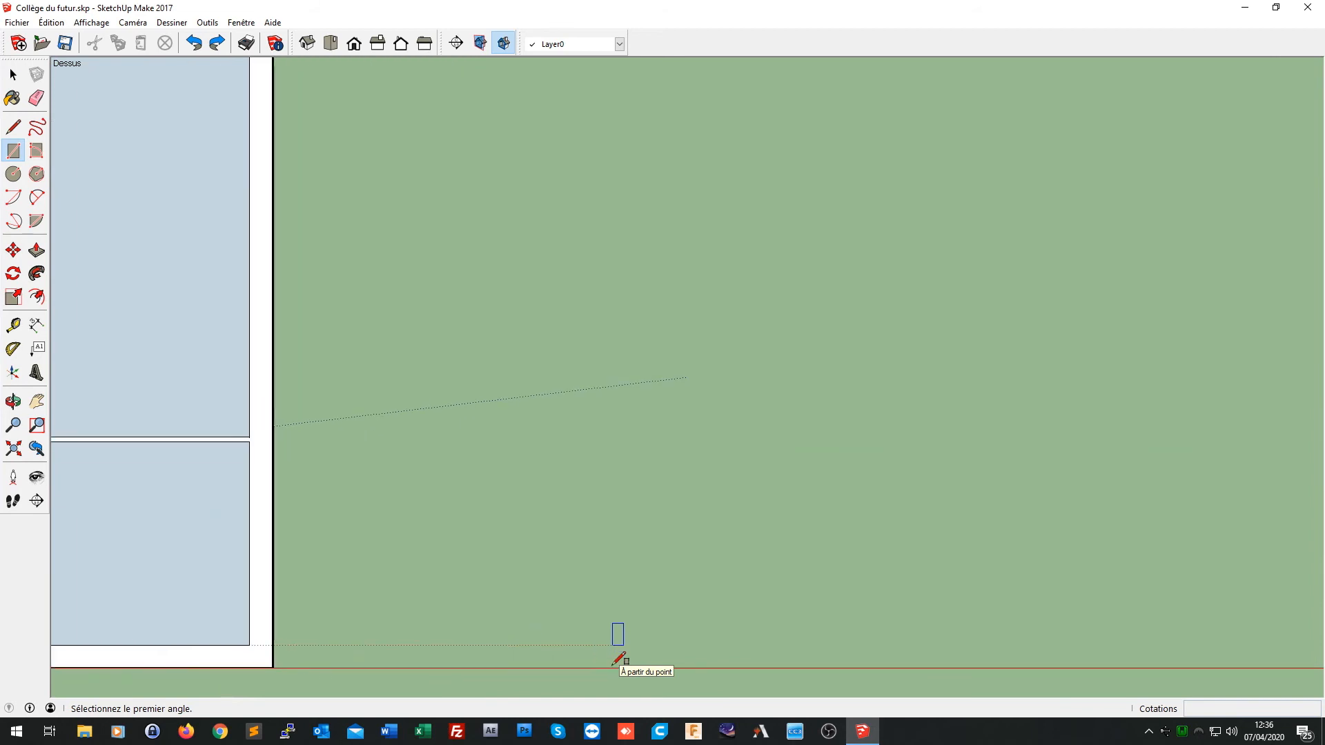
scroll(574, 655, up, 2)
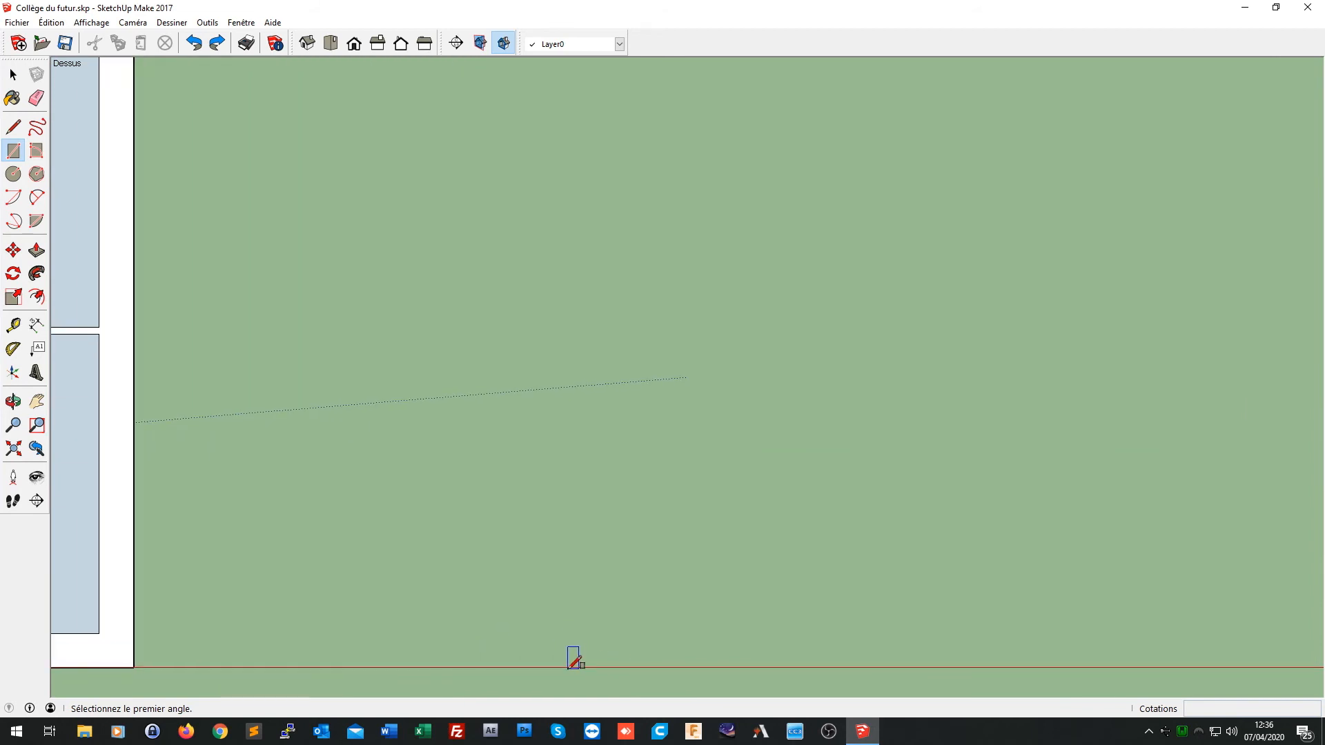
click(473, 667)
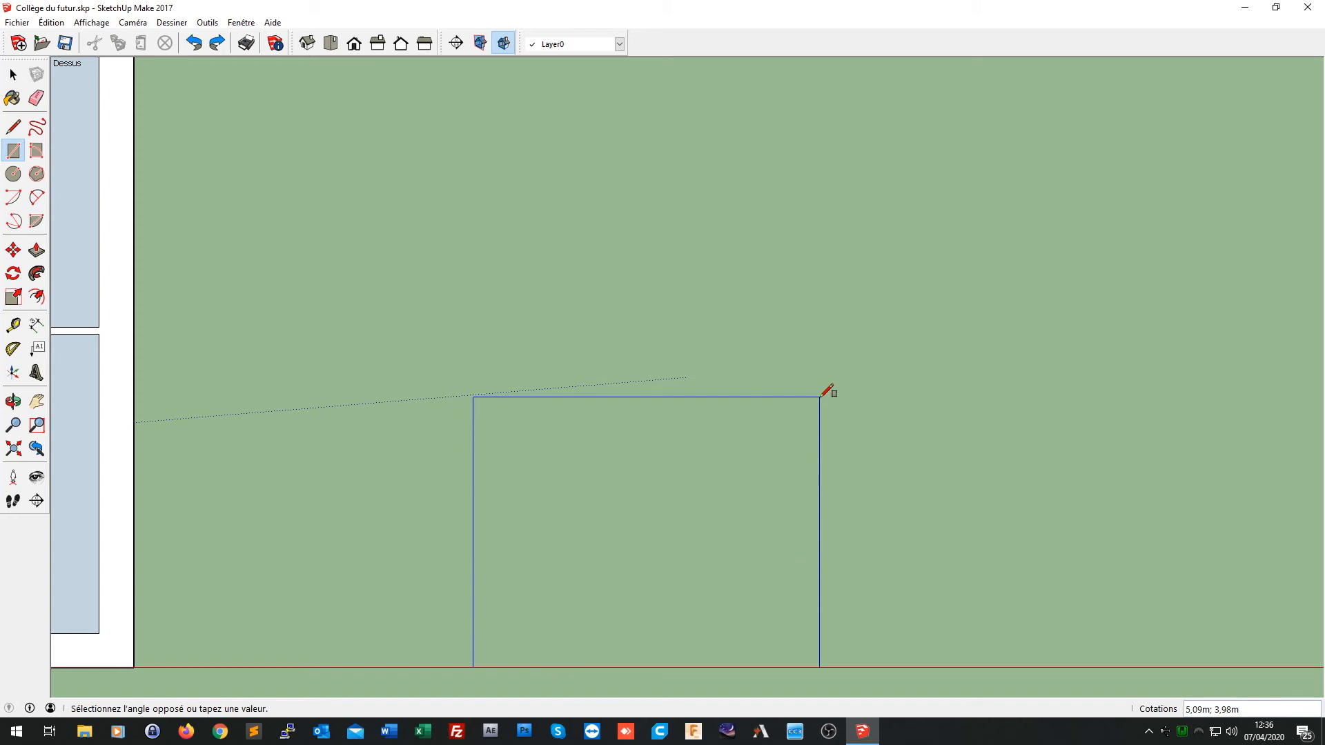
text(44;37)
key(Return)
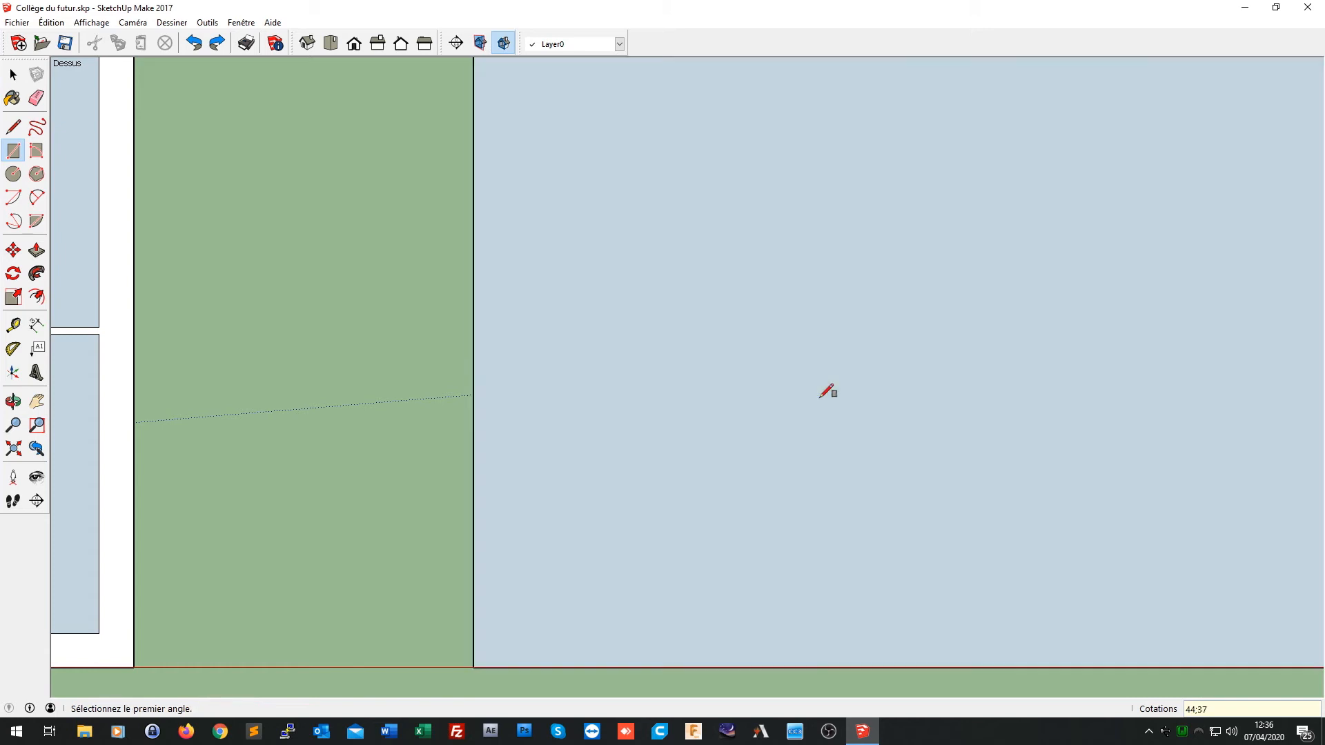
Step: Place two vertical guide lines, 12 m inside the left and right edges of the new rectangle
click(13, 448)
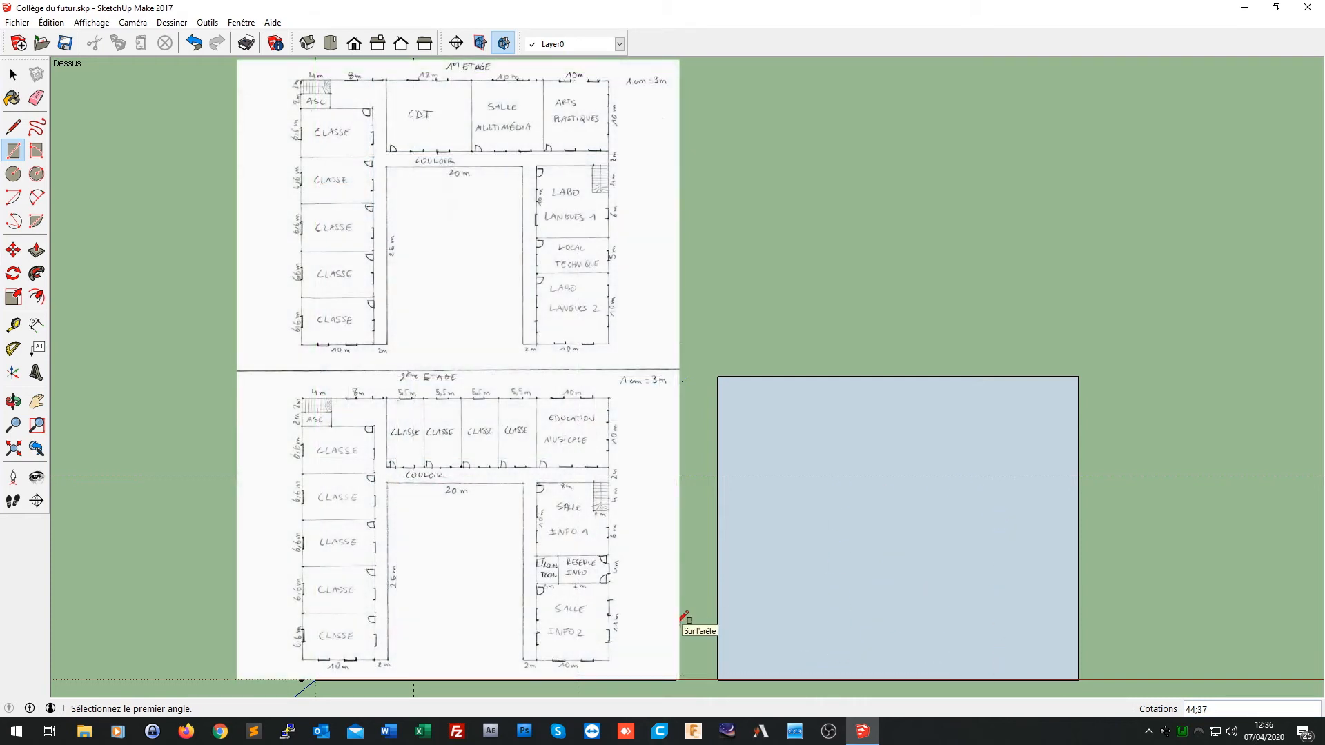
click(13, 324)
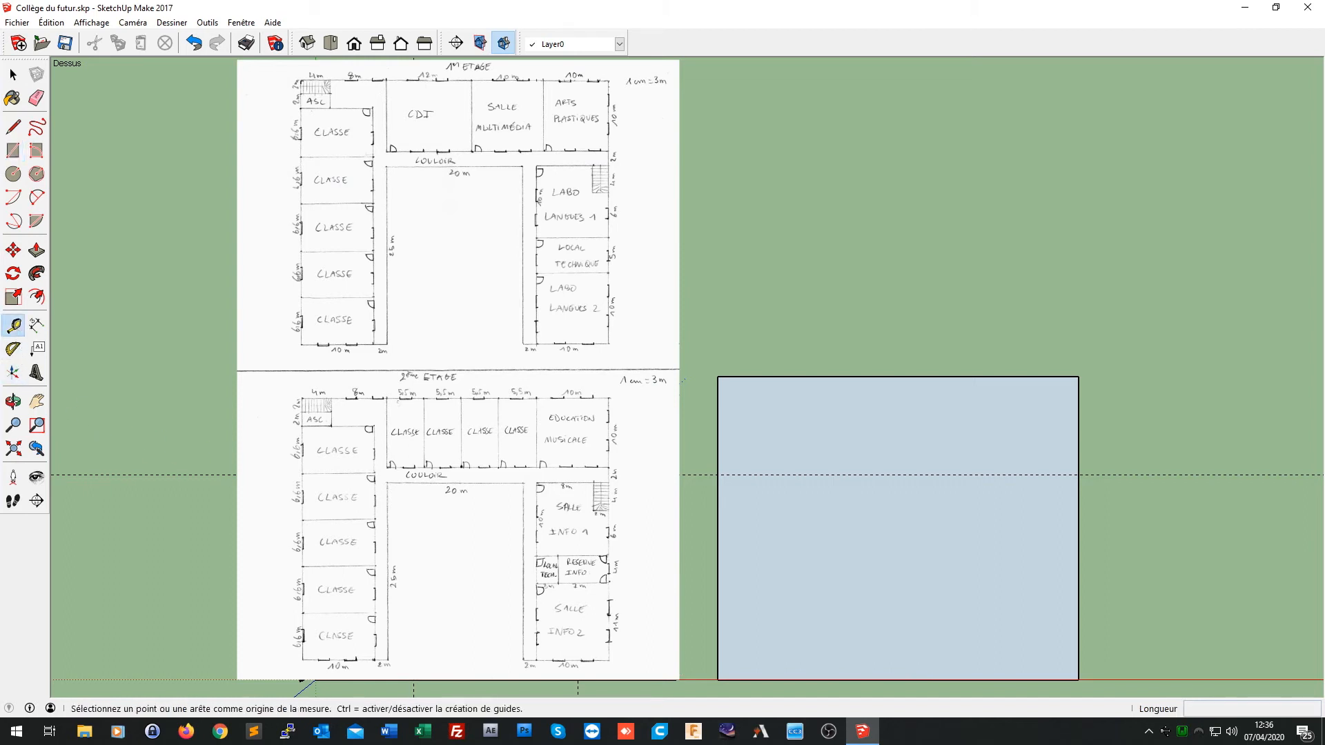
click(717, 583)
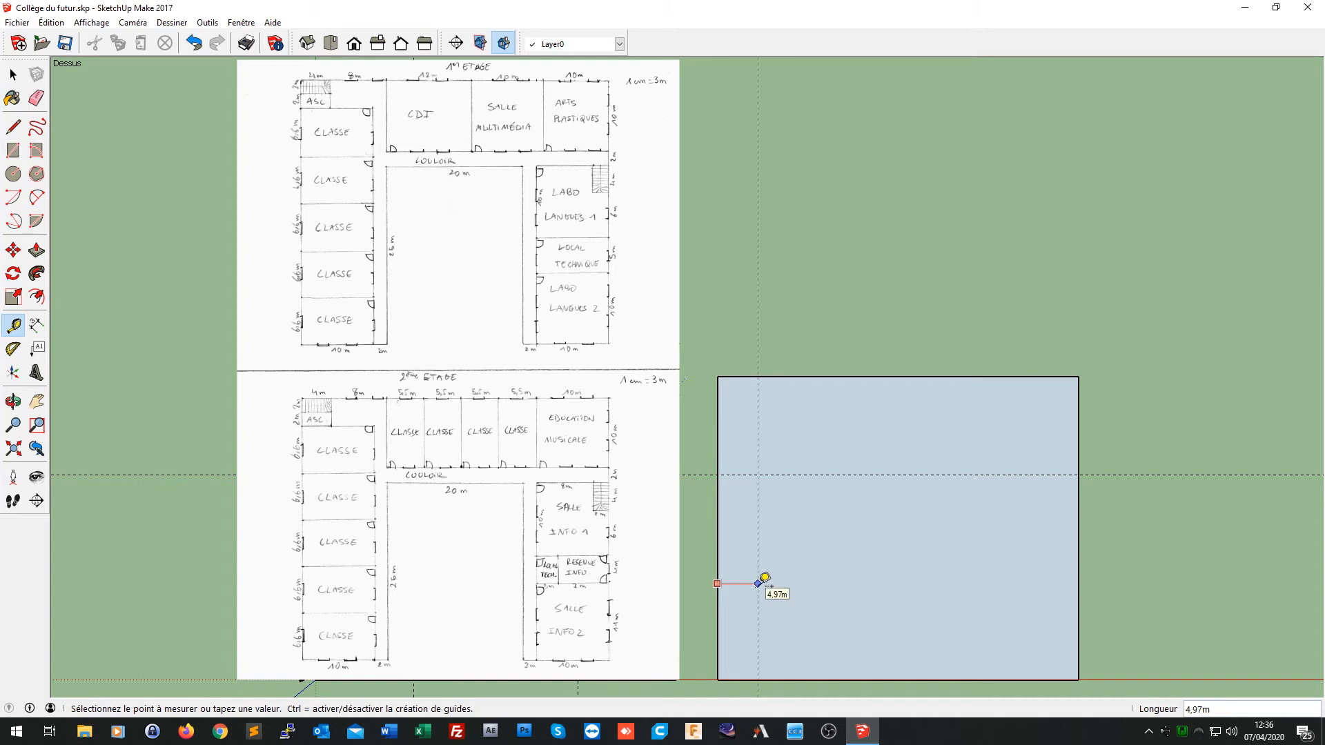
text(12)
key(Return)
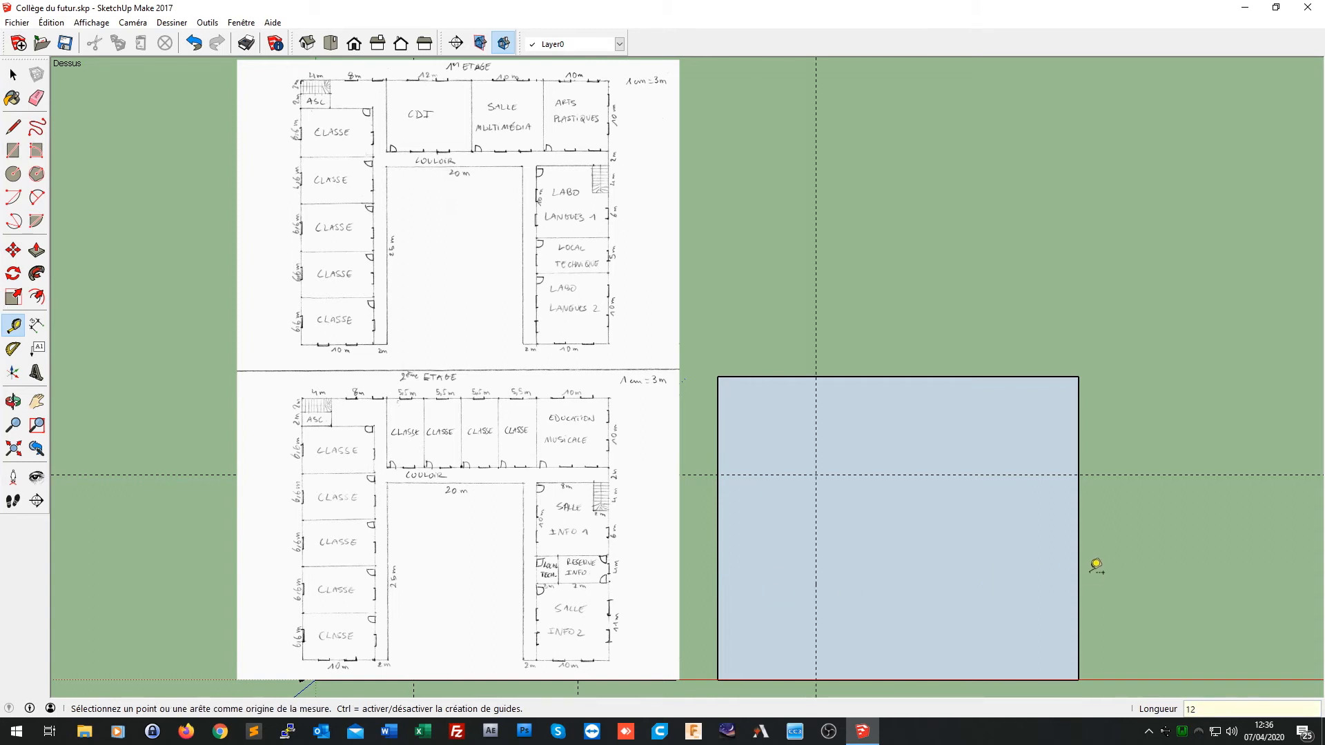
click(1078, 573)
text(12)
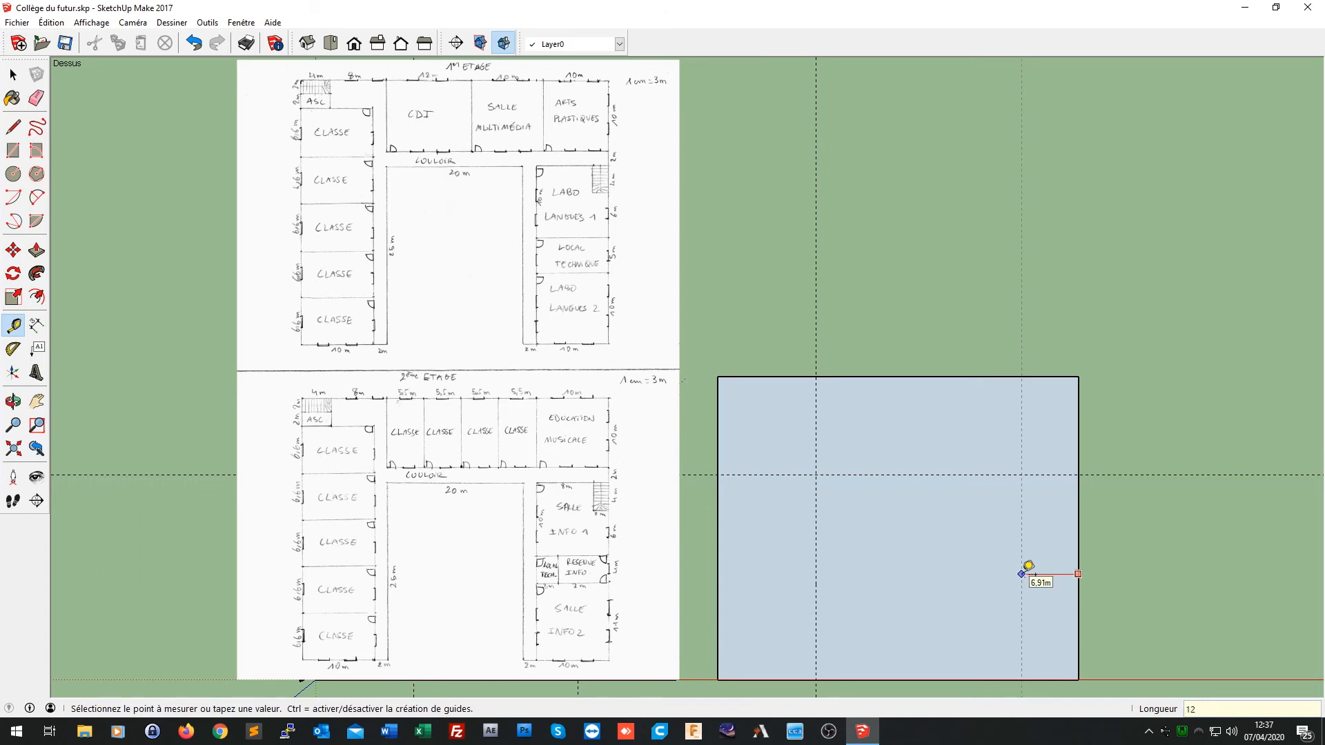
key(Return)
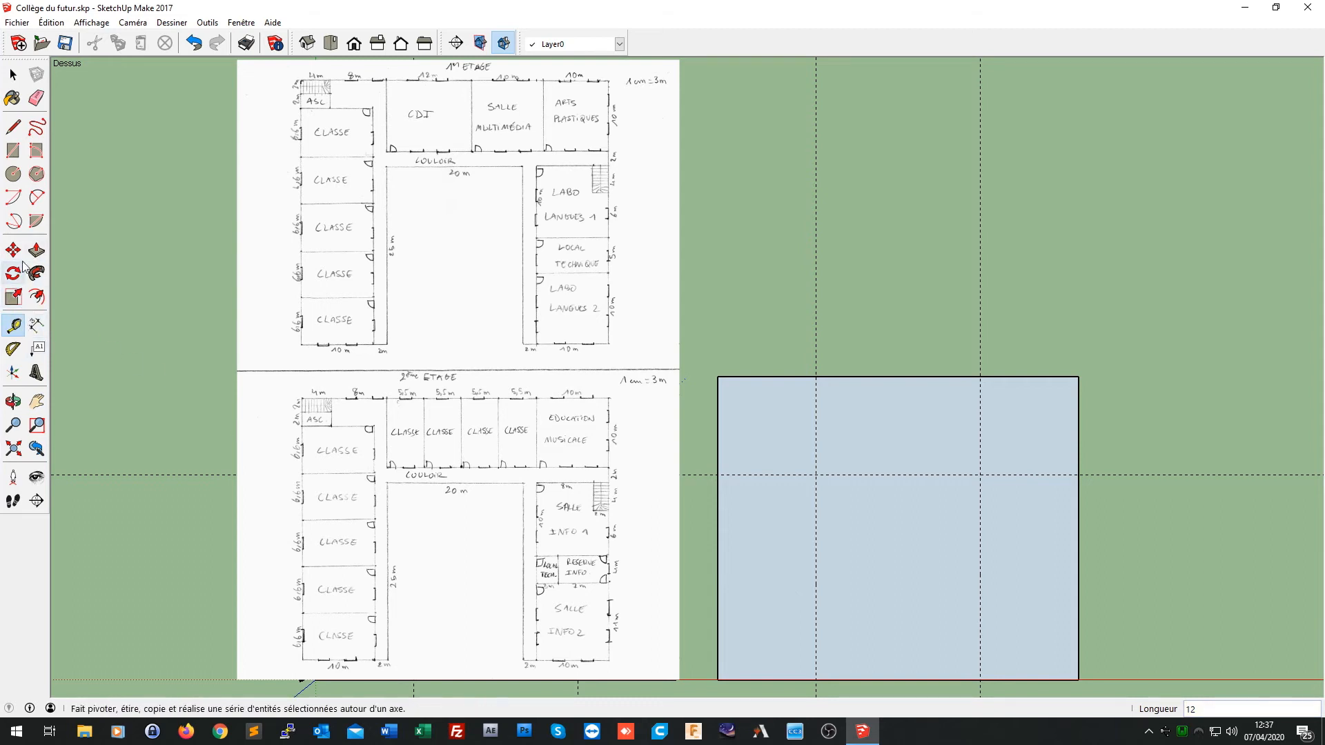
Step: Cut the courtyard into a U-shaped floor by drawing a 20 × 25 m rectangle between the guides and erasing its lower edge
click(13, 150)
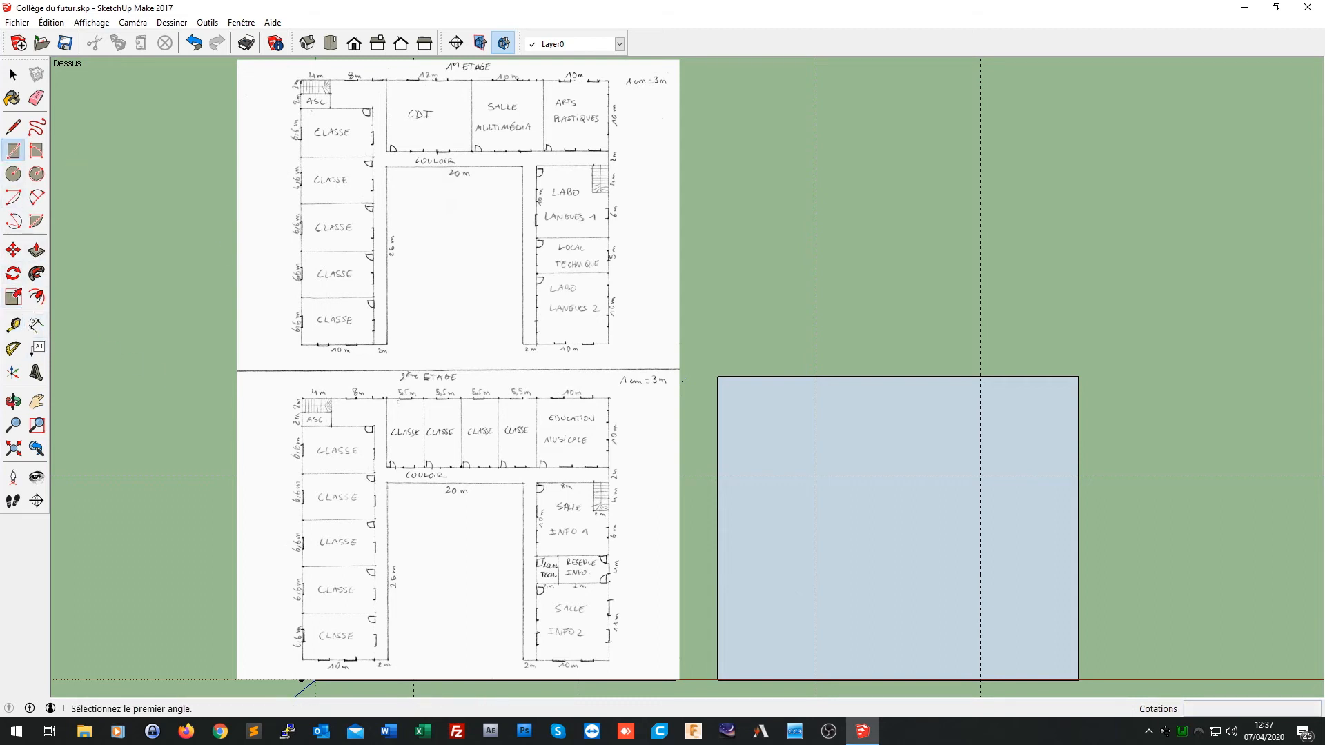
click(815, 680)
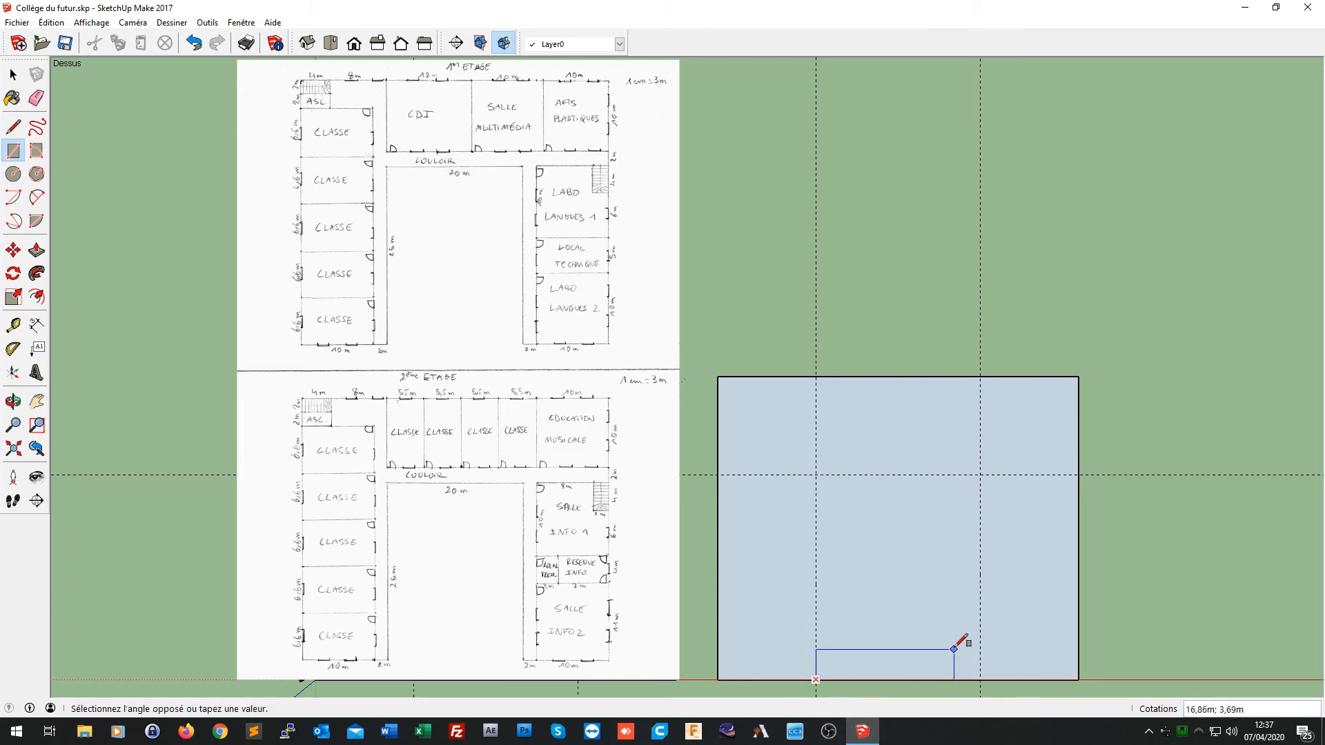
click(980, 475)
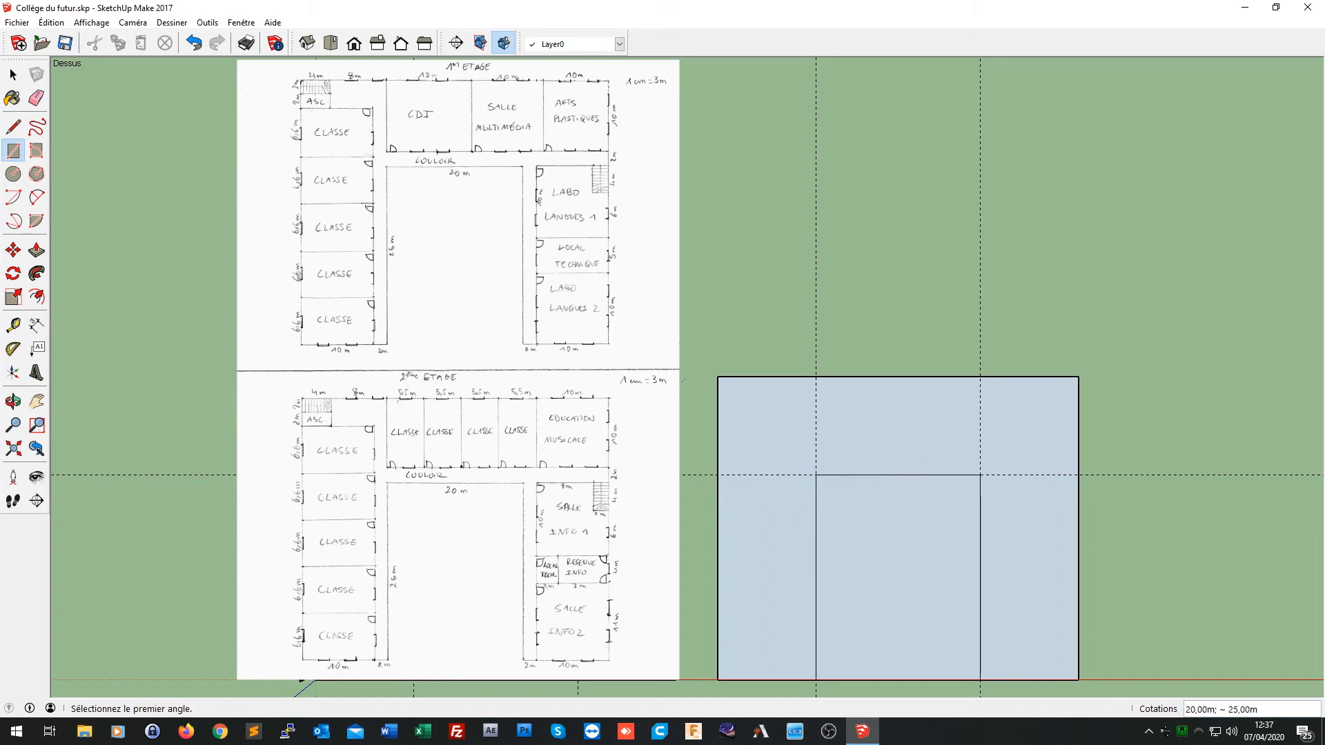
click(36, 98)
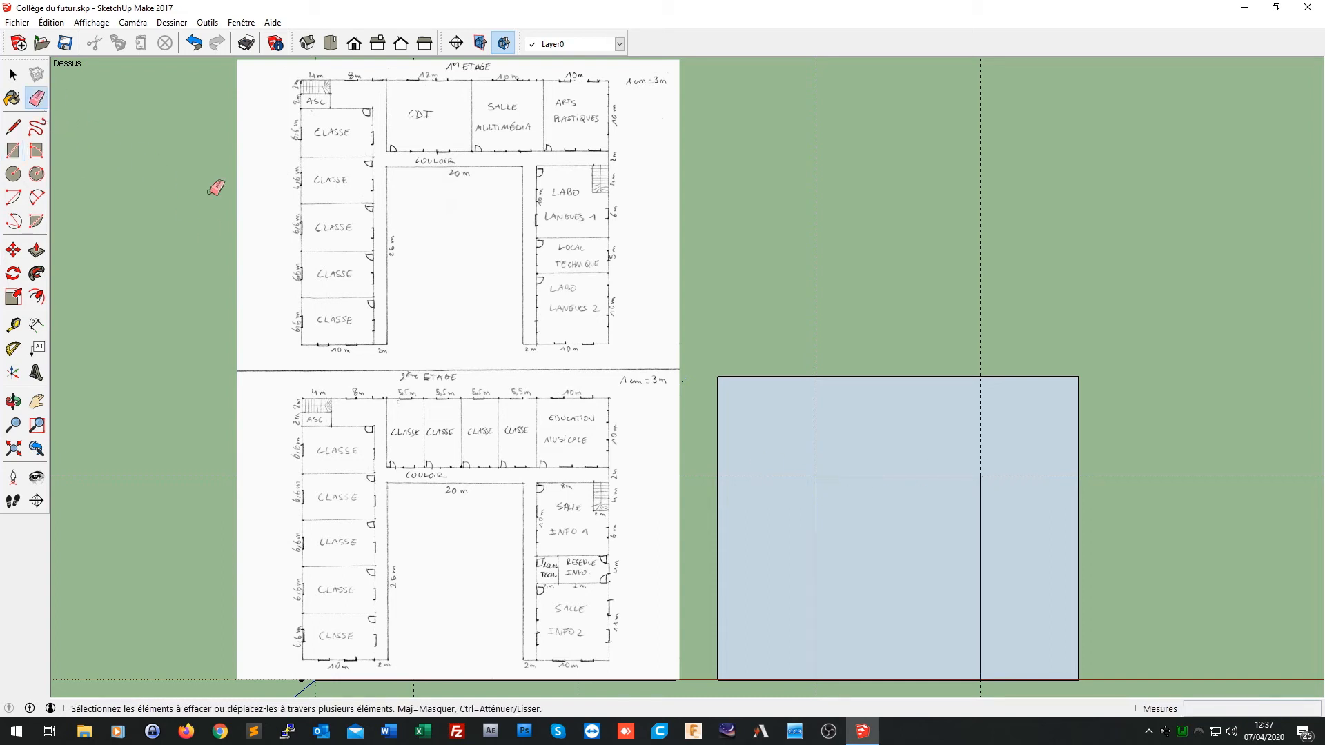
click(884, 681)
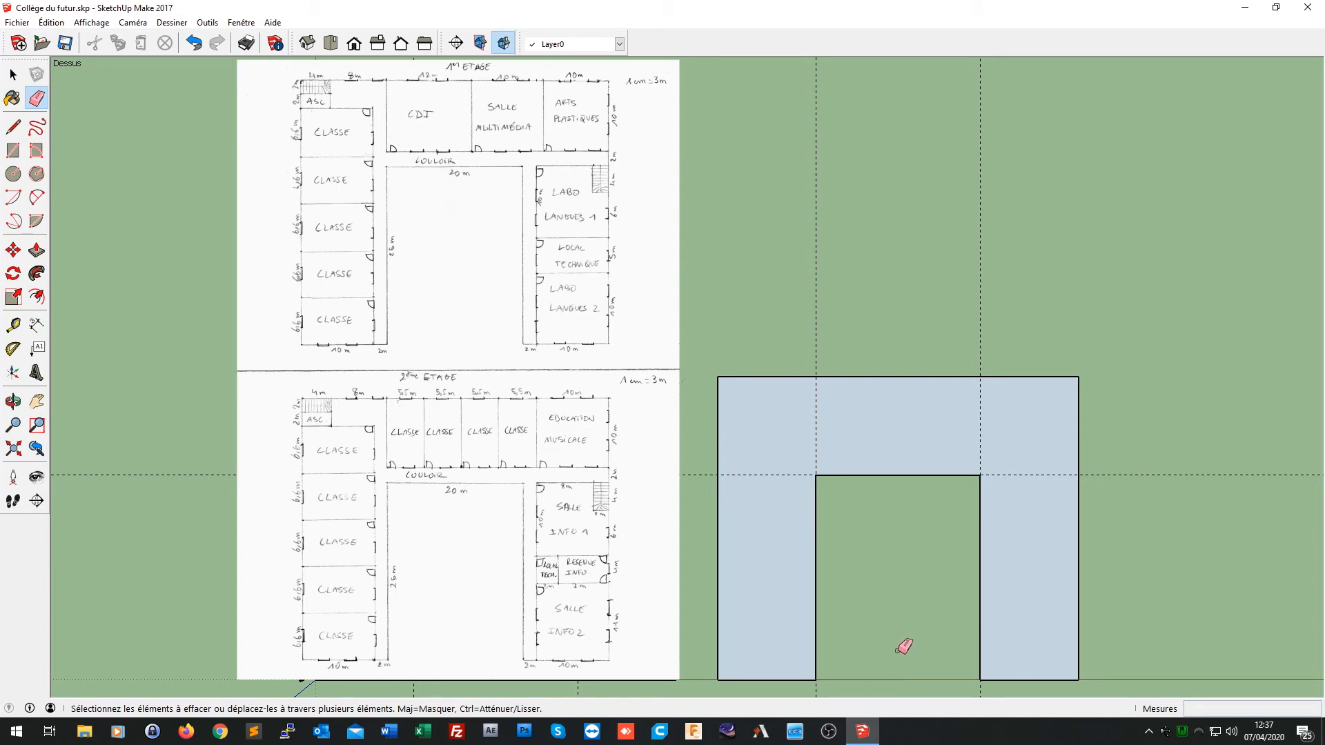
mouse_move(905, 645)
middle_down()
mouse_move(925, 591)
mouse_move(856, 257)
middle_up()
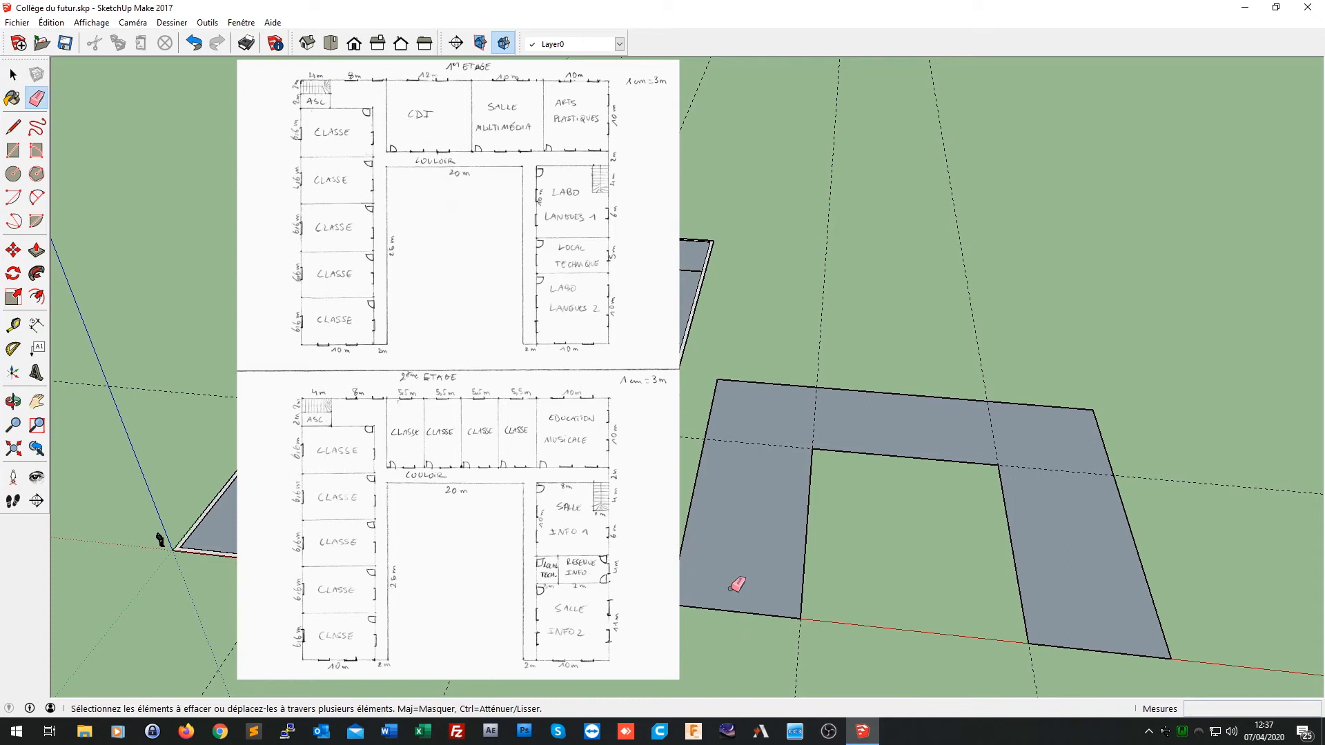
Step: Extrude the U-shaped floor upward by 0.5 m with Push/Pull
click(37, 250)
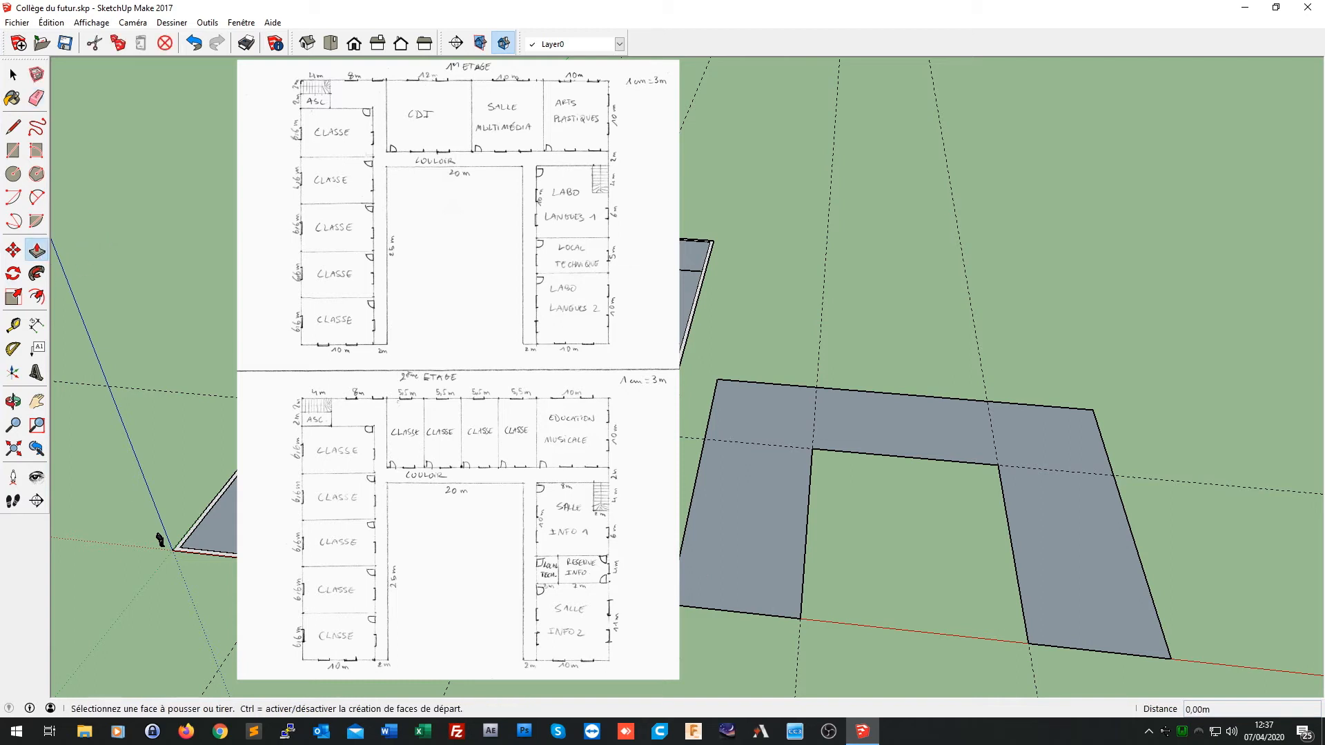
click(751, 588)
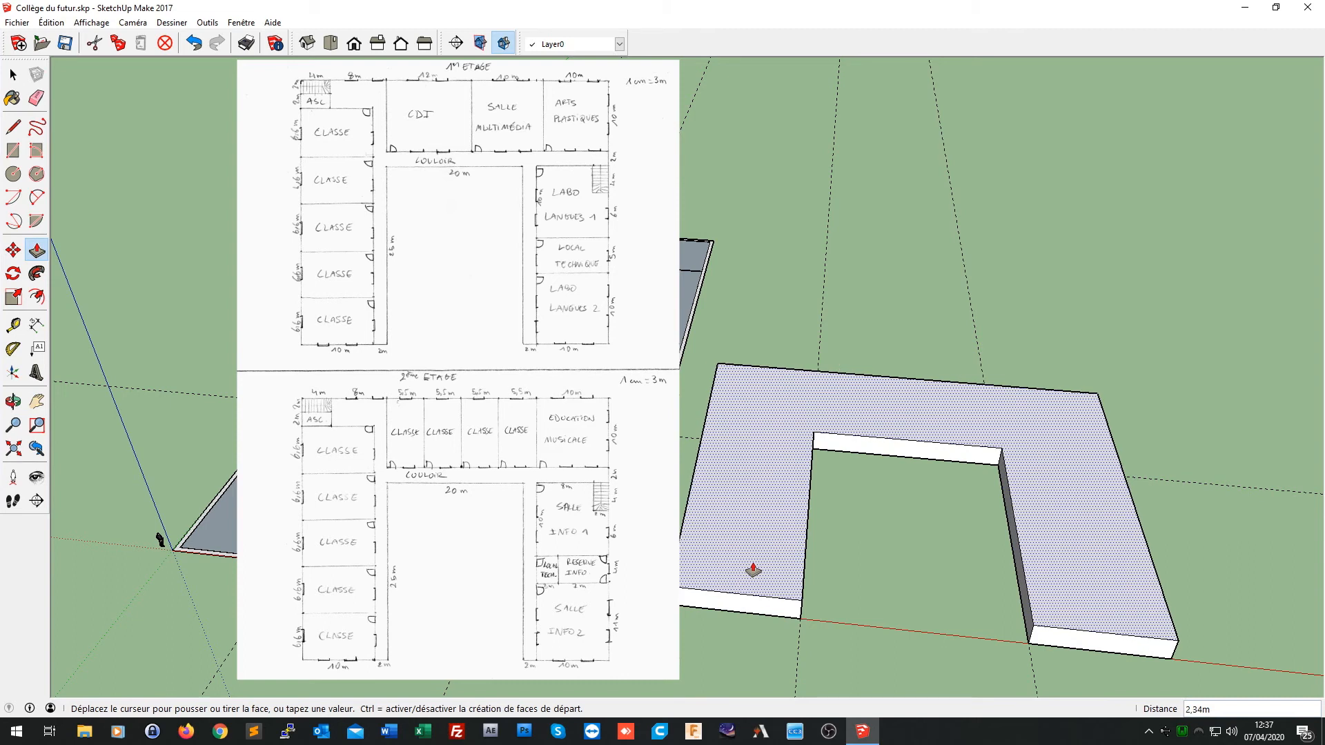
text(,5)
key(Return)
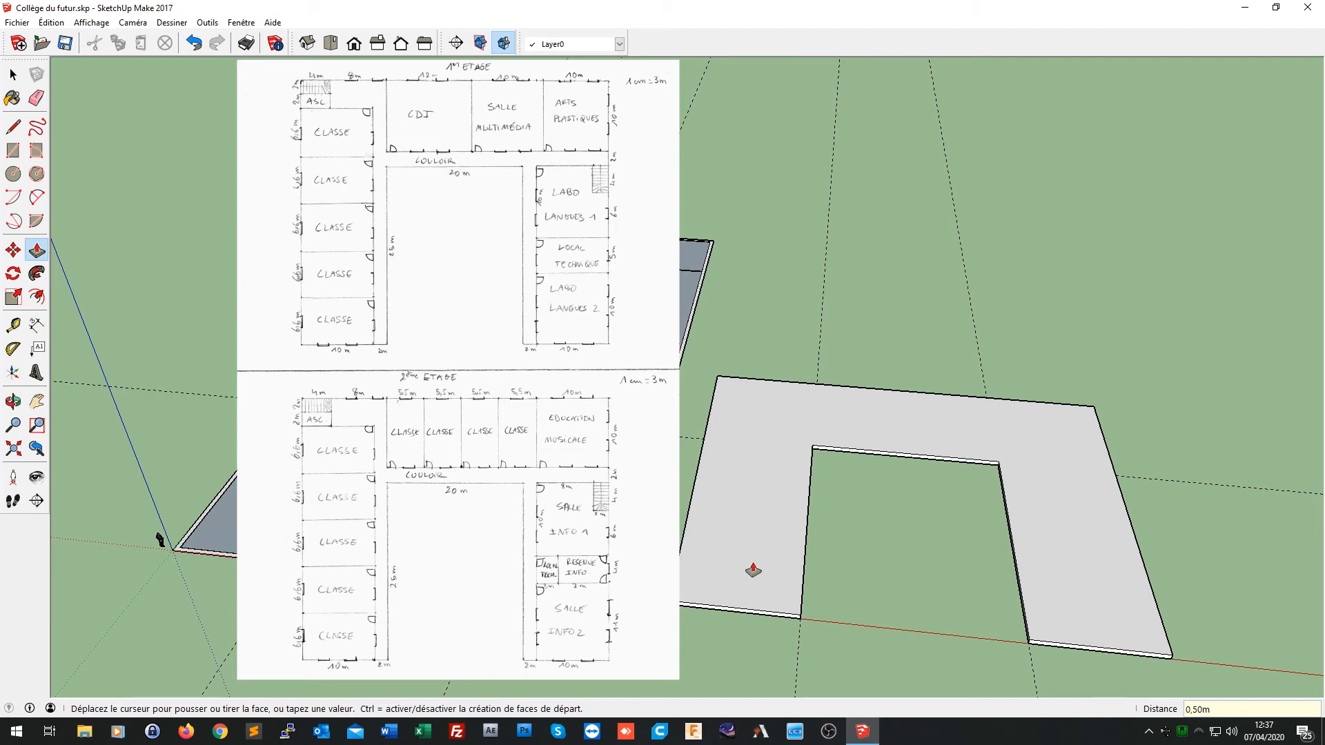
Step: In top view, offset the U-shaped slab's outline 0.5 m inward to mark the outer walls
click(331, 43)
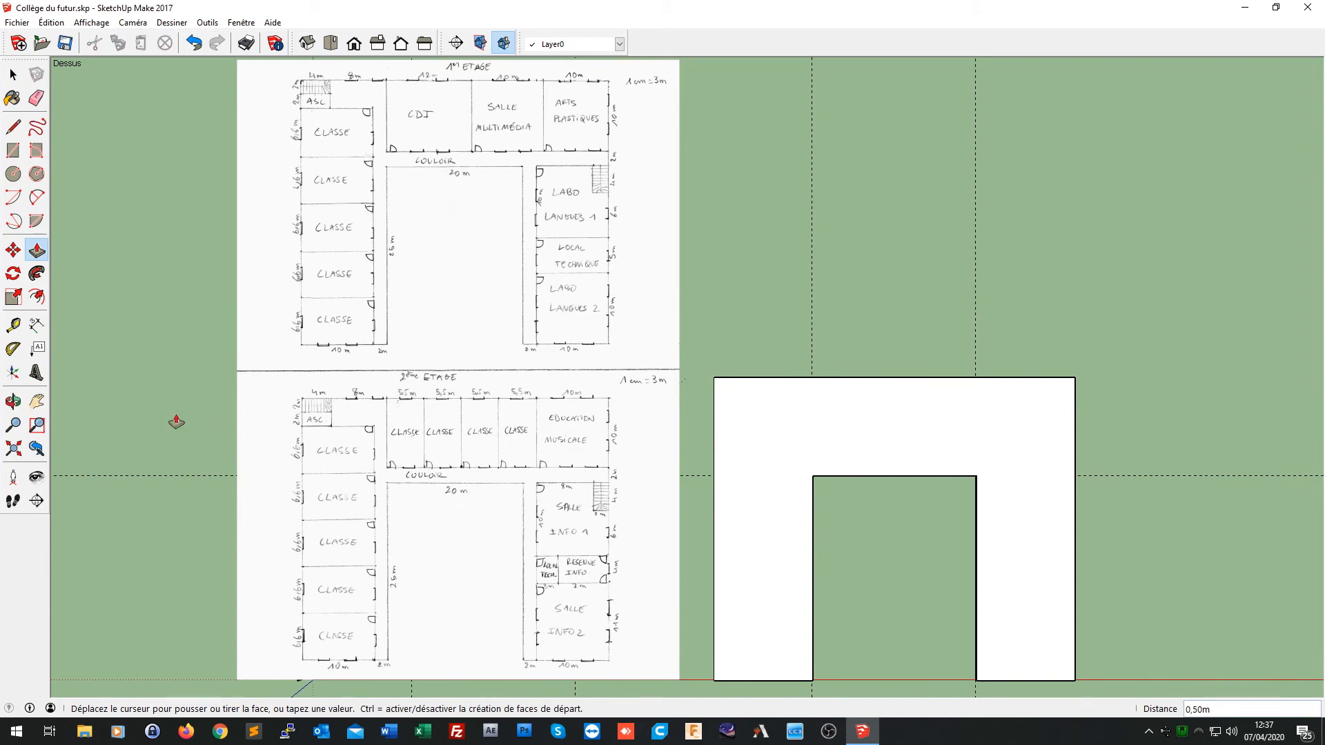
click(37, 297)
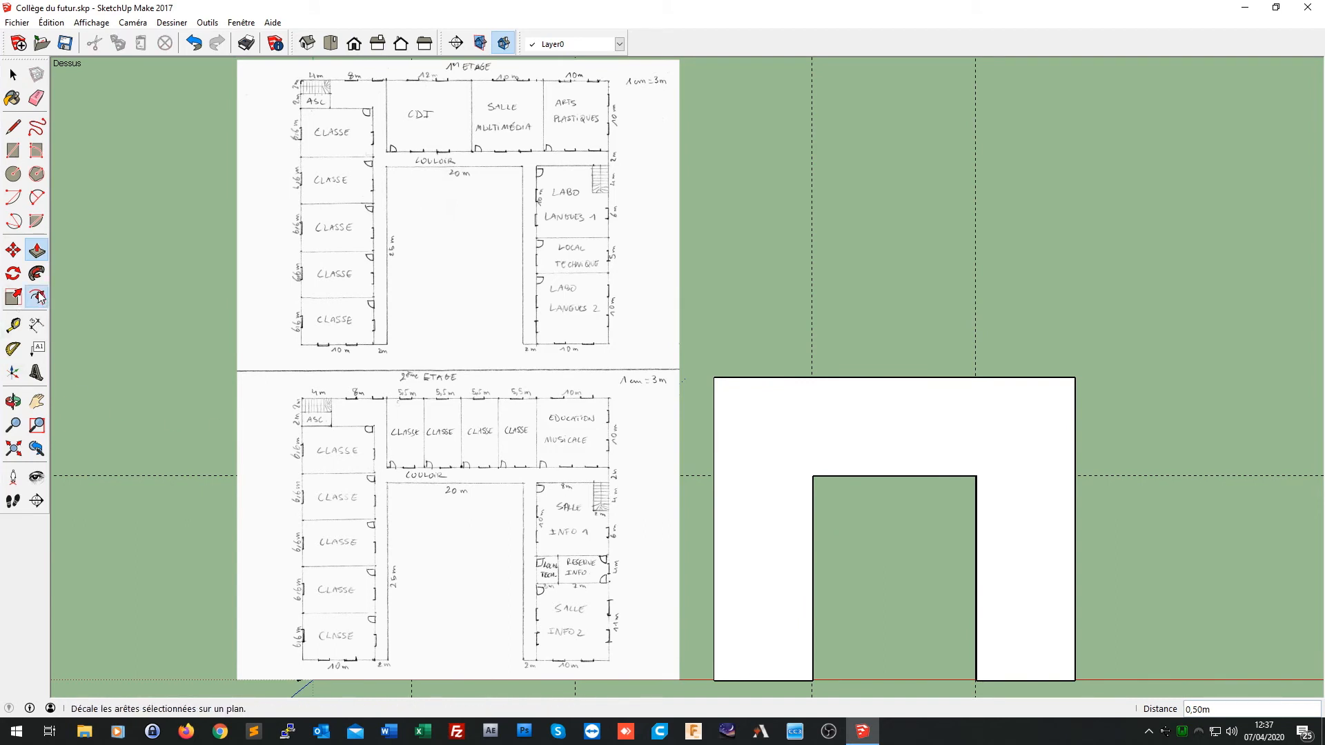
click(783, 498)
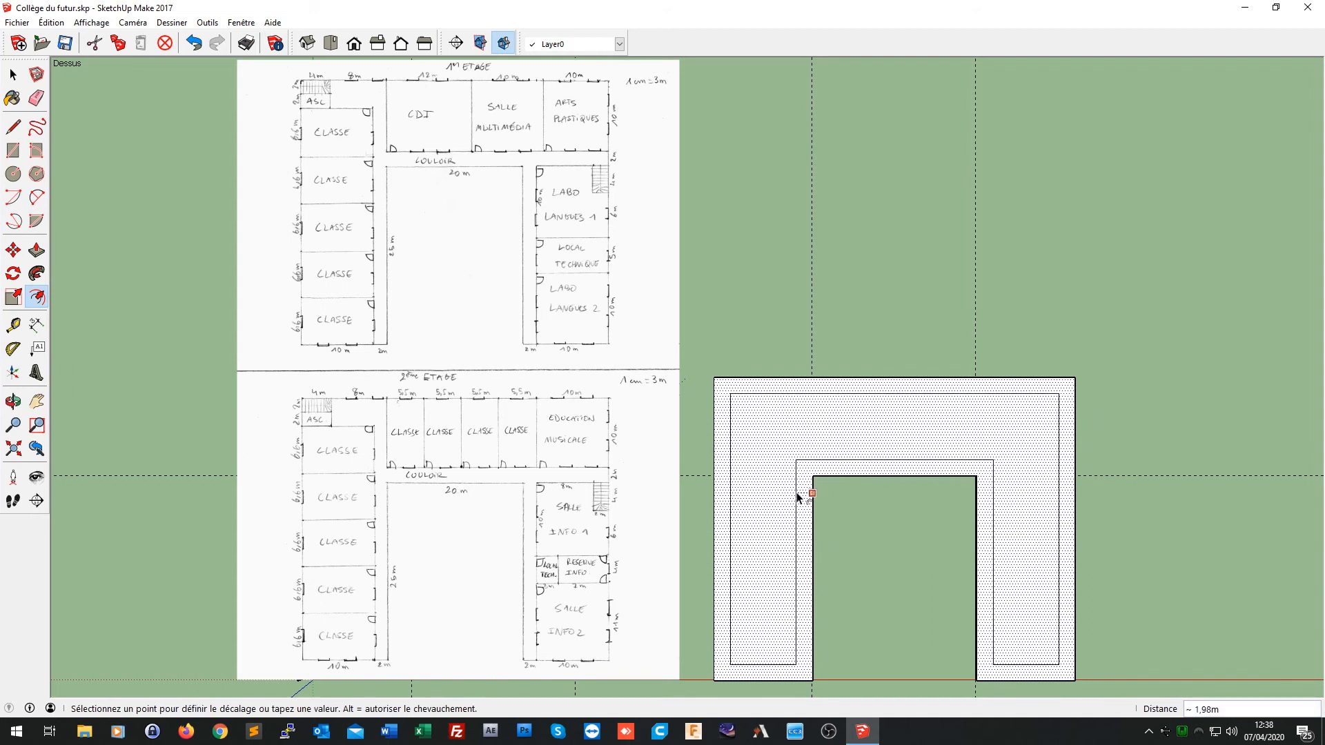
text(,5)
key(Return)
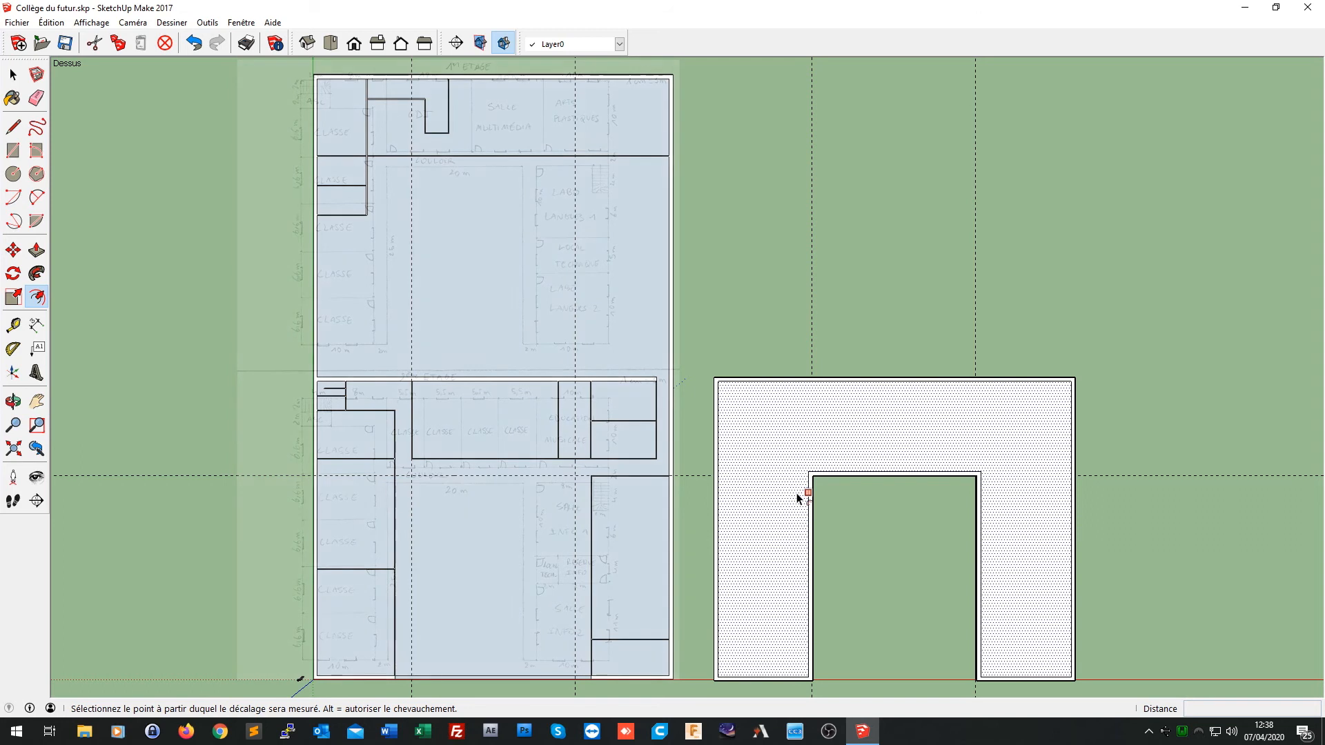
key(Escape)
Step: Draw a 12 × 6.6 m classroom rectangle from the lower-left corner of the U-shaped floor, across its left wing
scroll(744, 685, up, 2)
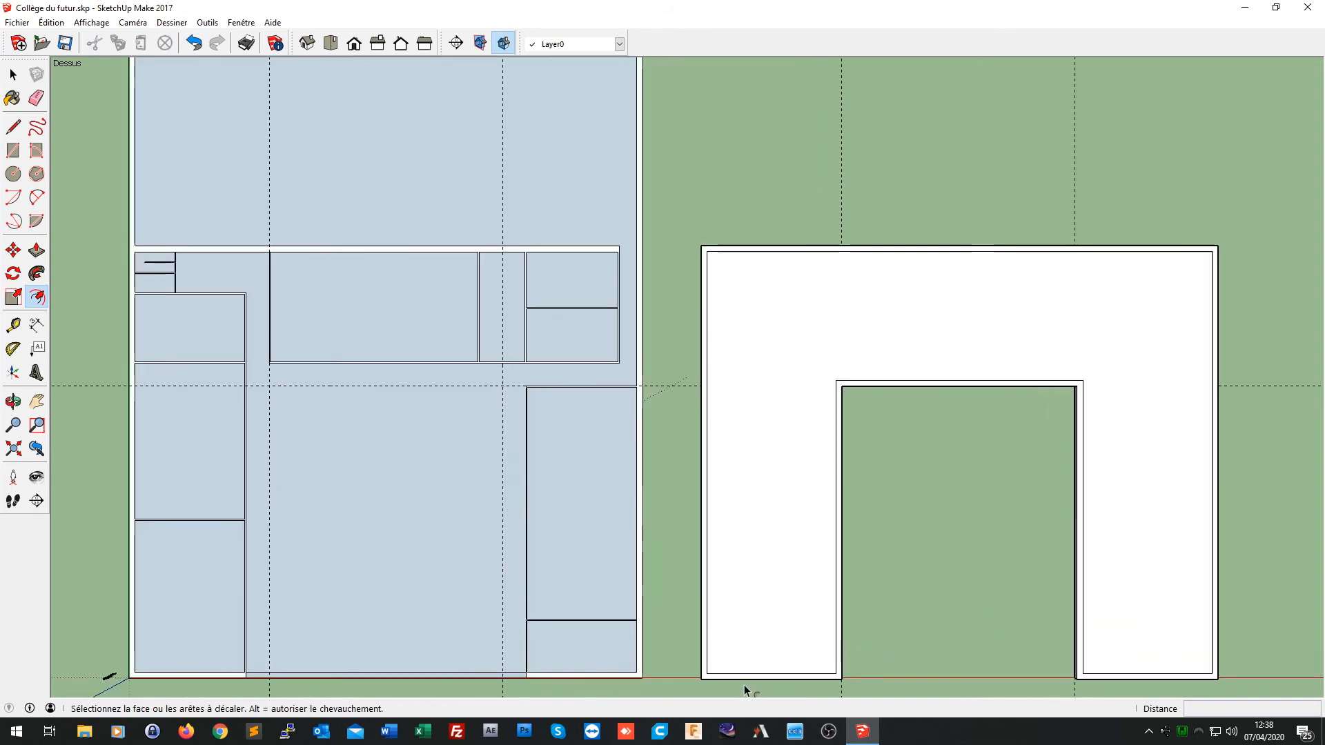
scroll(743, 688, up, 4)
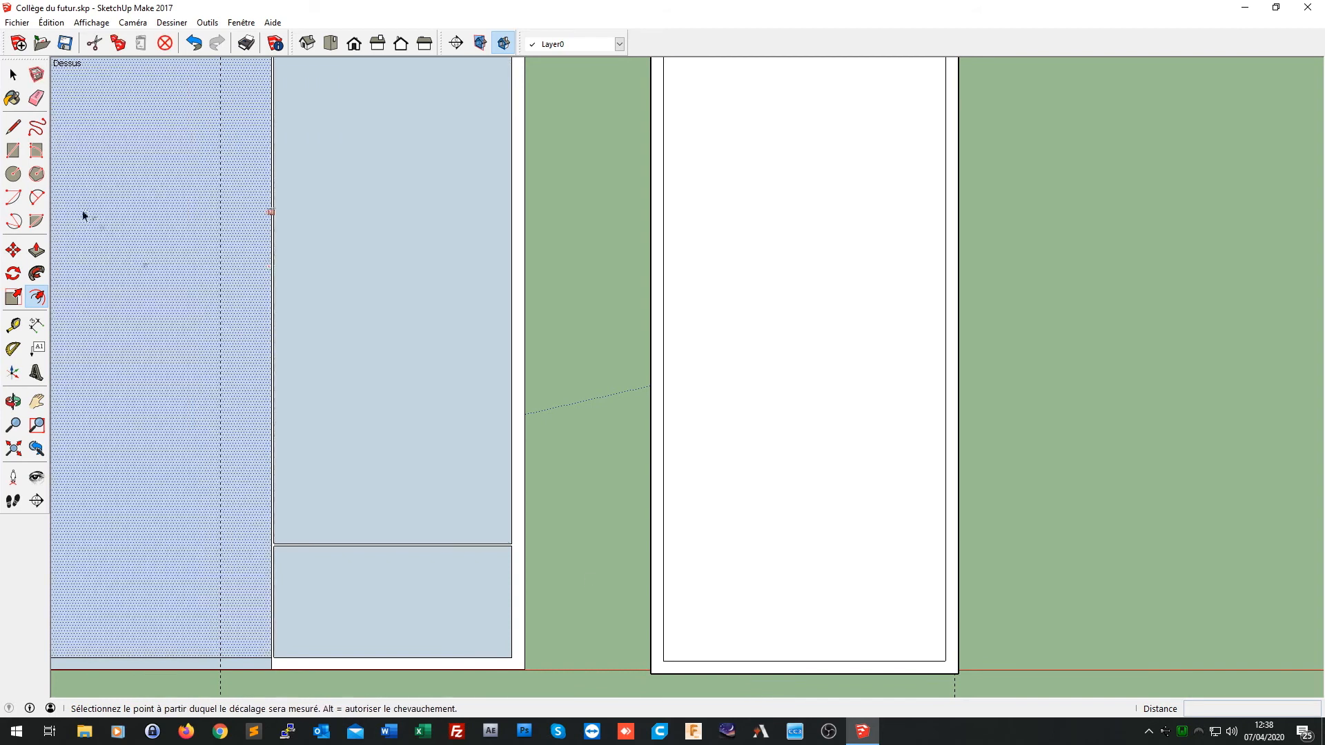
click(10, 154)
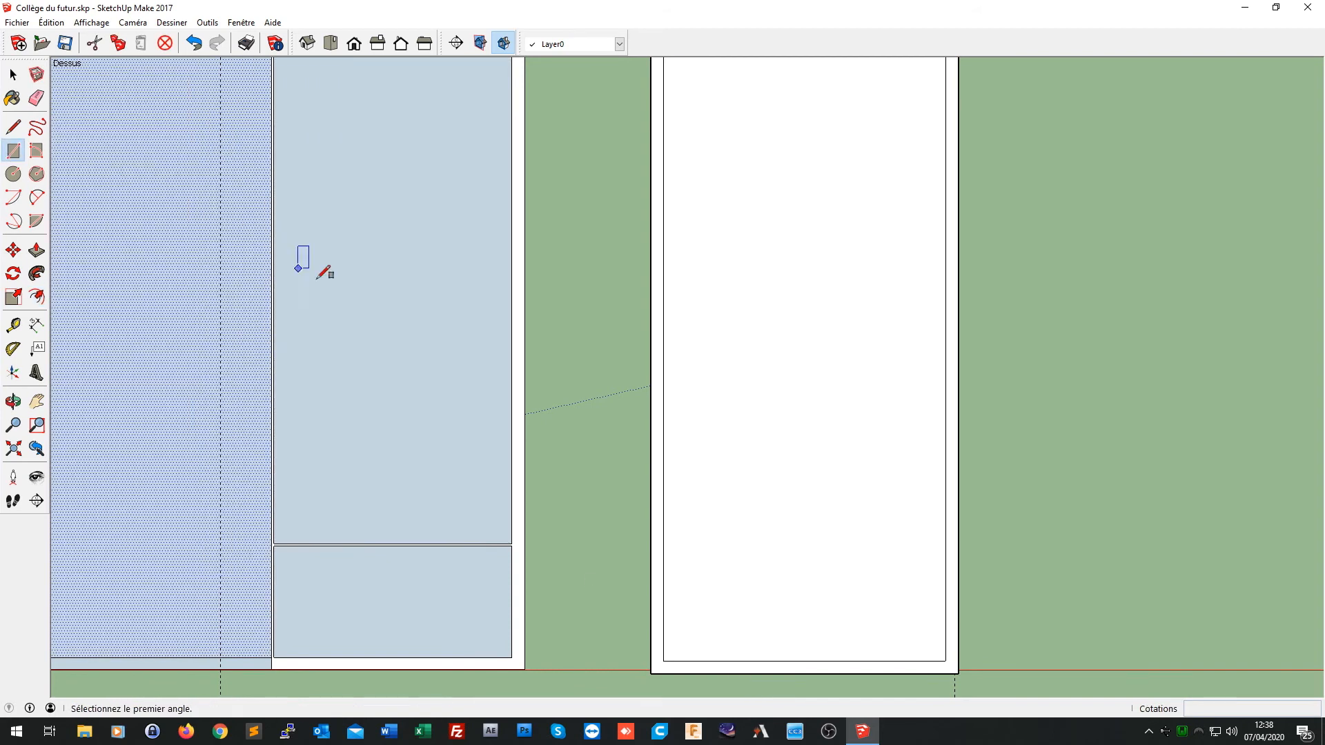
click(651, 672)
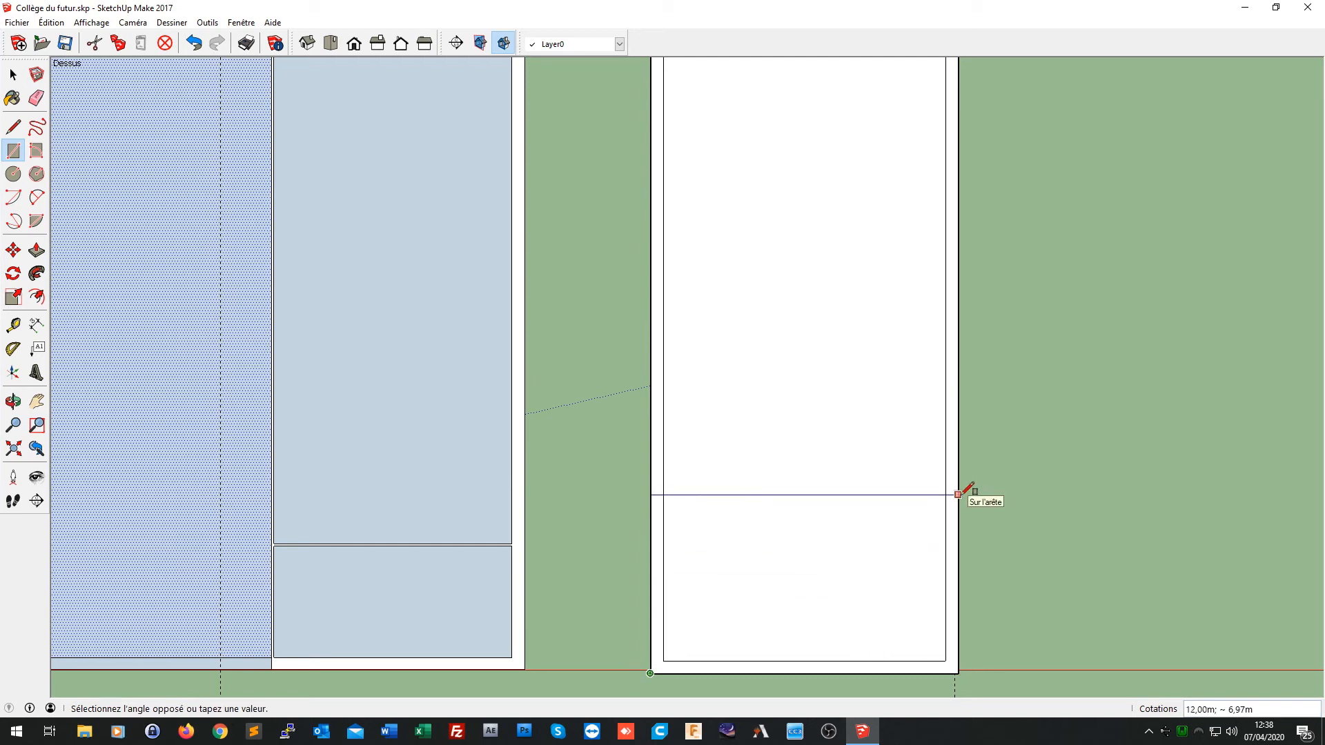
text(;6,6)
key(Return)
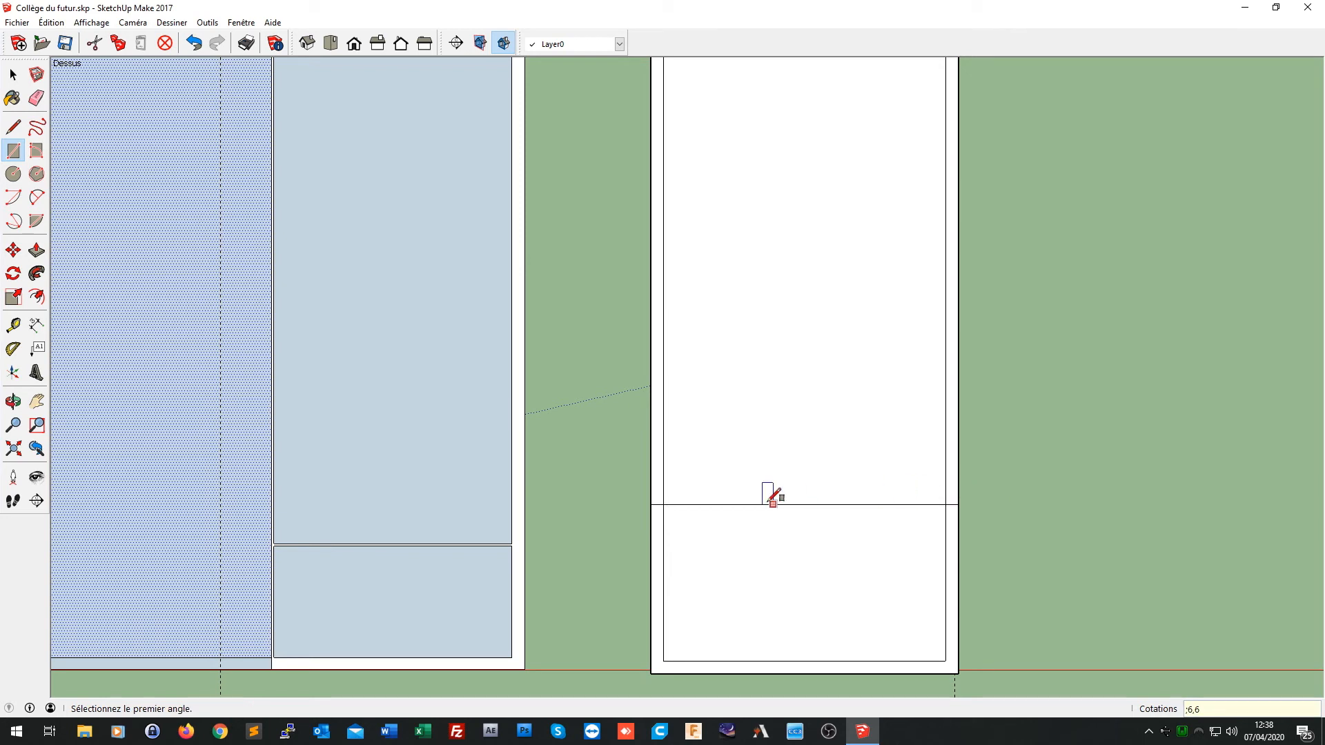
Step: Stack two more 12 × 6.6 m classroom rectangles above the first one in the left wing
click(650, 504)
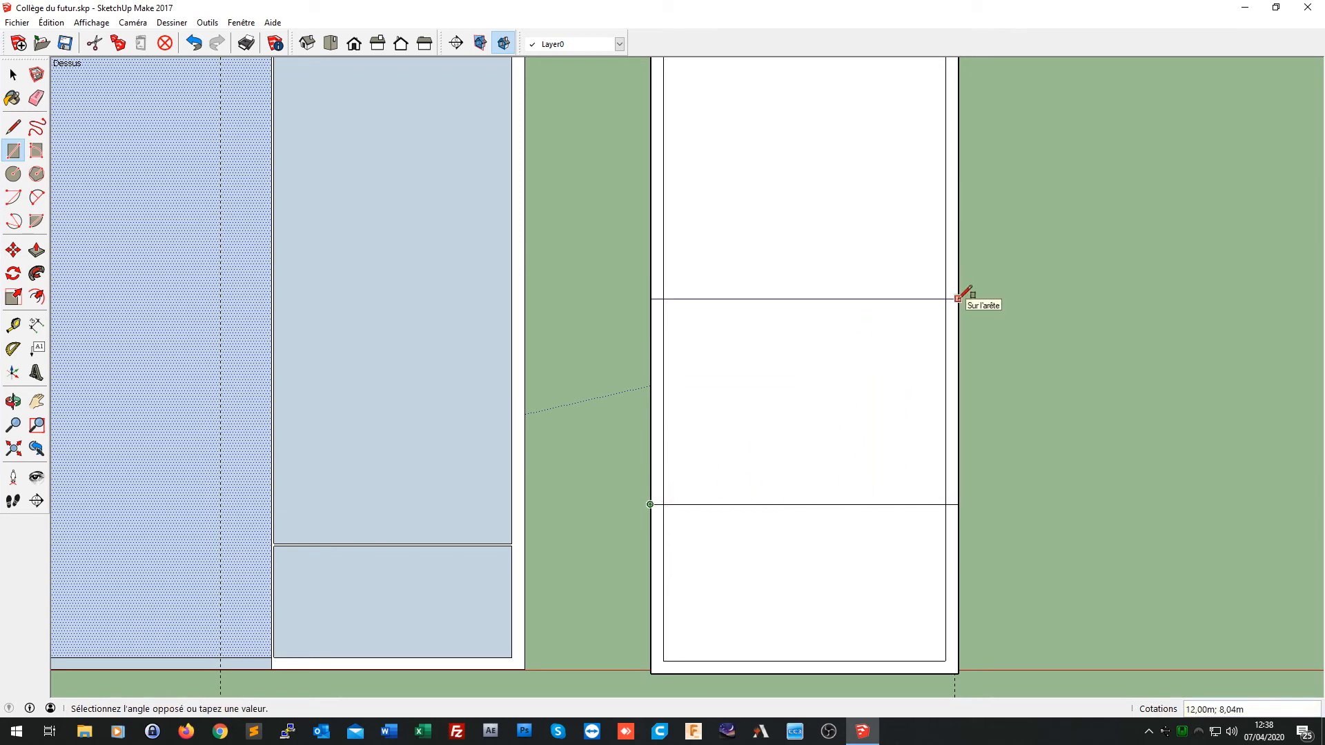
text(;6,6)
key(Return)
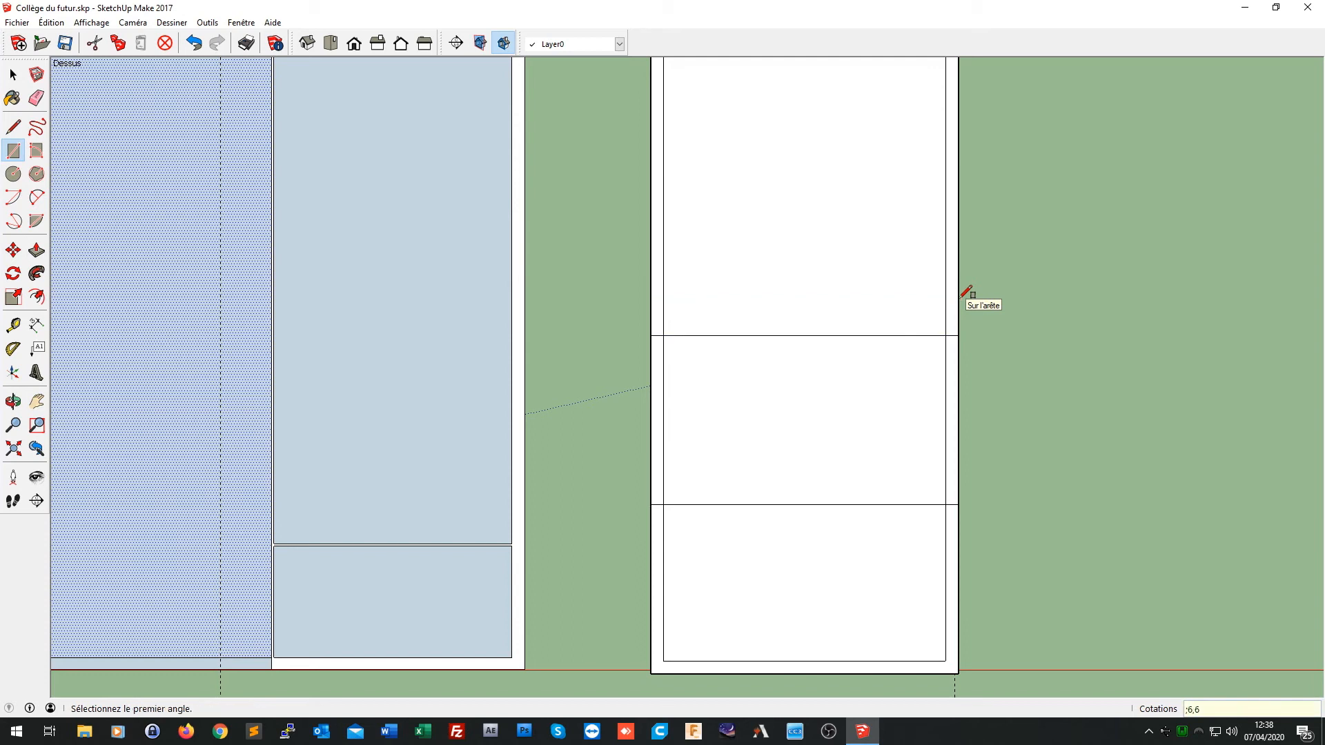
click(650, 336)
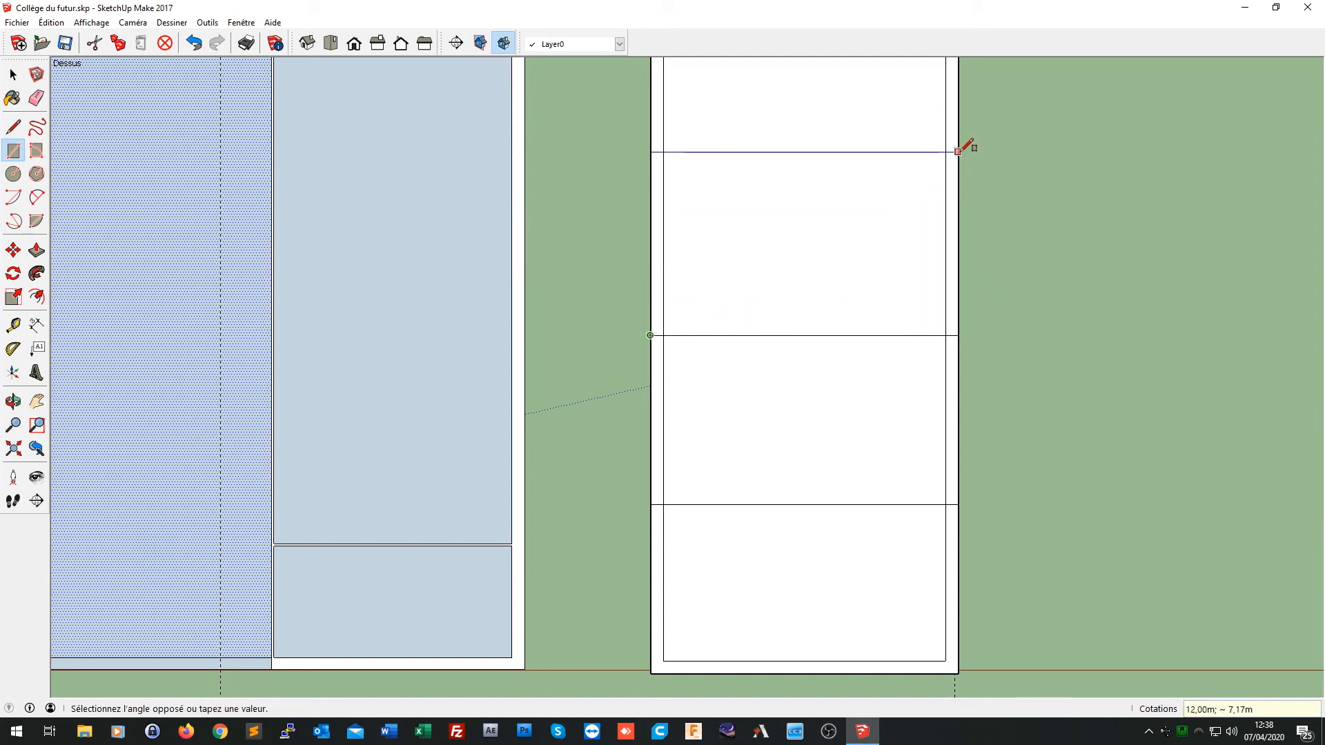
text(;6,)
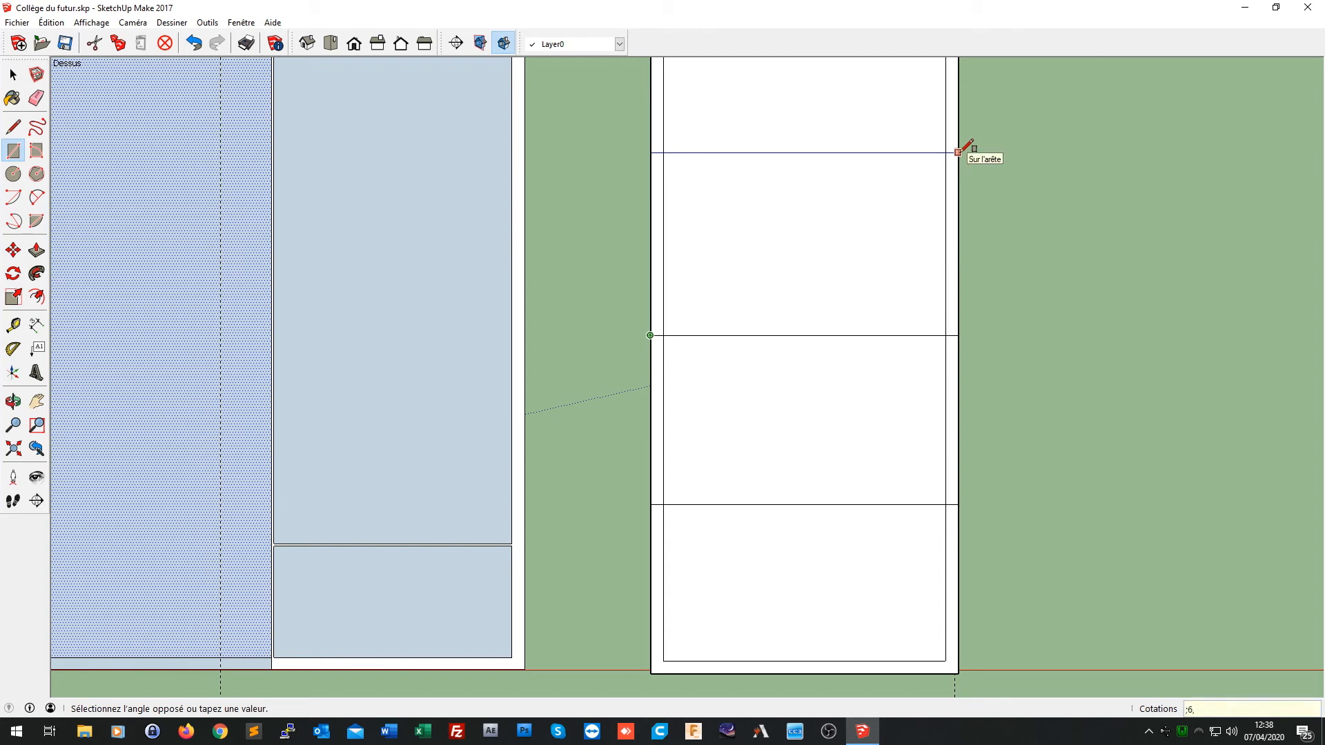
text(6)
key(Return)
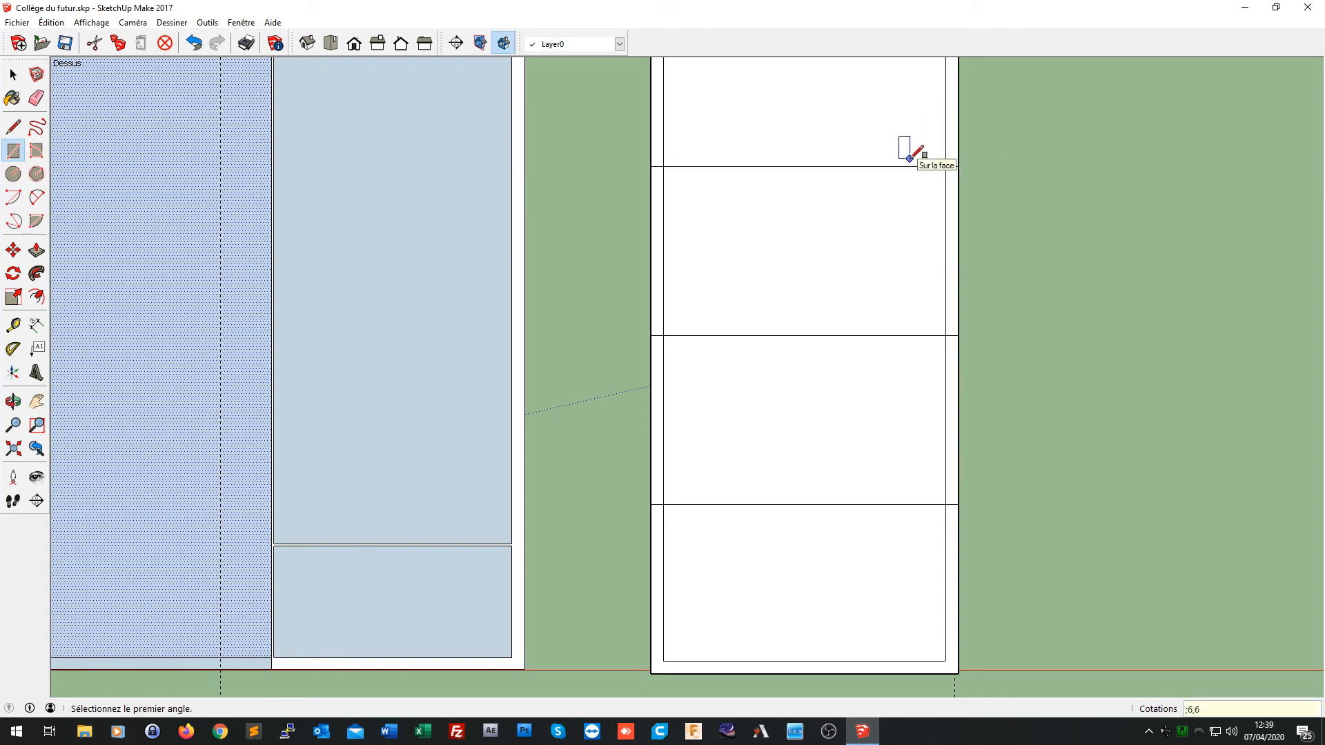
Step: Add the fourth and fifth 12 × 6.6 m classroom rectangles above the others, continuing past the courtyard's upper edge
shift+middle_drag(957, 152, 894, 616)
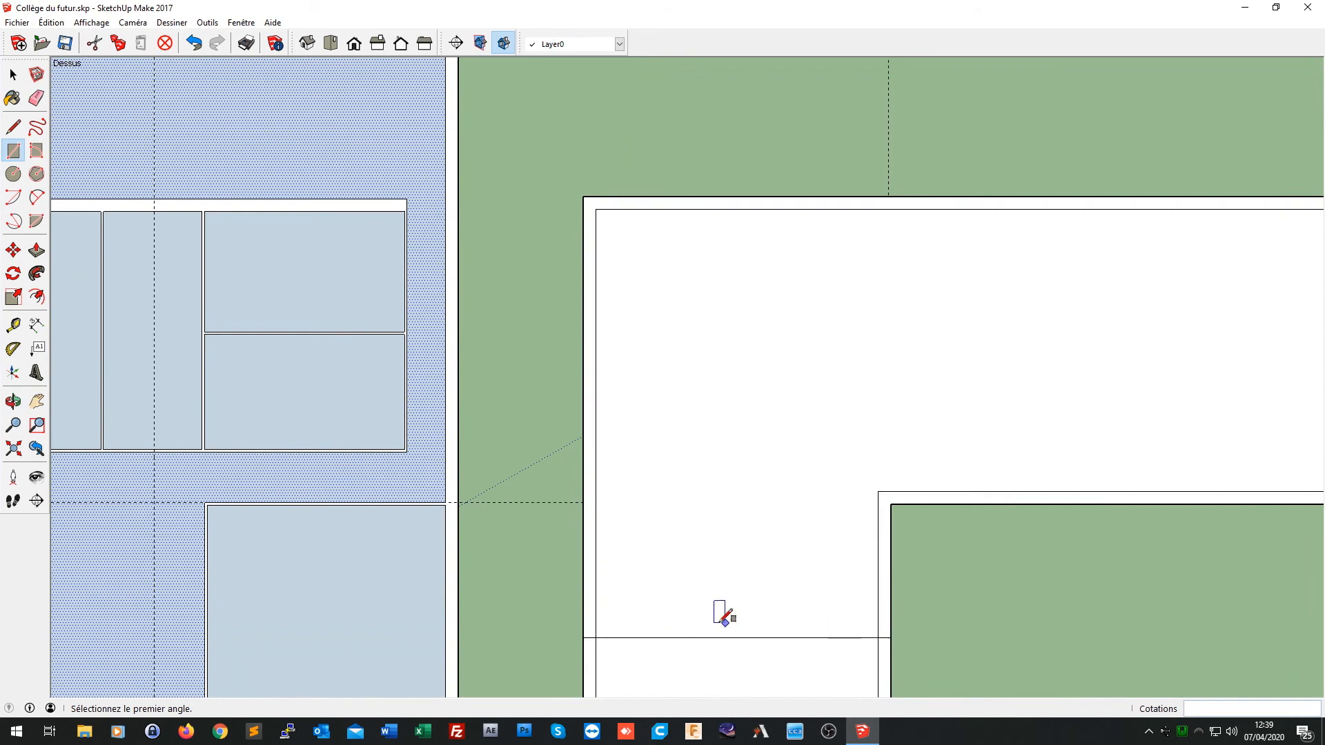
click(582, 637)
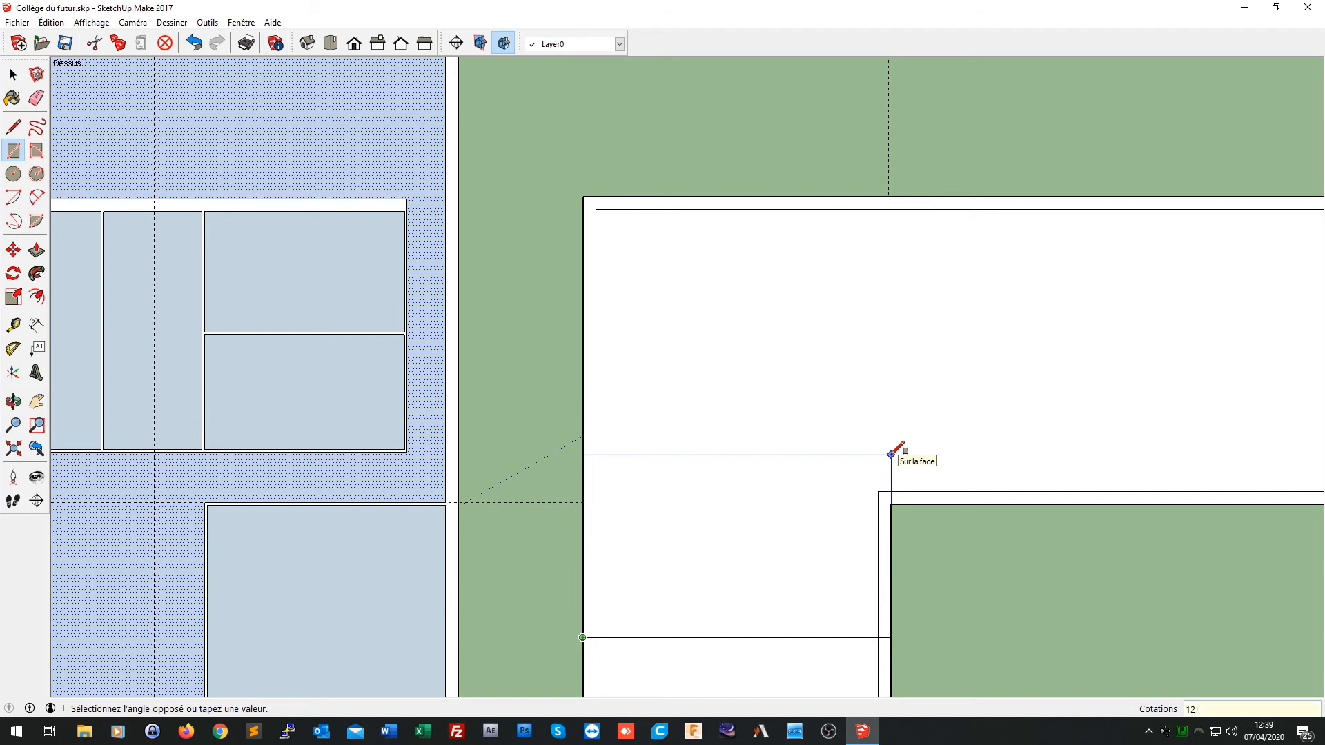
text(6,6)
key(Return)
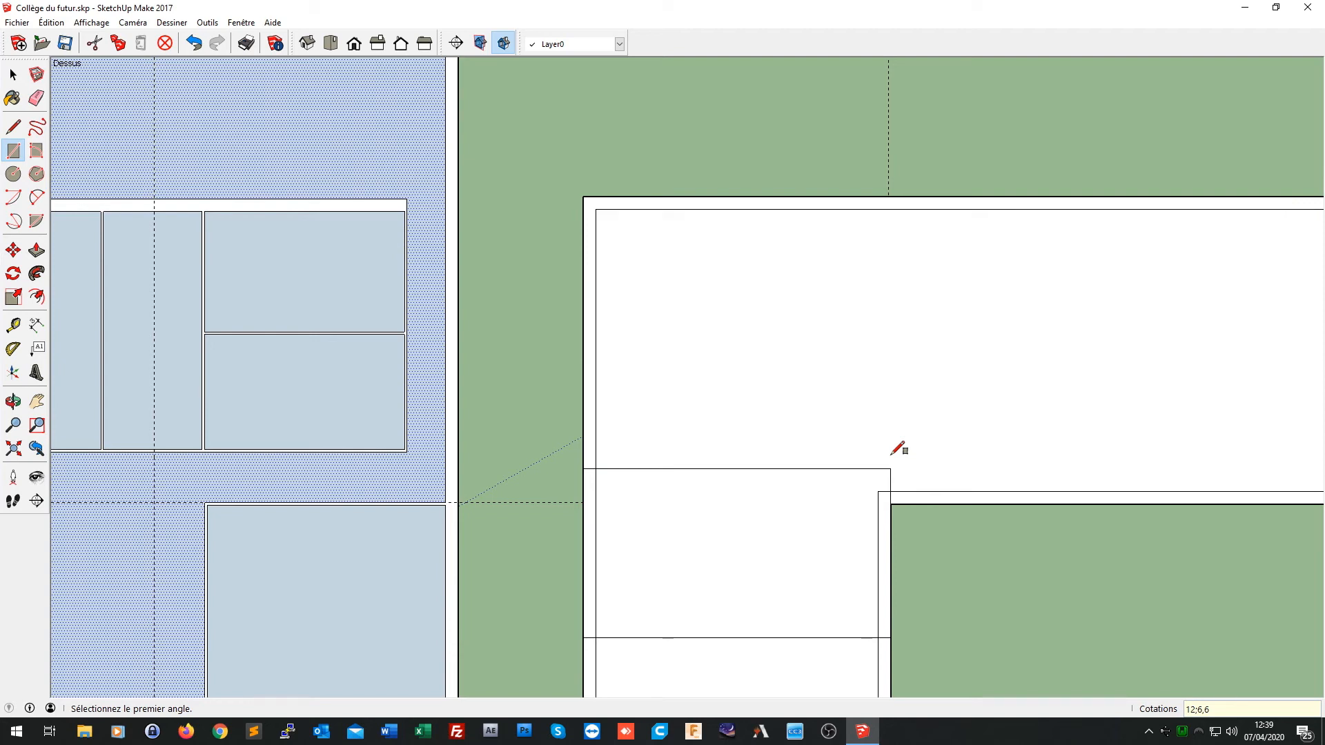
click(583, 469)
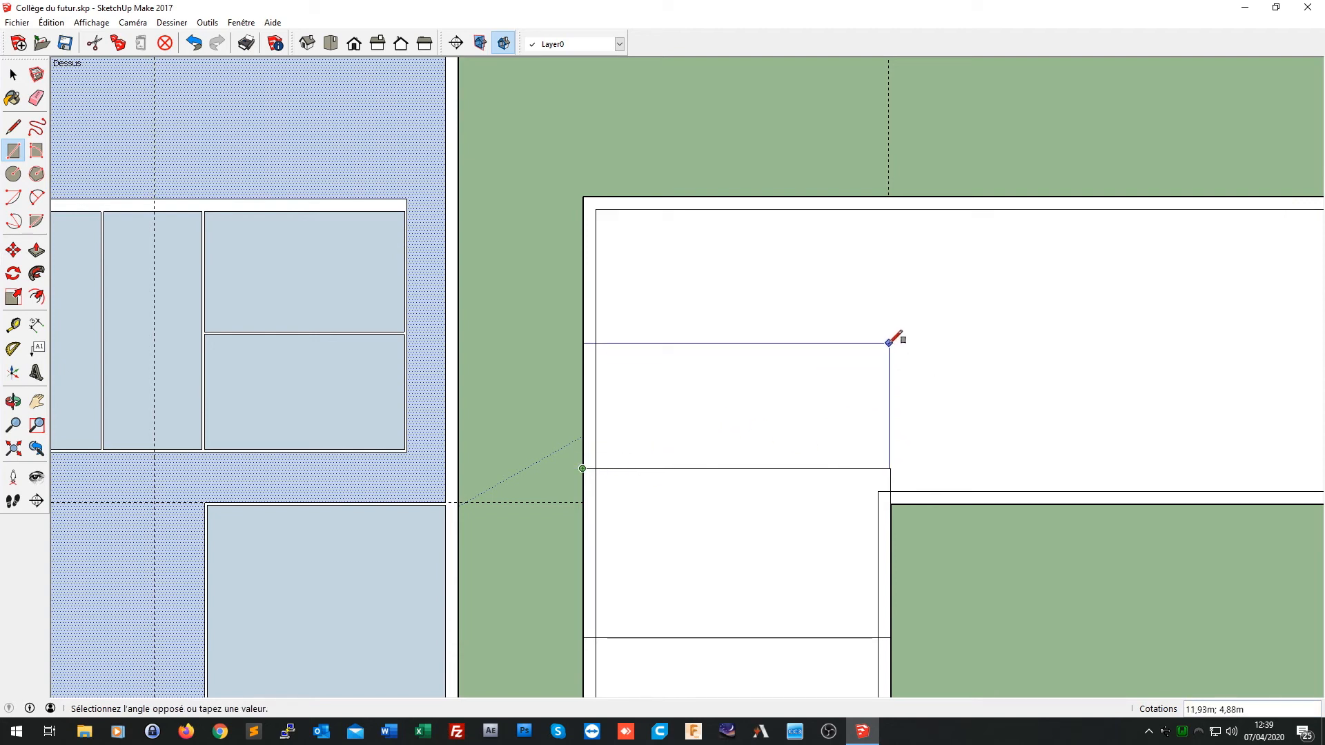
text(12)
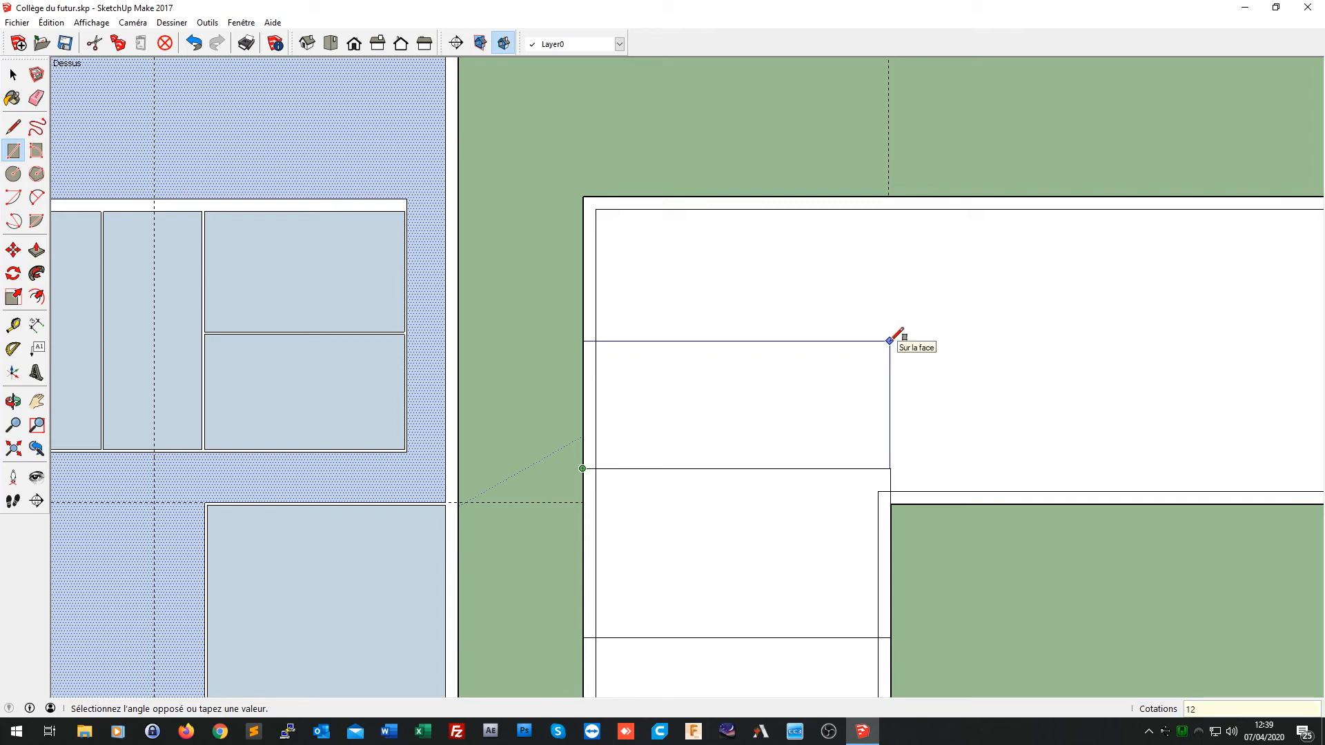
text(;6,6)
key(Return)
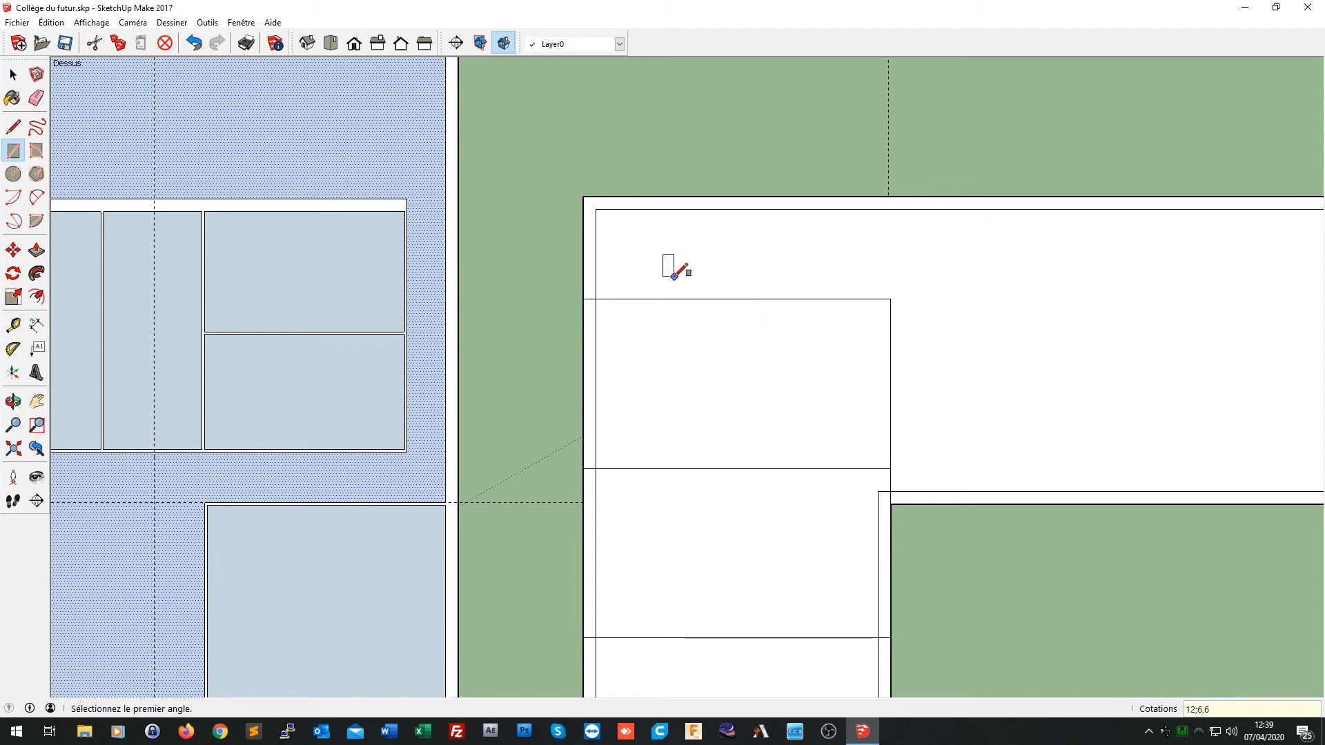
Step: Draw a 4 × 4 m stair and lift rectangle in the floor's upper-left corner, above the classrooms
click(583, 196)
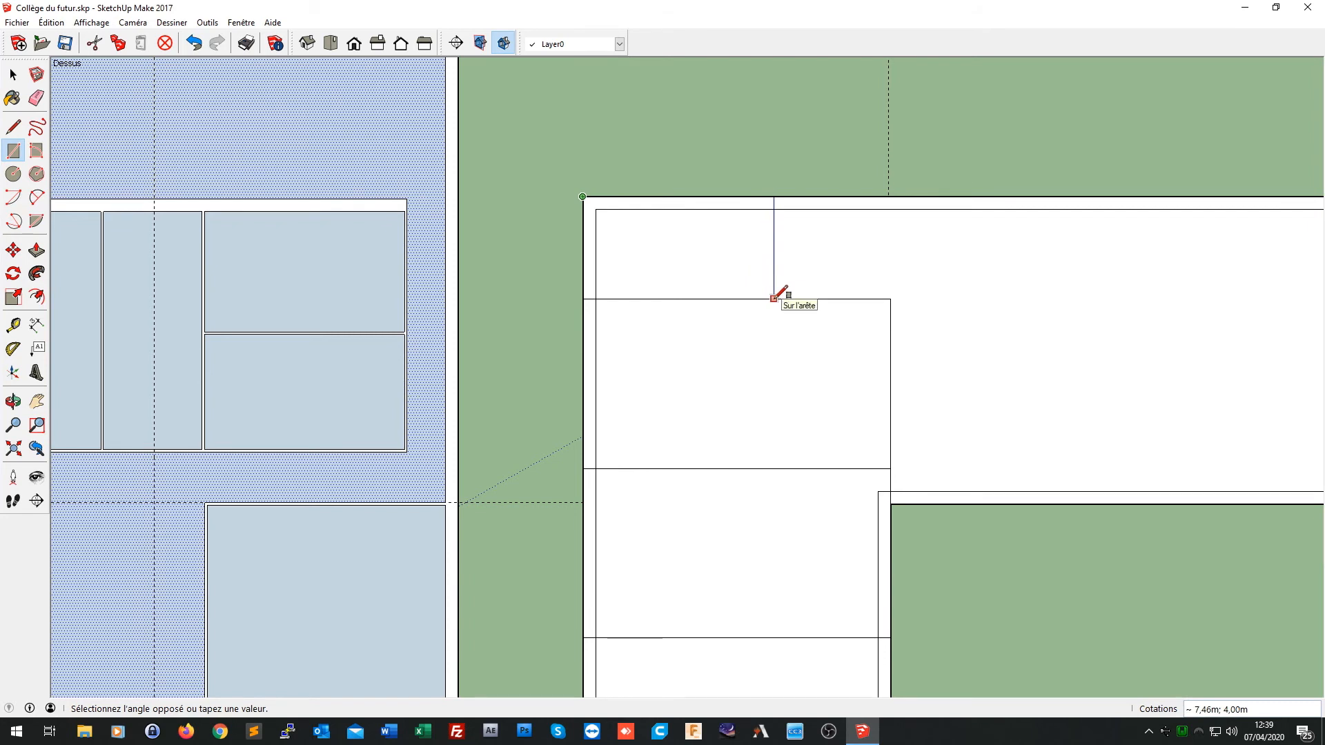
text(4)
key(Return)
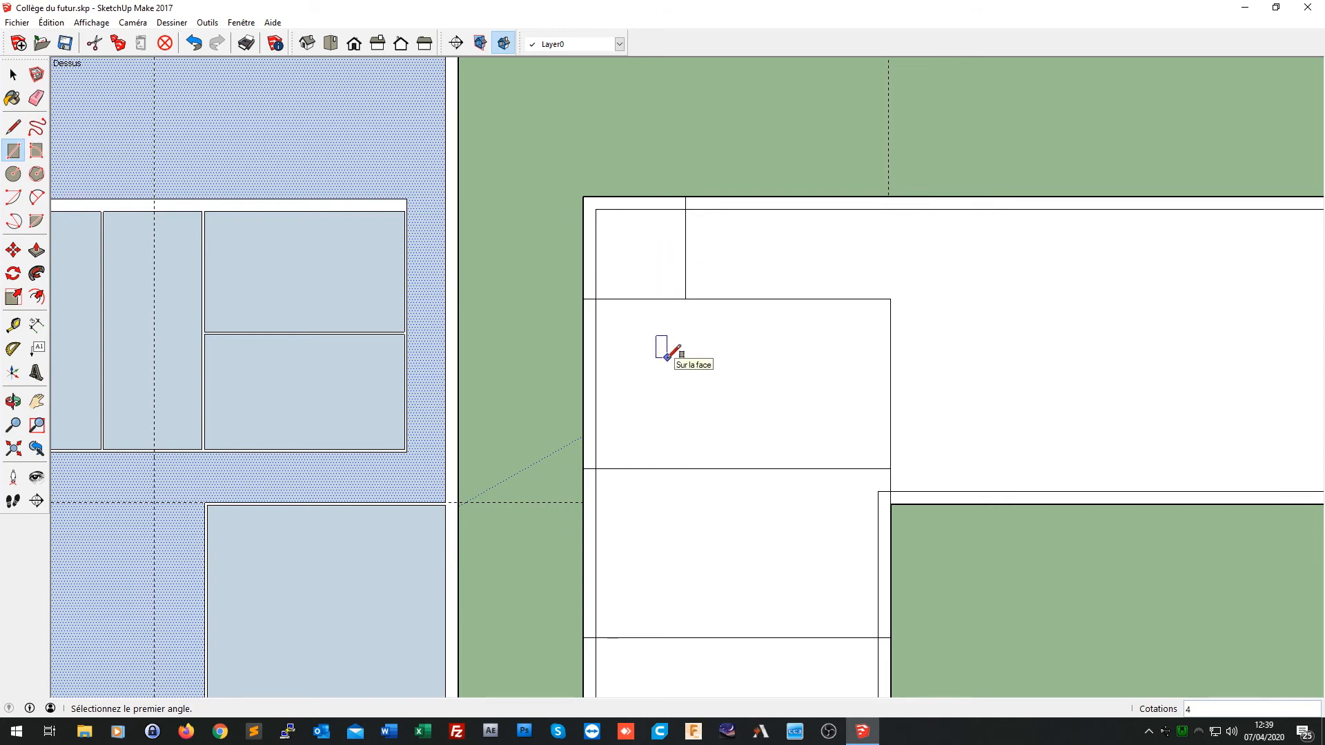
Step: Draw a 2 m wide, 33 m long corridor rectangle along the courtyard side of the left wing's classrooms
scroll(668, 357, down, 5)
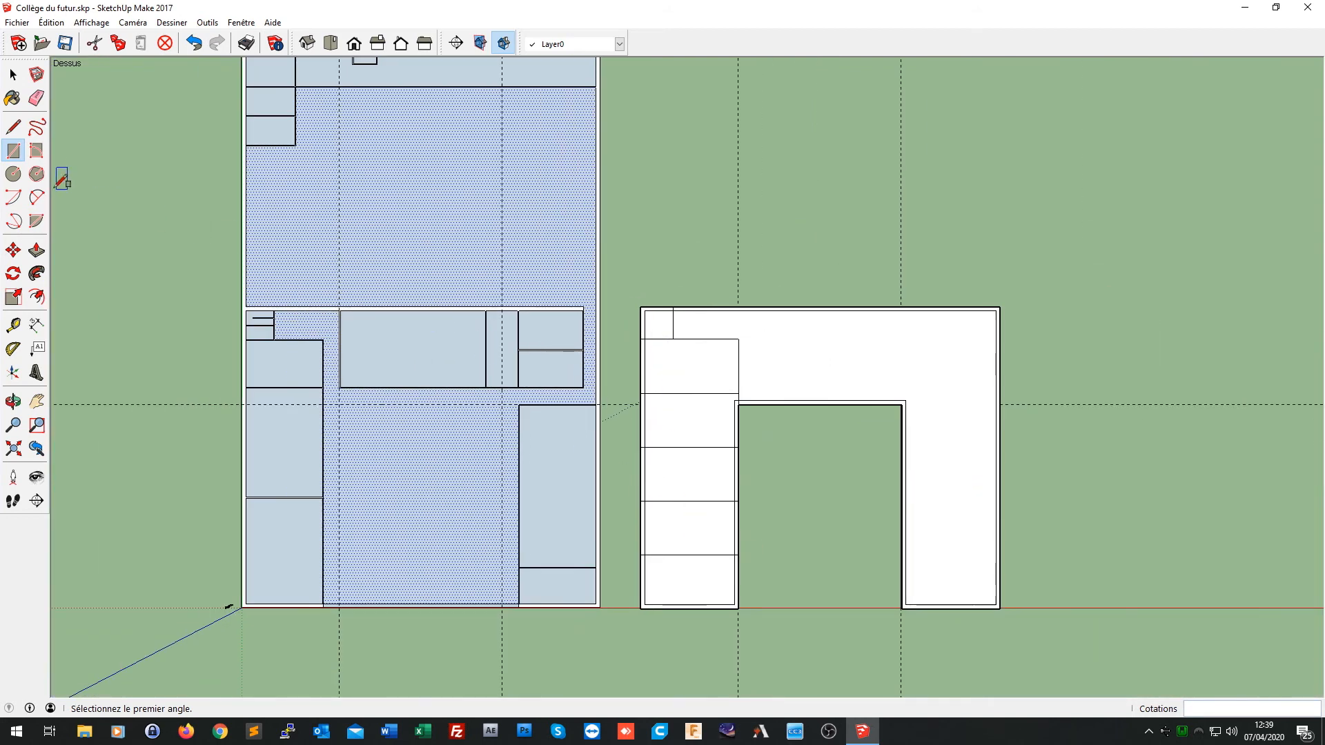
click(739, 608)
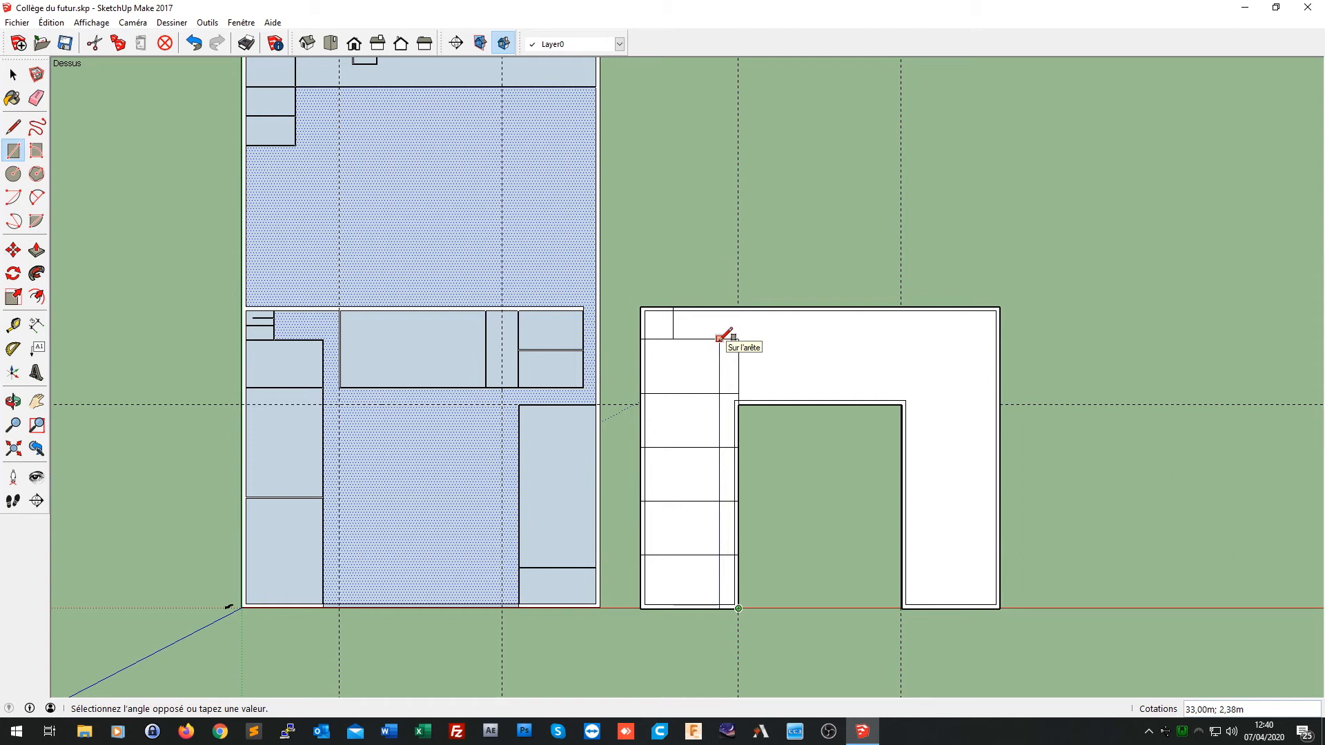
text(;2)
key(Return)
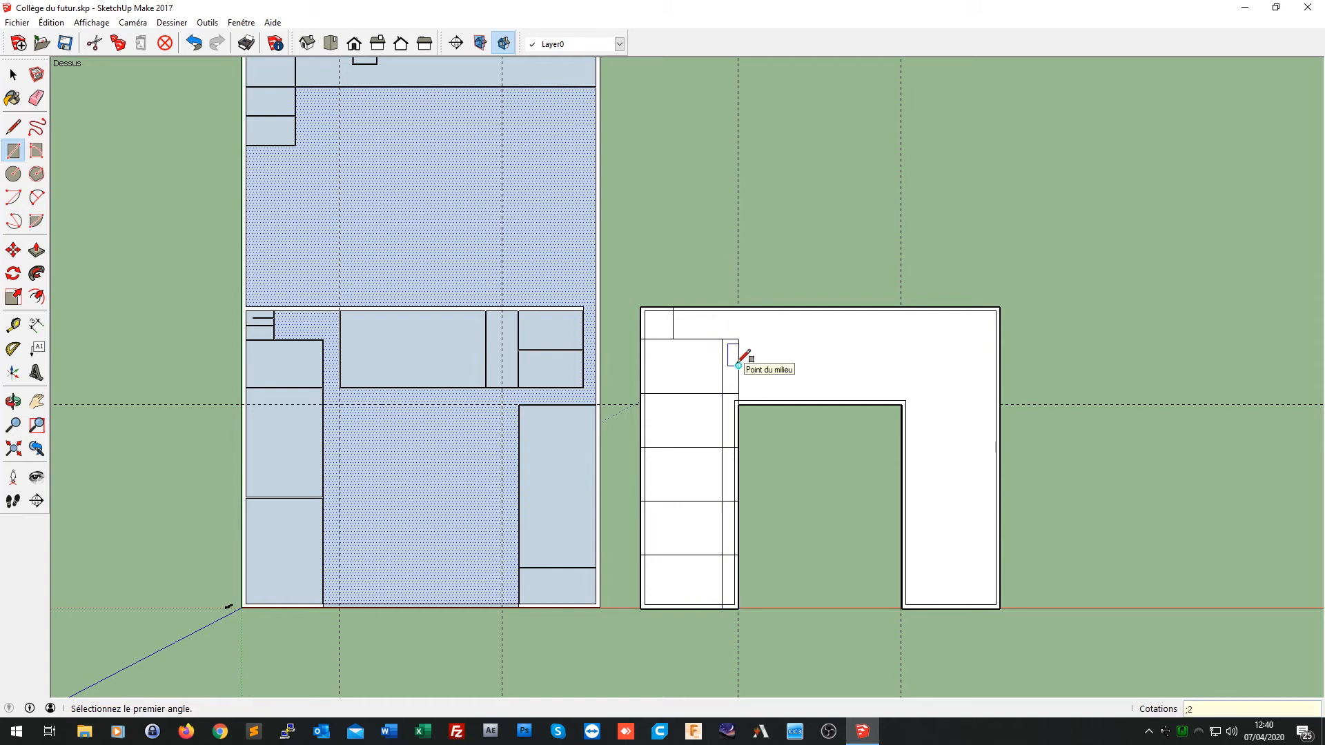
Step: Erase the upper classrooms' division lines inside the outer wall and across the corridor, along with the corridor's upper outline
click(36, 97)
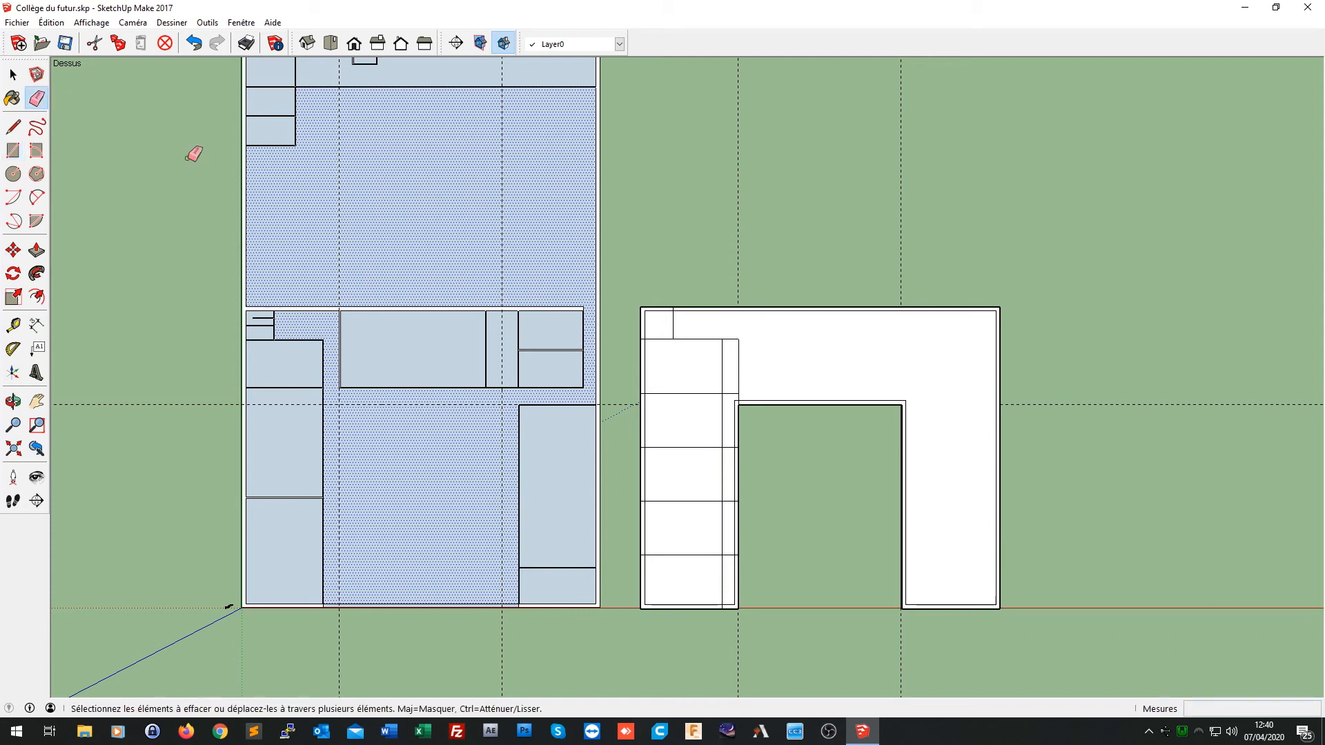
scroll(686, 349, up, 8)
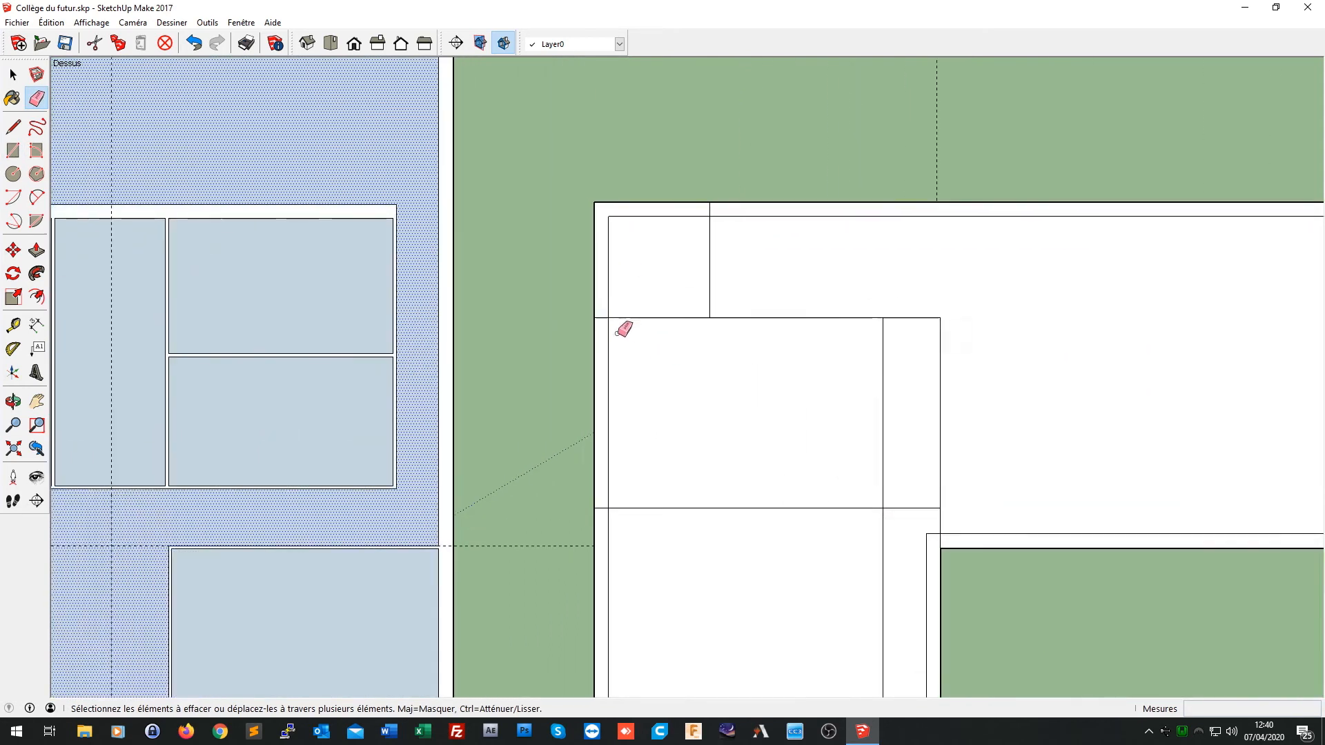
click(600, 314)
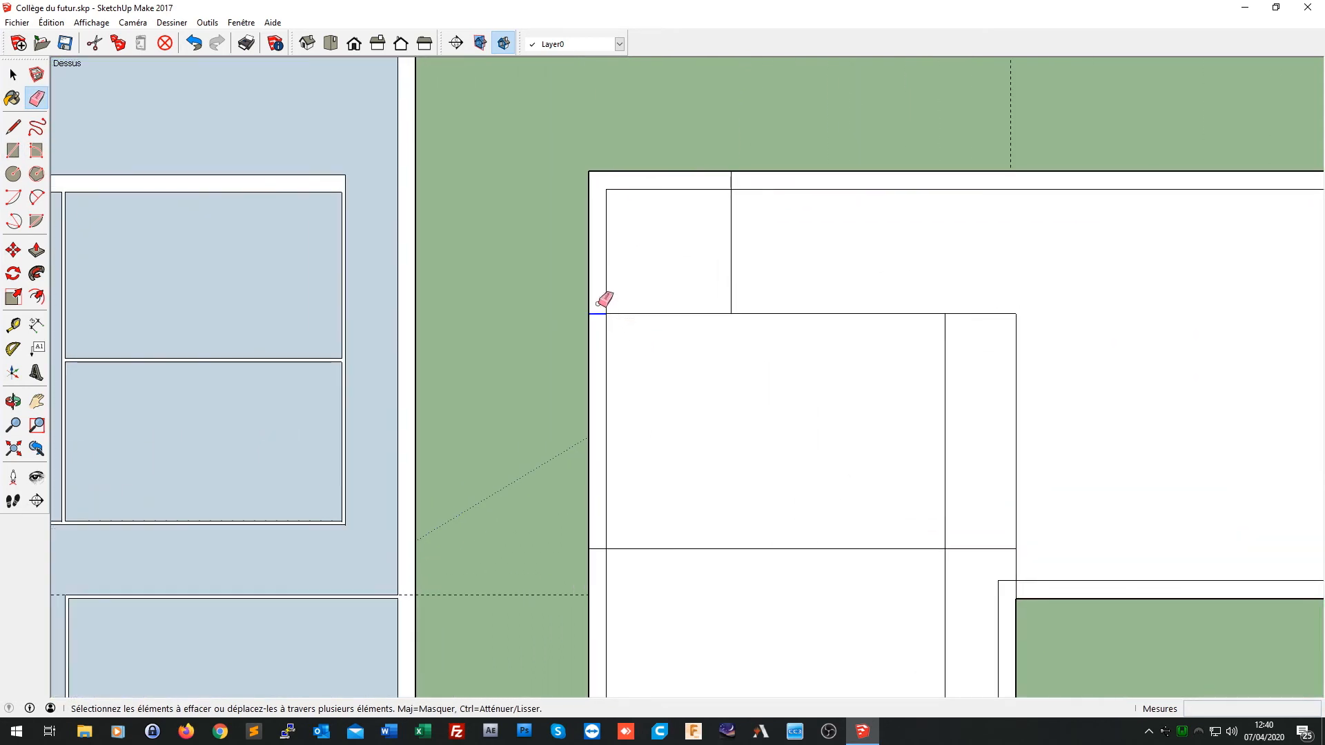
click(598, 548)
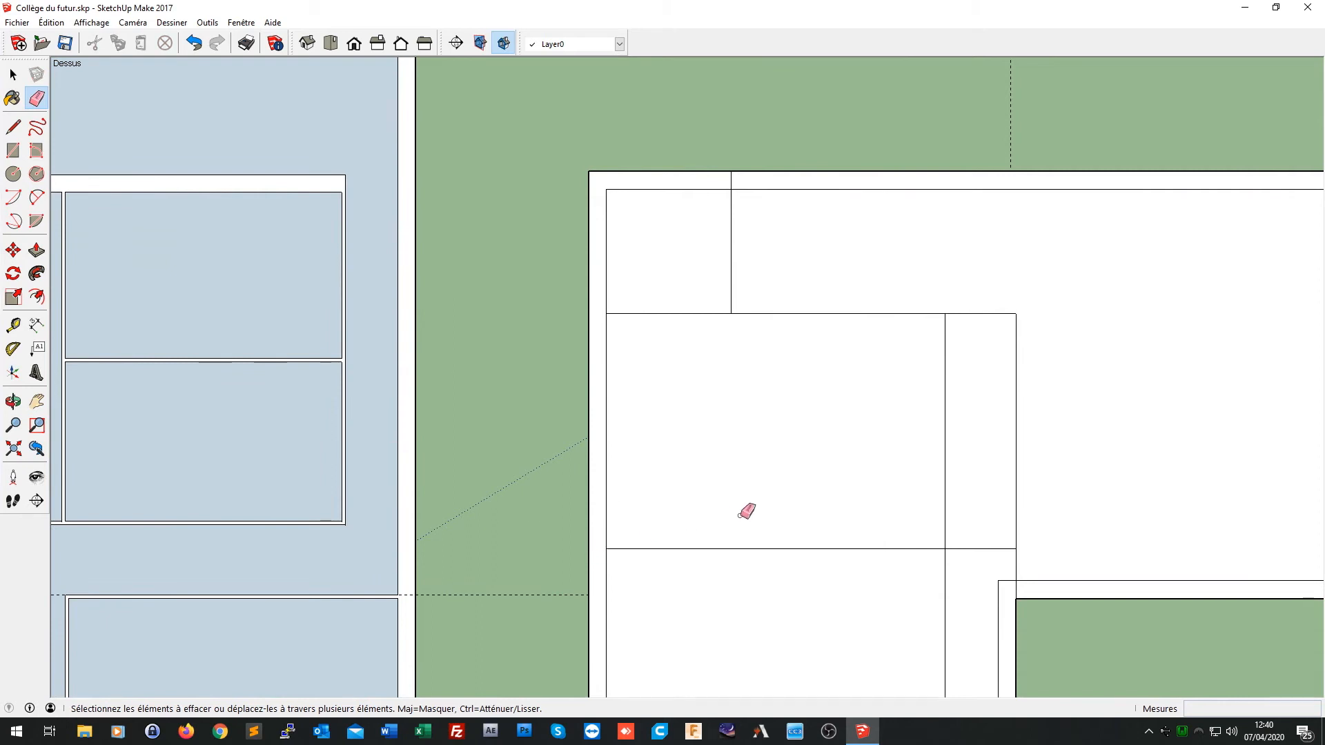
click(990, 549)
click(1016, 418)
click(991, 313)
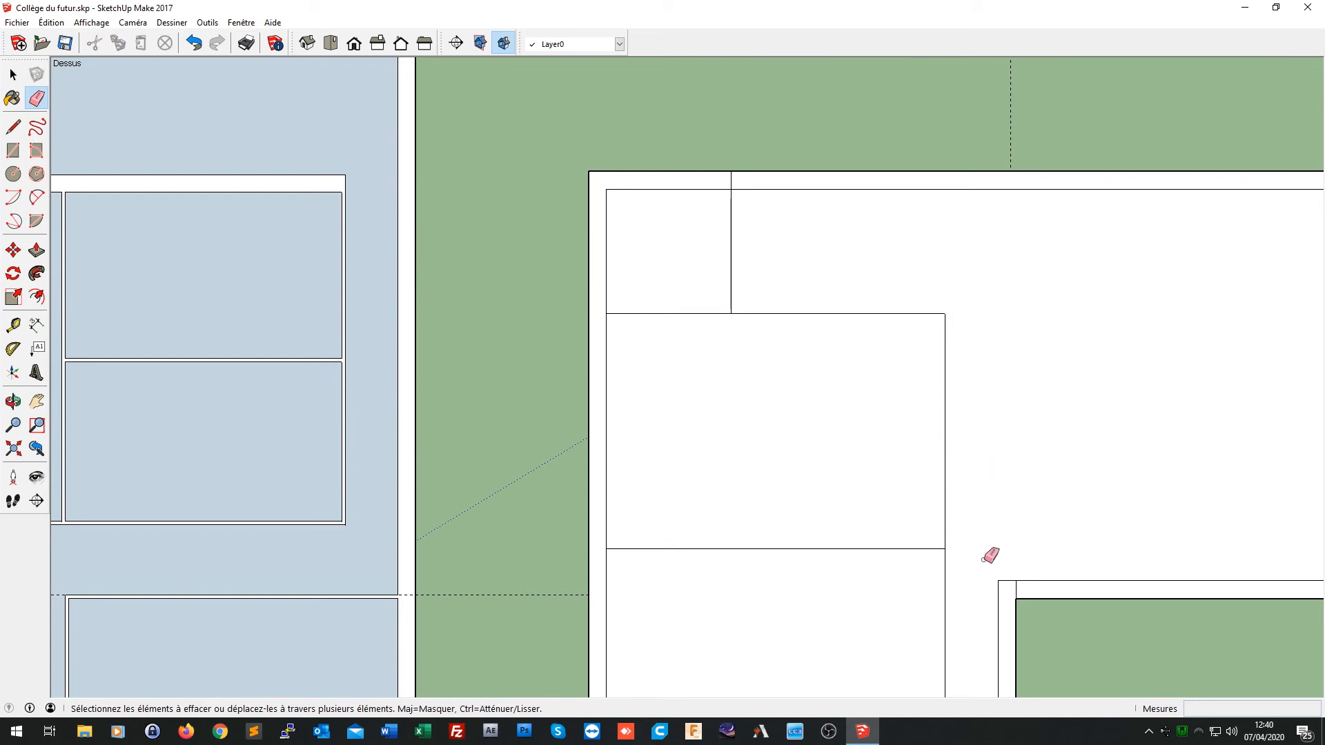
Step: Erase the lower classrooms' division lines where they cross the left wing's corridor and its courtyard-side wall
scroll(990, 560, down, 3)
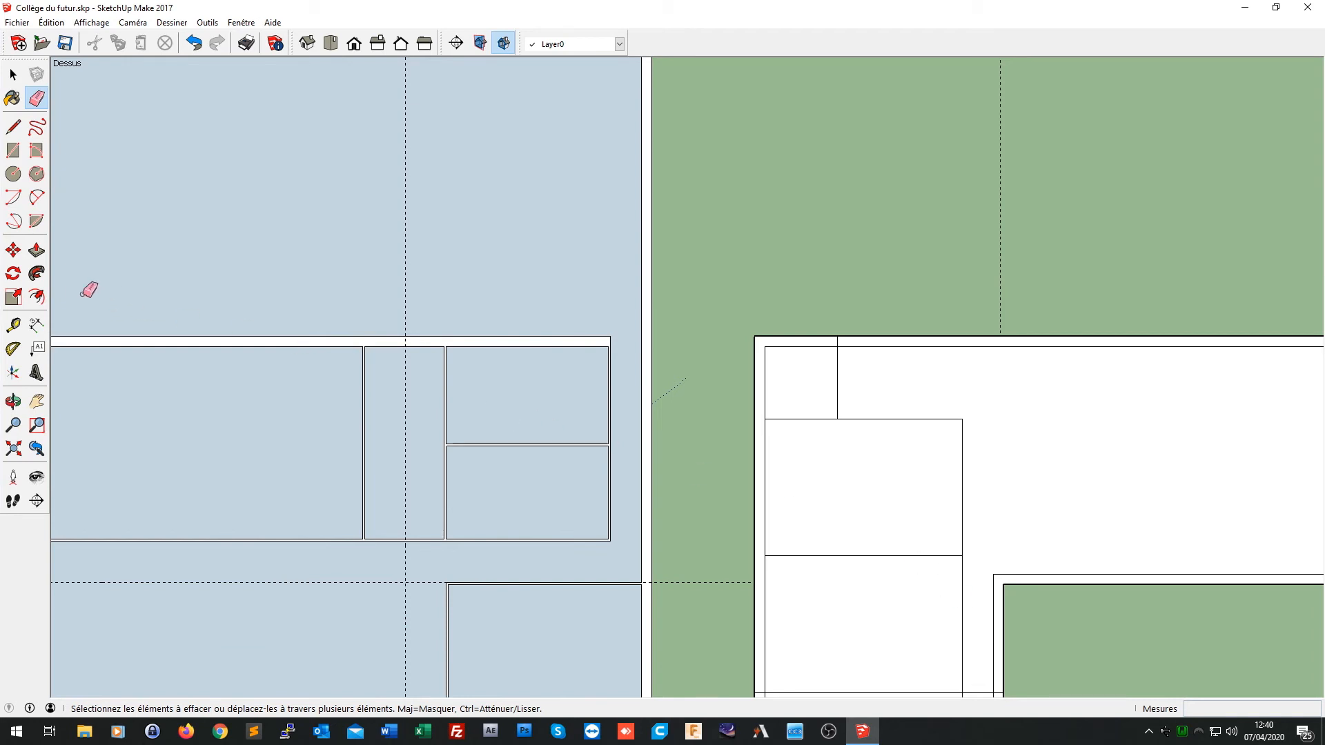
click(37, 297)
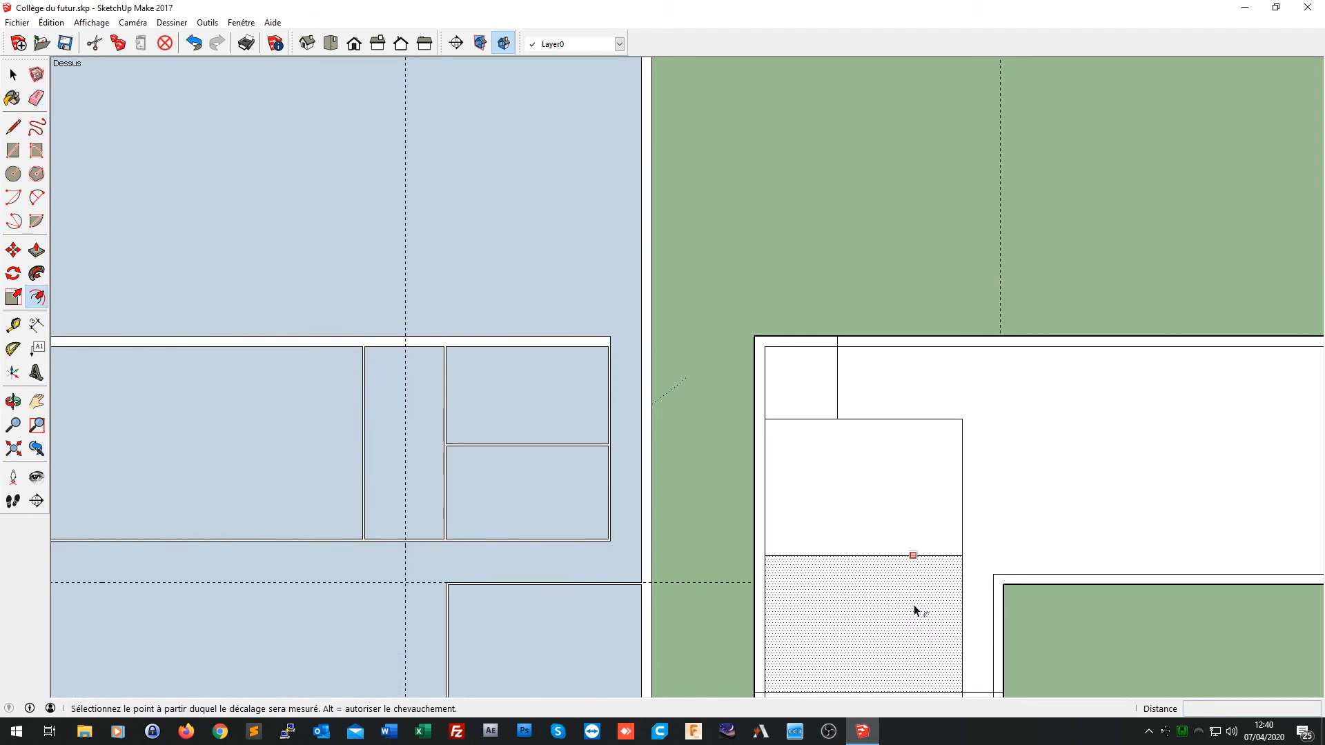
shift+middle_drag(925, 608, 800, 98)
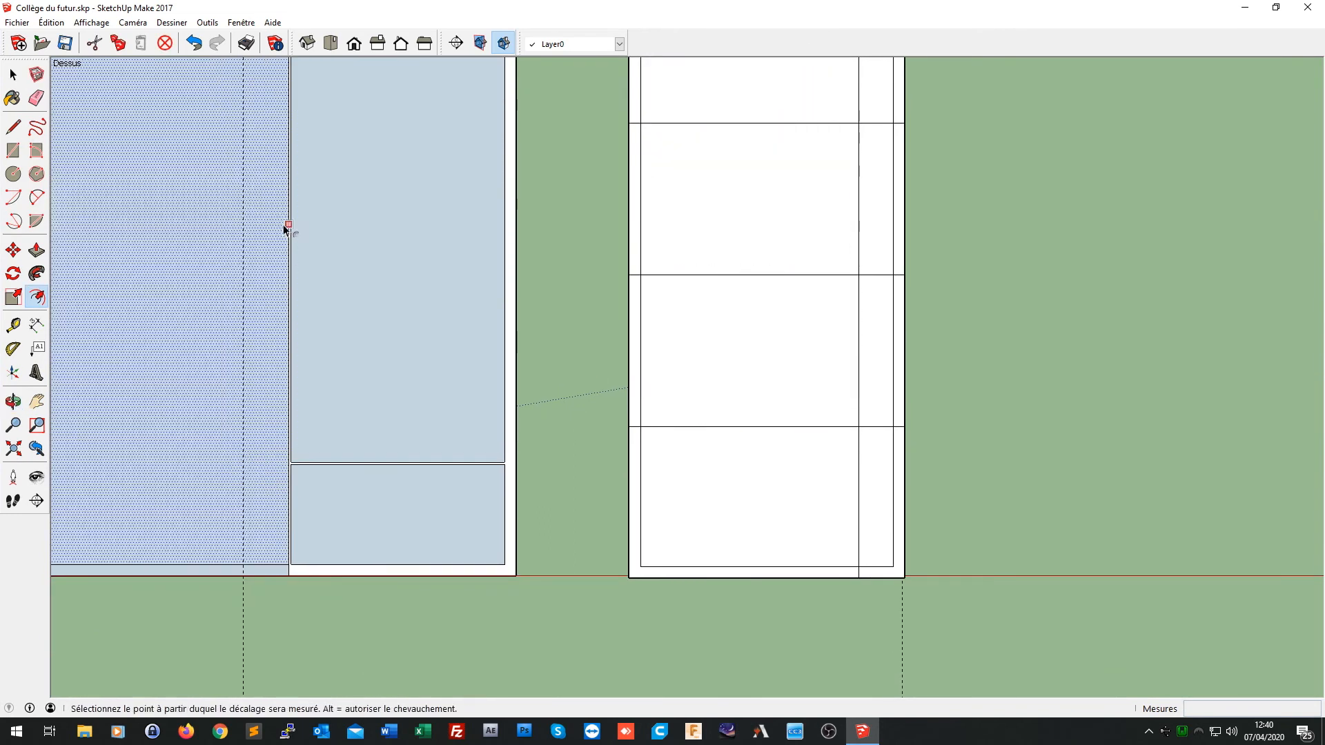
key(e)
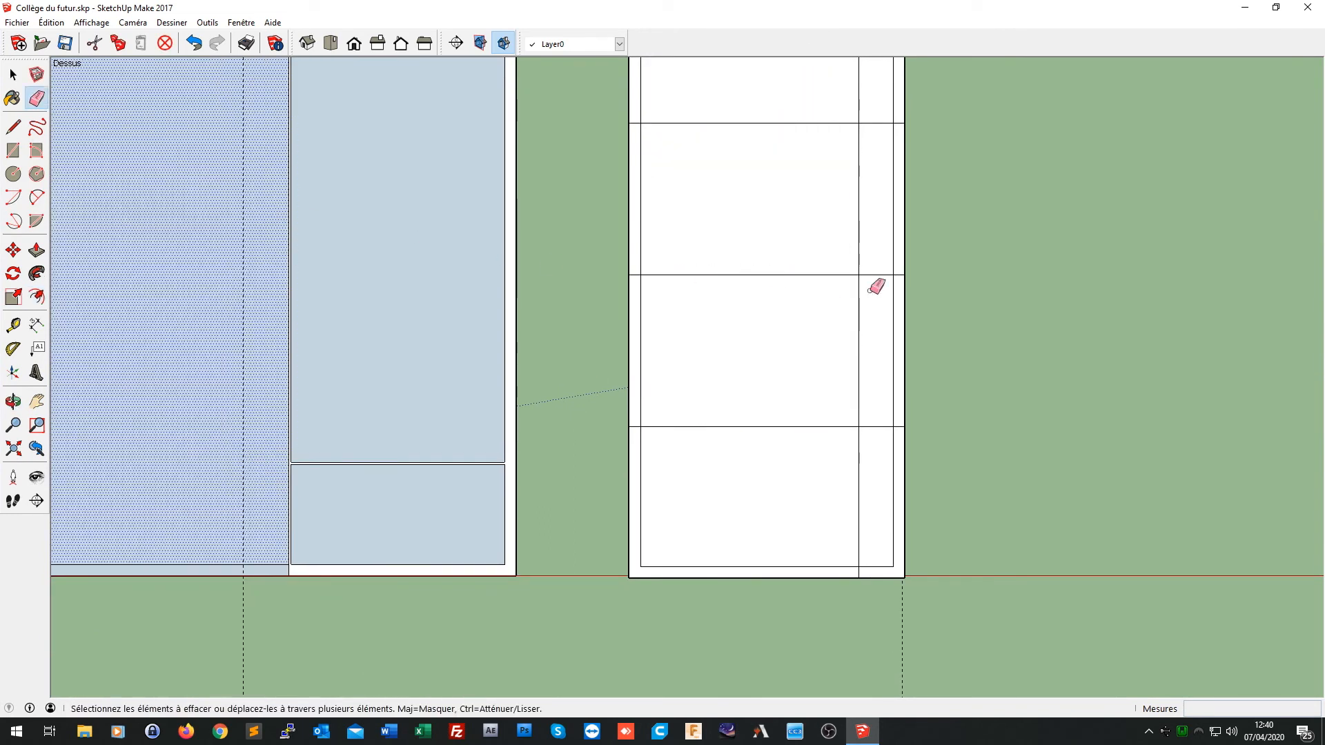
click(876, 274)
click(873, 123)
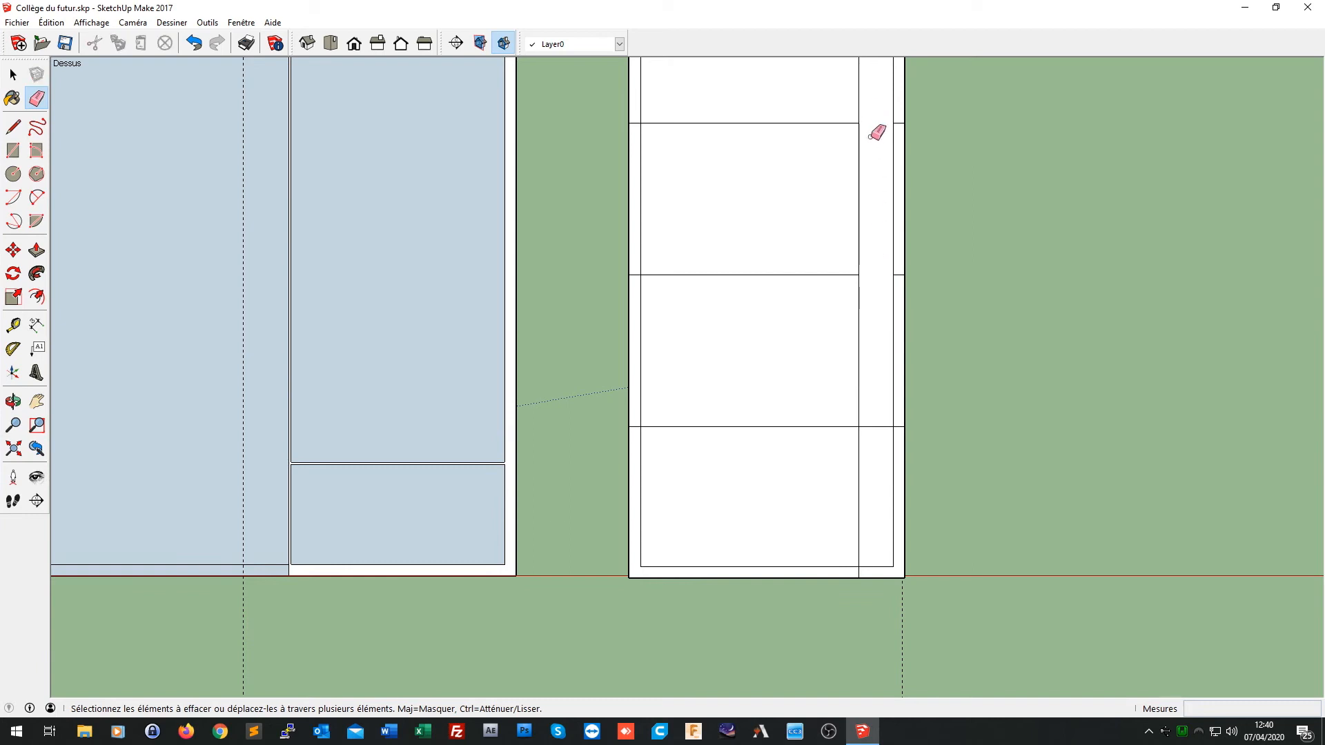
click(898, 123)
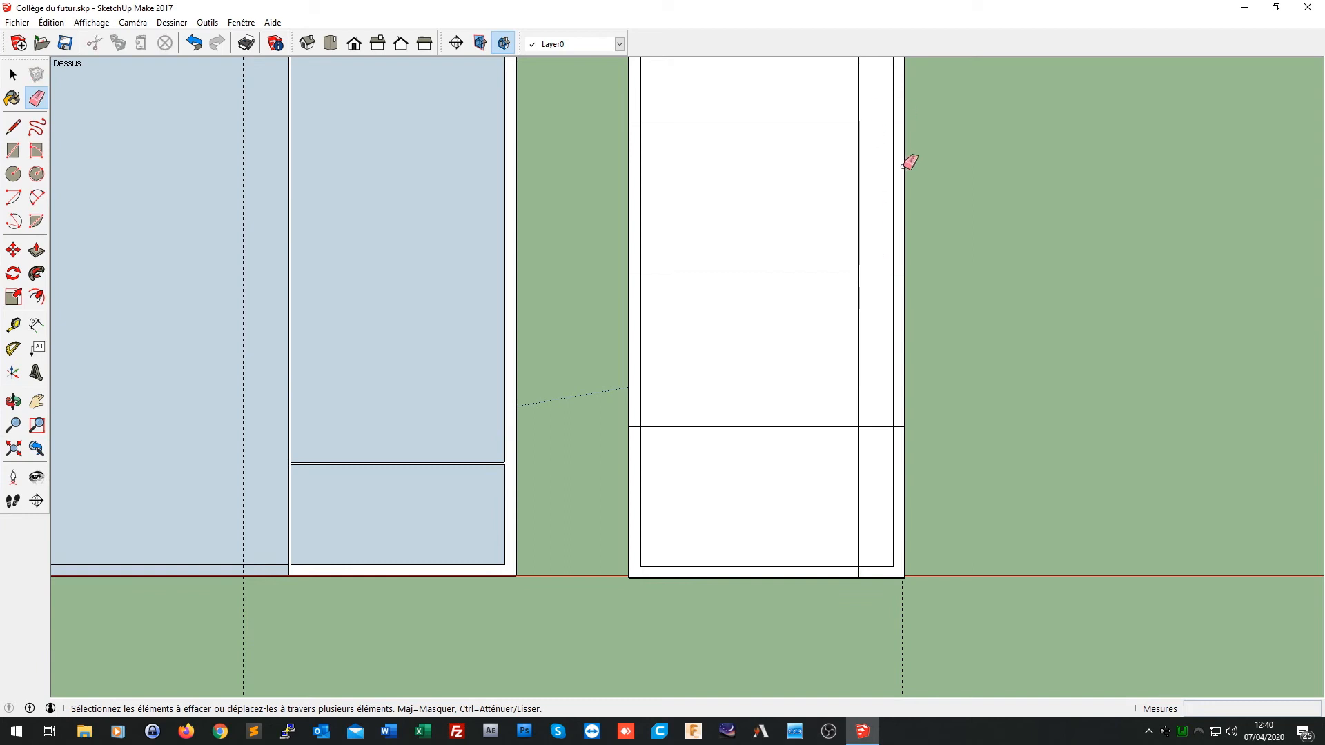
click(898, 275)
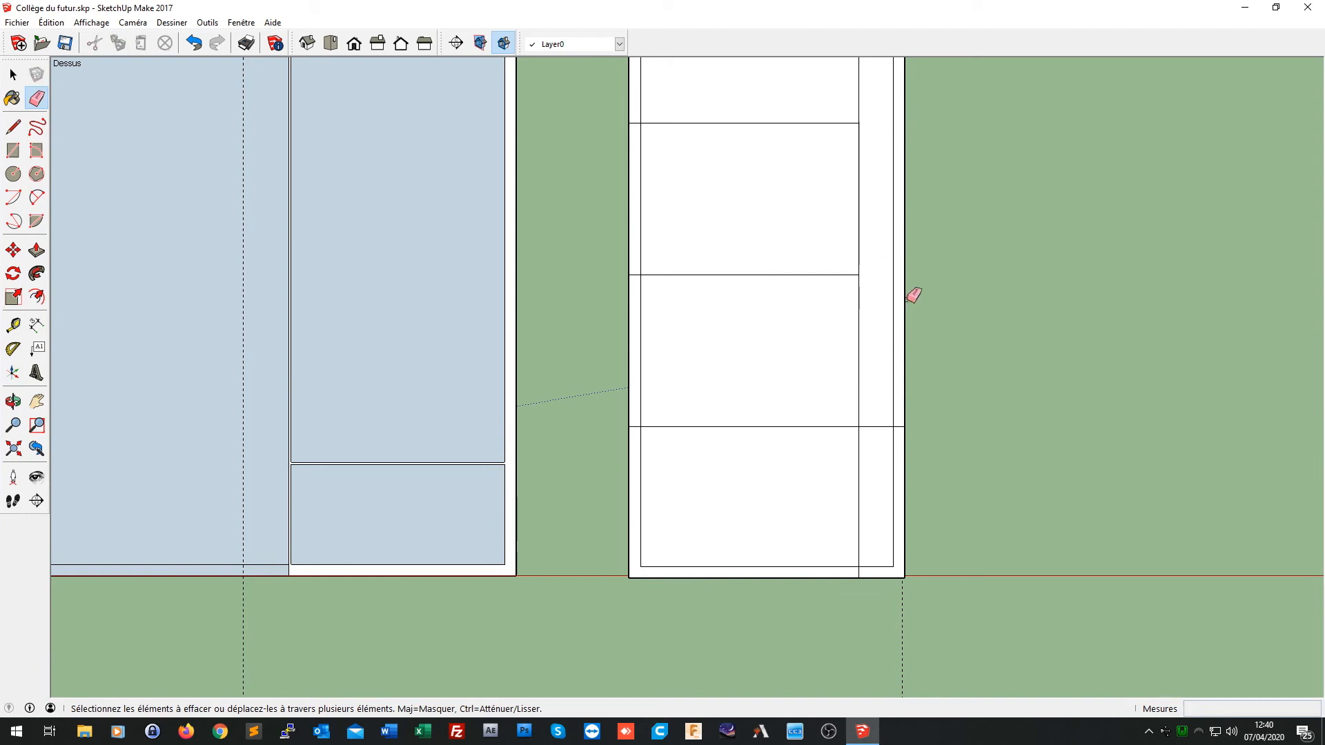
click(899, 426)
key(ctrl+z)
click(899, 427)
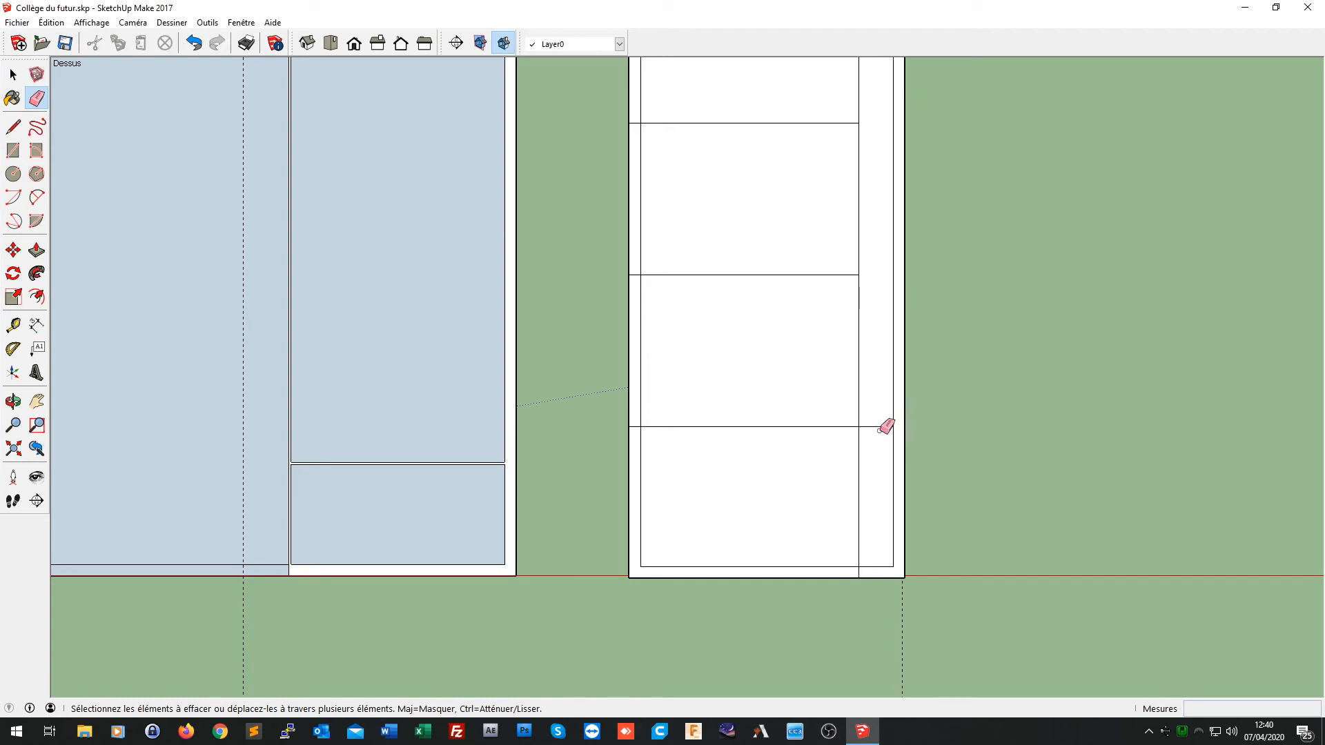
click(880, 425)
Step: Erase the division-line stubs inside the outer wall beside the lower classrooms and the corridor line's end crossing the wing's end wall
click(635, 427)
click(635, 275)
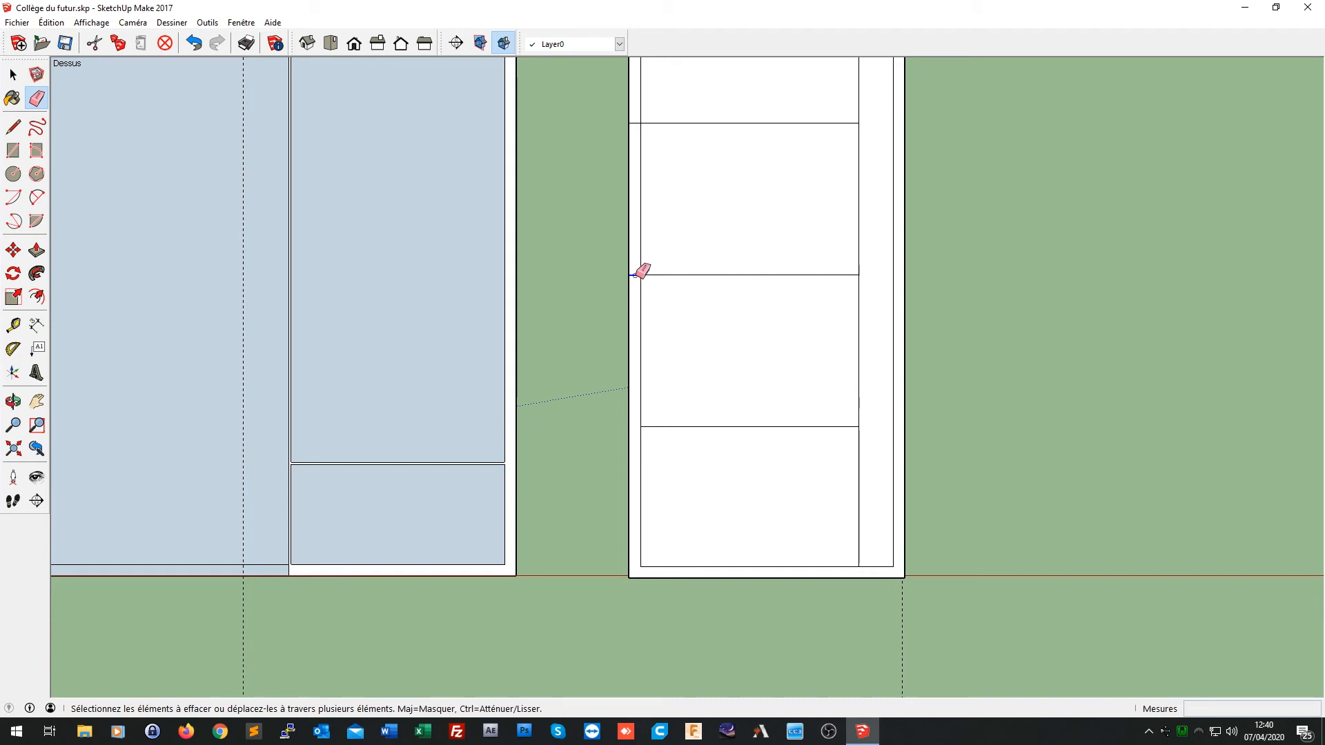
click(635, 123)
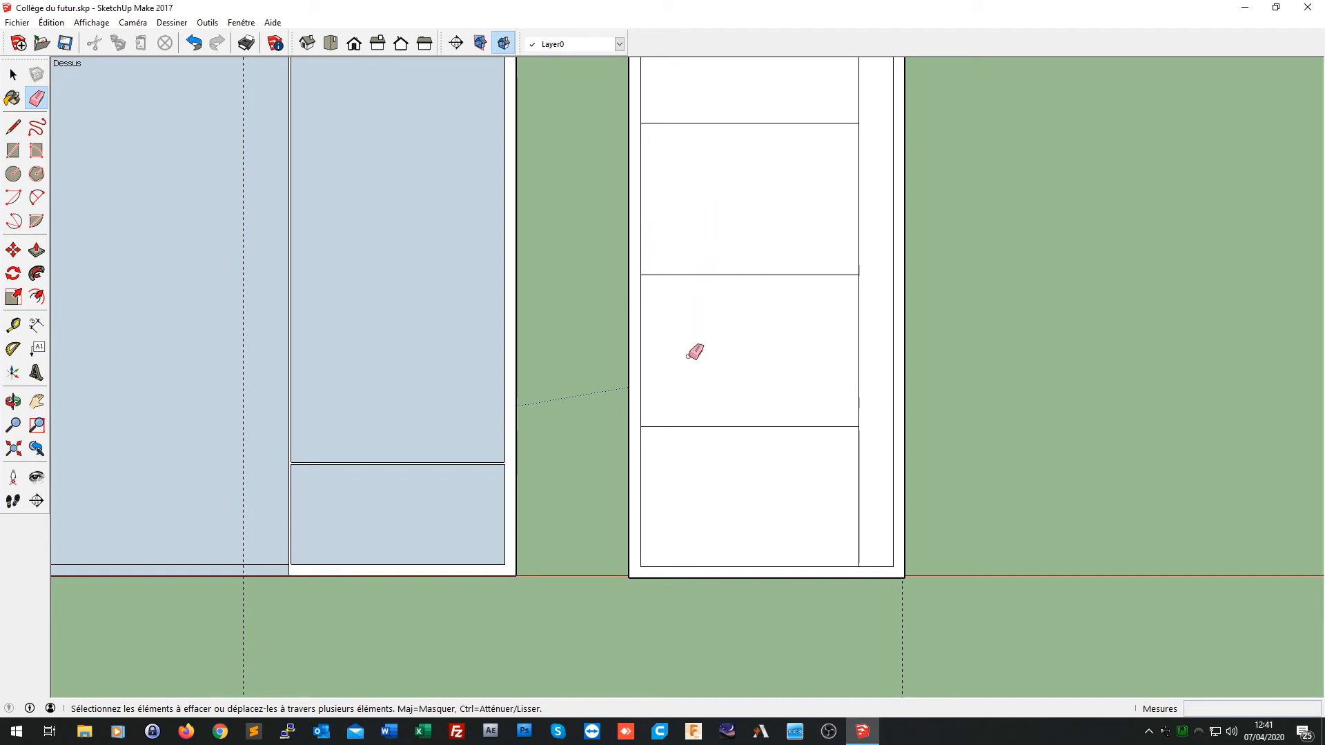
key(f)
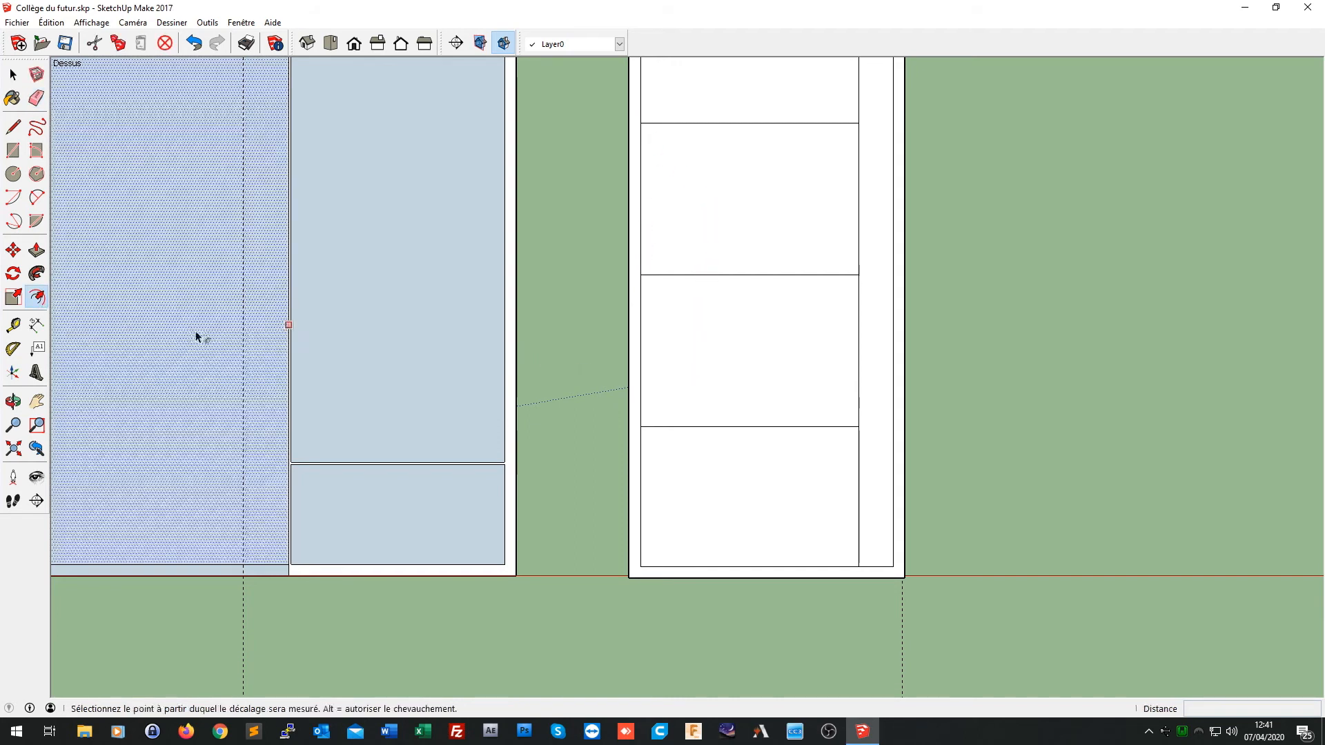
click(688, 532)
click(690, 527)
key(ctrl+z)
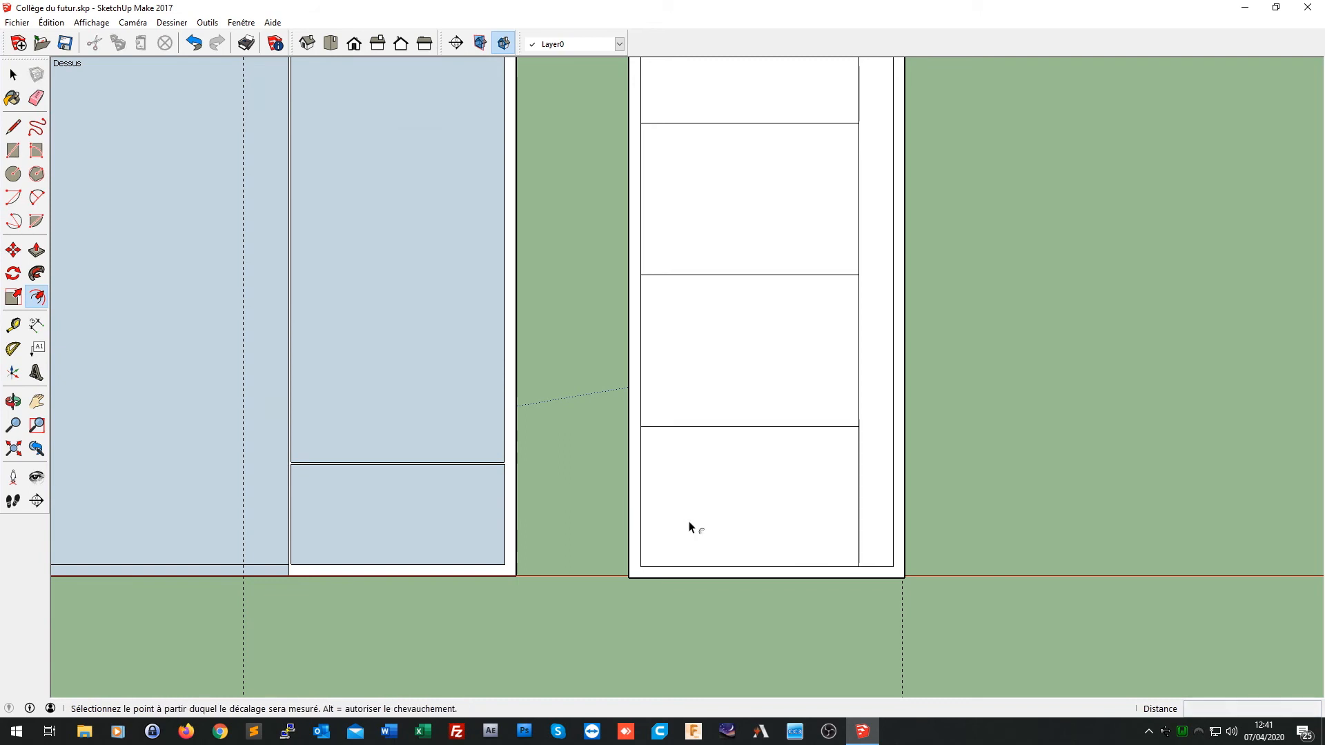
drag(667, 545, 691, 532)
key(ctrl+z)
click(690, 514)
drag(710, 510, 688, 511)
key(ctrl+z)
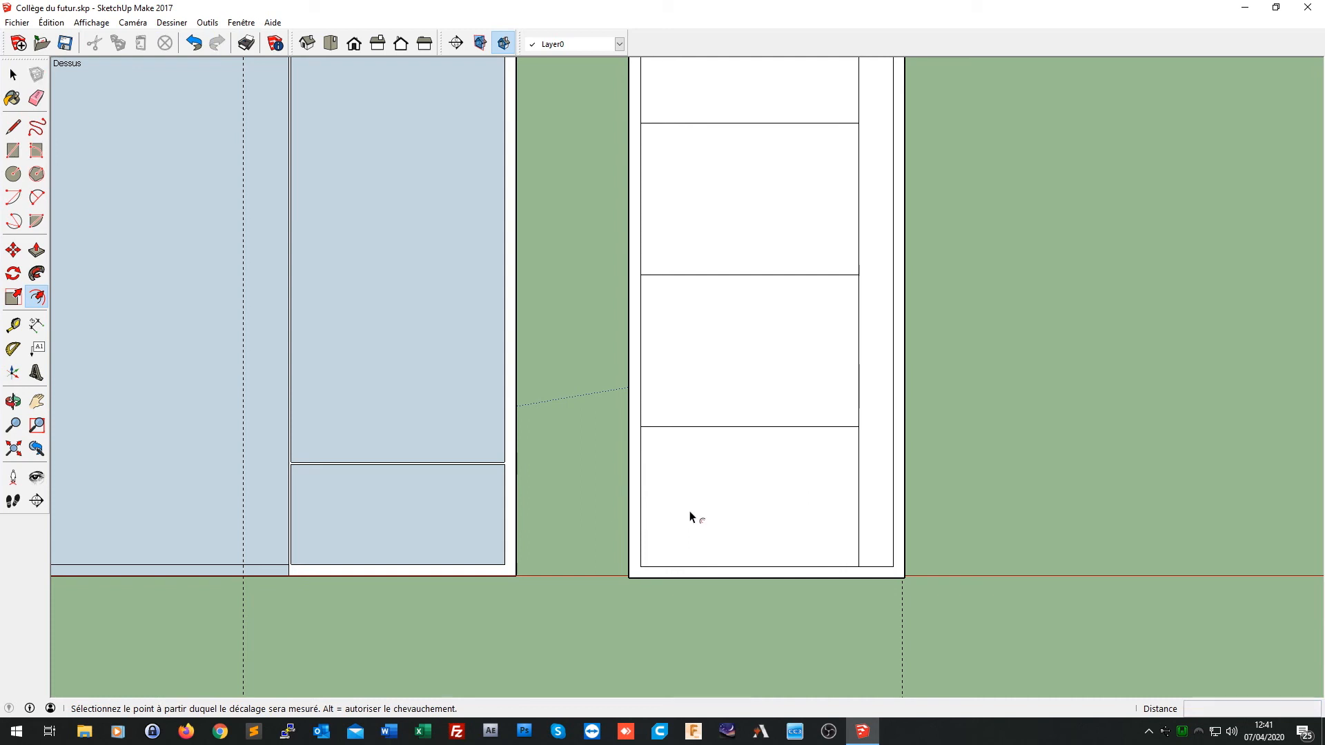
click(718, 505)
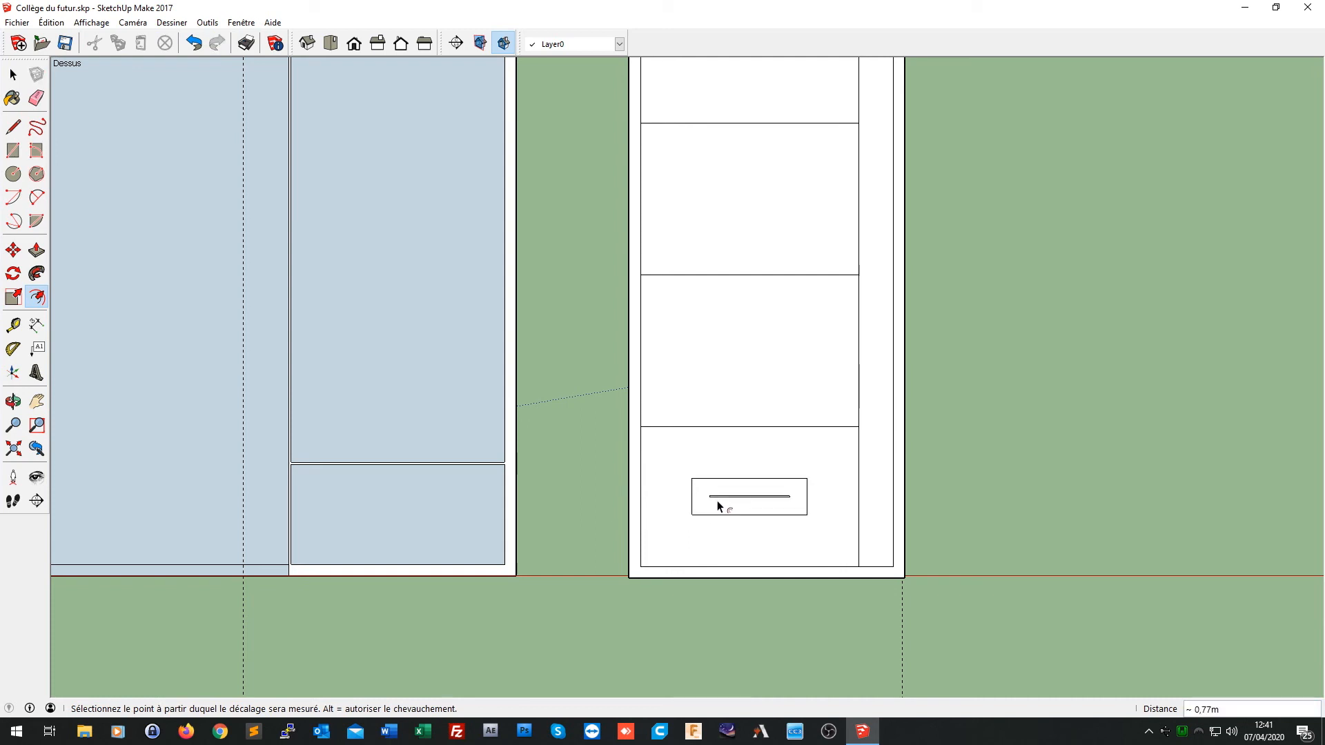
key(ctrl+z)
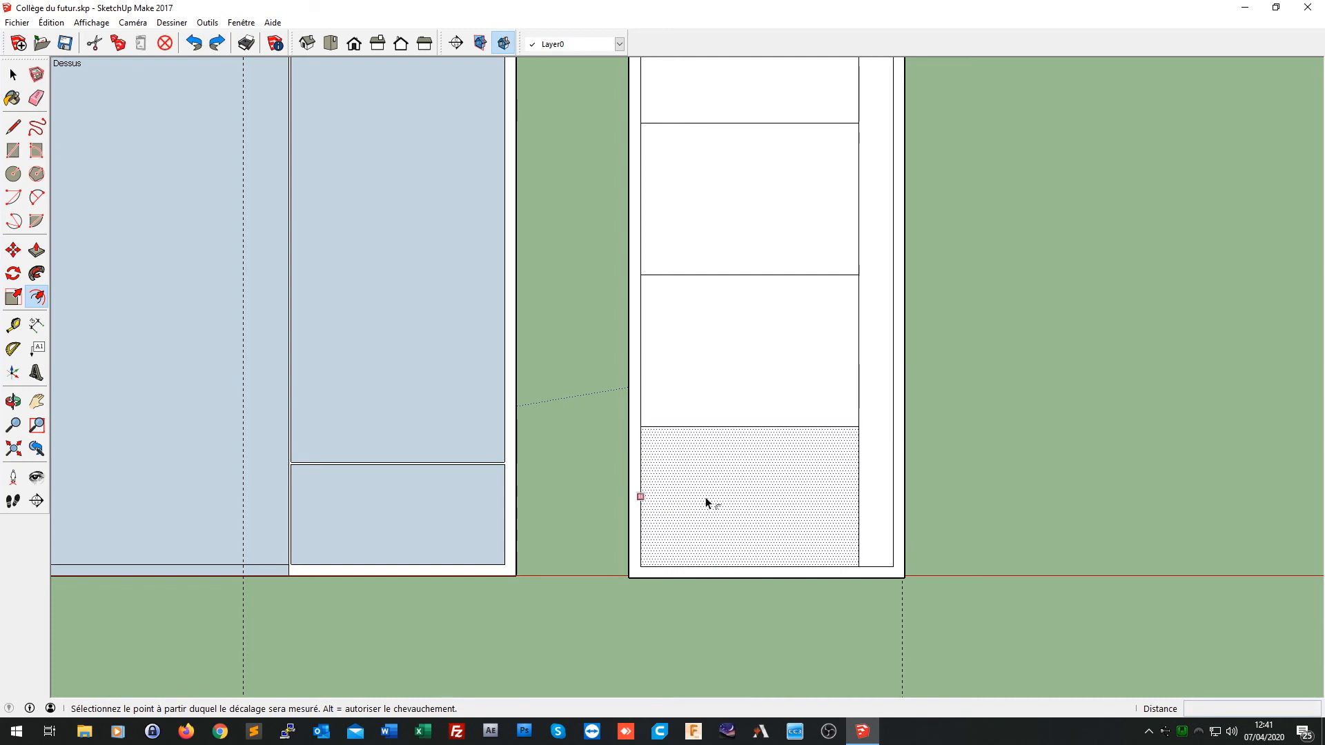
Step: Offset the outlines of the three lowest rooms in the white building wing inward by 0.1 m
click(702, 502)
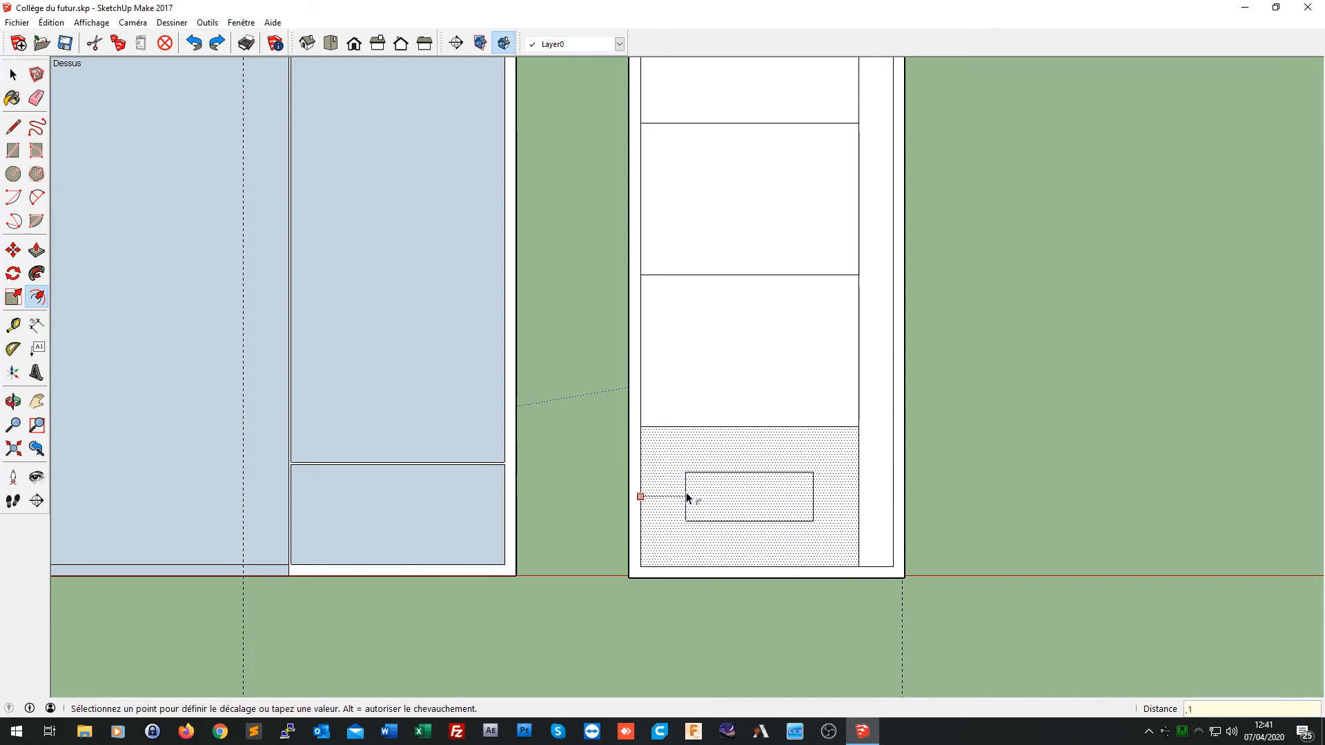
text(,1)
key(Return)
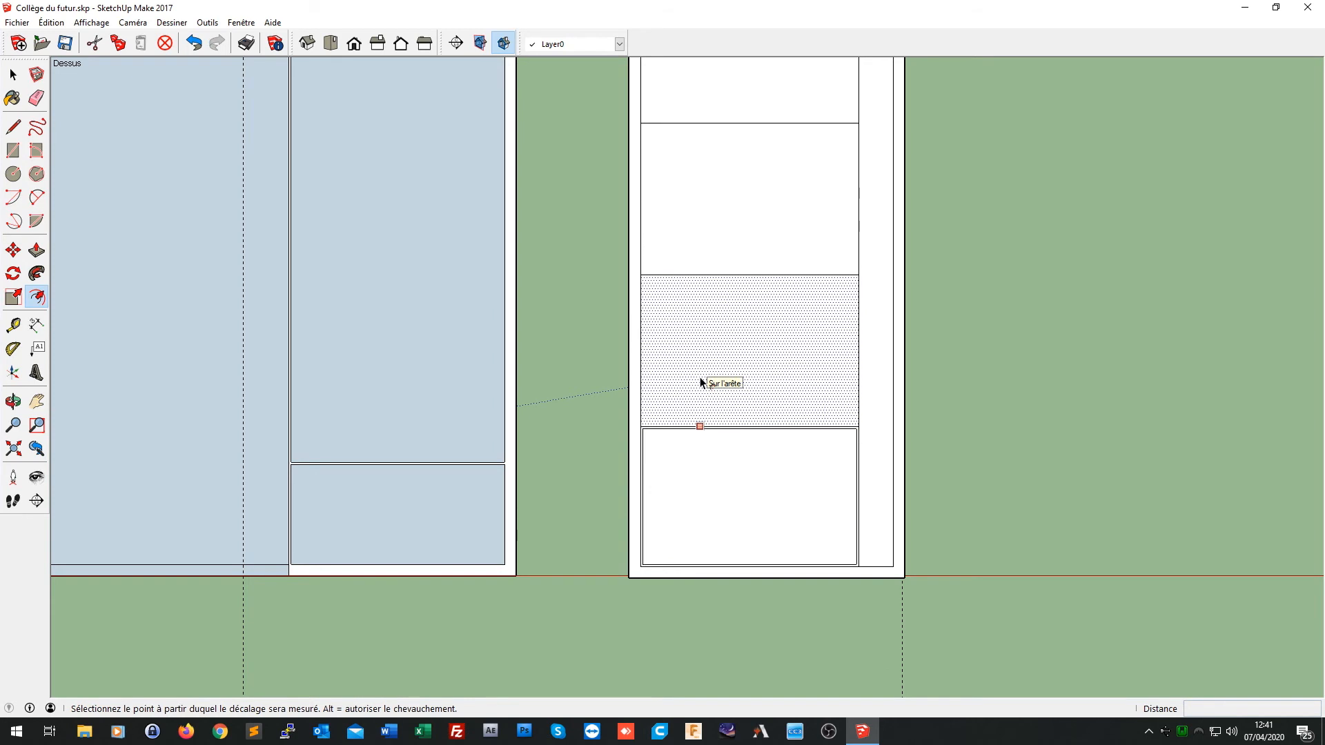
click(701, 381)
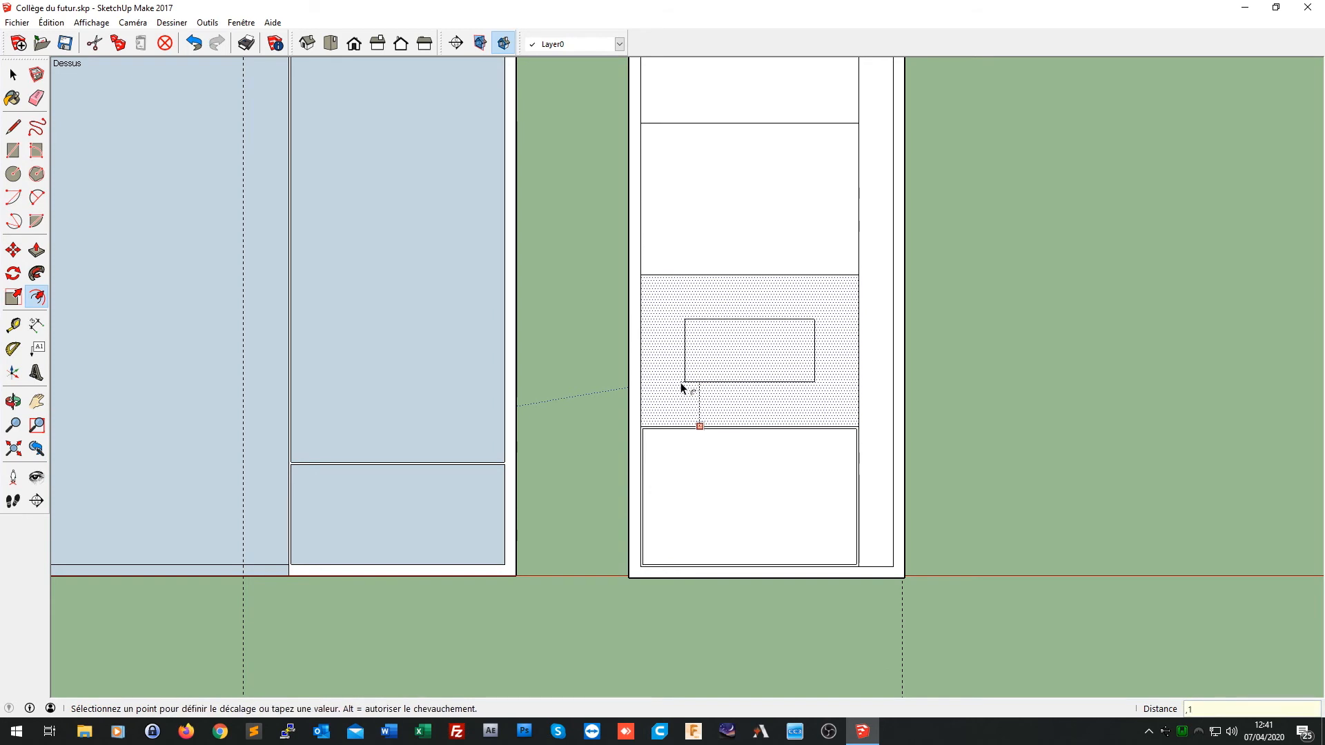
key(Return)
click(721, 273)
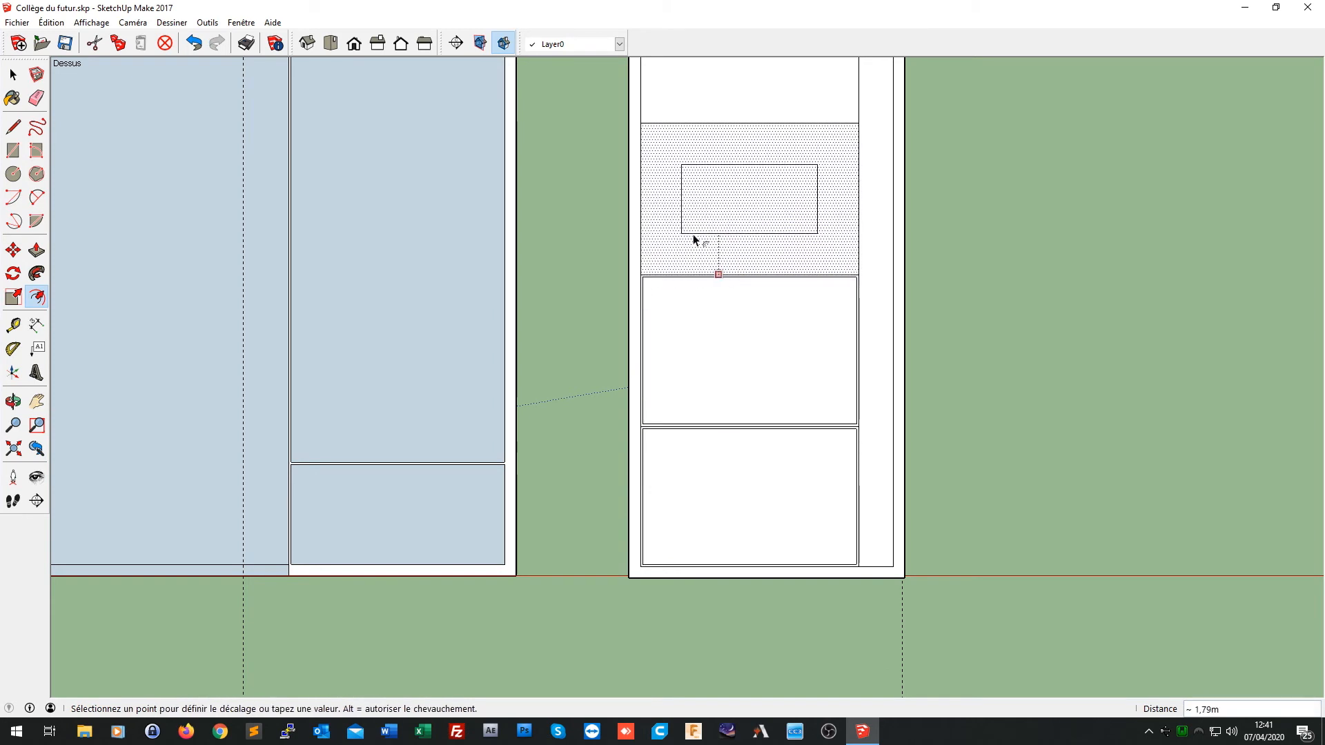
text(,1)
key(Return)
Step: Offset the outlines of the two uppermost rooms in the same column inward by 0.1 m
click(733, 122)
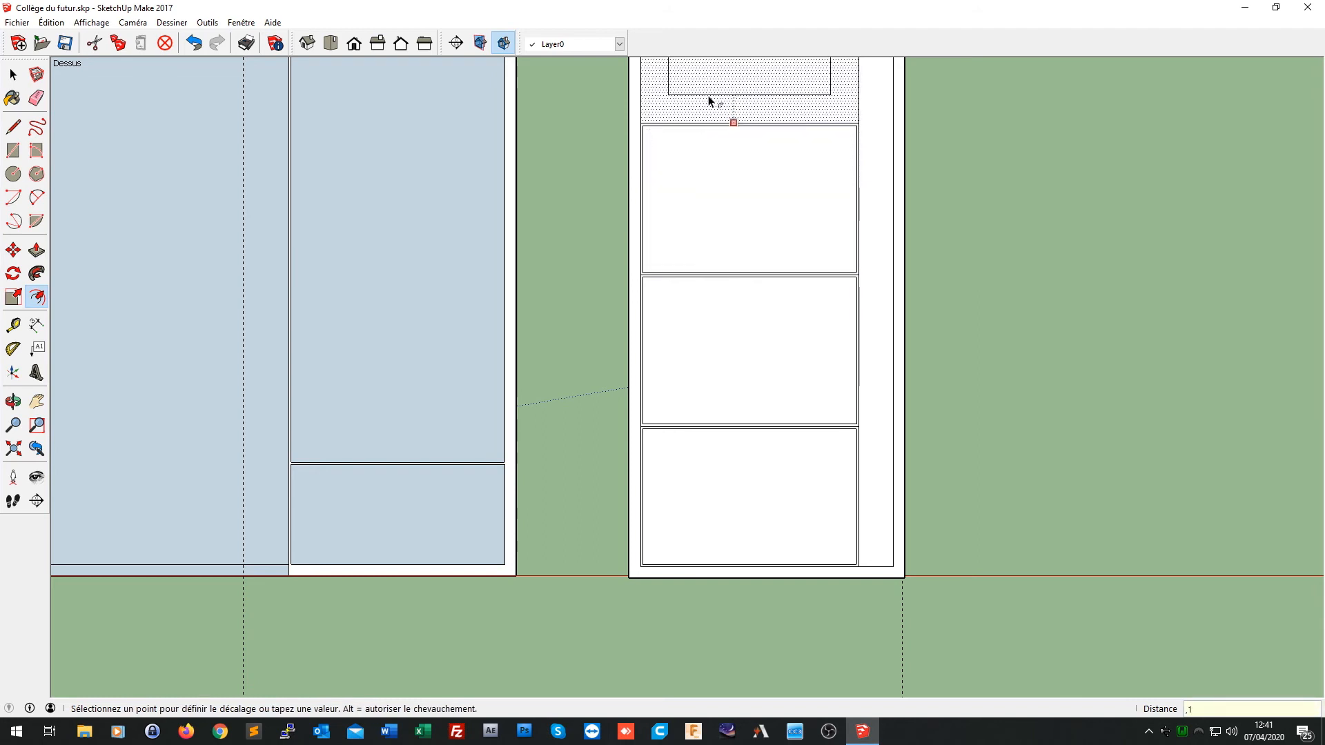
text(,1)
key(Return)
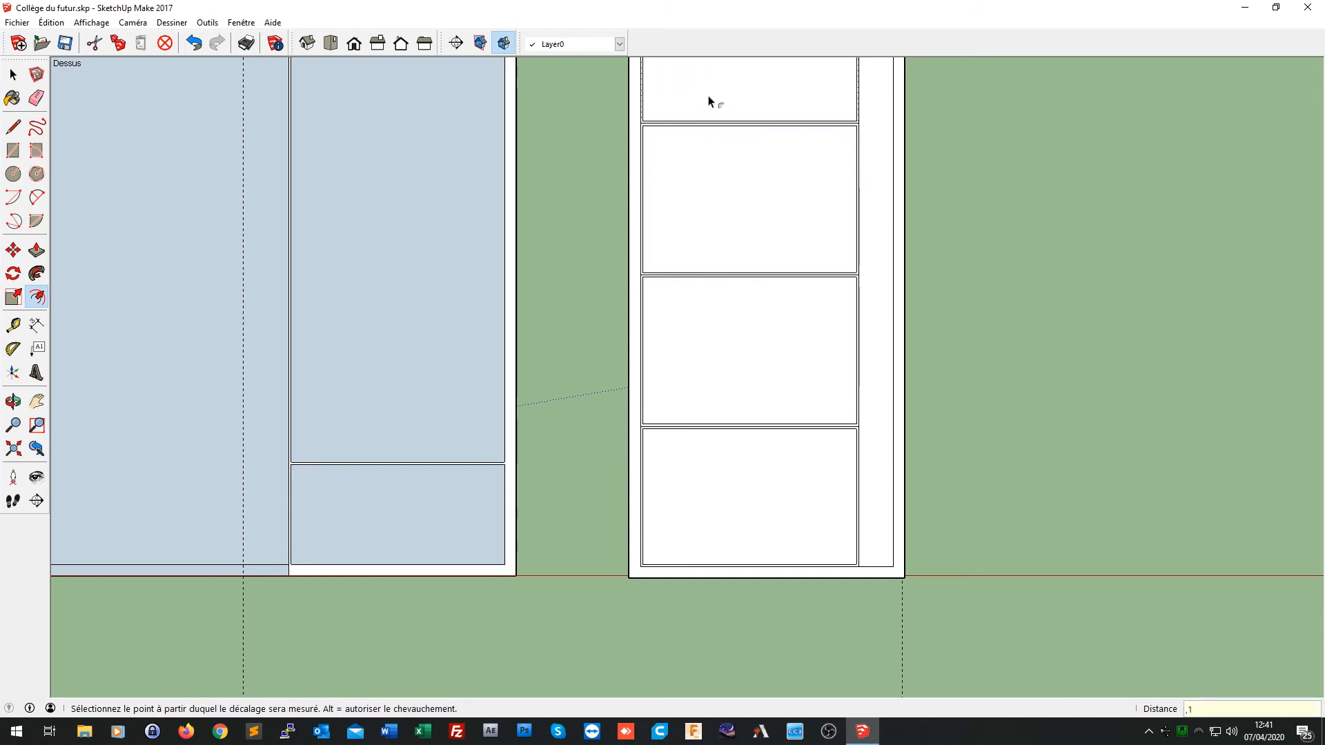
shift+middle_drag(737, 127, 571, 573)
scroll(571, 573, down, 1)
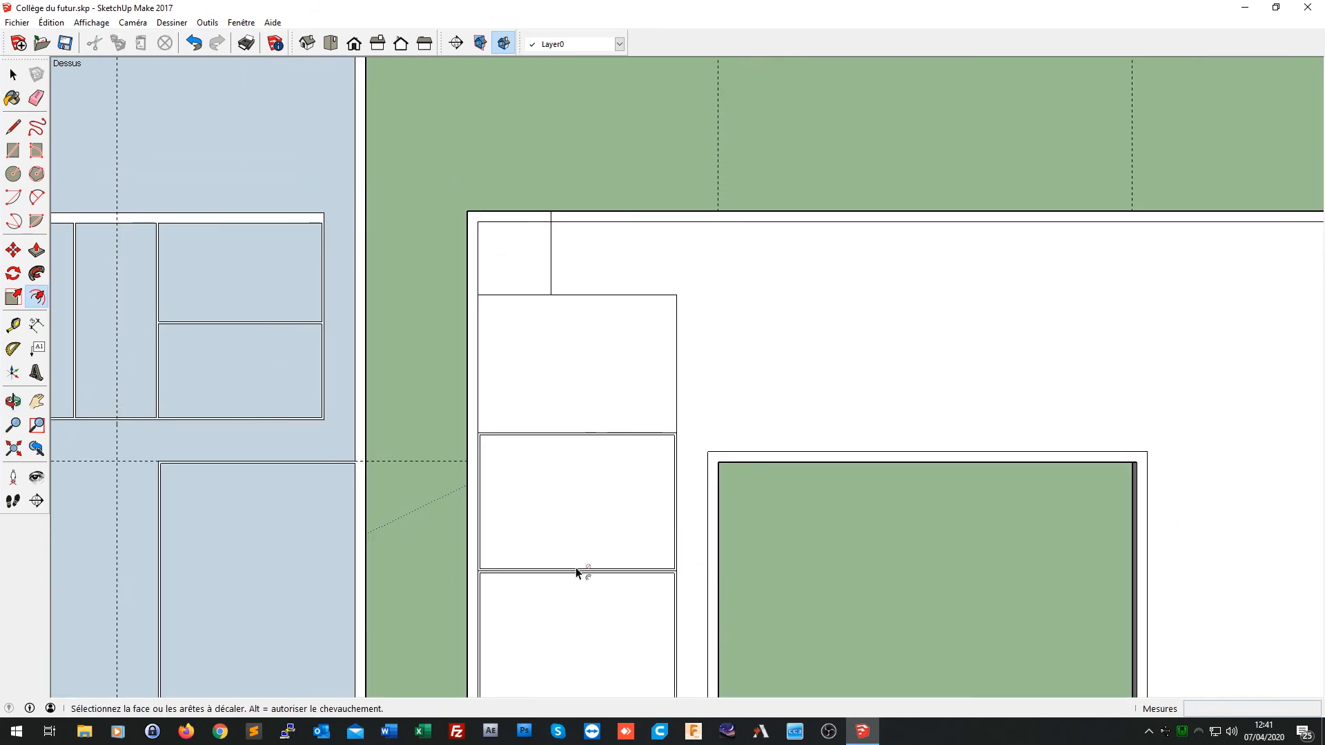
click(570, 370)
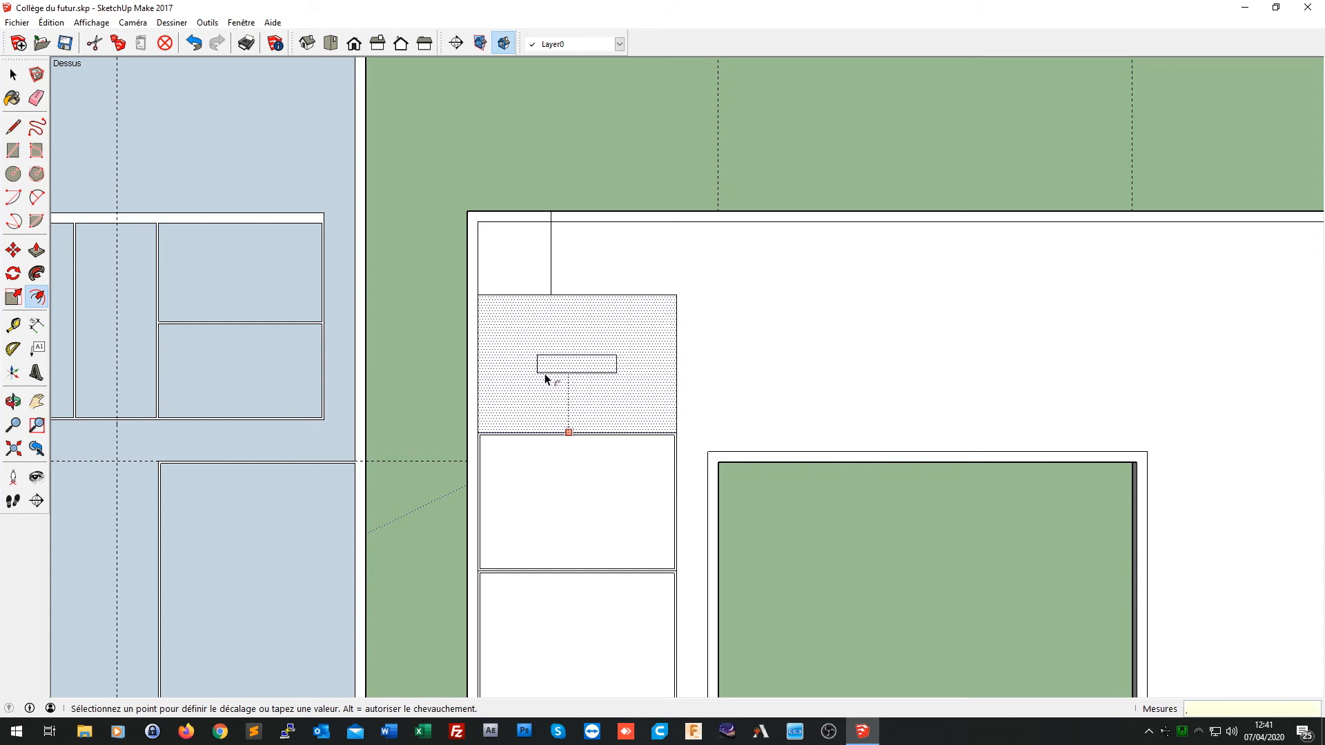
key(Return)
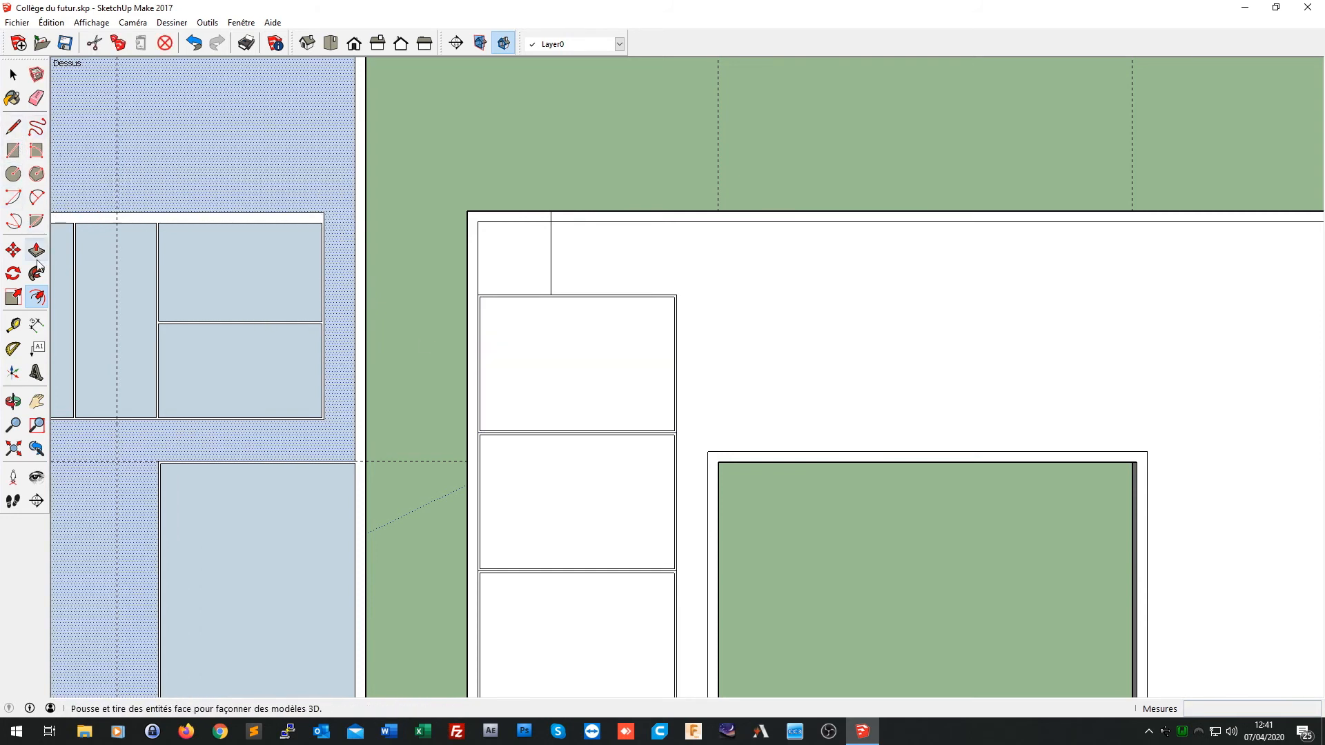
Step: Move the left inner edges of the two uppermost rooms 0.10 m outward onto the exterior wall's inner line
click(13, 250)
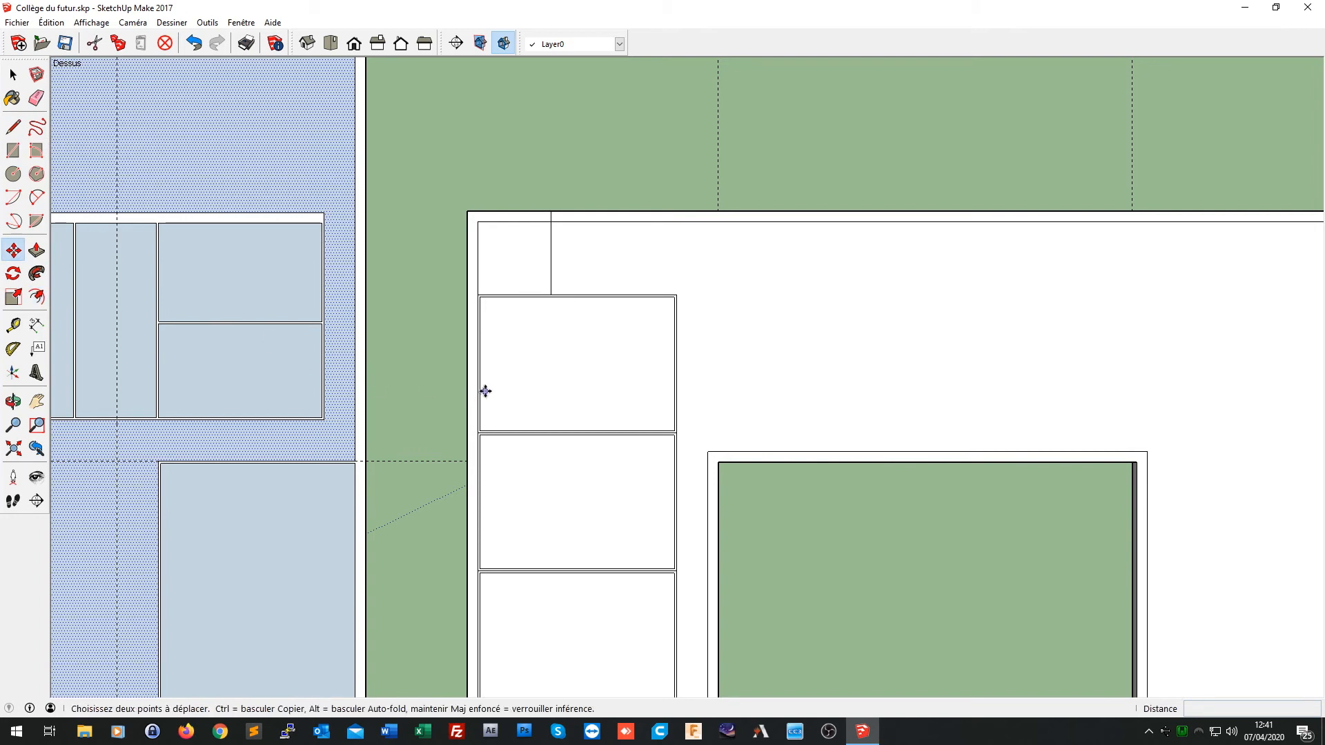
scroll(481, 369, up, 5)
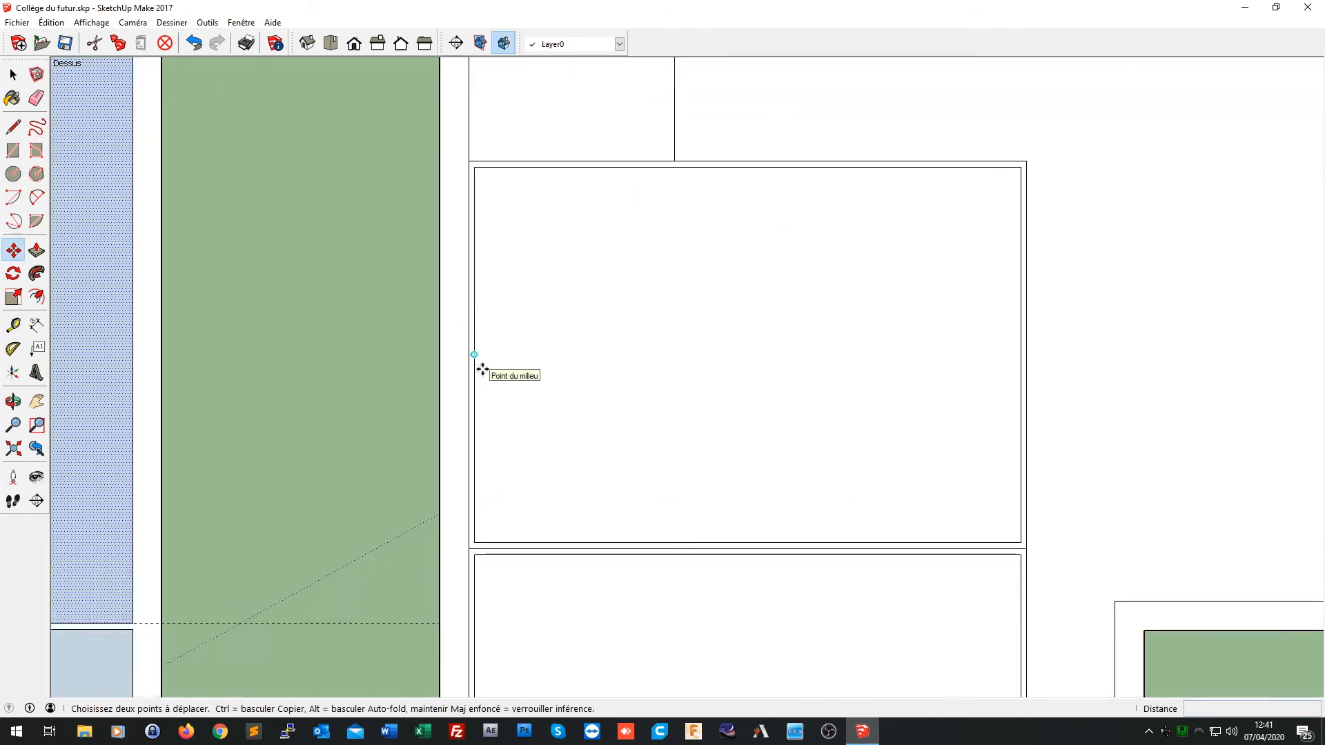
key(space)
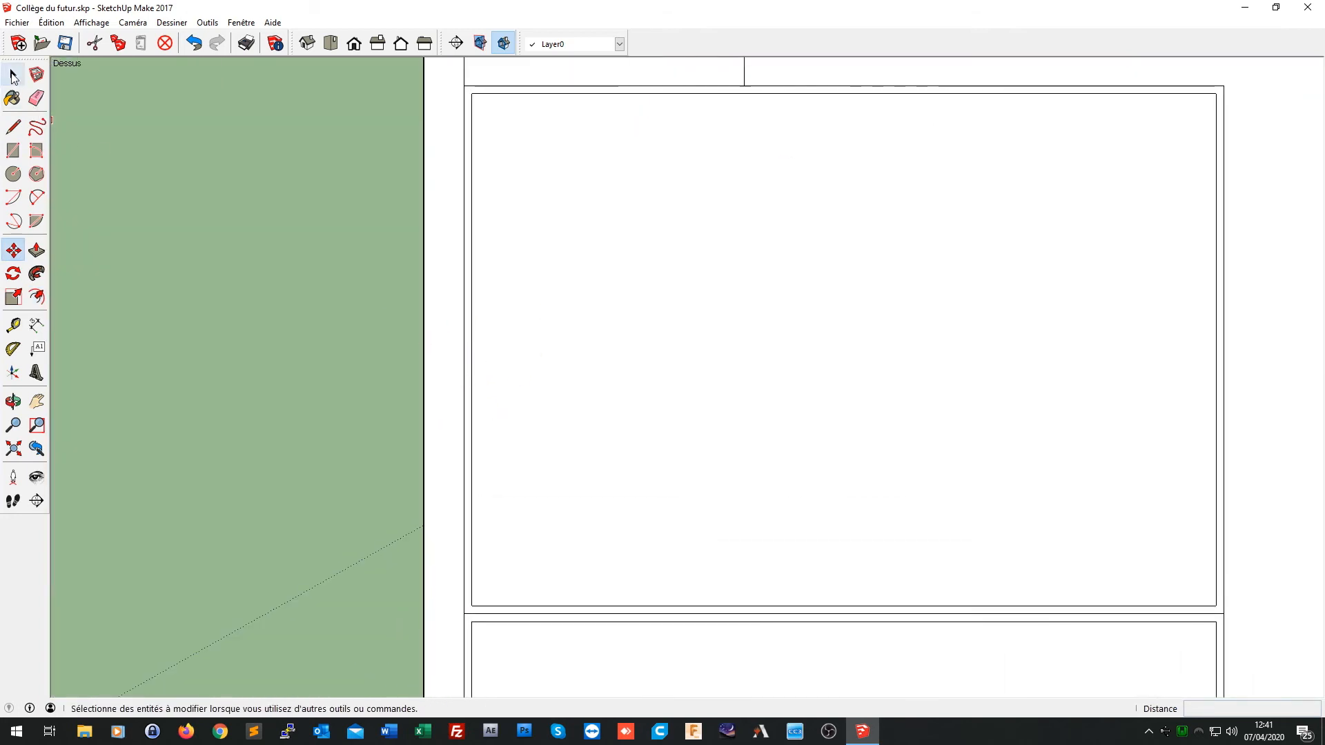
click(473, 336)
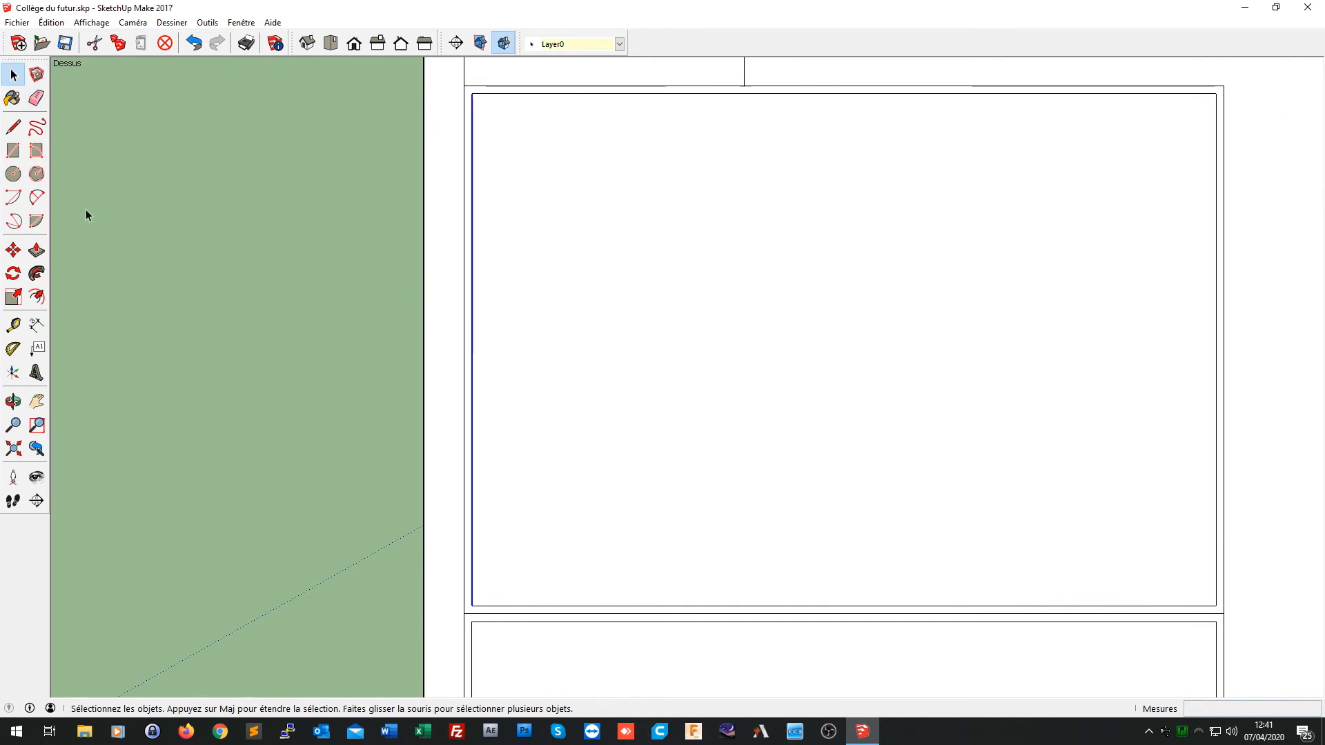
click(13, 250)
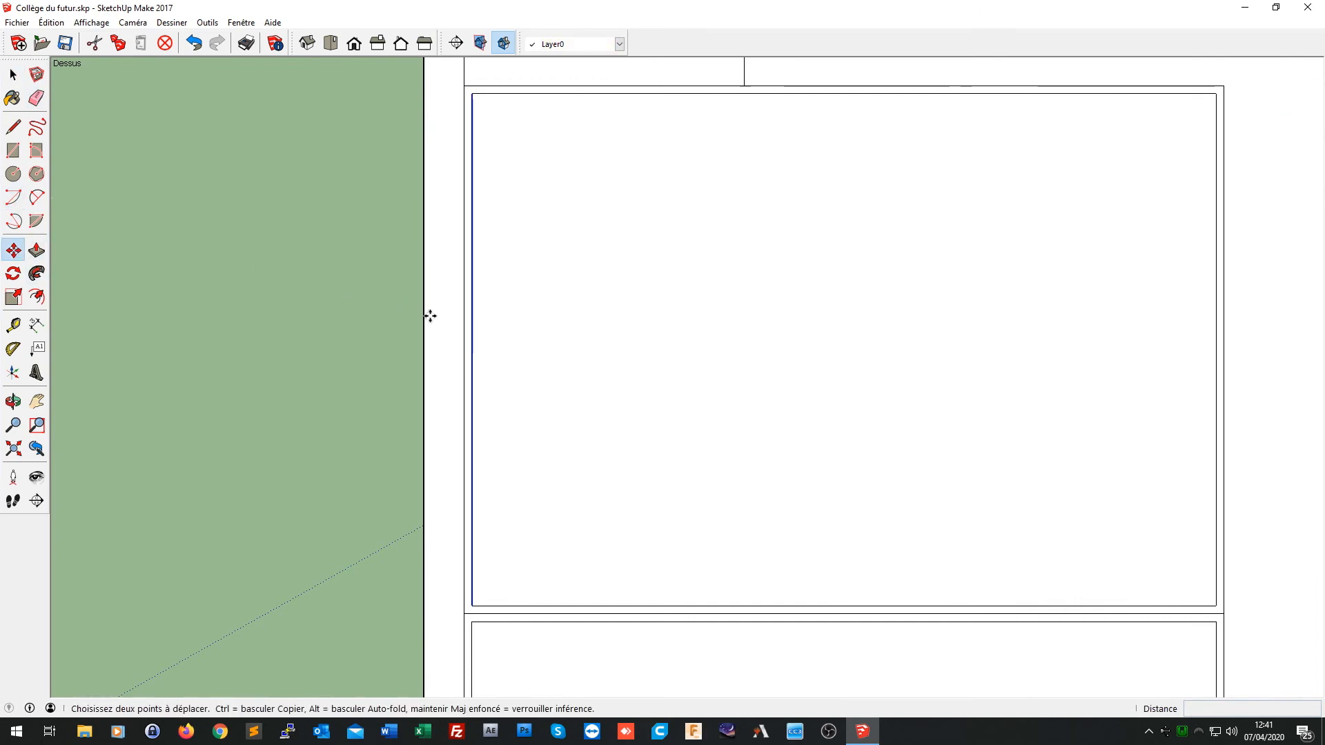
click(472, 325)
click(464, 327)
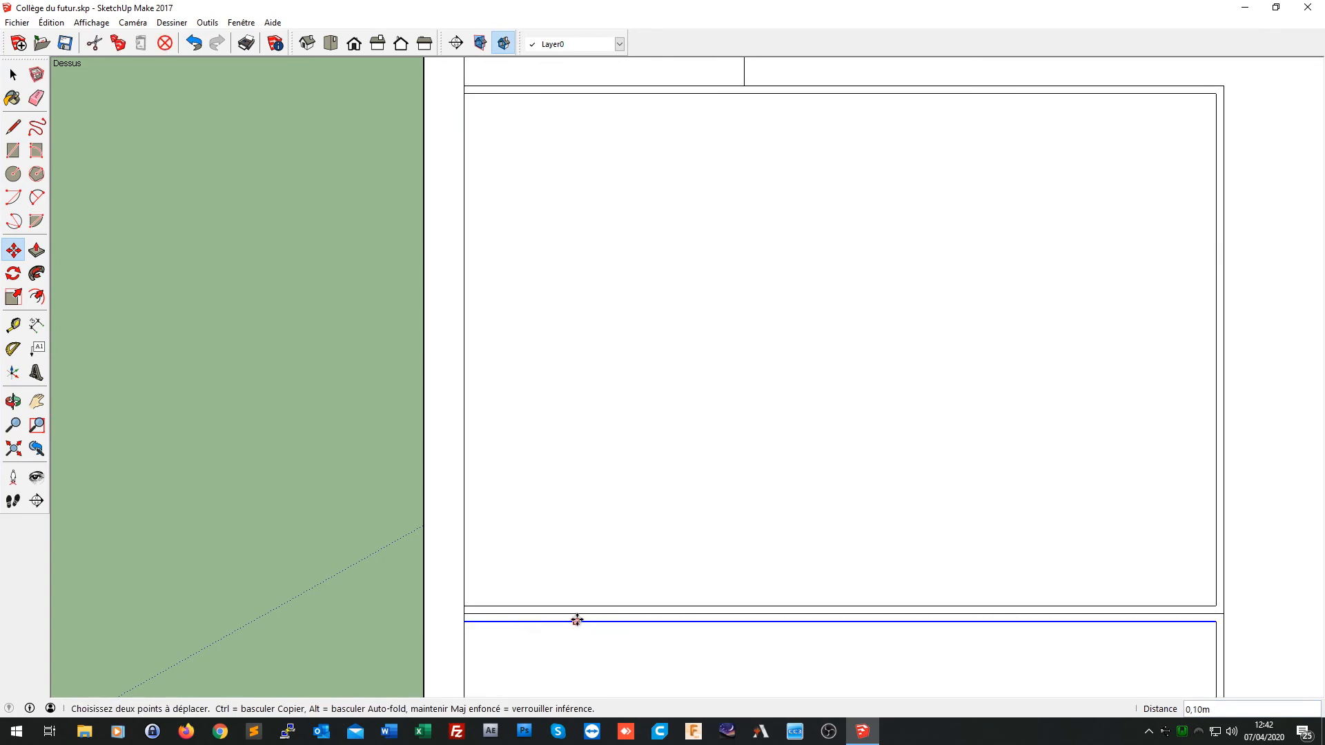
Step: Move the left inner edges of the three lower rooms 0.10 m onto the exterior wall's inner line
shift+middle_drag(661, 613, 626, 8)
scroll(662, 421, down, 2)
scroll(662, 420, down, 2)
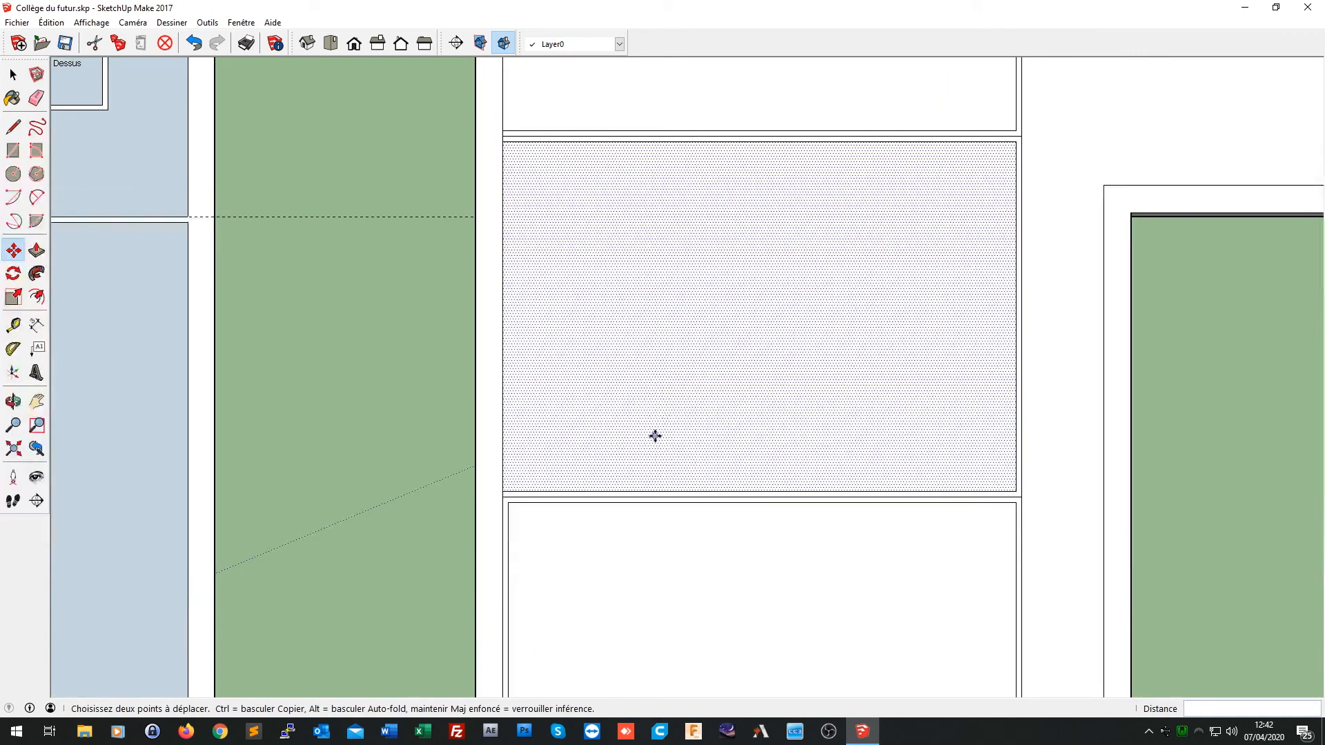
drag(507, 587, 504, 589)
shift+middle_drag(620, 677, 617, 71)
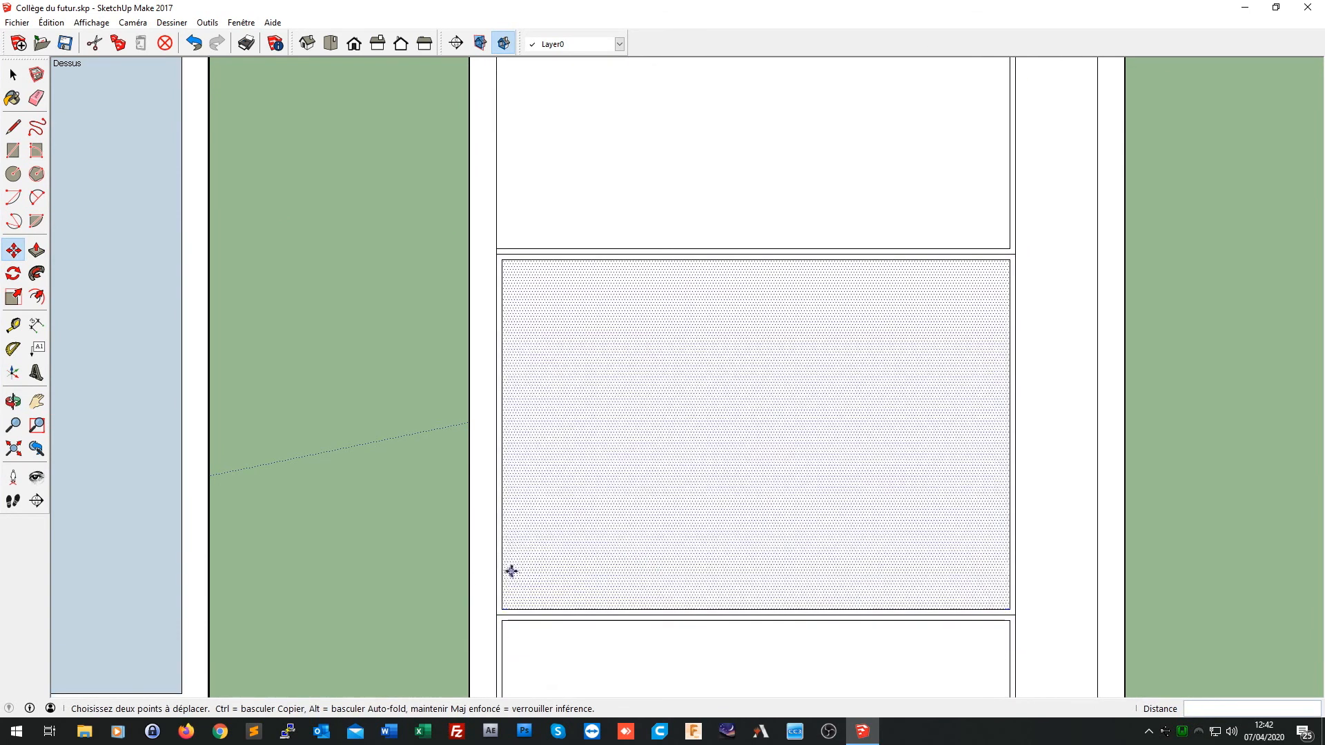
drag(509, 571, 494, 562)
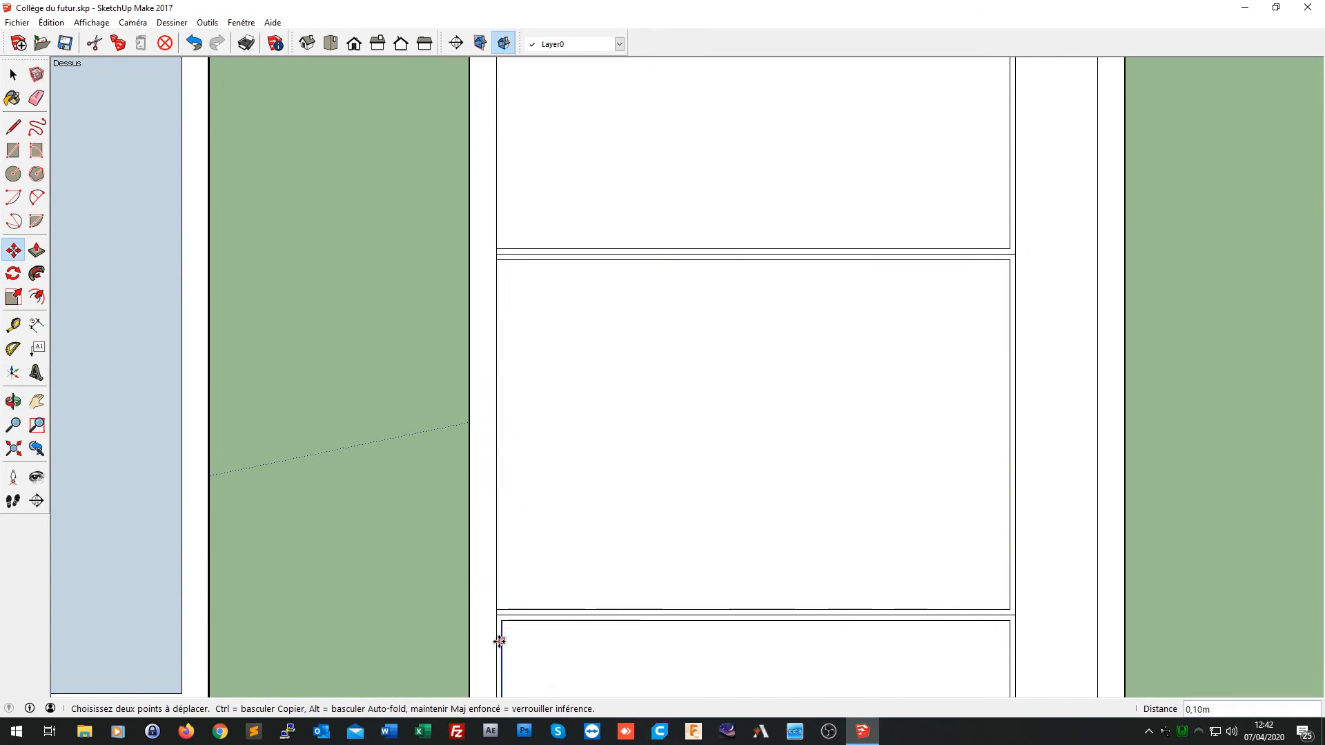
drag(502, 641, 496, 642)
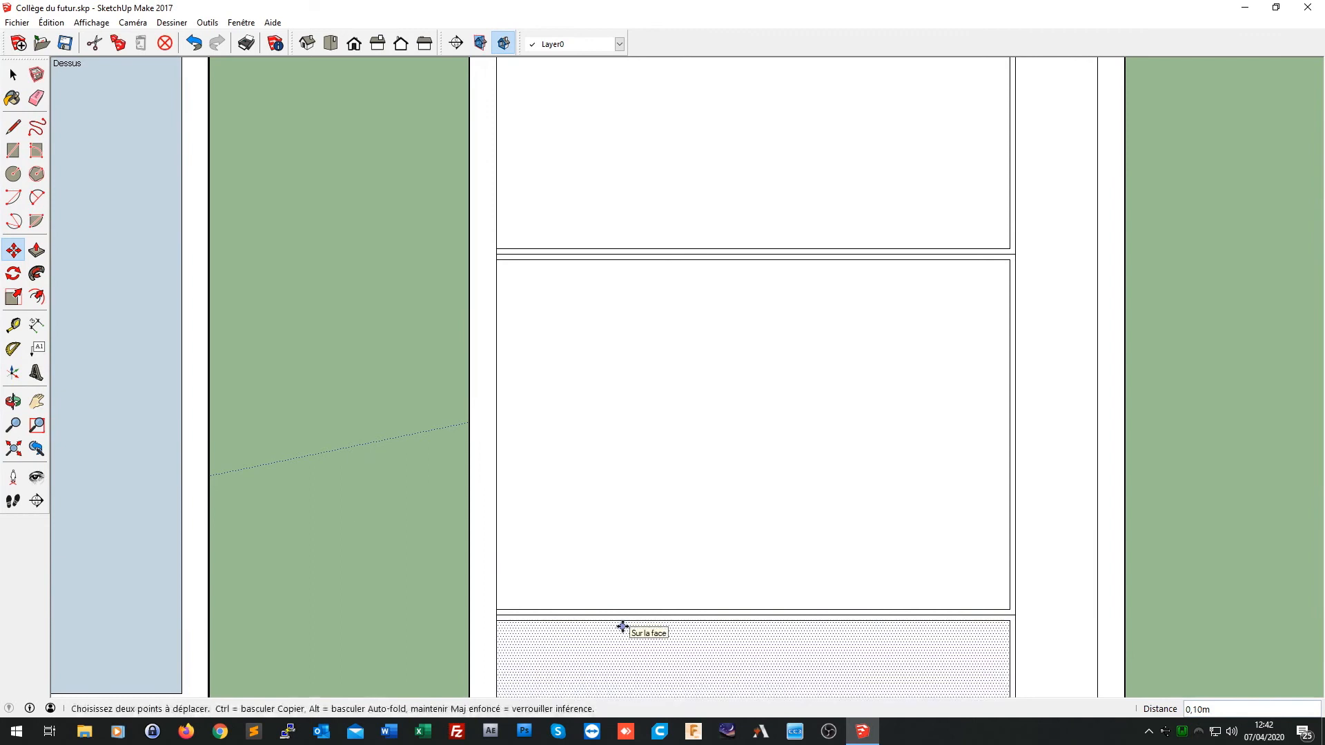
Step: Move the lowest room's bottom inner edge 0.10 m down onto the exterior wall's inner line
shift+middle_drag(618, 615, 581, 205)
key(m)
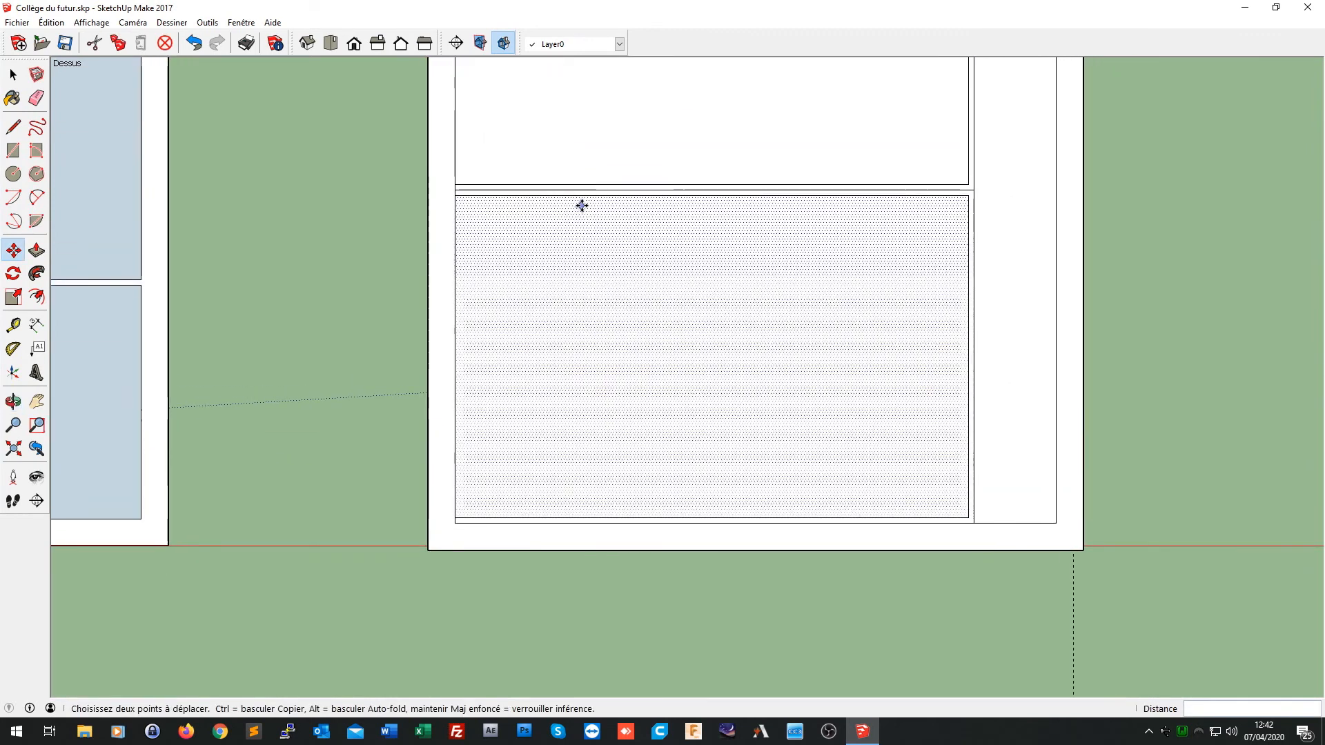
click(658, 518)
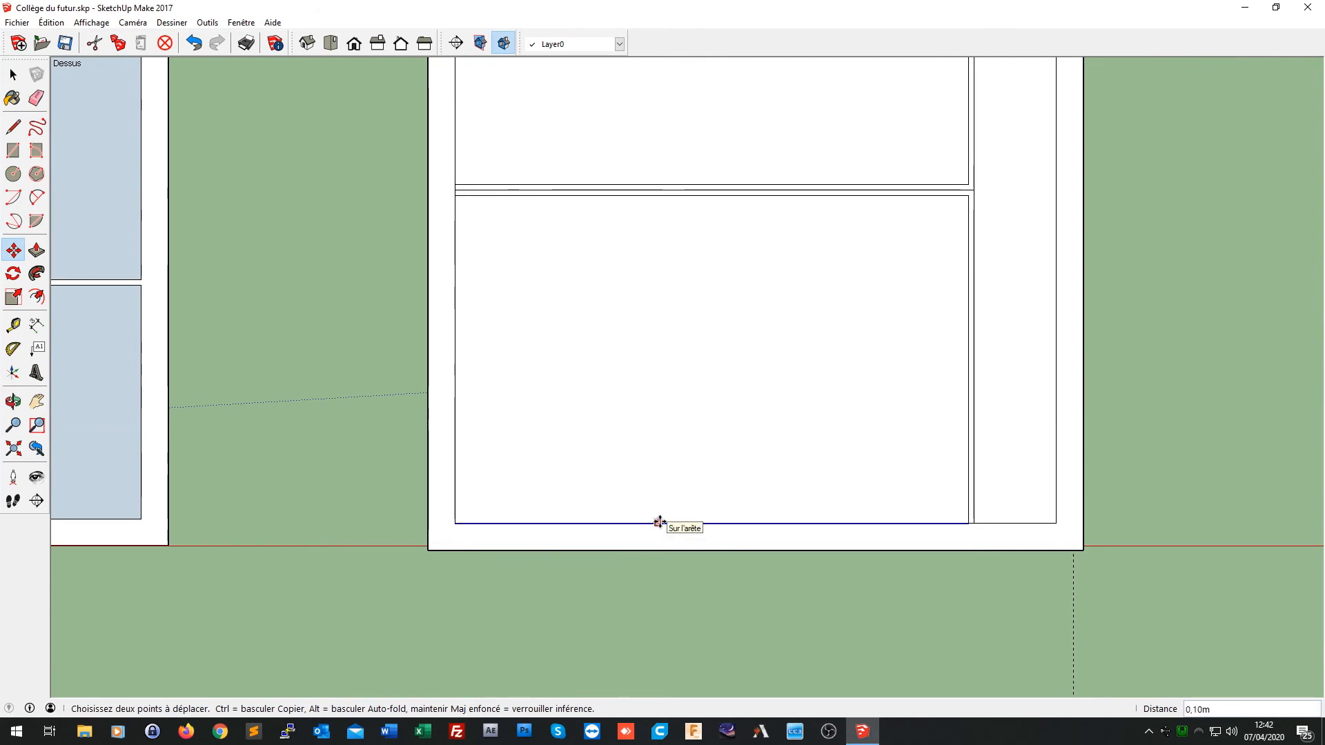
click(659, 523)
Step: Move the bottom inner edges of the four upper rooms 0.10 m down onto the dividing lines beneath them
click(691, 183)
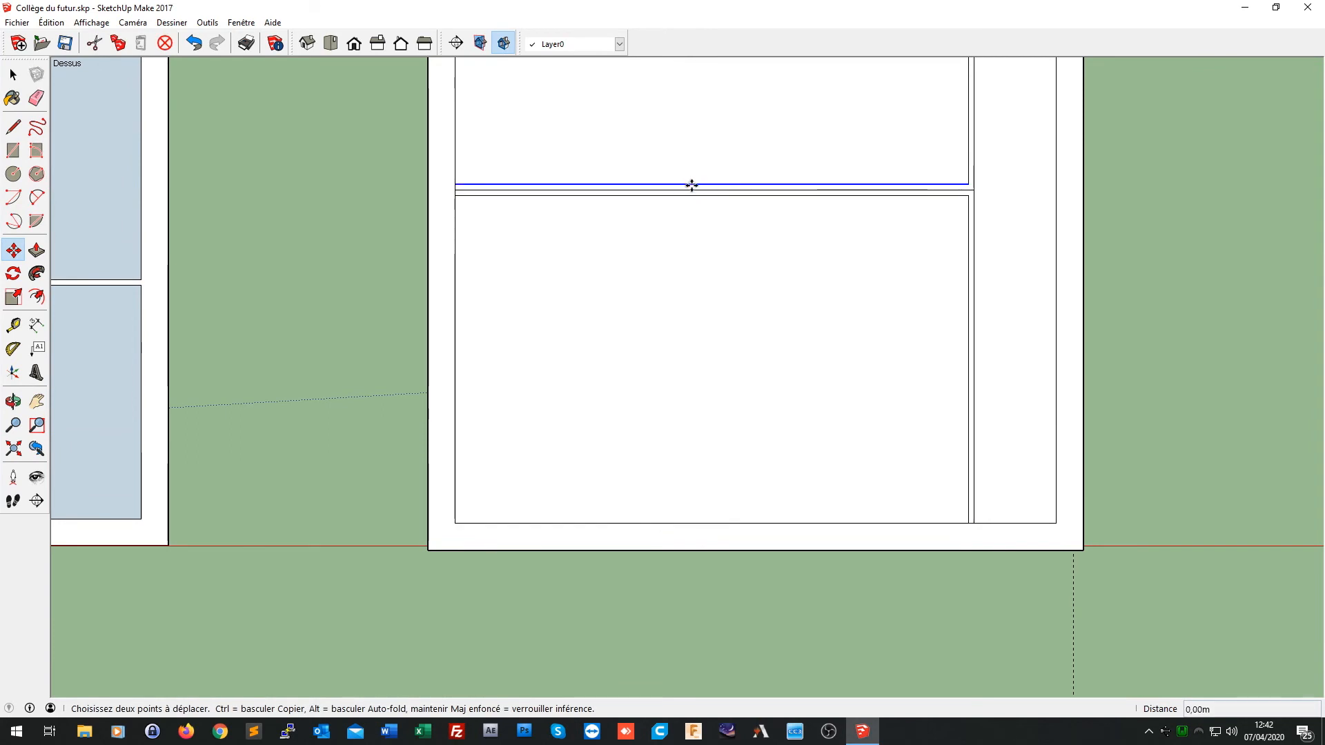
click(689, 190)
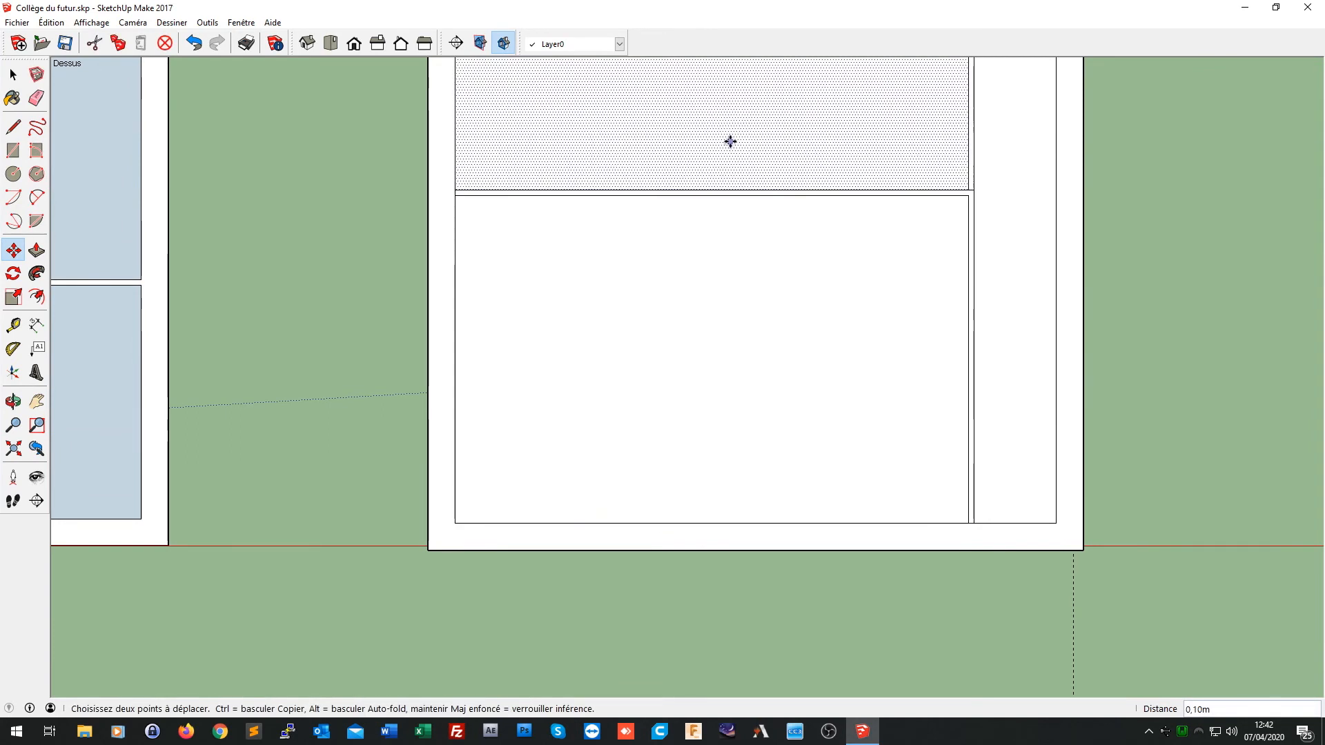
shift+middle_drag(724, 152, 714, 670)
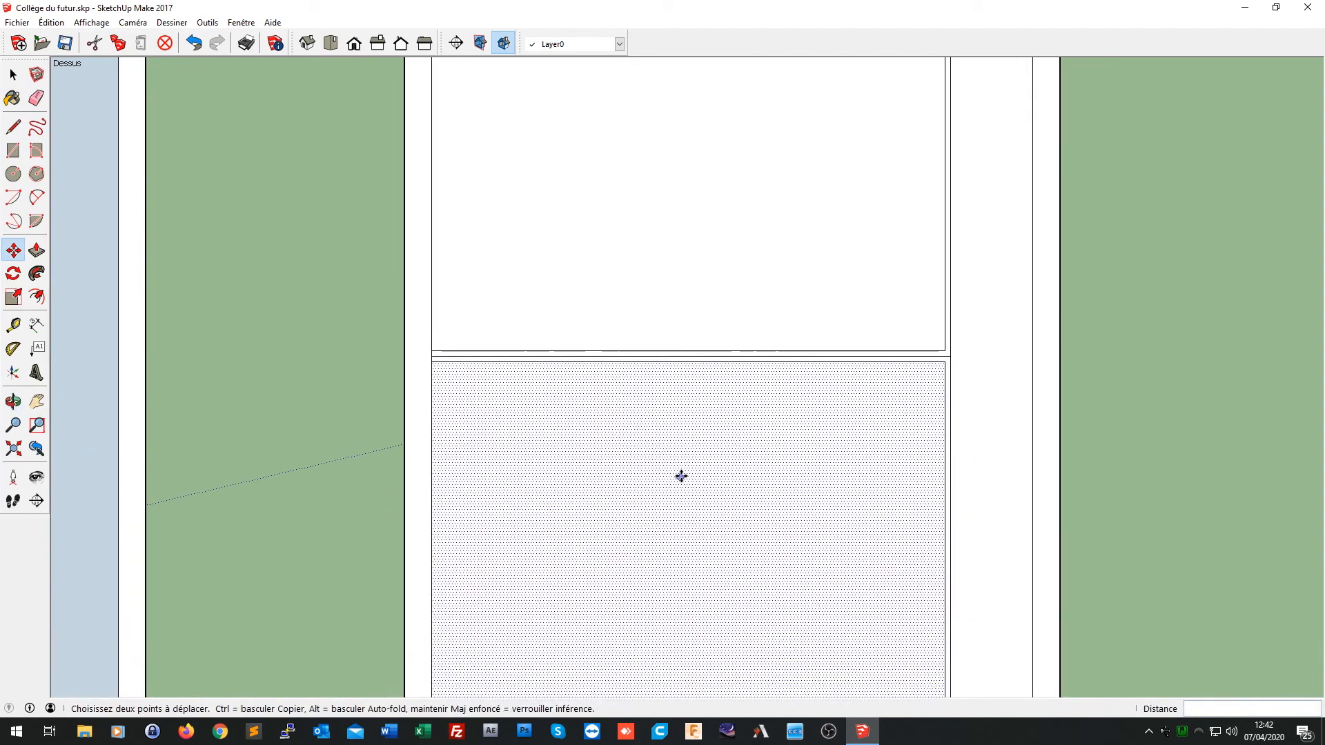
click(641, 351)
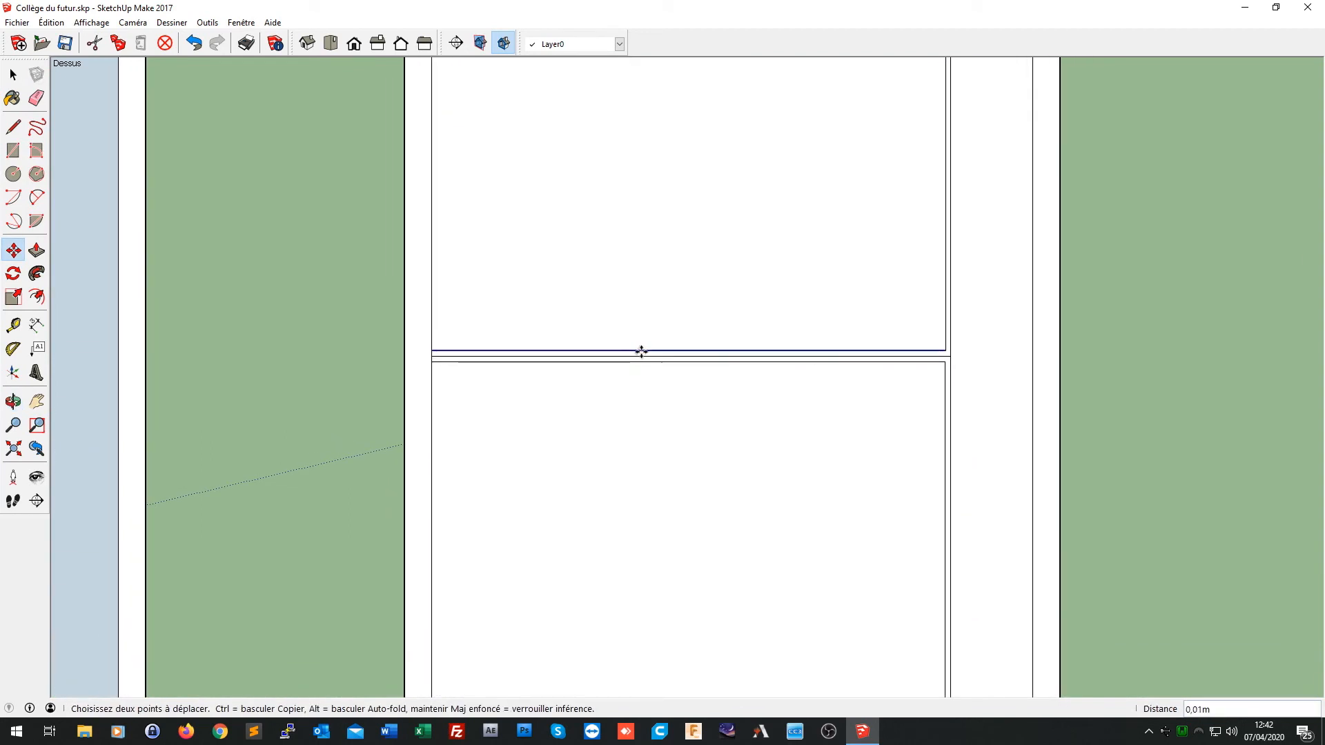
click(642, 356)
shift+middle_drag(652, 302, 621, 690)
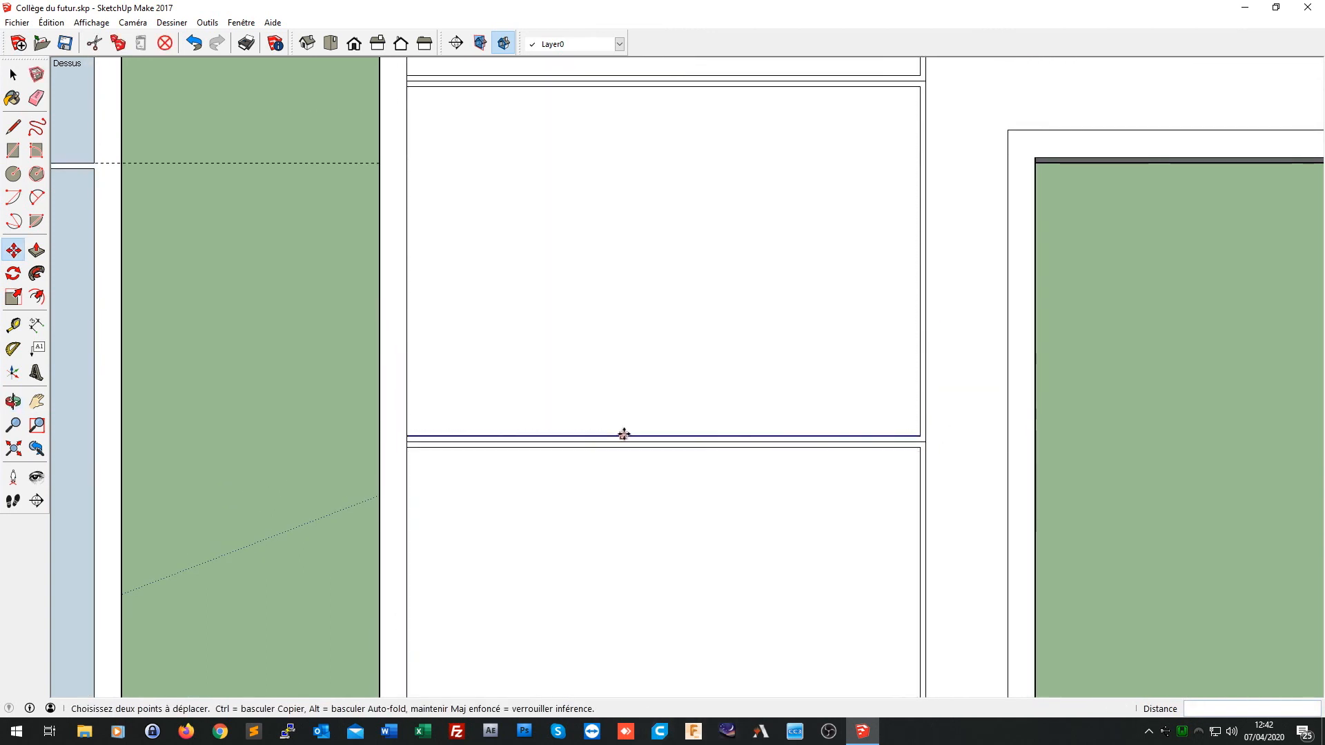
click(620, 436)
click(619, 442)
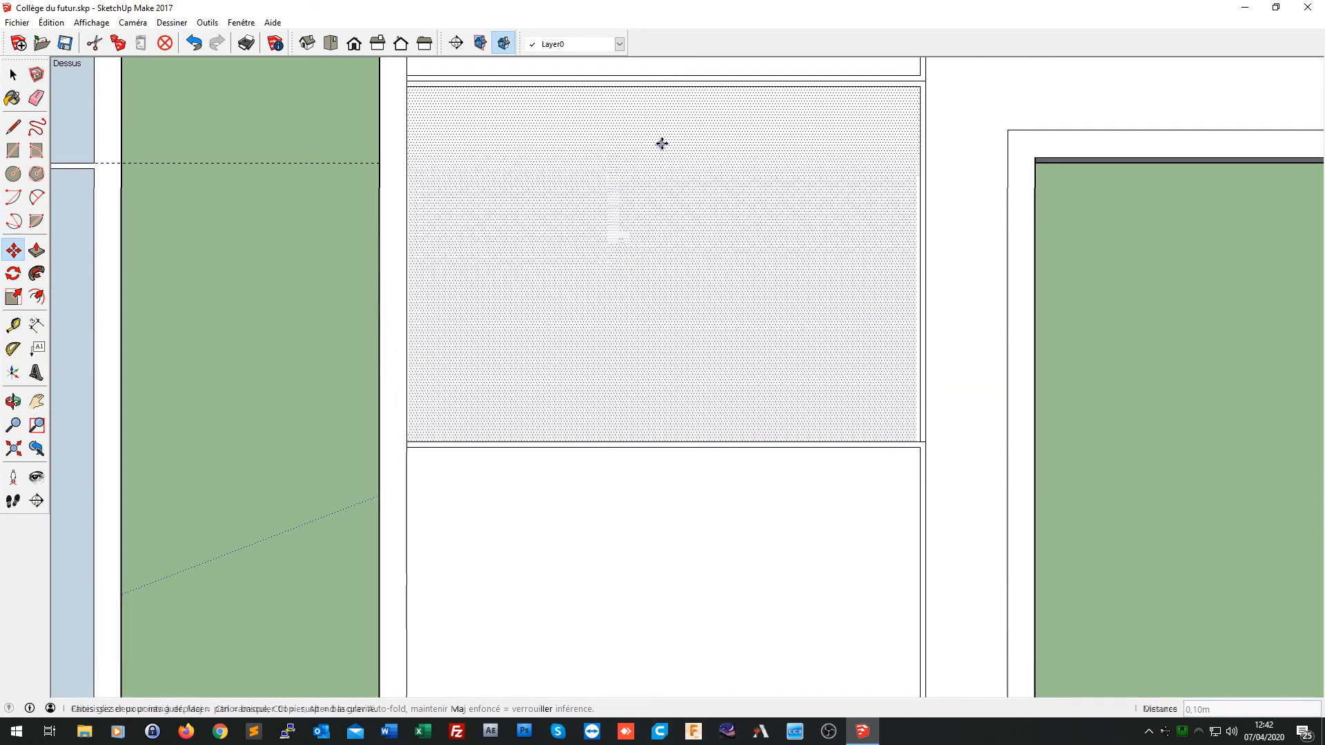
shift+middle_drag(663, 142, 631, 563)
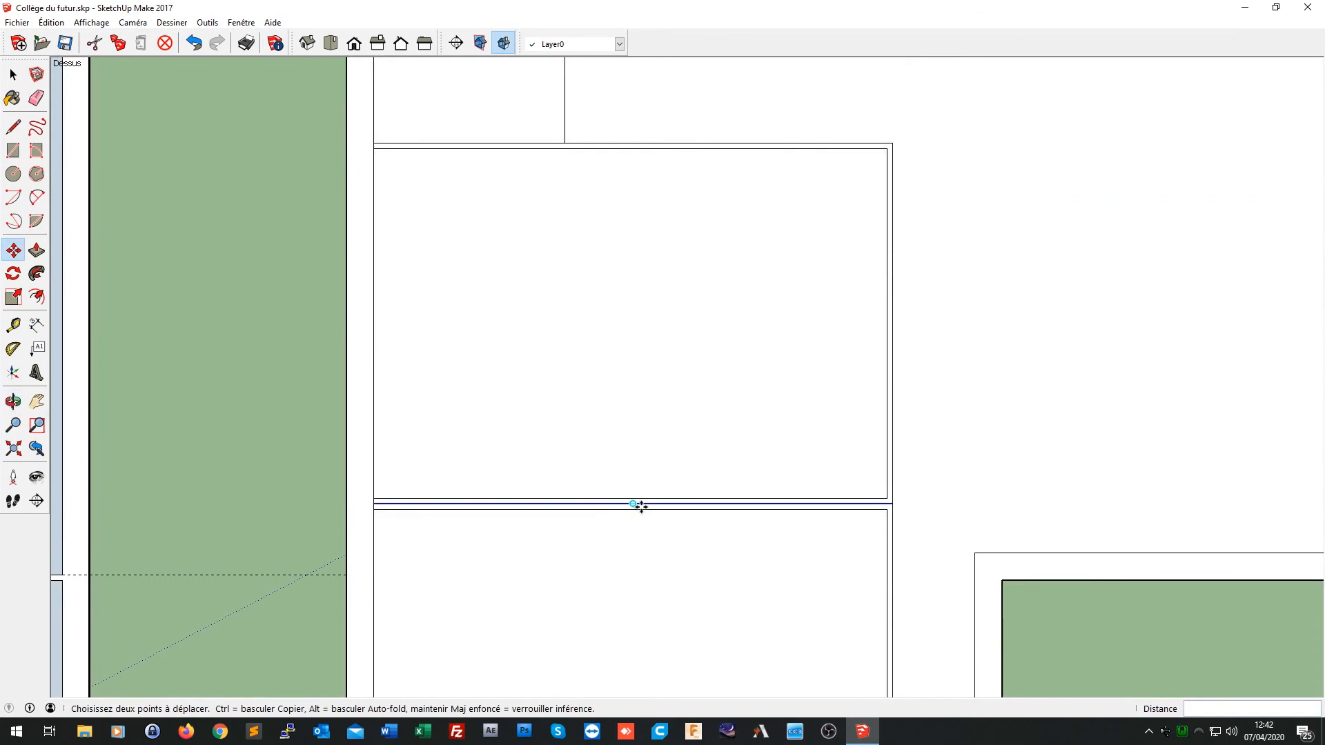
click(635, 497)
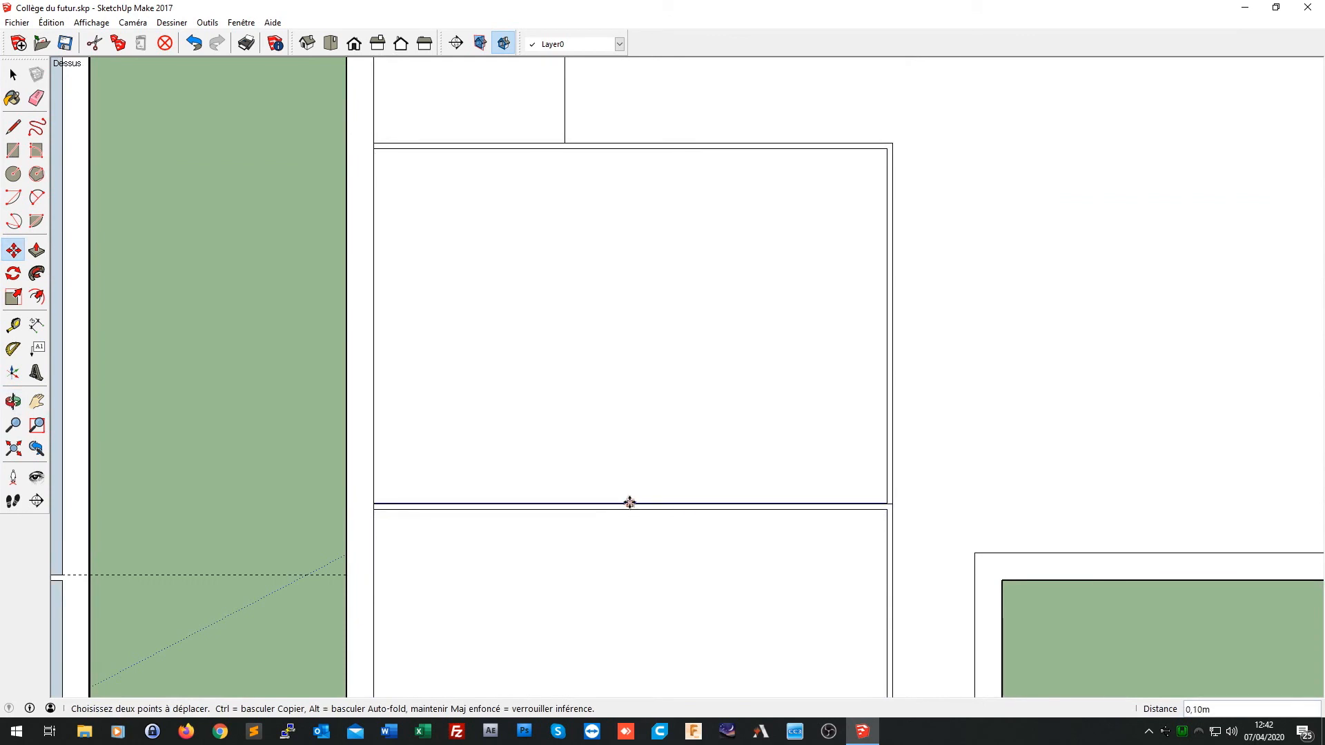
click(630, 502)
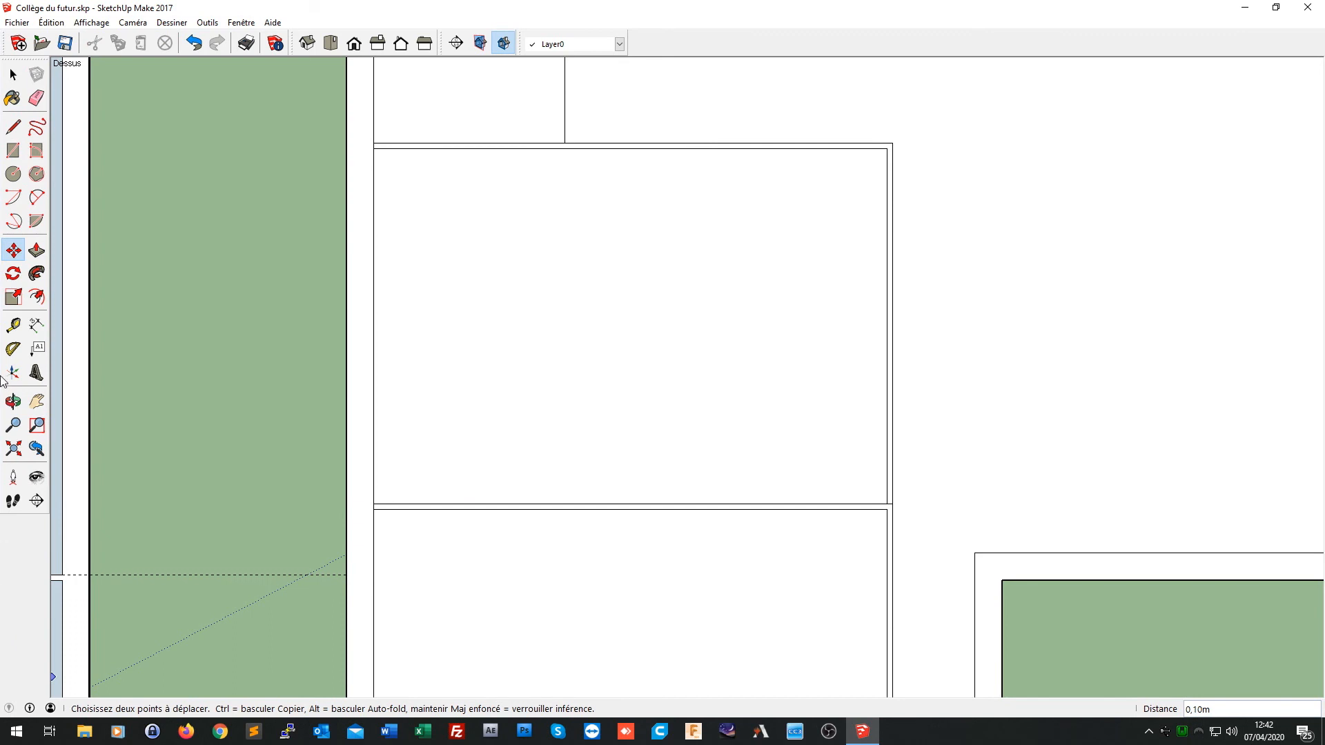
Step: Erase the short leftover edges at the ends of the partitions above and below the uppermost room
click(36, 98)
scroll(416, 188, up, 1)
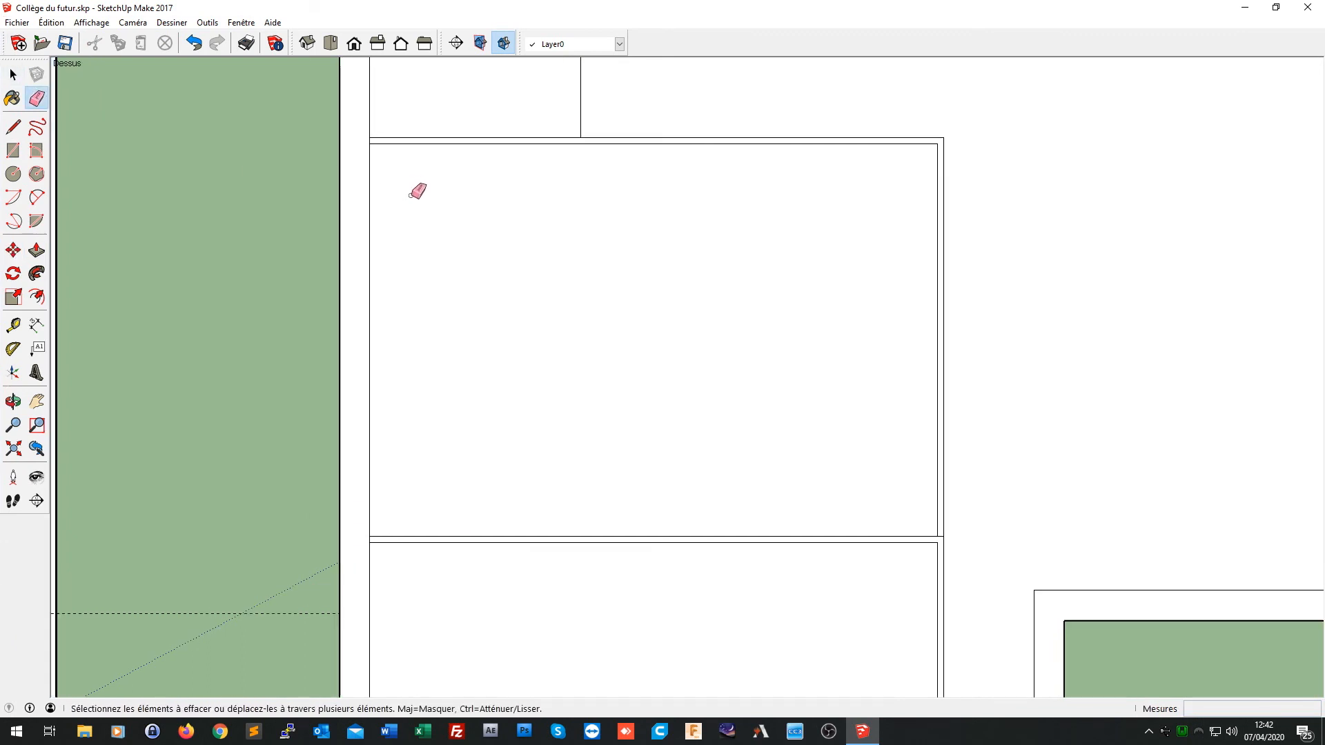
scroll(400, 183, down, 2)
scroll(376, 147, up, 2)
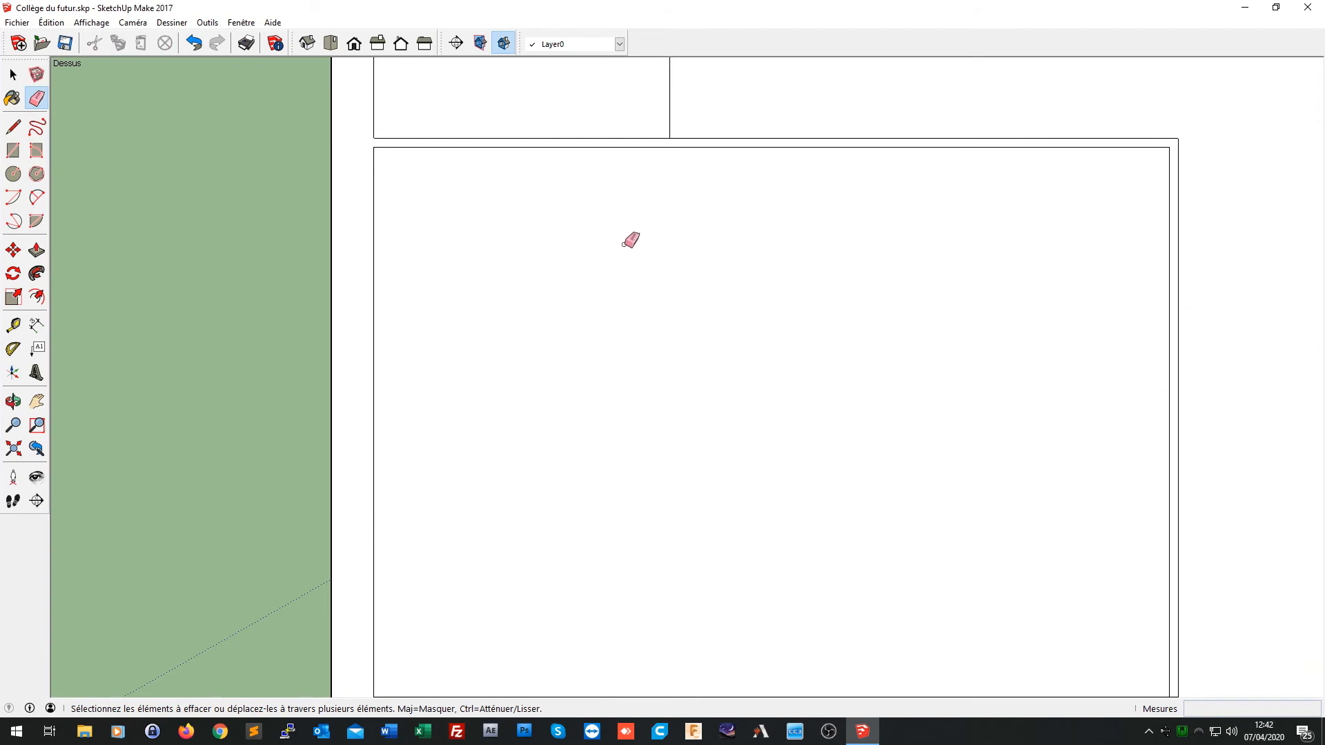
scroll(652, 467, down, 1)
scroll(659, 464, down, 2)
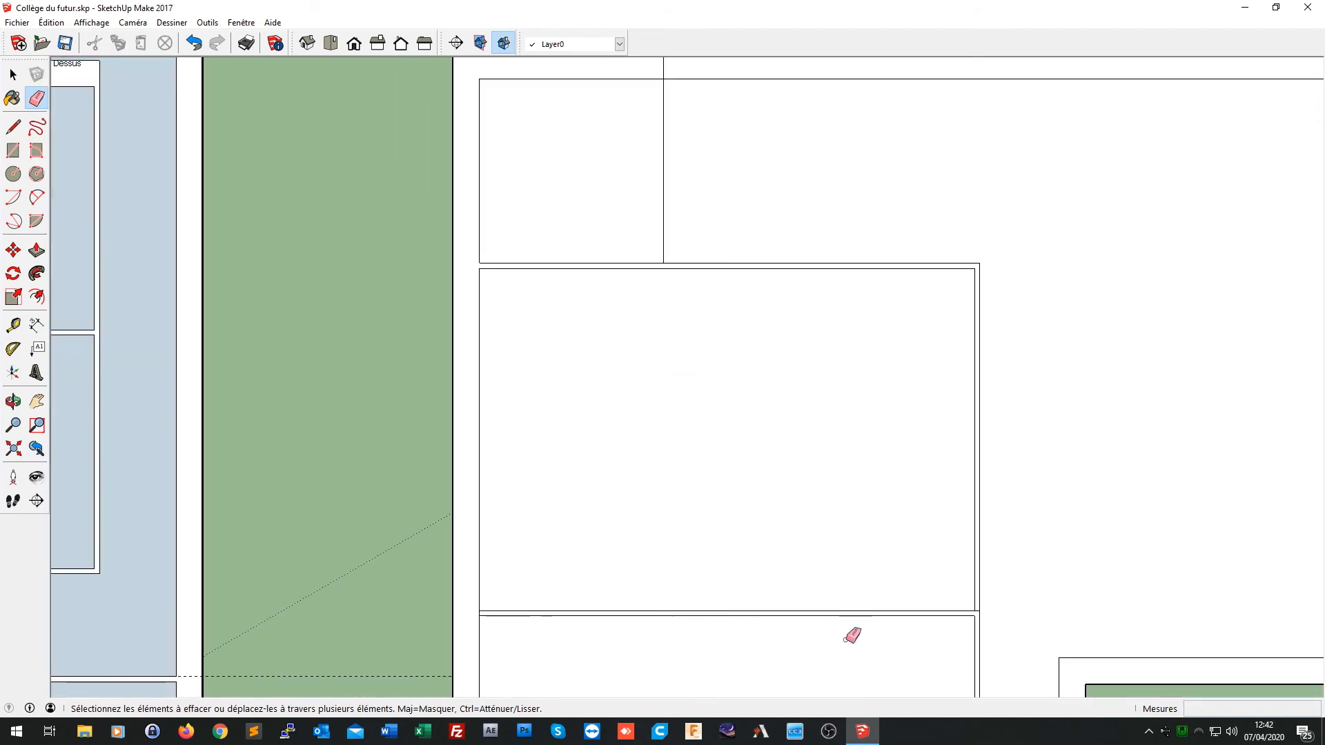
scroll(482, 609, up, 3)
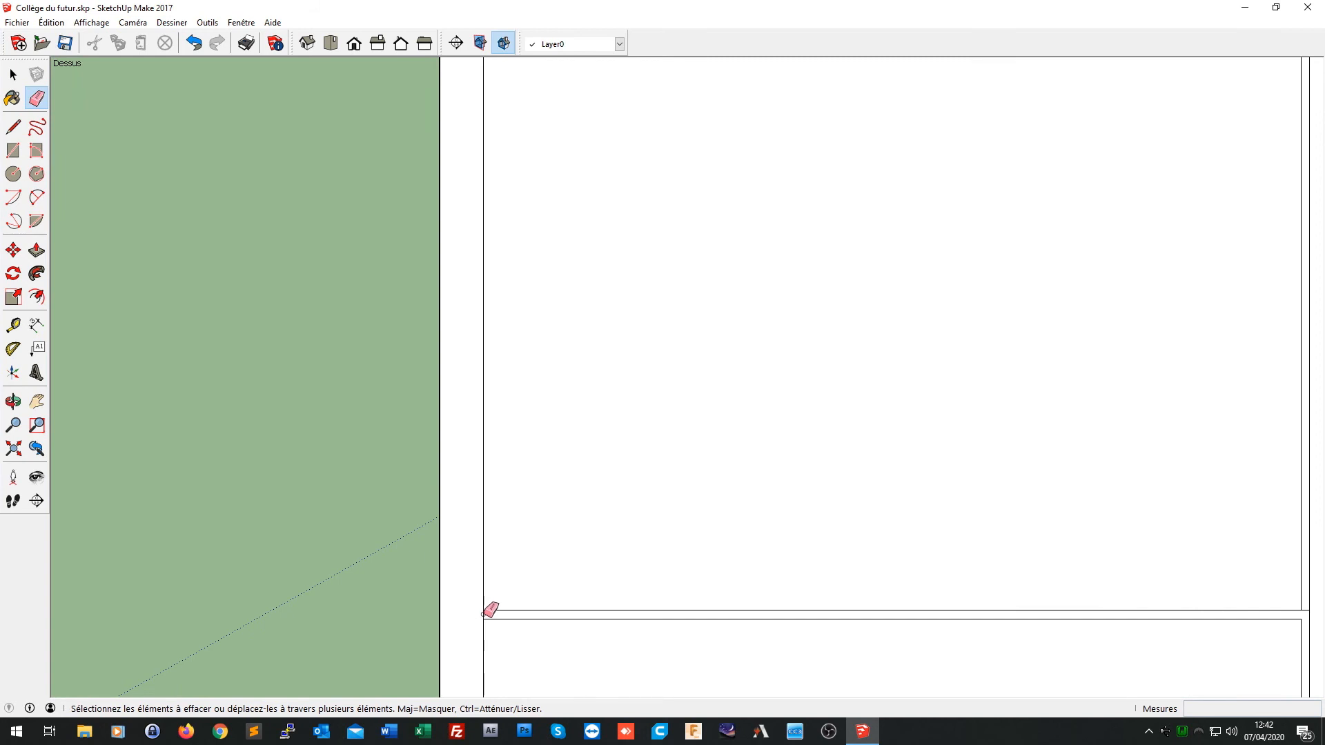
click(483, 614)
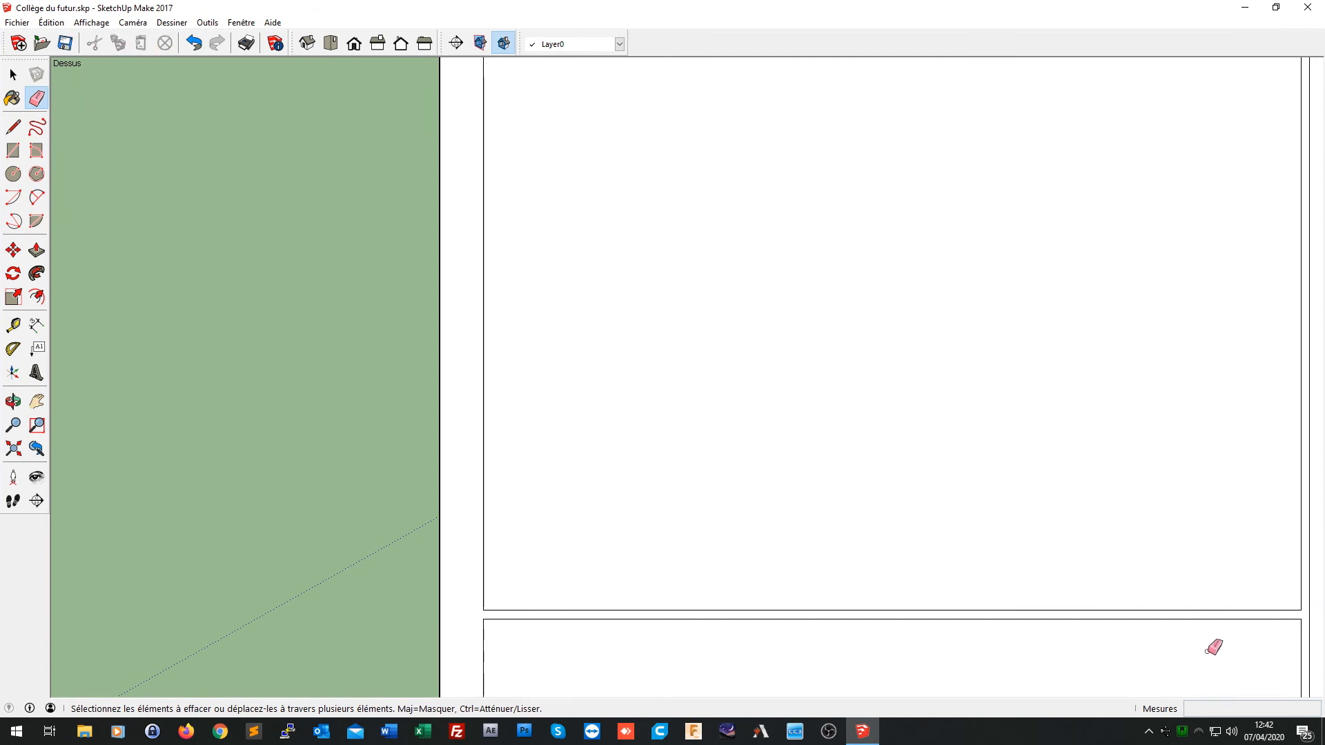
Step: Erase the short leftover edges at the ends of the partitions directly above and below the middle room
mouse_move(1201, 572)
shift+middle_down()
mouse_move(1162, 506)
mouse_move(1037, 1)
shift+middle_up()
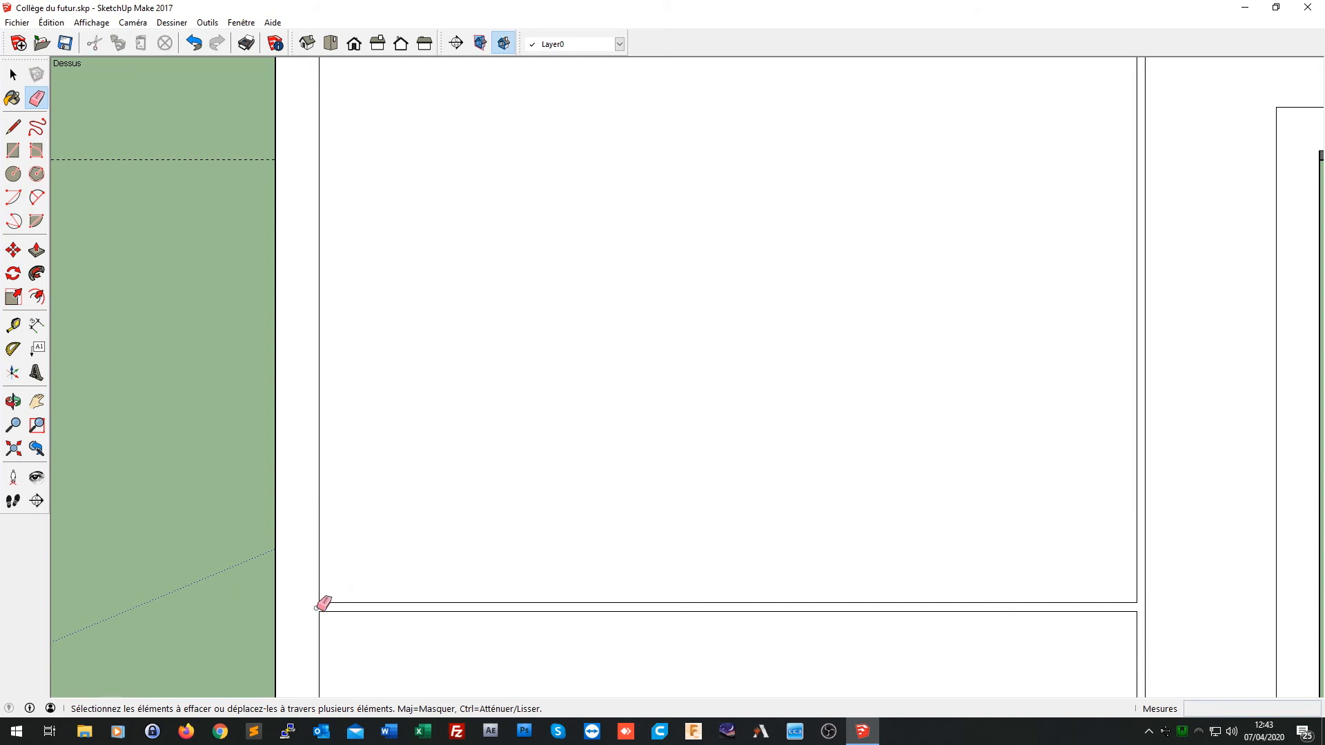
shift+middle_drag(679, 588, 709, 596)
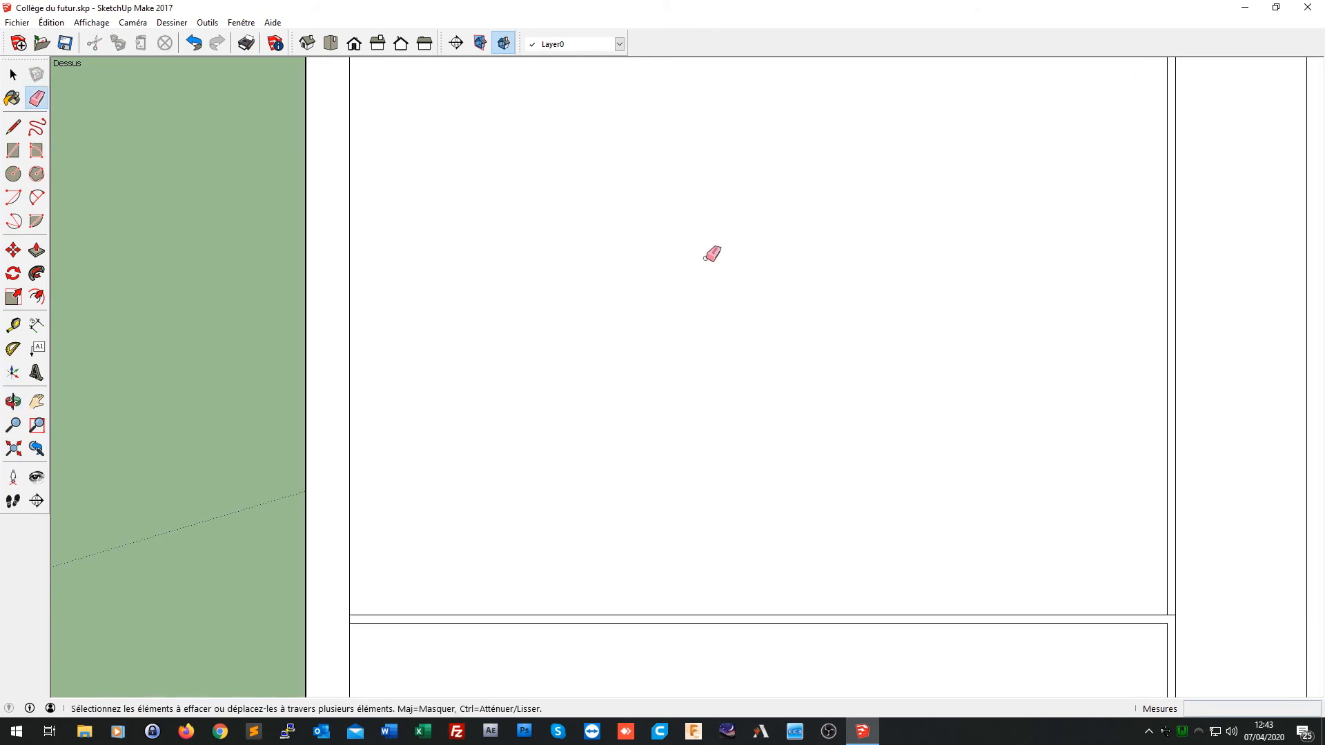
shift+middle_drag(856, 629, 732, 236)
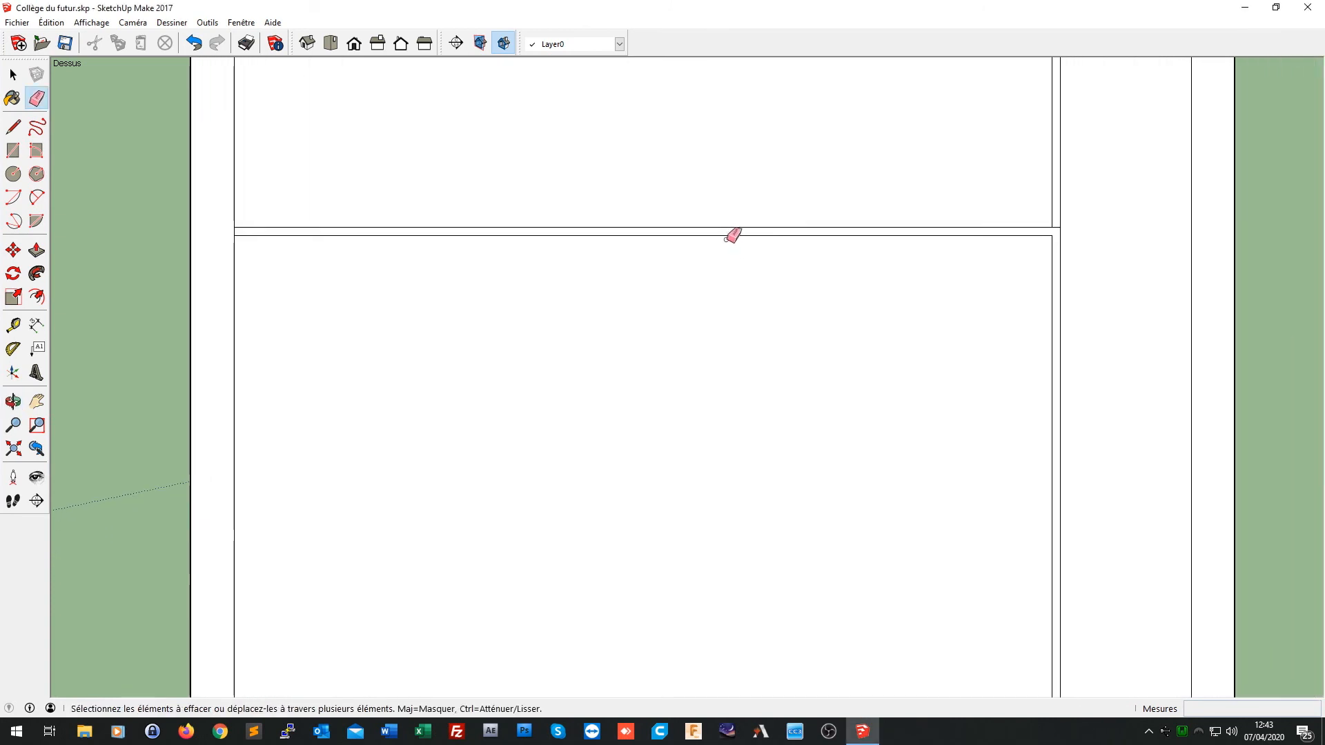
scroll(230, 227, up, 1)
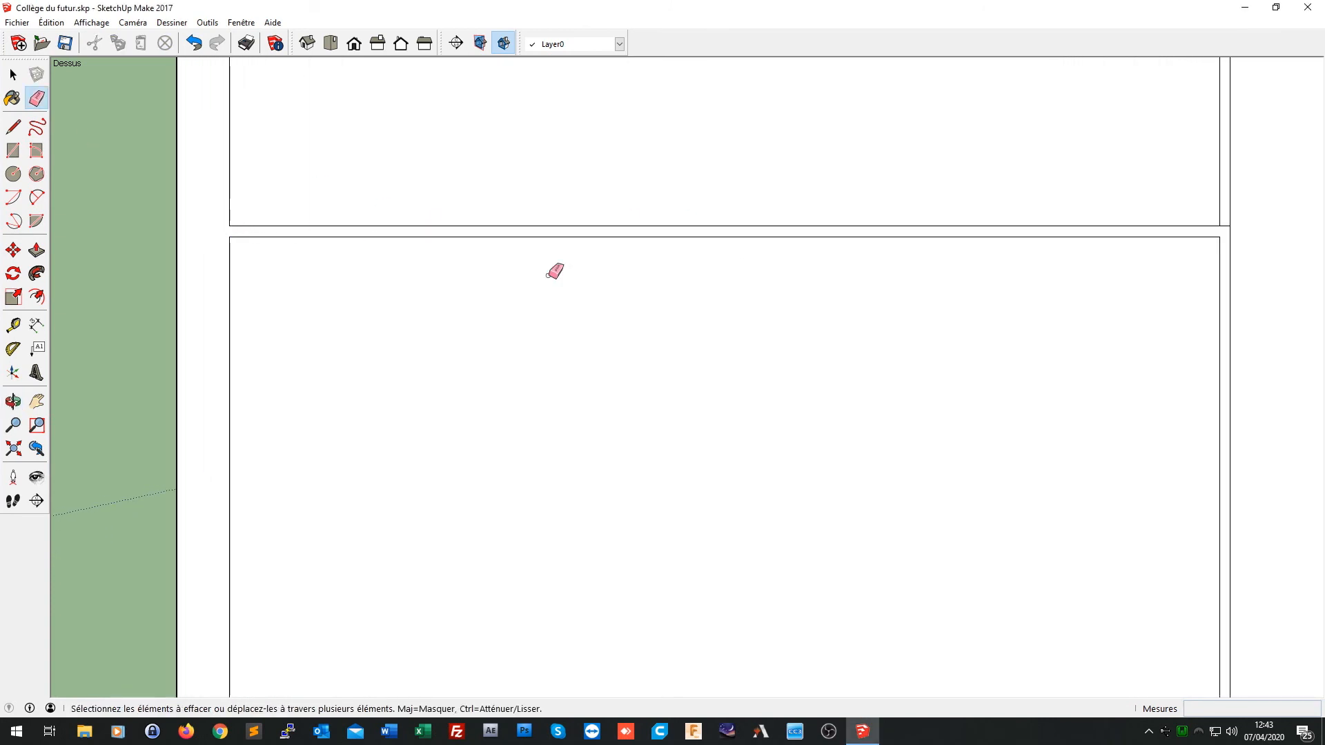
click(1223, 226)
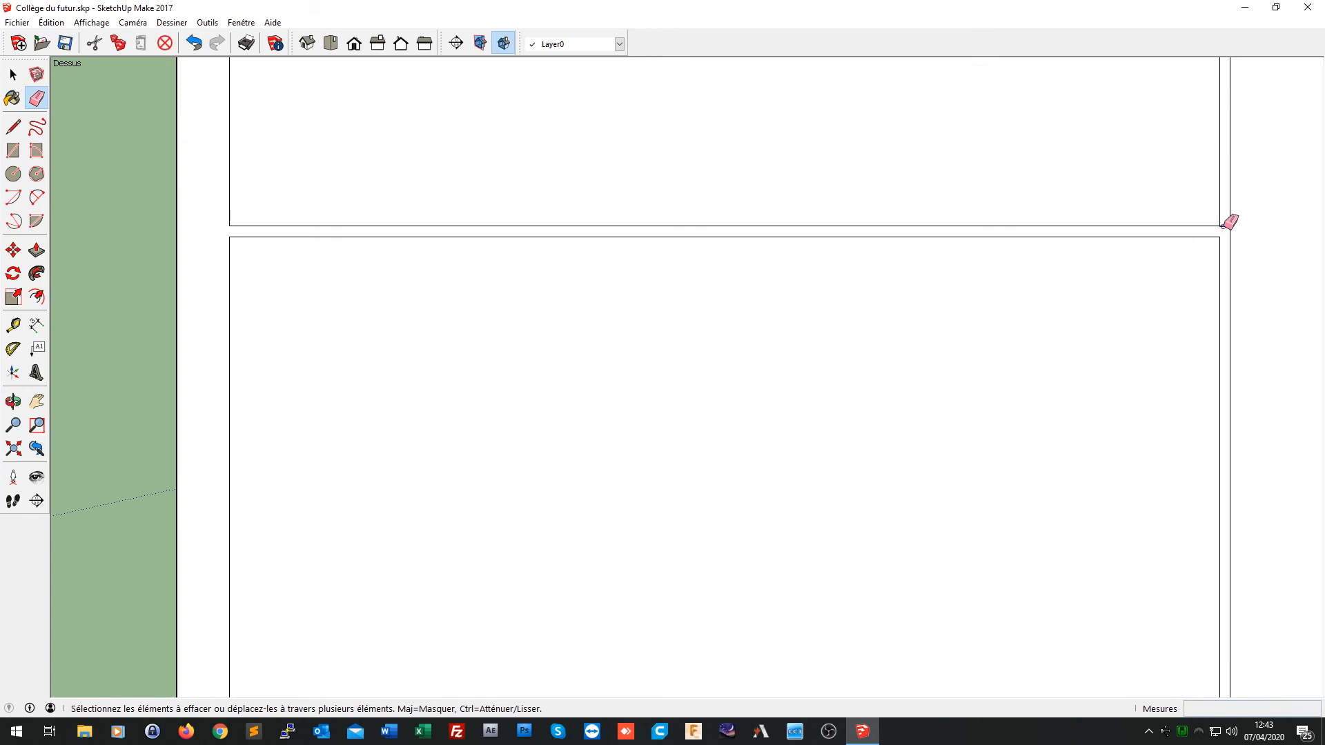
click(1126, 237)
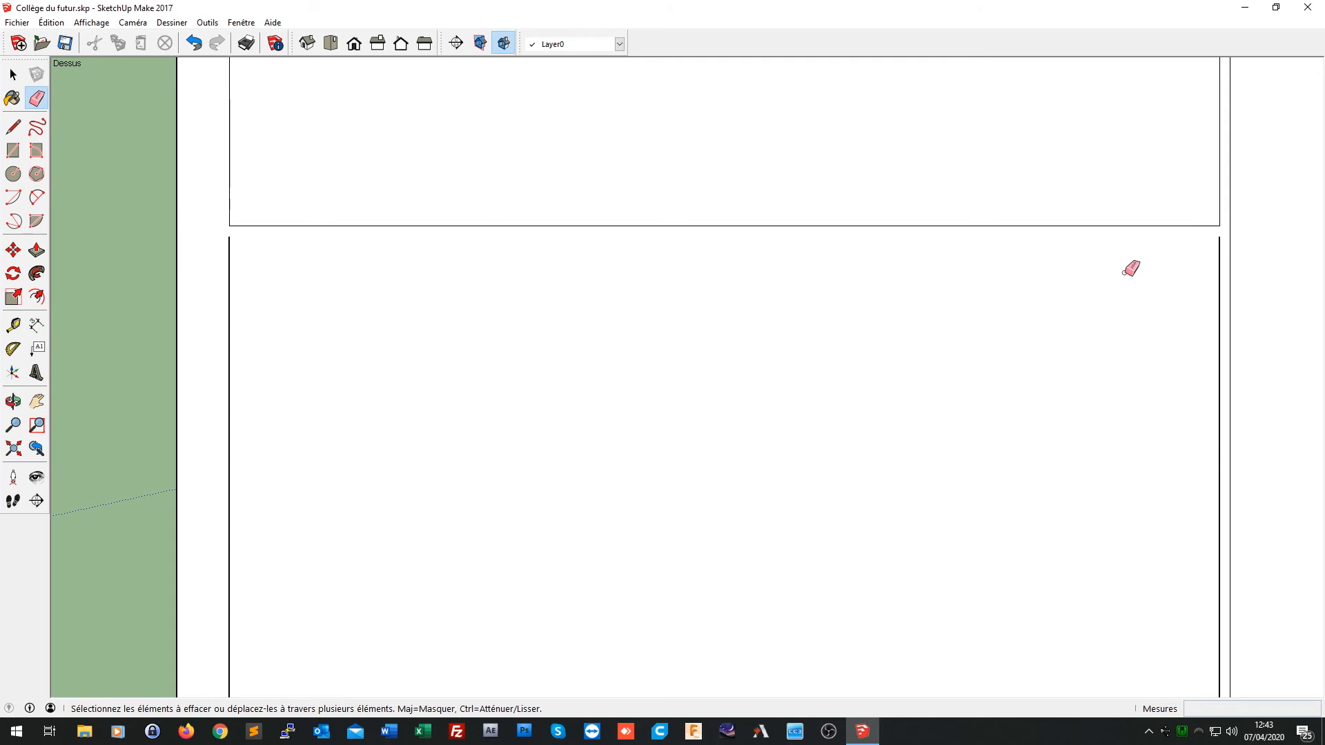
key(ctrl+z)
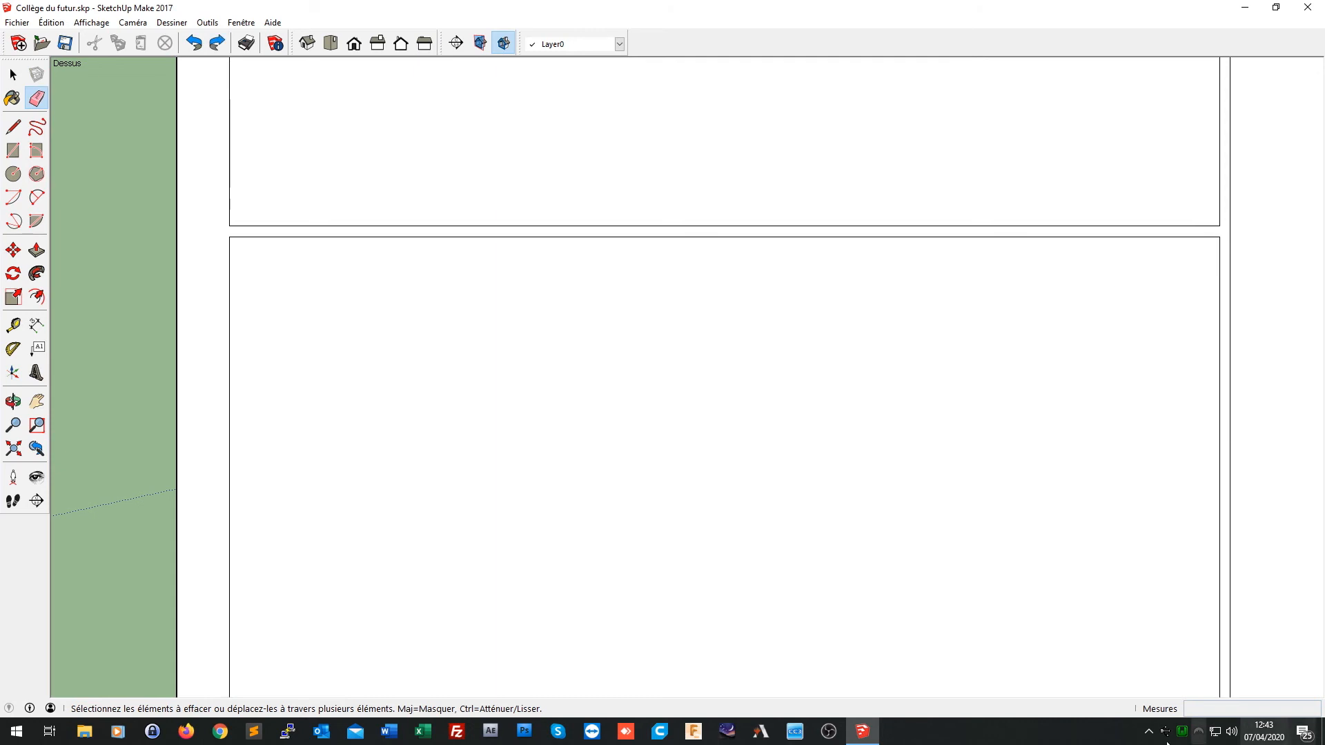
Step: Erase the short leftover edges at both ends of the partition between the two lowest rooms
mouse_move(967, 643)
shift+middle_down()
mouse_move(999, 325)
mouse_move(915, 136)
shift+middle_up()
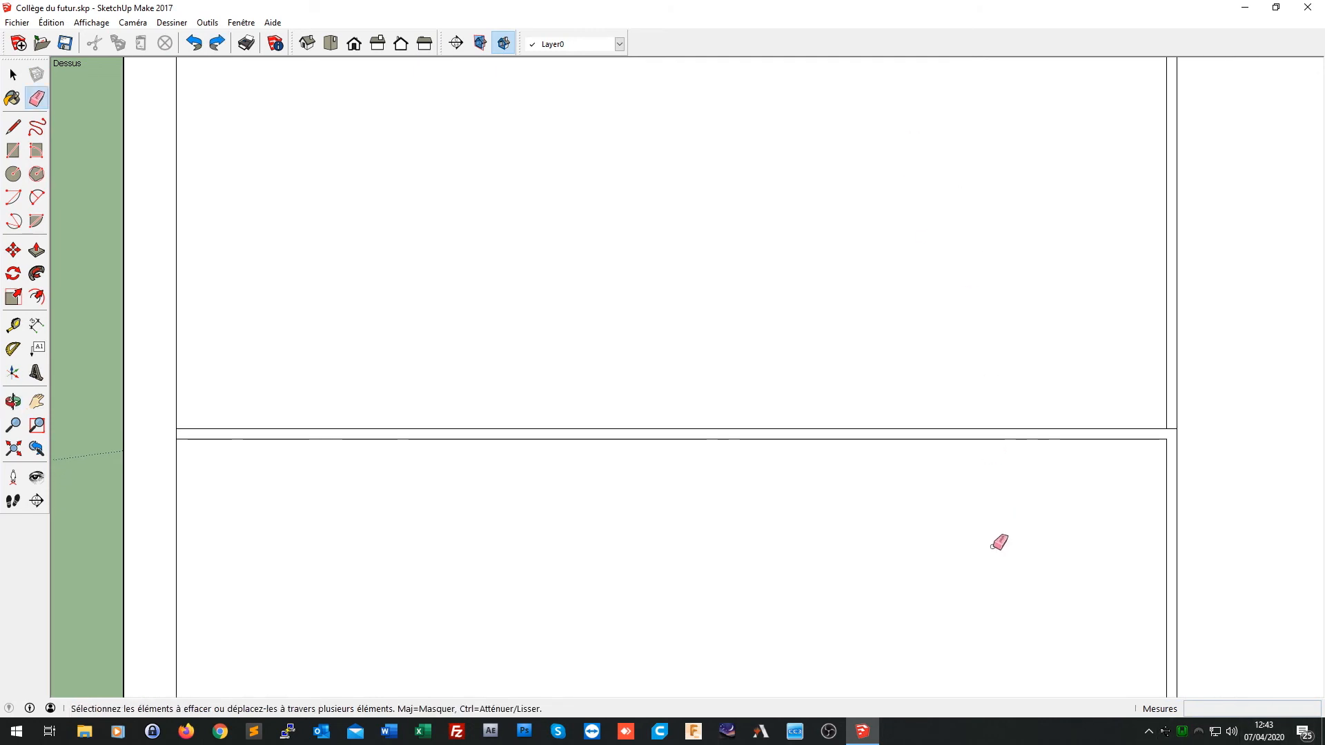
click(1173, 425)
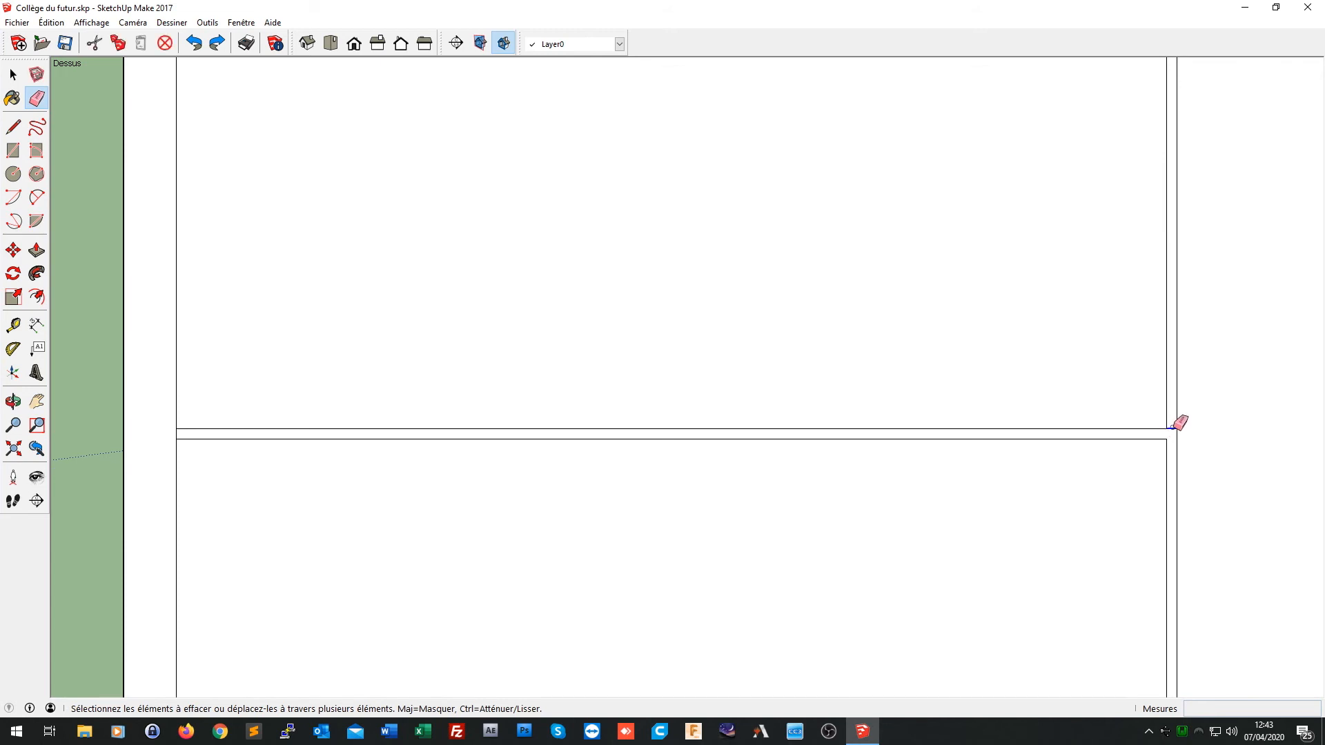
click(176, 433)
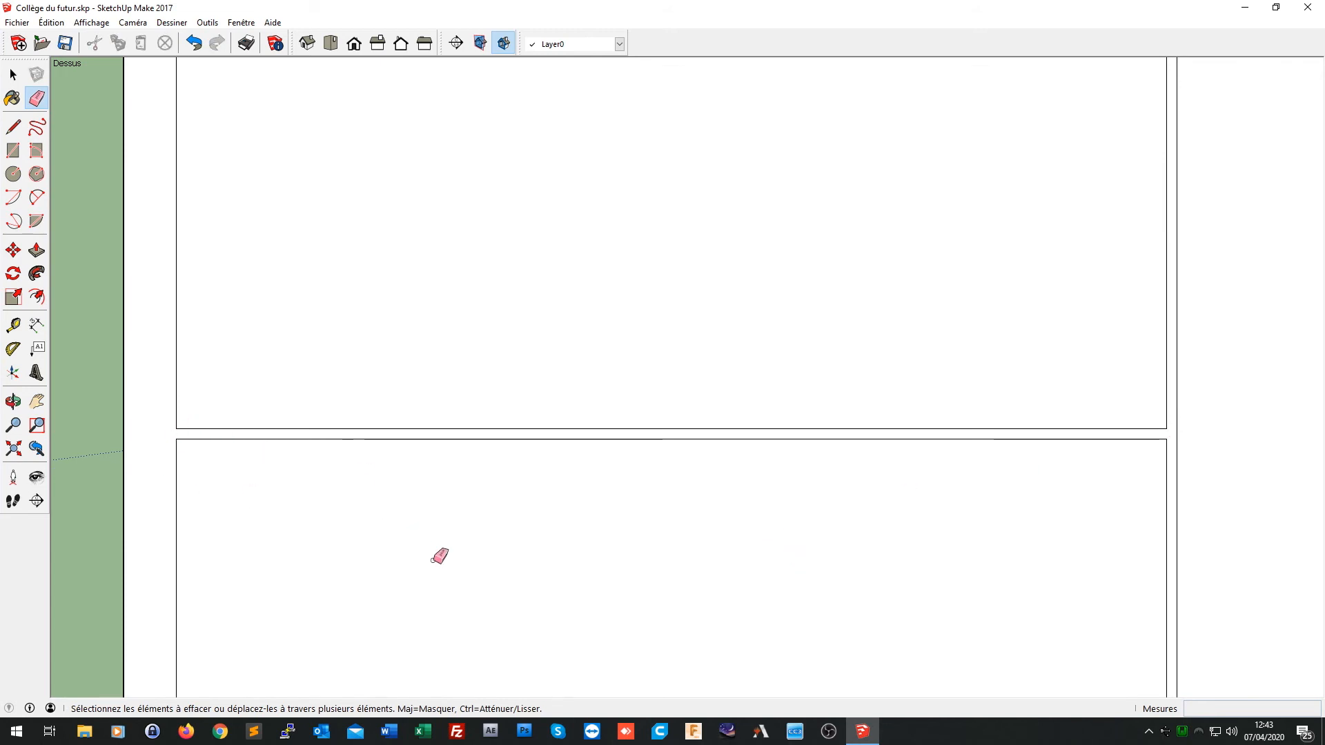
Step: Erase the short leftover edge where the long corridor partition meets the bottom exterior wall
scroll(432, 560, down, 1)
scroll(445, 357, up, 1)
shift+middle_drag(681, 587, 646, 178)
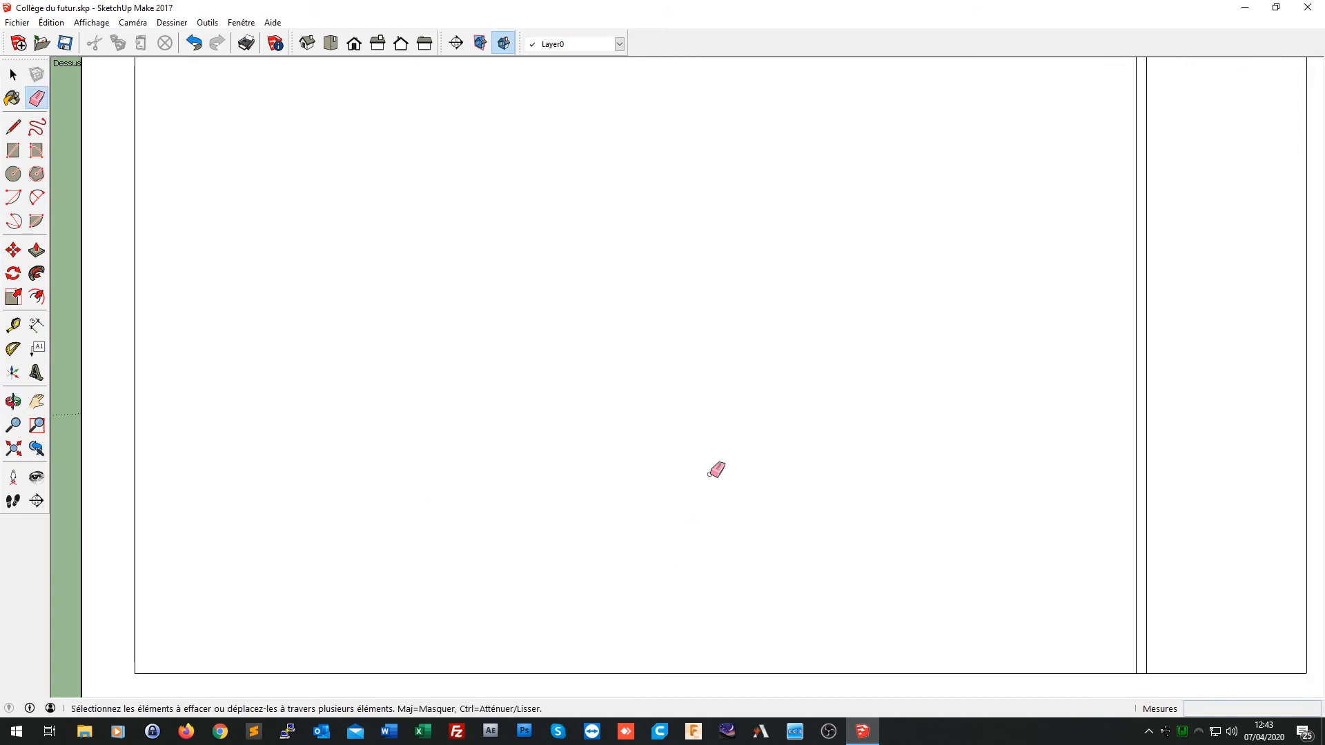
shift+middle_drag(1000, 553, 904, 324)
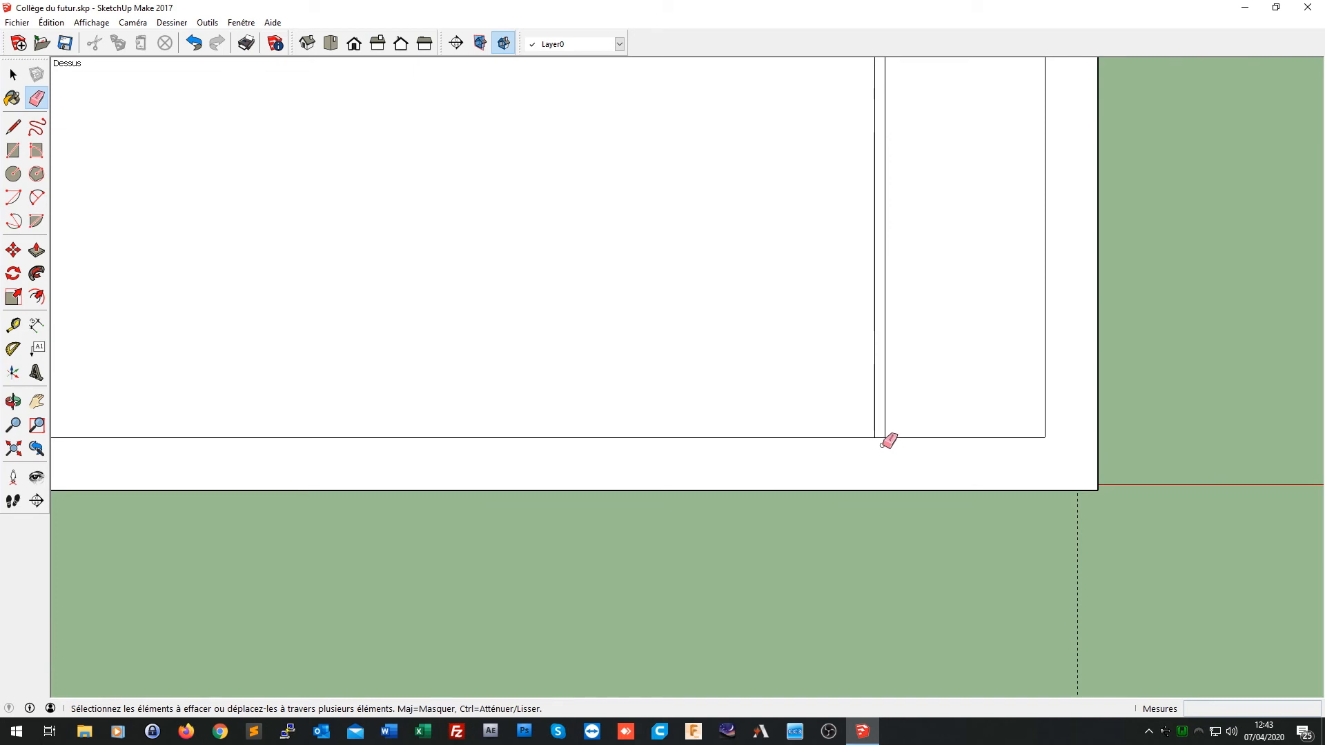
scroll(780, 373, down, 5)
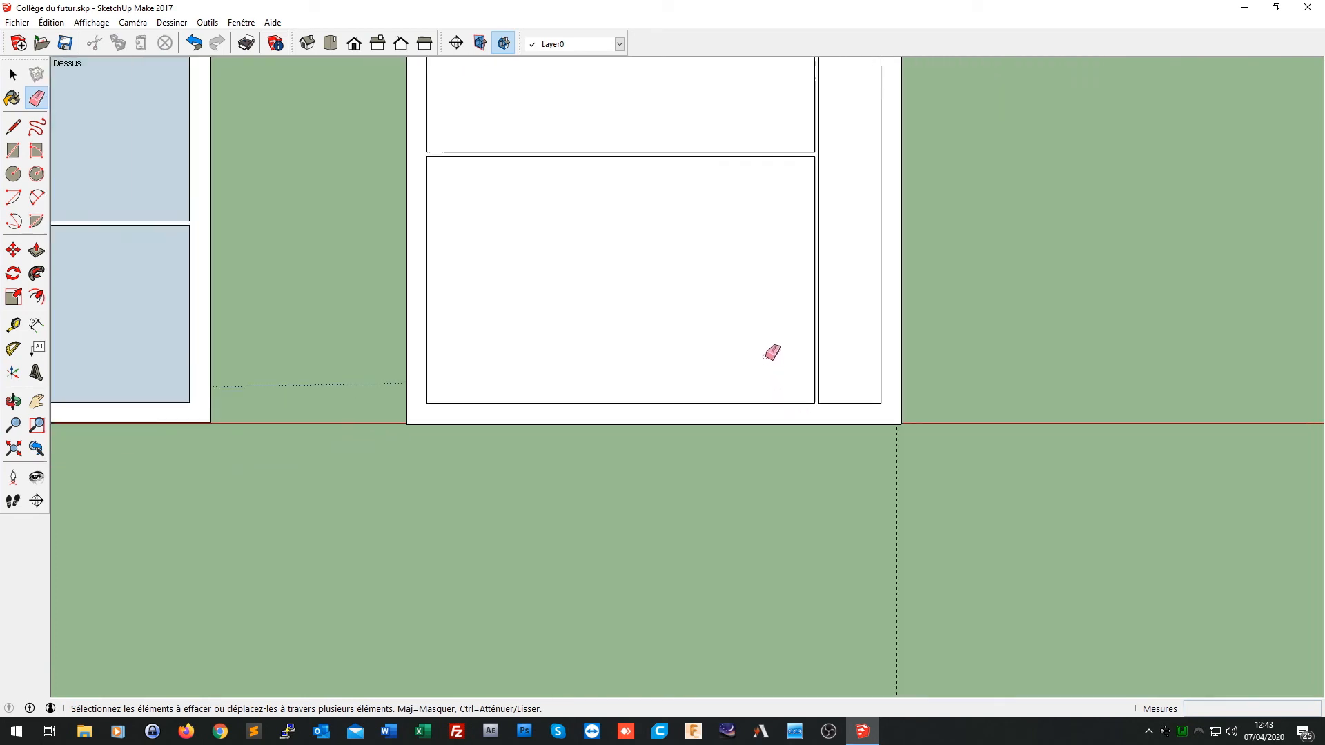
scroll(760, 179, down, 3)
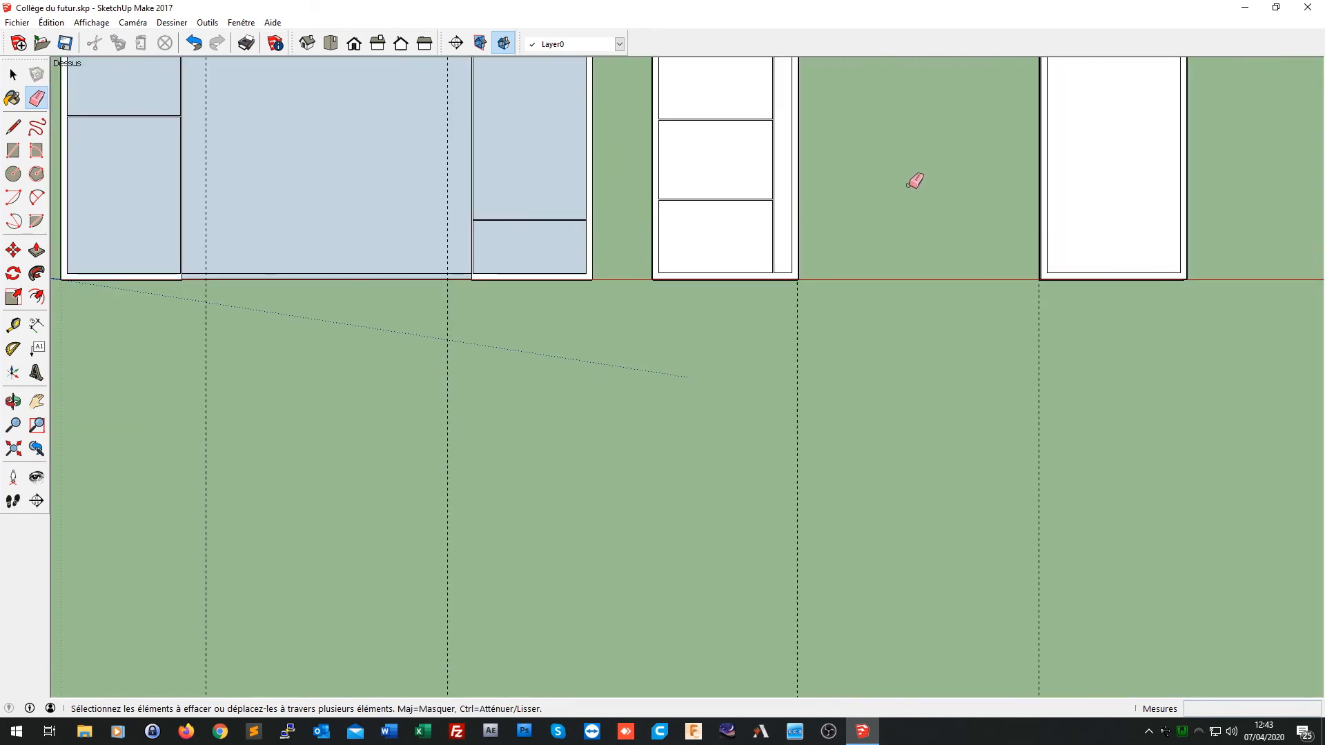
shift+middle_drag(908, 181, 793, 538)
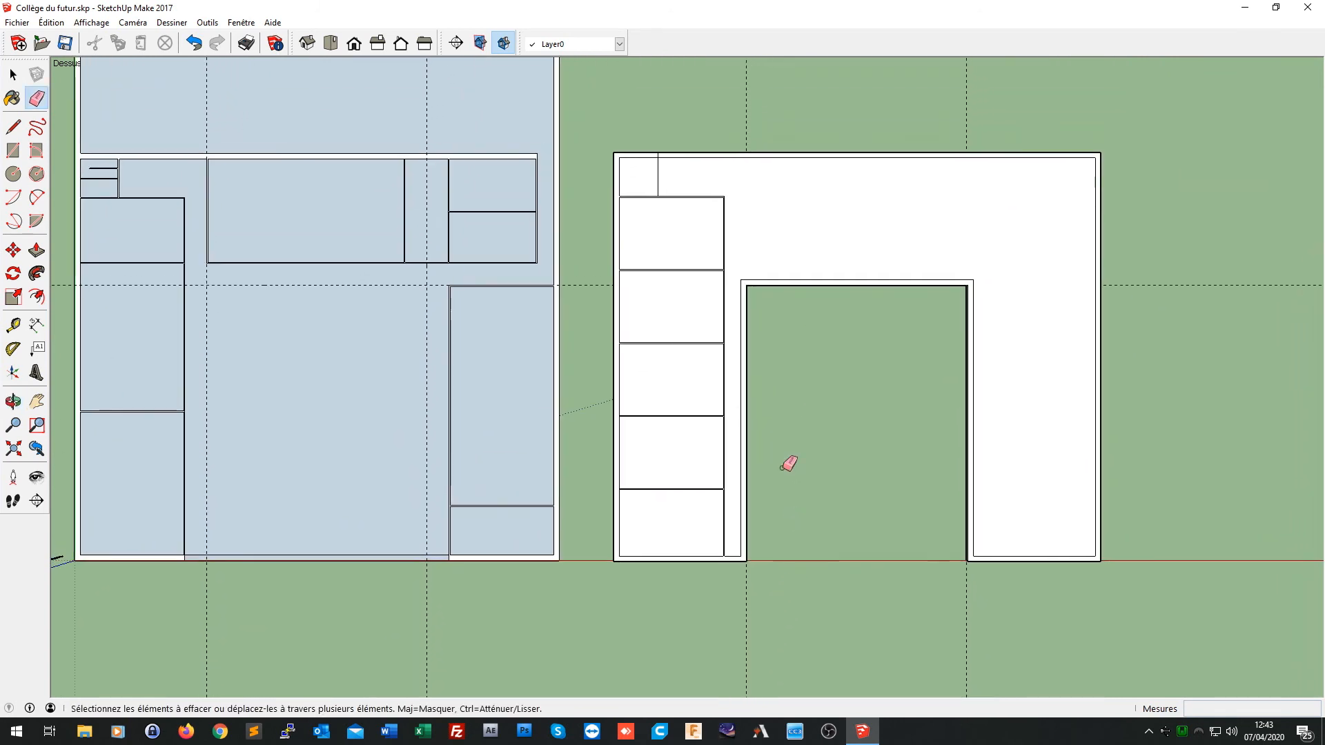
Step: Copy the whole U-shaped floor plan by its lower-left corner about 48.39 m to the right along the red axis
scroll(808, 343, up, 1)
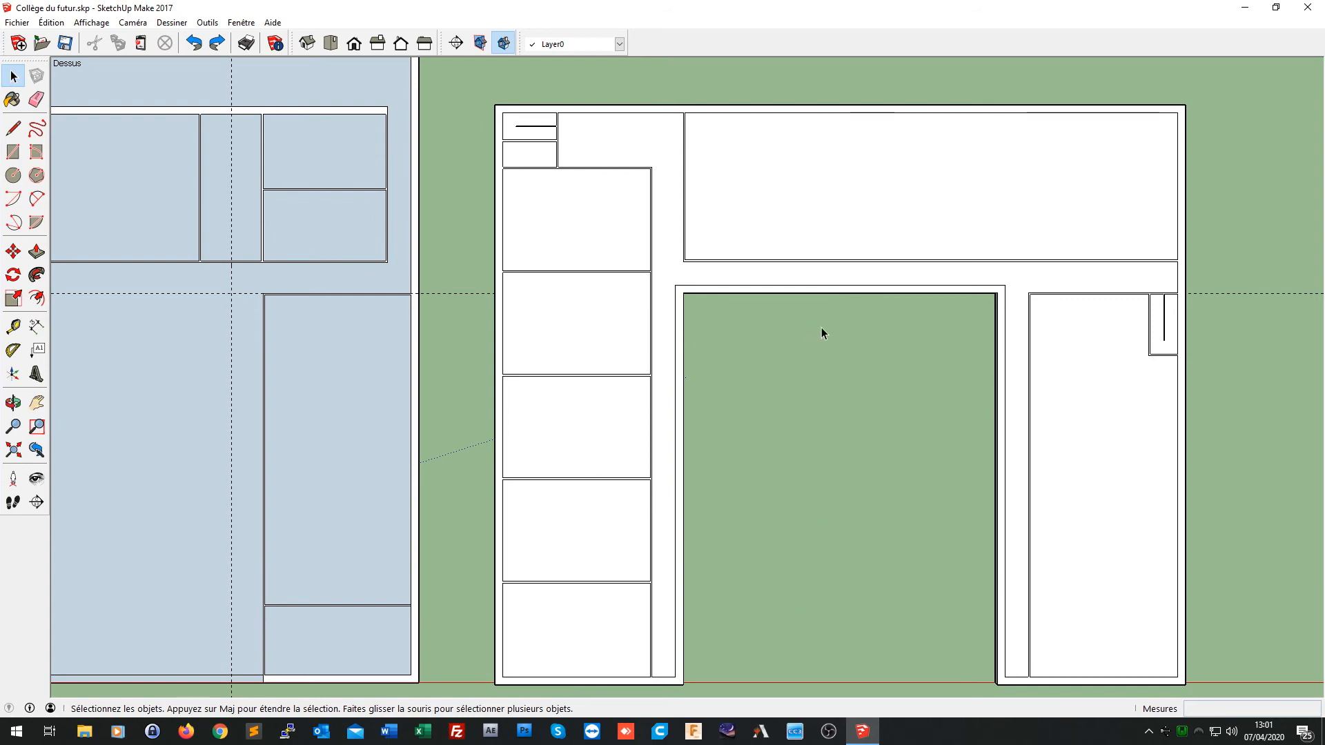
scroll(821, 327, down, 2)
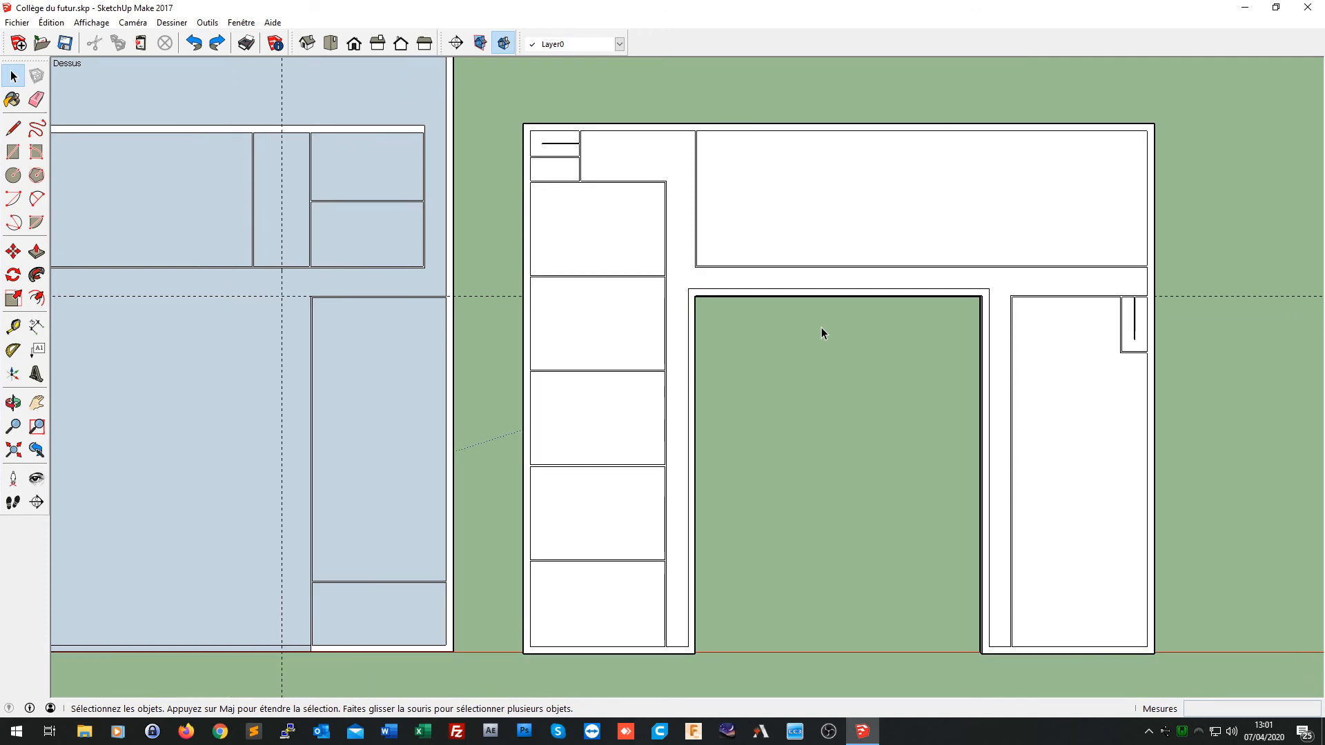
scroll(821, 327, down, 1)
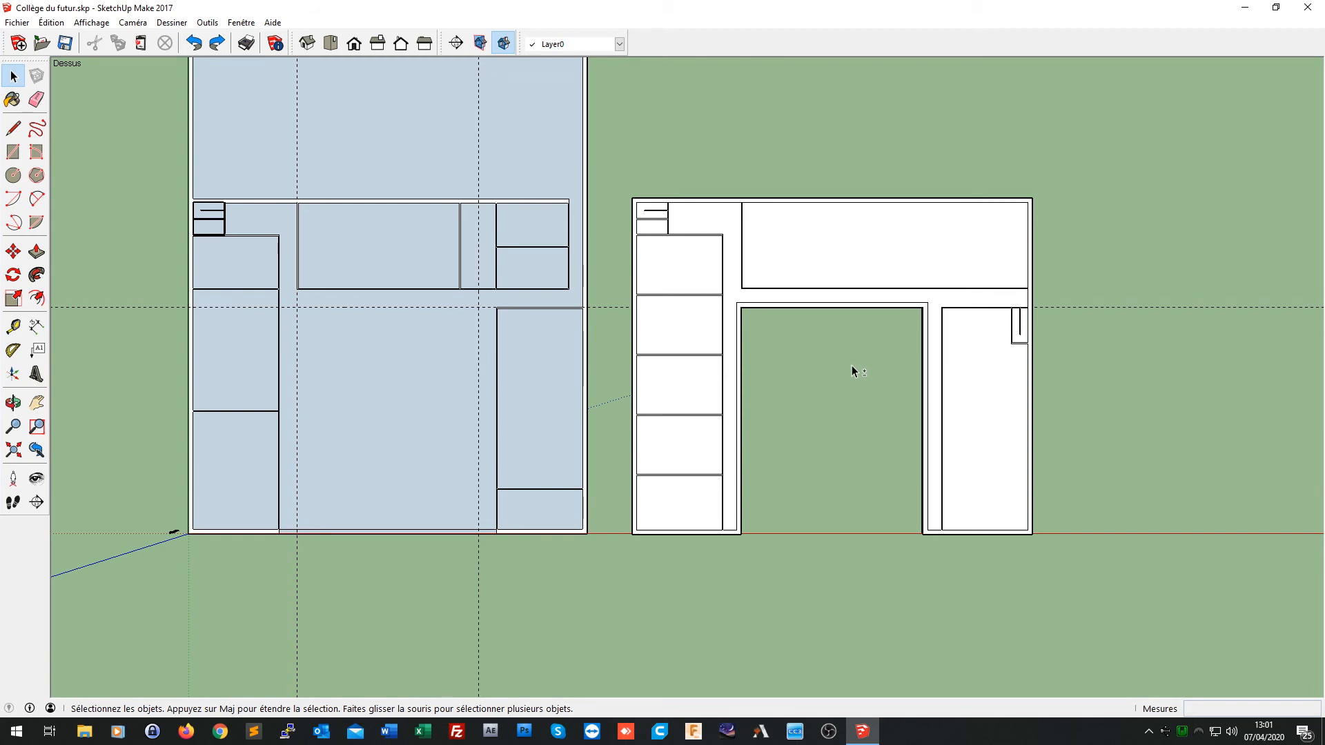
shift+middle_drag(851, 370, 538, 408)
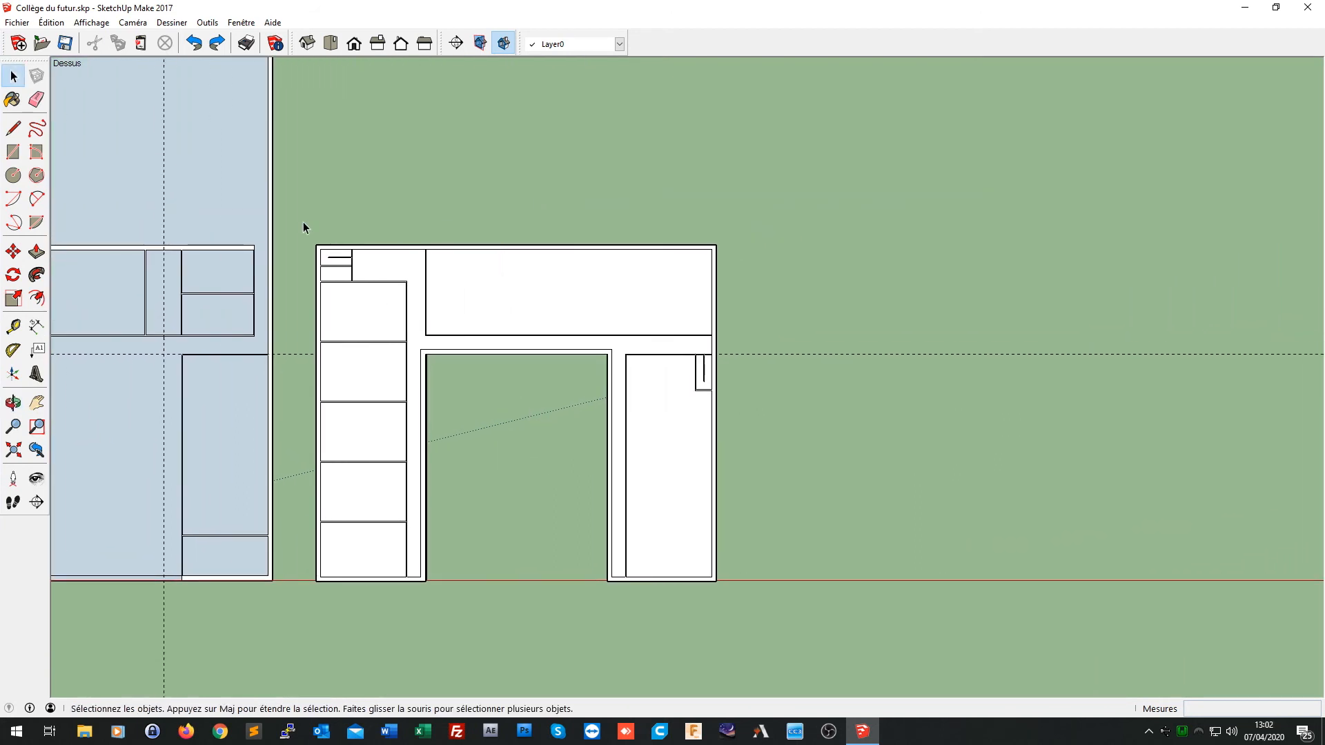
drag(294, 215, 759, 603)
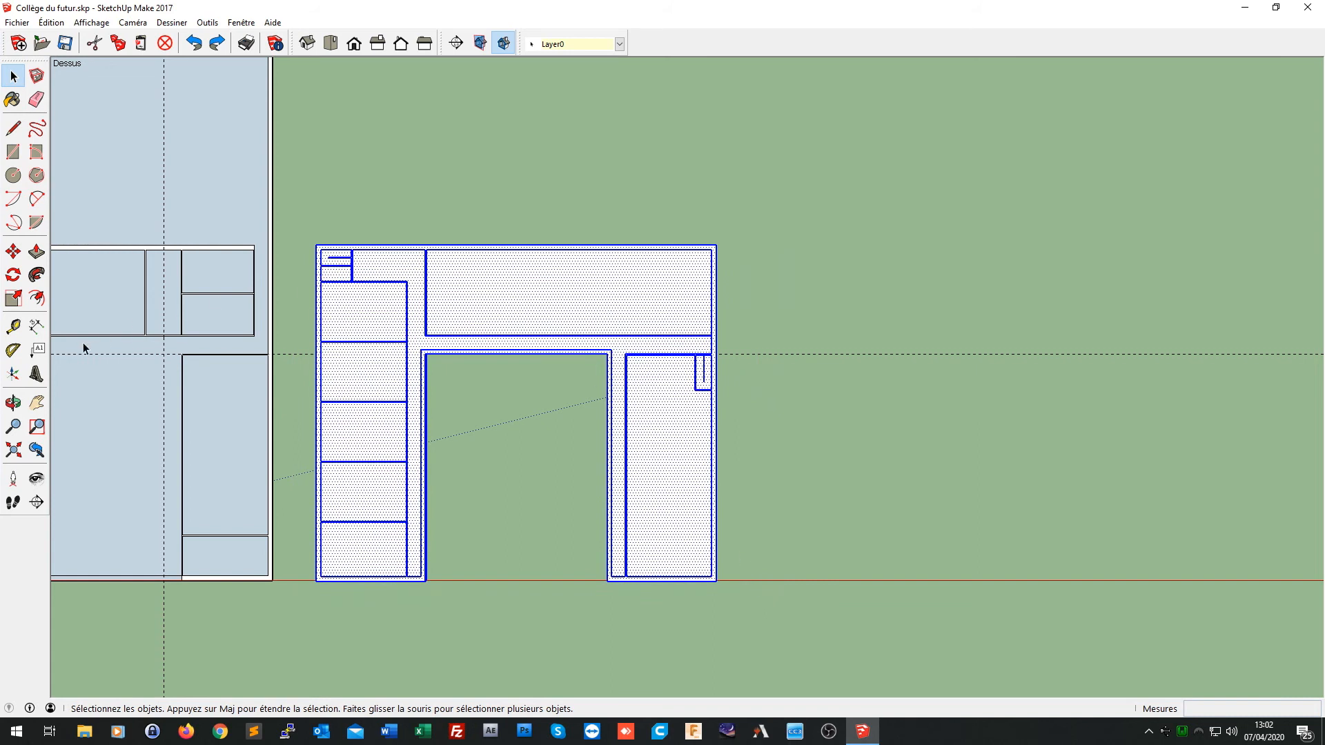
click(13, 253)
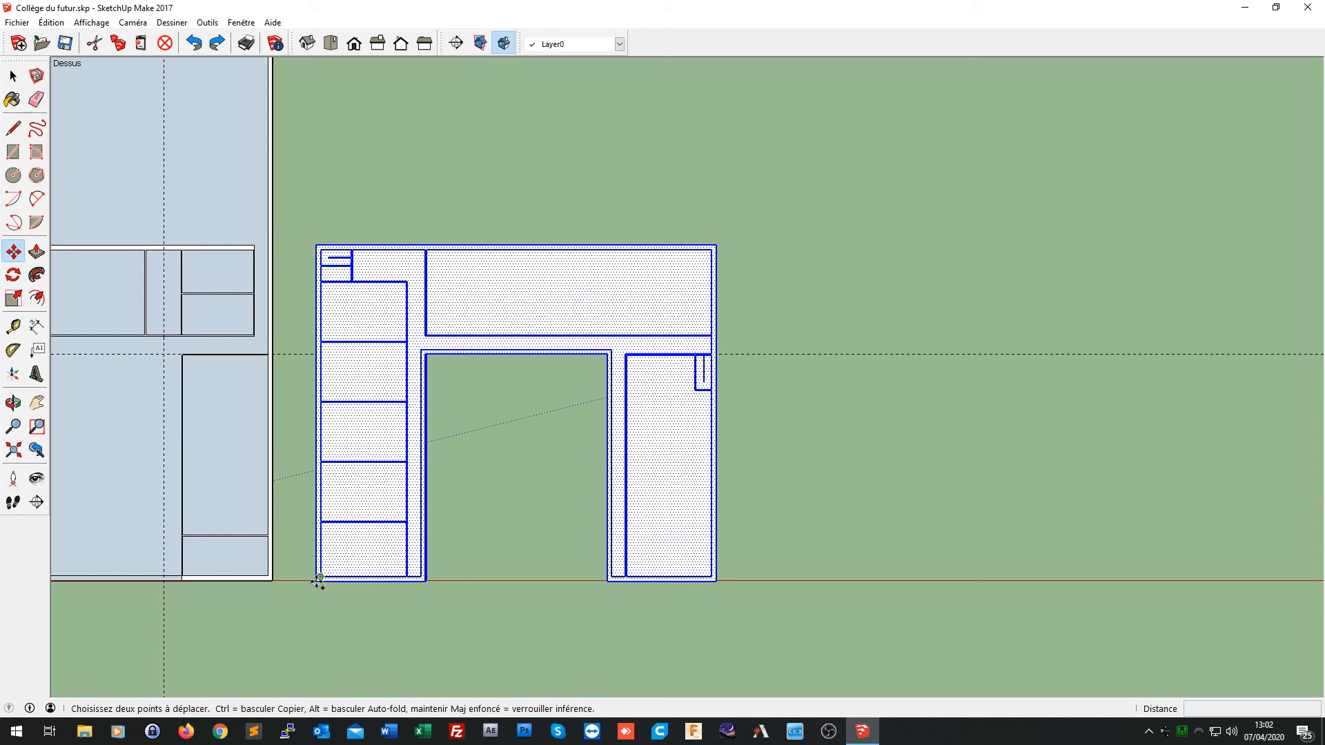
scroll(316, 583, up, 4)
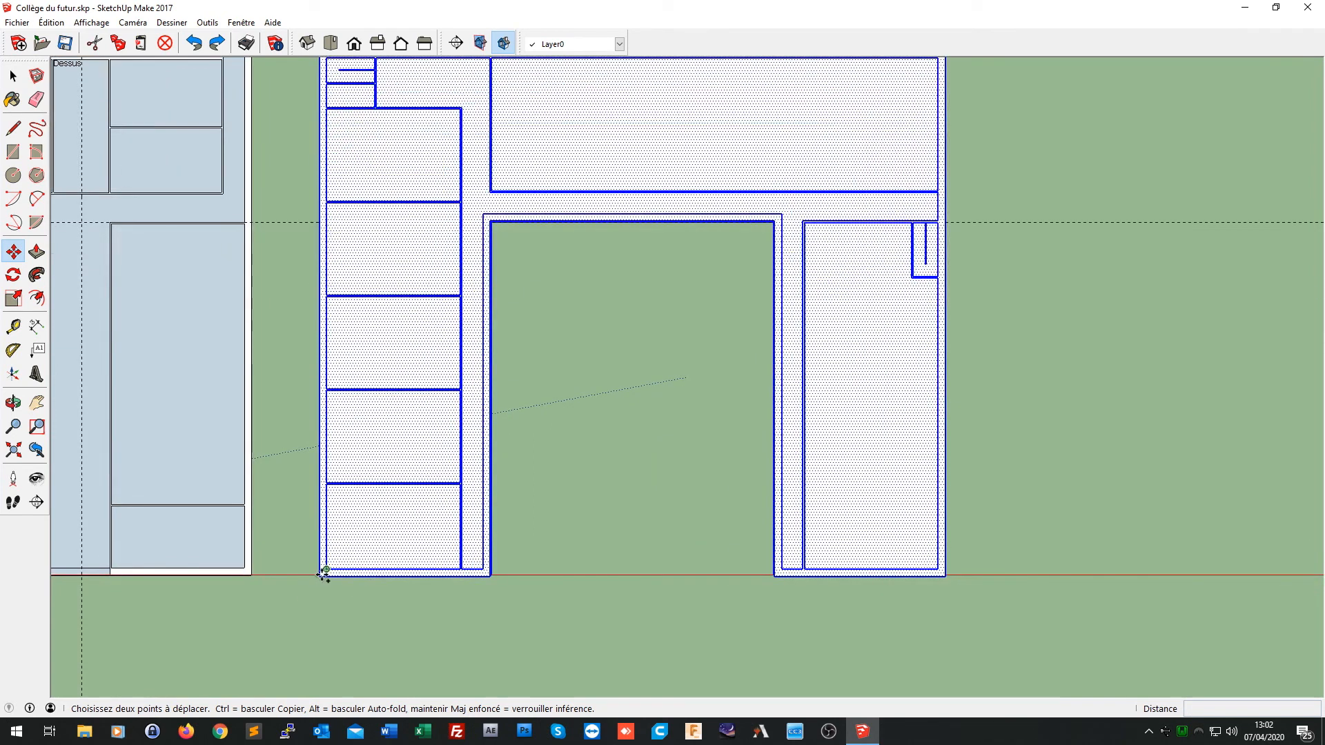
scroll(318, 578, up, 3)
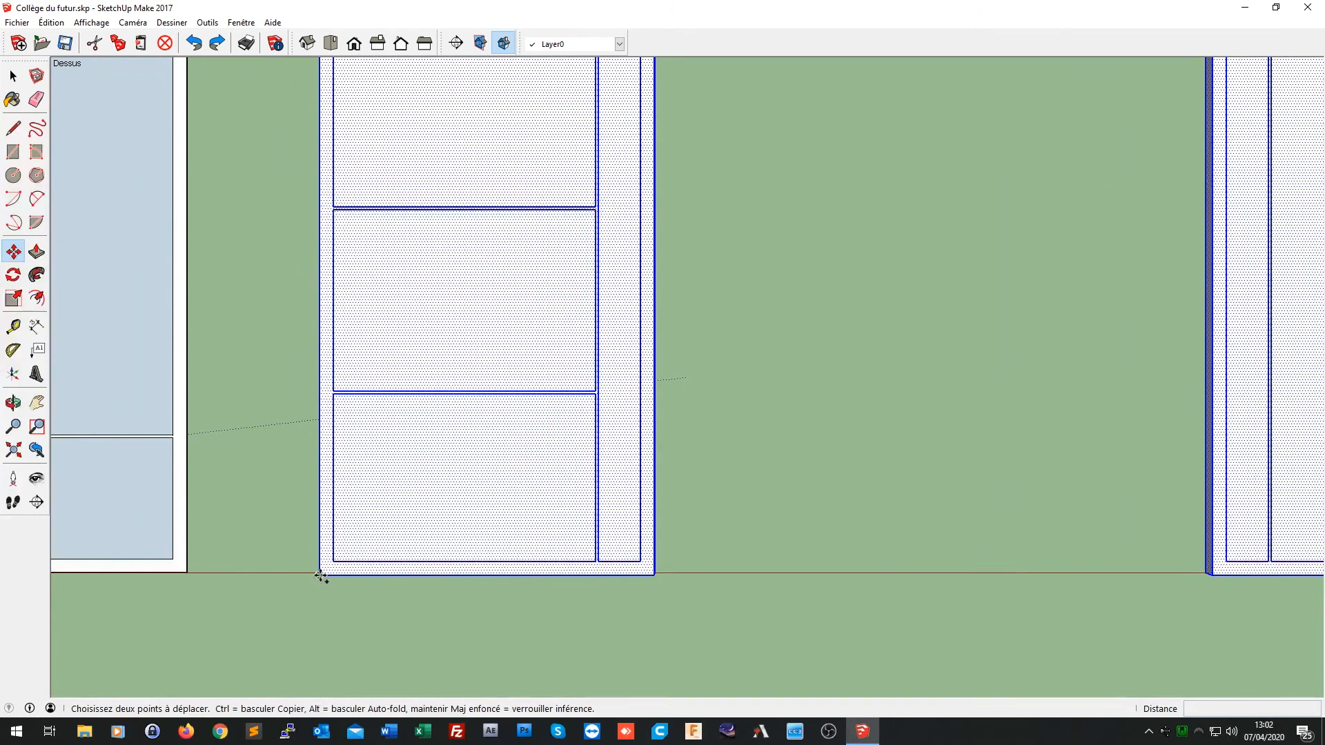
click(320, 576)
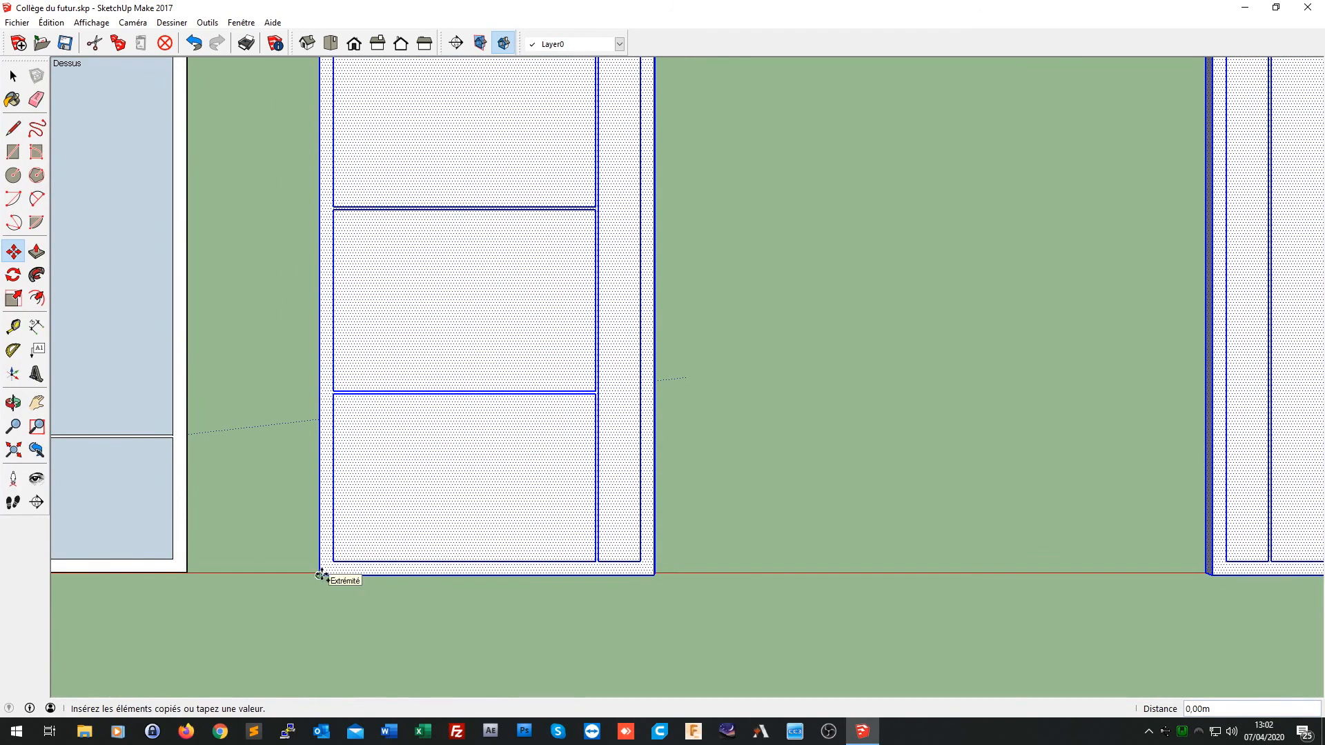
scroll(321, 576, down, 5)
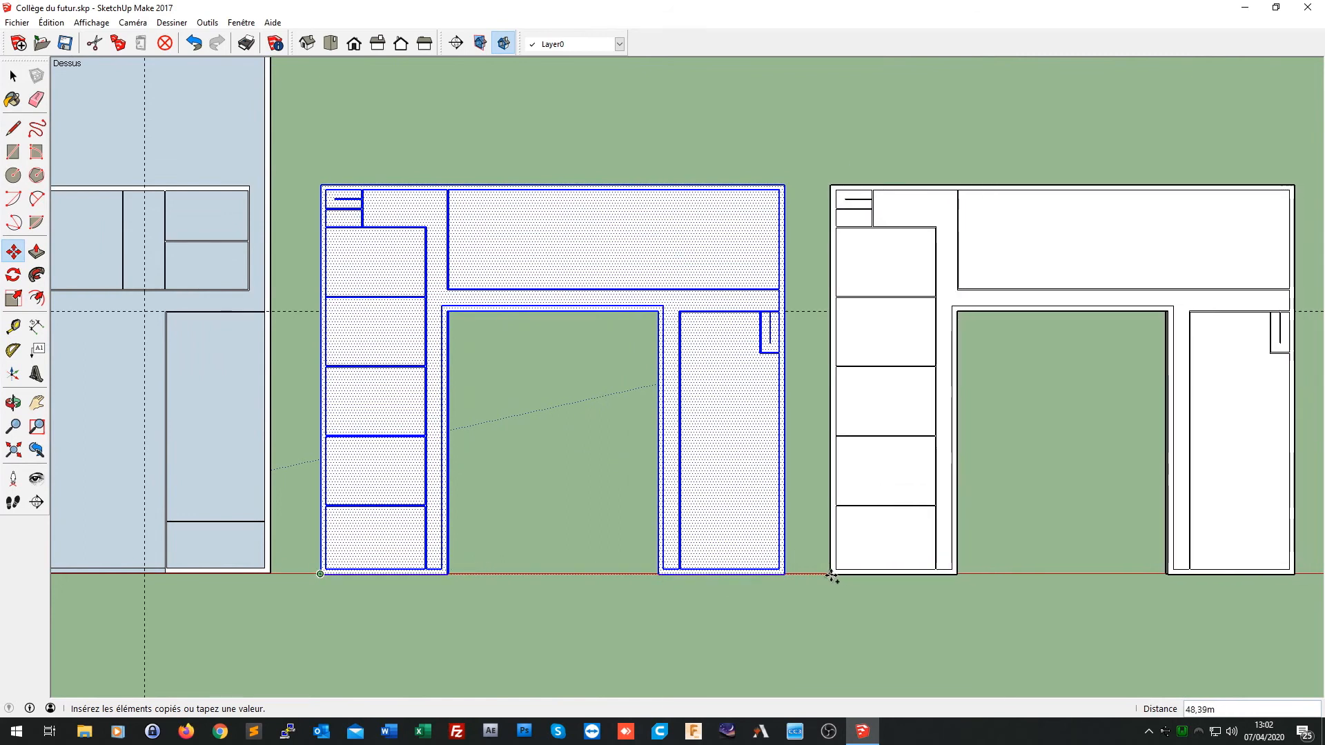
click(830, 575)
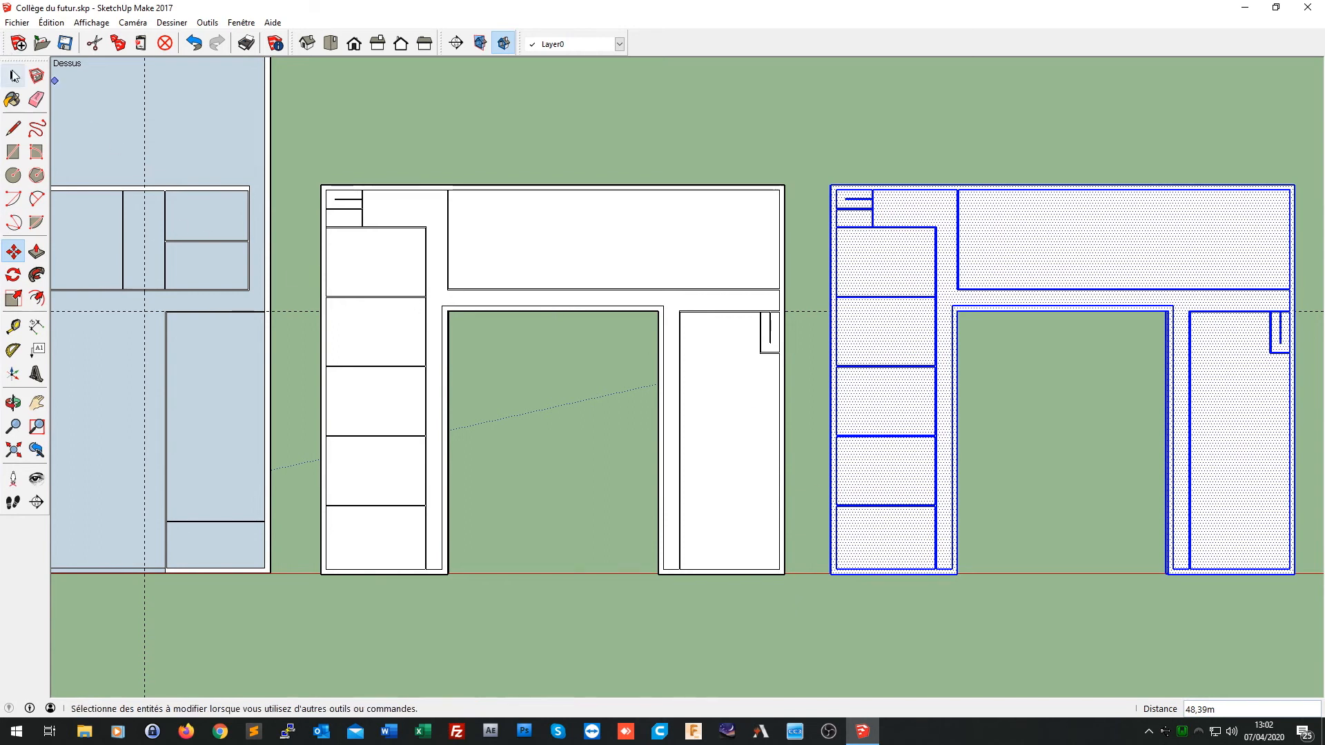
Step: Draw two rectangles in the original plan's upper hall: 12 m wide from its lower-left corner and 10 m wide from the building's outer upper-right corner
click(13, 159)
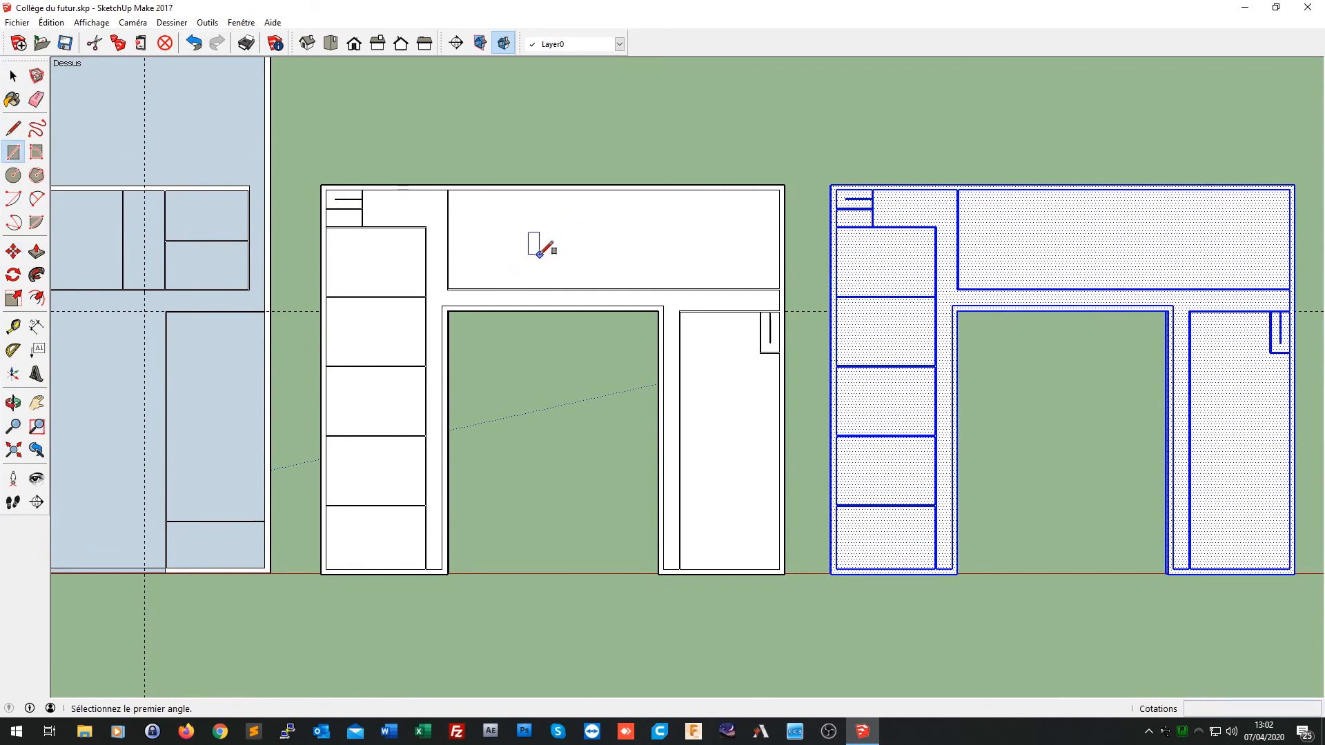
scroll(502, 225, up, 3)
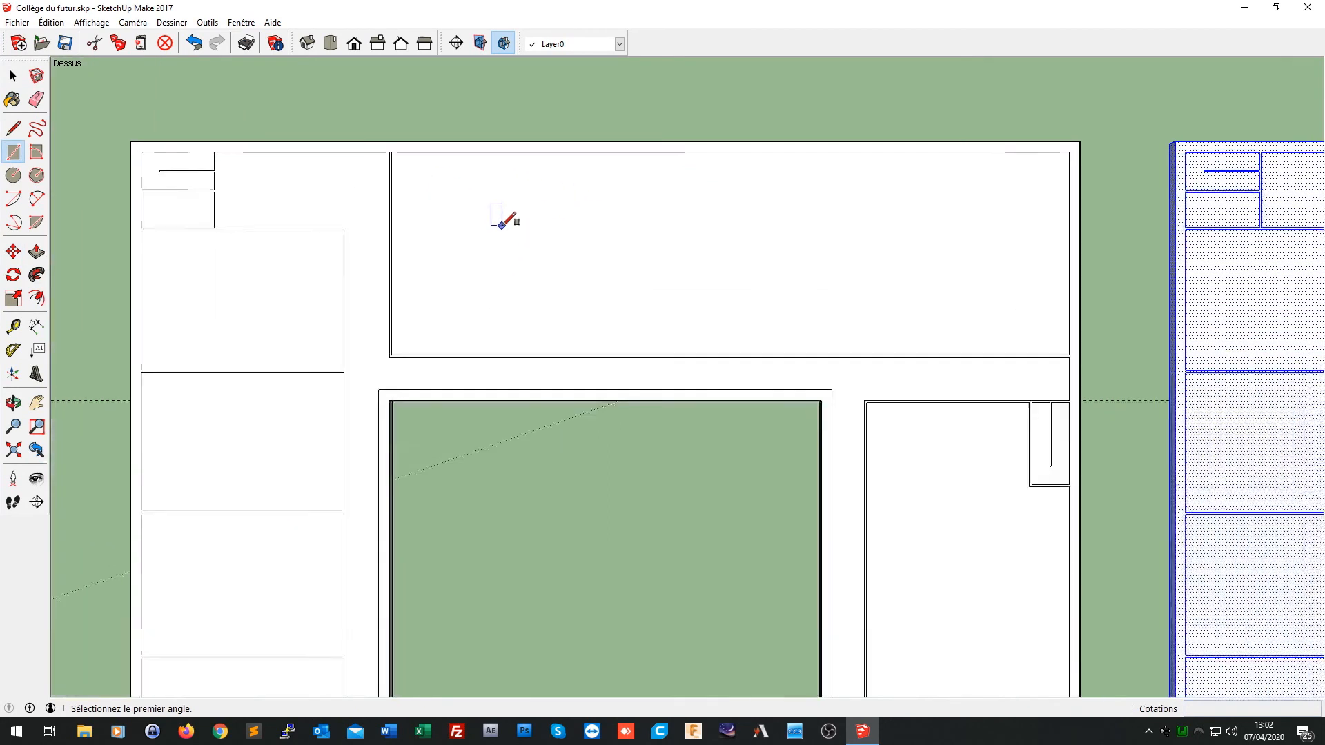
scroll(502, 226, down, 1)
scroll(502, 225, up, 3)
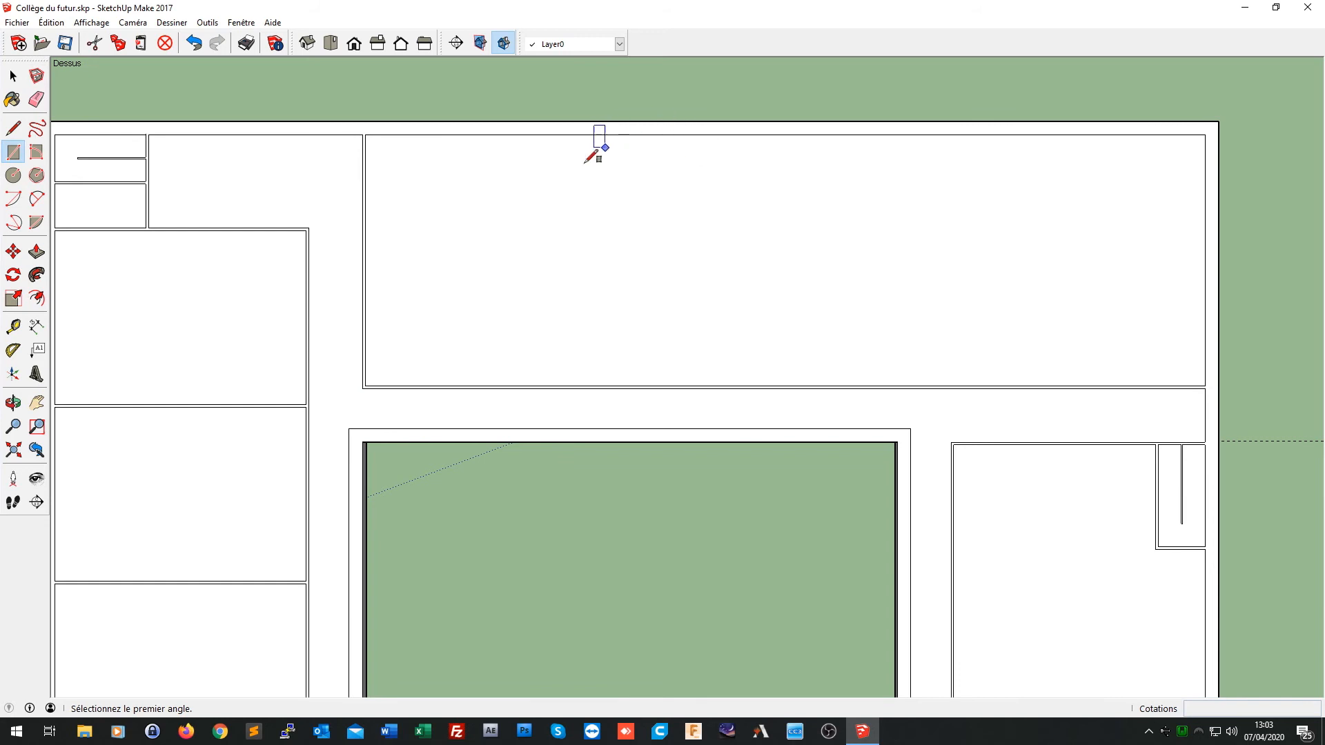
click(362, 387)
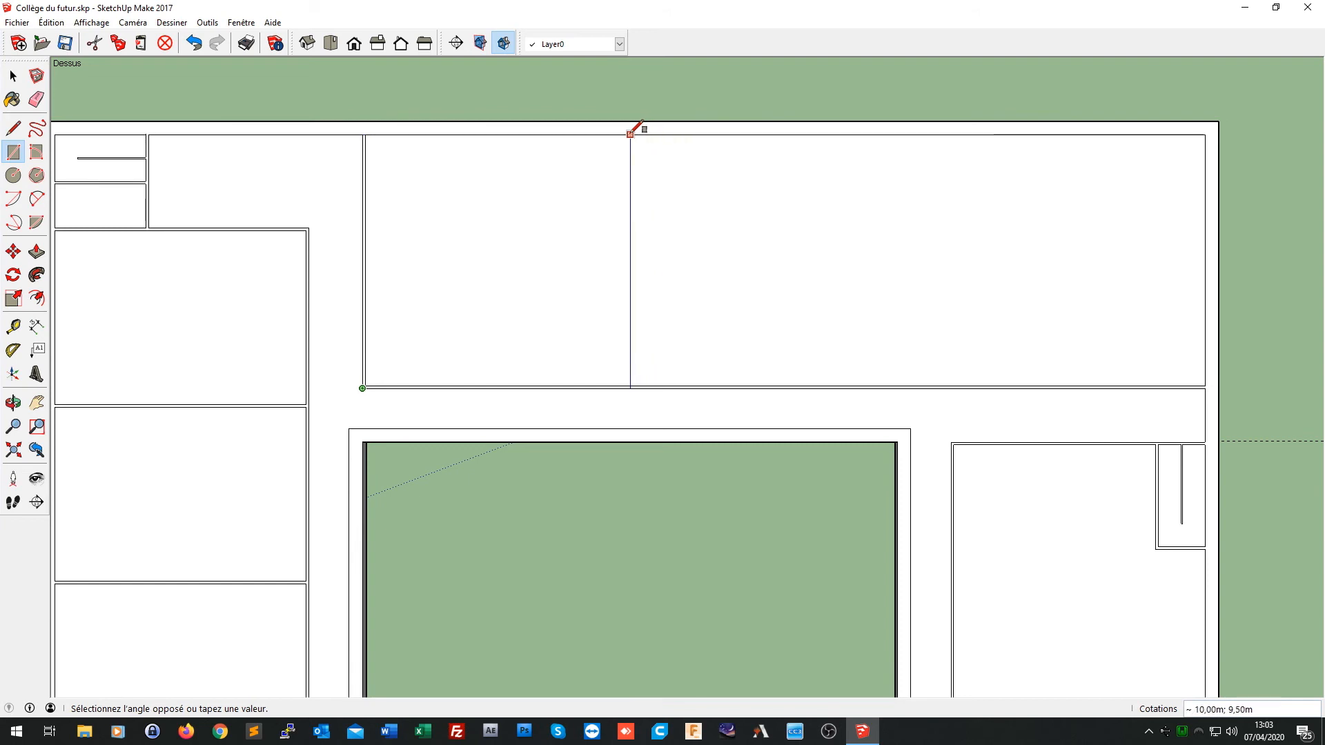
text(12)
key(Return)
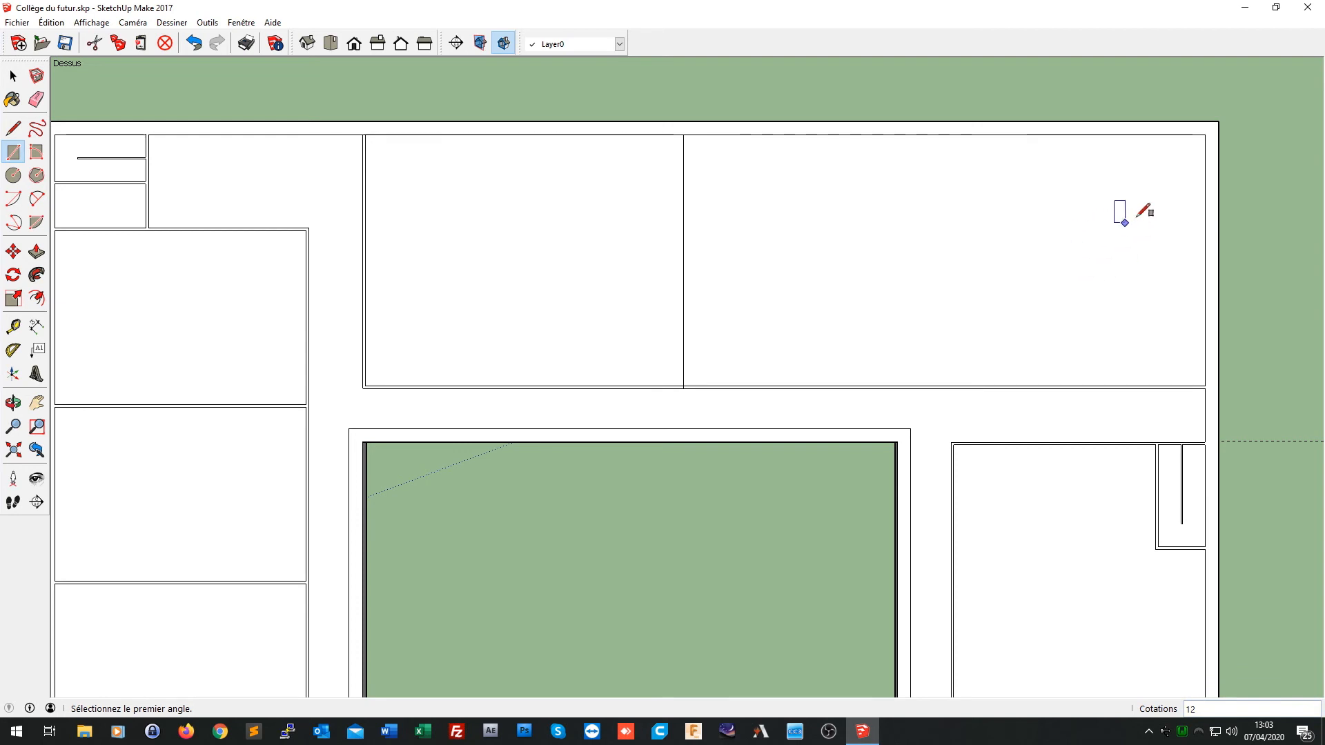
click(1218, 121)
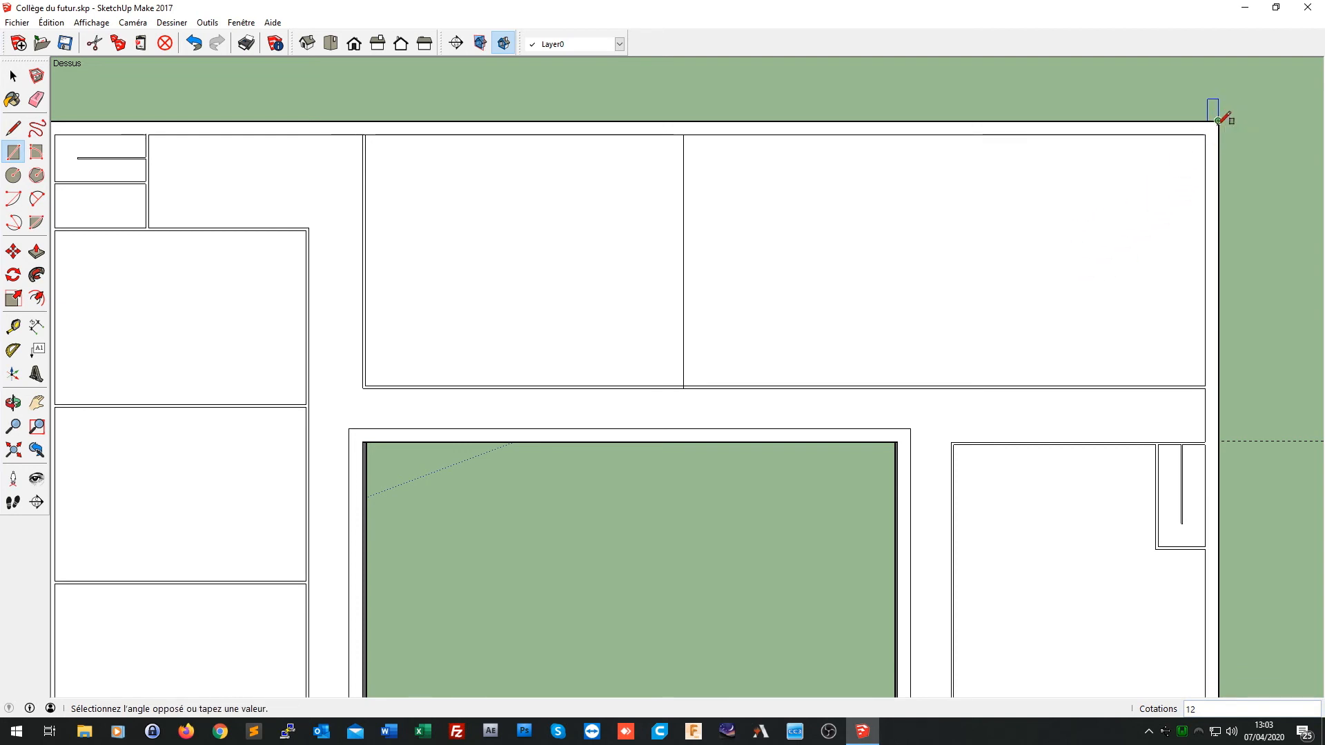
click(949, 389)
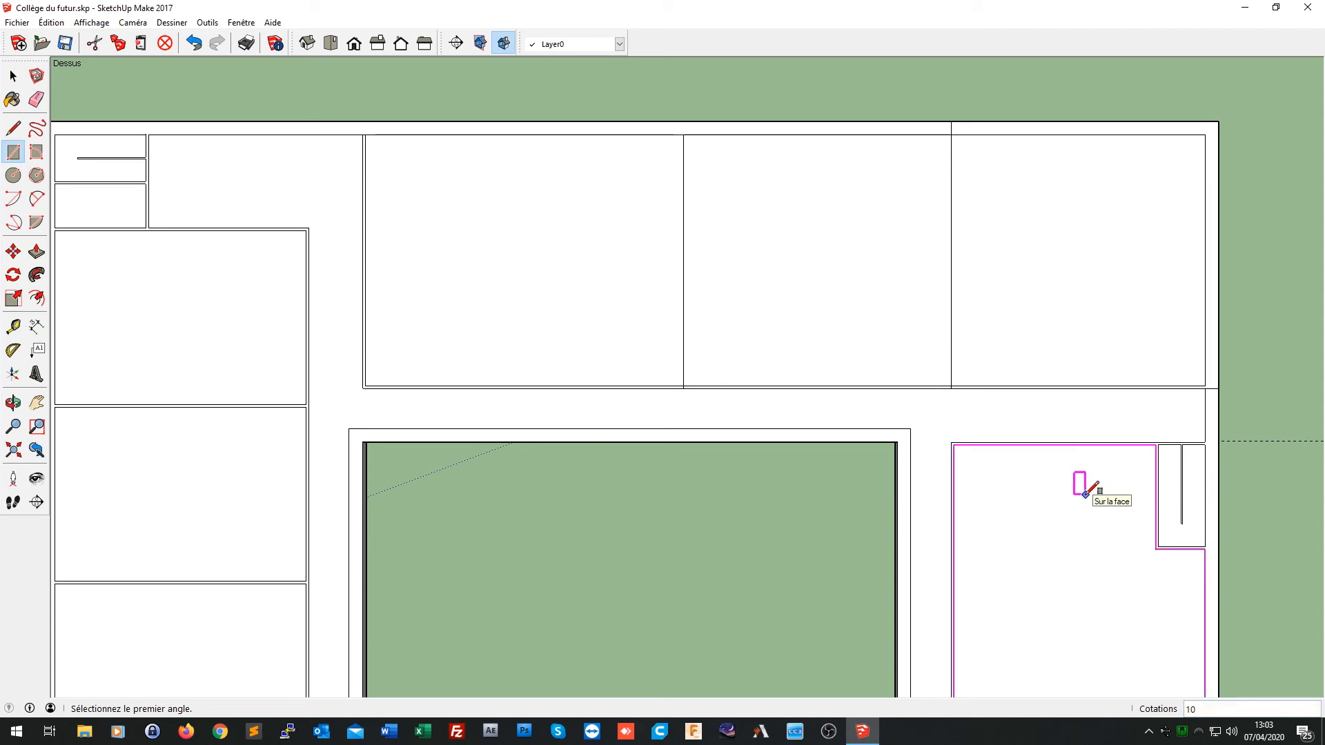
Step: Draw a rectangle 10 m deep across the right wing, from the building's outer lower-right corner to the corridor partition
shift+middle_drag(1114, 614, 890, 168)
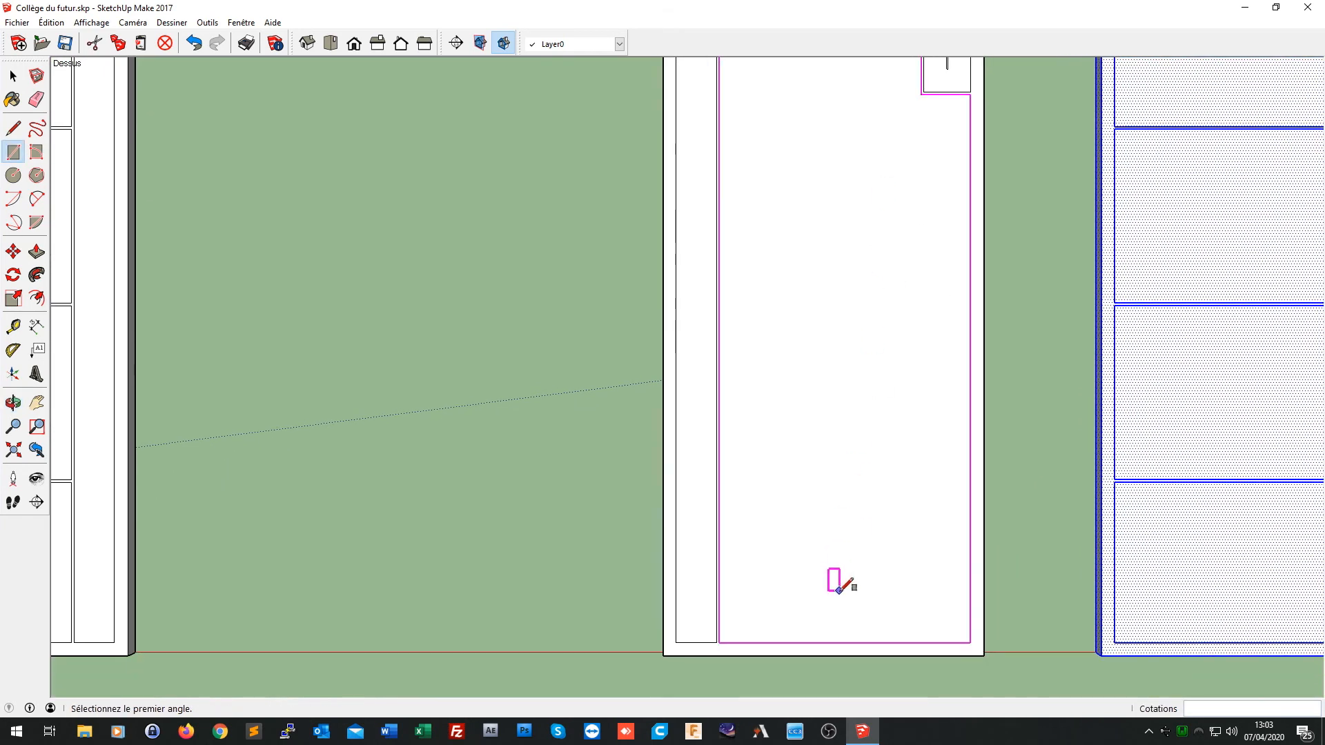
click(972, 634)
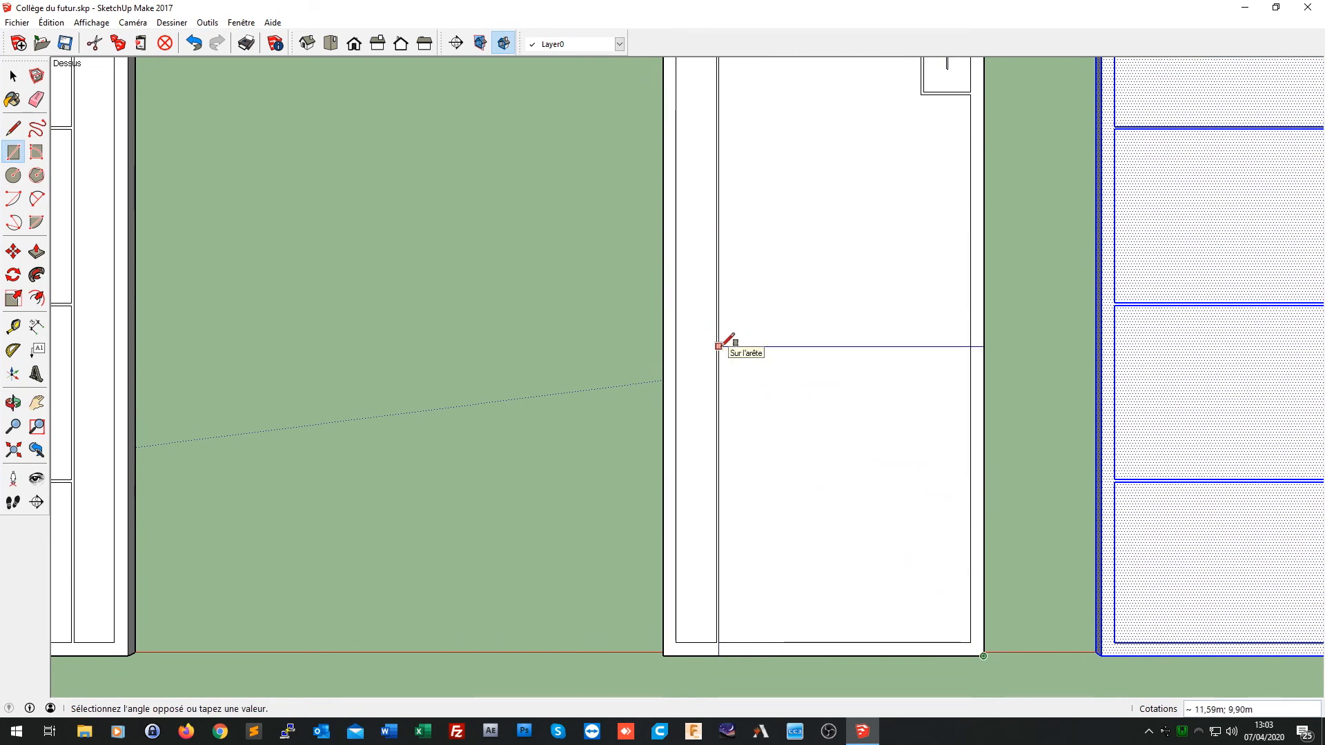
text(1)
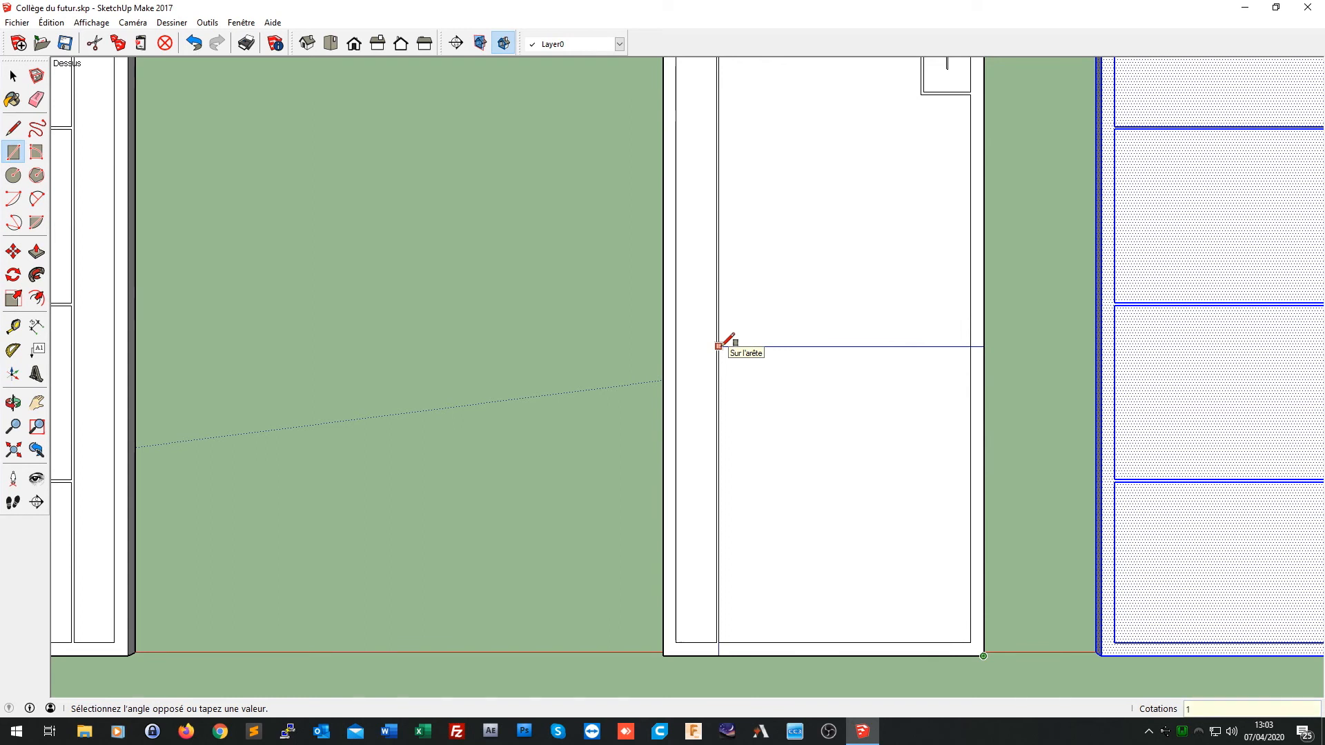
text(0)
key(Return)
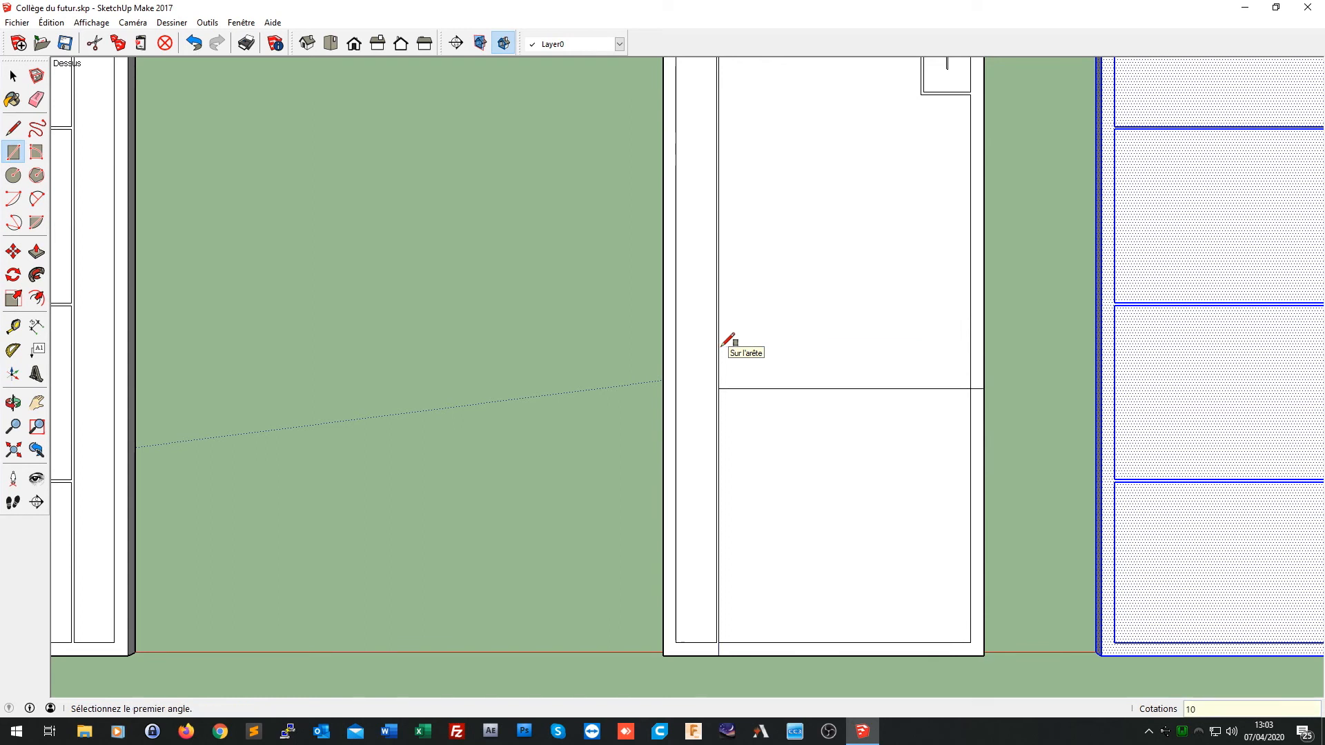
click(984, 388)
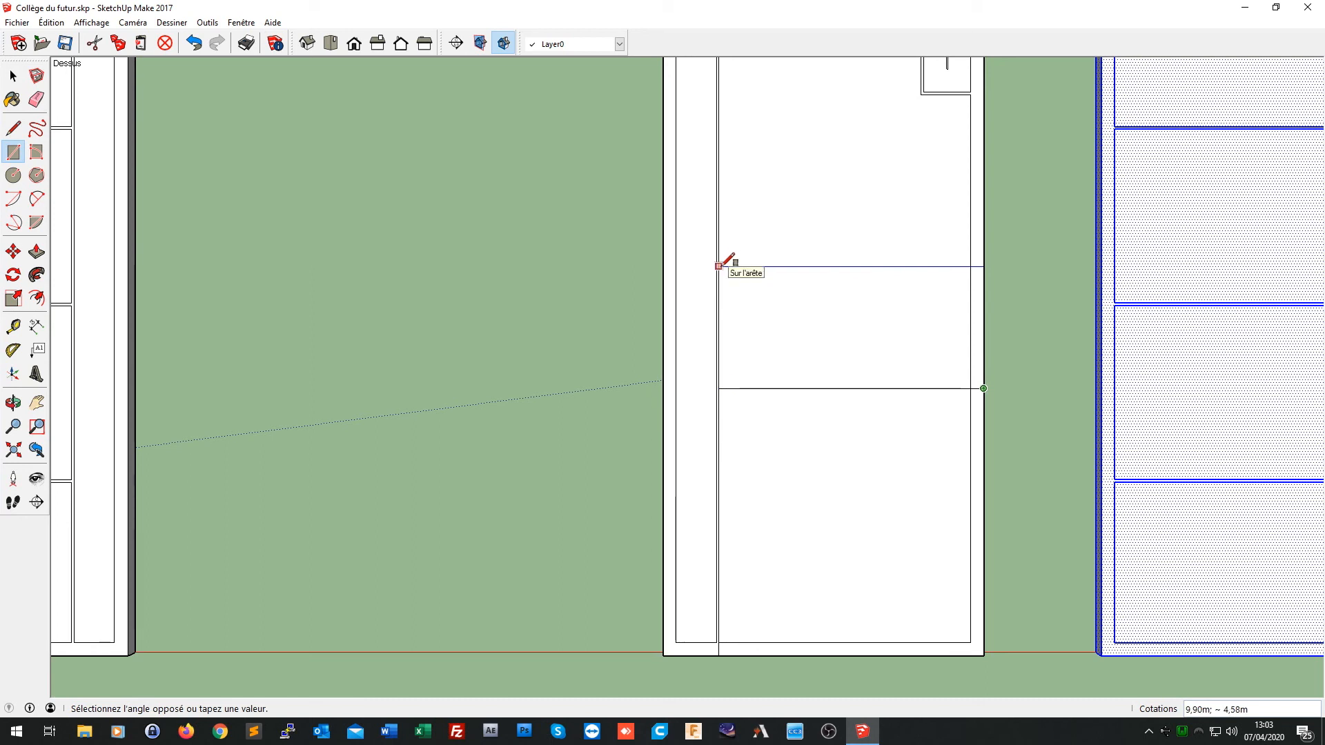
text(5)
key(Return)
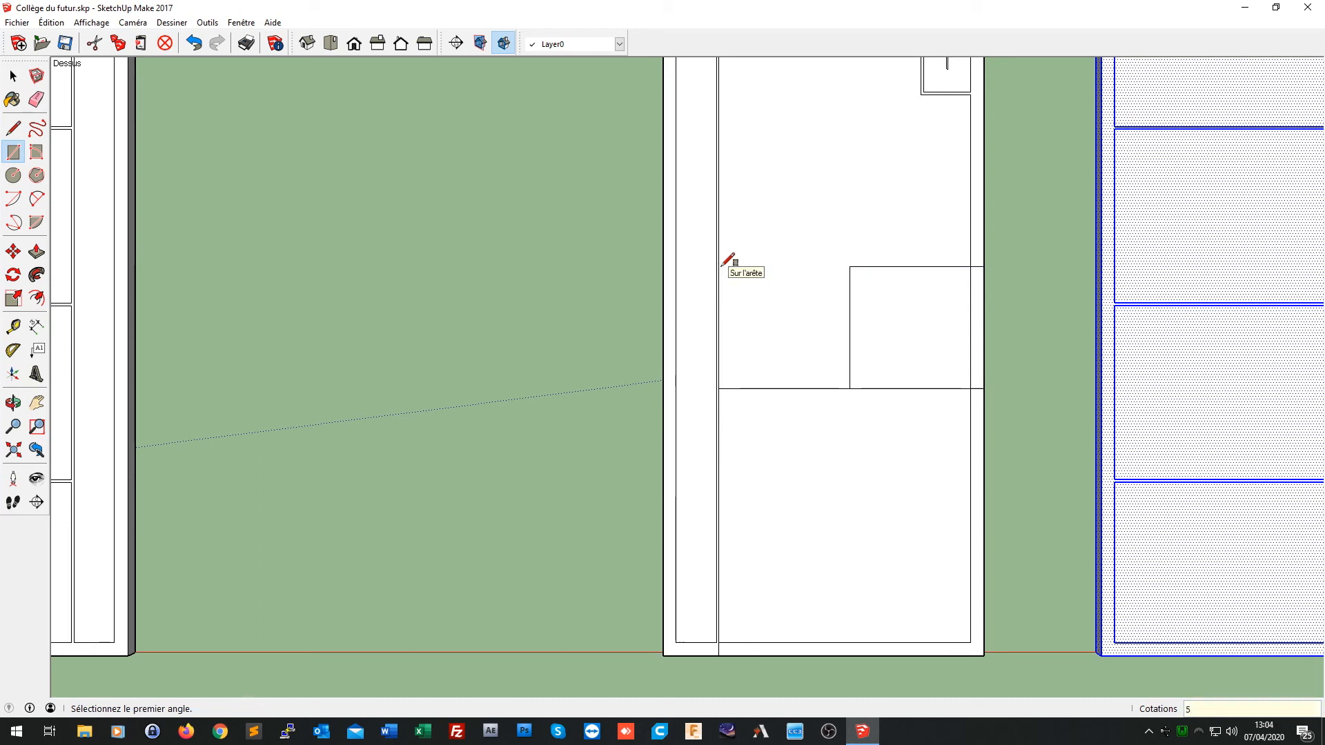
key(ctrl+z)
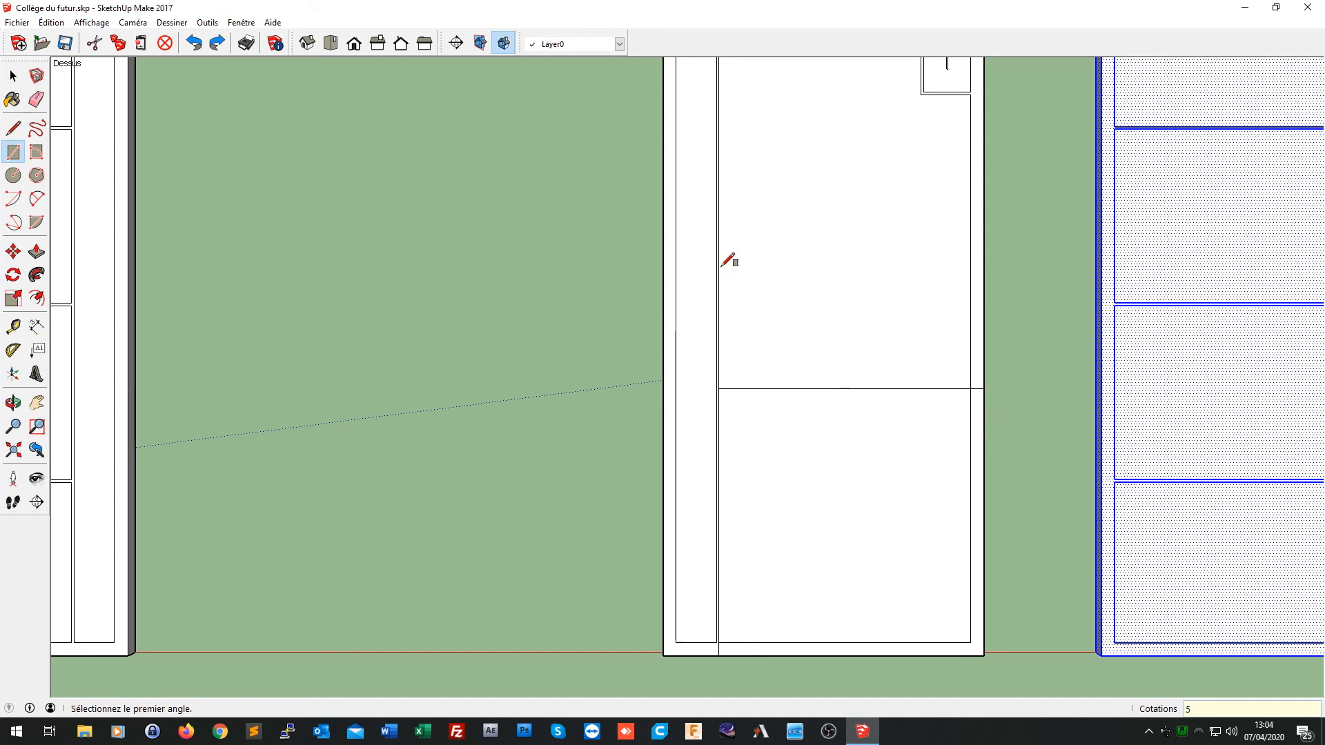
Step: Draw a rectangle 5 m deep directly above the 10 m one, from the outer wall to the corridor partition
click(983, 388)
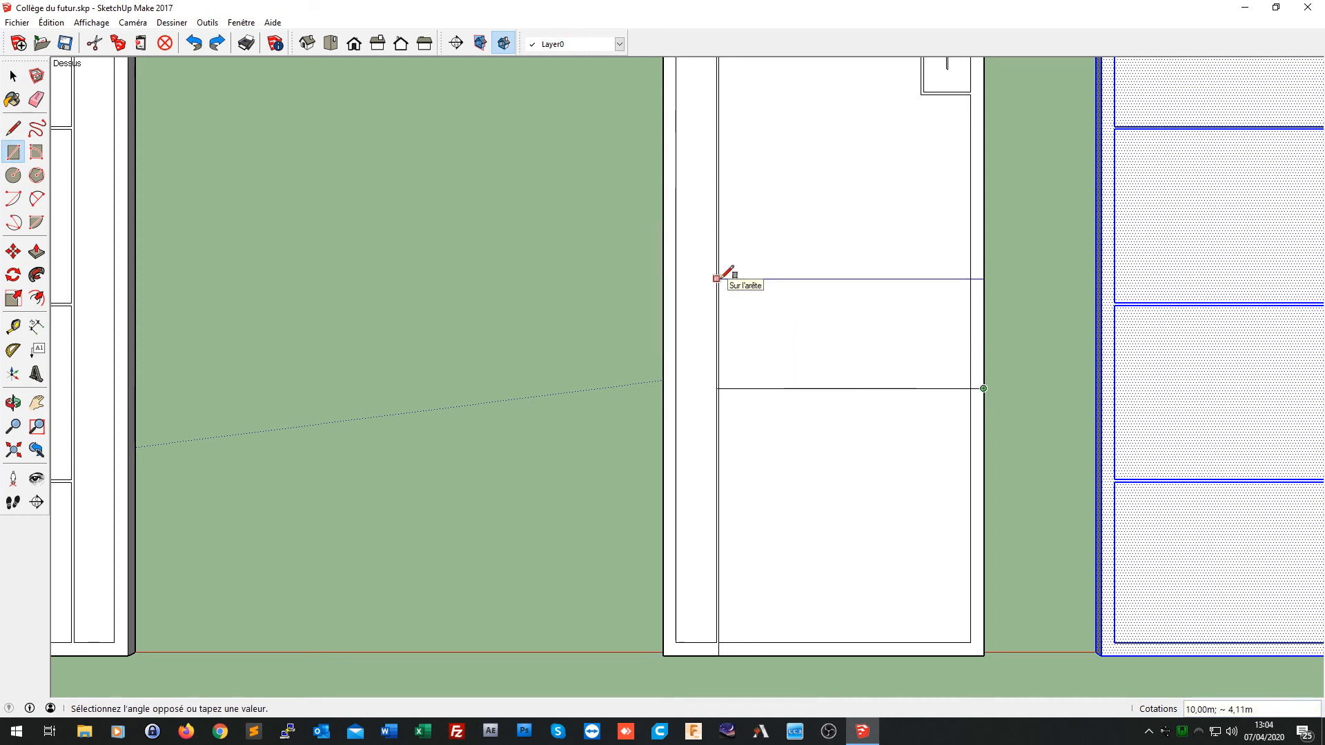
text(;5)
key(Return)
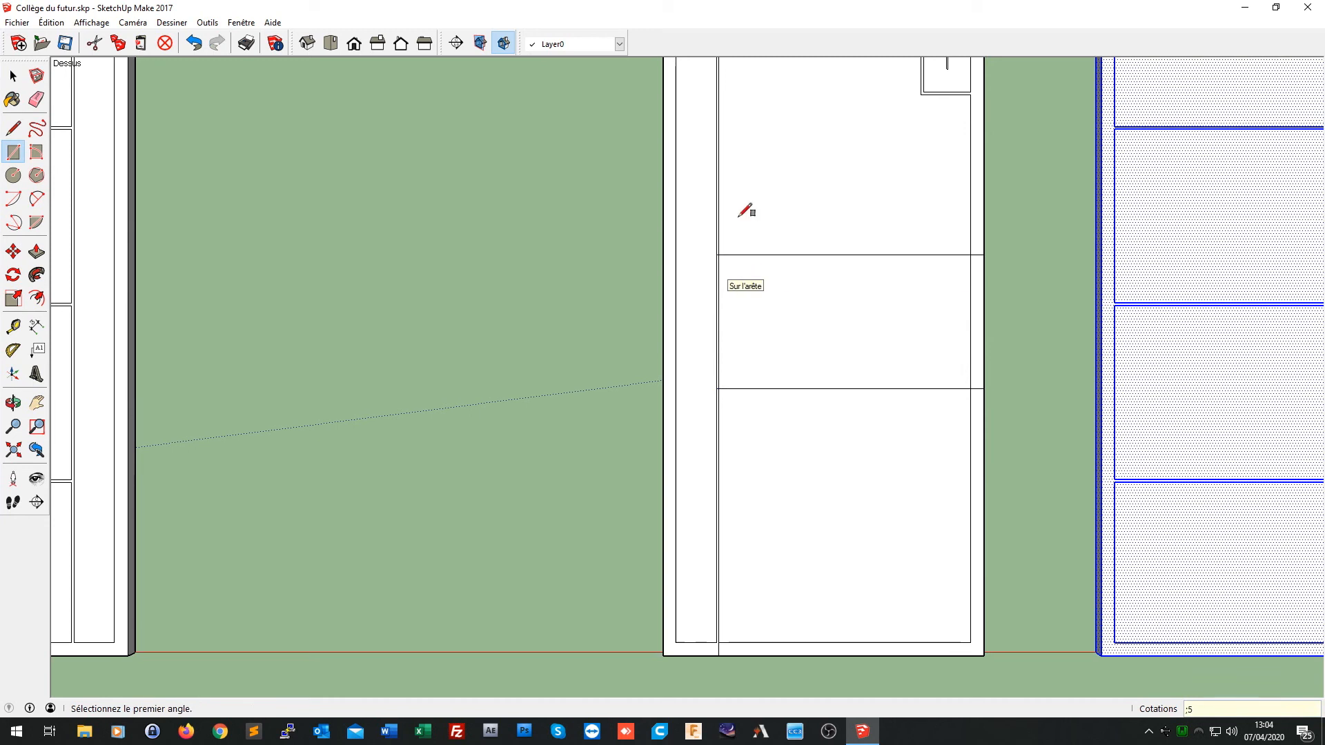
Step: Offset the outline of the right wing's 5 m deep room inward by 0.1 m
scroll(804, 191, down, 3)
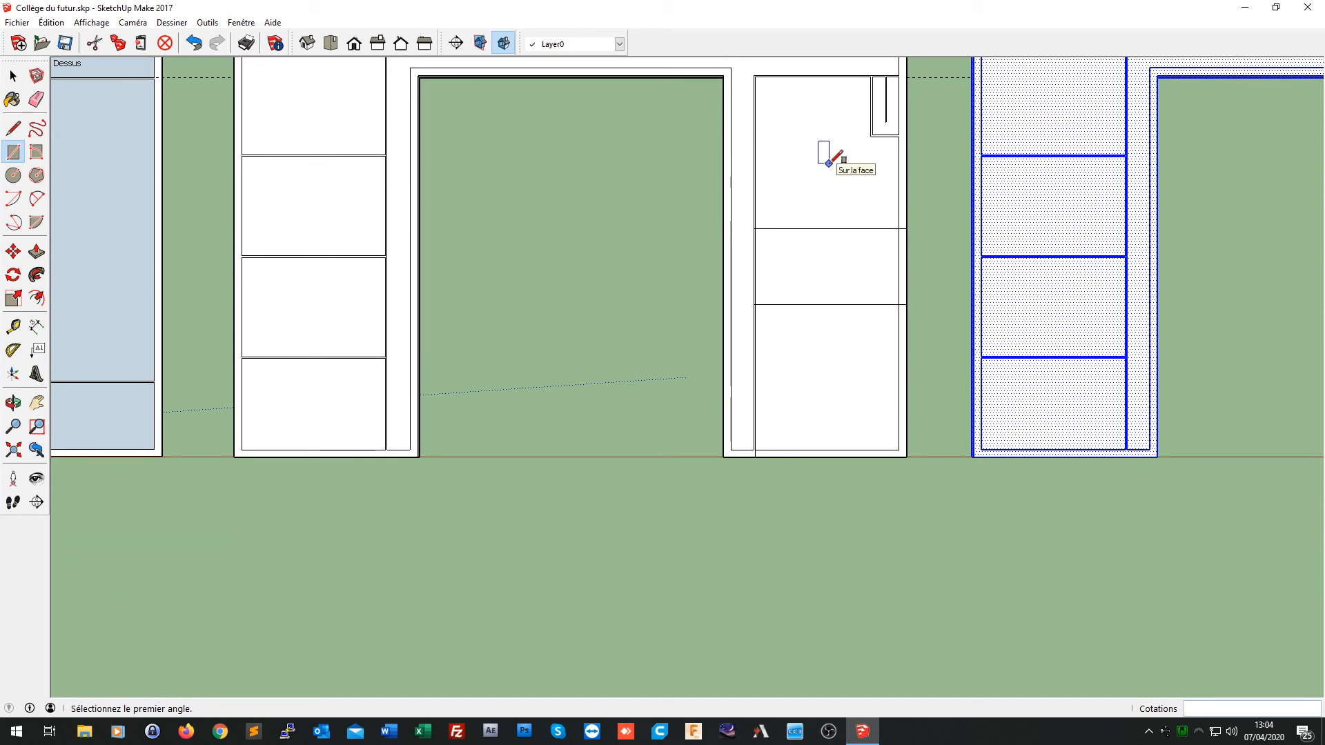
click(36, 298)
click(829, 365)
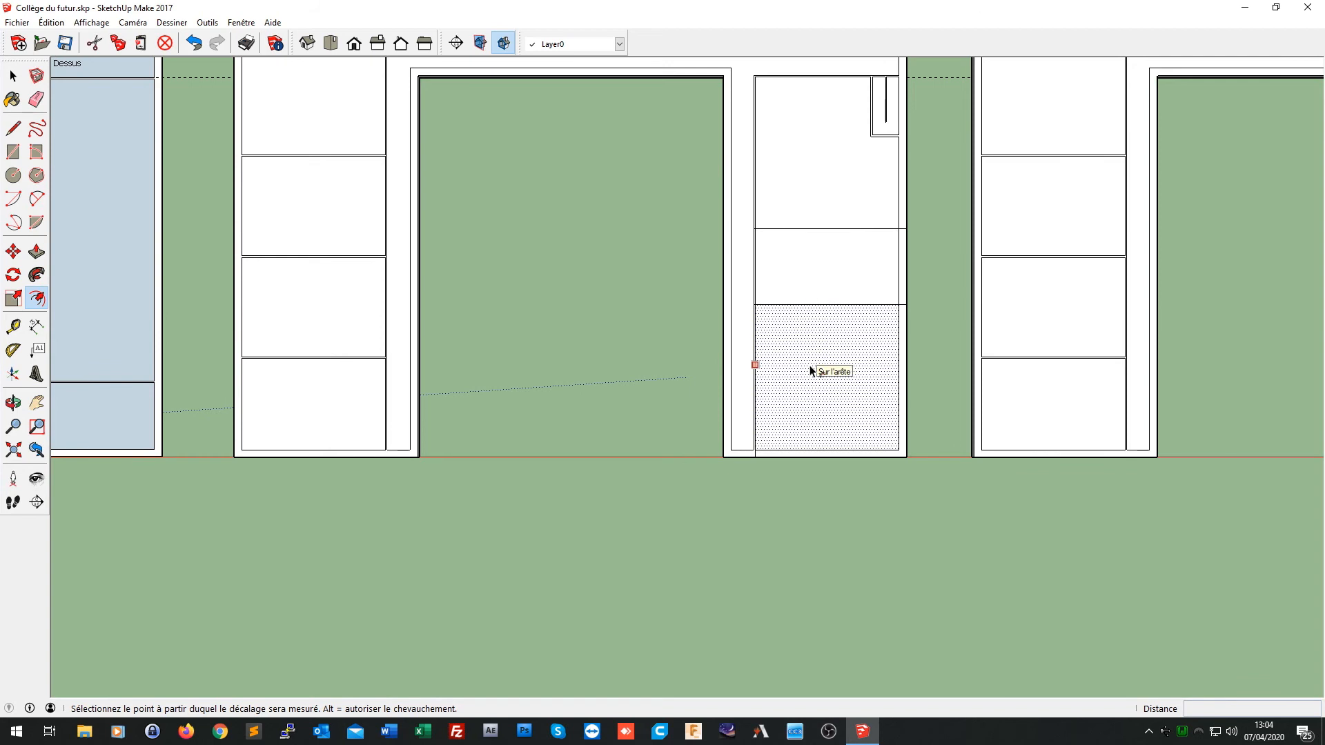
key(Escape)
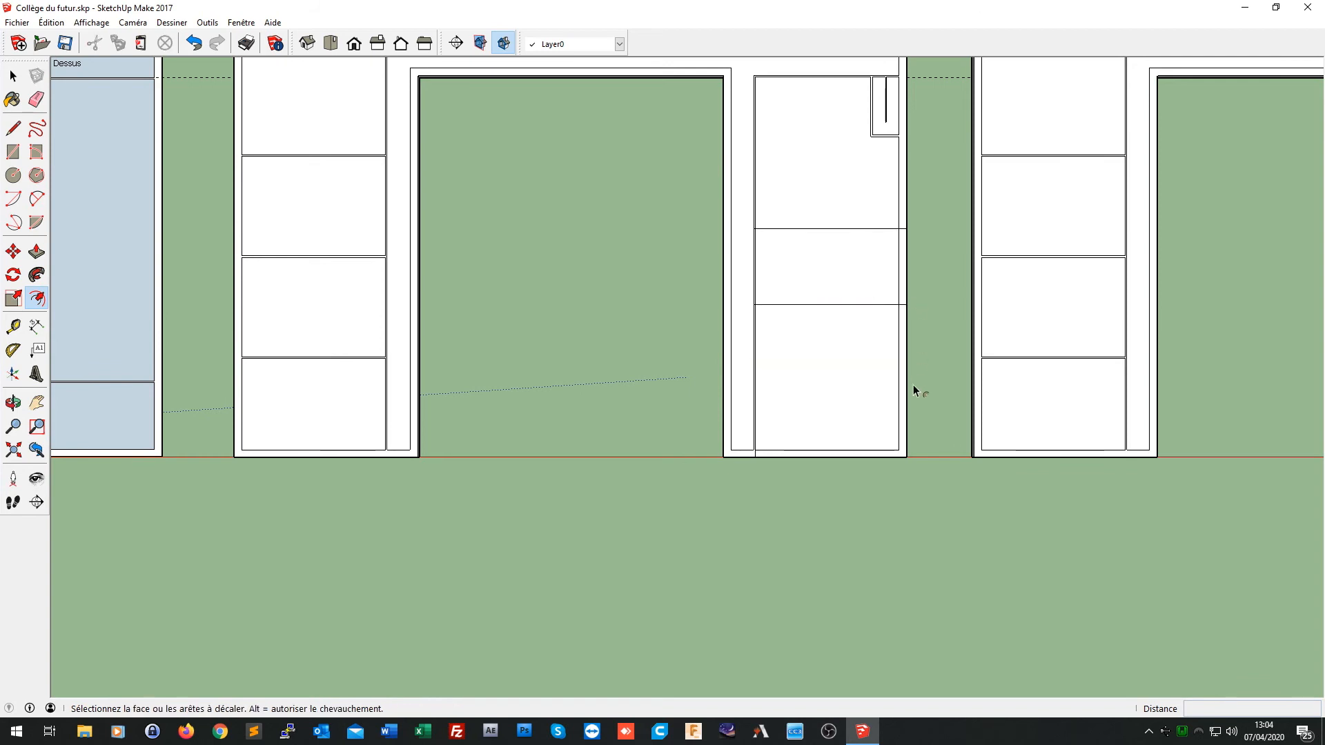
click(860, 428)
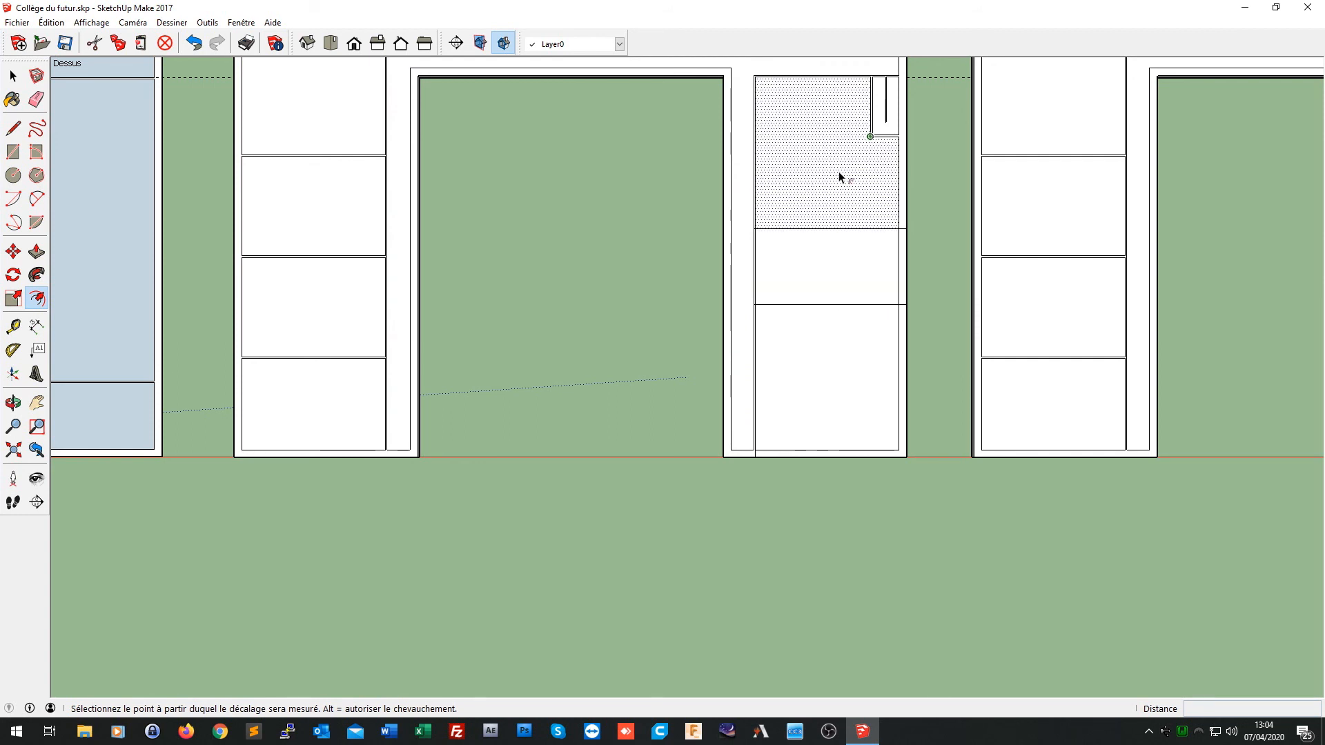
click(837, 260)
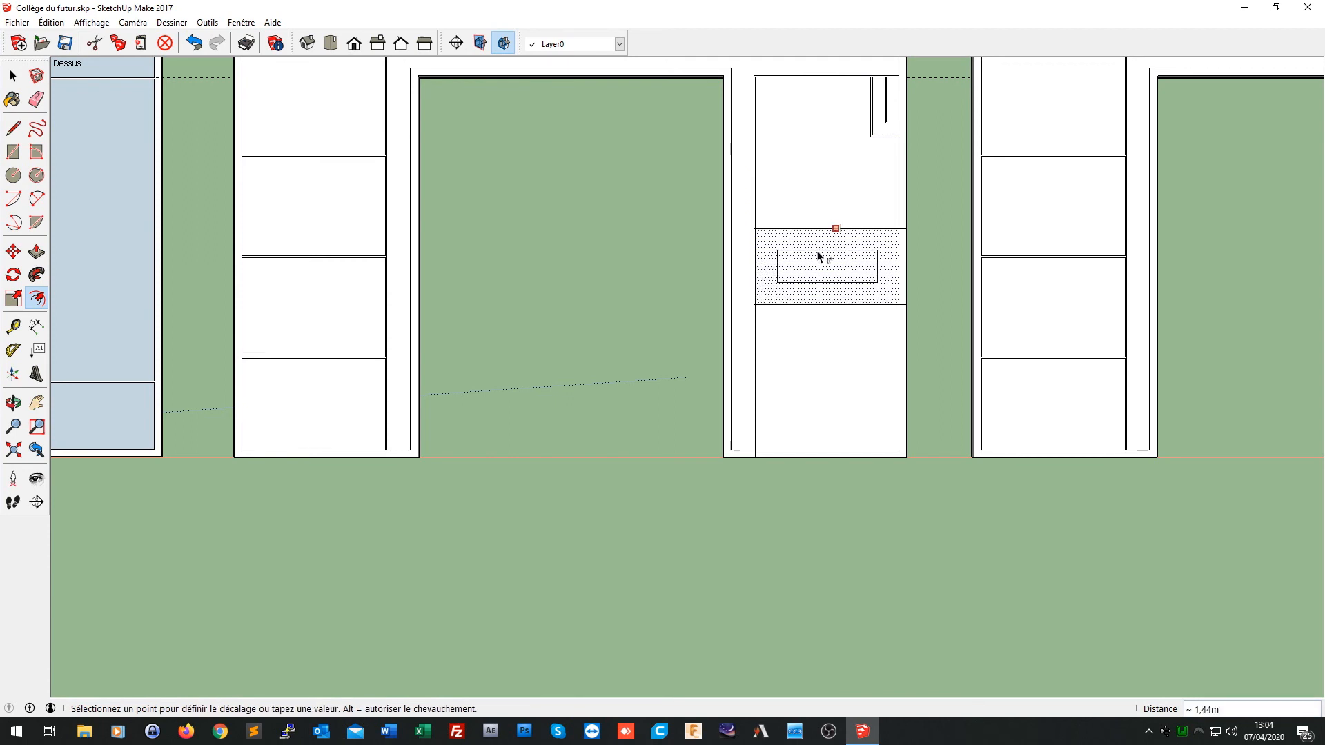
key(Return)
scroll(817, 248, up, 4)
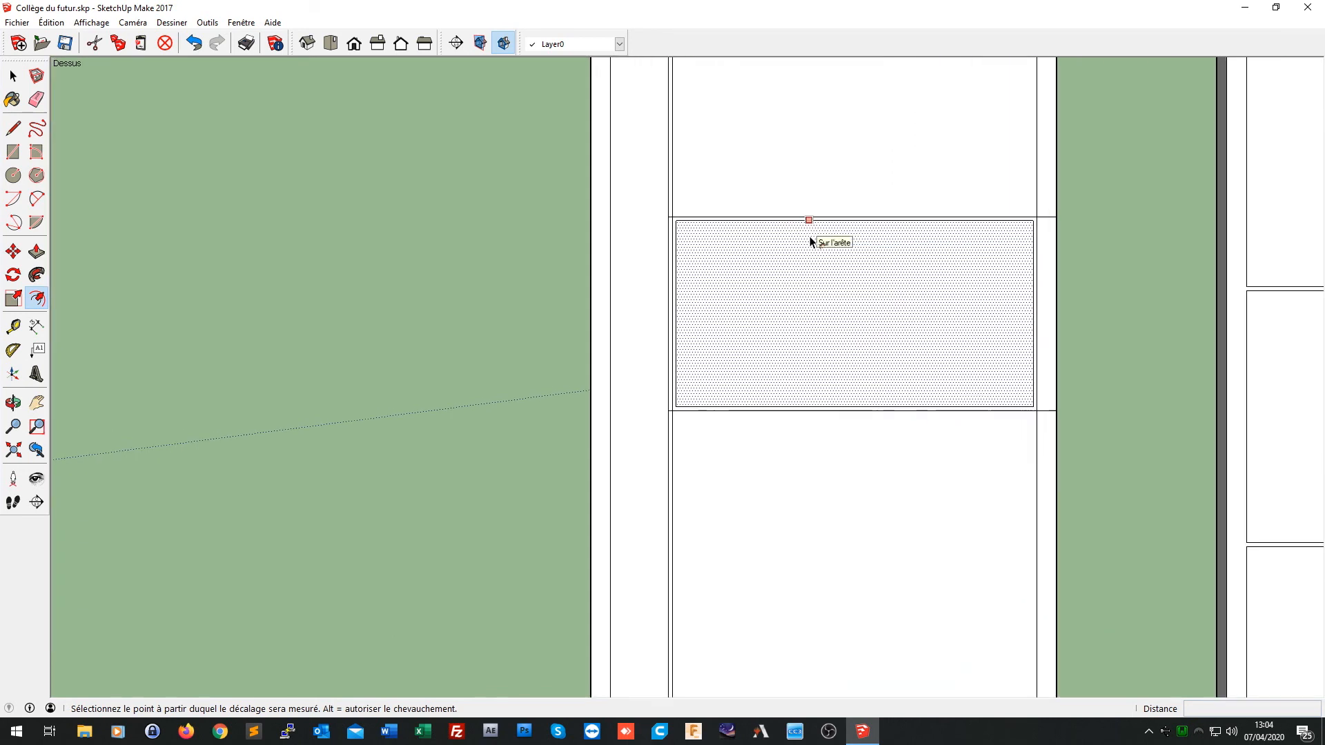
Step: Move both side edges of the offset outline 0.1 m outward onto the corridor partition and the exterior wall's inner line
click(13, 251)
click(676, 301)
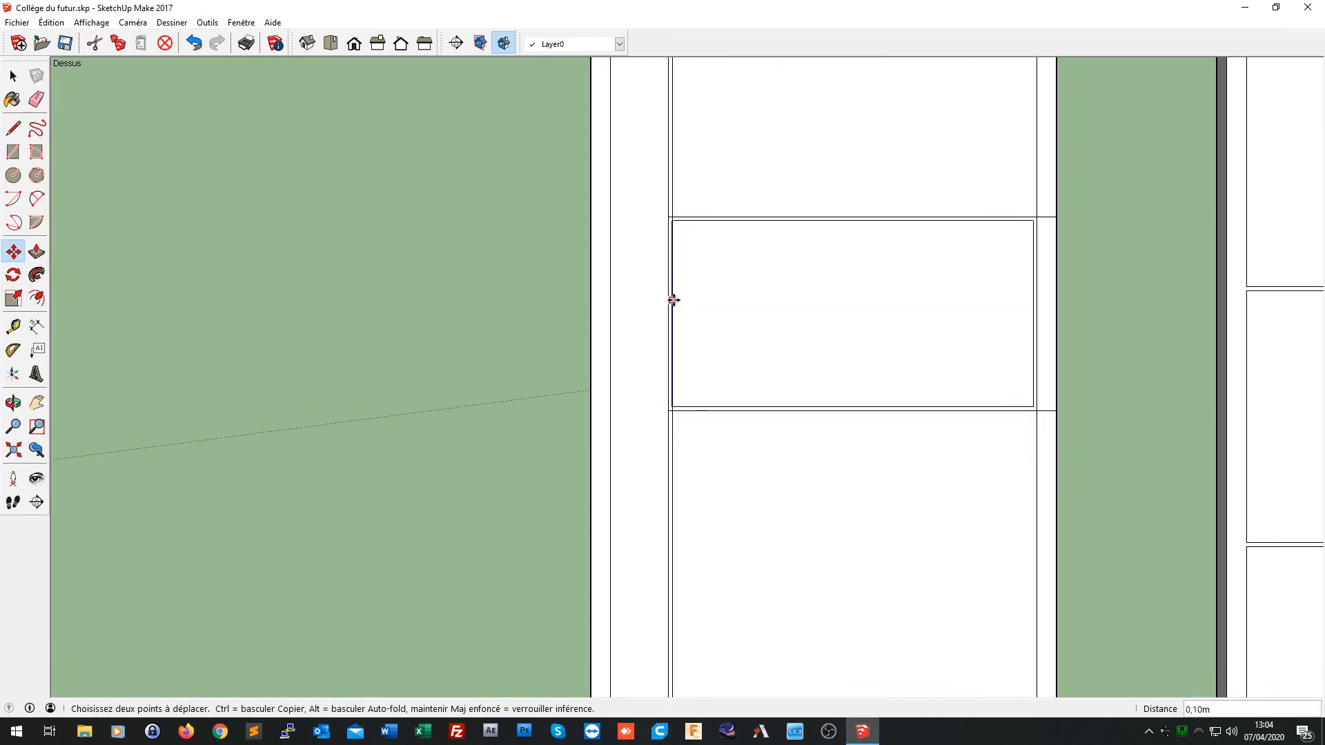
click(674, 301)
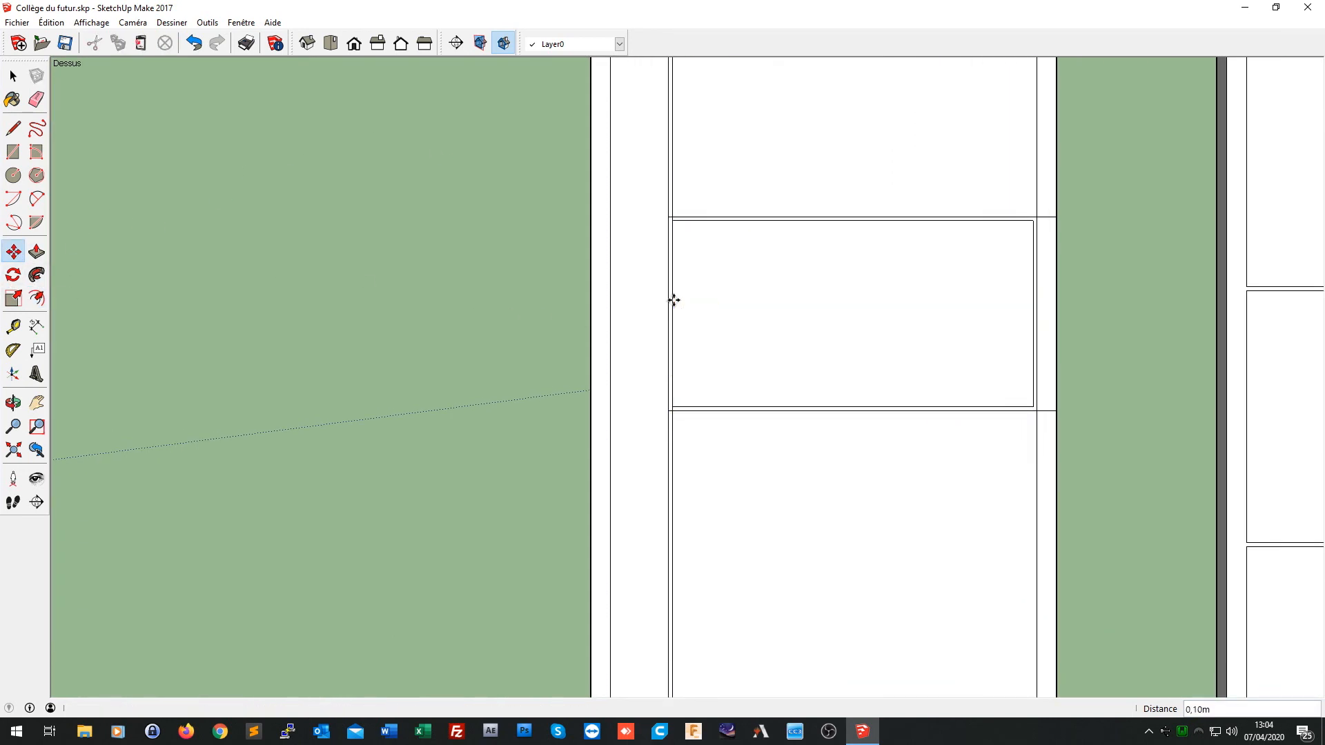
click(1034, 328)
click(1037, 327)
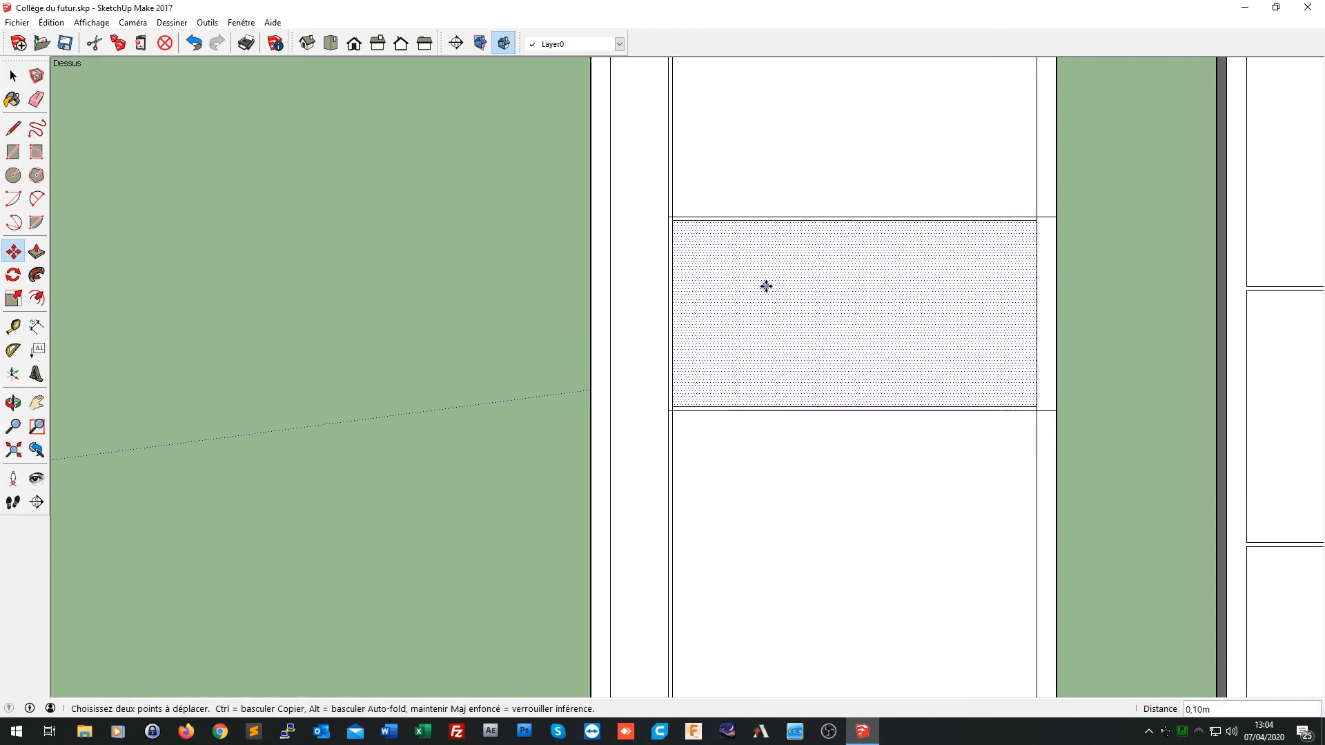
Step: Offset the outline of the upper hall's middle room inward by 0.1 m
scroll(760, 285, down, 4)
scroll(760, 285, down, 1)
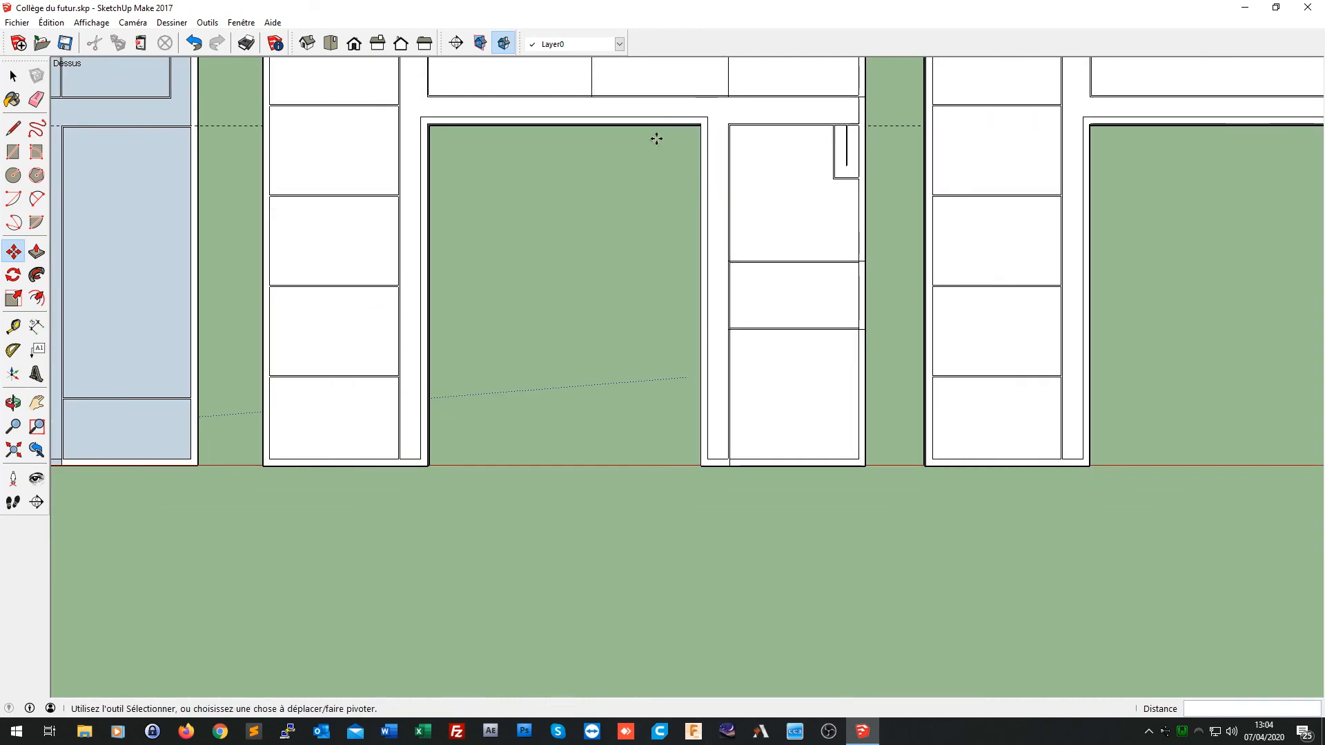
shift+middle_drag(656, 139, 612, 464)
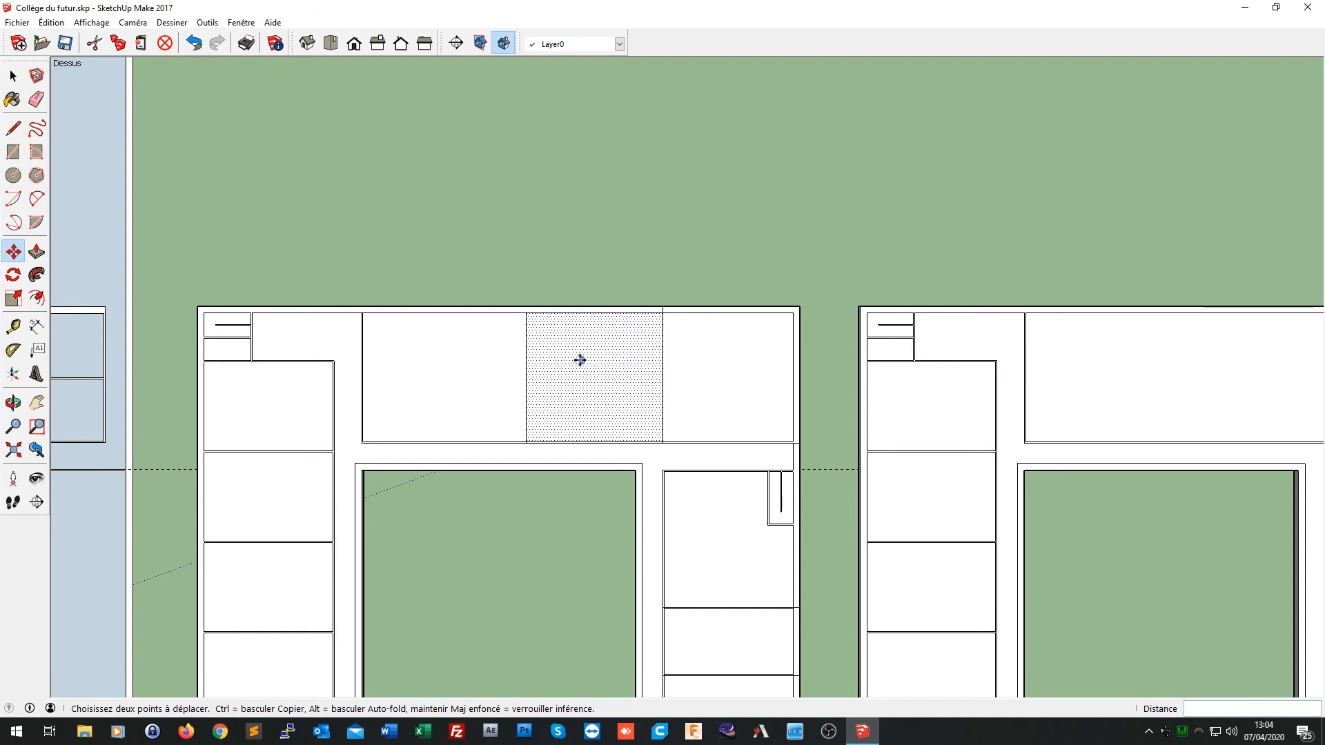
click(36, 299)
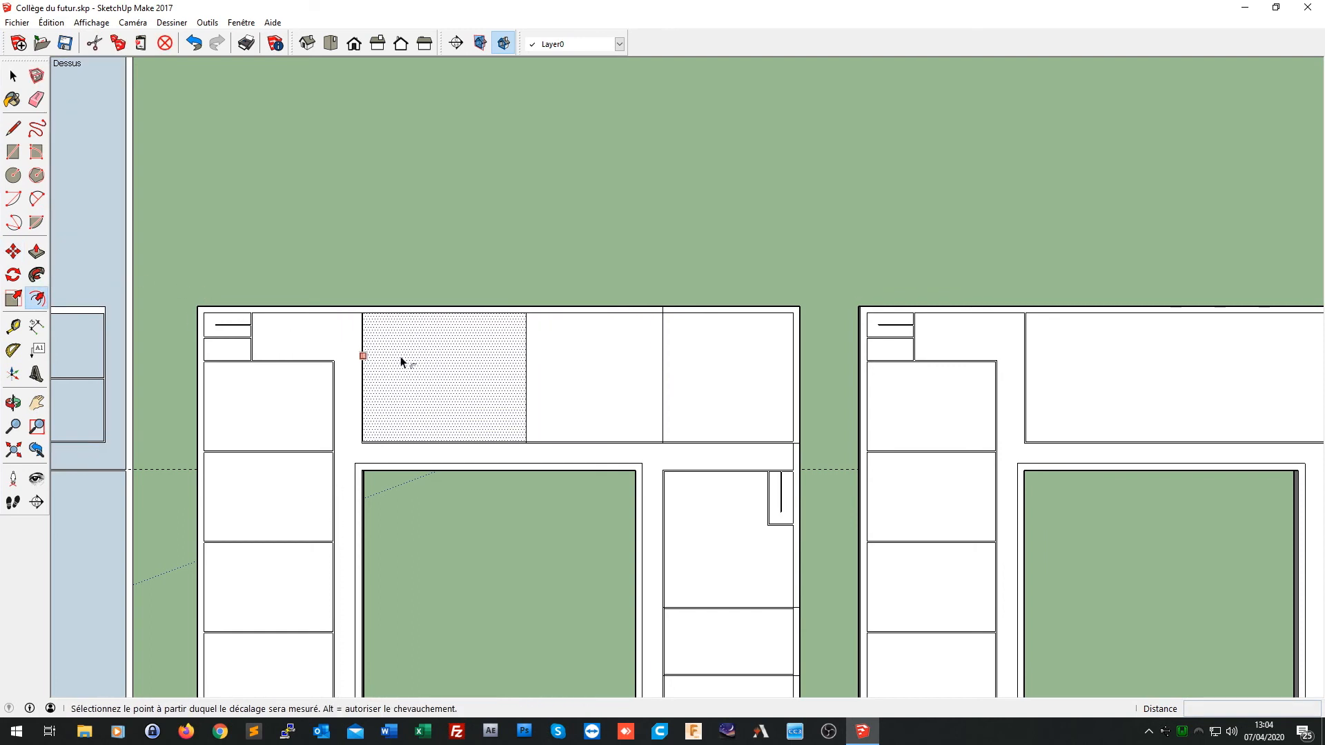
click(606, 373)
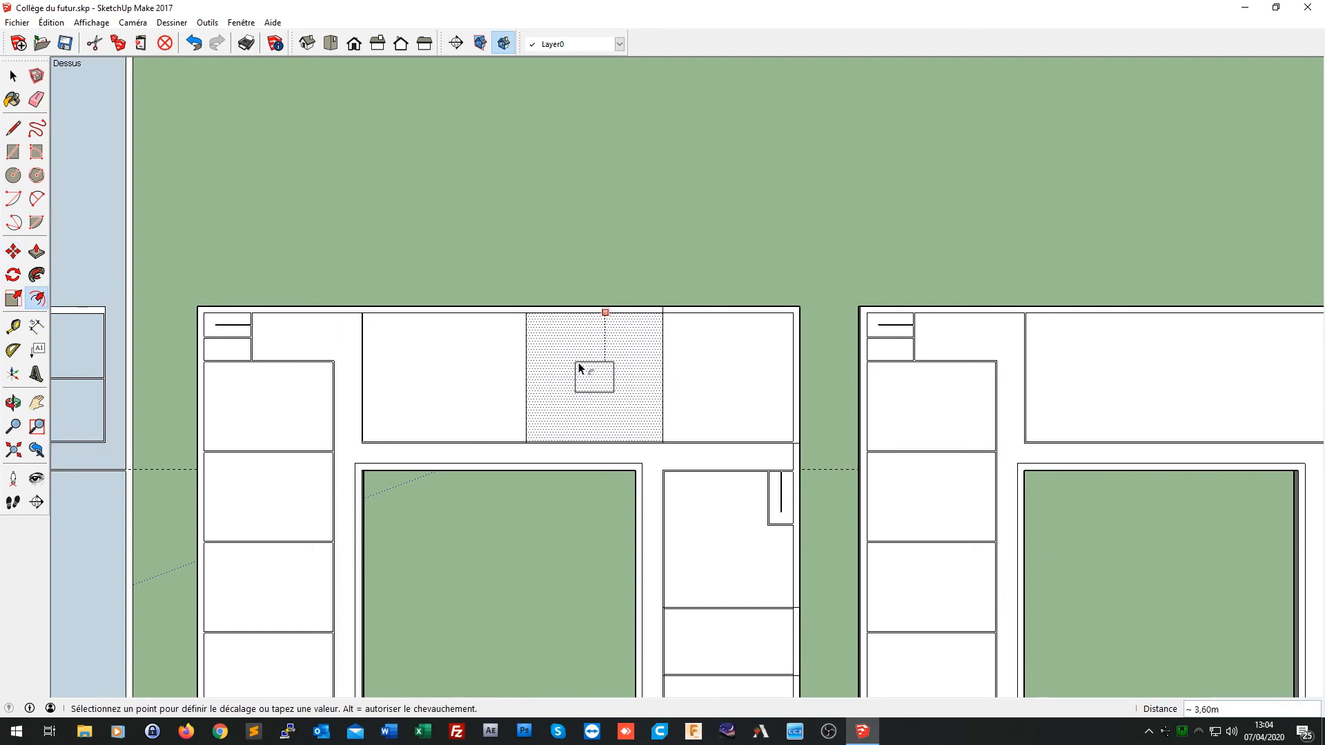
key(Return)
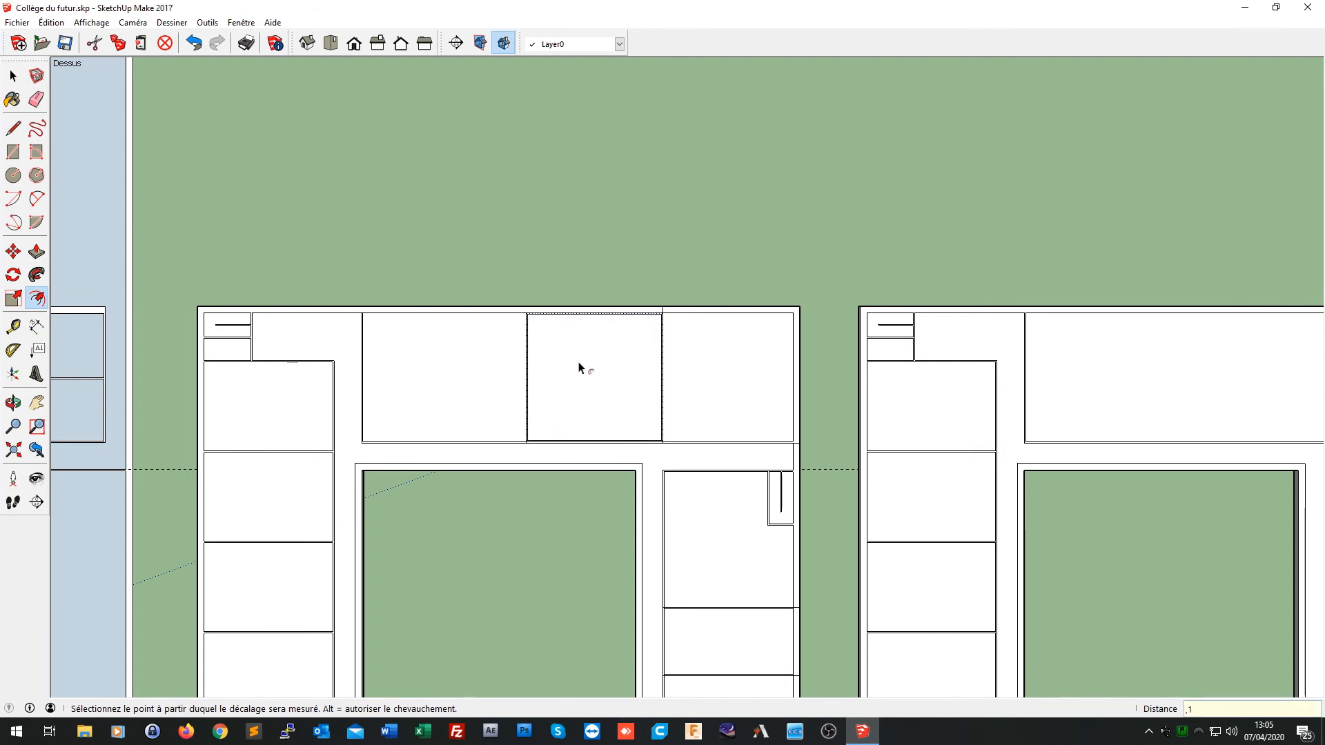
Step: Move the top edge of the middle room's offset outline 0.1 m up onto the exterior wall's inner line
scroll(545, 360, up, 4)
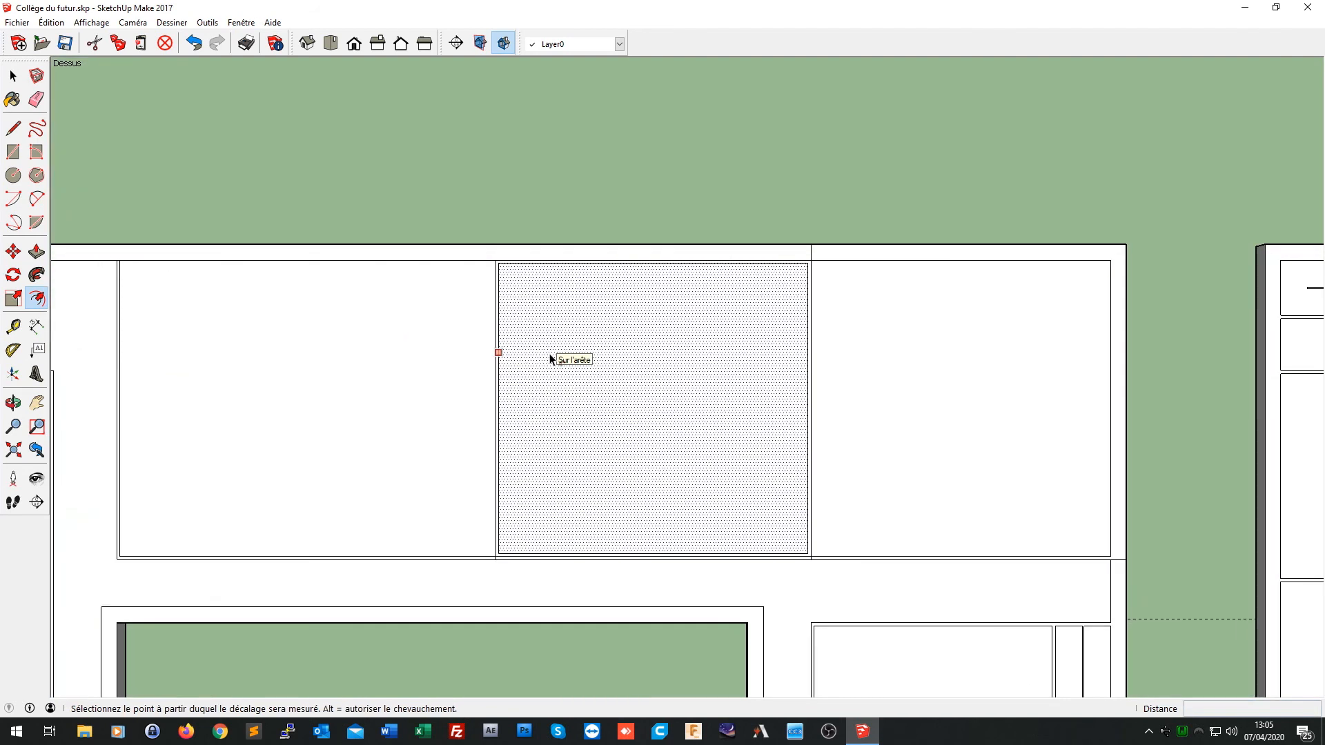
click(13, 252)
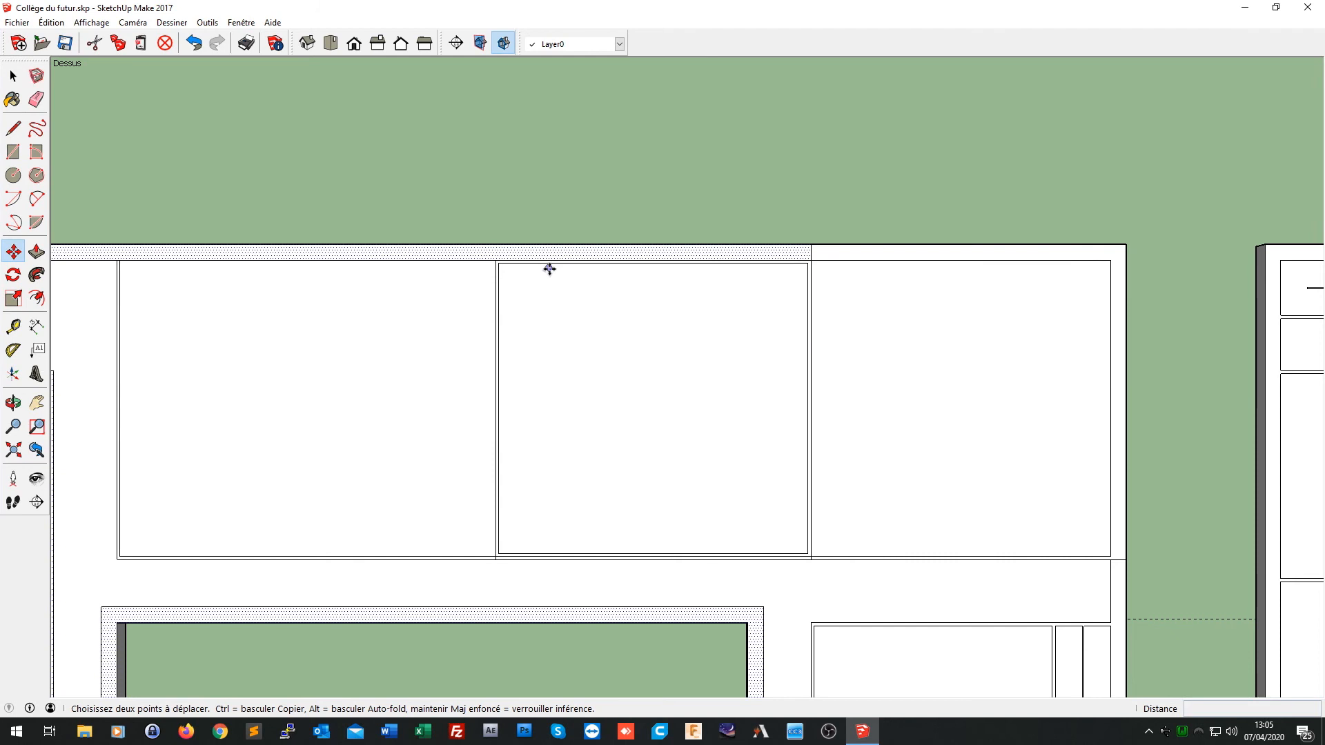
scroll(547, 265, up, 4)
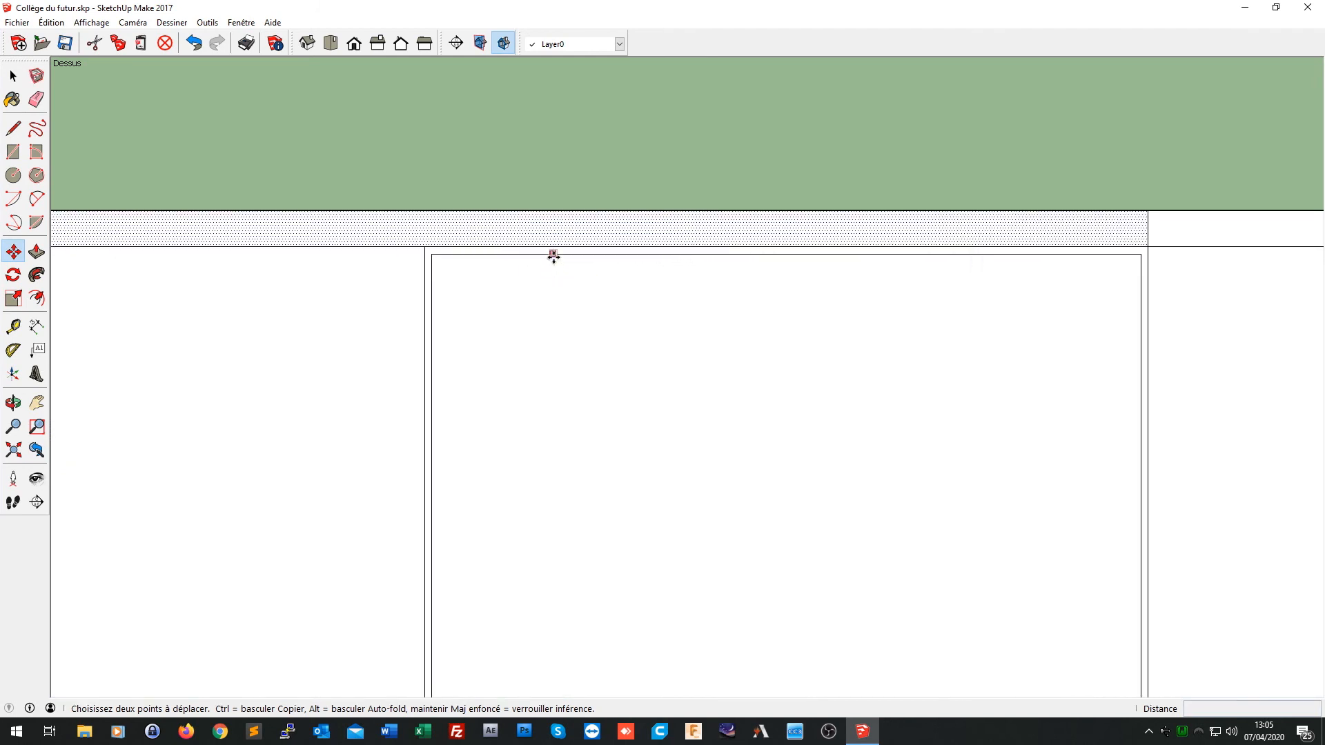
key(space)
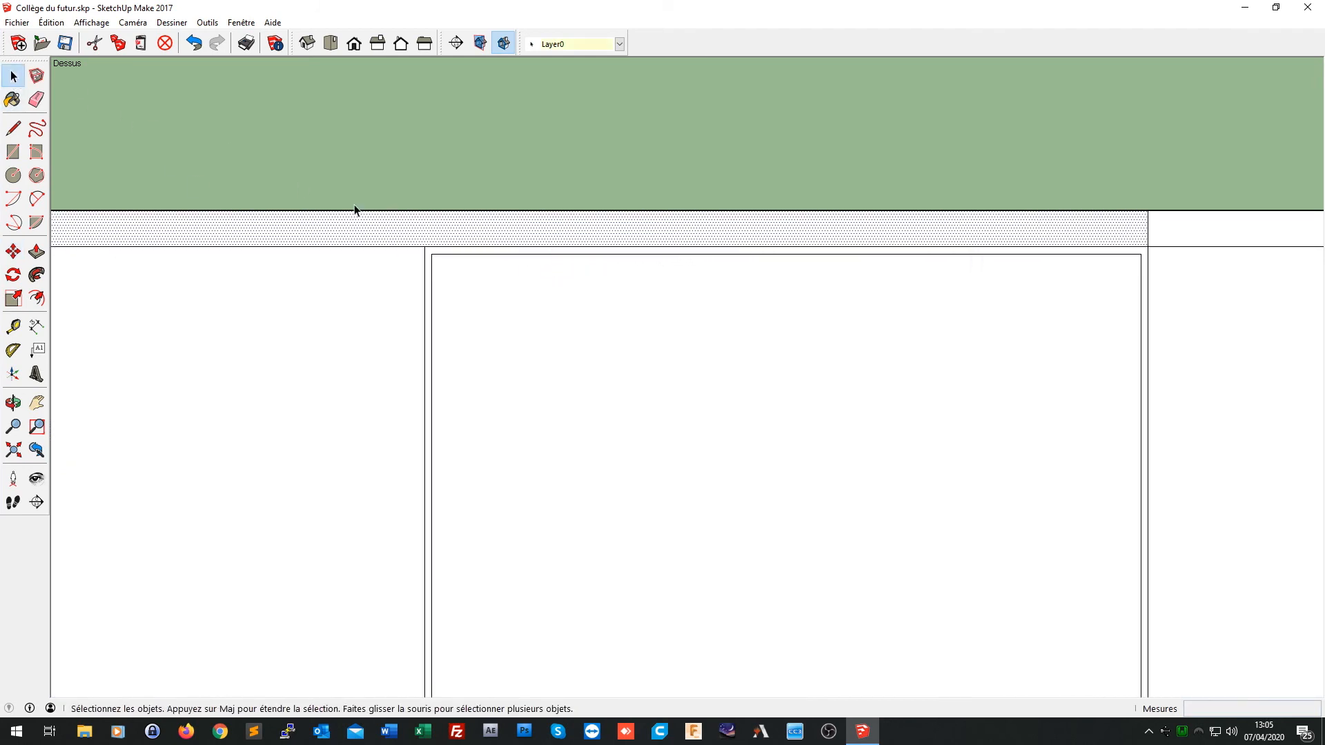
click(478, 255)
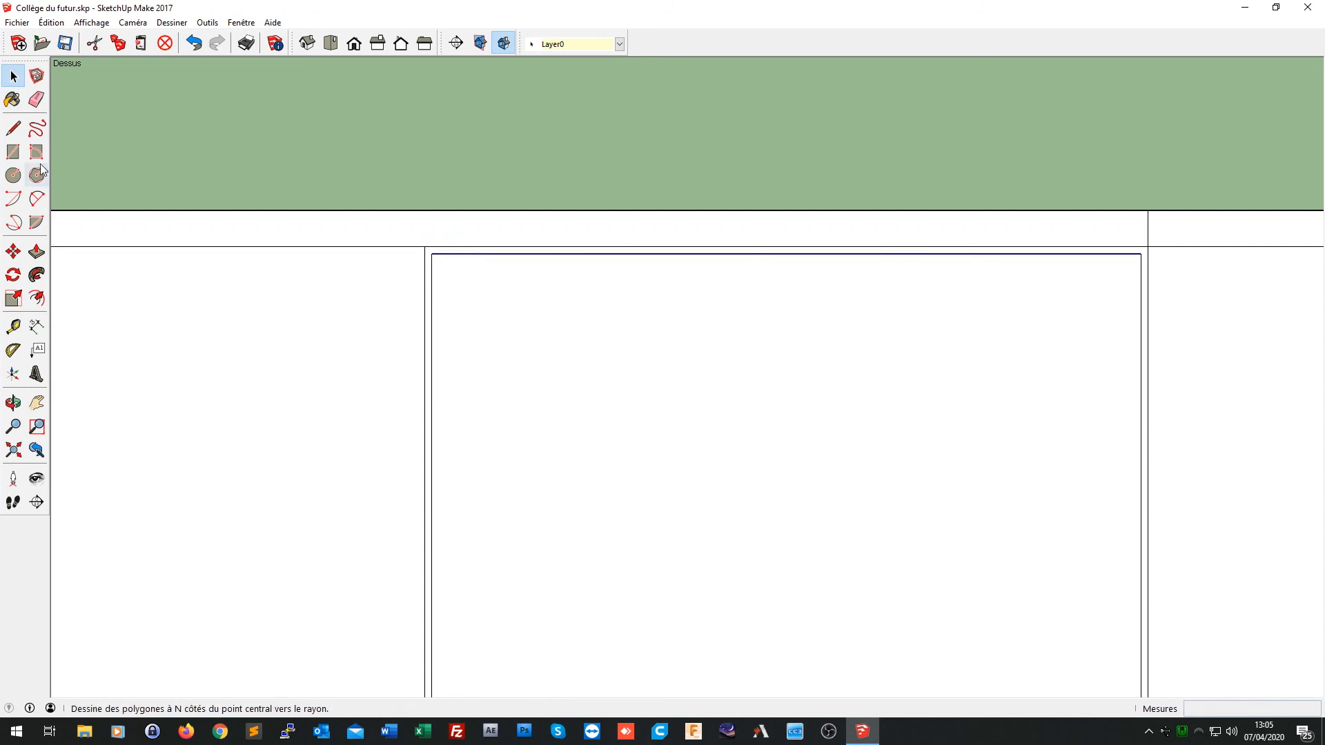
click(13, 252)
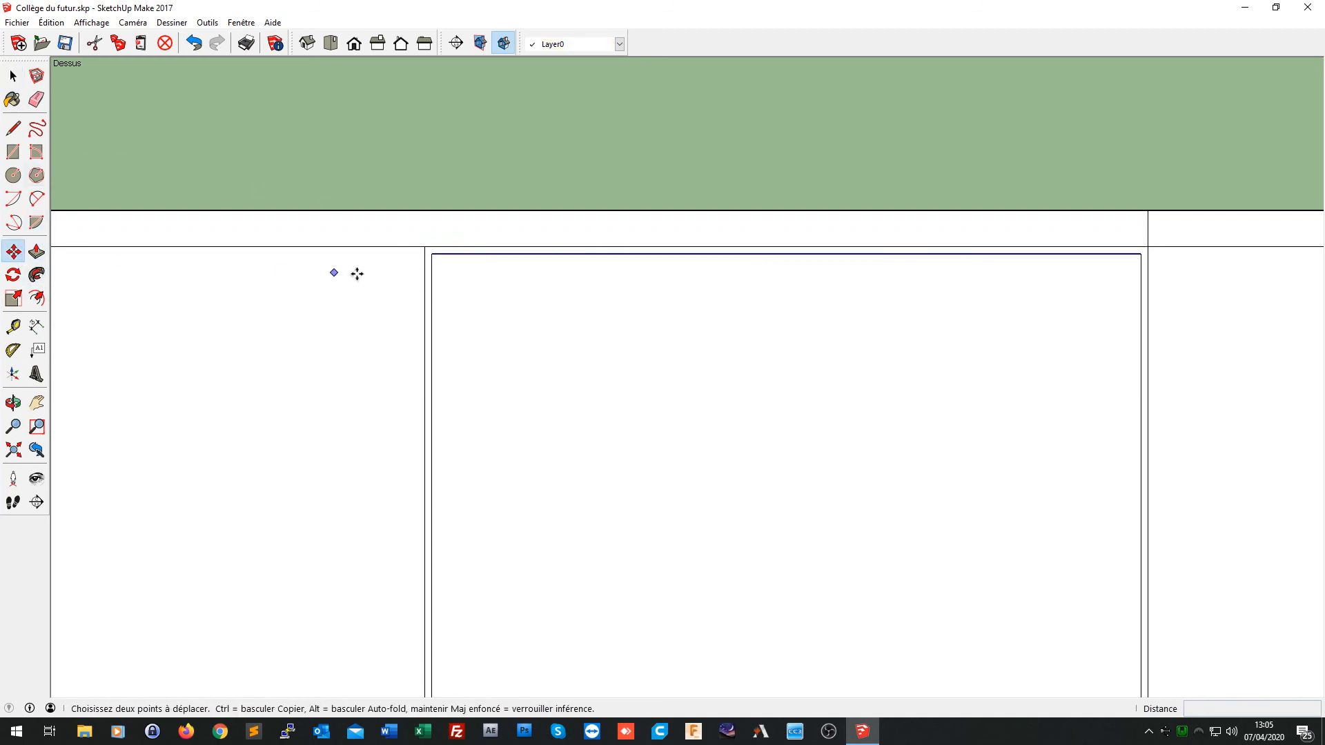
click(500, 255)
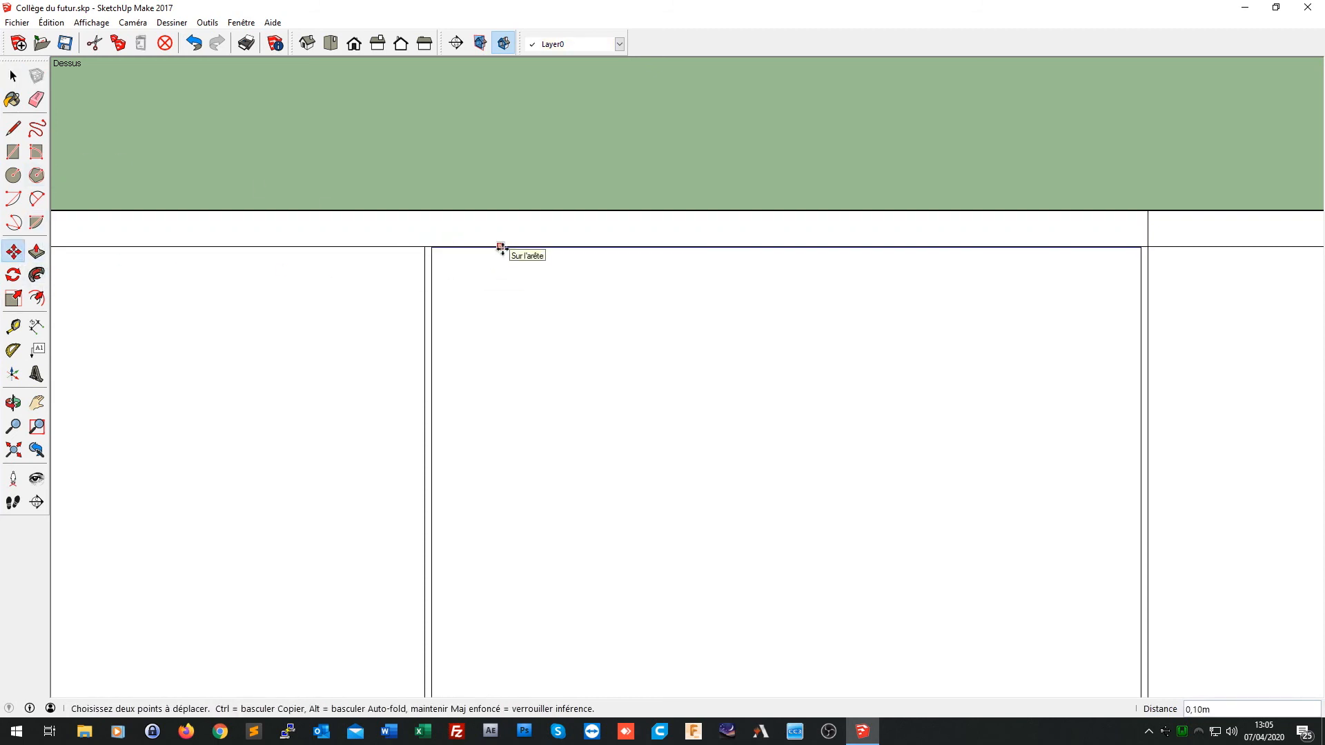
click(502, 248)
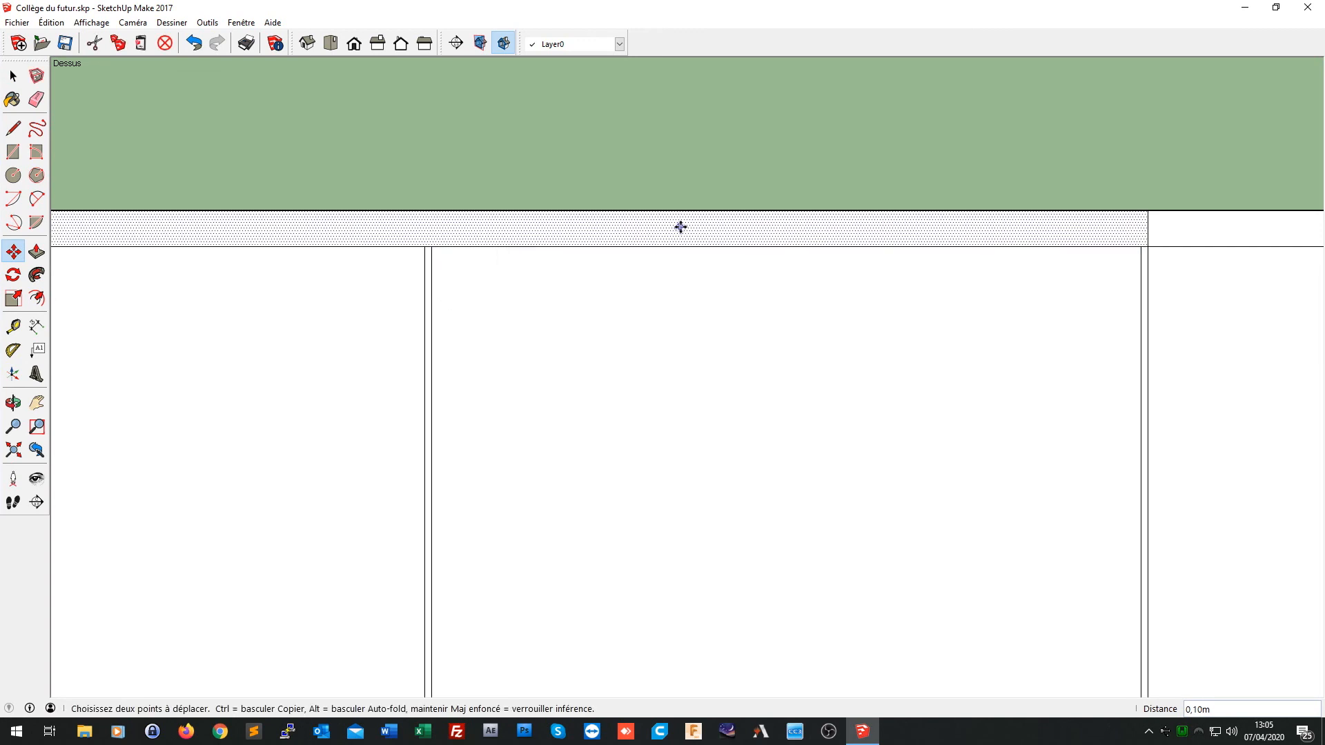
Step: Move the bottom edge of the middle room's offset outline down onto the inner line of the hall's lower partition
scroll(602, 418, down, 3)
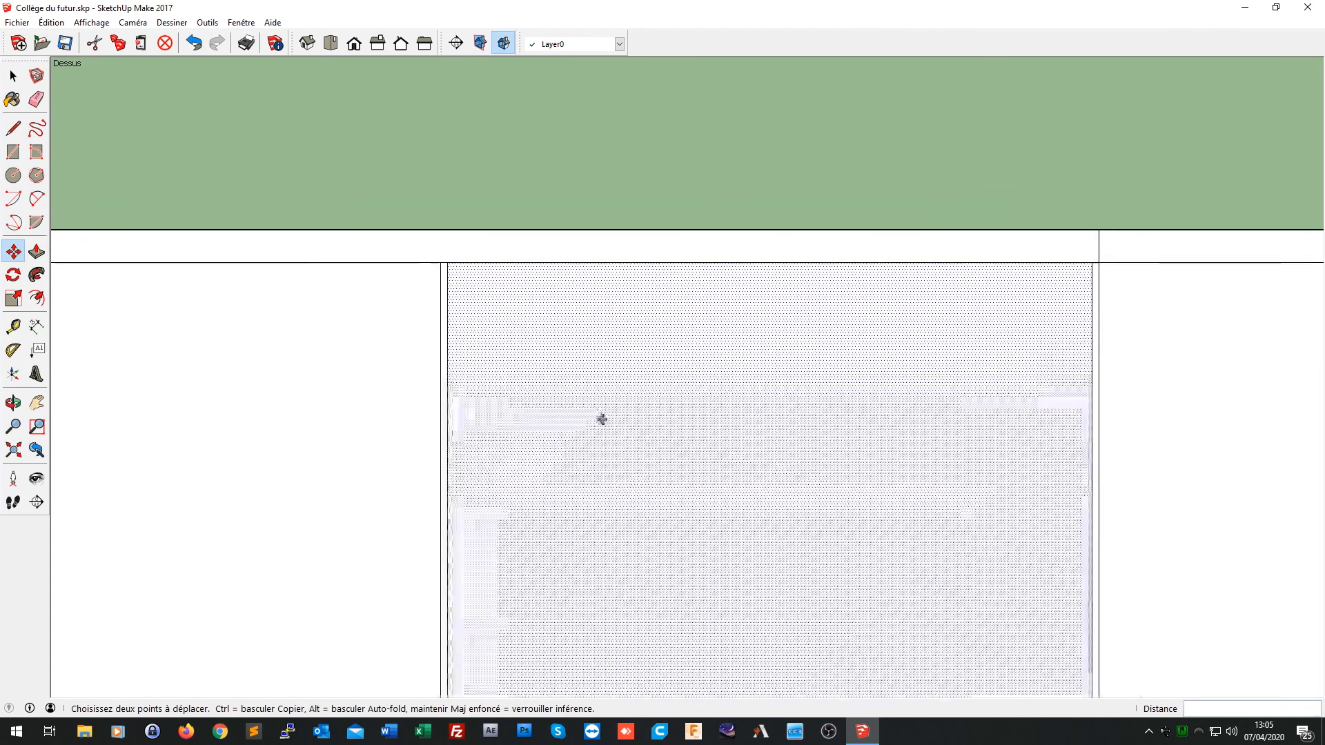
scroll(614, 432, down, 1)
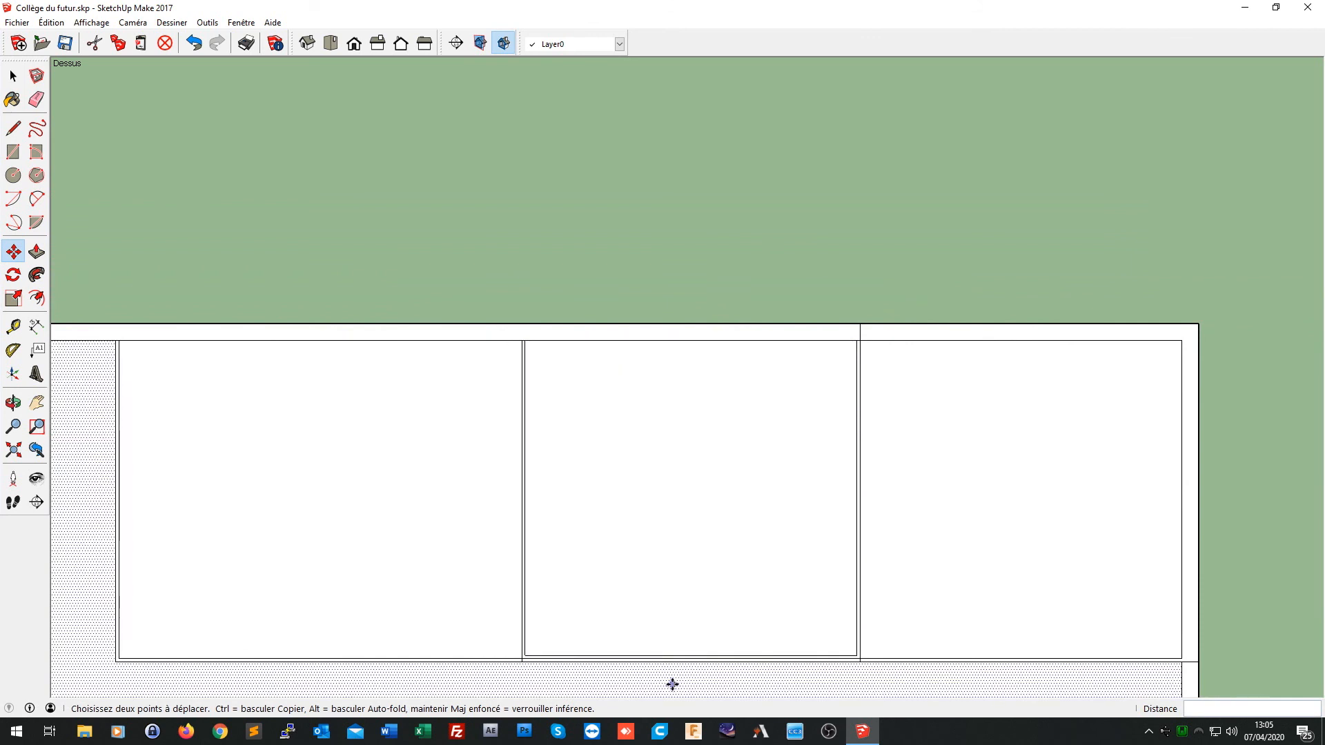
scroll(672, 682, up, 3)
scroll(675, 680, up, 2)
click(668, 617)
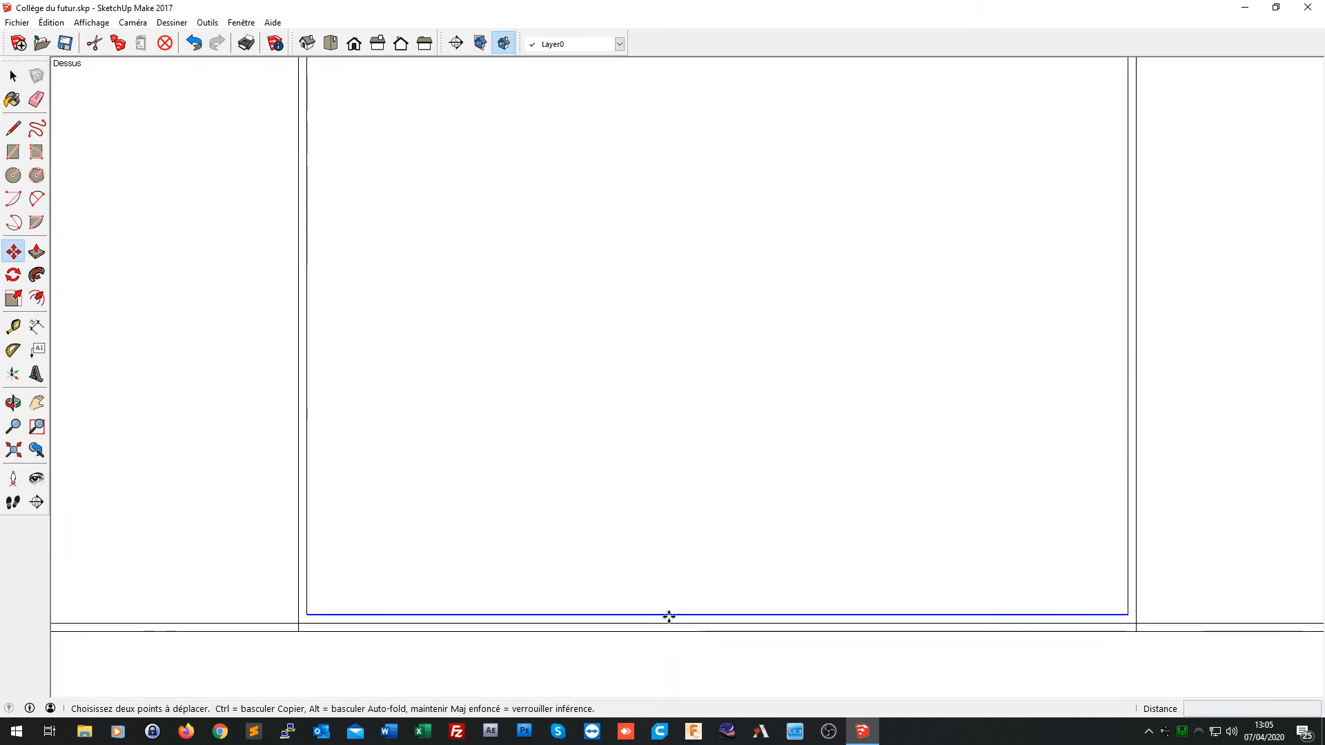
click(670, 625)
scroll(683, 557, down, 3)
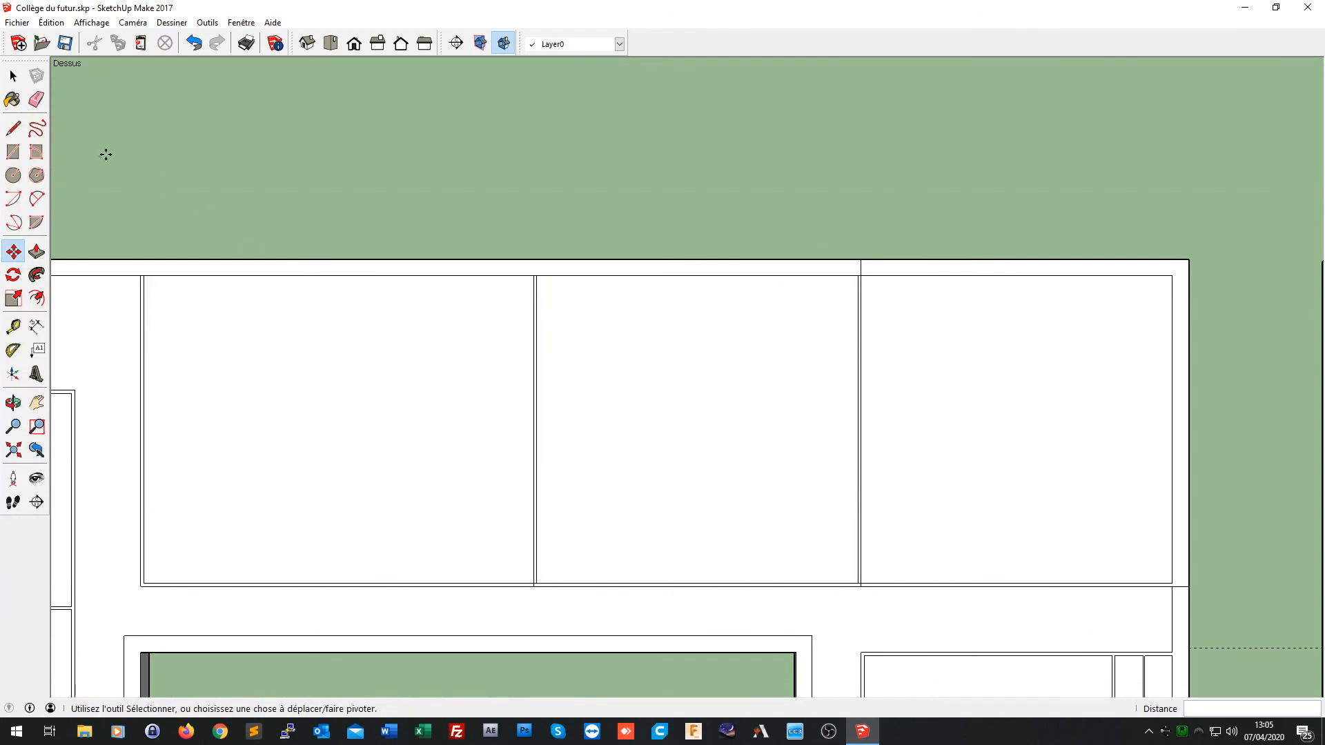
Step: Erase the stray segments where the partition between the upper hall's left and middle rooms meets the hall's lower partition
click(37, 105)
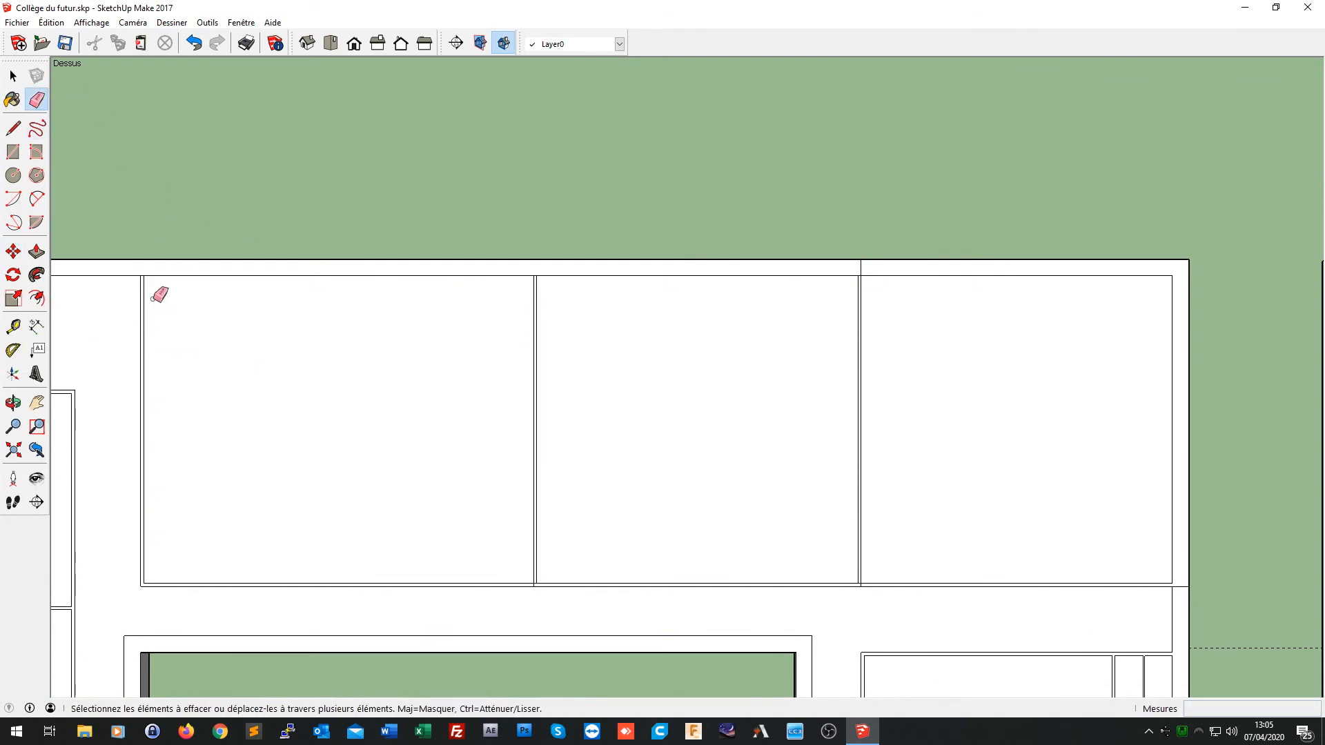
scroll(158, 294, up, 2)
scroll(108, 244, up, 3)
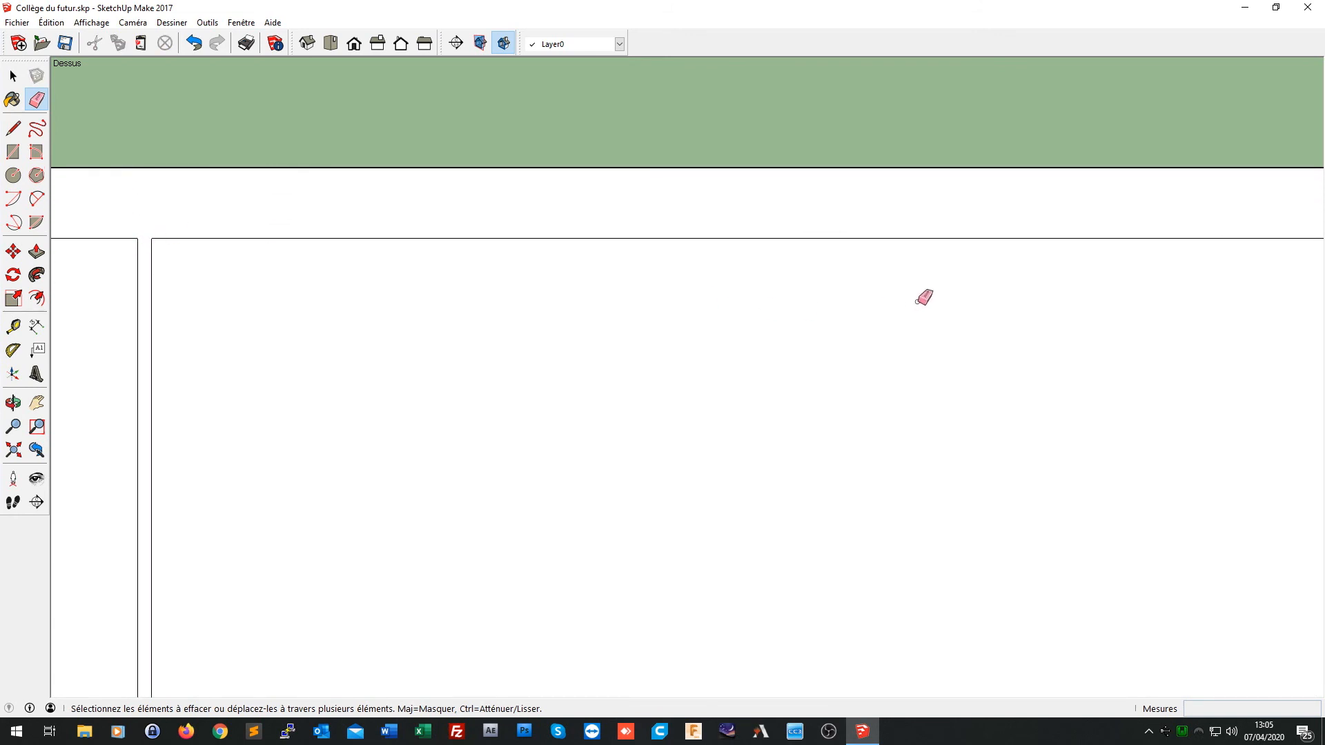
scroll(927, 295, down, 2)
scroll(819, 469, down, 3)
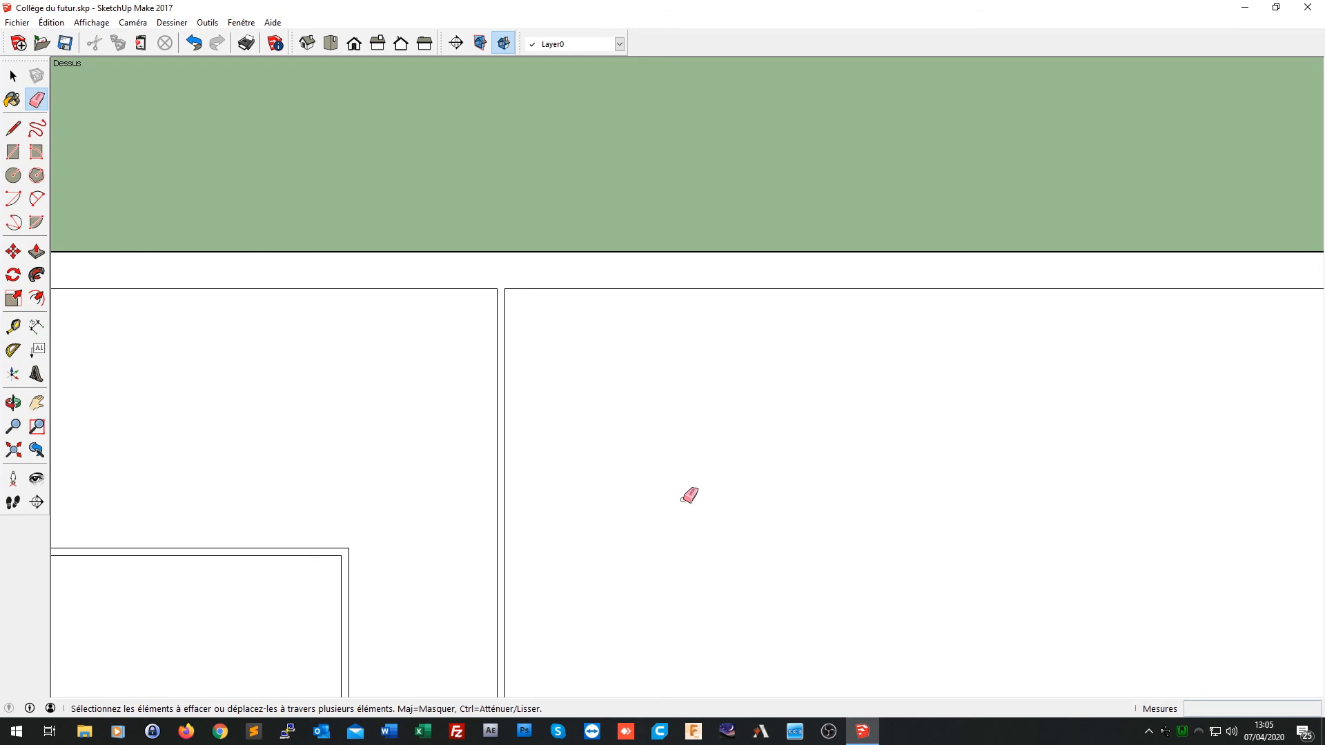
scroll(1145, 367, up, 2)
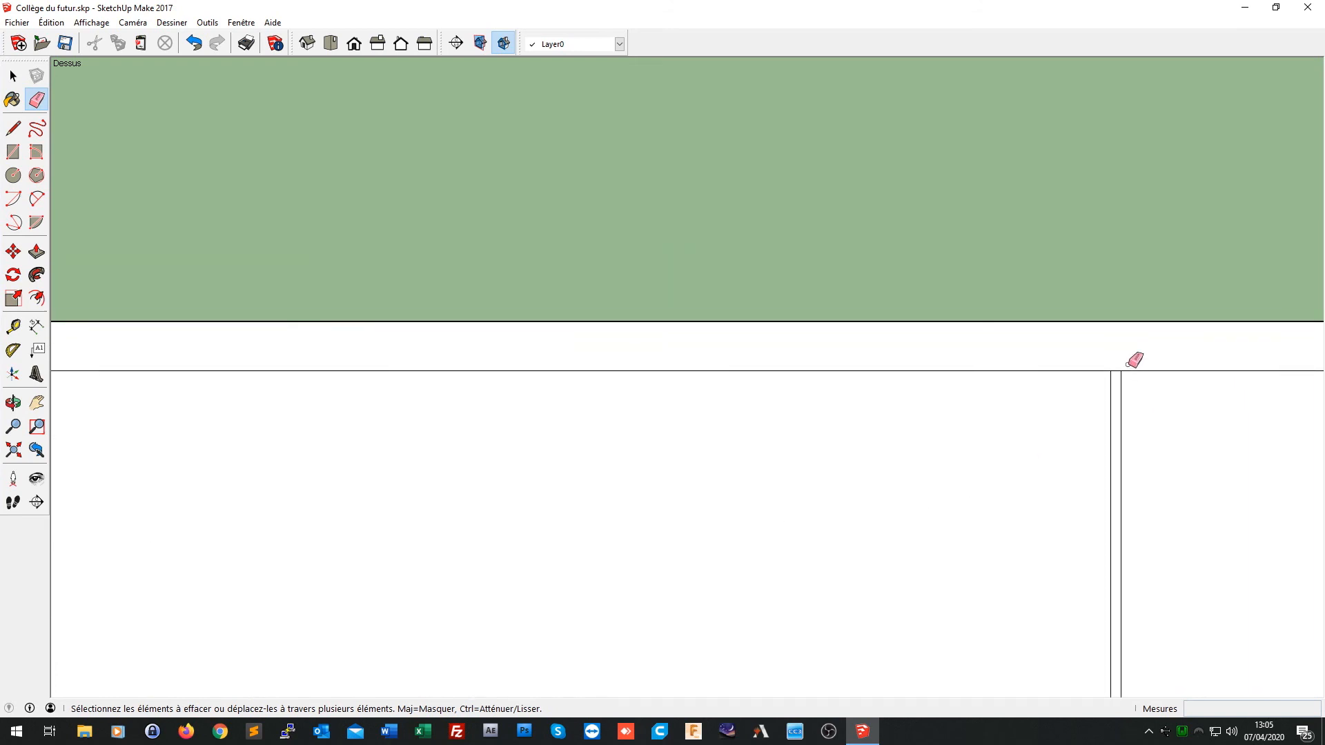
scroll(1121, 371, down, 4)
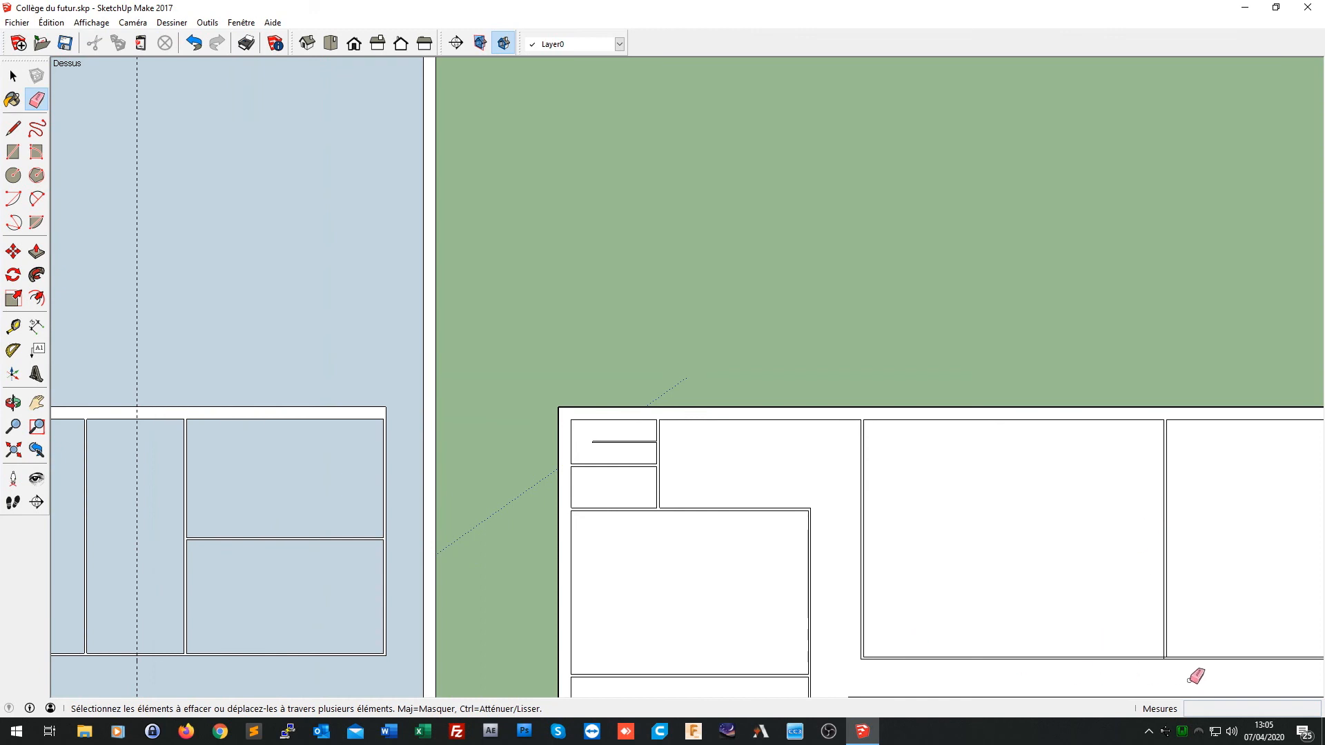
scroll(1186, 667, up, 2)
scroll(1192, 662, up, 3)
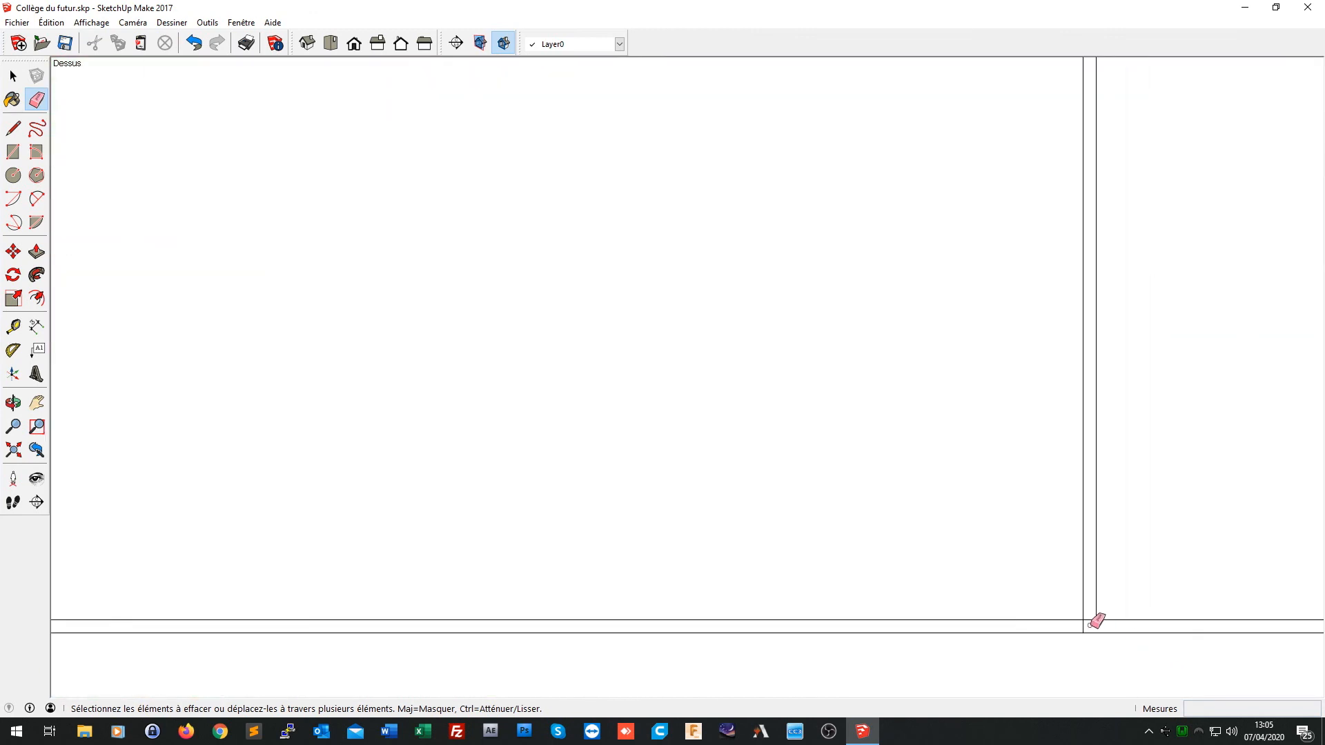
click(1091, 619)
drag(1086, 626, 1112, 629)
middle_drag(1181, 586, 1028, 545)
middle_drag(770, 582, 959, 583)
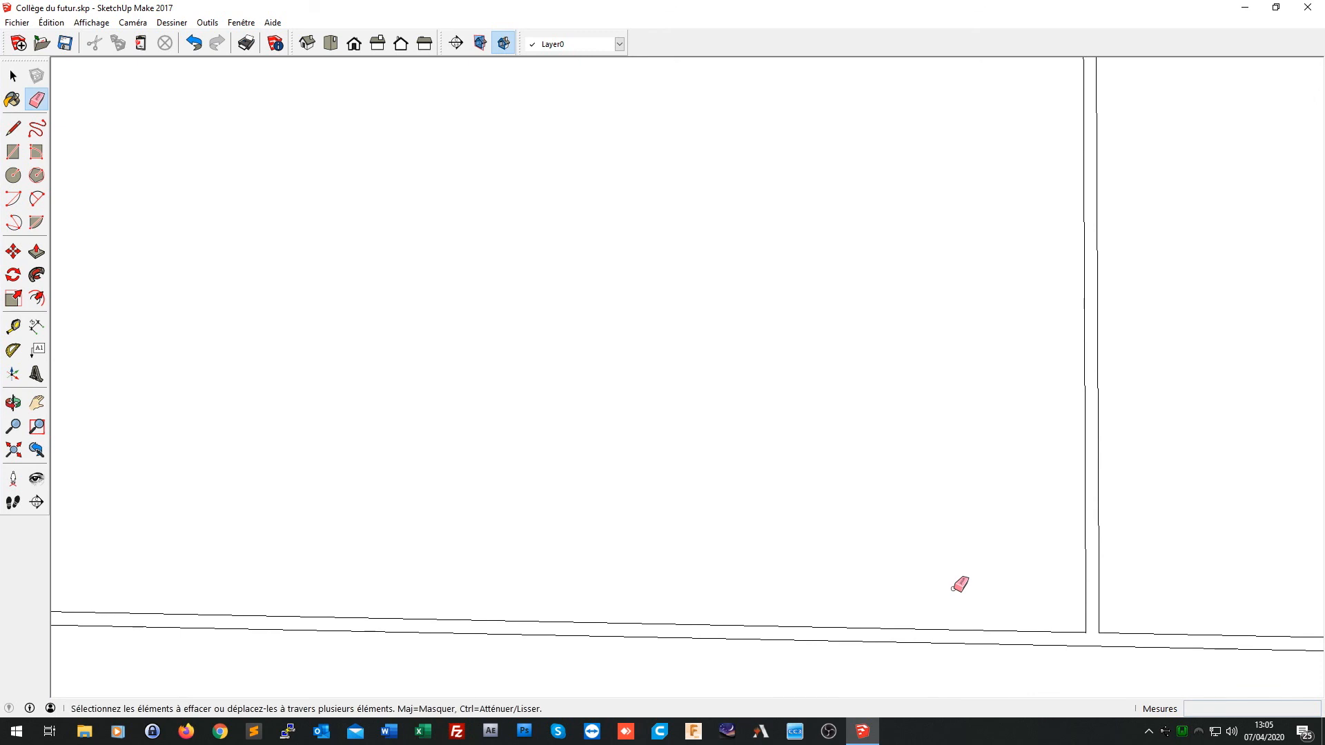
click(330, 43)
Step: Erase the stray segments where the partition between the upper hall's middle and right rooms meets the lower partition
scroll(849, 335, down, 3)
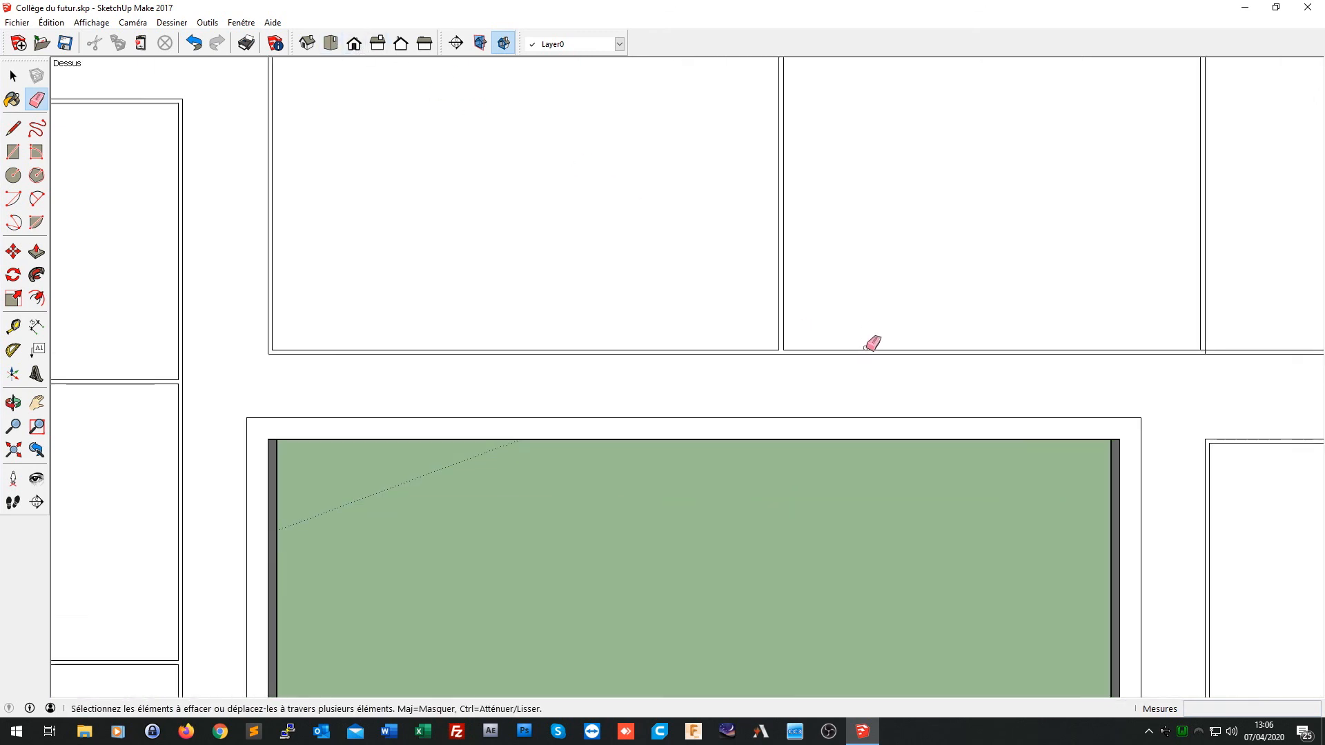
scroll(1167, 349, up, 3)
scroll(1167, 348, down, 3)
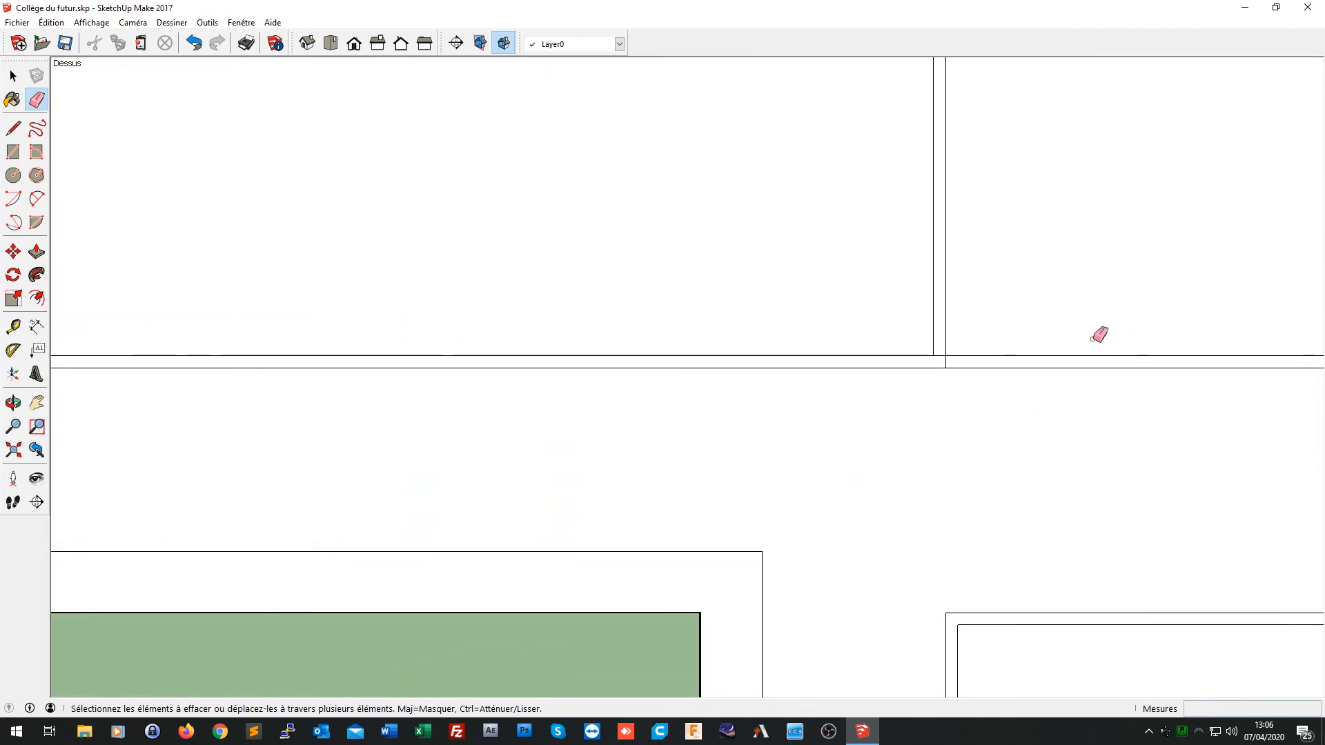
click(941, 356)
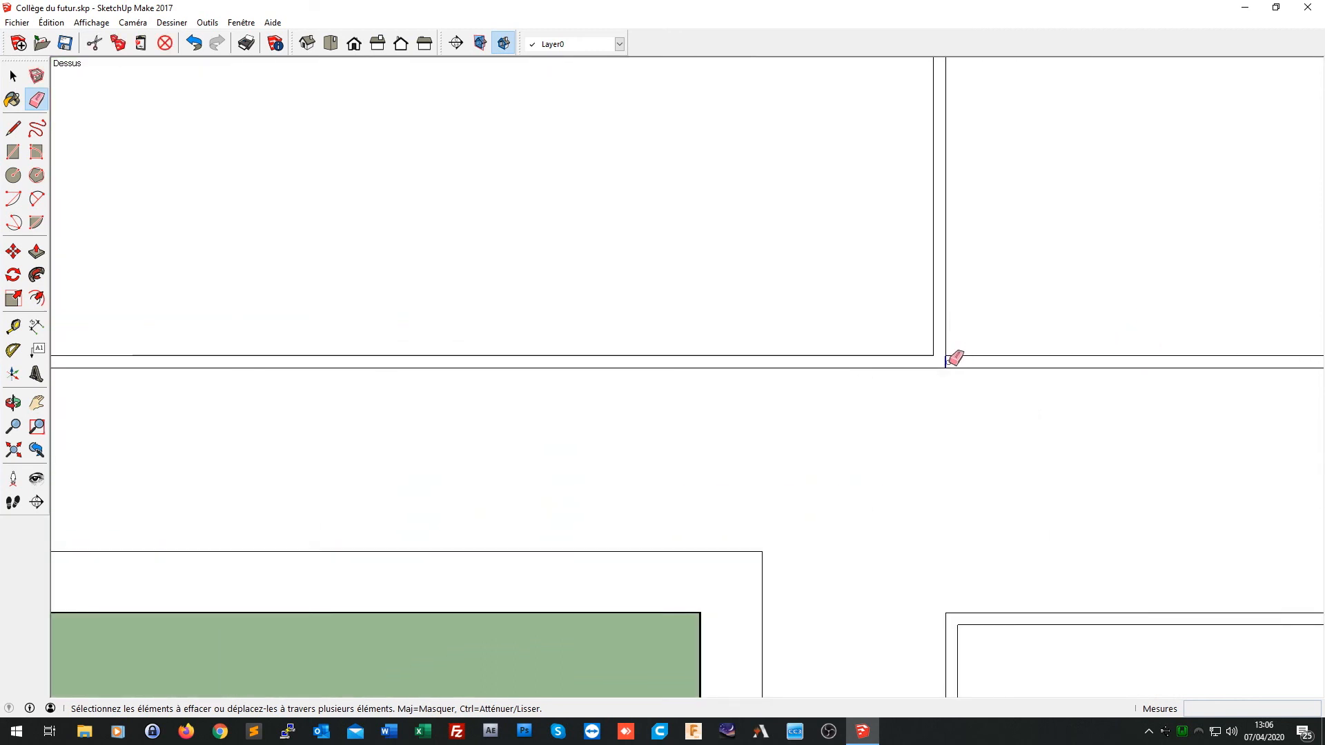
click(943, 354)
scroll(1065, 355, down, 3)
scroll(1166, 380, down, 3)
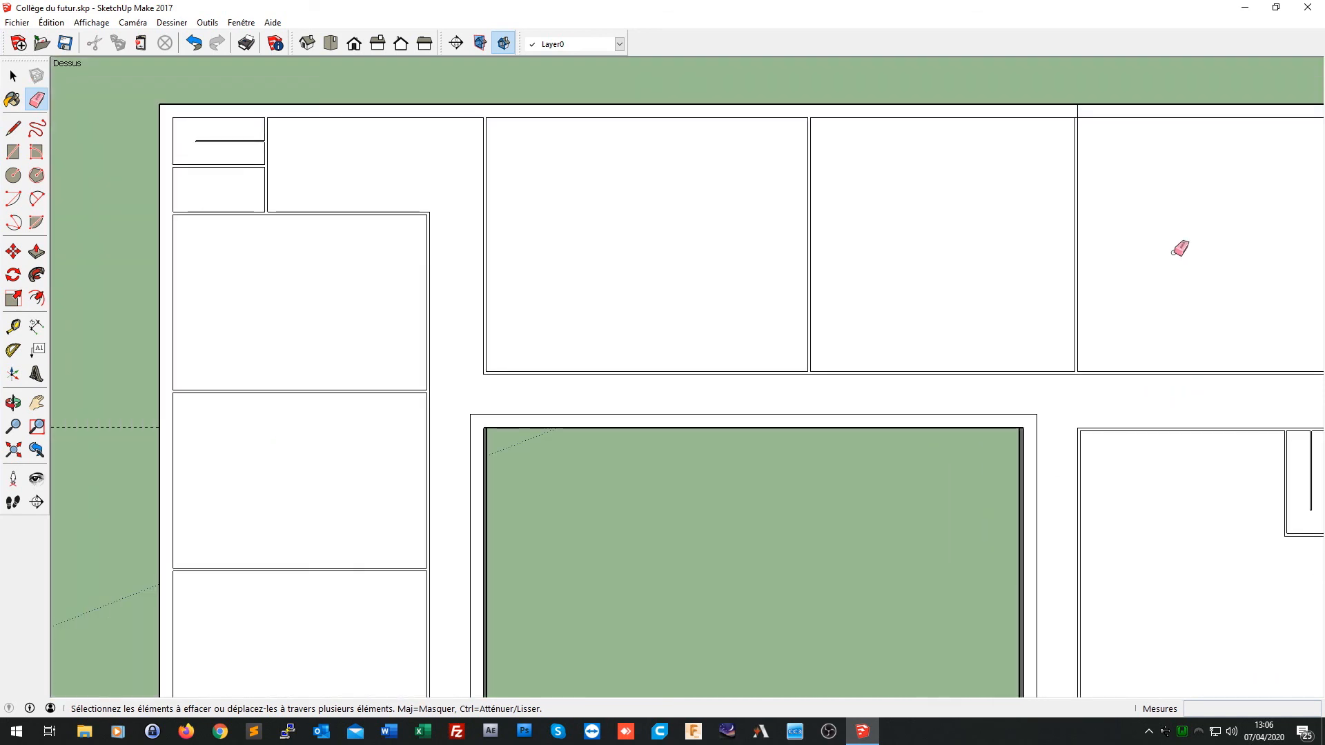
Step: Erase the leftover lines crossing the exterior wall above the middle and right rooms' partition and at the lower partition's outer end
scroll(1093, 113, up, 4)
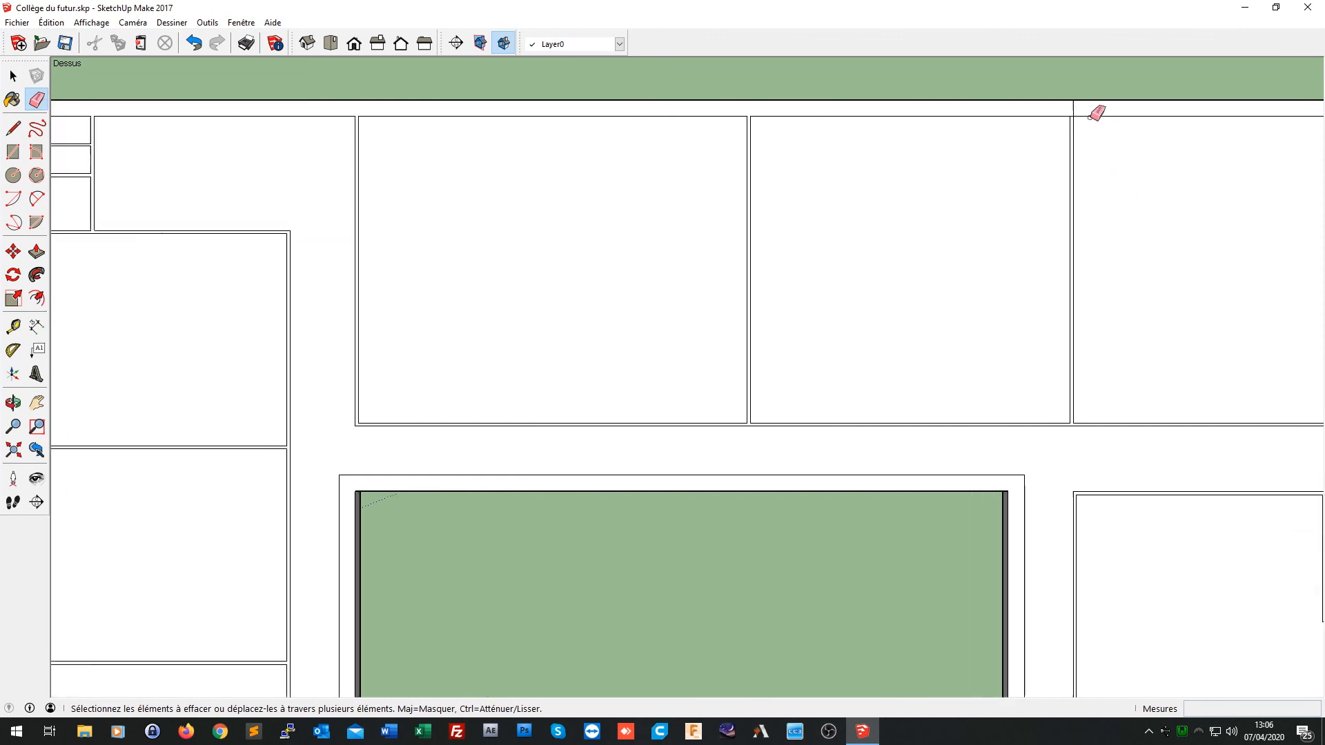
click(1056, 104)
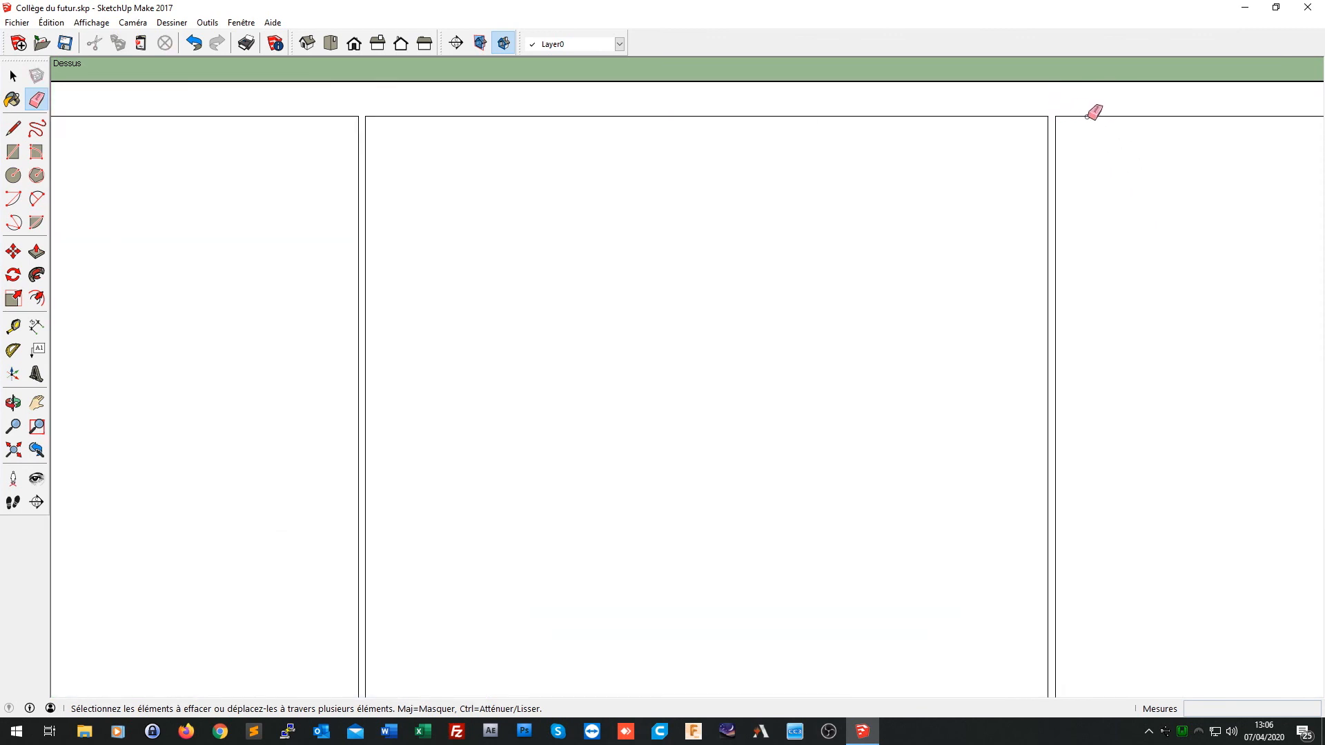
scroll(1094, 113, down, 5)
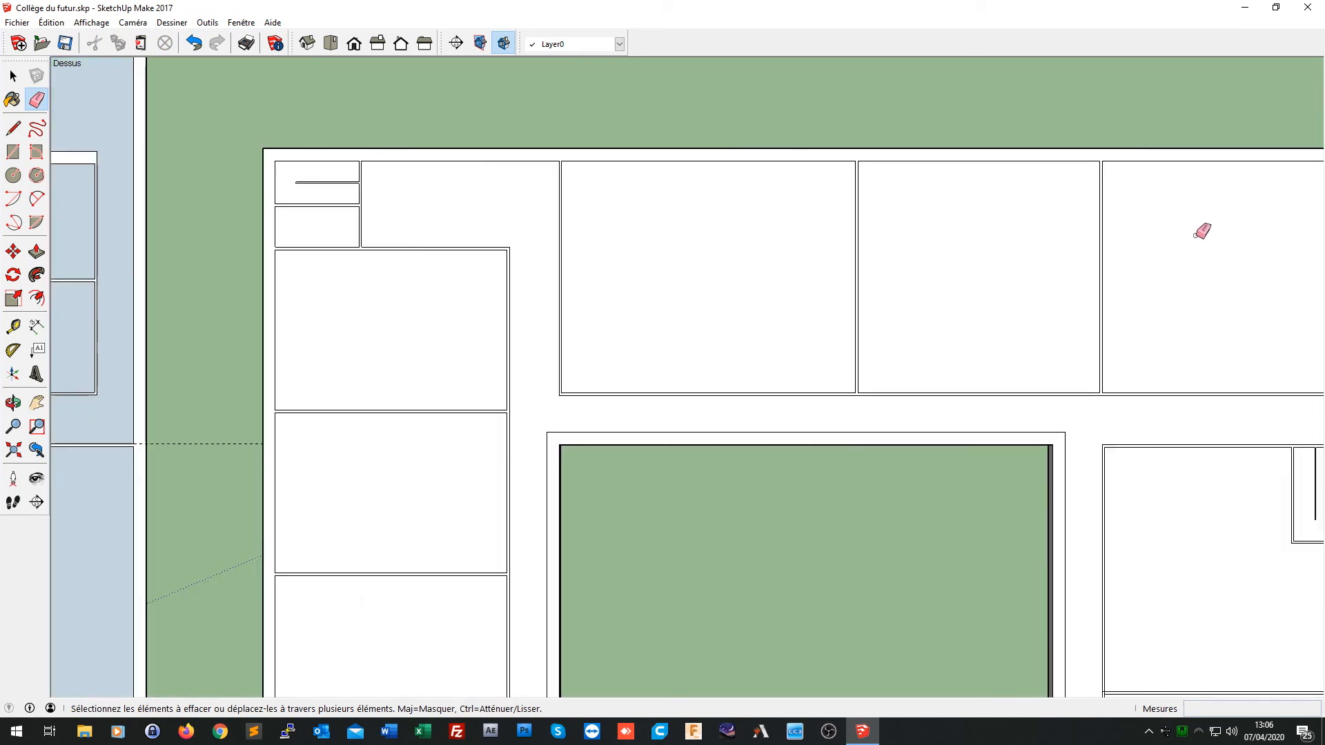
mouse_move(1245, 257)
shift+middle_down()
mouse_move(1012, 278)
mouse_move(890, 234)
mouse_move(789, 78)
shift+middle_up()
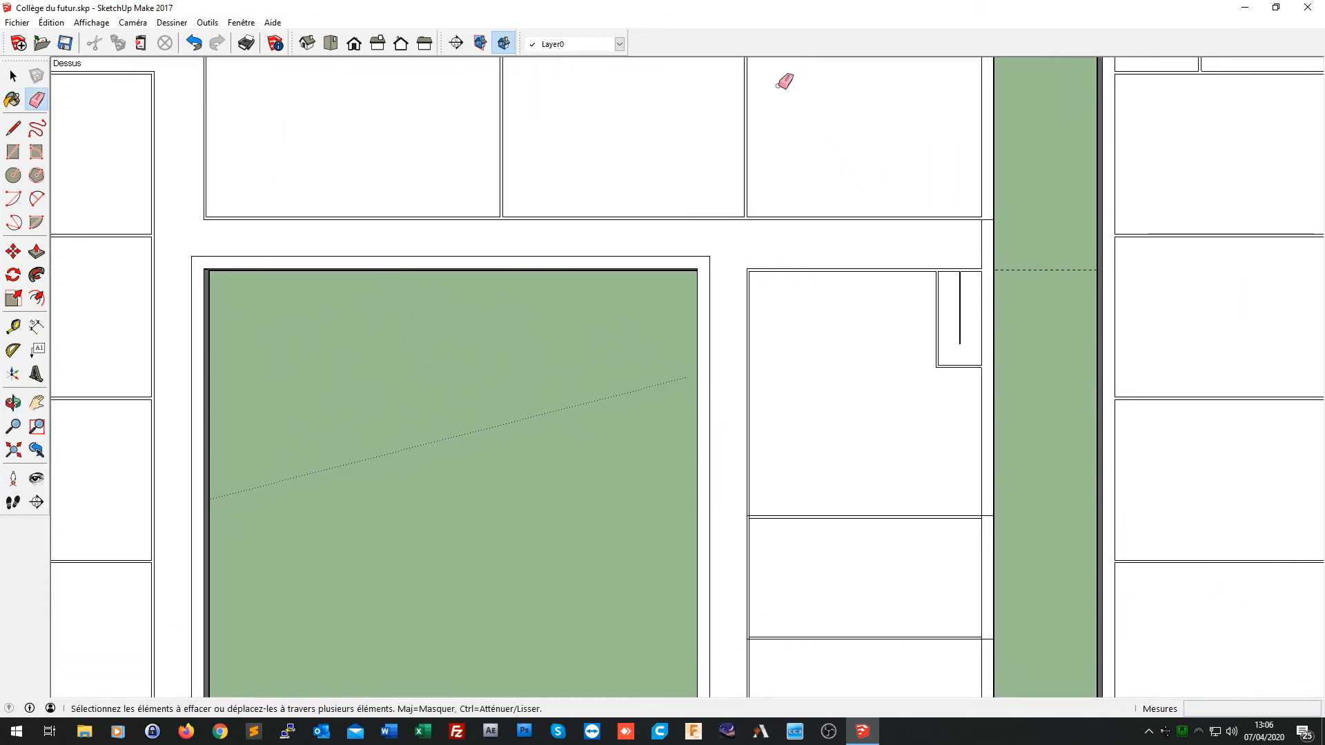
scroll(994, 231, up, 2)
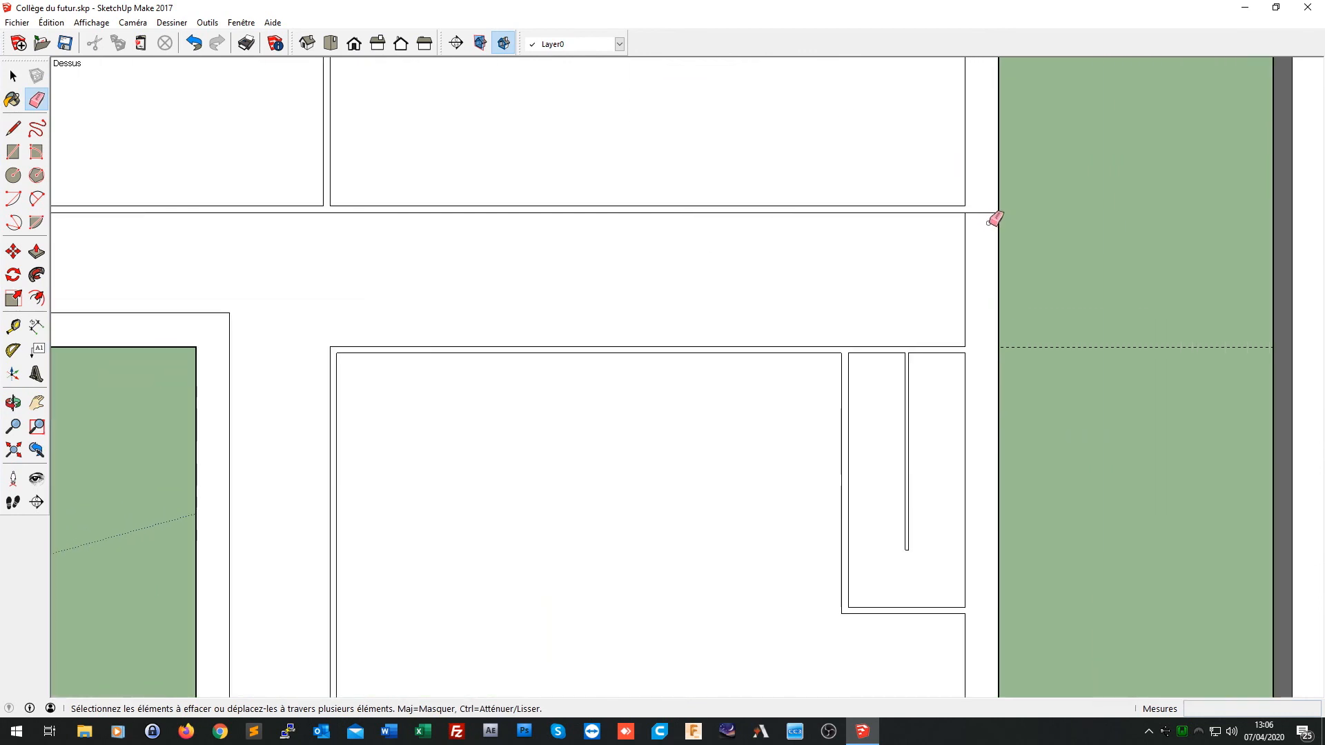
click(988, 221)
scroll(855, 528, down, 4)
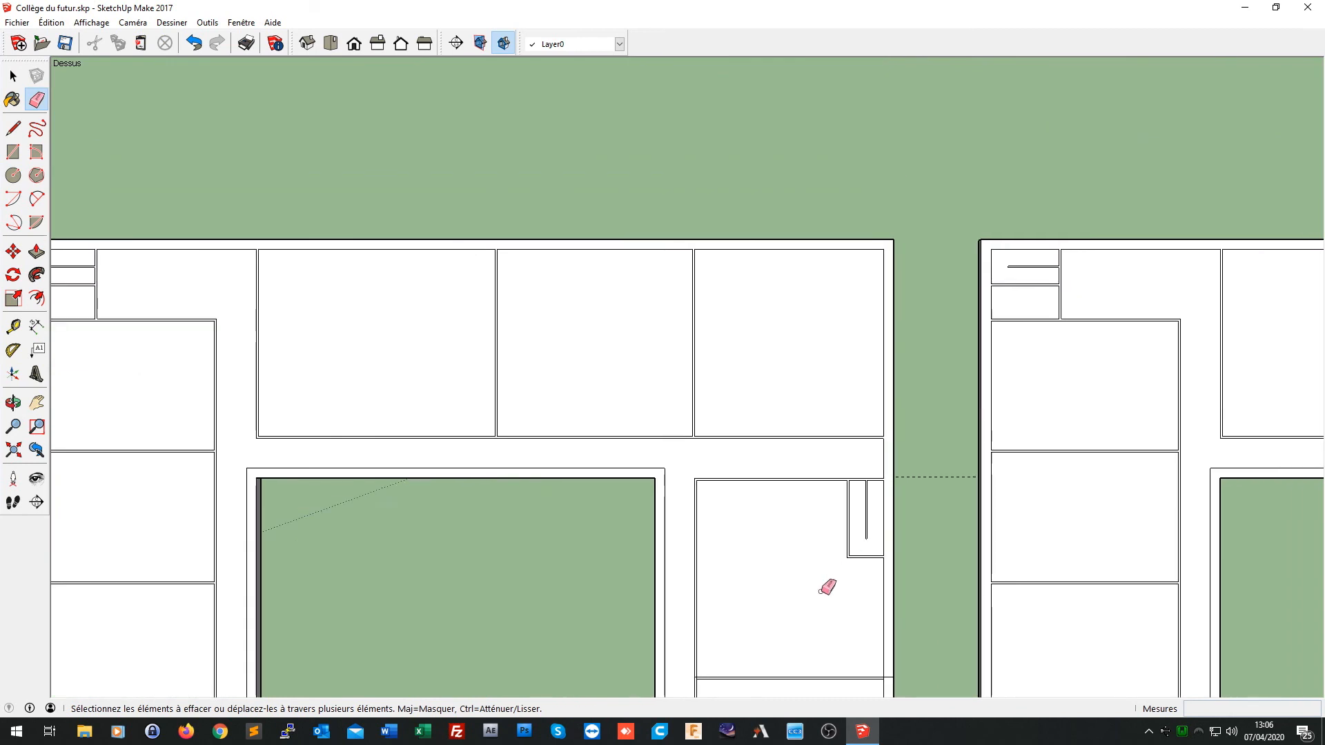
Step: Erase the stray segments at both ends of the right wing's upper dividing partition, including the line crossing the exterior wall
scroll(780, 668, down, 2)
scroll(763, 669, up, 6)
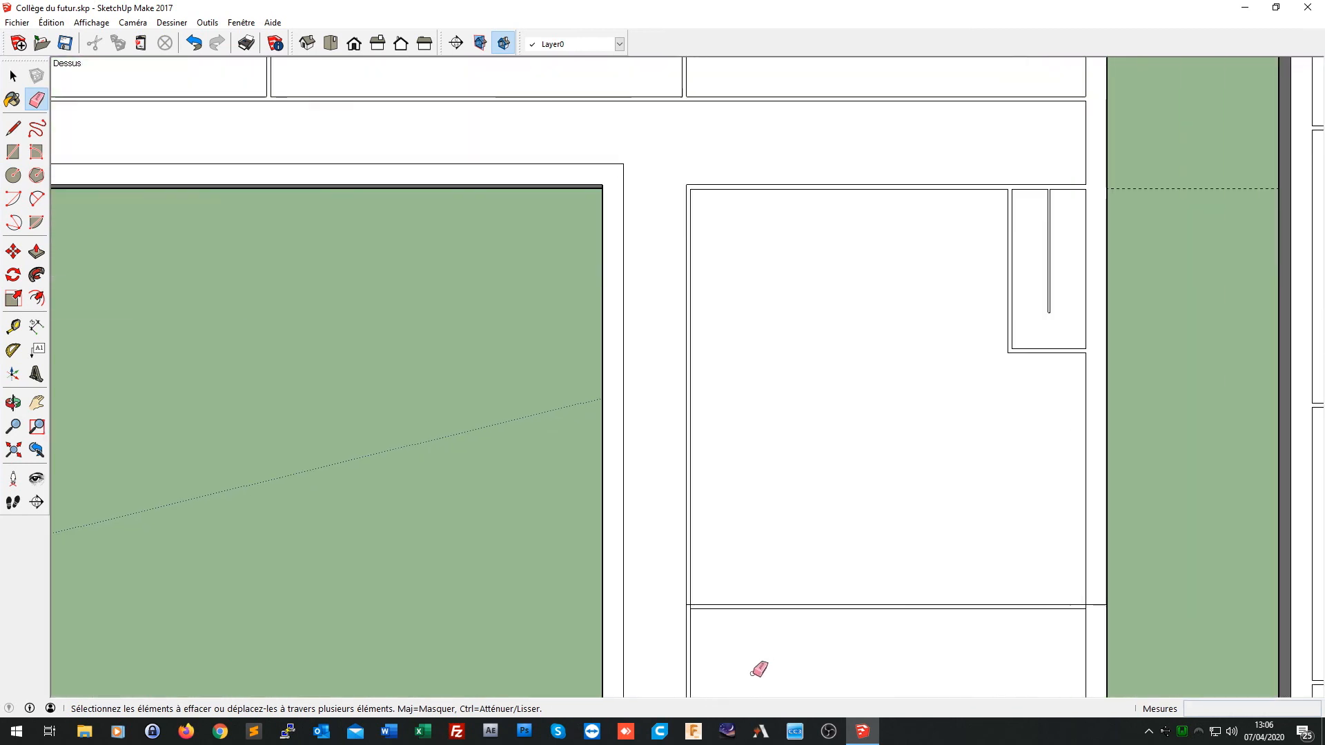
scroll(687, 606, up, 2)
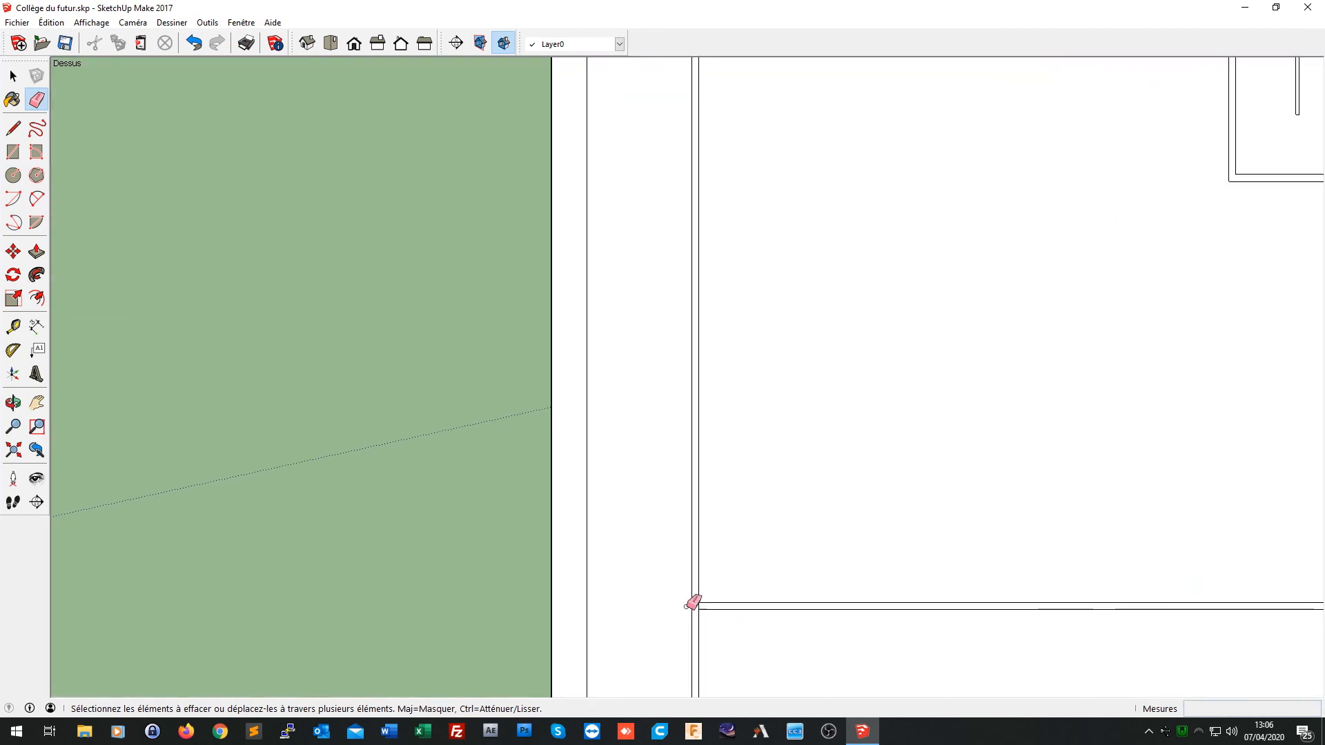
click(698, 605)
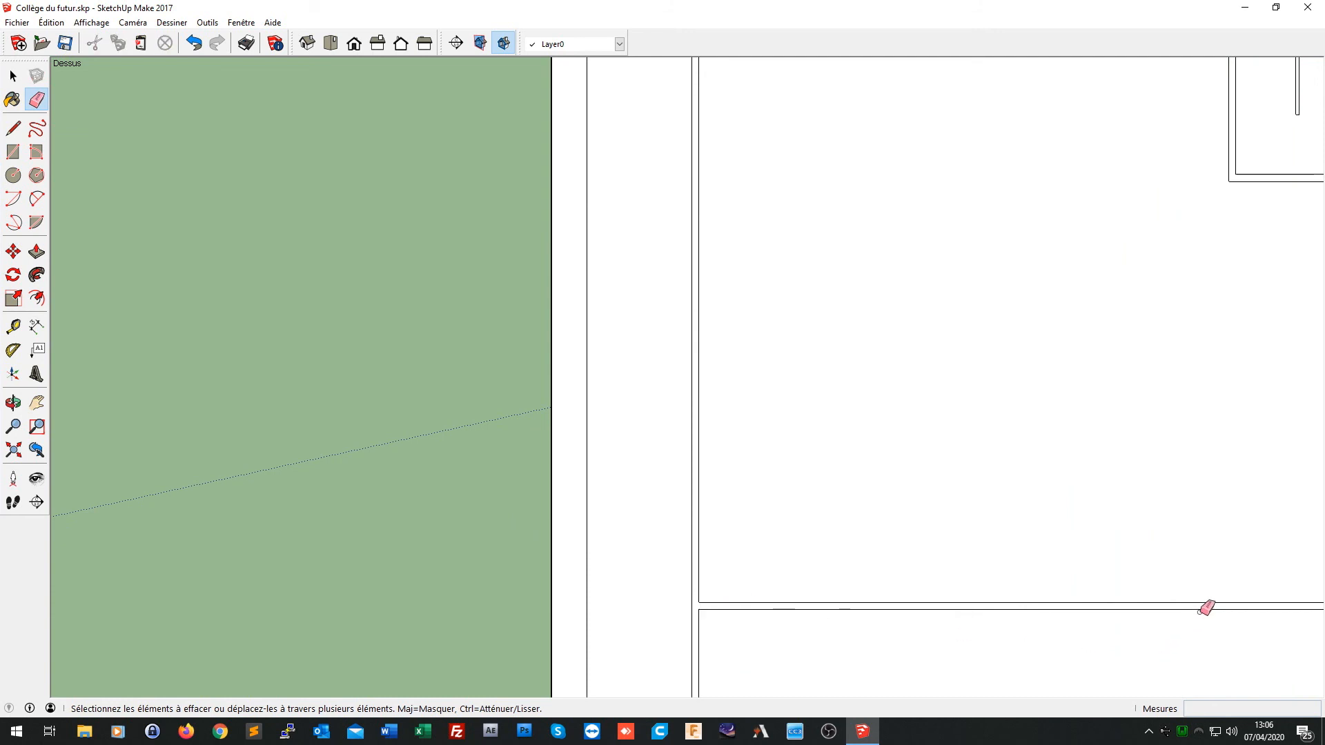
shift+middle_drag(1293, 552, 1068, 535)
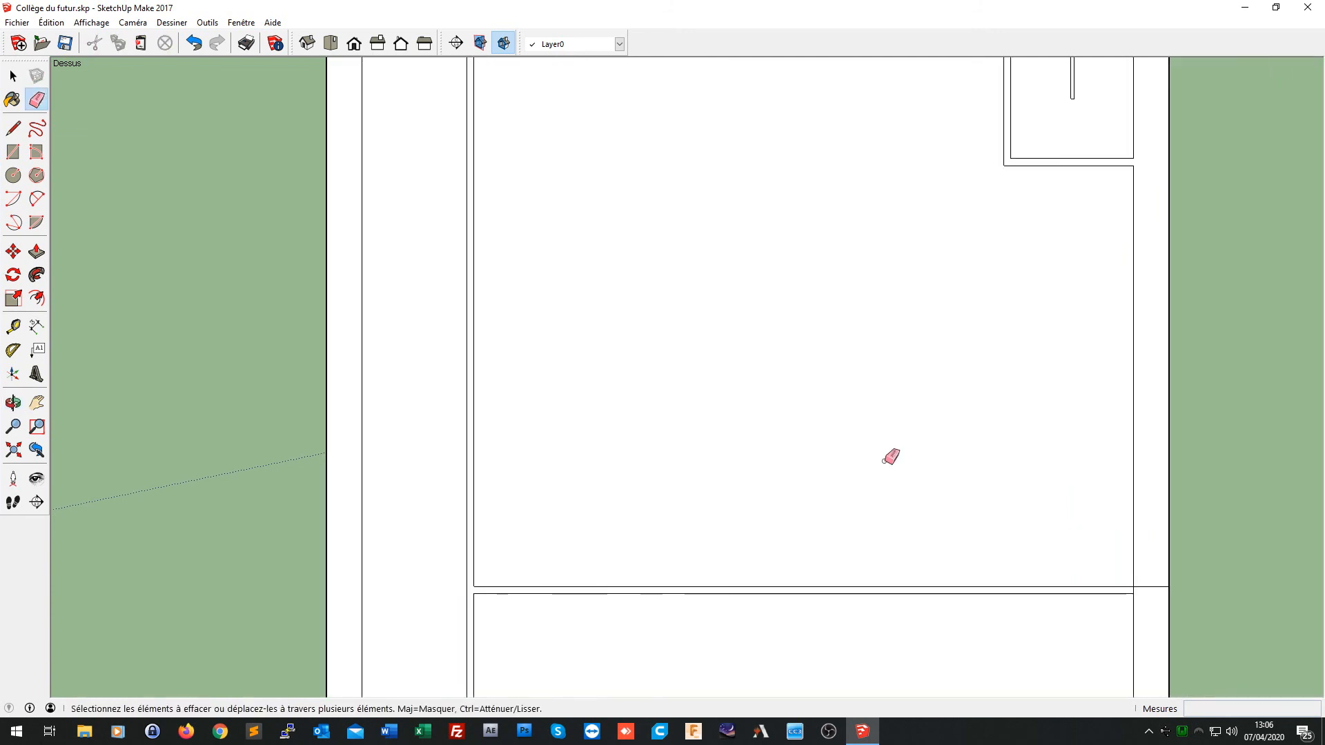
click(1151, 586)
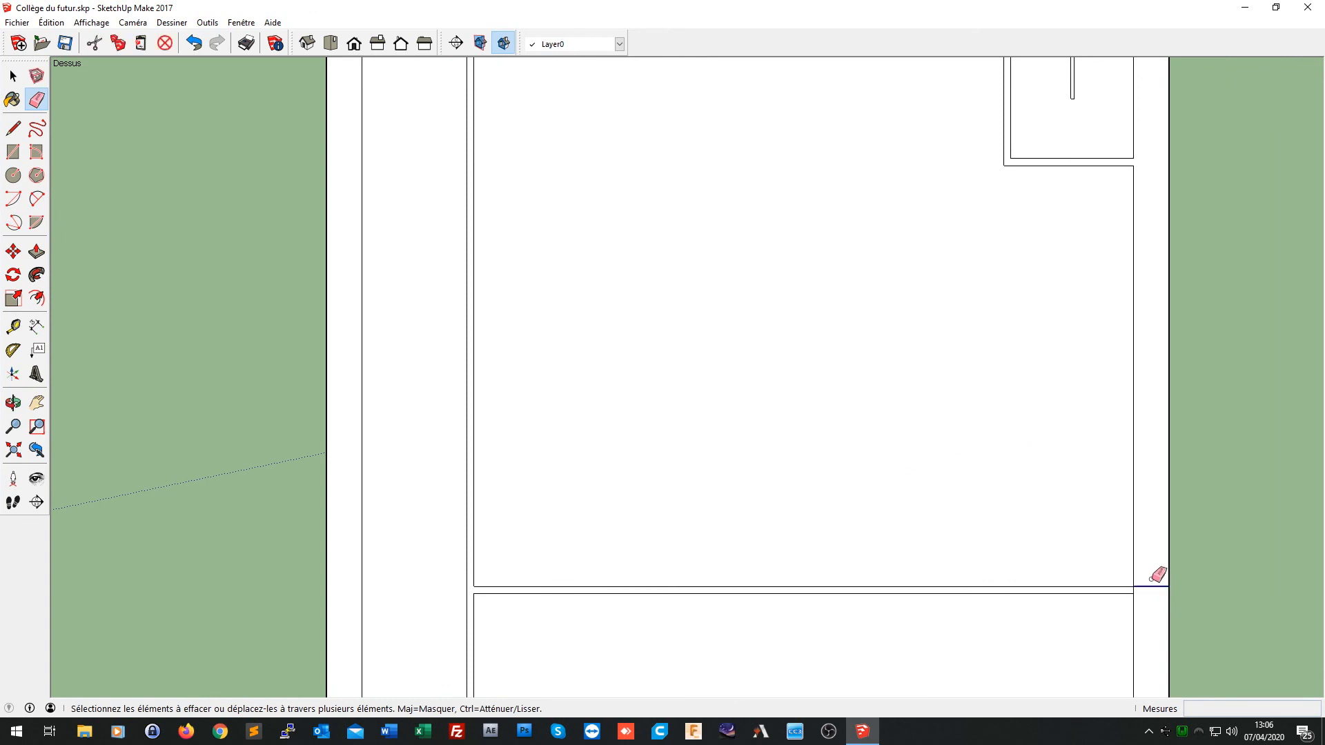
click(1133, 589)
Step: Erase the stray segments at both ends of the right wing's lower dividing partition, including the line crossing the exterior wall
shift+middle_drag(1137, 645, 1079, 133)
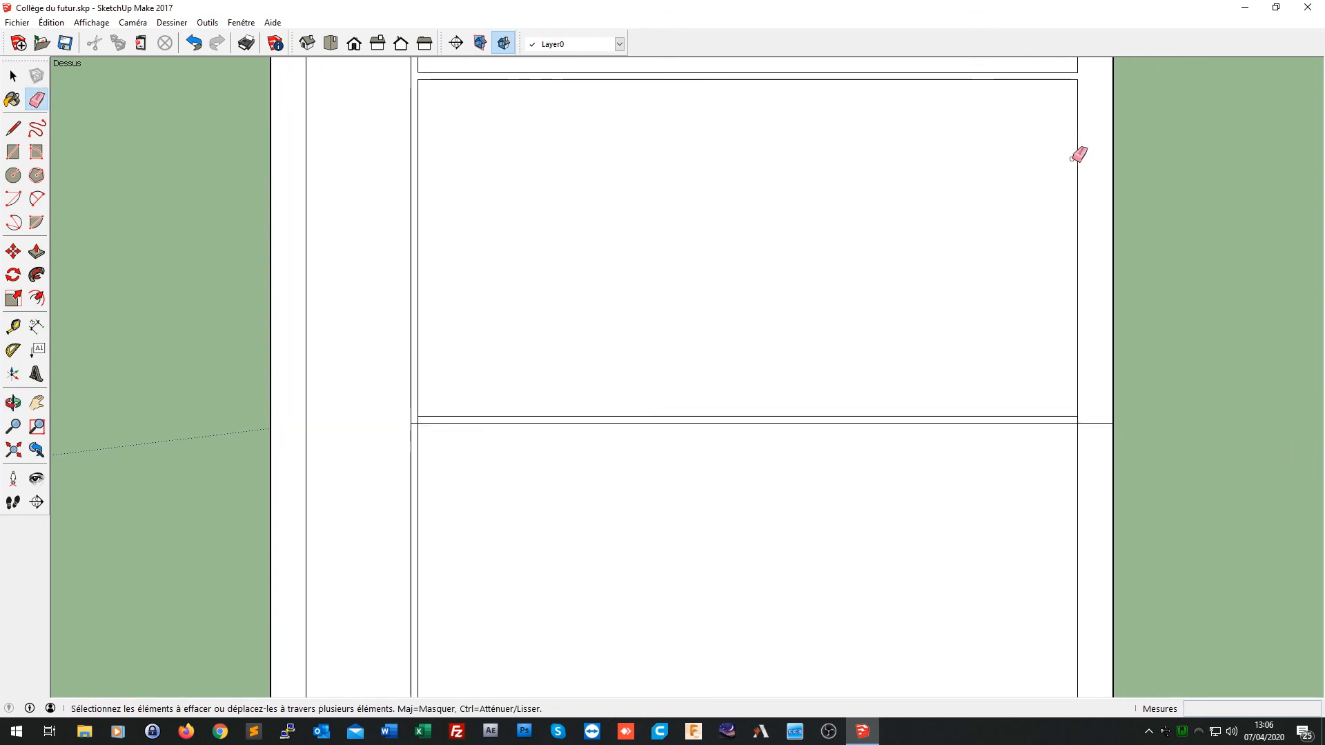
click(1090, 422)
click(1077, 420)
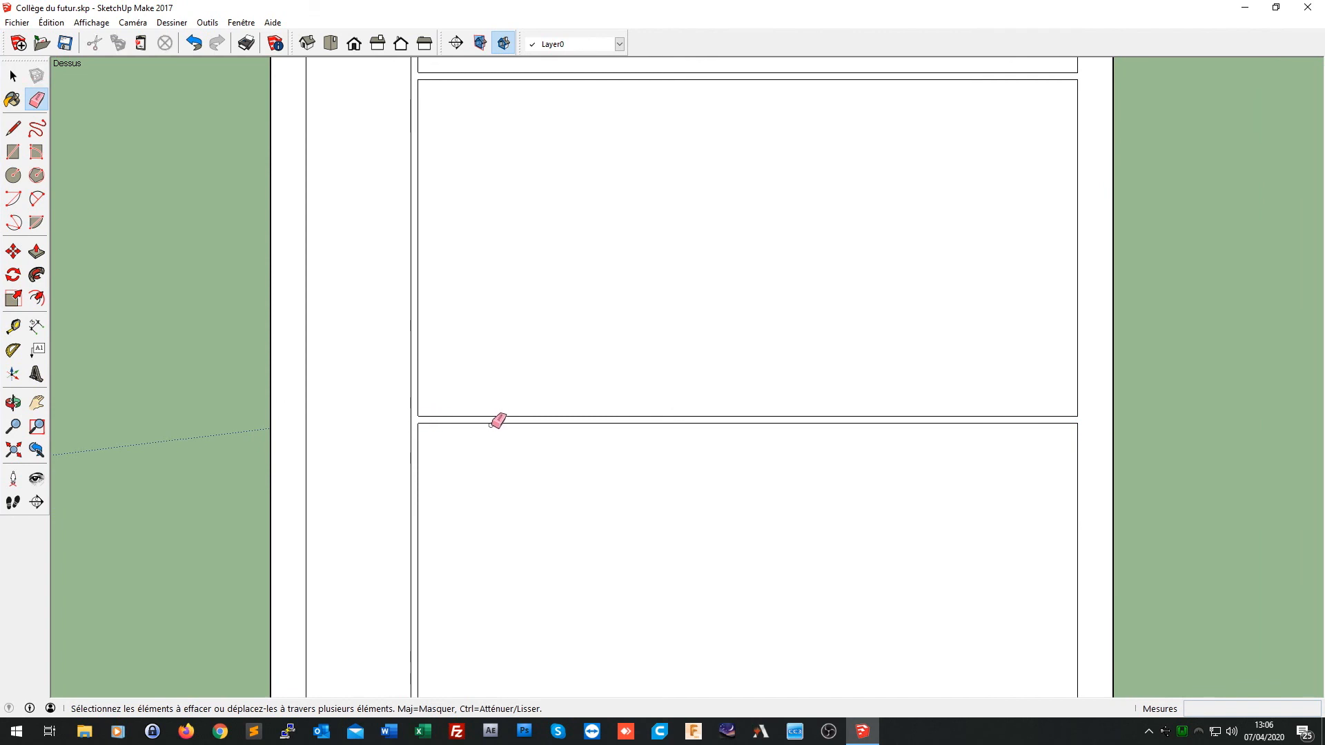
Step: Erase the leftover line crossing the bottom exterior wall below the right wing's corridor partition
shift+middle_drag(774, 560, 765, 214)
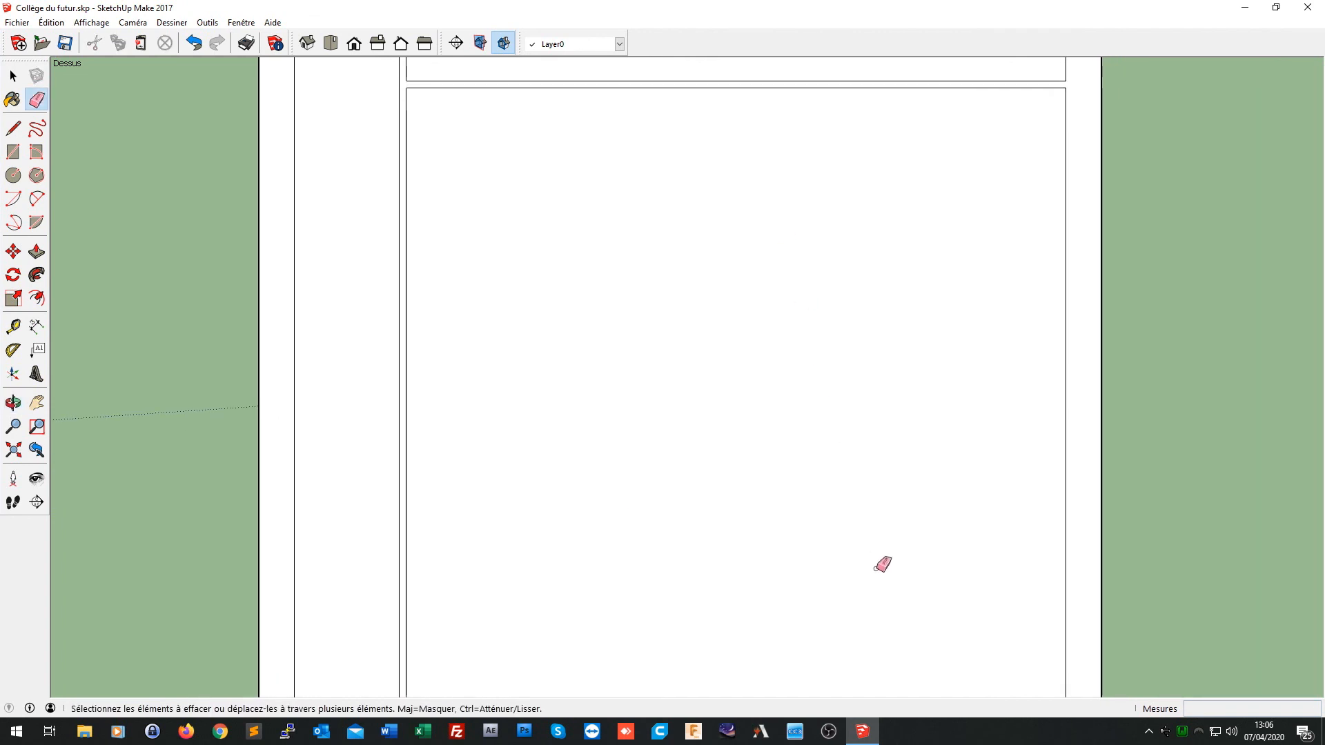
mouse_move(882, 564)
shift+middle_down()
mouse_move(860, 340)
mouse_move(1011, 396)
shift+middle_up()
key(e)
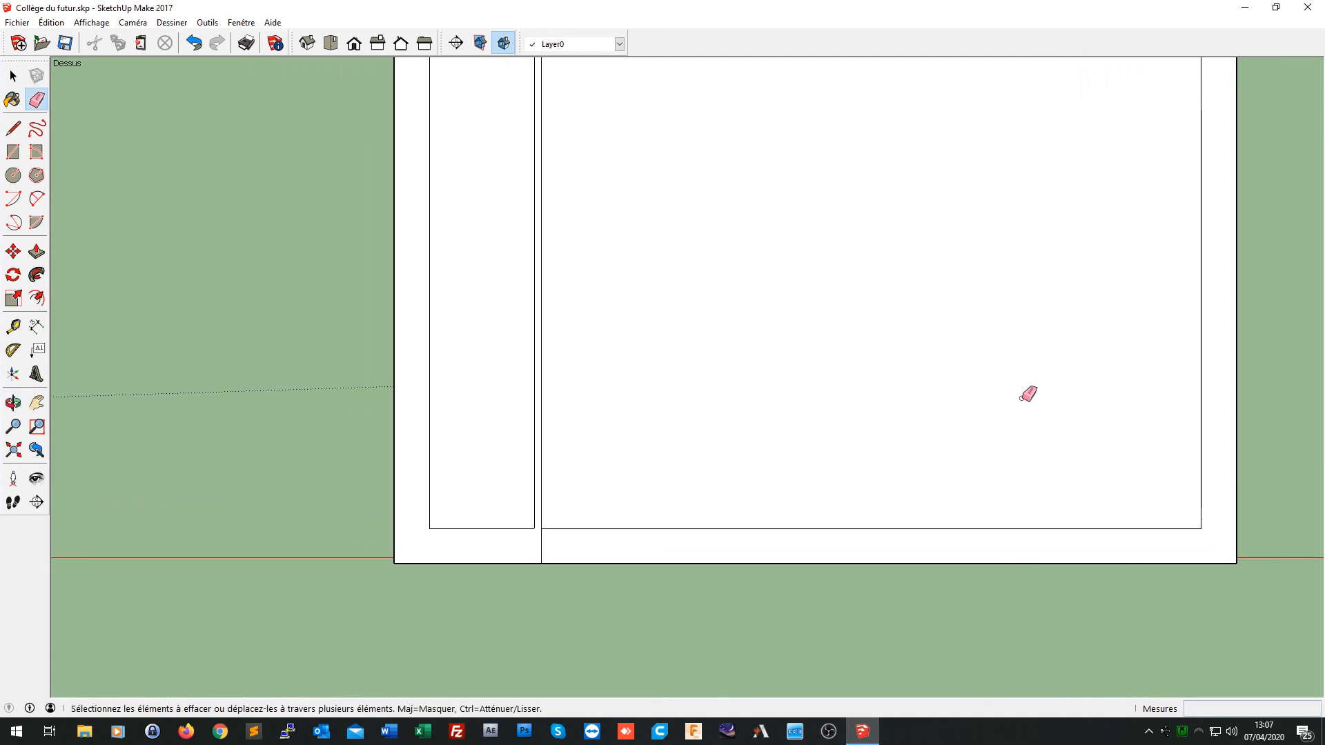
click(541, 545)
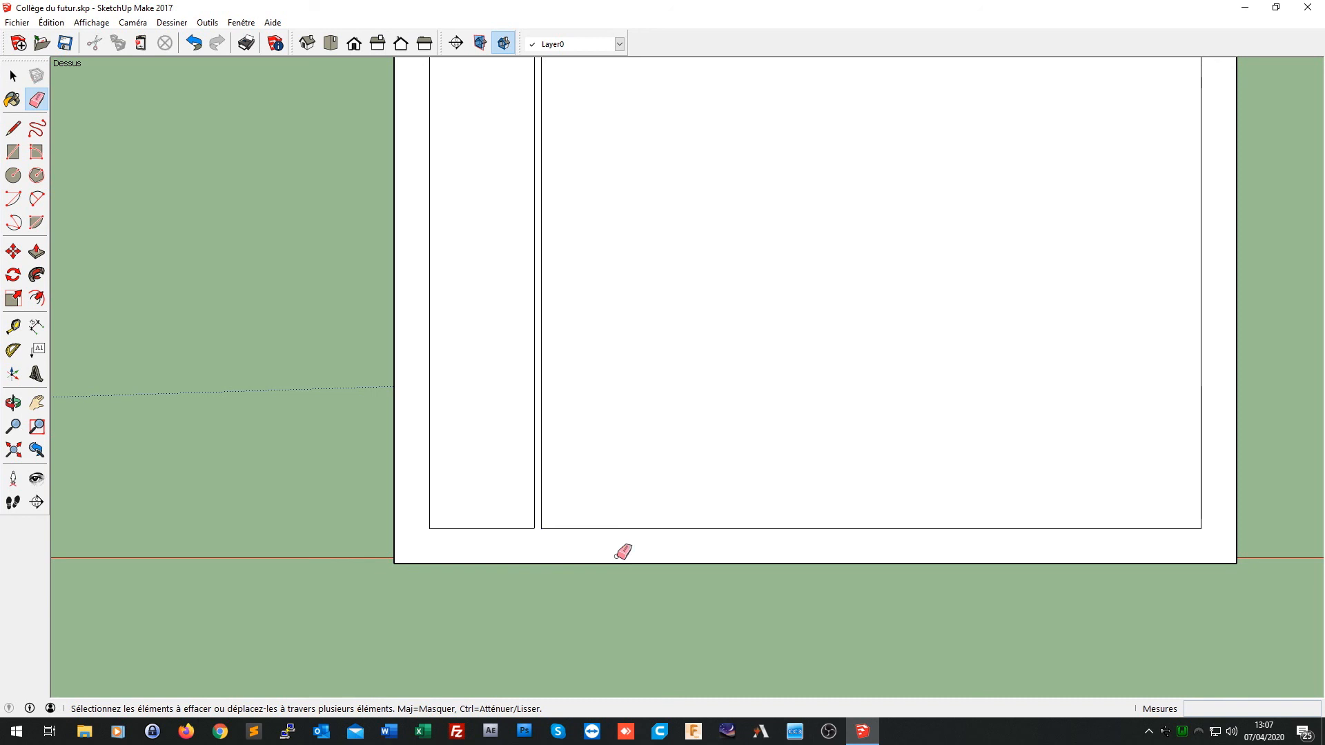
Step: Draw a 5,5 m wide room rectangle at the inner end of the next plan's upper hall, from its partition corner to the exterior wall
scroll(690, 448, down, 8)
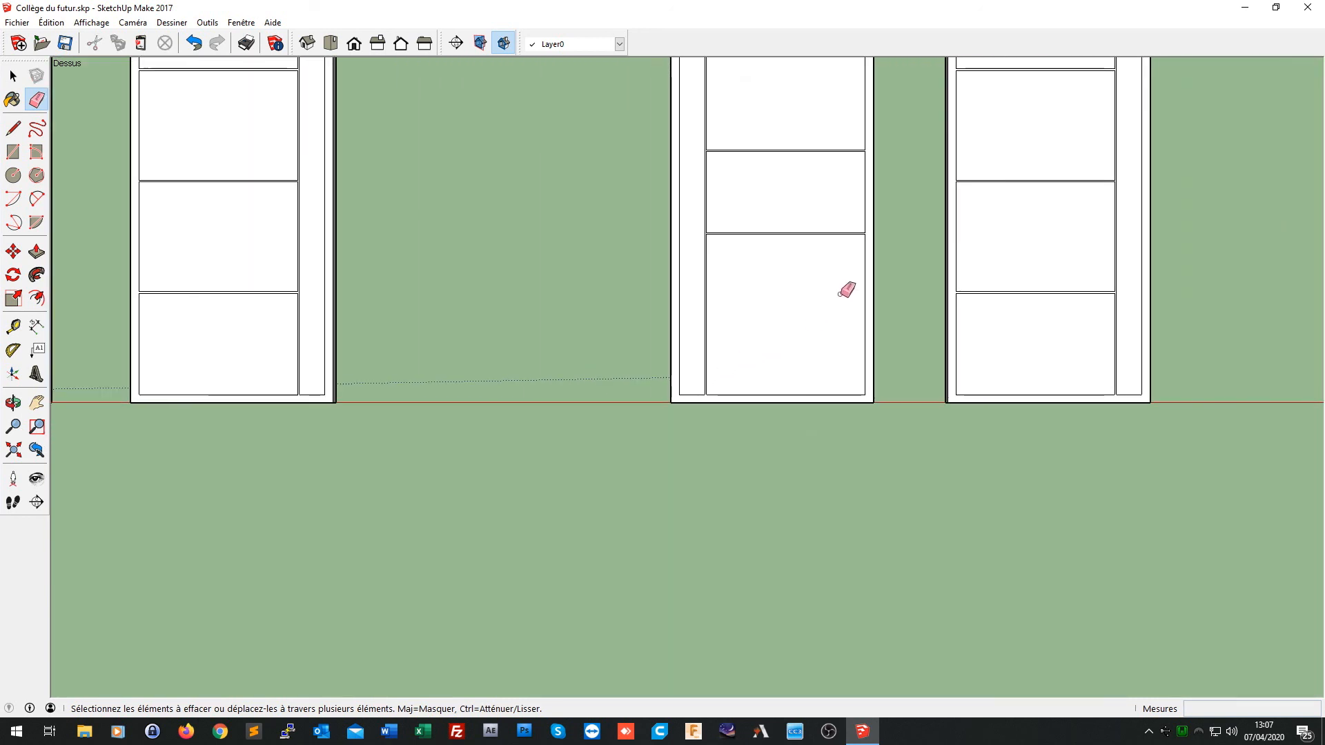
scroll(566, 211, up, 2)
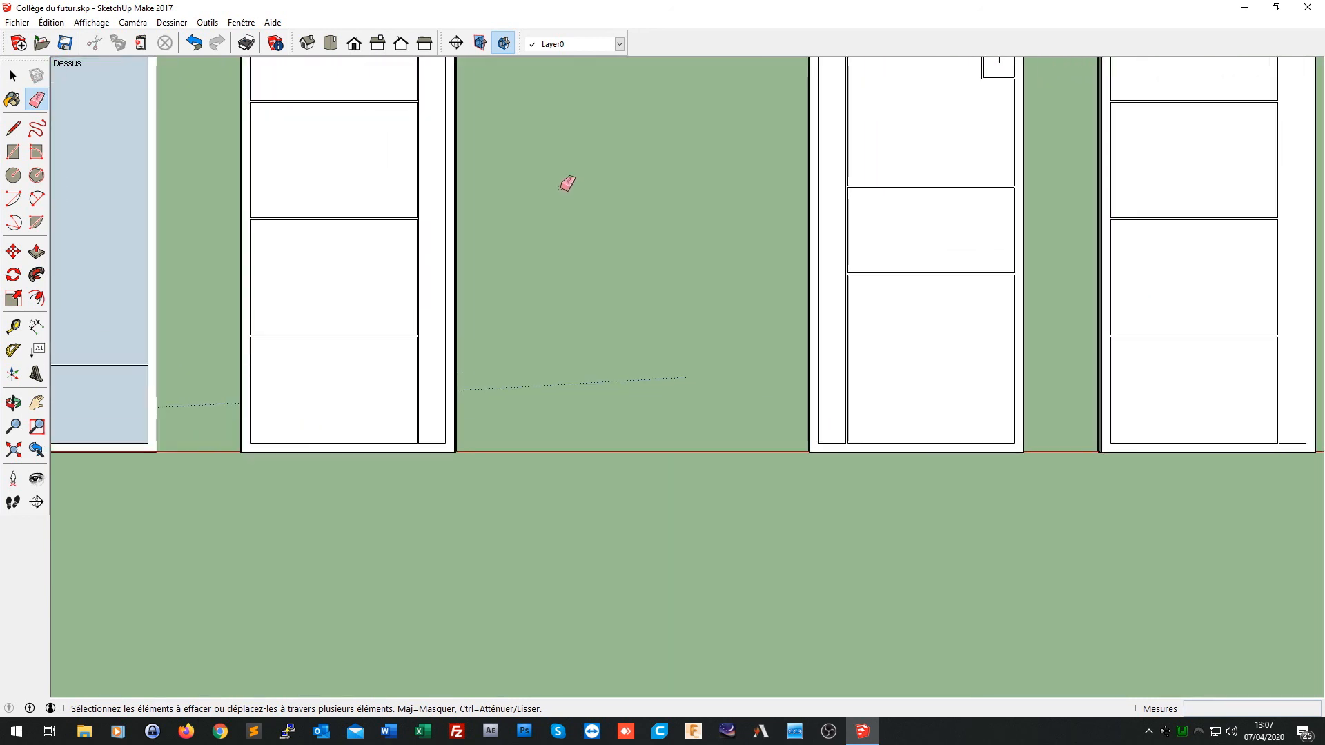
scroll(626, 141, down, 1)
mouse_move(623, 142)
shift+middle_down()
mouse_move(610, 155)
mouse_move(592, 491)
mouse_move(612, 487)
shift+middle_up()
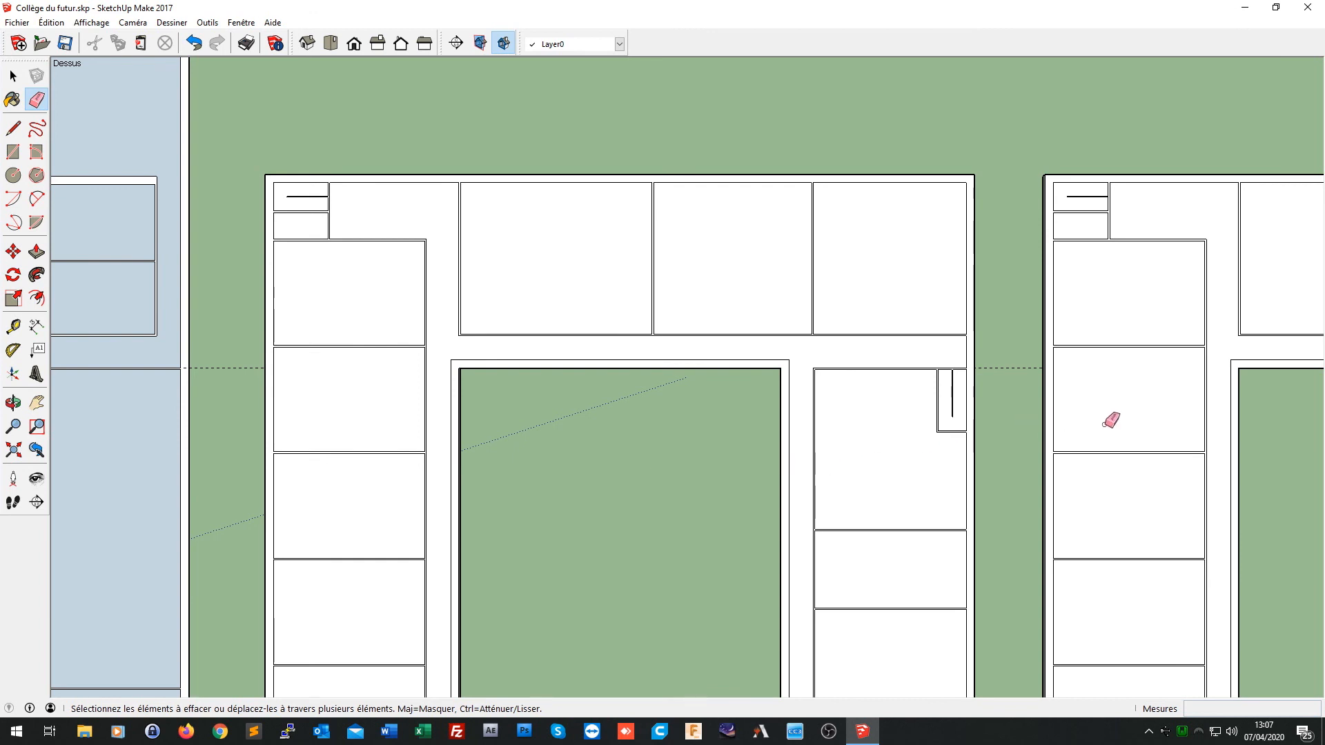
mouse_move(1263, 453)
shift+middle_down()
mouse_move(975, 423)
mouse_move(725, 352)
mouse_move(452, 393)
mouse_move(435, 473)
shift+middle_up()
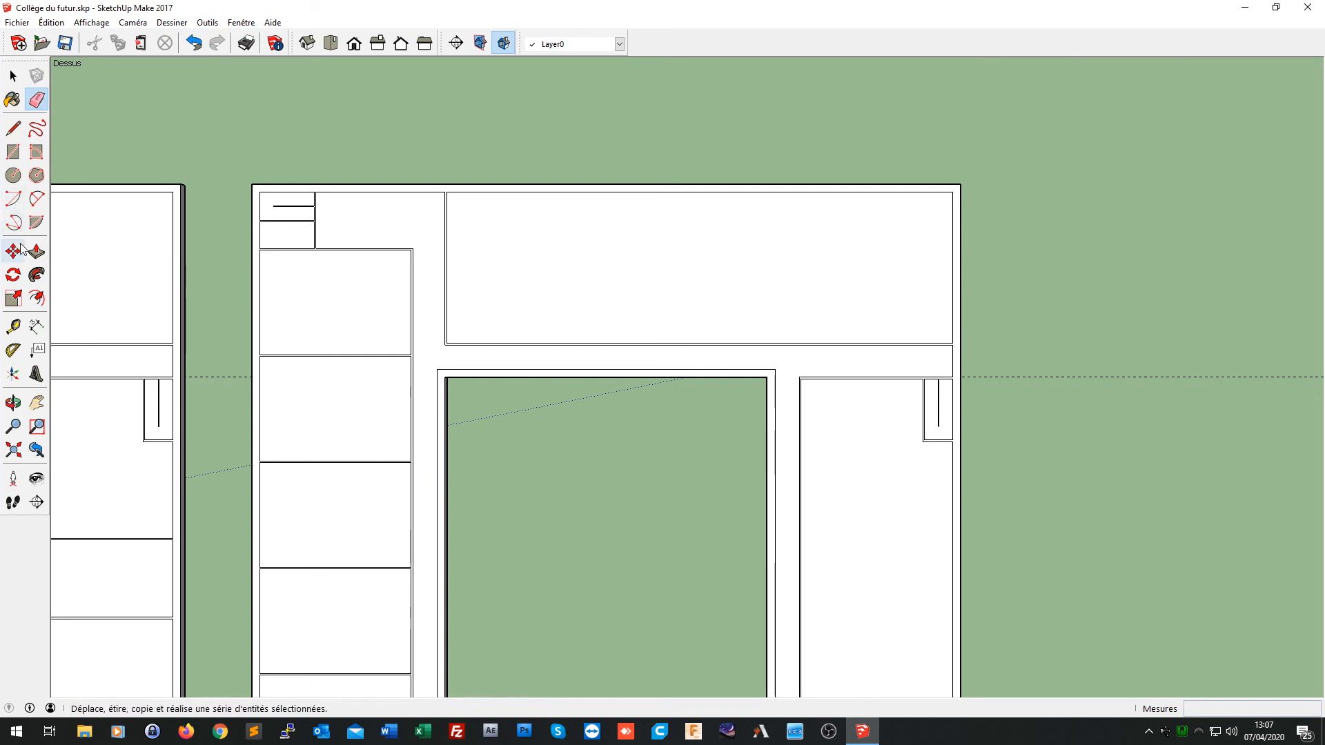
click(13, 152)
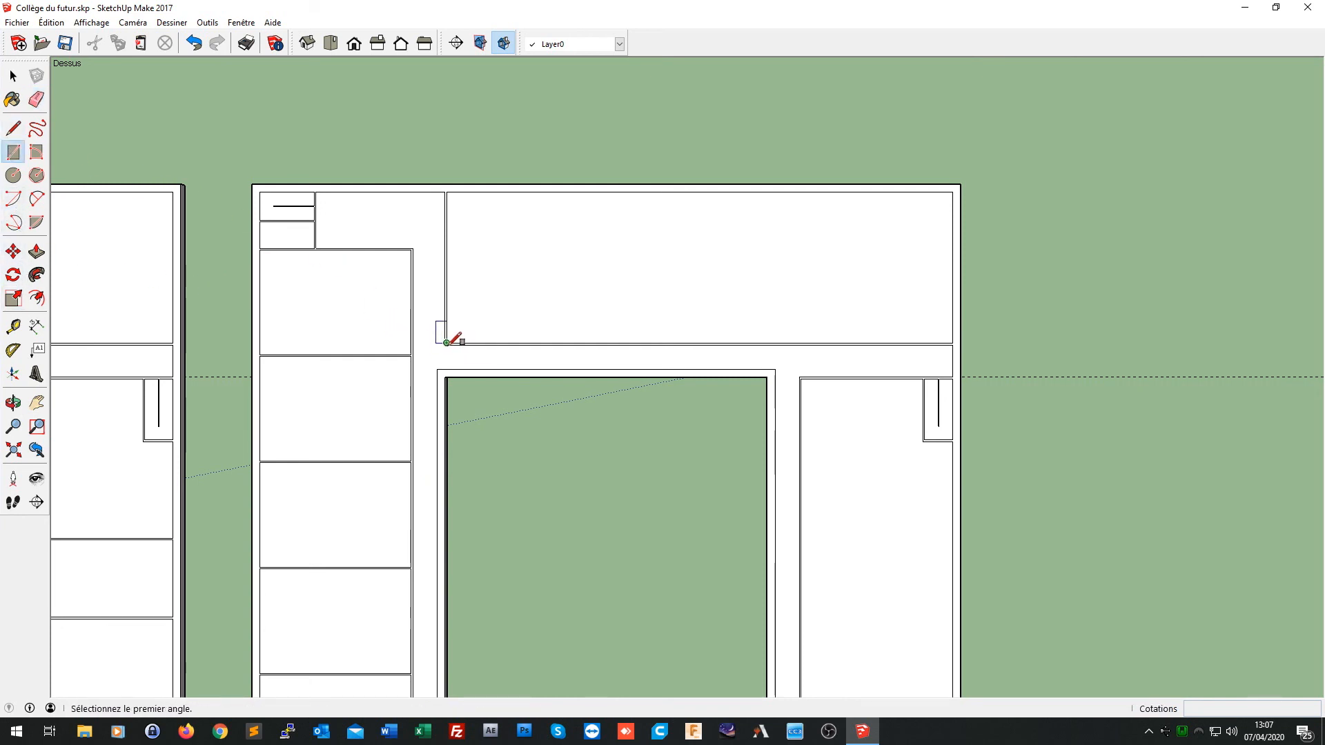
scroll(447, 342, up, 4)
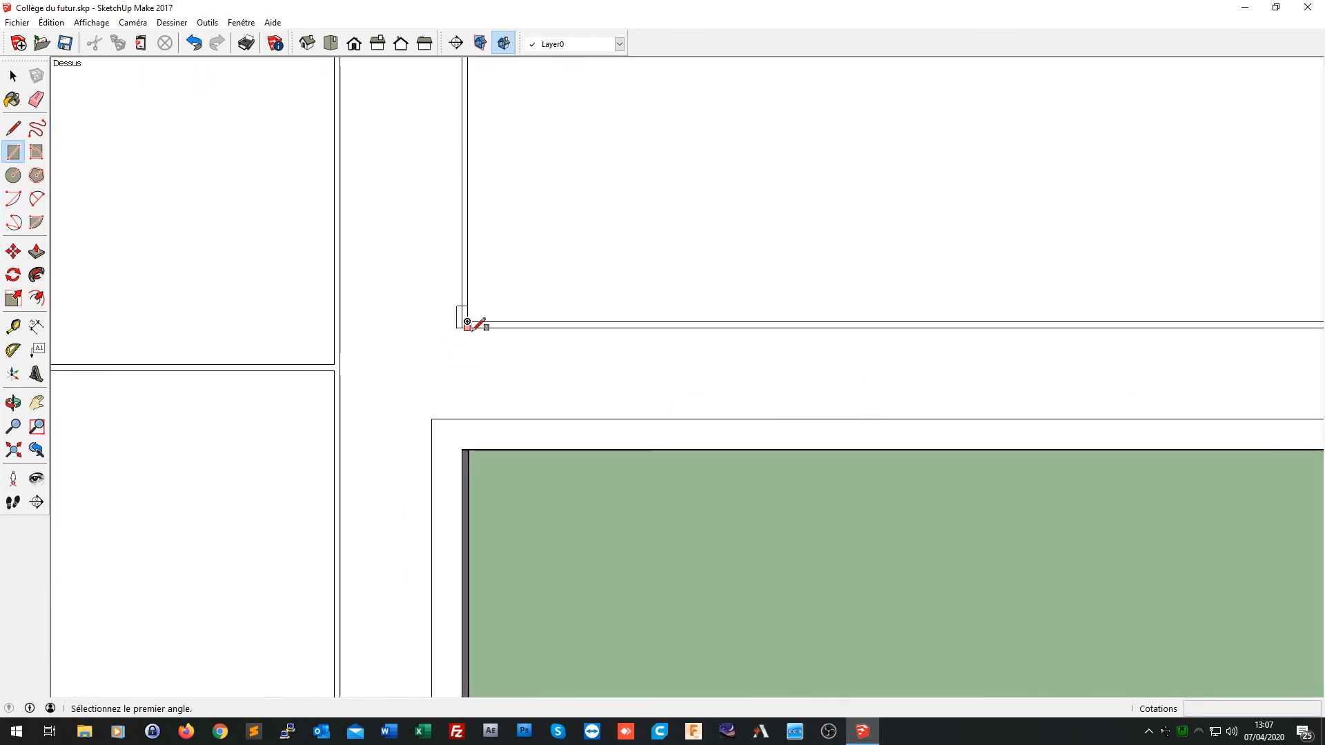
click(467, 322)
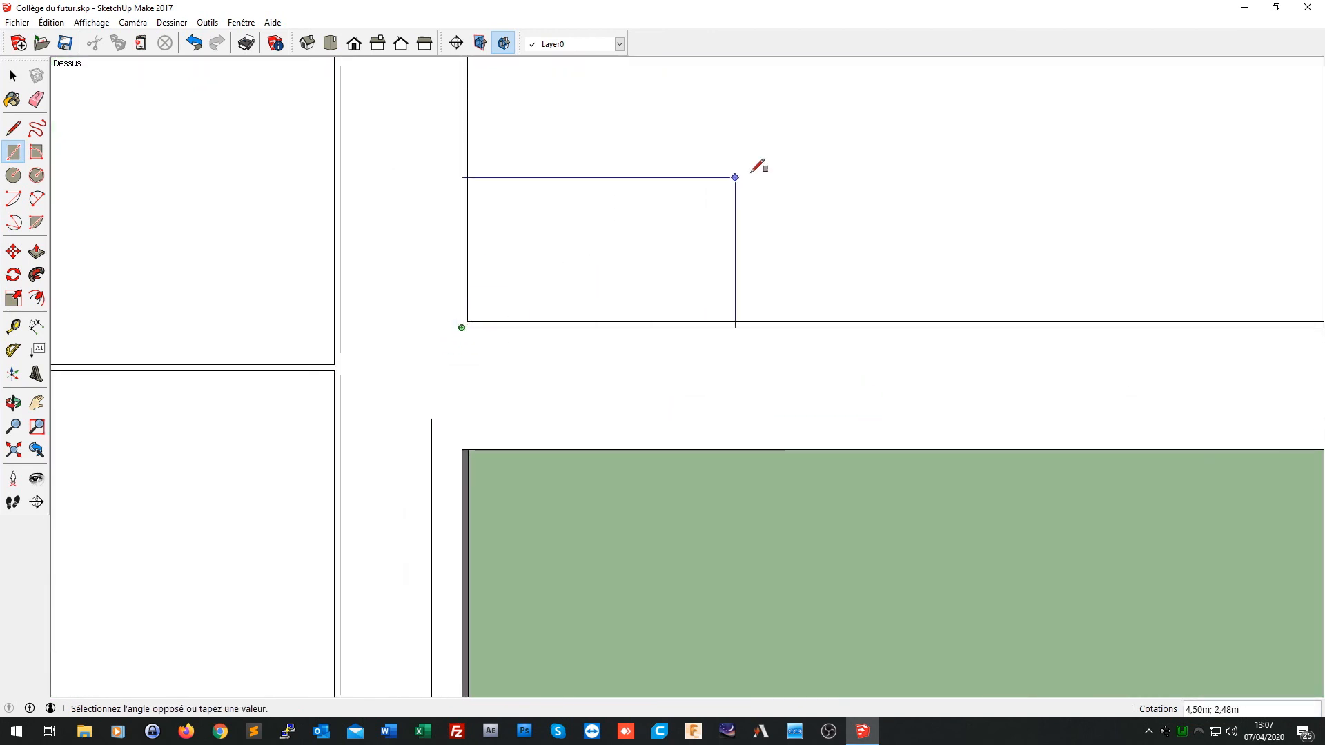
scroll(766, 164, up, 2)
scroll(776, 162, down, 5)
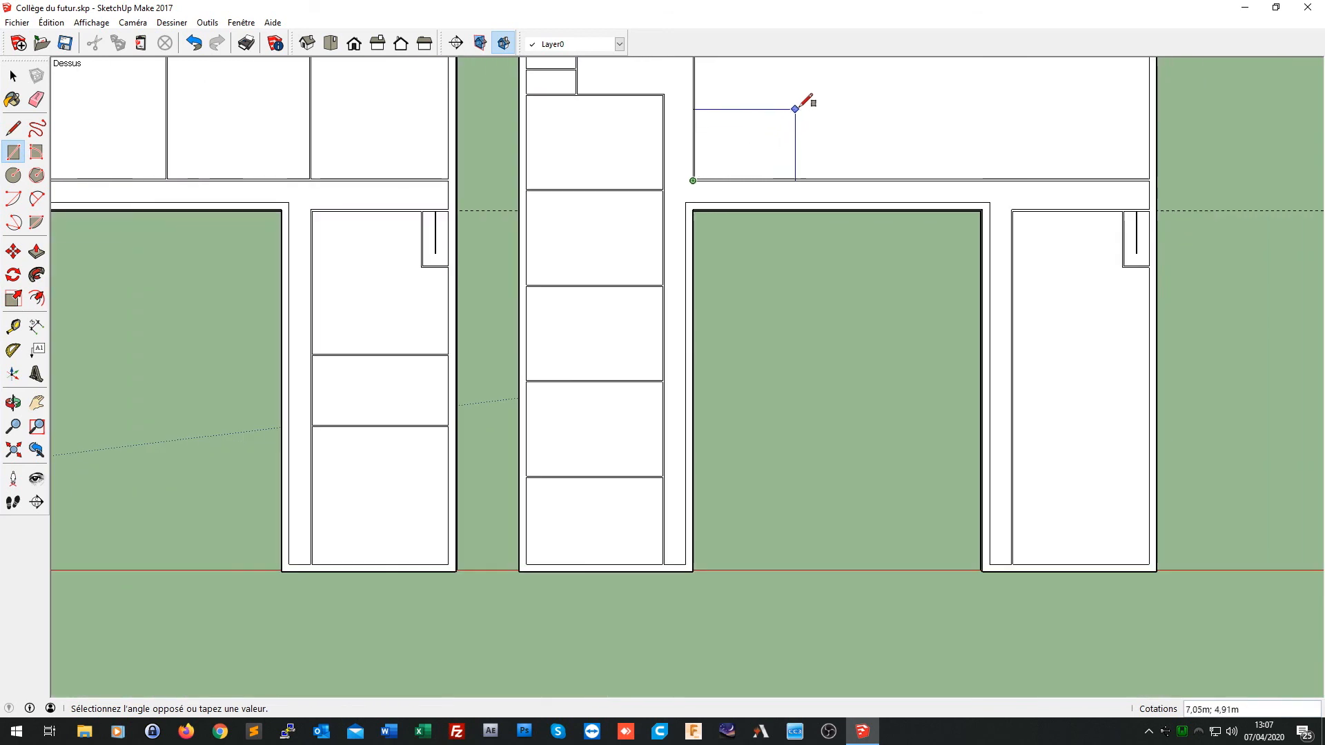
mouse_move(822, 89)
shift+middle_down()
mouse_move(812, 198)
mouse_move(748, 311)
shift+middle_up()
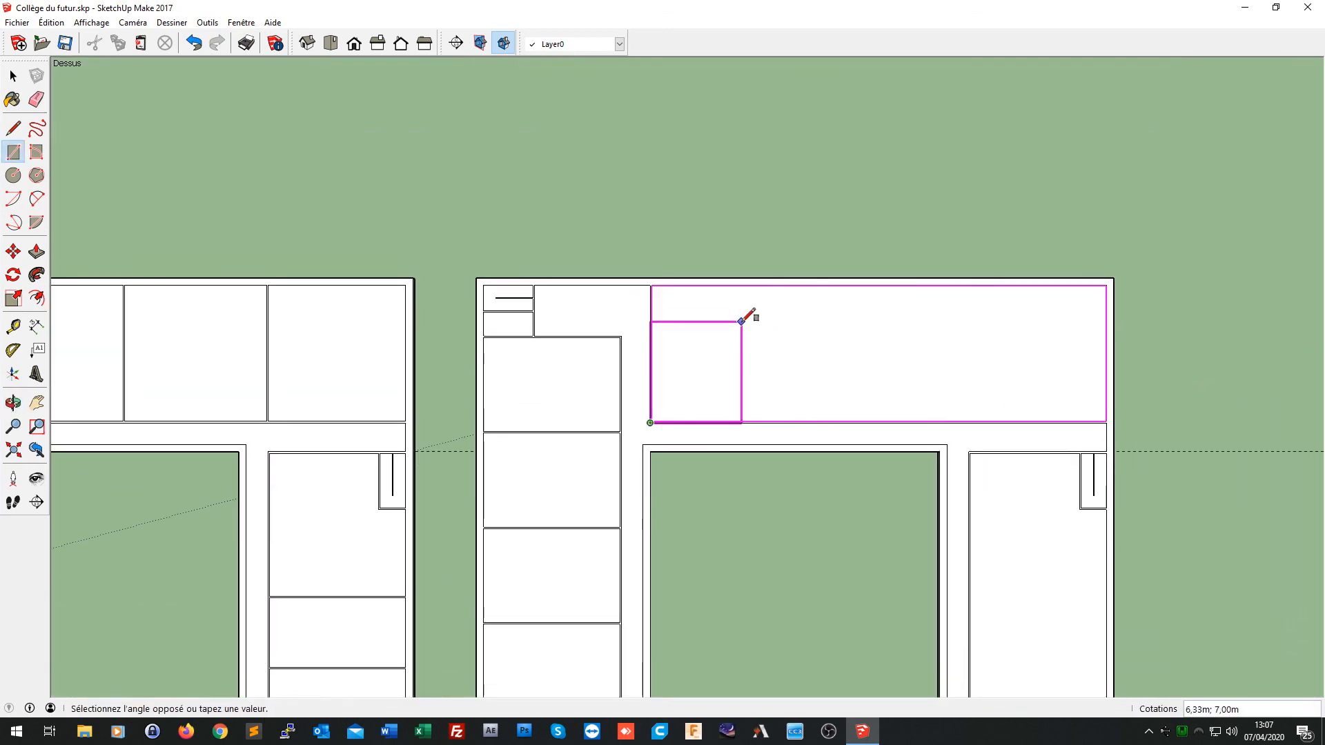
click(715, 284)
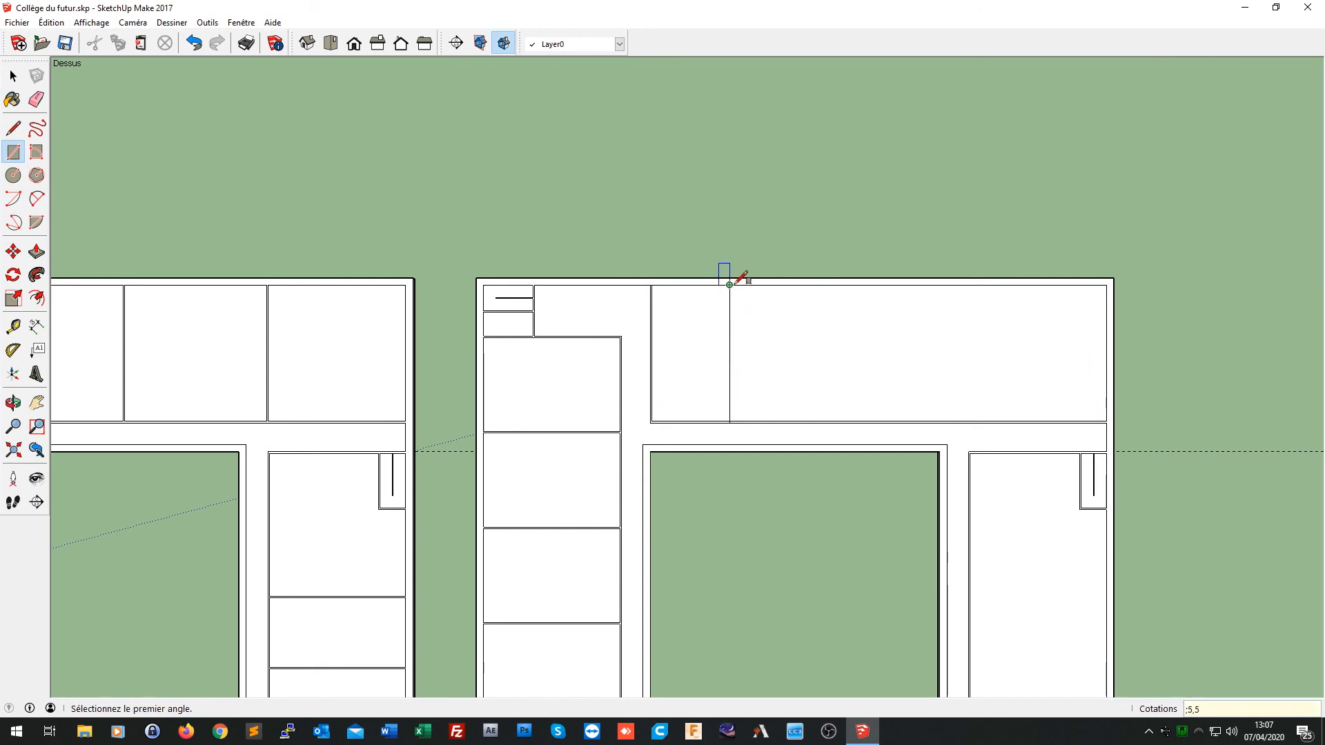
Step: Add three more adjoining room rectangles, each 5,5 m wide and spanning the upper hall's full depth
click(729, 284)
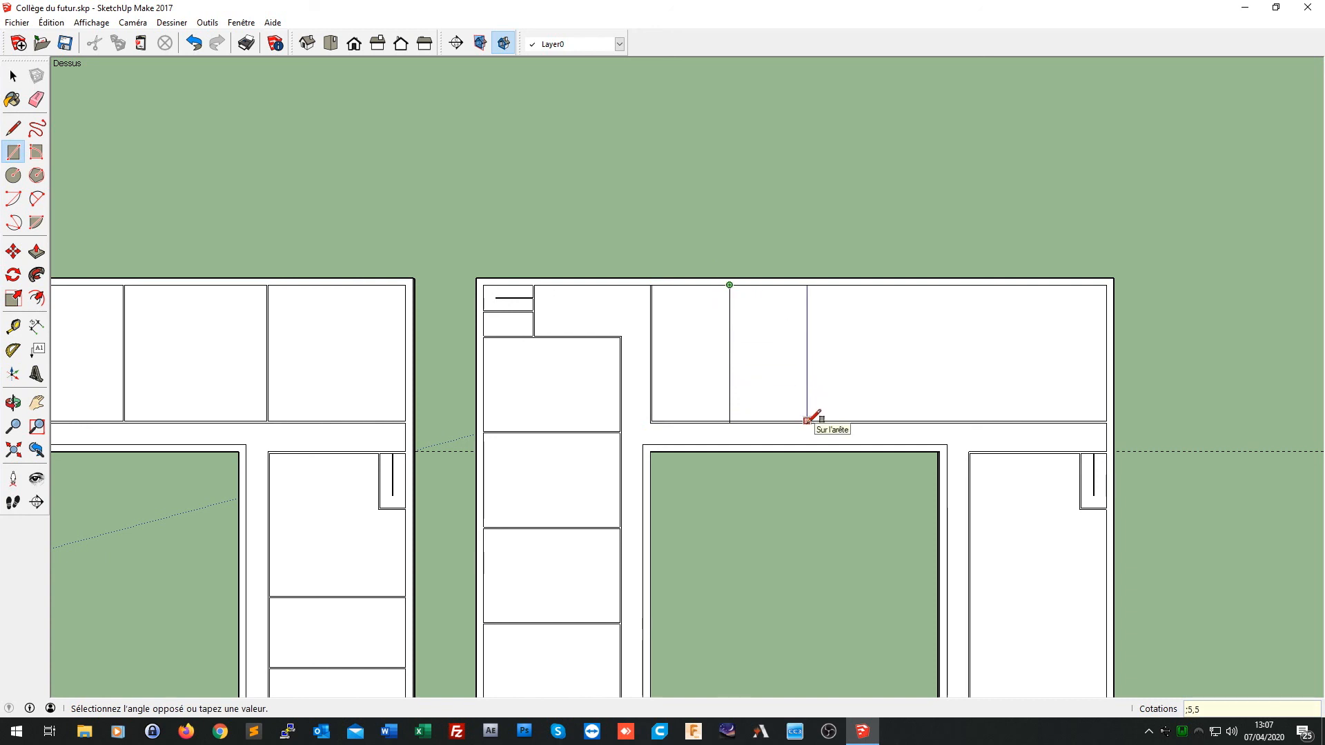
click(807, 420)
click(808, 284)
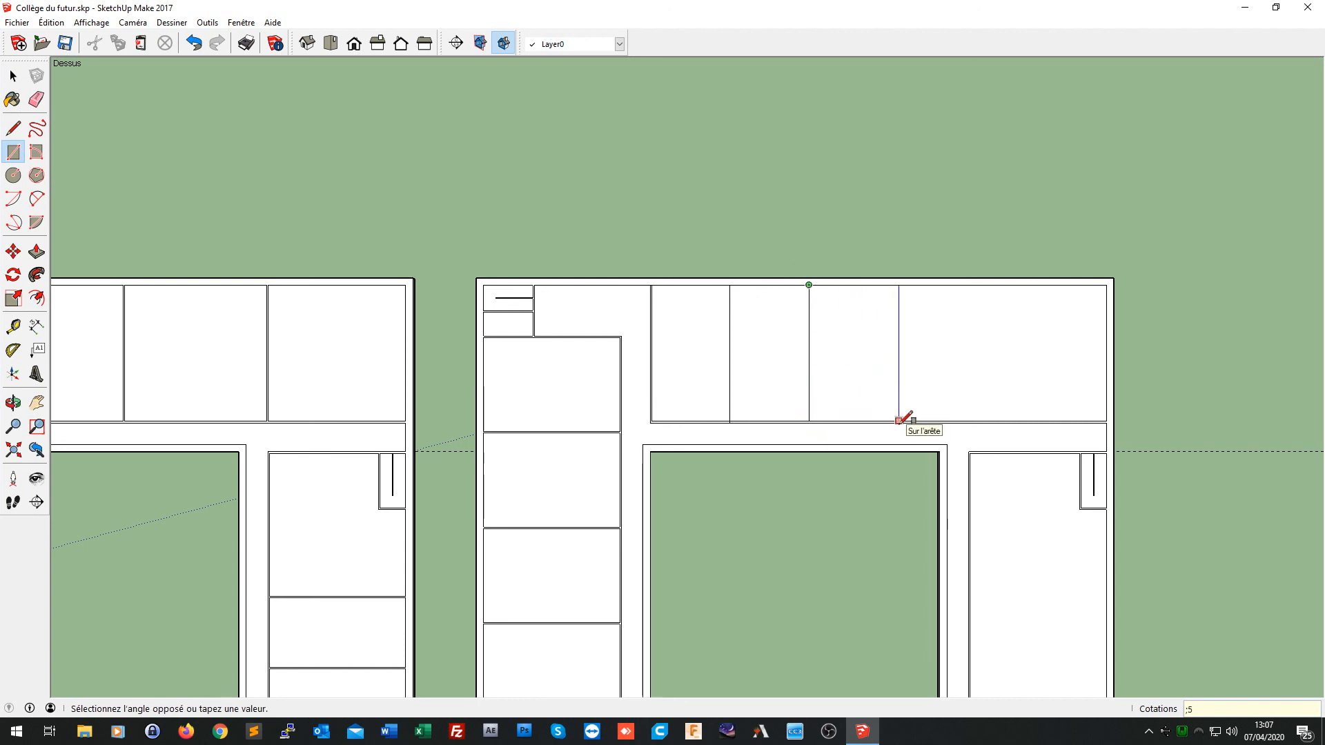
click(890, 420)
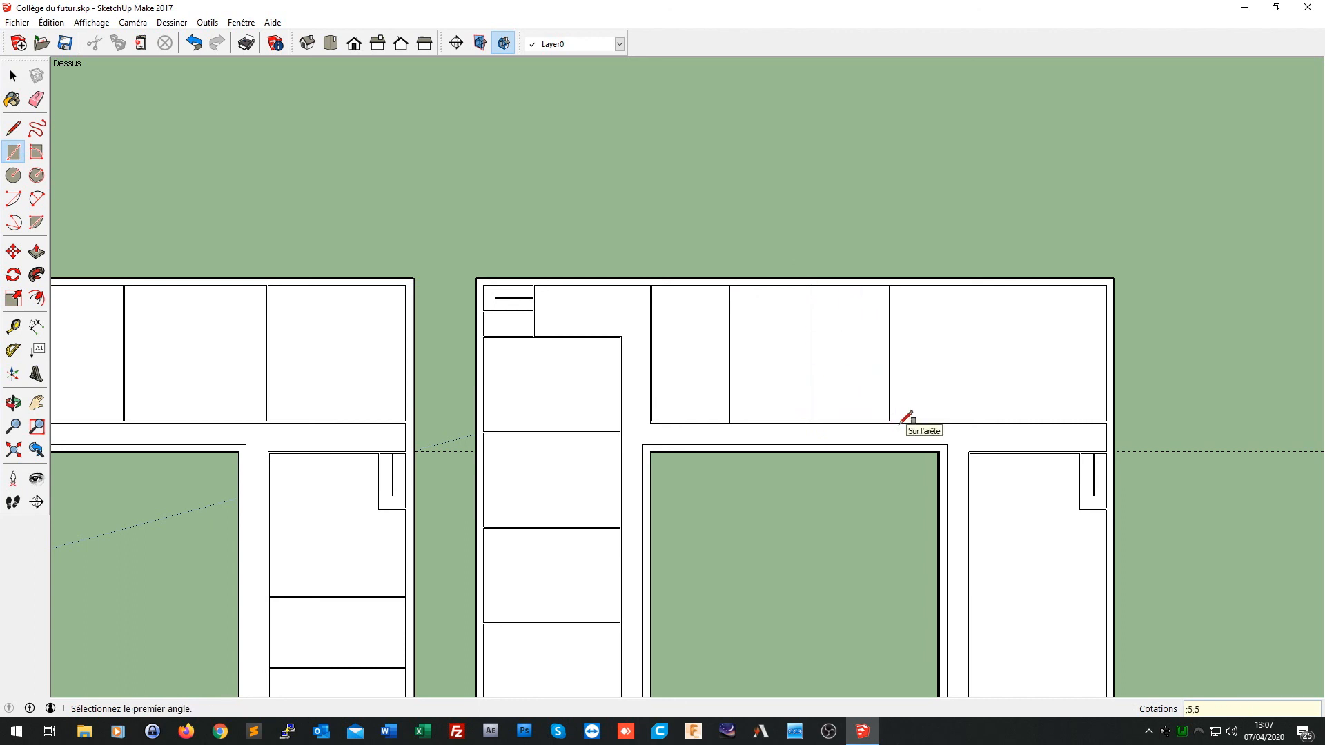
click(888, 285)
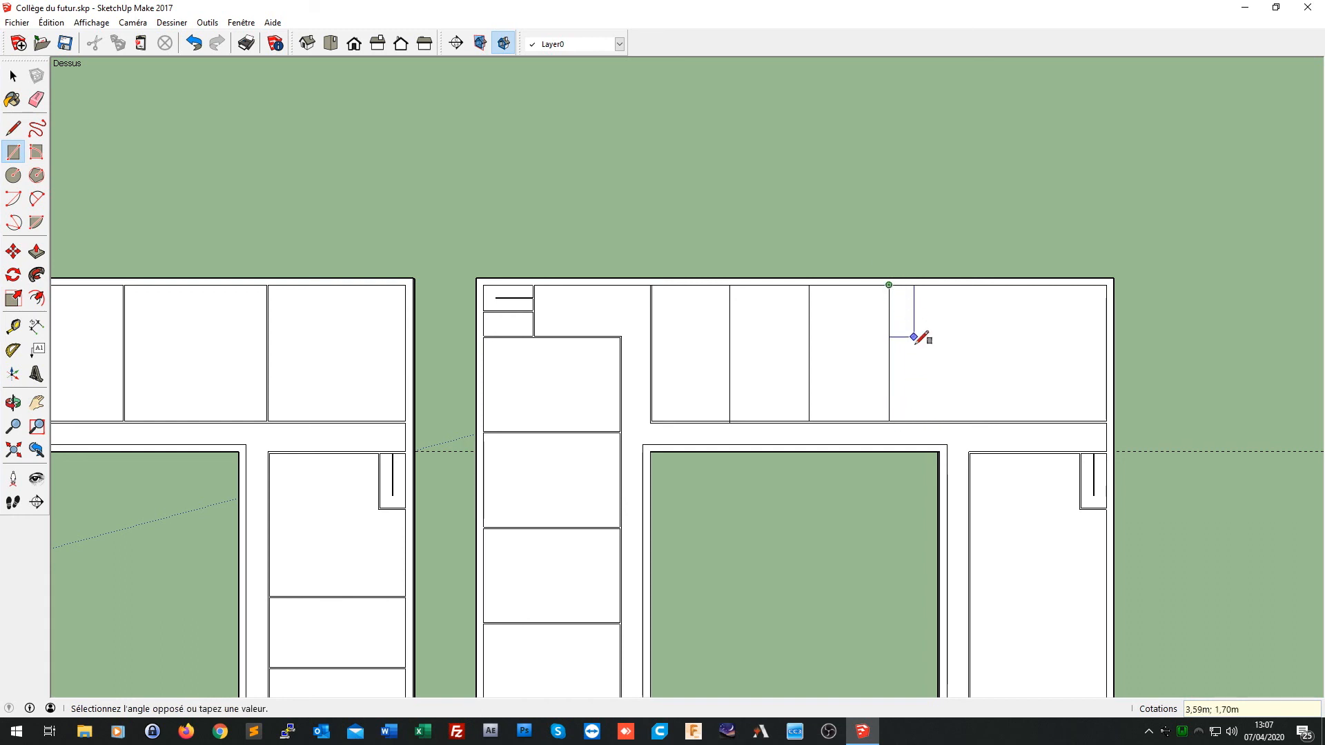
click(966, 419)
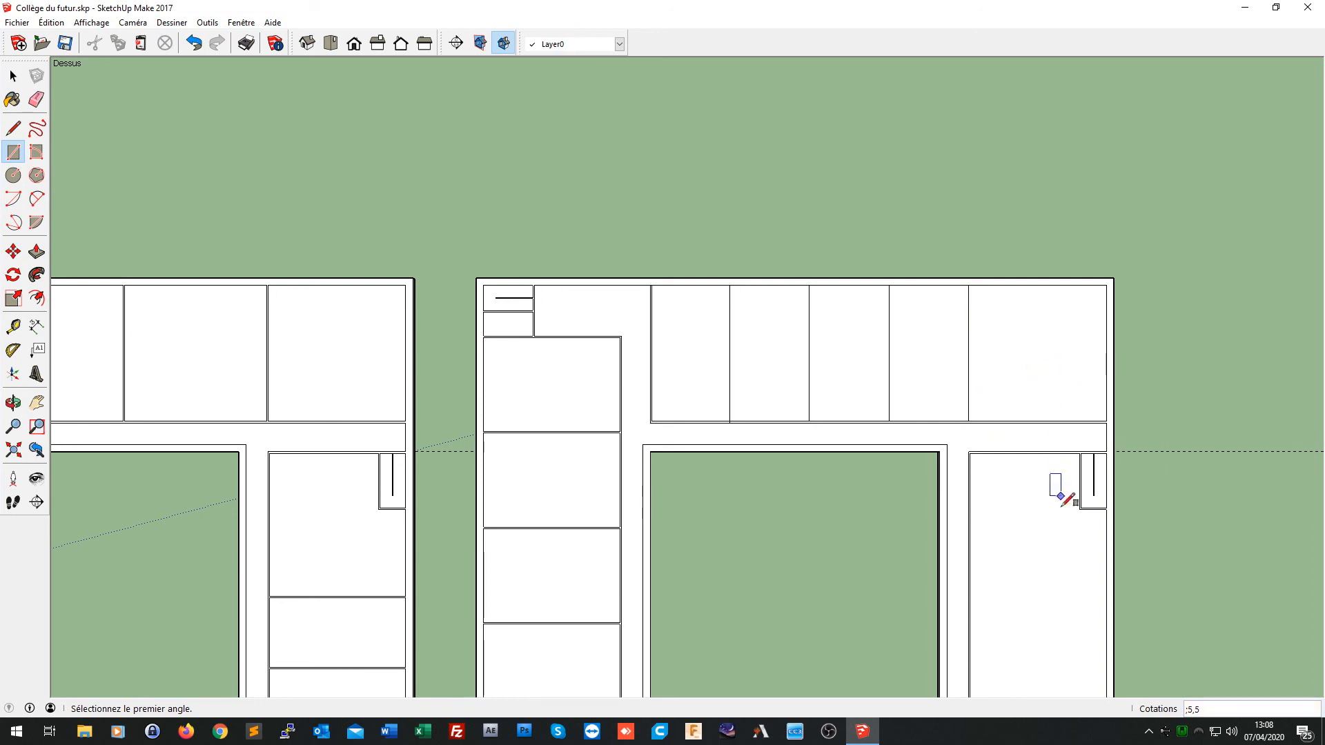
Step: Draw a room rectangle 11 m long from the right wing's outer bottom corner to the corridor partition
scroll(1060, 603, down, 1)
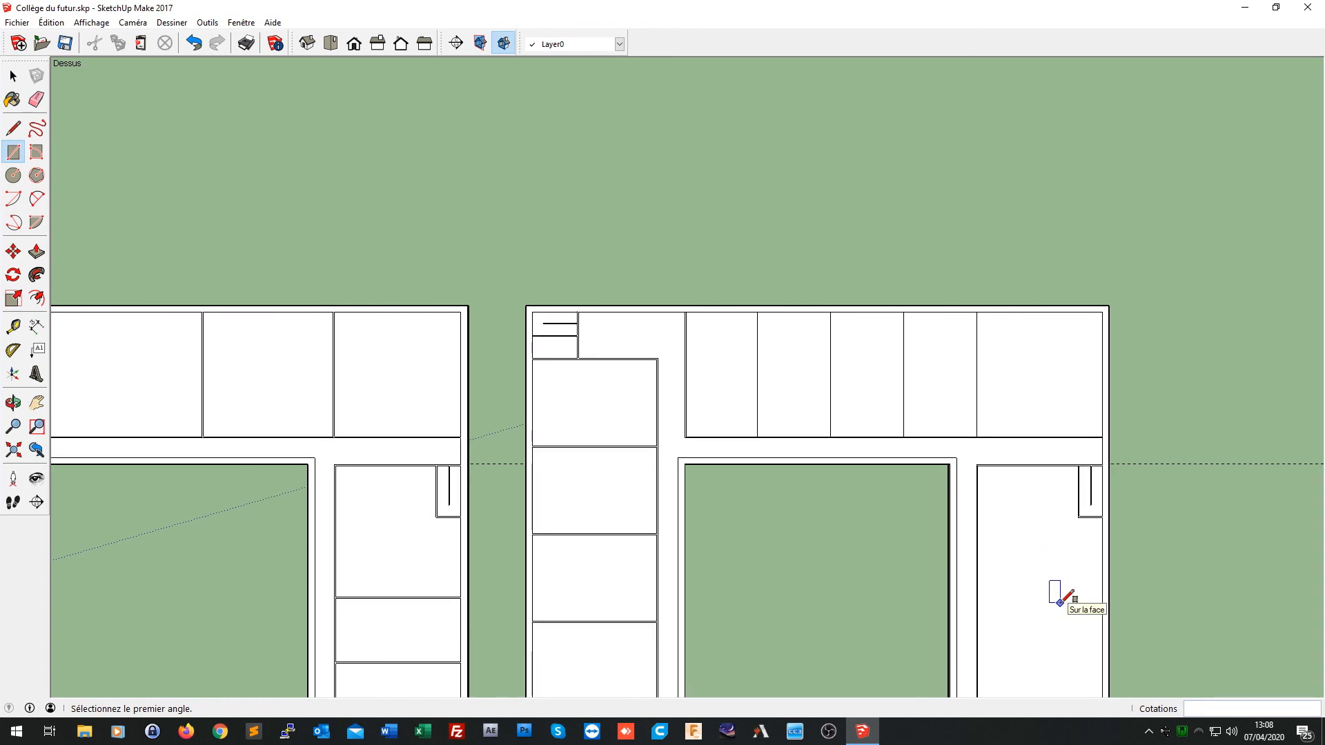
middle_drag(1052, 592, 904, 381)
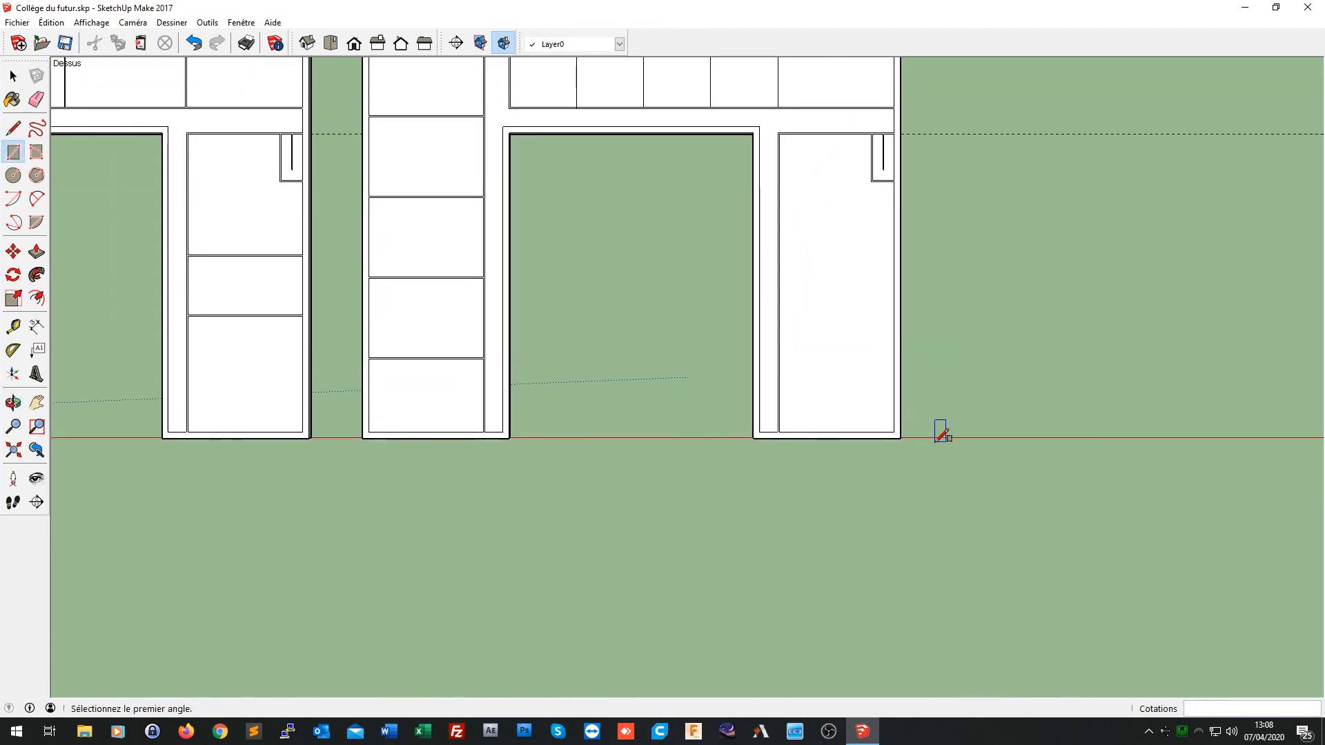
click(900, 436)
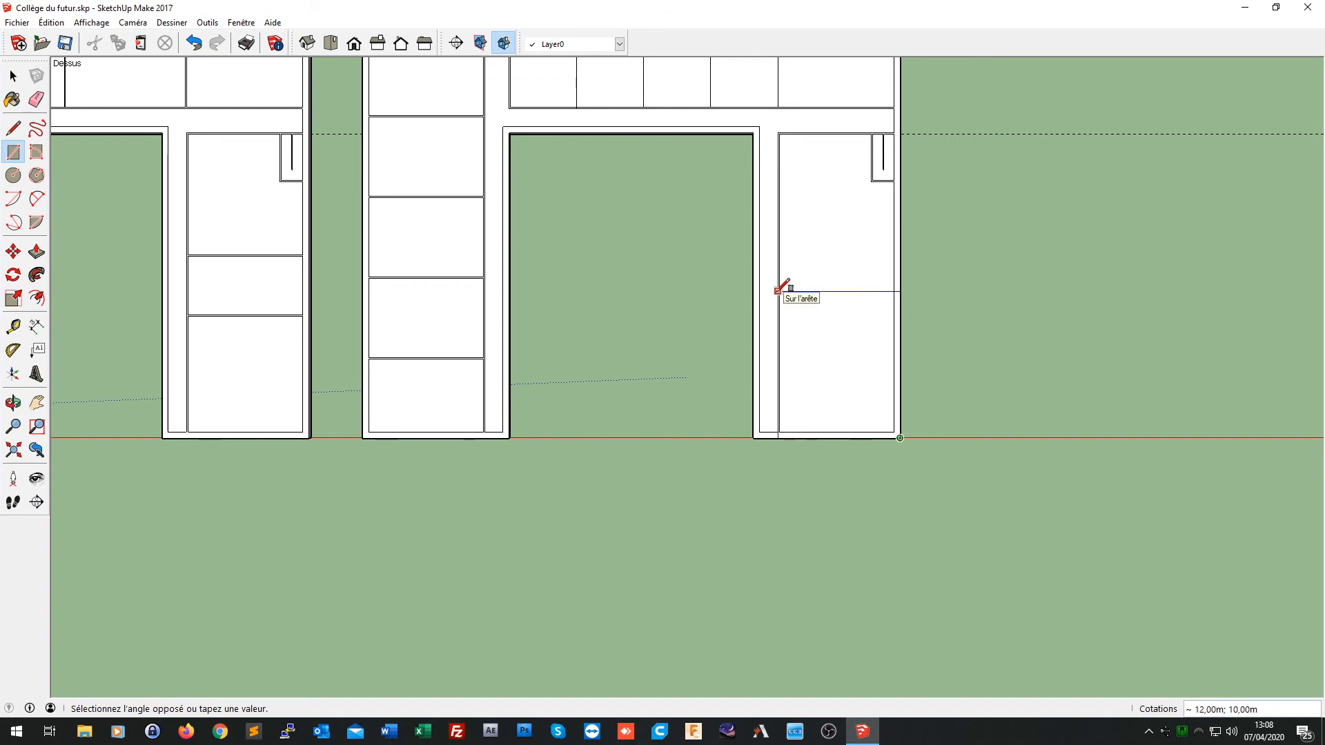
text(11)
key(Return)
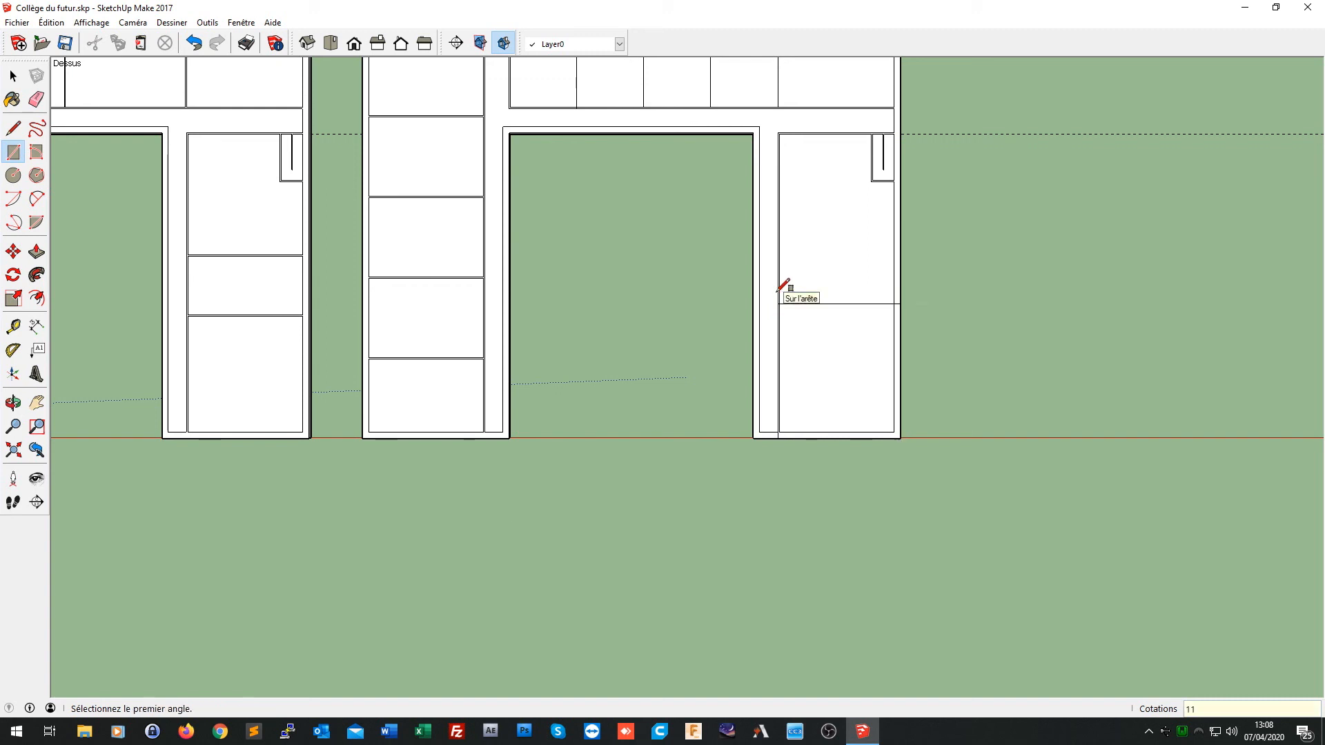
Step: Draw a 4 m high room rectangle across the right wing, directly above the 11 m room
click(895, 303)
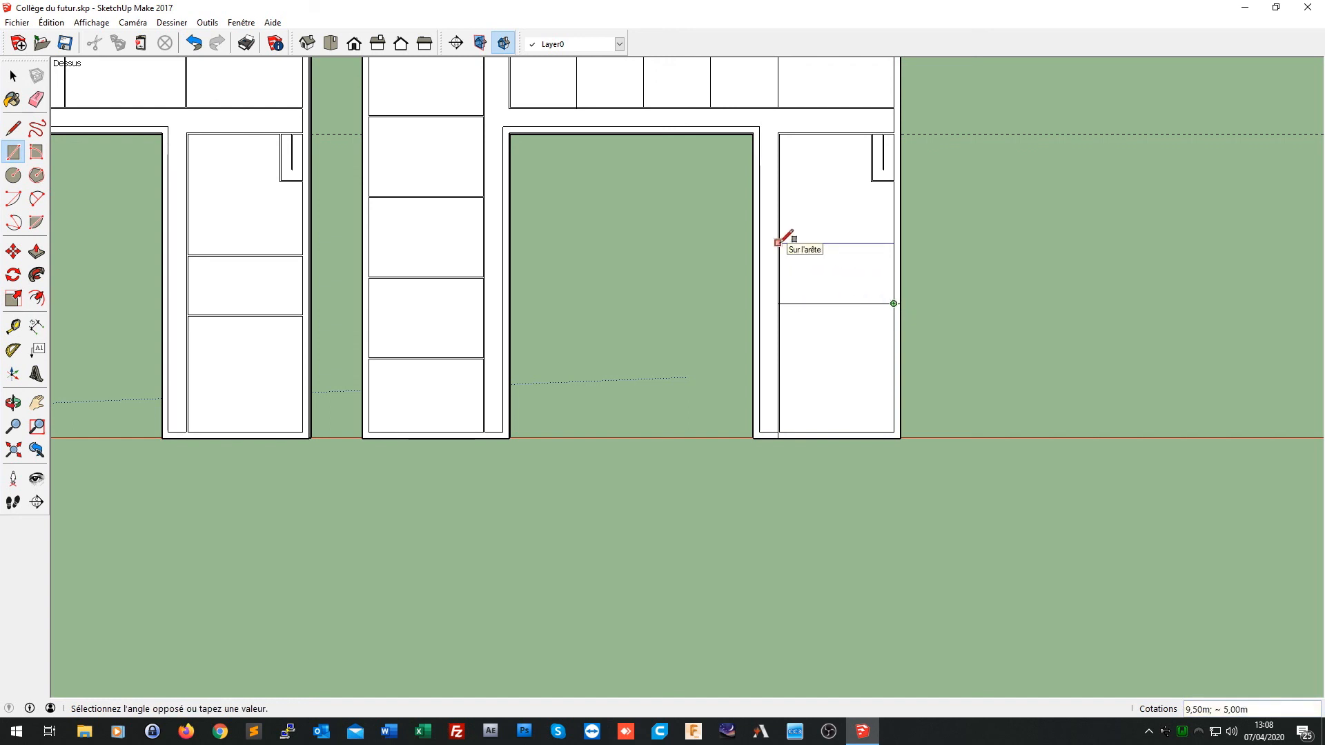
text(;4)
key(Return)
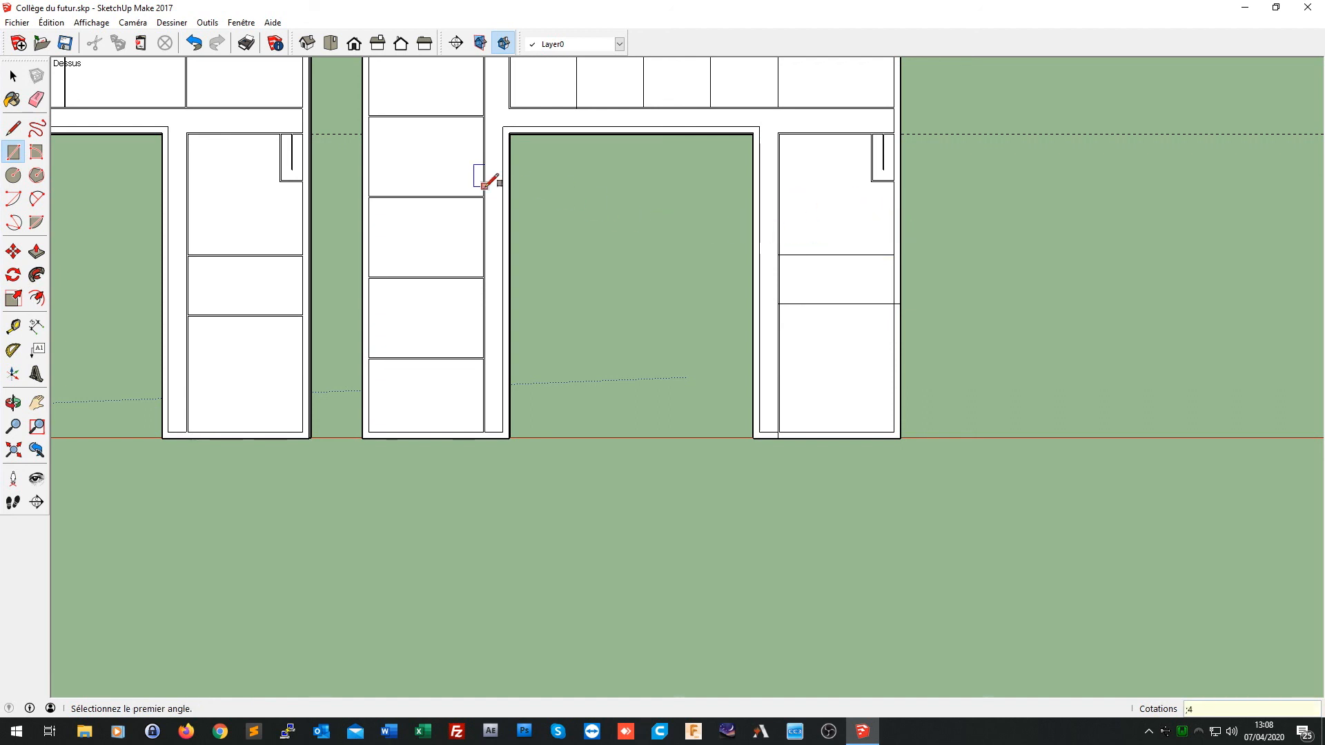
Step: Offset the outline of the right wing's 4 m room inward by 0,1 m
click(36, 298)
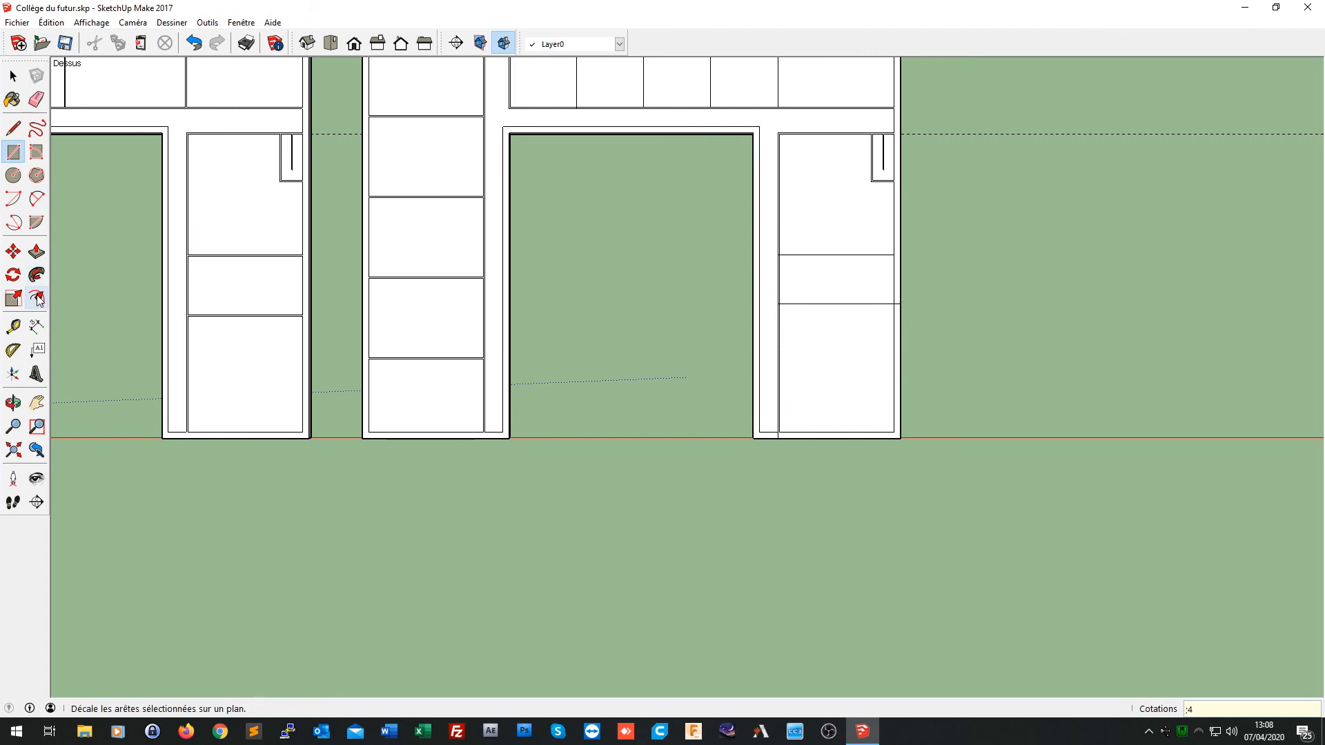
click(814, 278)
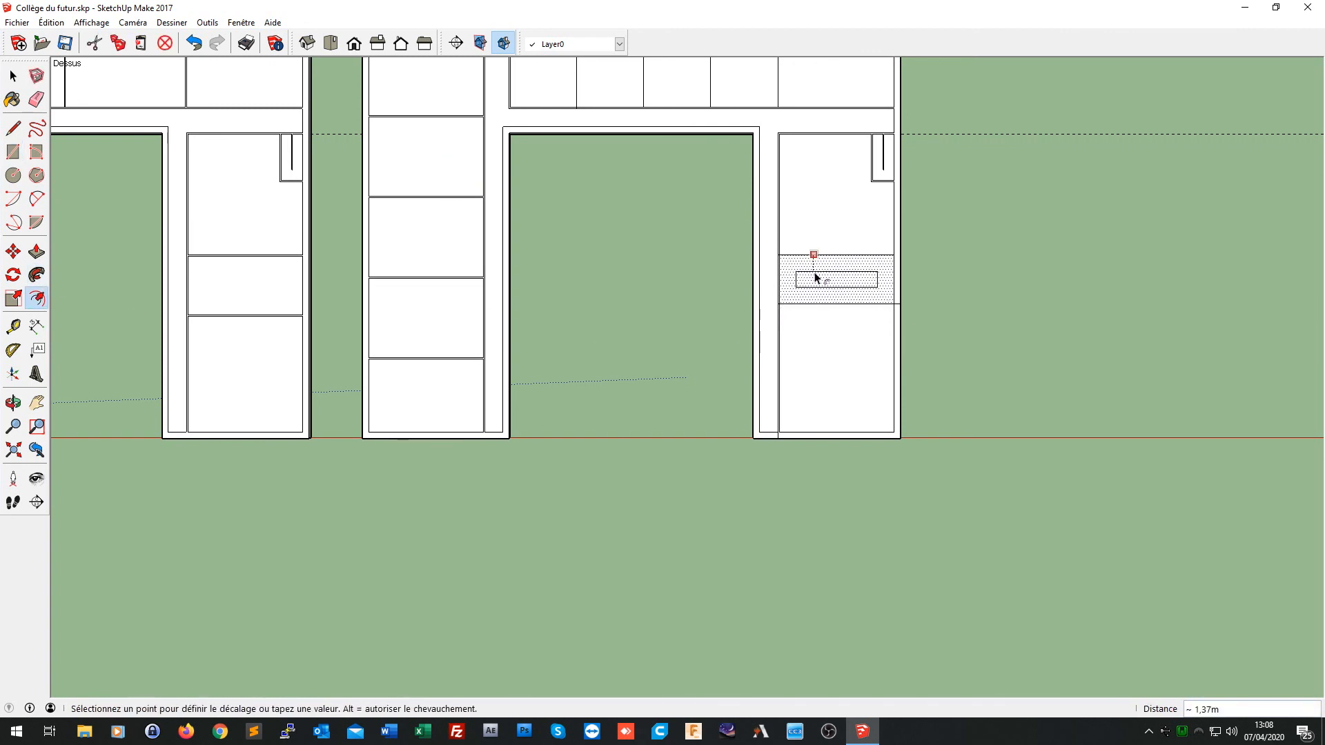
text(,1)
key(Return)
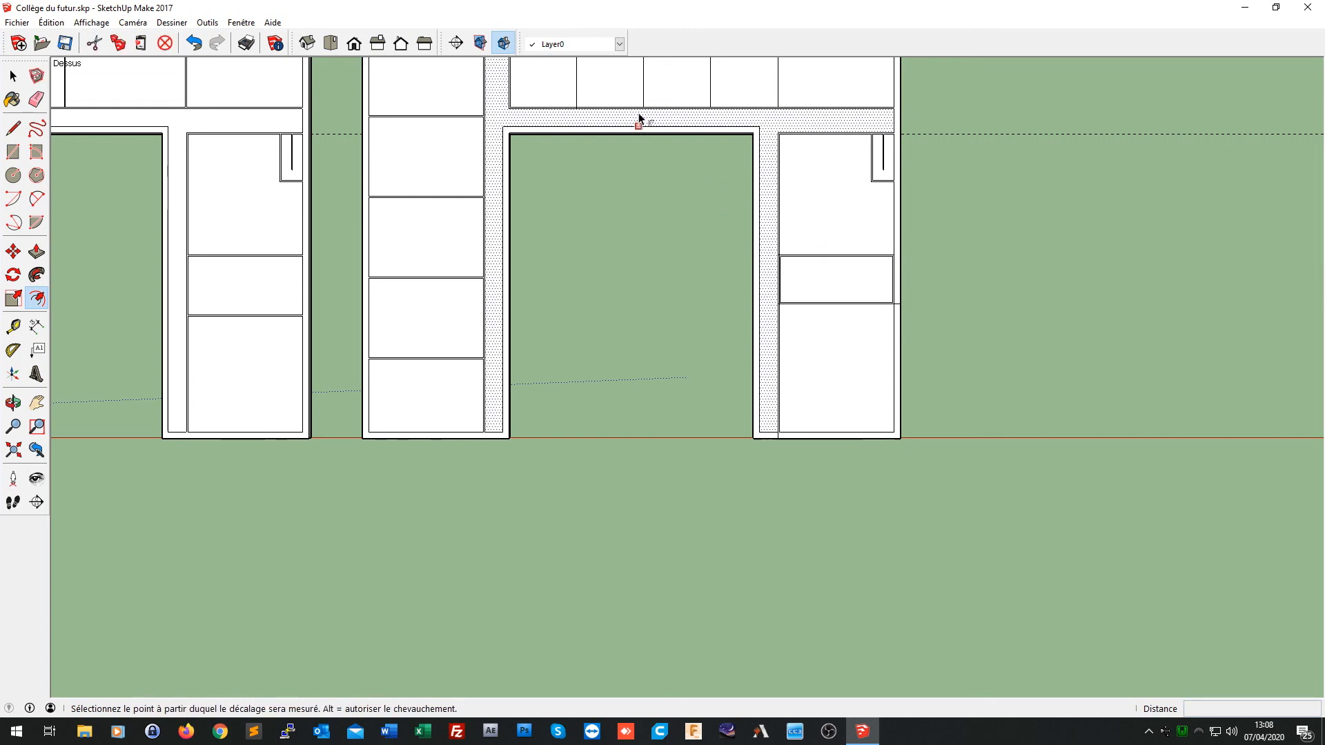
Step: Offset the outlines of the upper hall's wide end room and the narrow room beside it inward by 0,1 m
mouse_move(639, 118)
shift+middle_down()
mouse_move(614, 130)
mouse_move(598, 294)
shift+middle_up()
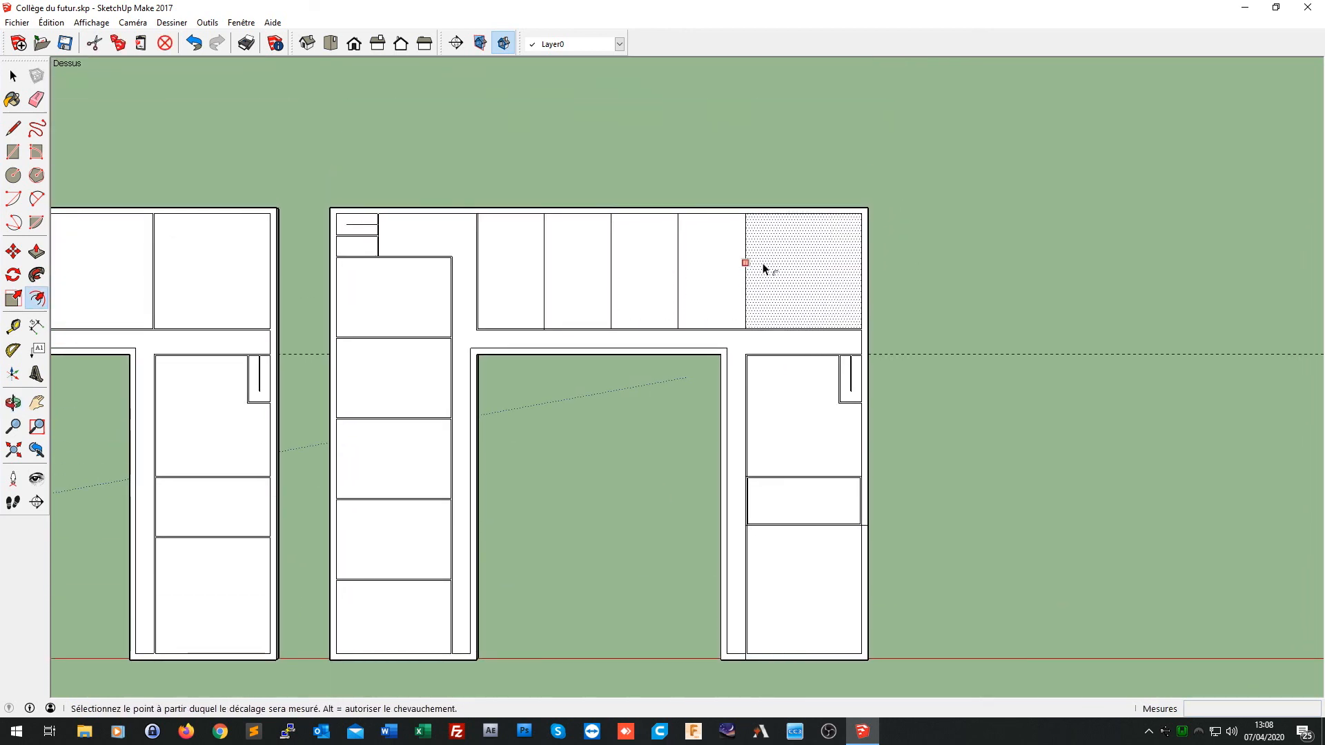
click(807, 269)
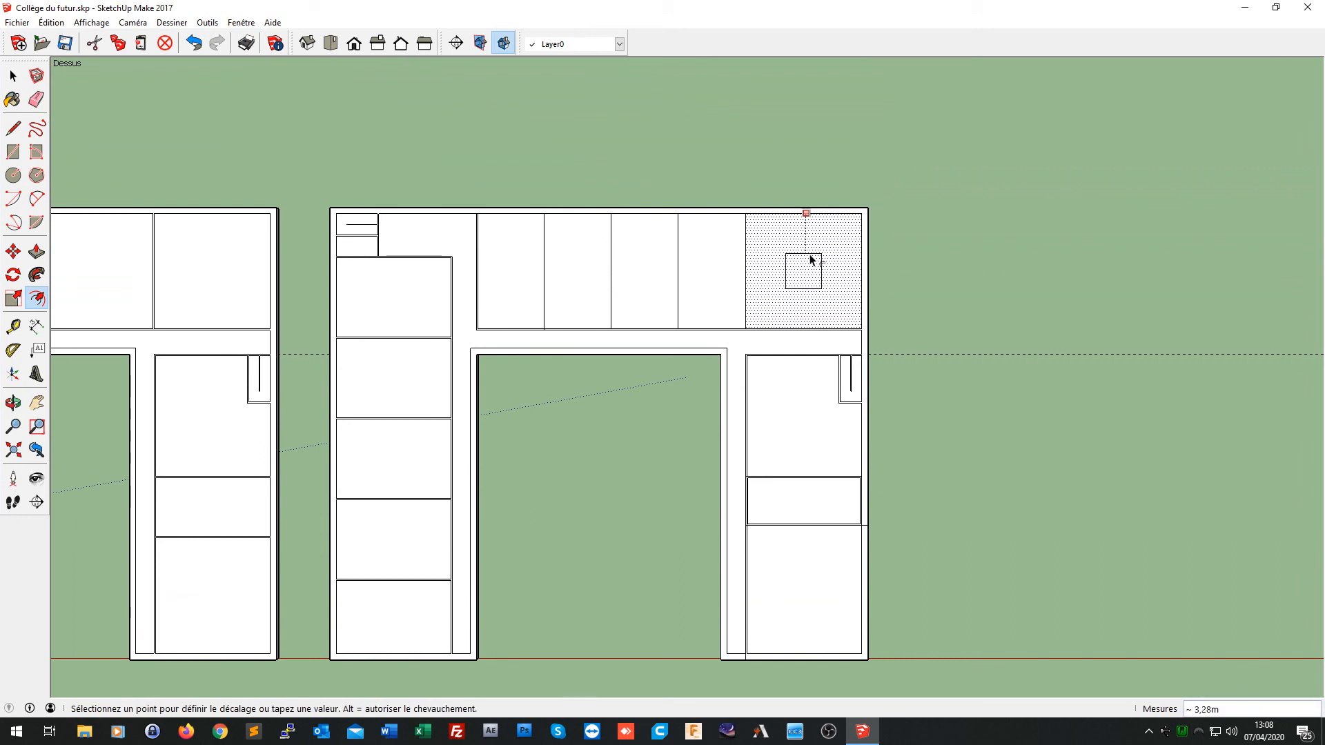
key(Return)
click(721, 260)
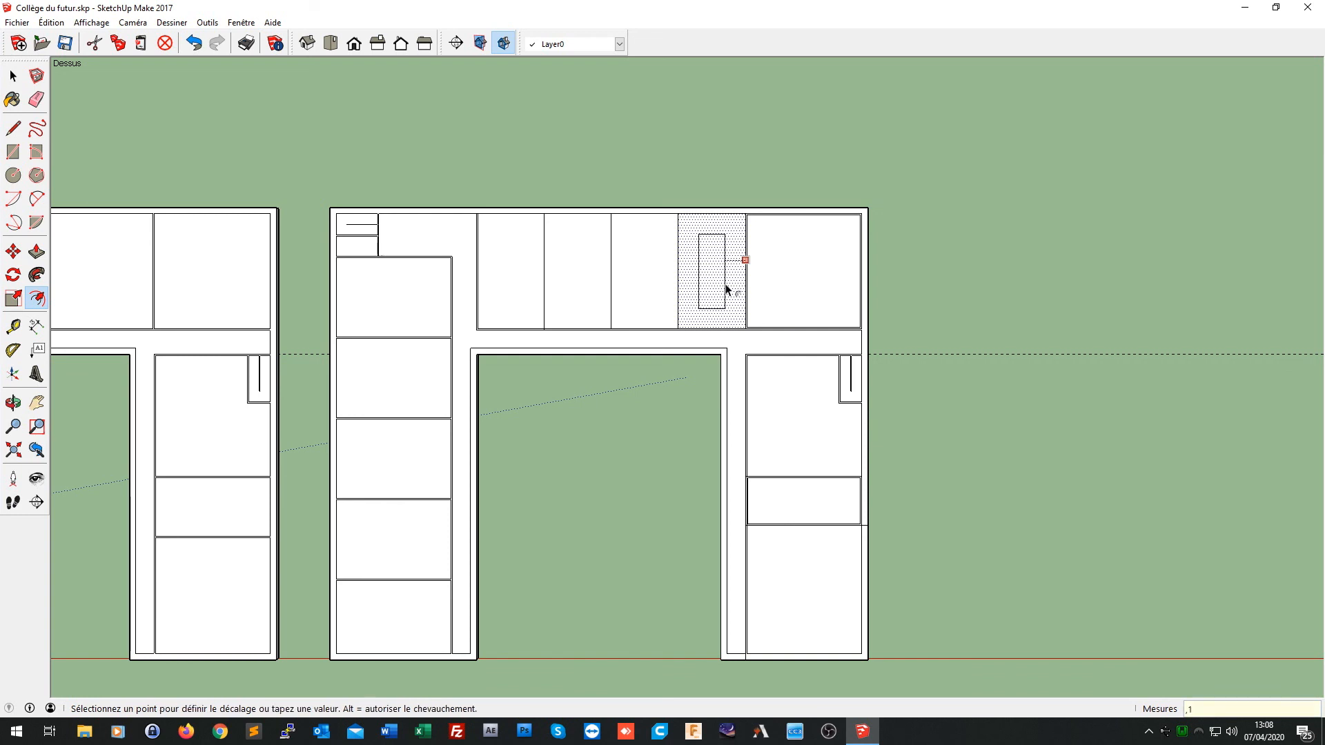
key(Return)
click(677, 271)
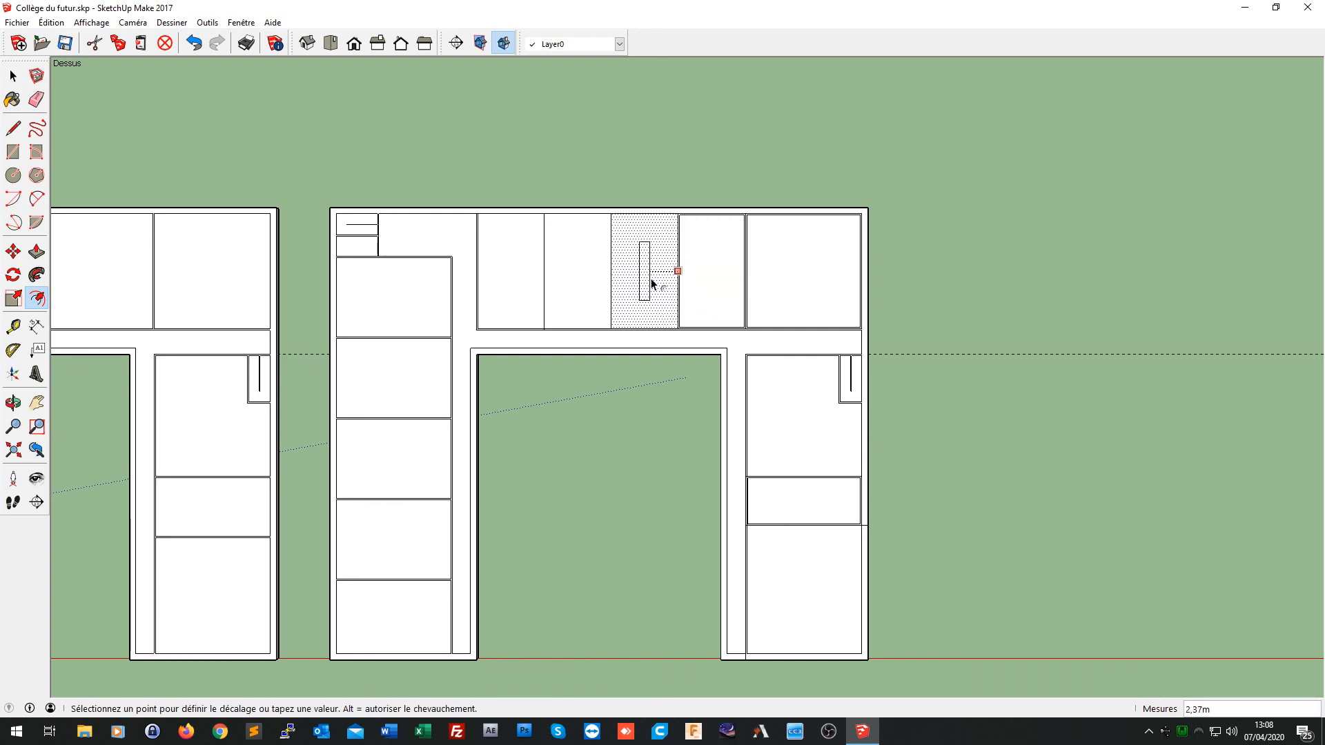
text(1)
key(Return)
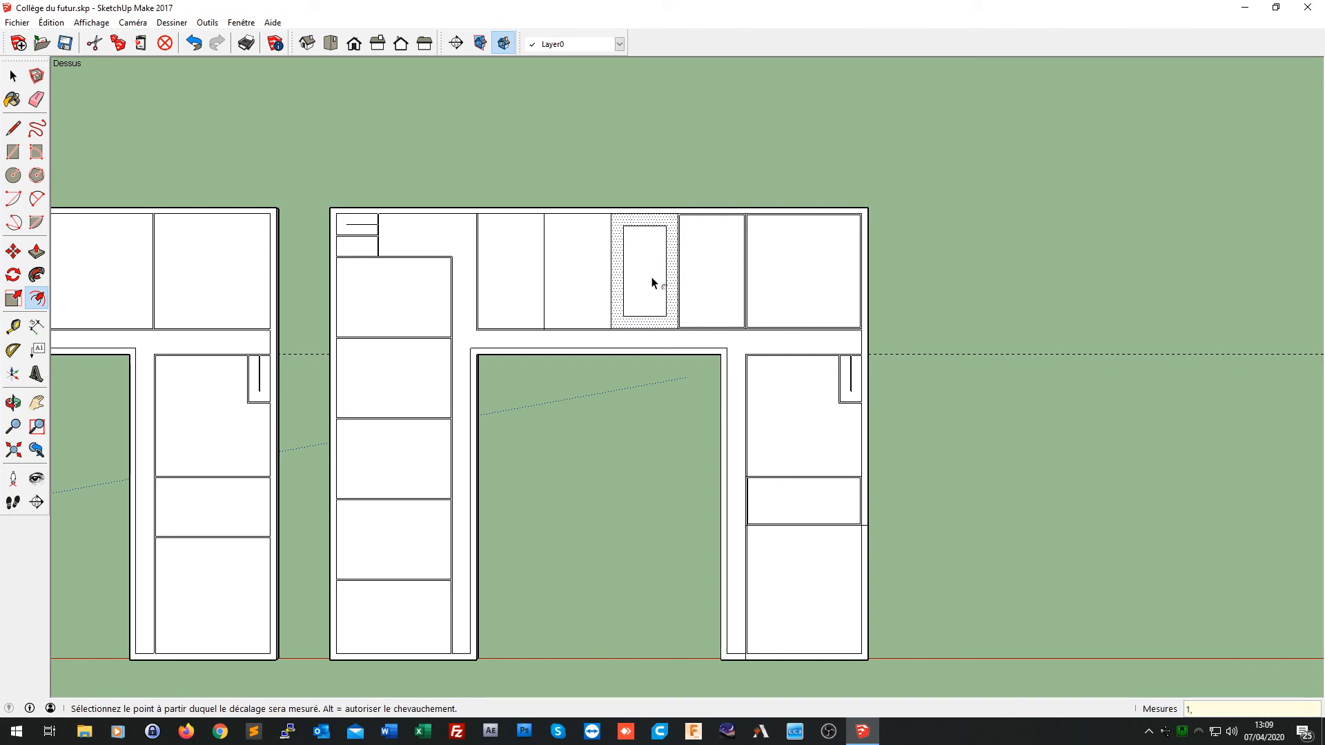
key(ctrl+z)
Step: Offset the outlines of the upper hall's three remaining narrow rooms inward by 0,1 m
click(652, 283)
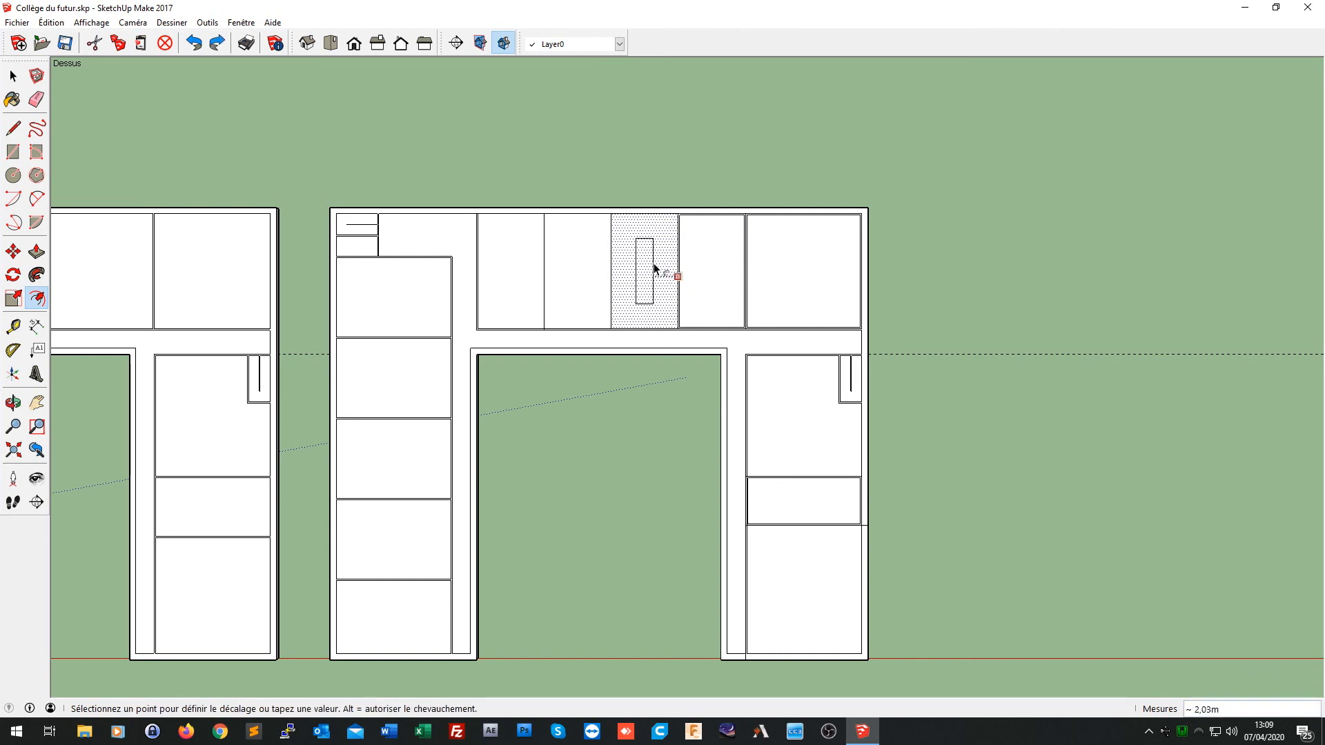
key(Return)
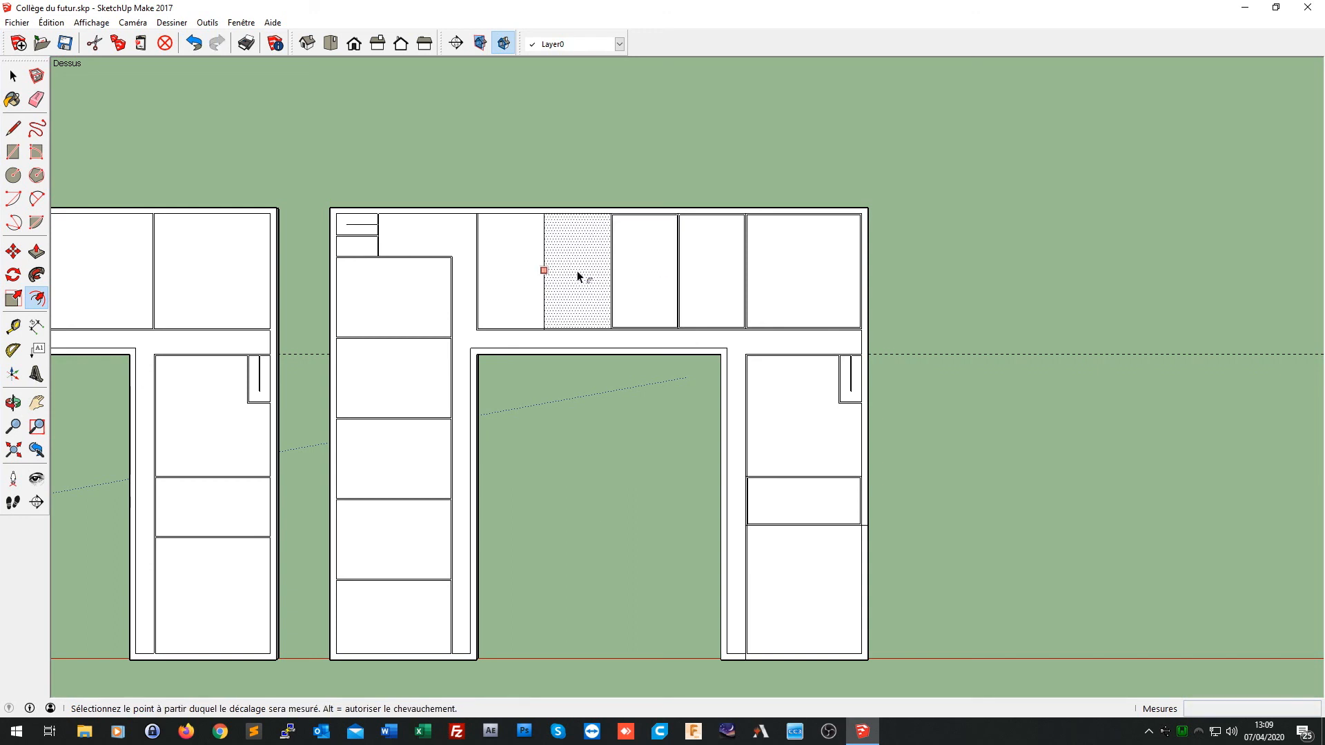
click(544, 270)
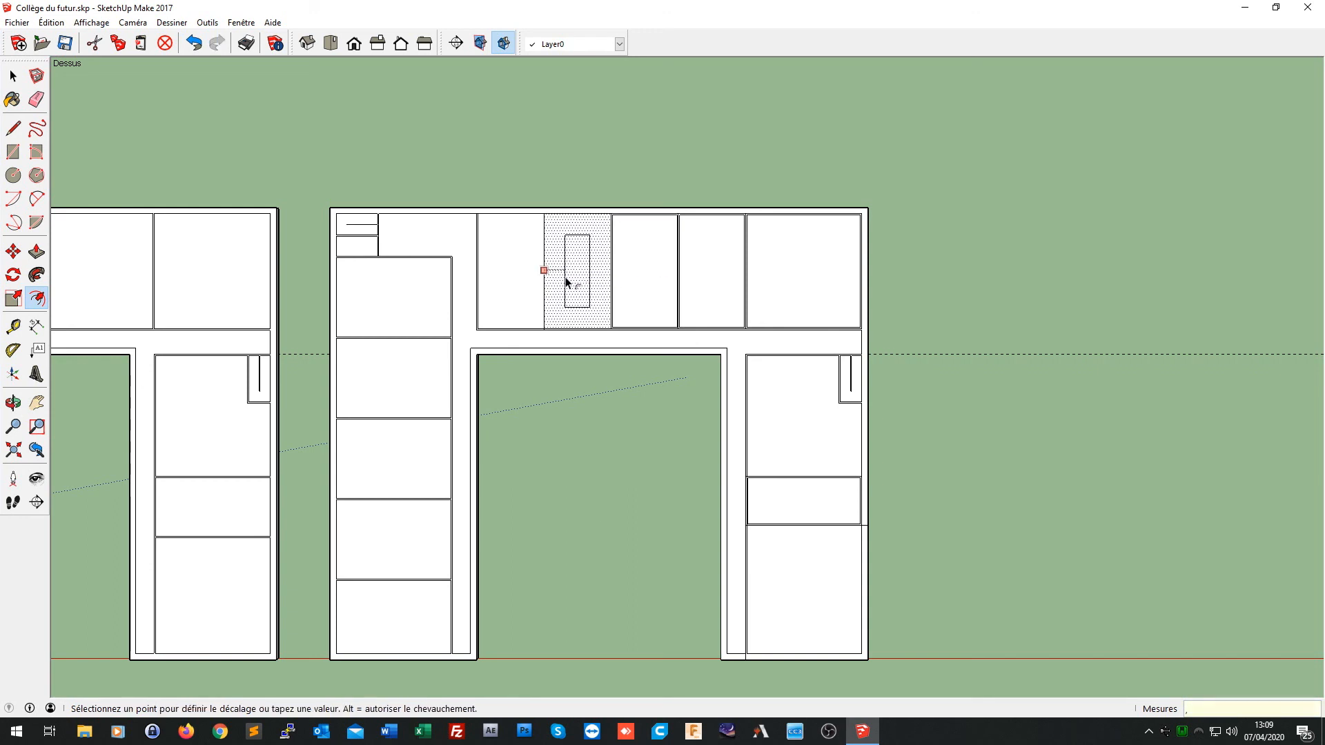
key(Return)
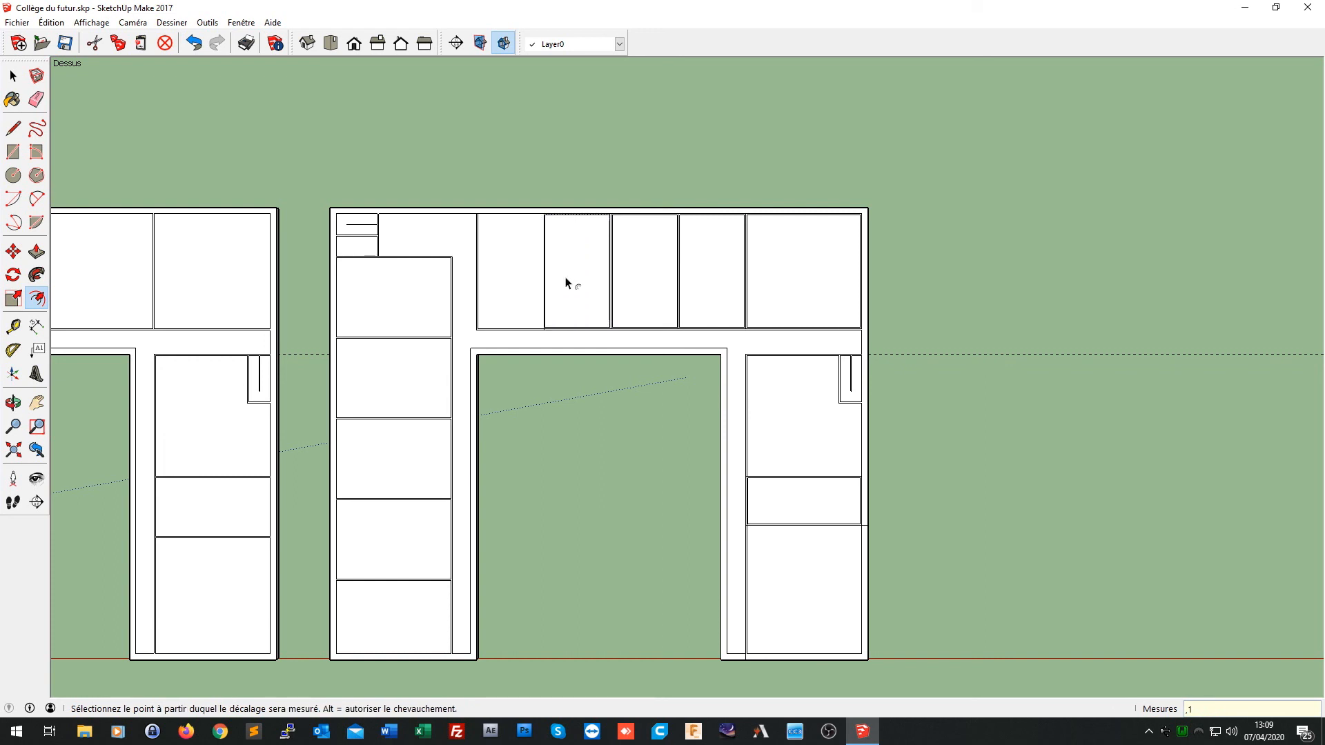
click(544, 265)
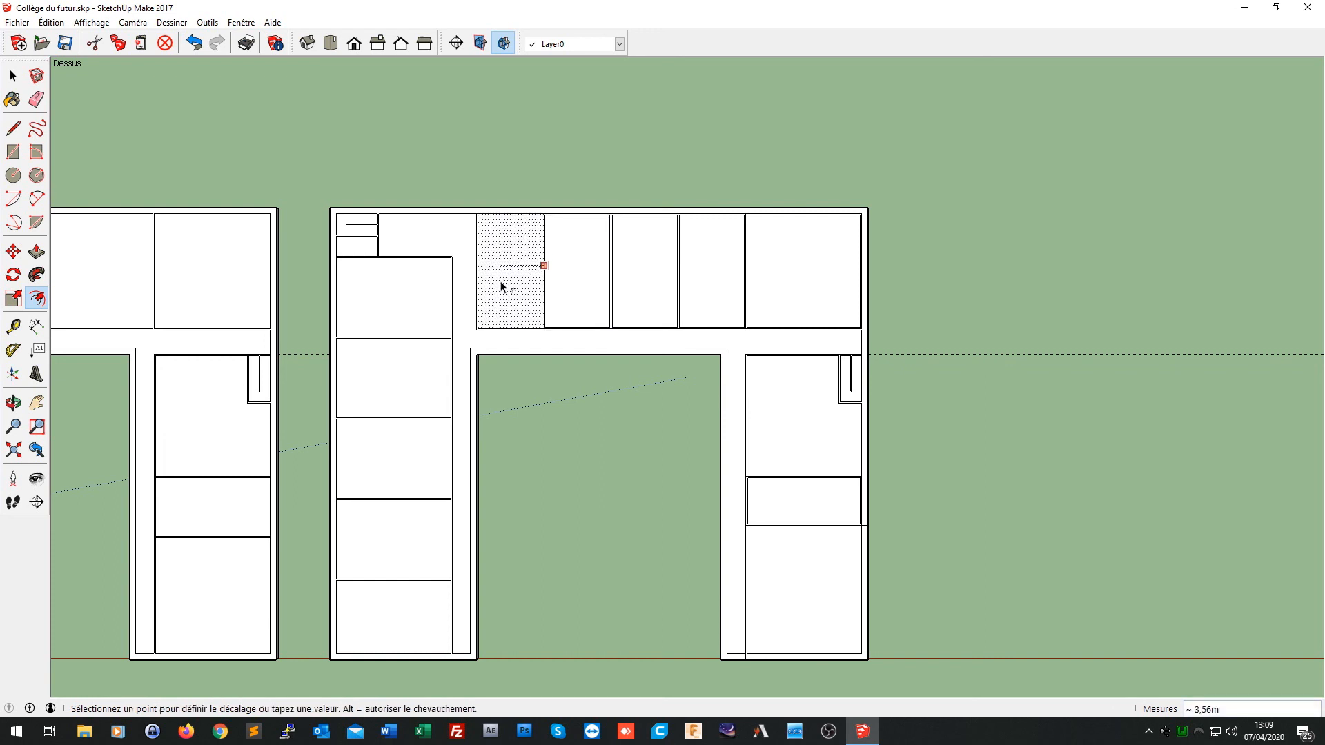
text(,1)
key(Return)
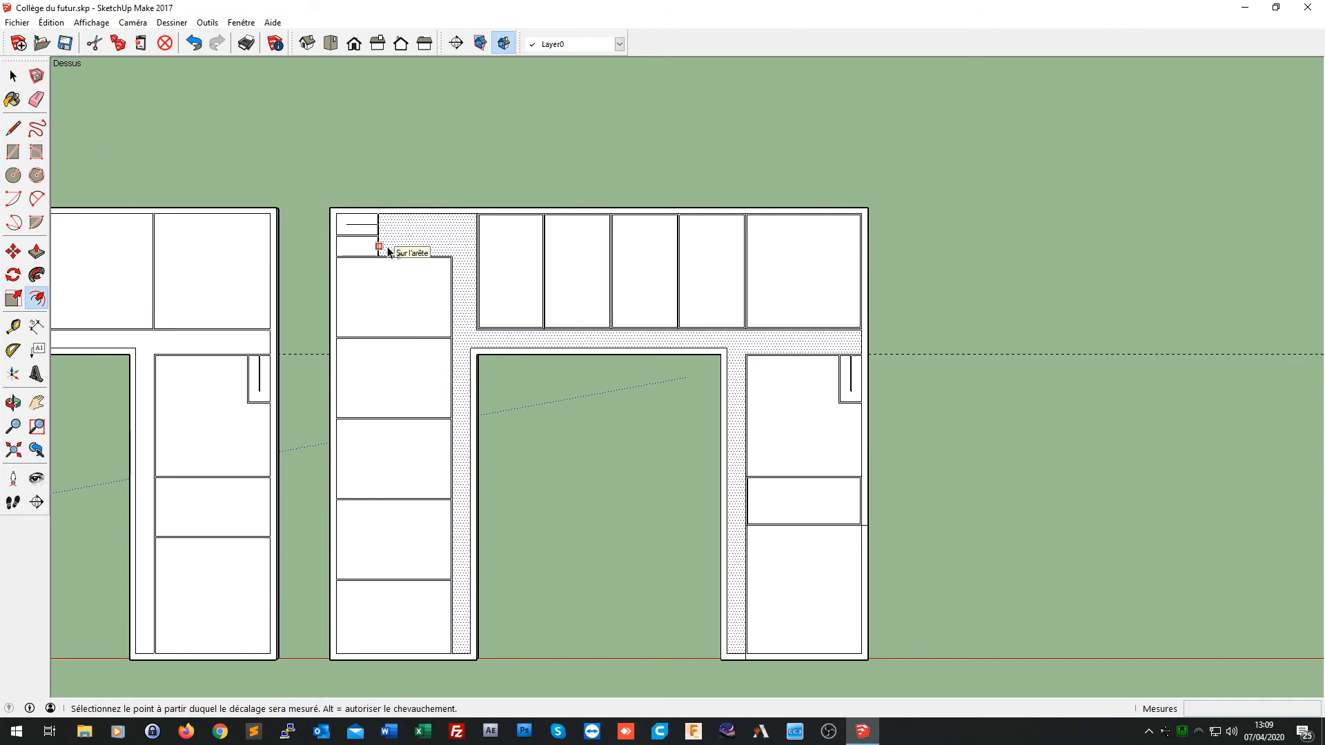
Step: Move the left inner edge of the upper hall's leftmost narrow room outward by 0,10 m
scroll(635, 283, up, 5)
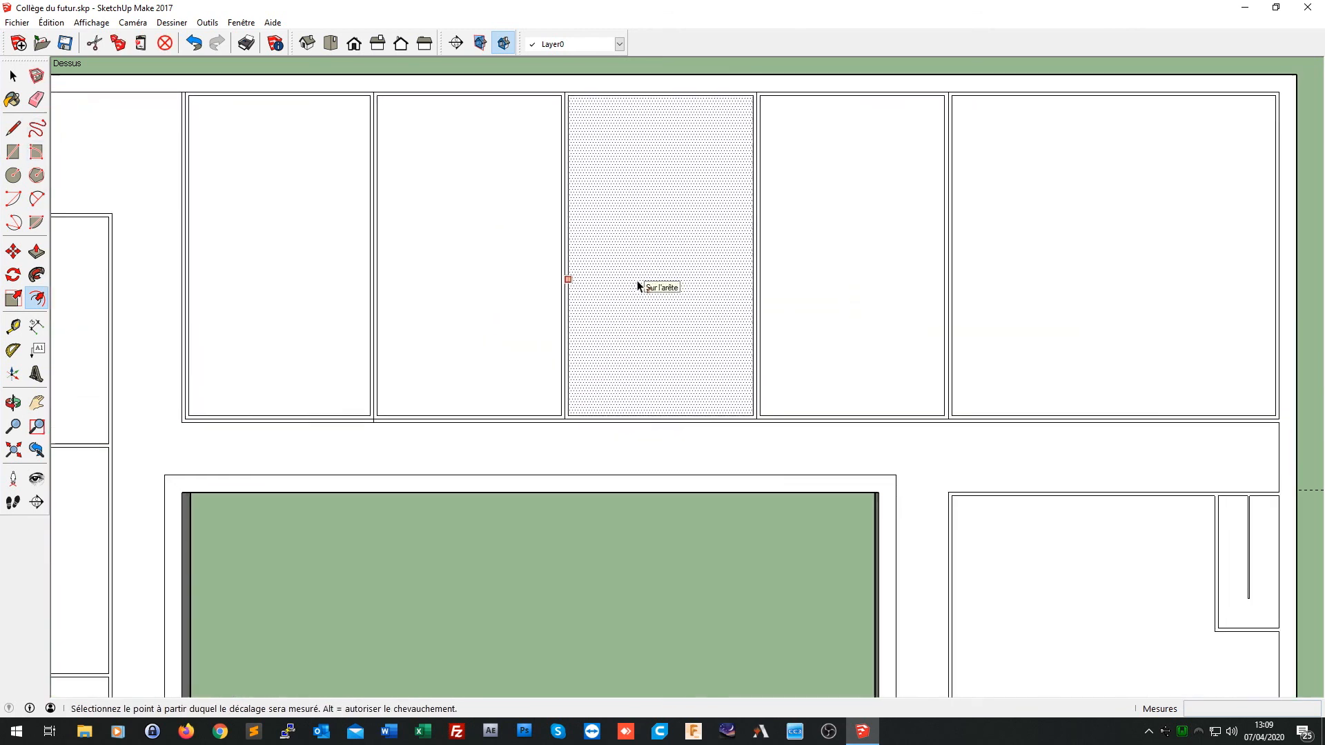
click(13, 251)
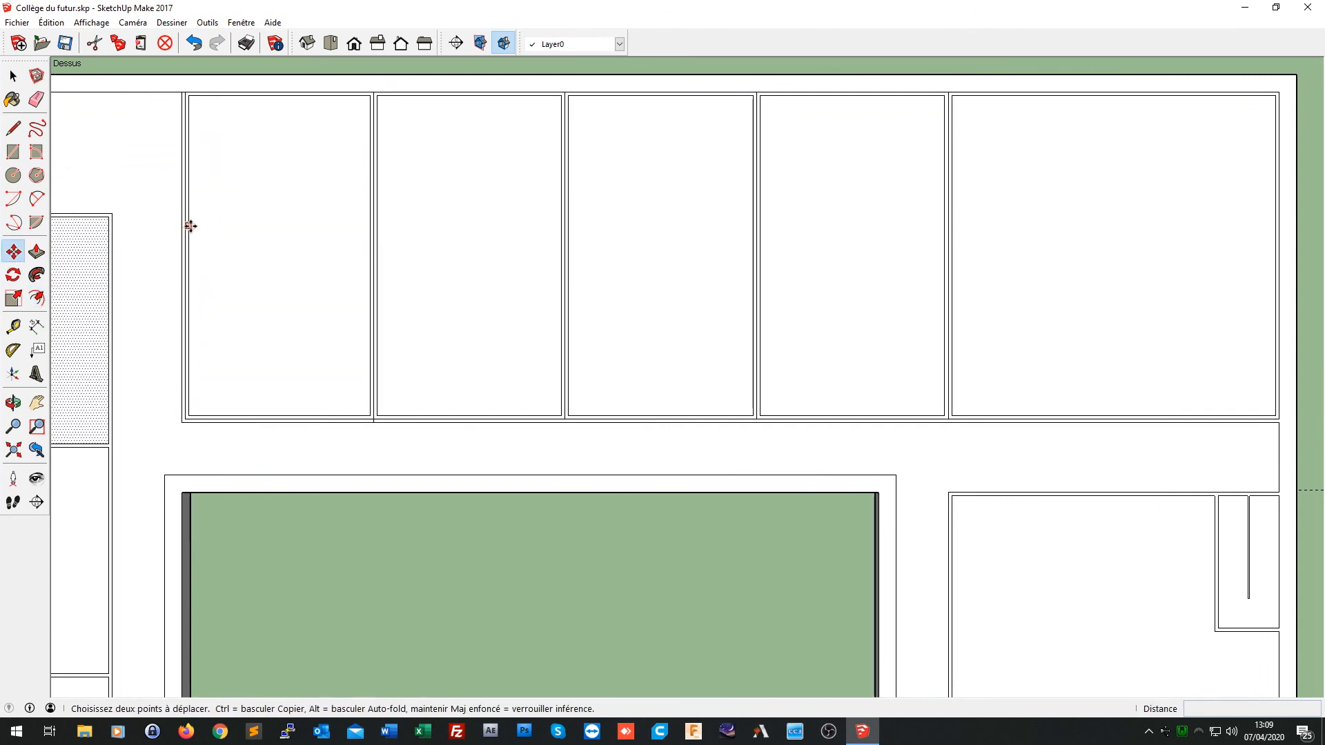
click(13, 76)
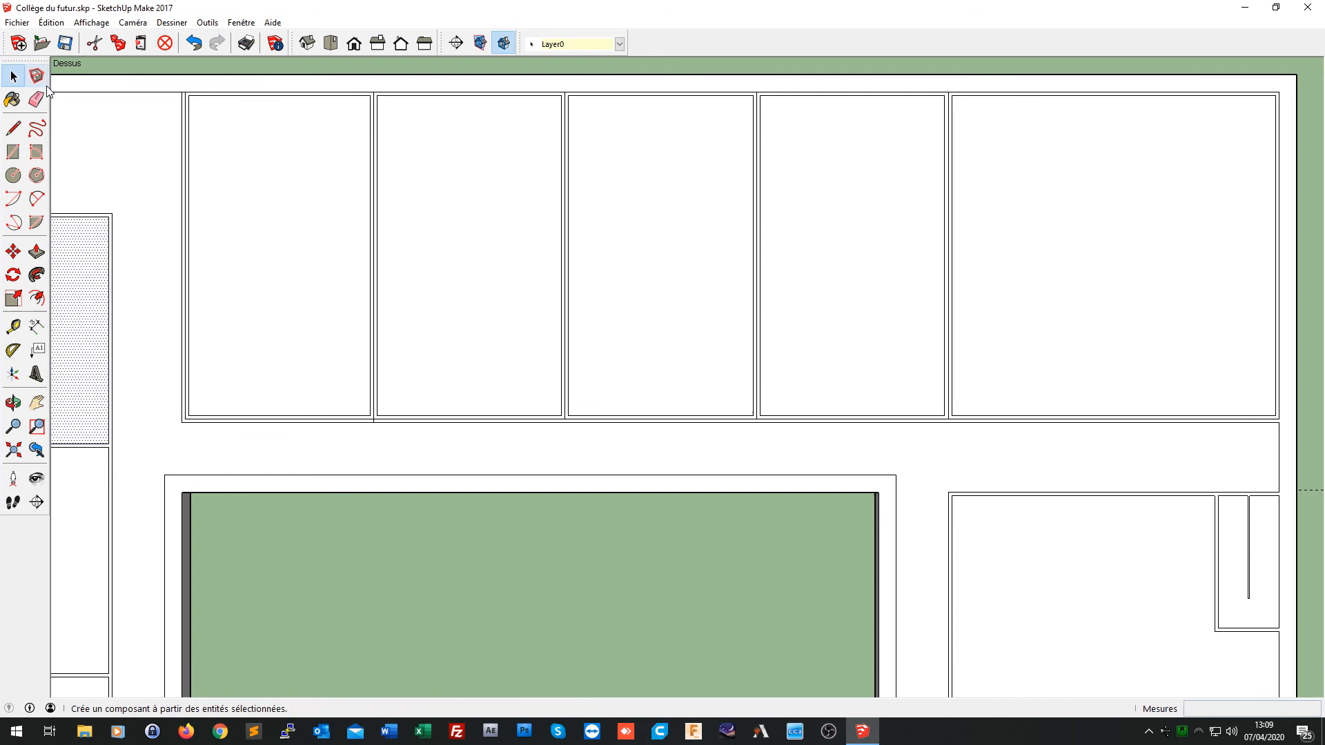
click(189, 212)
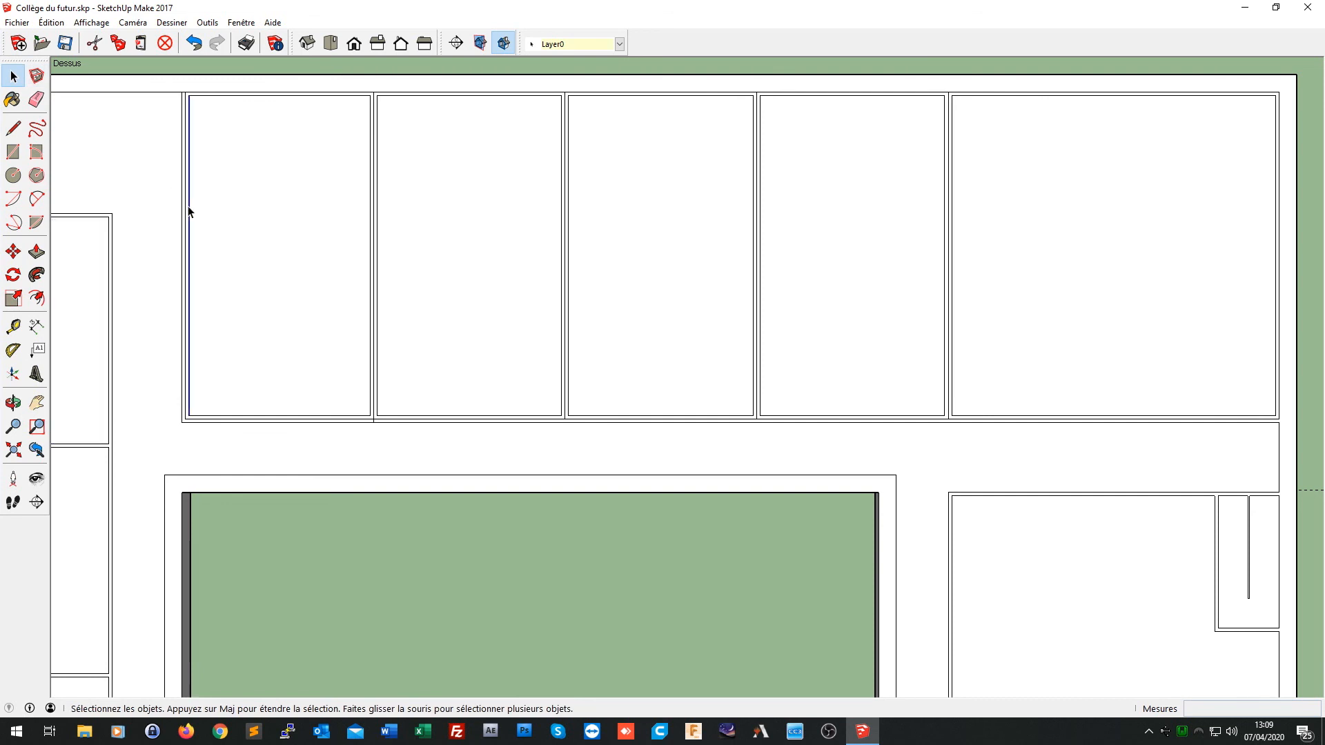
click(13, 251)
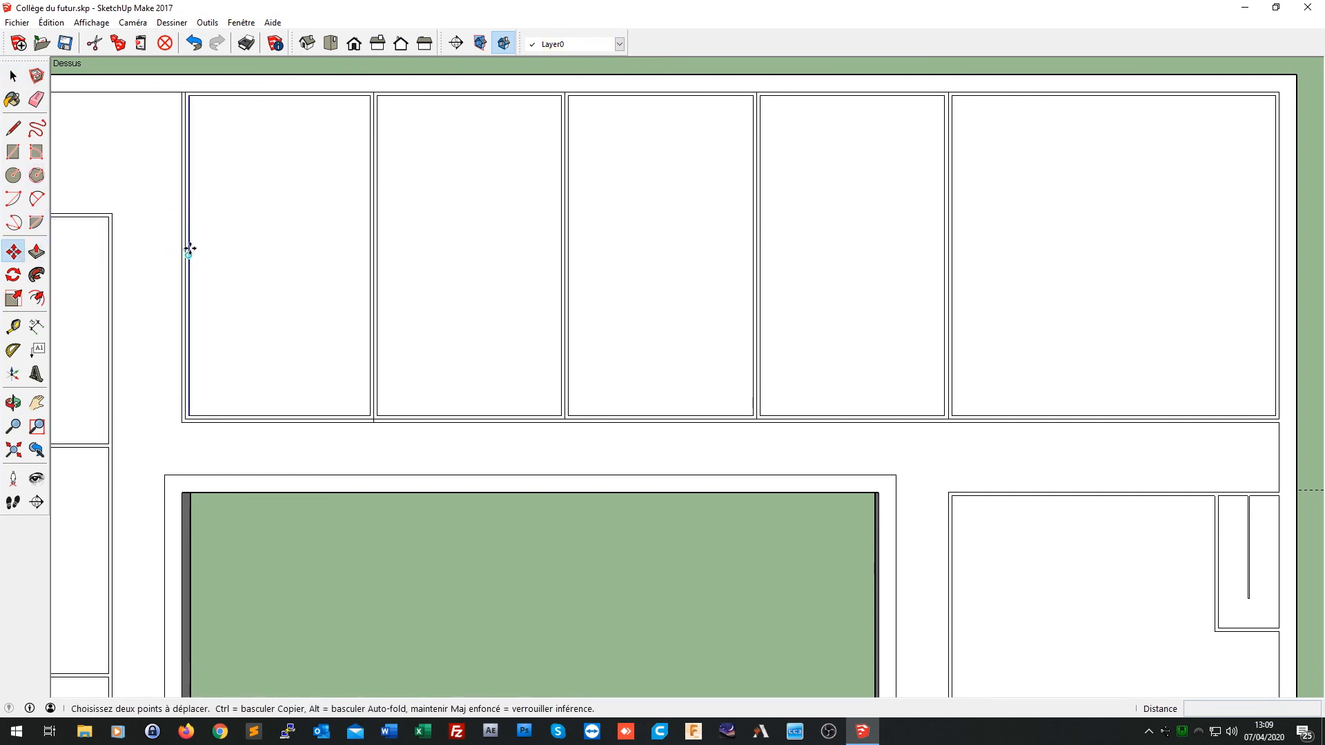
click(189, 249)
click(185, 248)
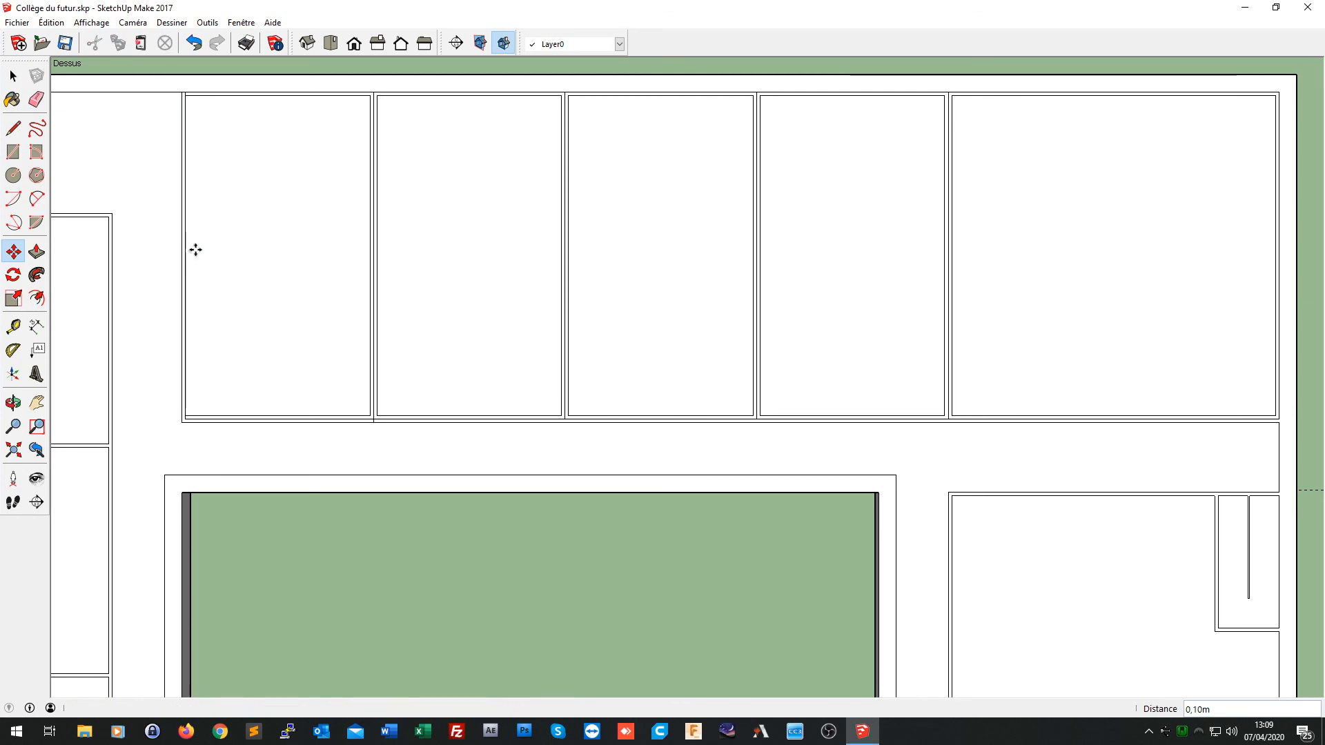
Step: Move the left inner edges of the upper hall's other three narrow rooms and wide end room outward by 0,10 m to thin the partitions
click(378, 258)
click(374, 258)
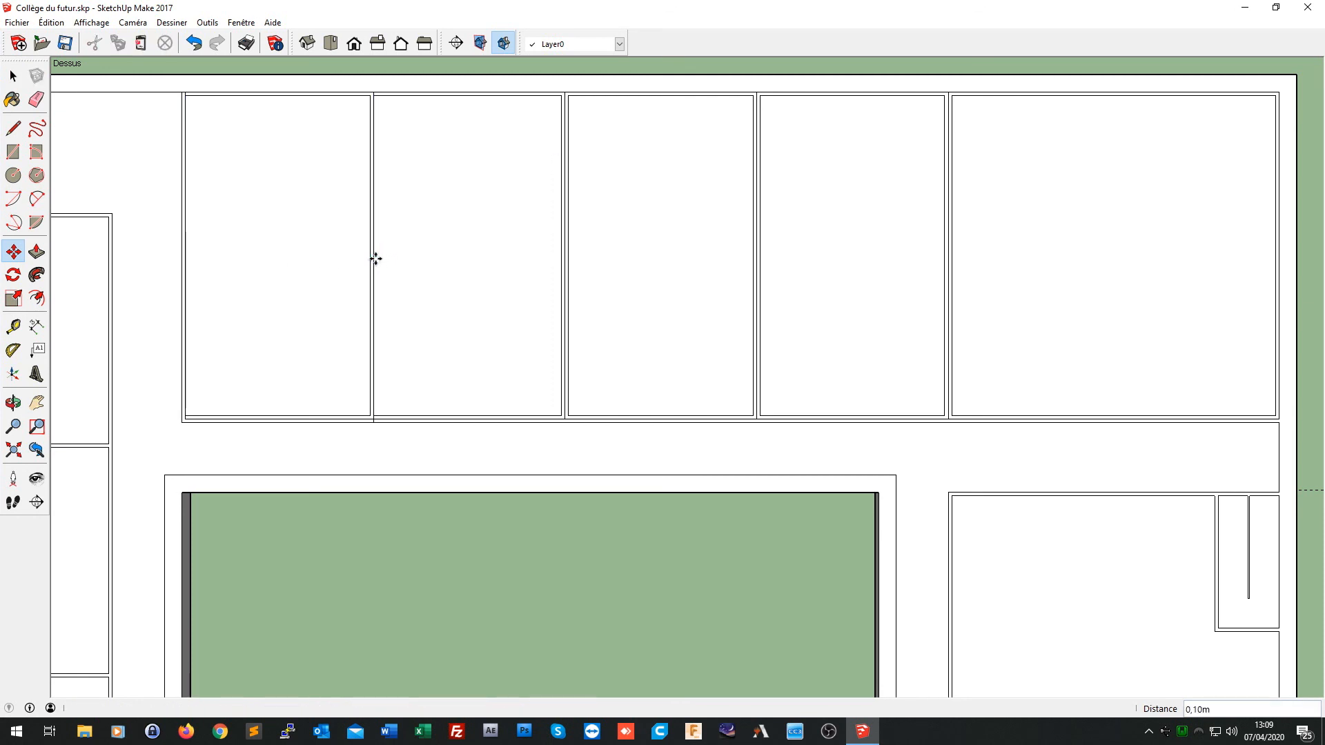
click(566, 258)
click(563, 258)
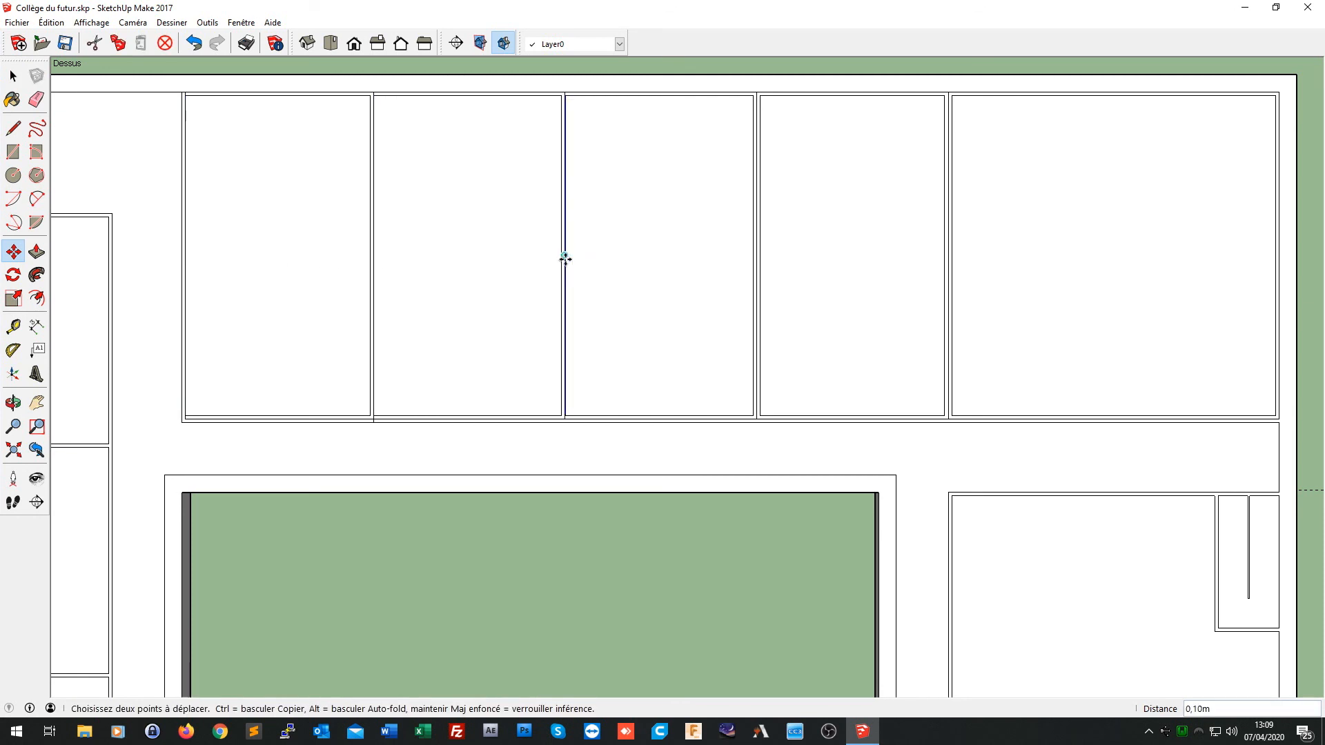
click(760, 258)
click(757, 259)
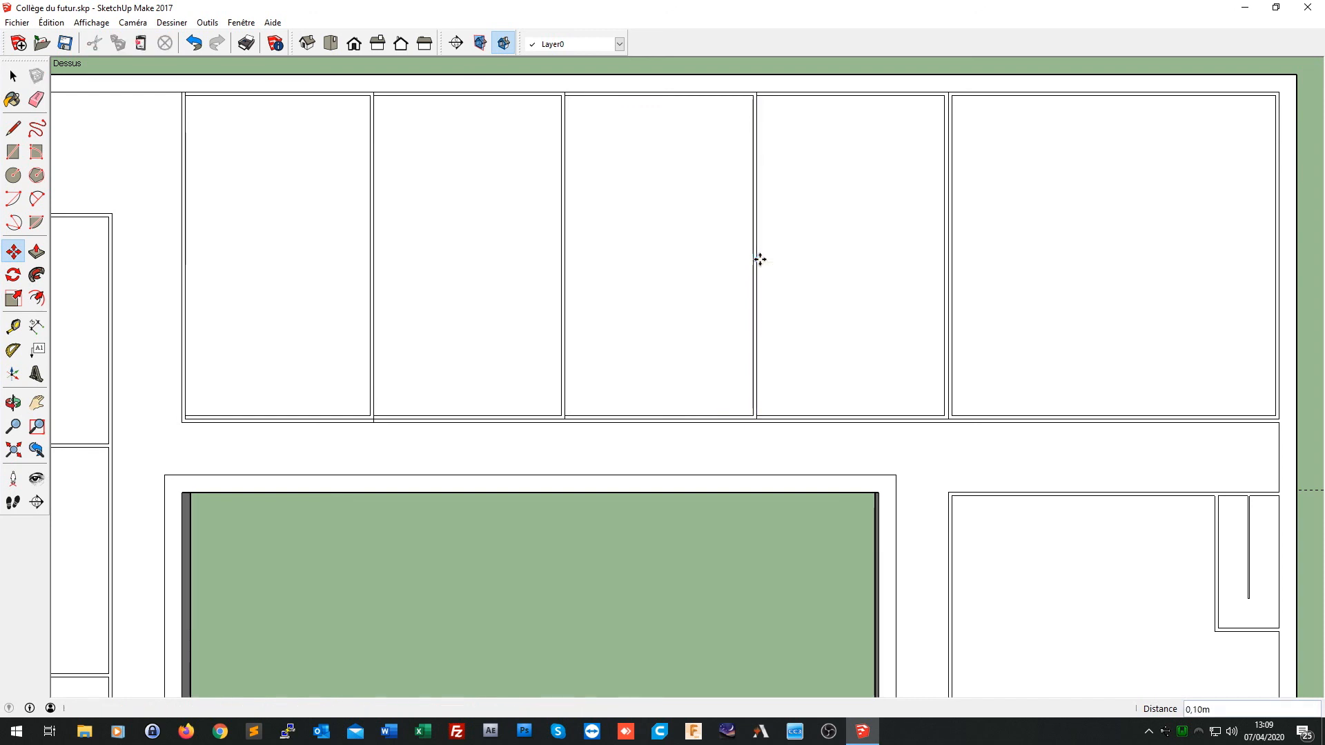
click(952, 260)
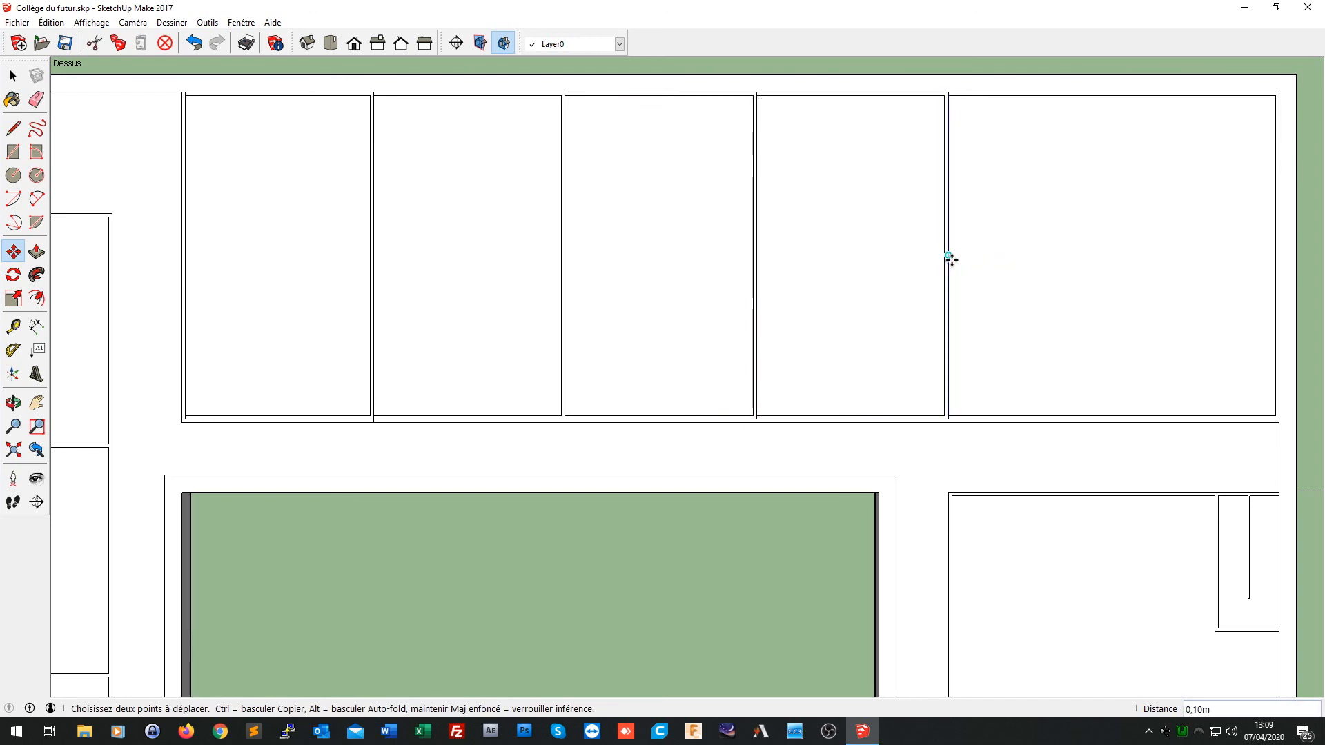
click(950, 260)
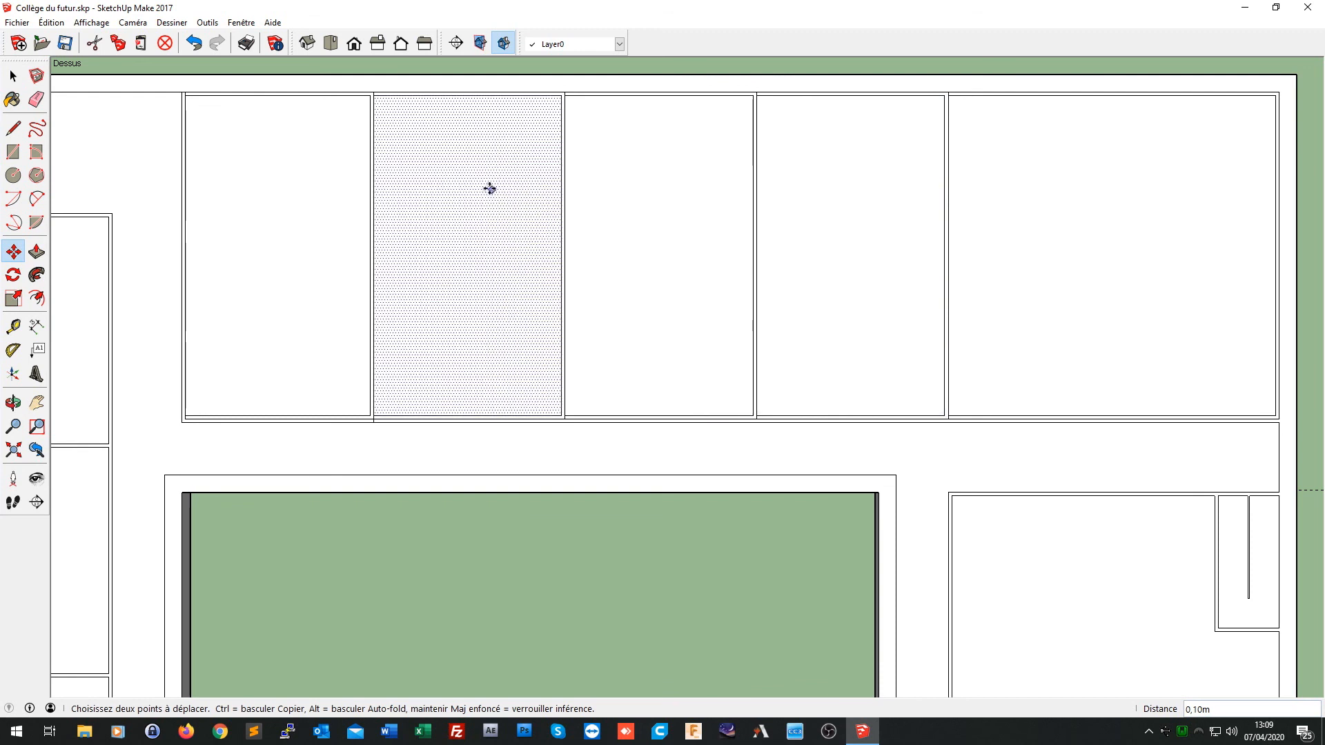
Step: Move the upper inner edges of the upper hall's four narrow rooms 0,10 m outward onto the outer wall line
click(300, 98)
click(301, 94)
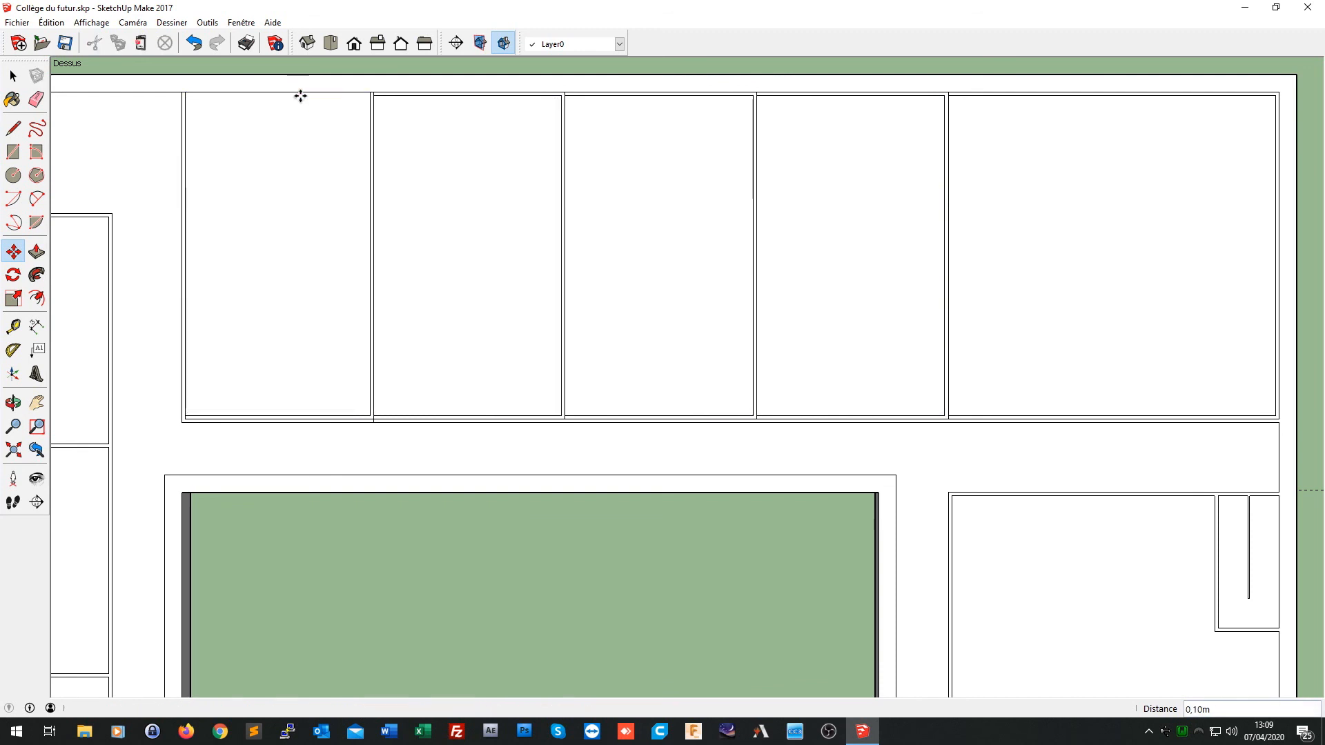
click(409, 95)
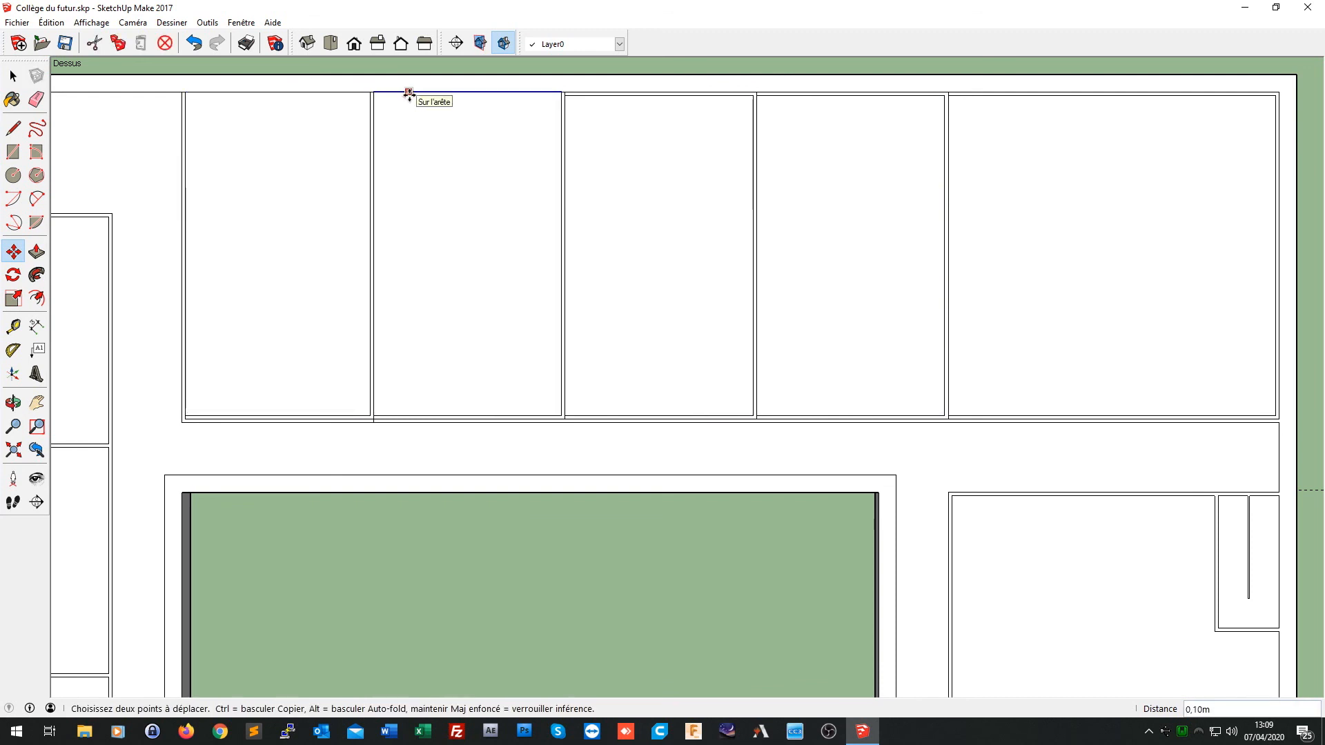
click(409, 92)
click(606, 96)
click(606, 93)
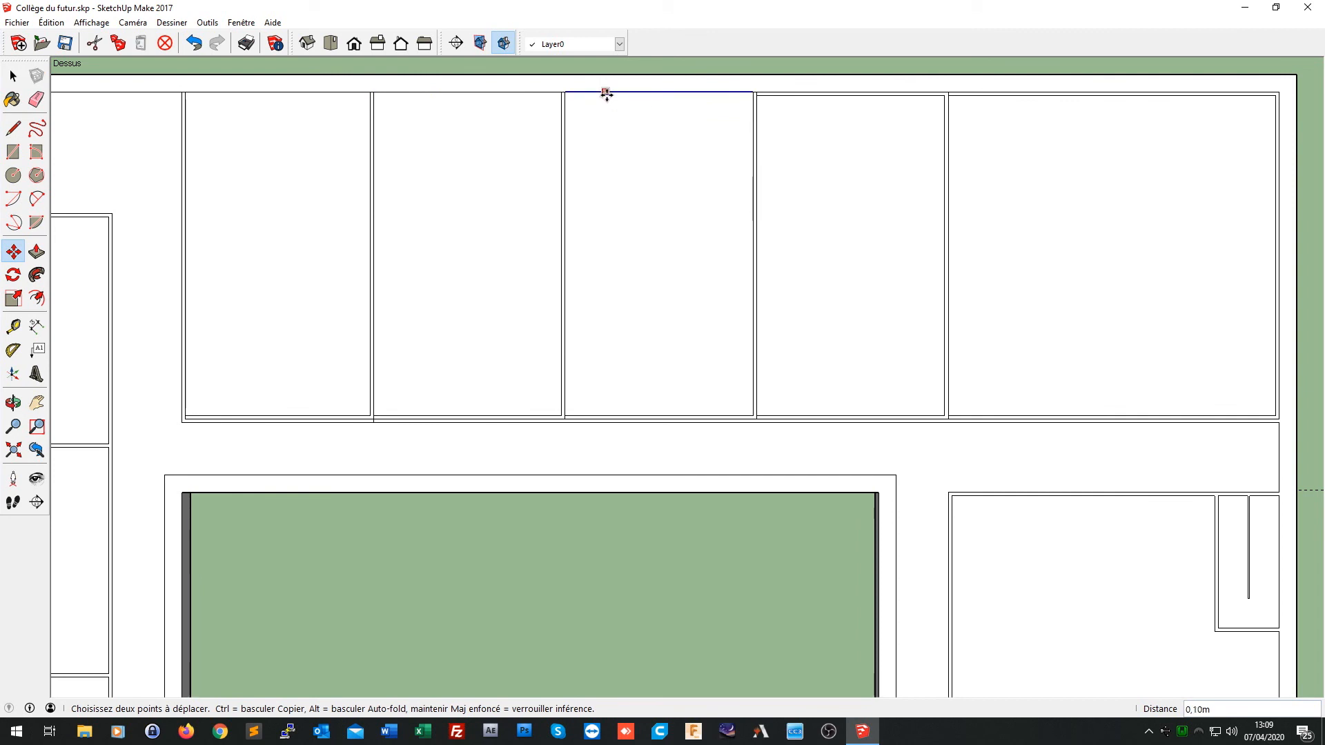
click(786, 98)
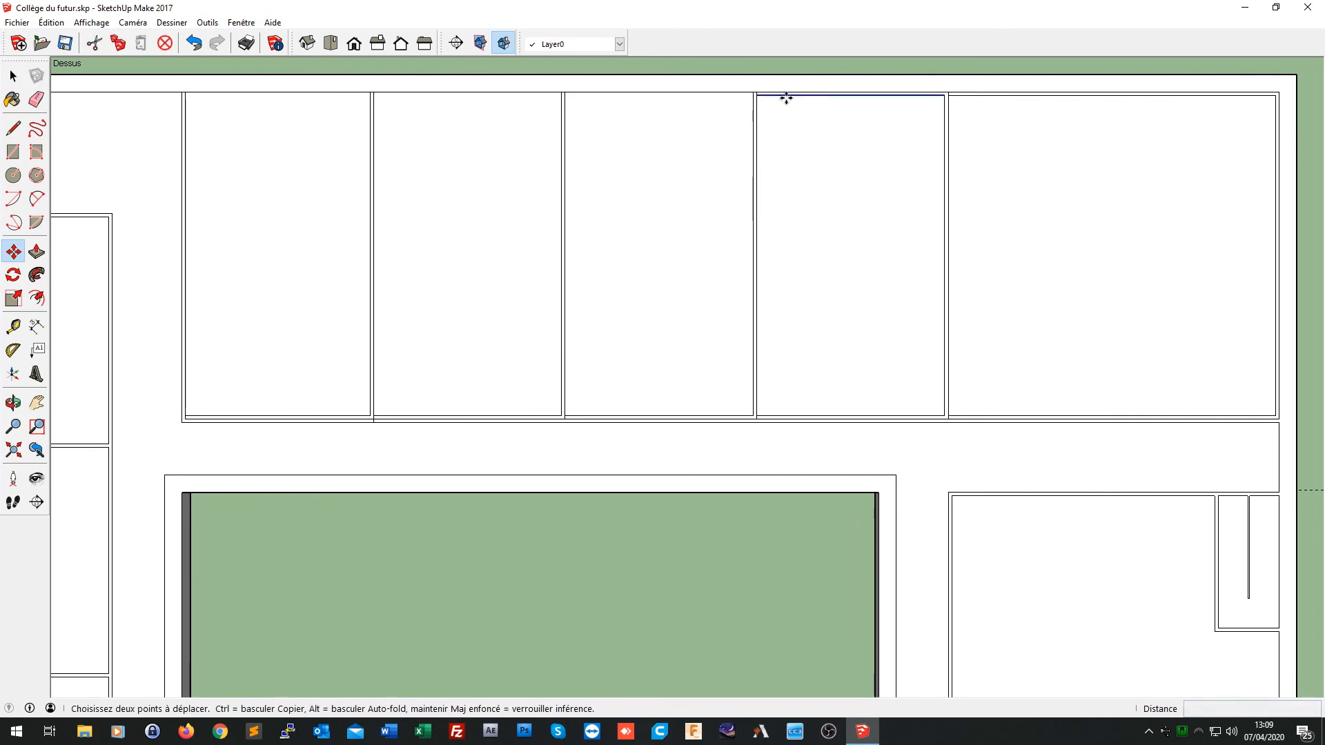
click(785, 93)
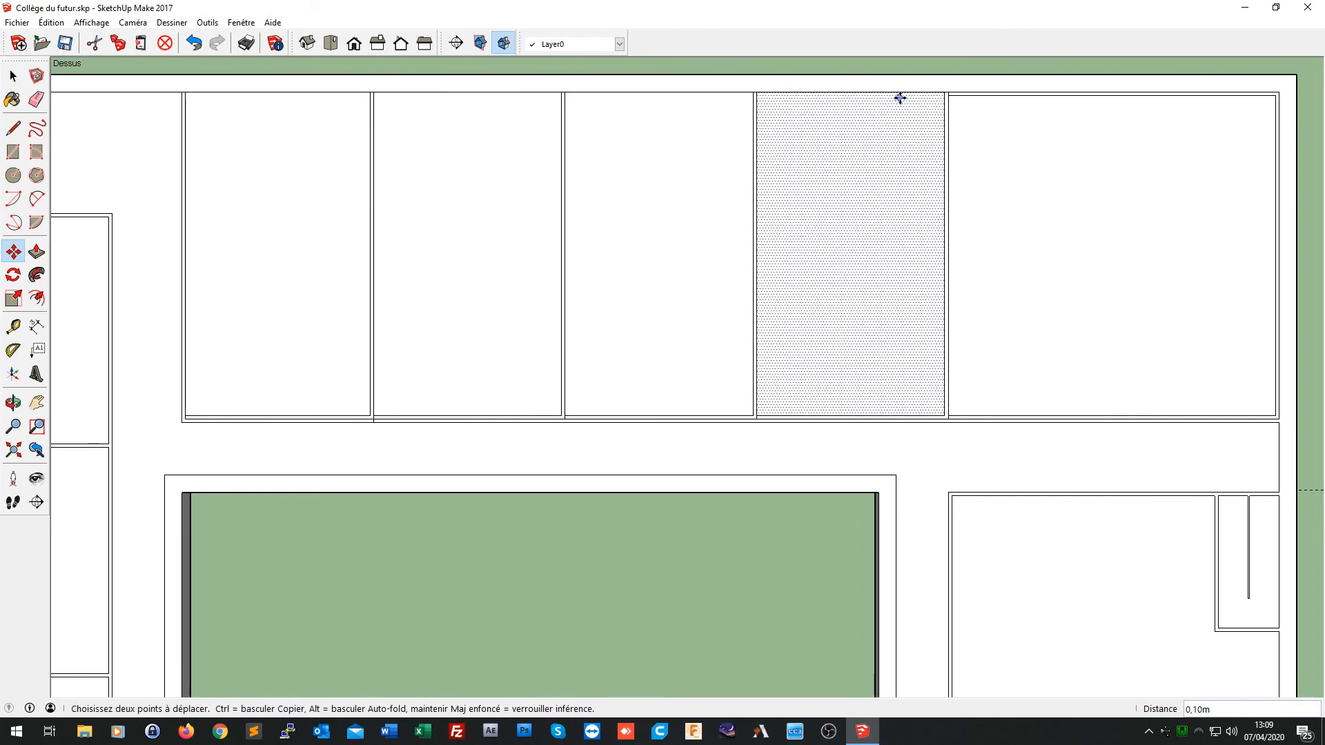
Step: Move the wide end room's upper and right inner edges outward by 0,10 m onto the outer wall line
click(975, 96)
click(978, 92)
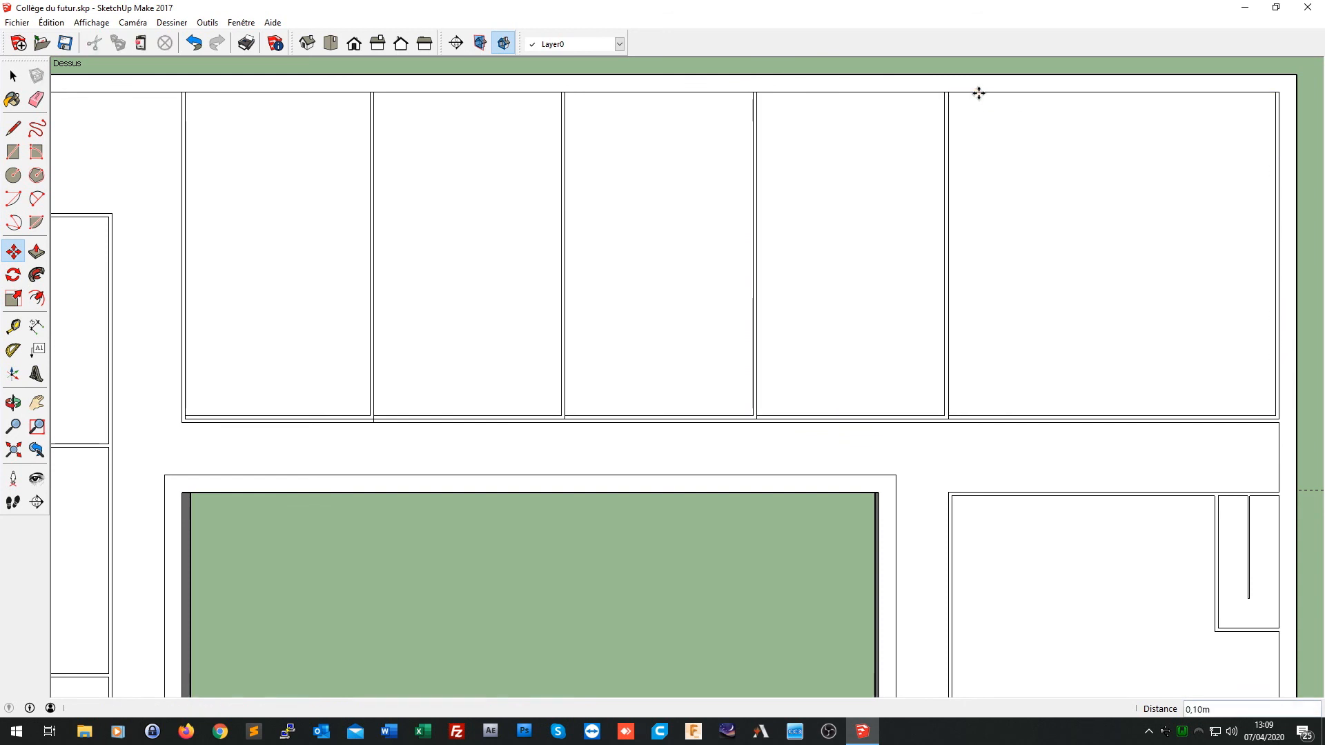
click(1277, 171)
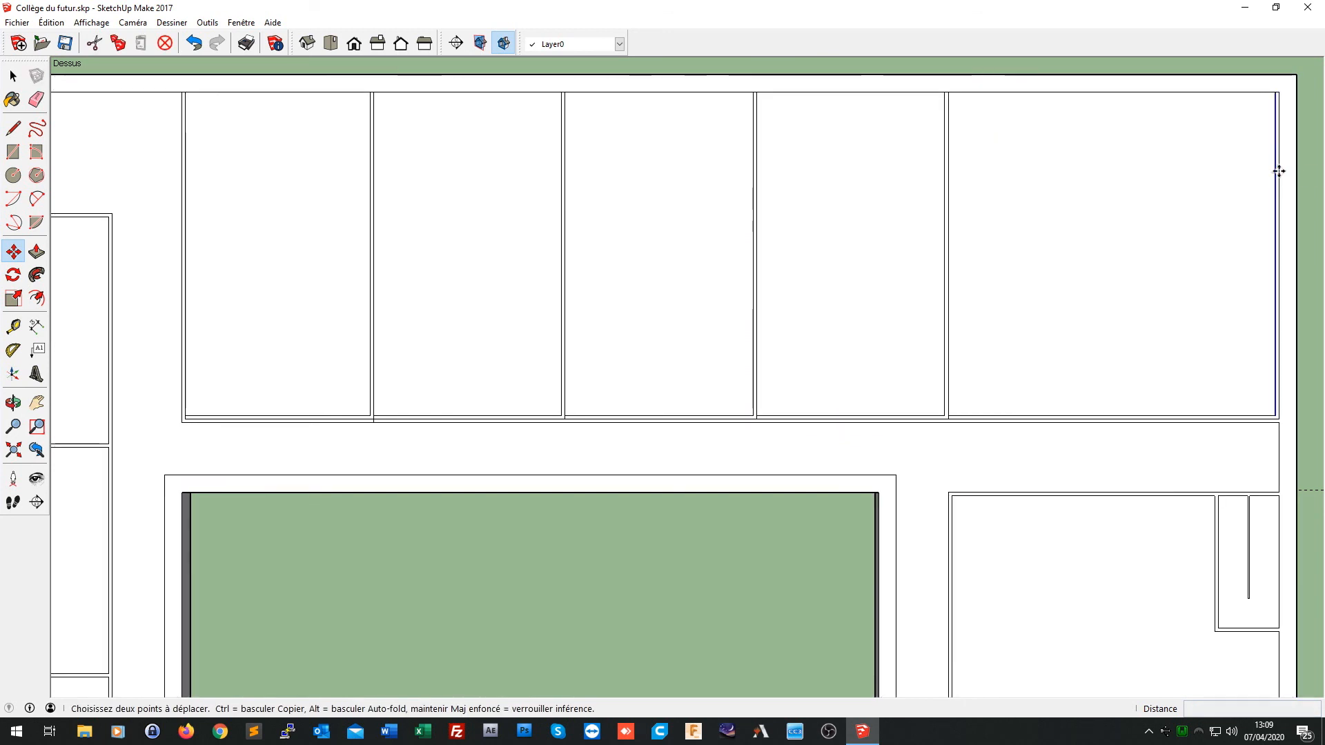
click(1280, 170)
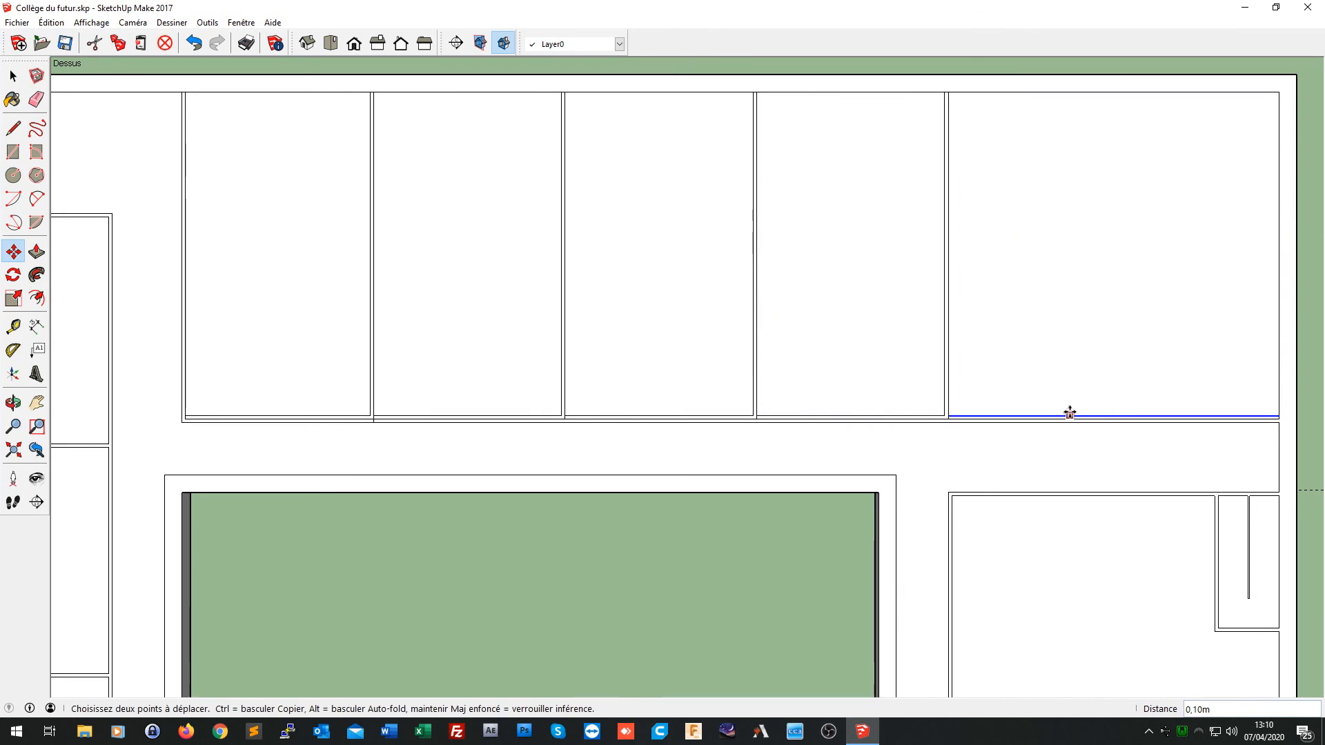
Step: Move the lower inner edges of all five upper hall rooms 0,10 m toward the corridor, starting with the wide end room
click(1069, 414)
click(1071, 415)
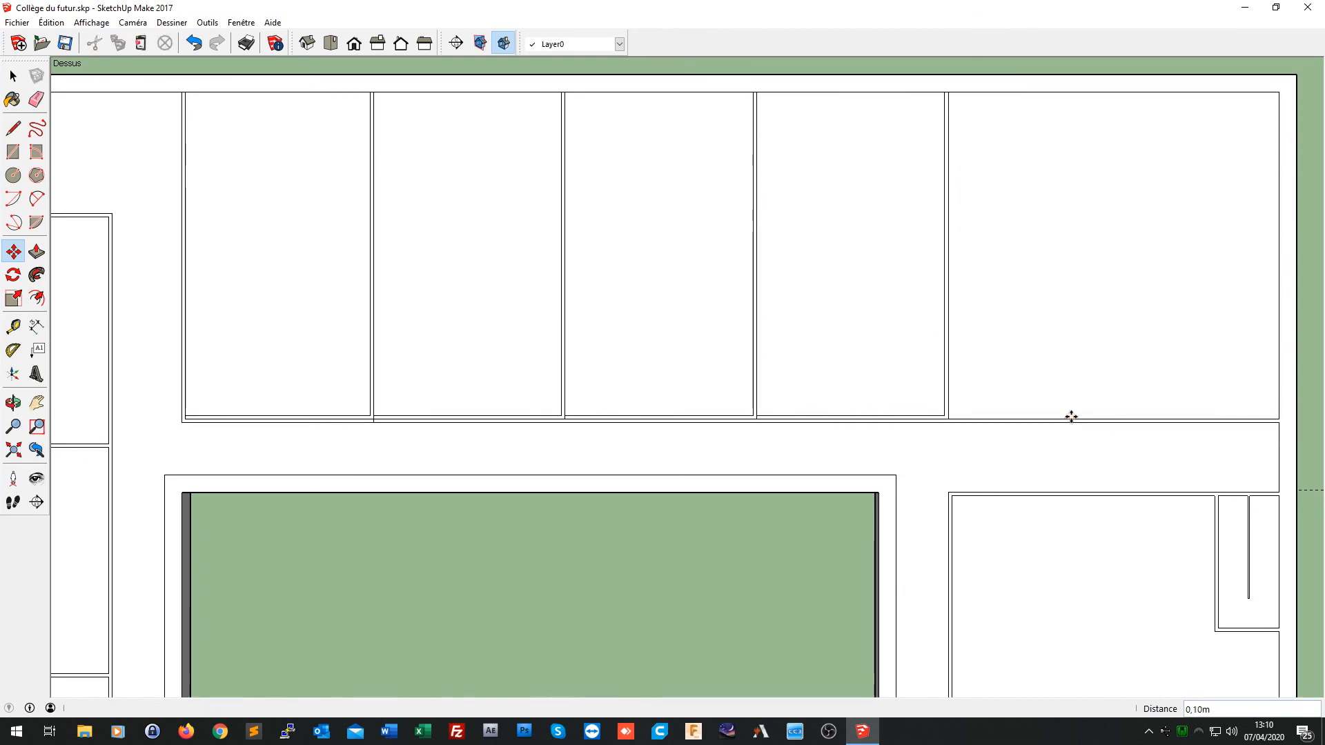
click(910, 416)
click(909, 418)
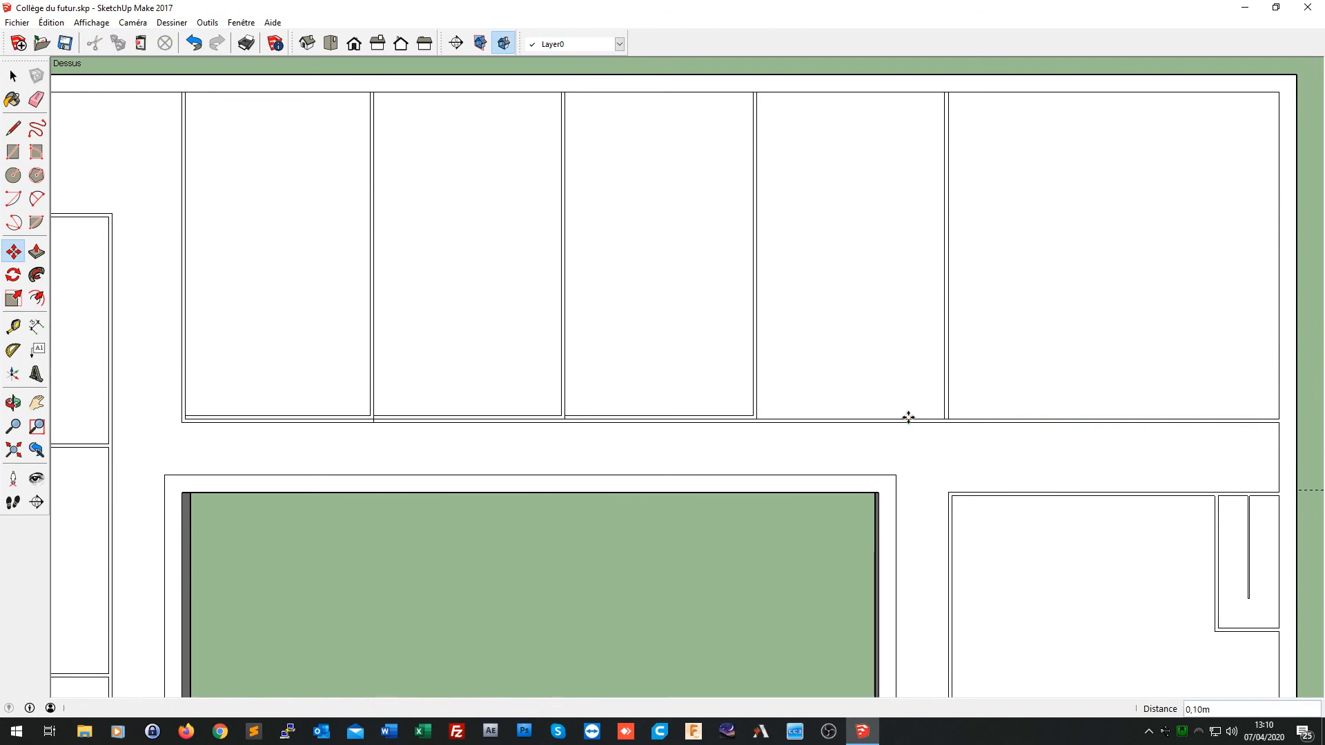
click(714, 415)
click(713, 418)
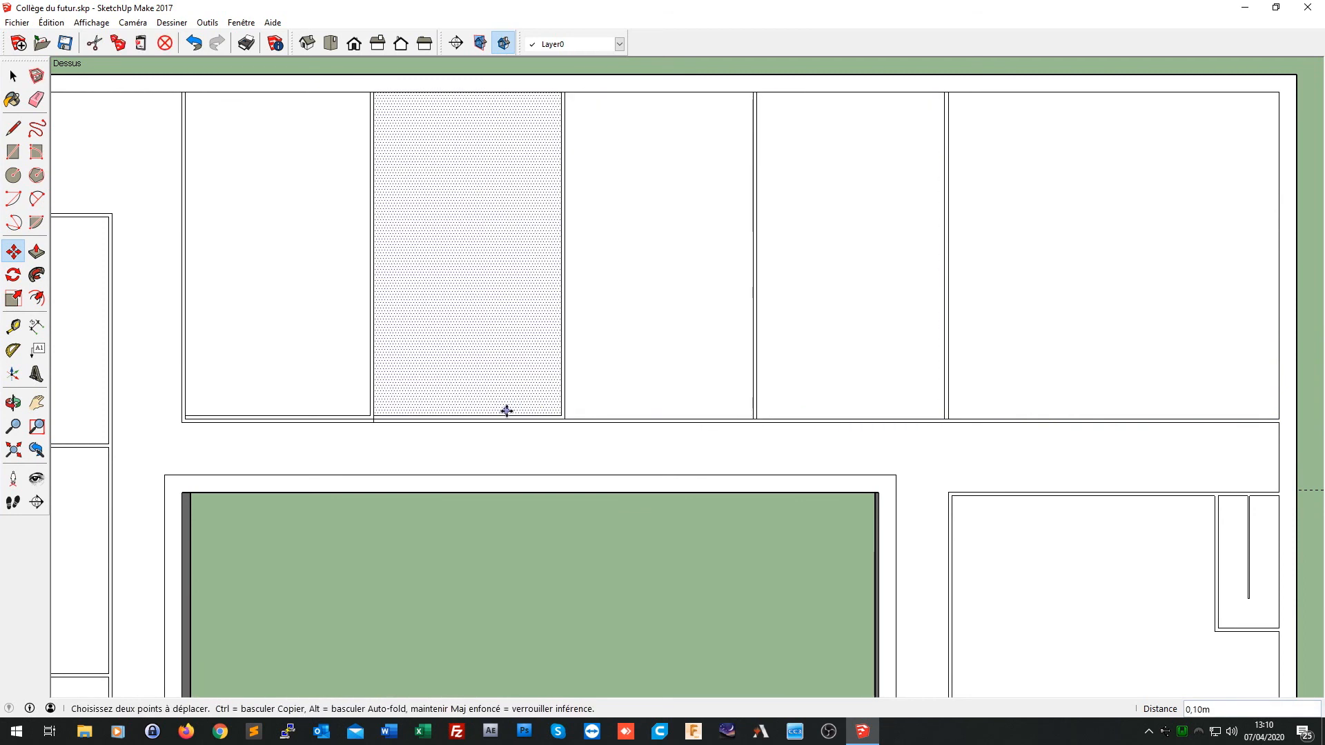
click(503, 416)
click(502, 418)
click(324, 414)
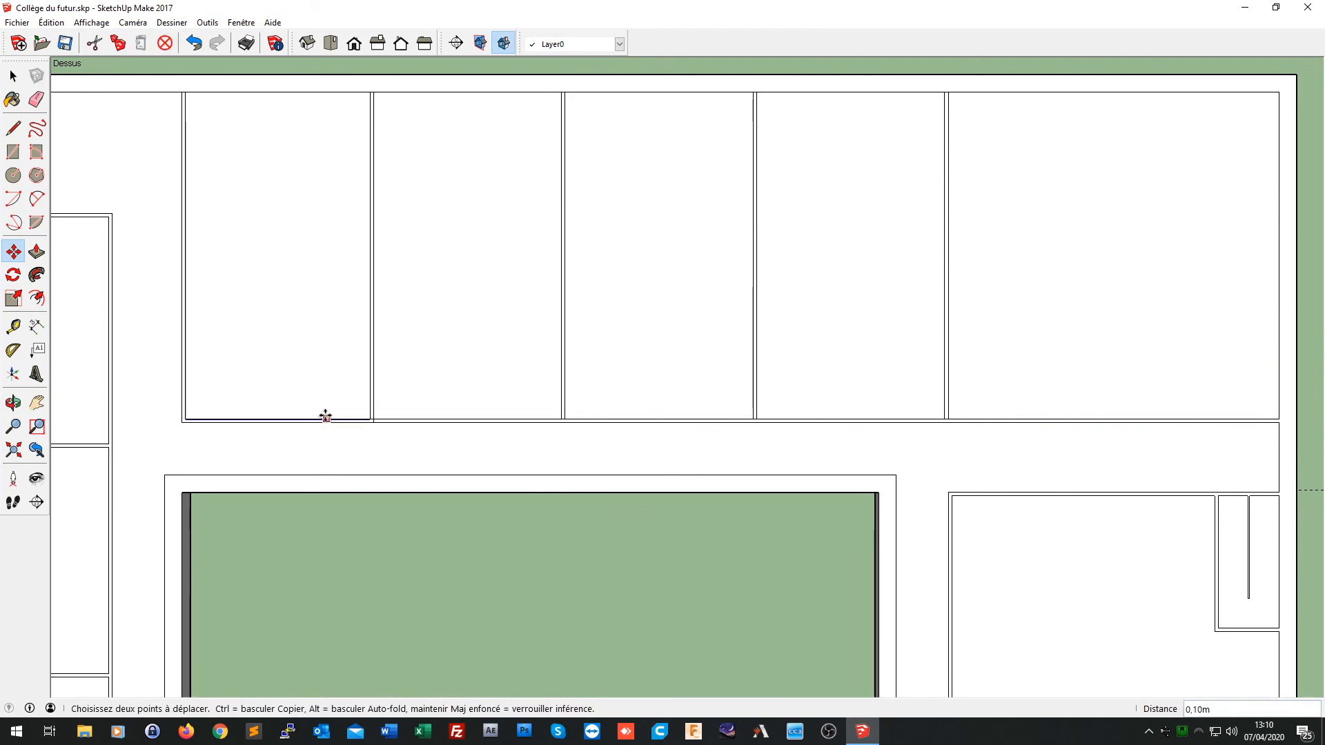
click(325, 419)
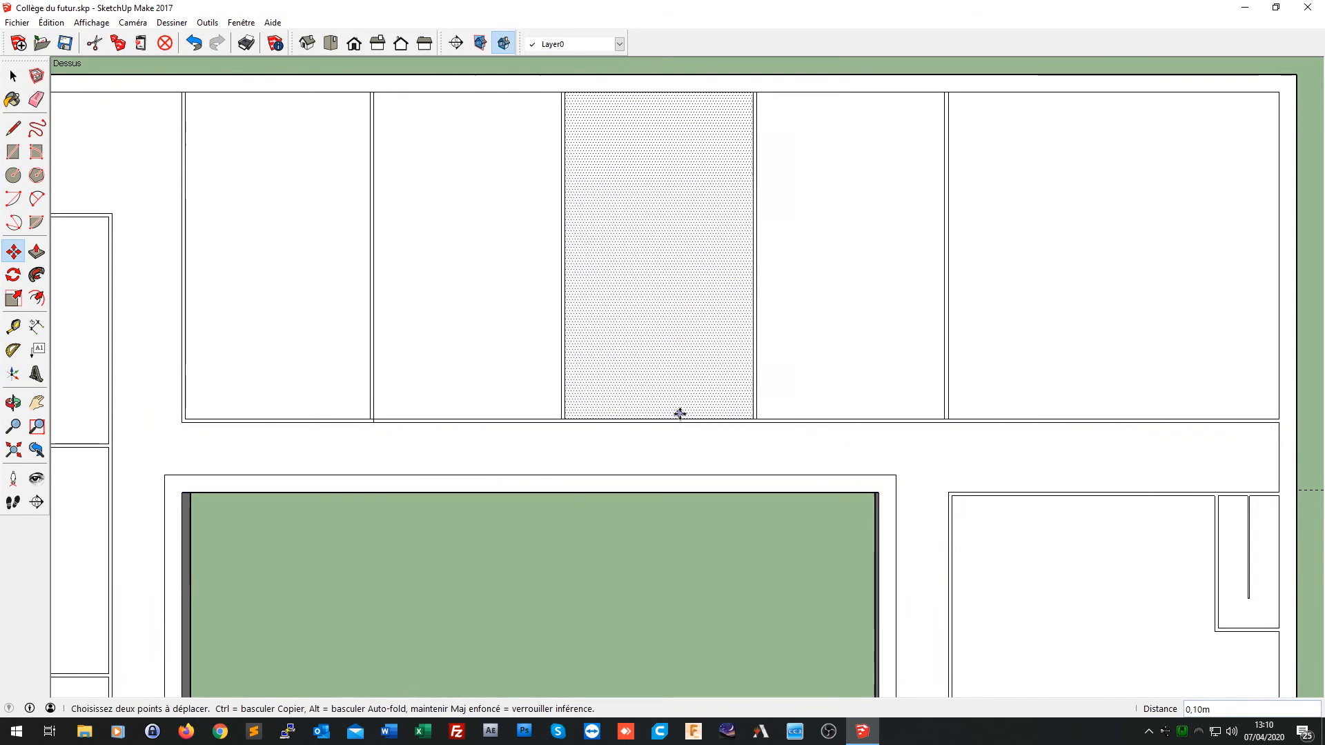
Step: Erase the short wall-line segments closing the upper ends of the upper hall's first two partitions
click(37, 99)
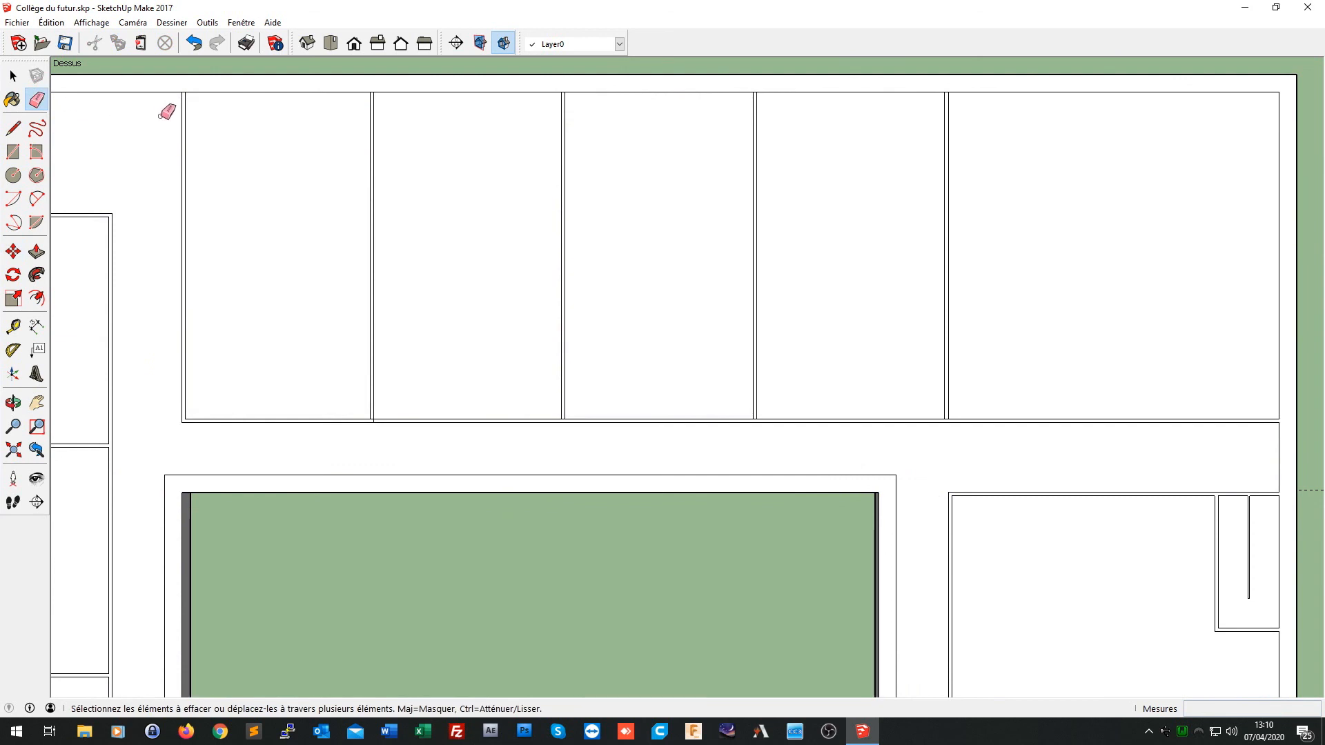
scroll(213, 89, up, 2)
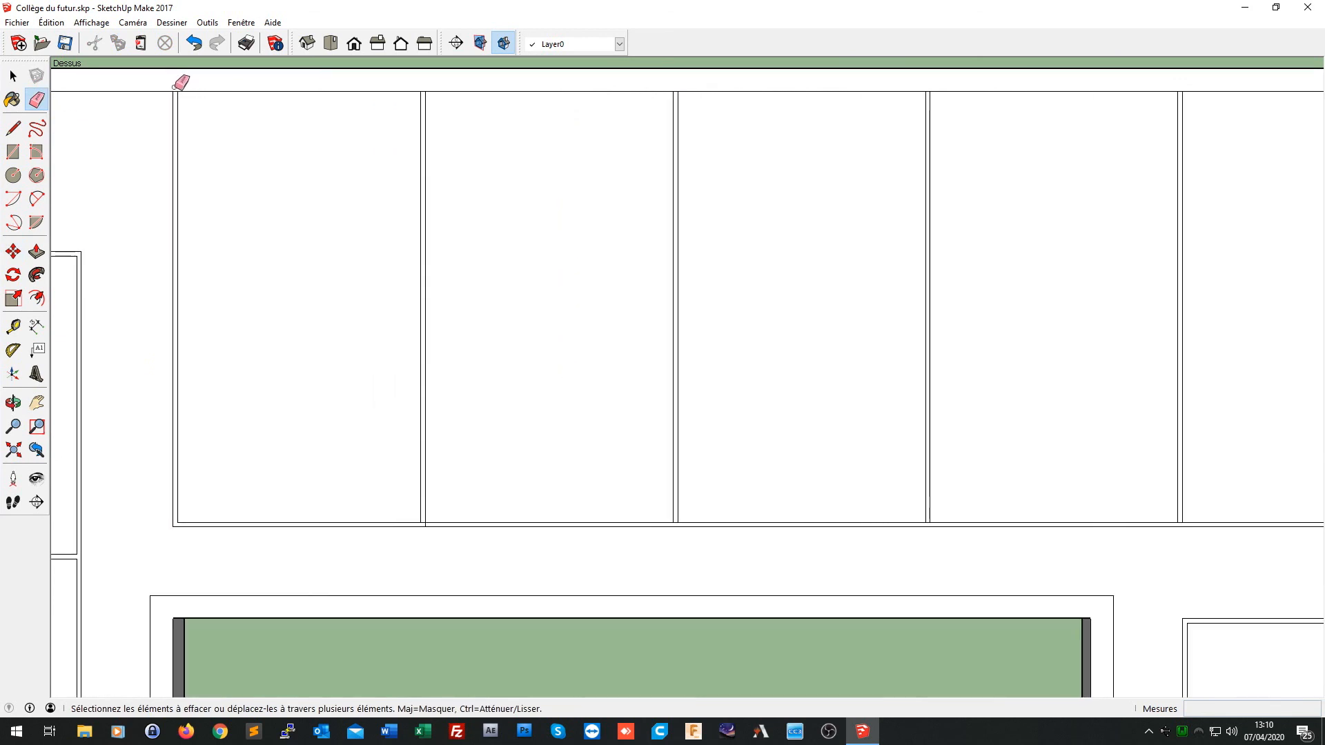
drag(174, 88, 175, 91)
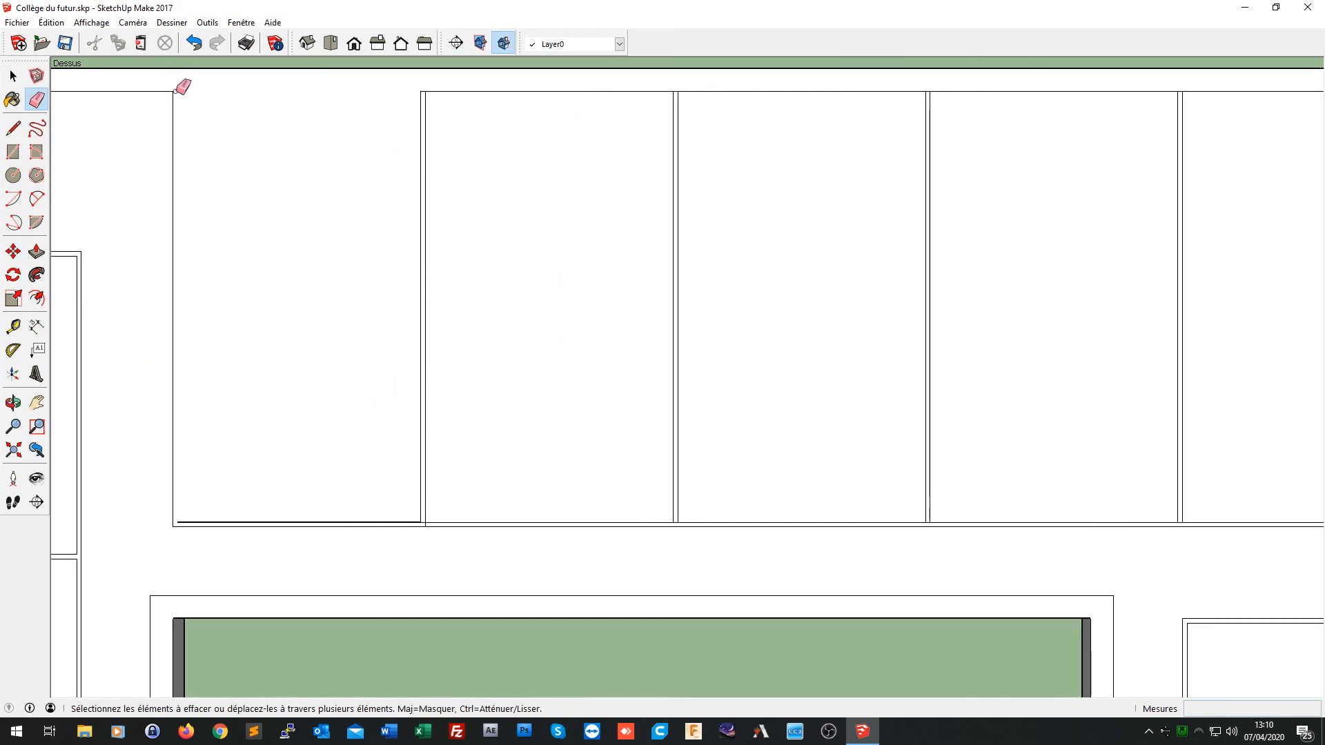
key(ctrl+z)
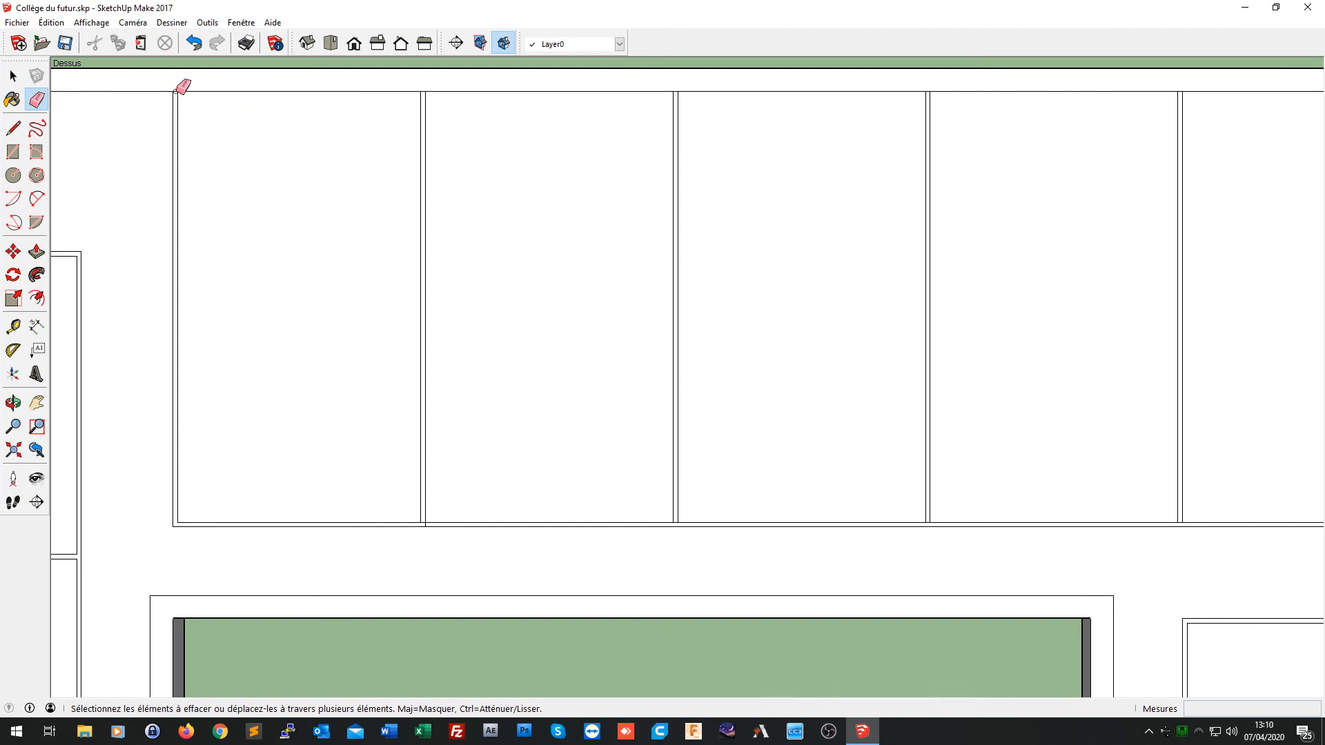
scroll(181, 85, up, 8)
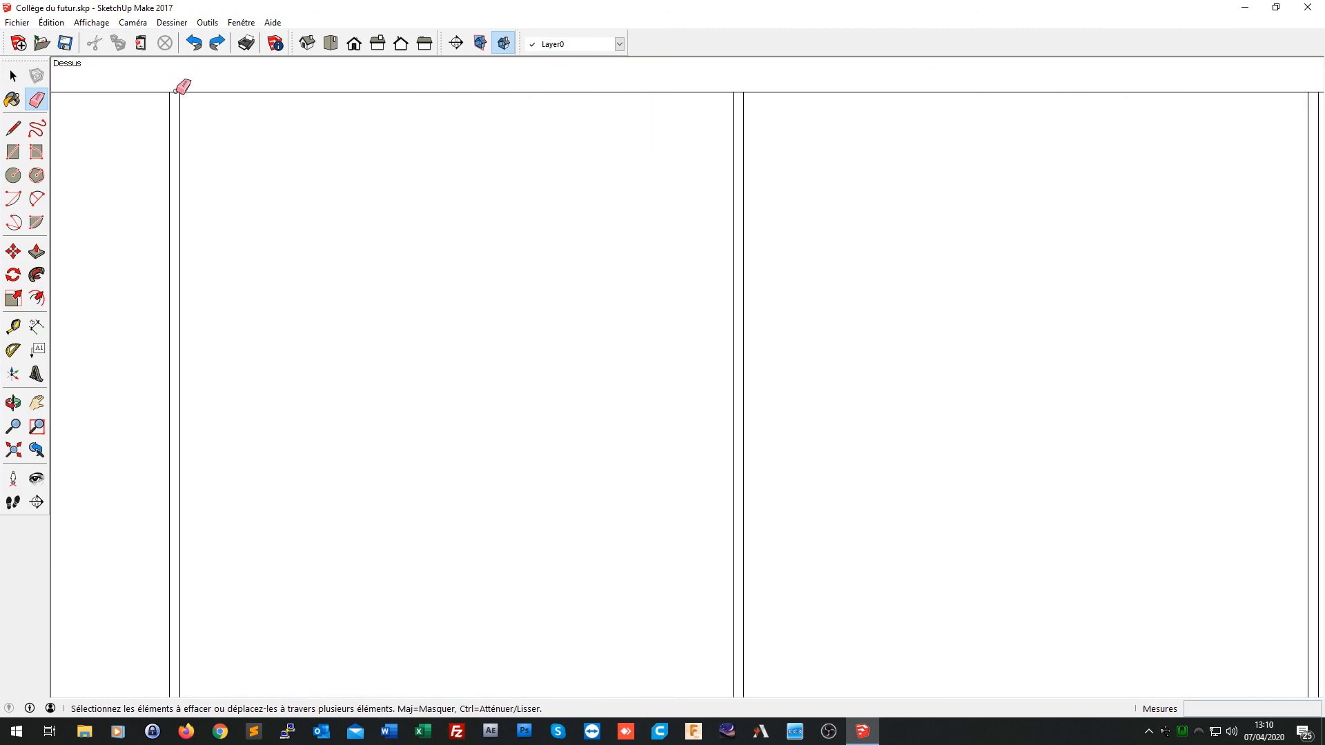
click(173, 92)
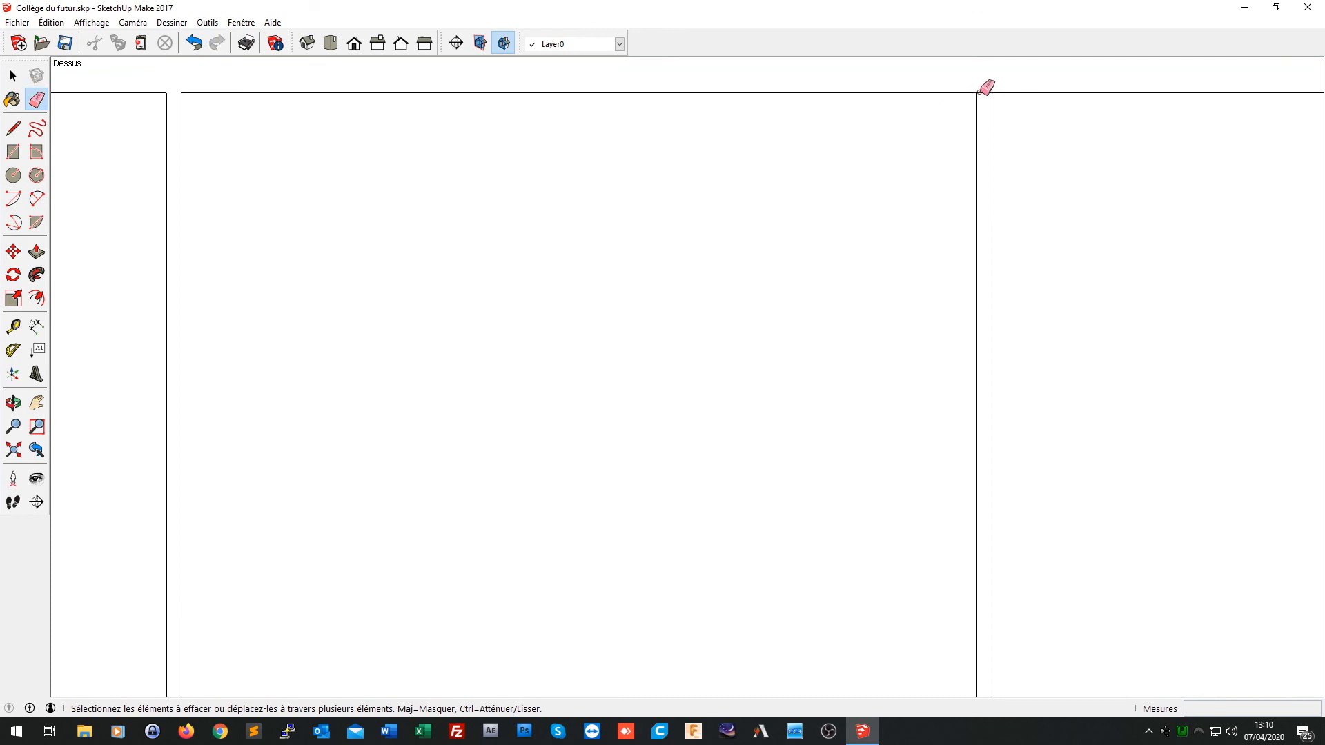
scroll(994, 103, down, 6)
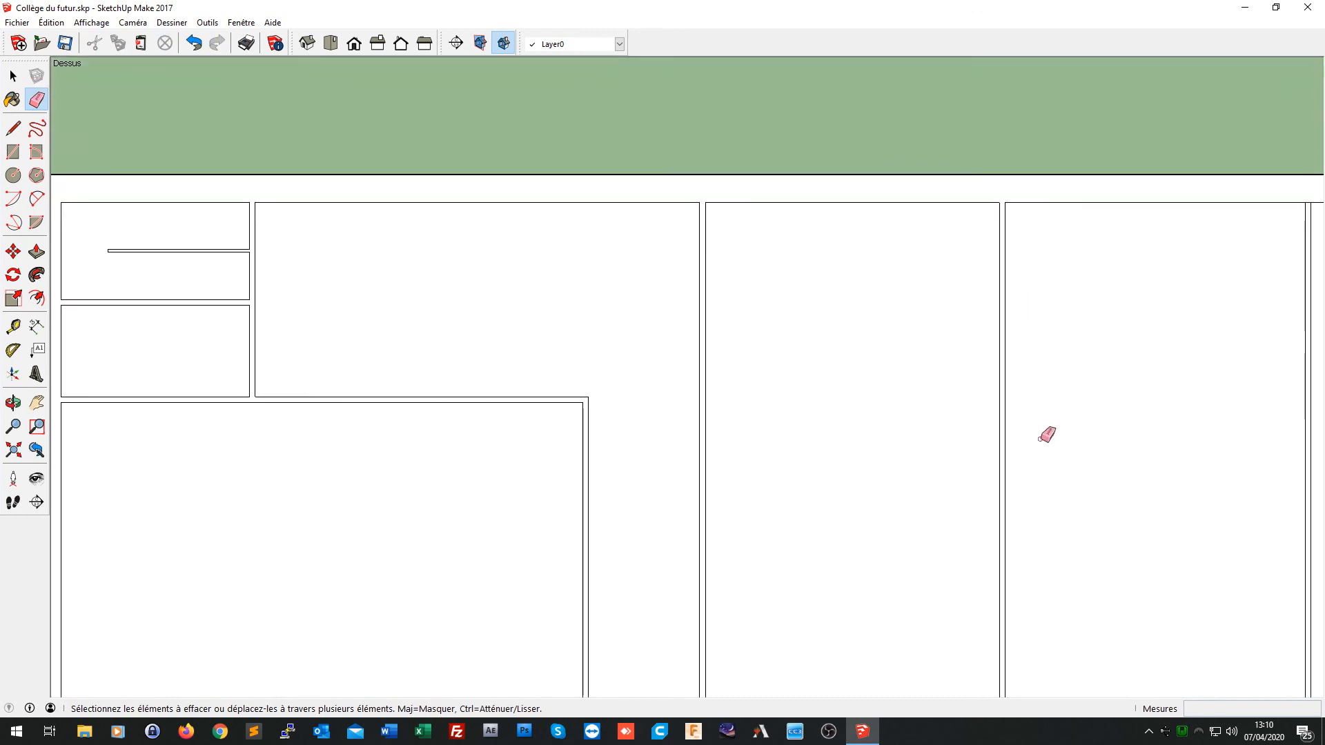
Step: Erase the short wall-line segments at the lower junction of the upper hall's first partition with the corridor wall
scroll(1043, 625, up, 5)
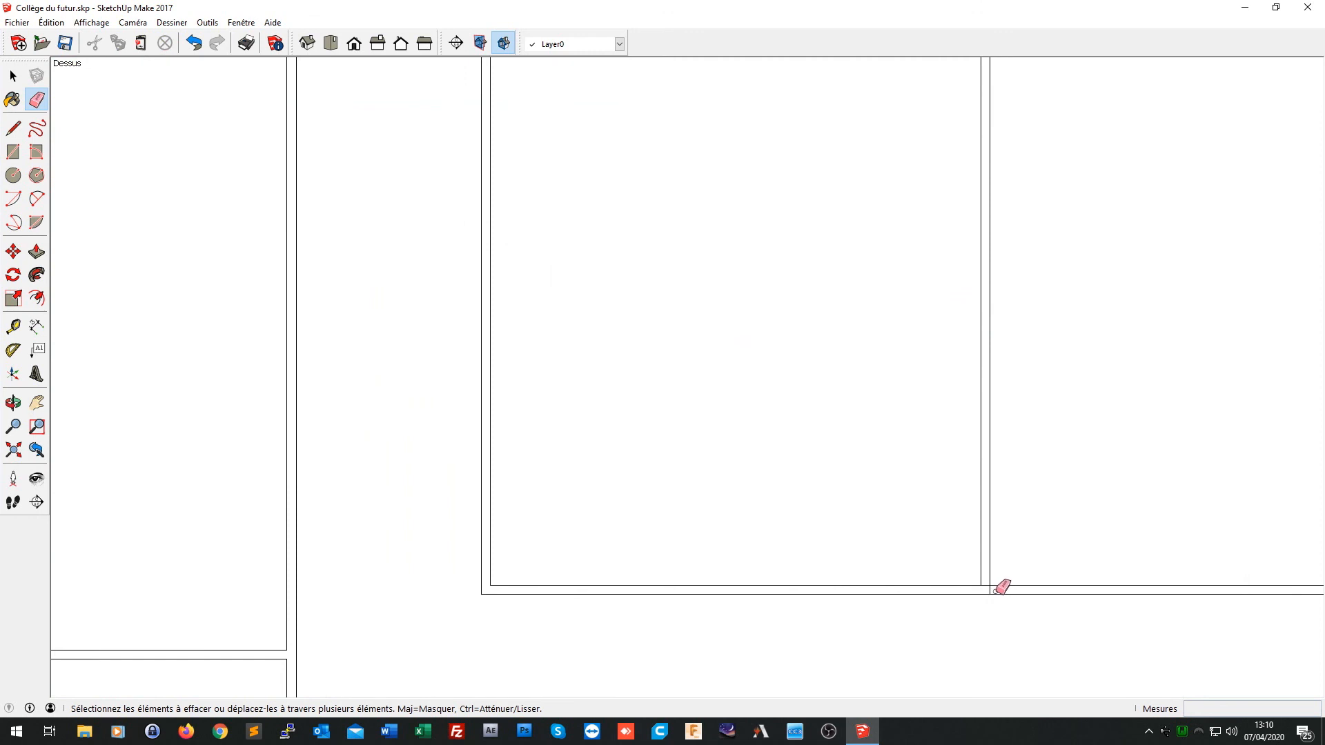
click(989, 590)
drag(987, 587, 985, 586)
scroll(1275, 572, down, 2)
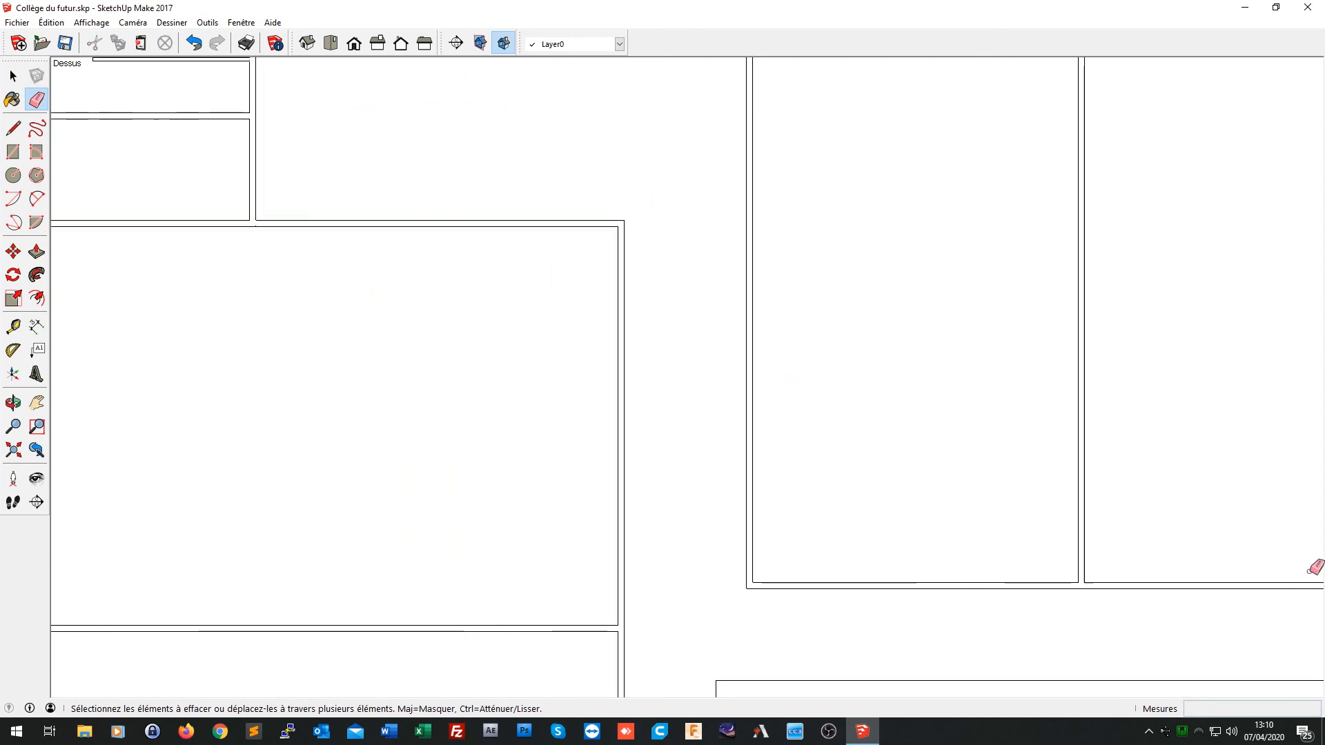
Step: Erase the short wall-line segments closing the lower ends of the upper hall's remaining partitions
shift+middle_drag(1260, 519, 725, 468)
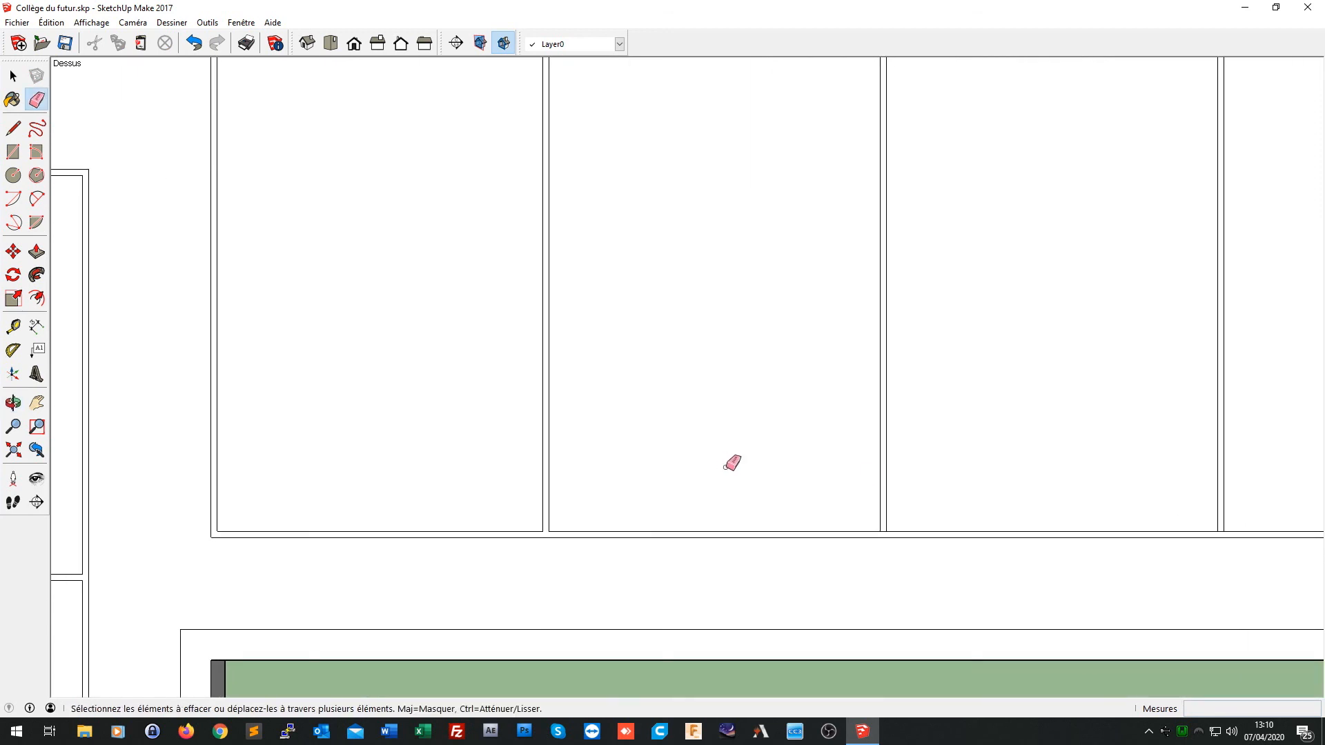
shift+middle_drag(910, 493, 677, 499)
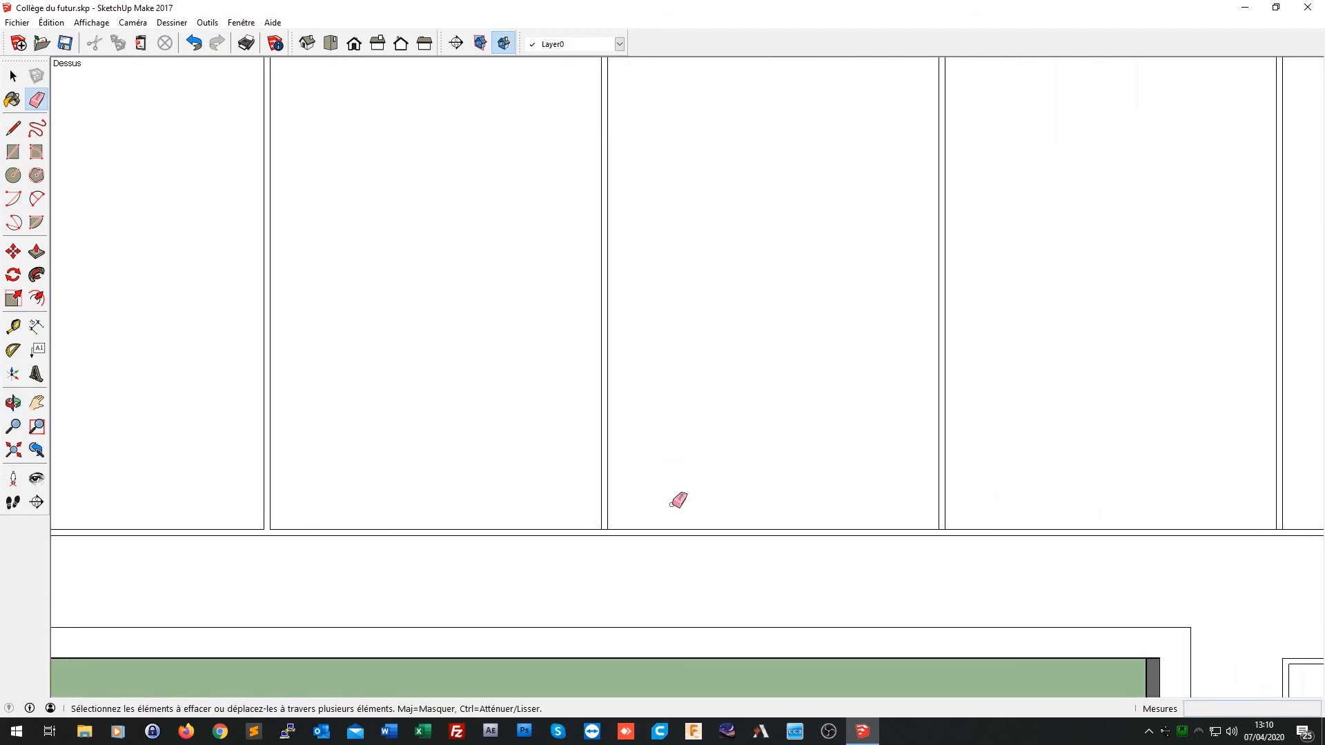
scroll(658, 497, up, 2)
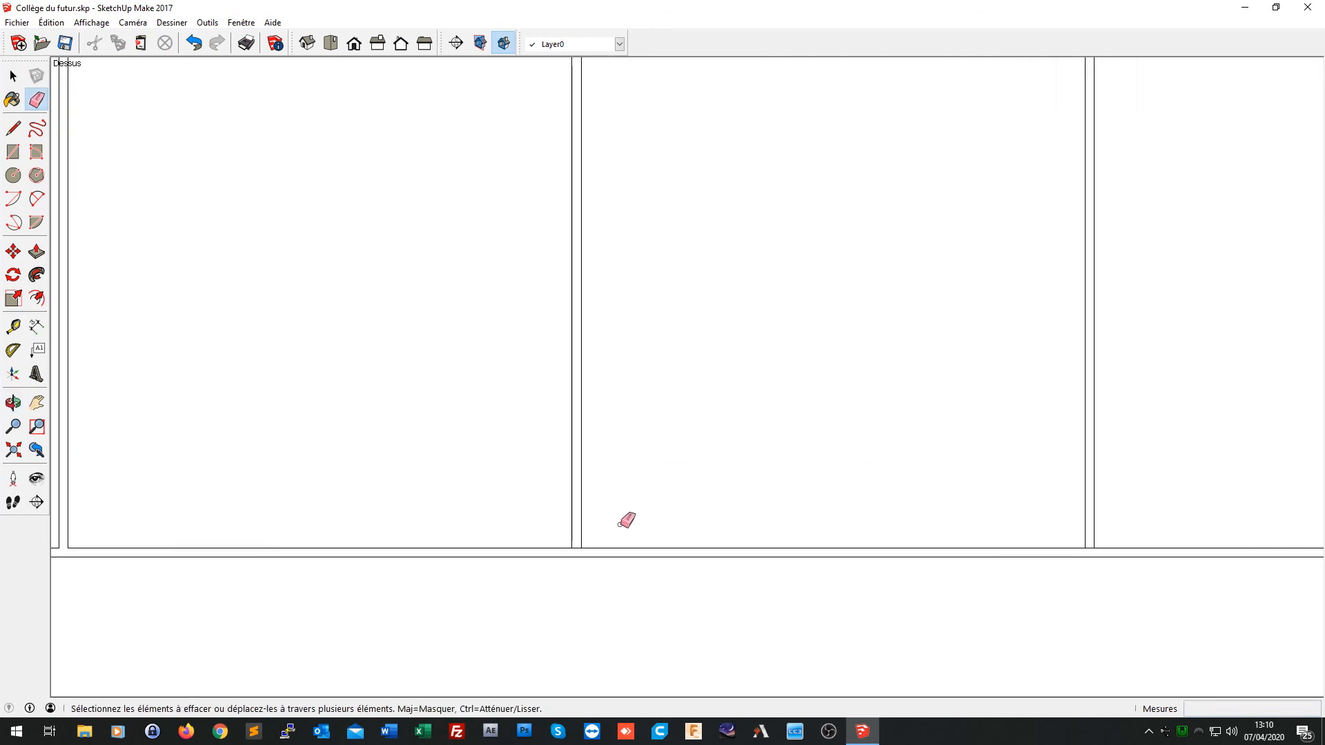
click(577, 548)
Step: Erase the short wall-line segments closing the upper ends of the upper hall's last two partitions
scroll(1046, 441, down, 4)
scroll(831, 67, up, 4)
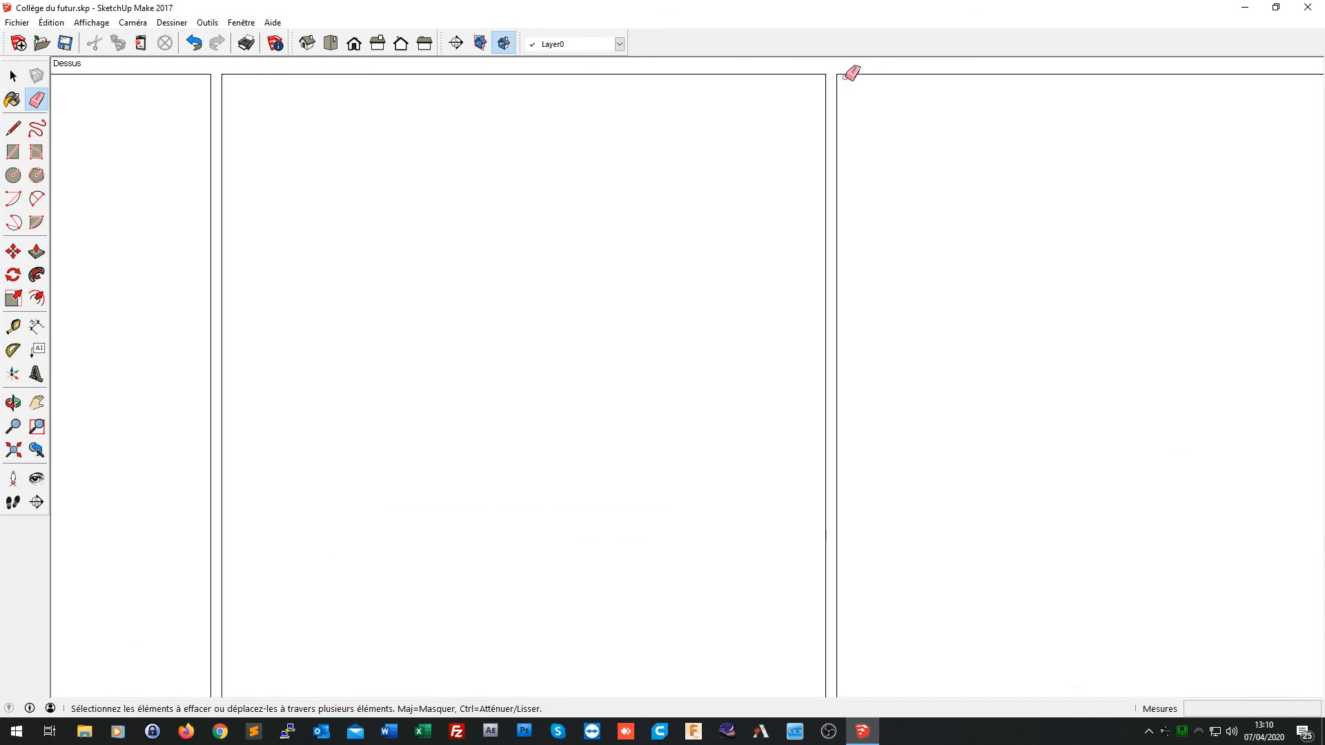
mouse_move(1221, 158)
shift+middle_down()
mouse_move(979, 176)
mouse_move(606, 173)
mouse_move(970, 186)
mouse_move(825, 175)
shift+middle_up()
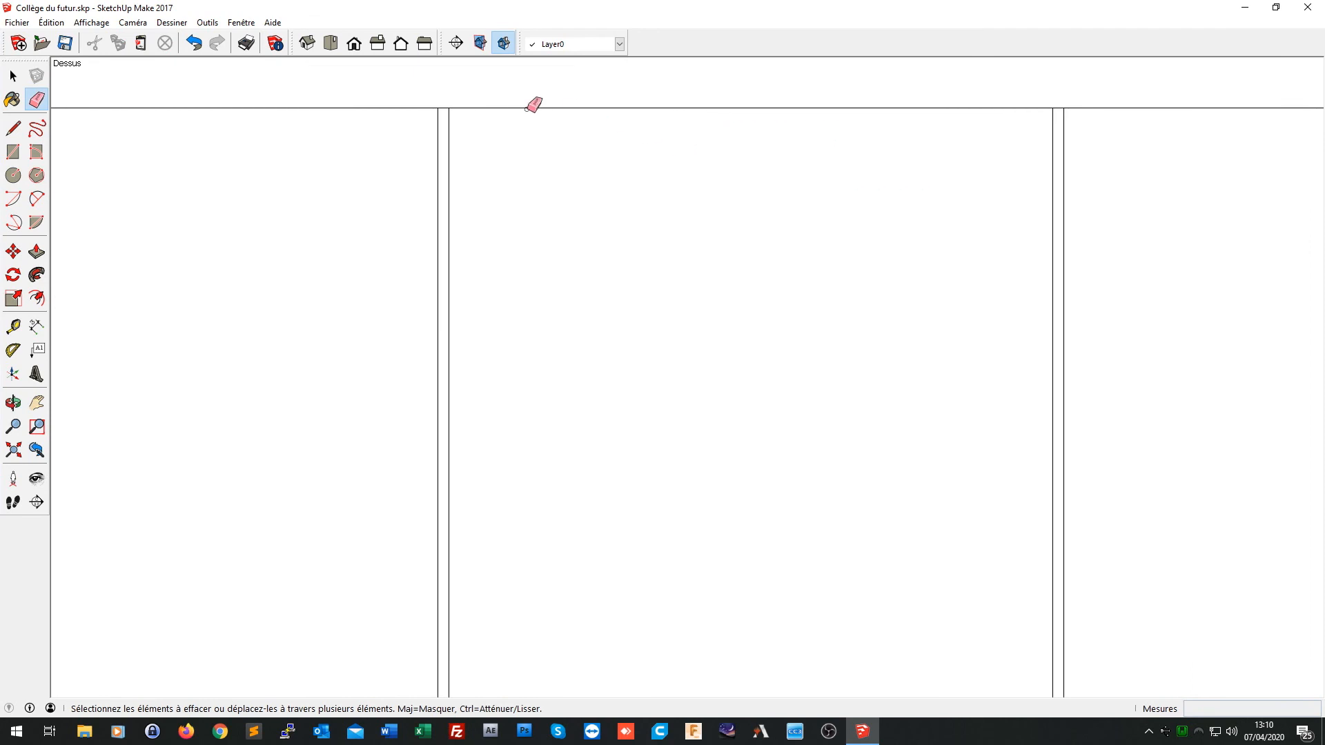
click(442, 108)
click(1058, 108)
Step: Inspect the upper hall's lower partition junctions and the wide end room's corners for leftover wall segments
shift+middle_drag(1120, 603, 1065, 173)
shift+middle_drag(1064, 504, 1083, 207)
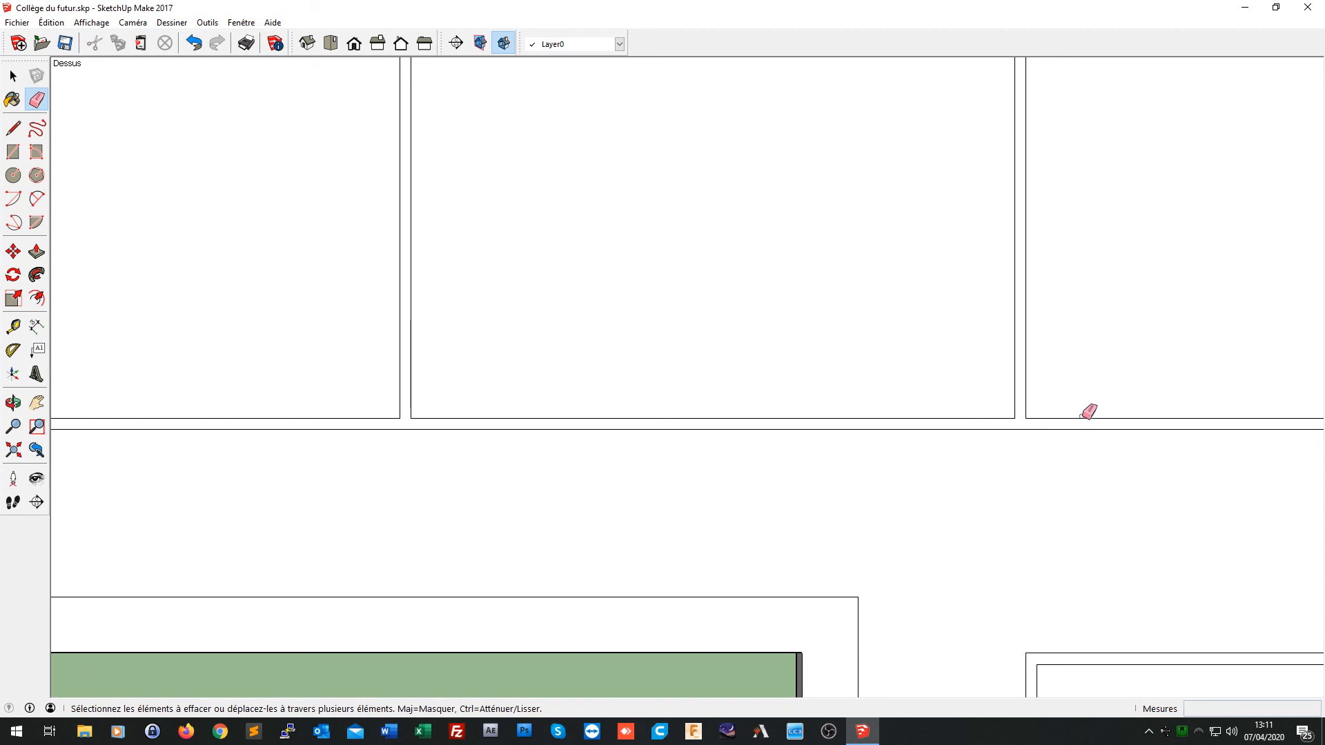
shift+middle_drag(1224, 355, 748, 364)
shift+middle_drag(1254, 309, 823, 376)
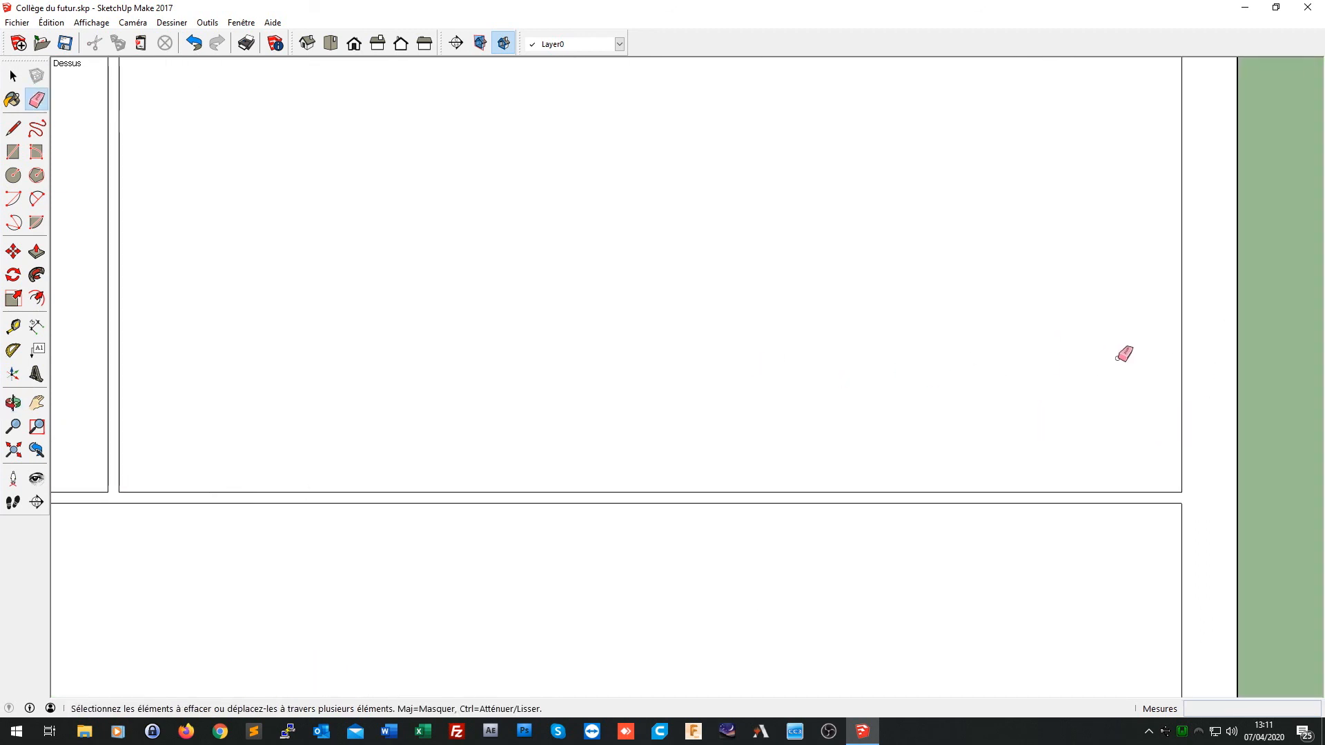
shift+middle_drag(1123, 354, 904, 520)
shift+middle_drag(955, 234, 897, 558)
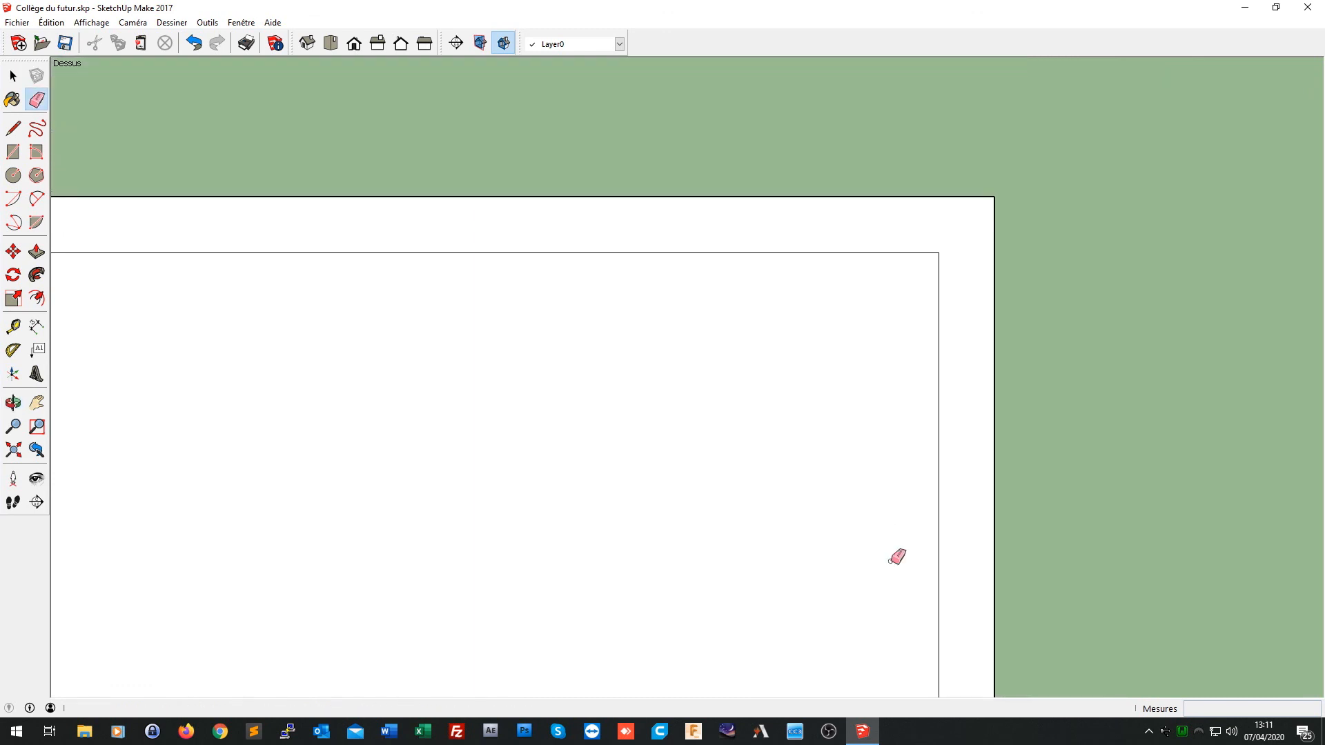
scroll(937, 424, down, 6)
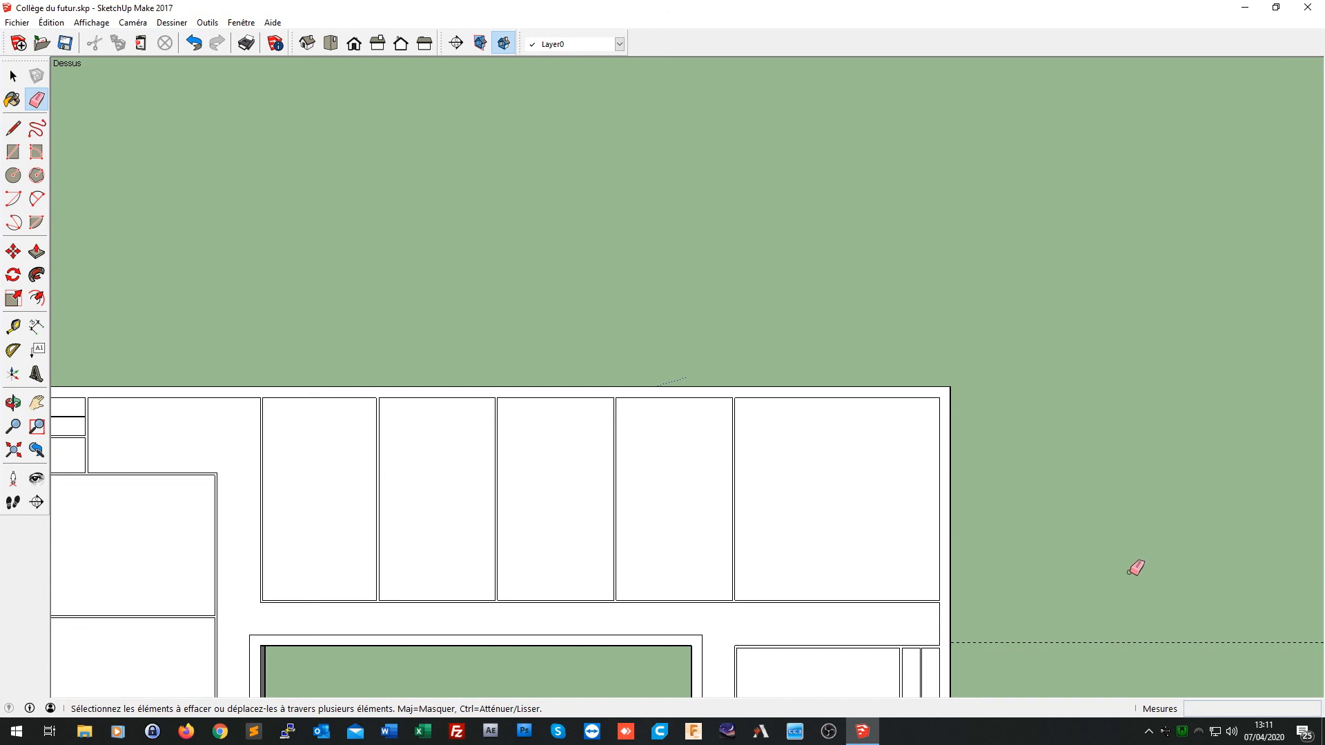
Step: Move the side inner edges of the right wing's small middle room 0,10 m outward onto the adjacent wall lines
shift+middle_drag(1135, 568, 1041, 89)
mouse_move(1073, 612)
shift+middle_down()
mouse_move(1036, 607)
mouse_move(1046, 338)
shift+middle_up()
scroll(716, 436, up, 4)
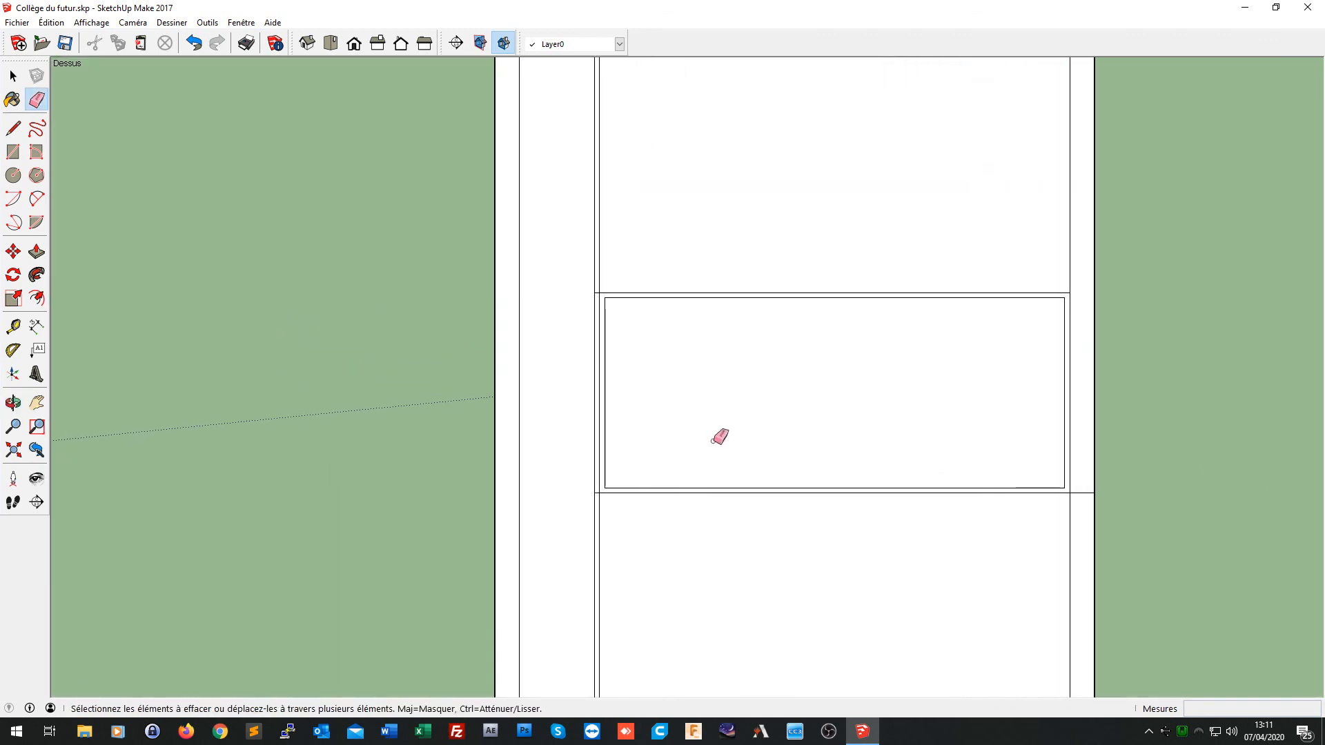
click(13, 252)
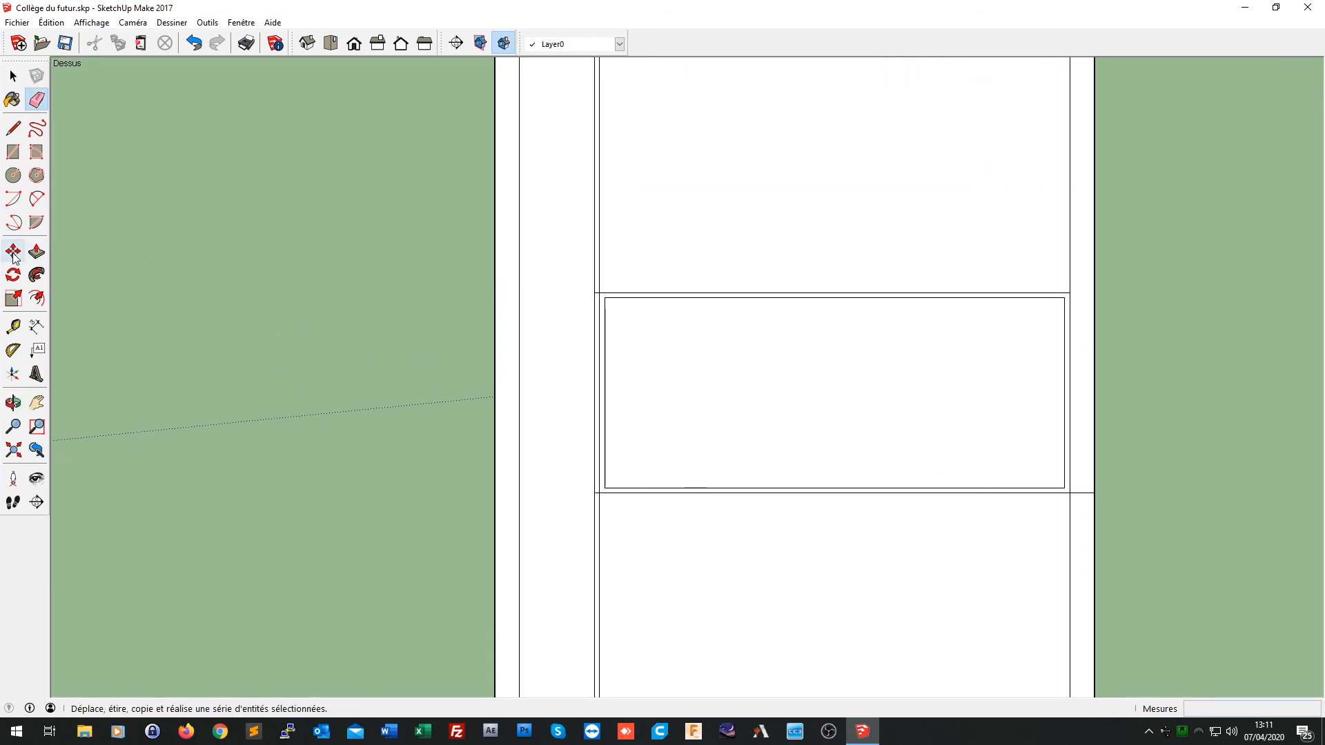
click(606, 377)
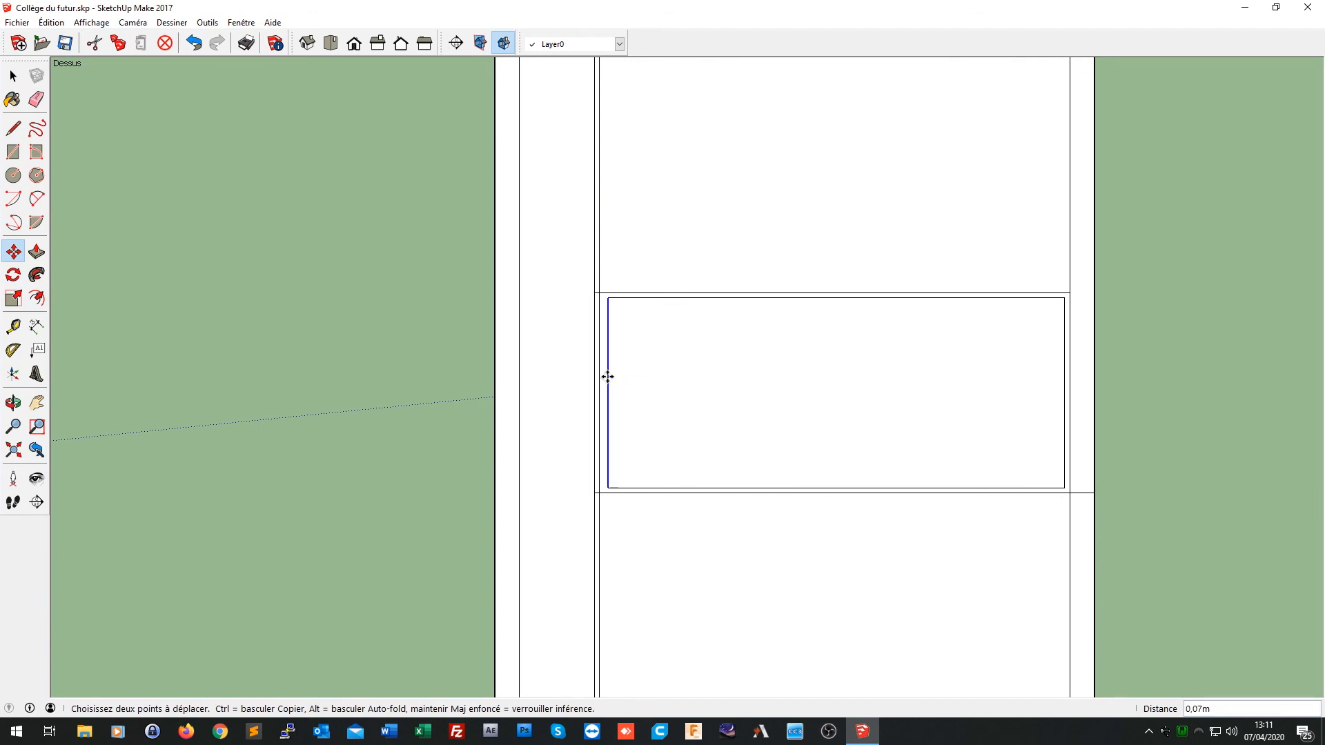
click(599, 376)
click(1064, 384)
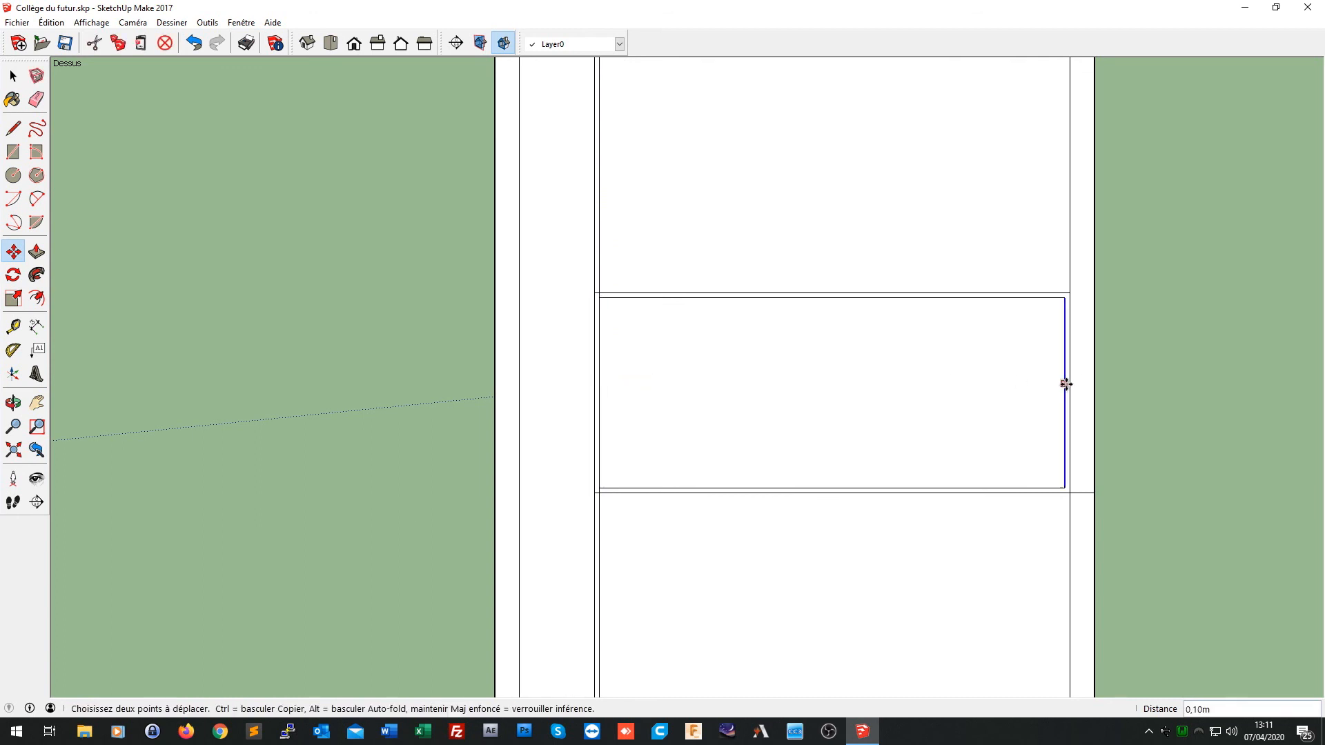
click(1068, 384)
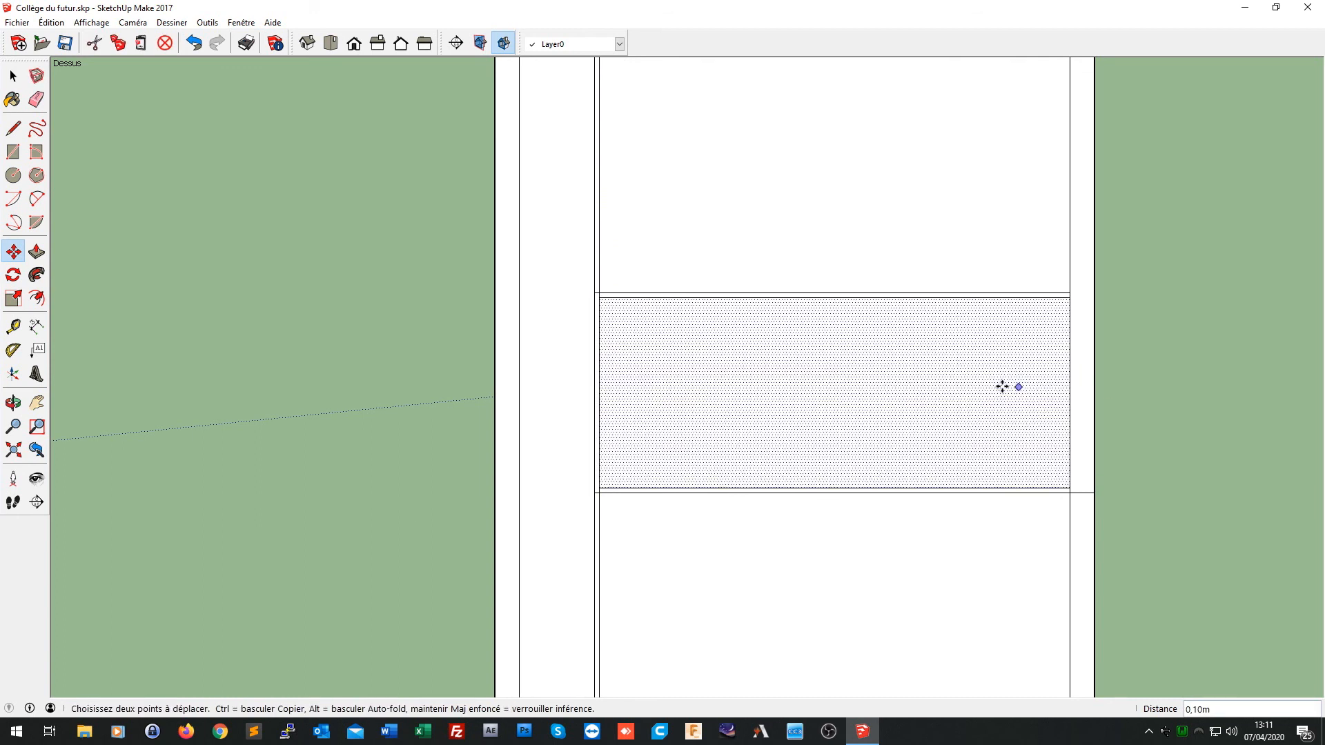
Step: Erase the leftover segments where the middle room's upper partition meets the corridor wall and the outer wall
click(37, 98)
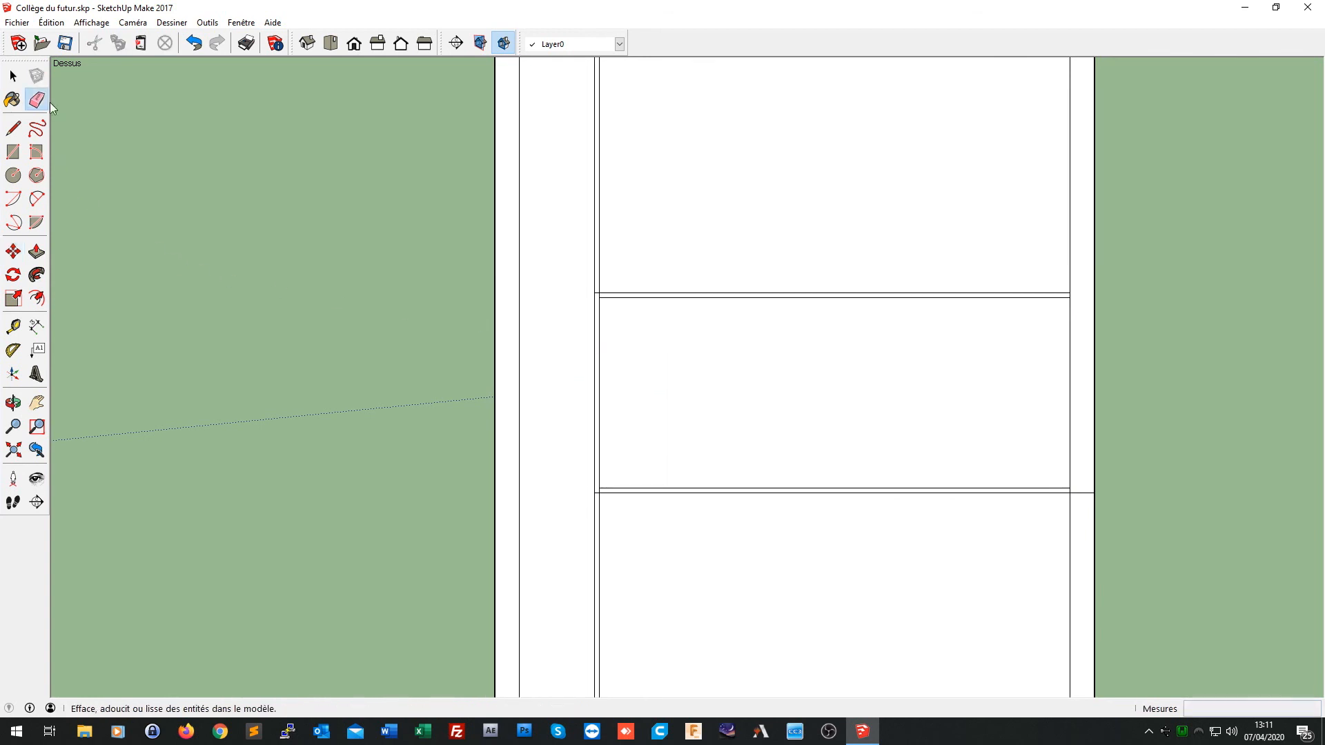
scroll(598, 298, up, 5)
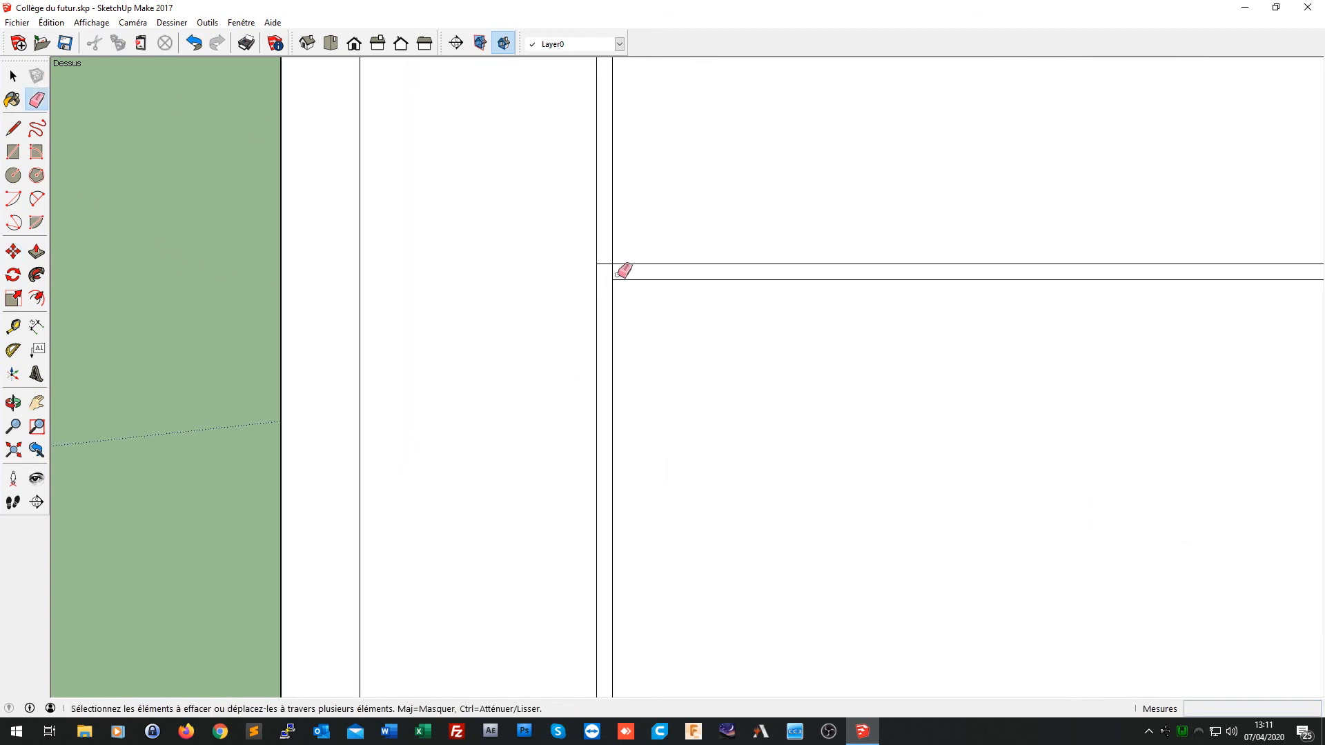
scroll(664, 619, down, 3)
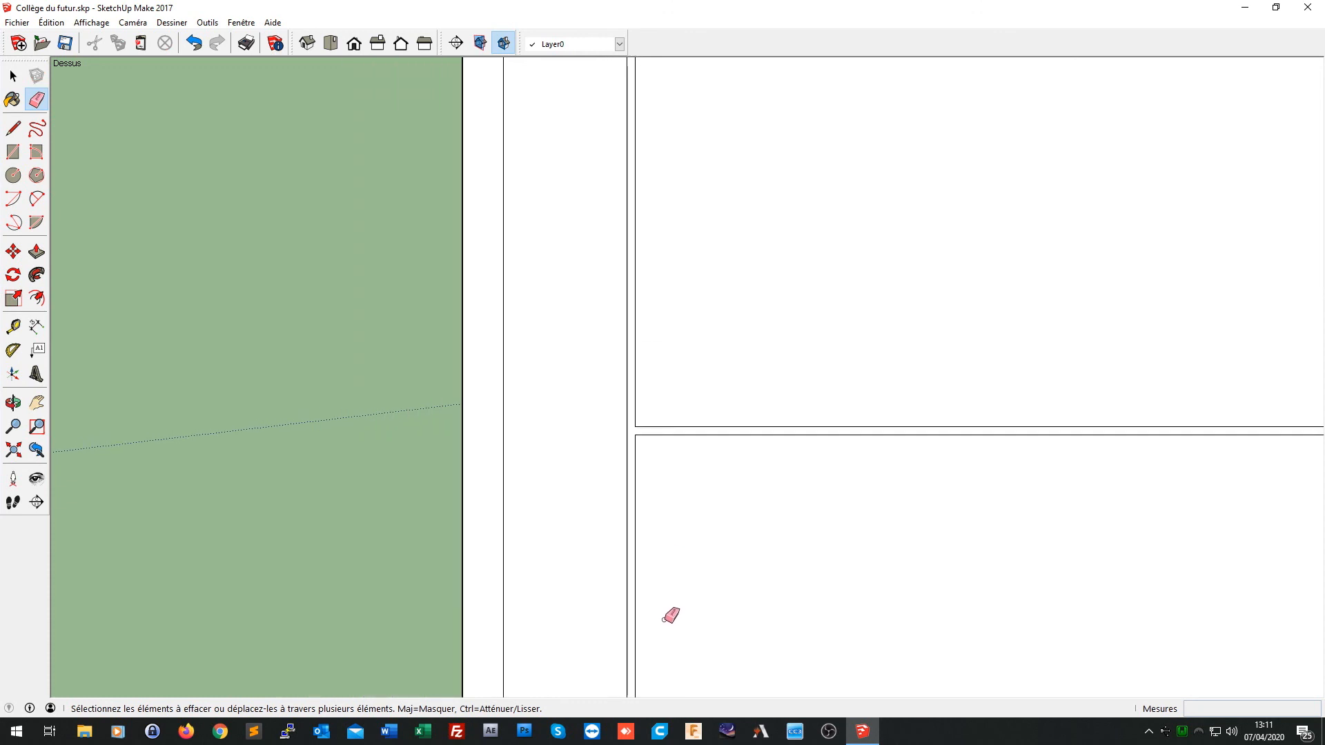
scroll(664, 619, down, 2)
scroll(1207, 495, up, 3)
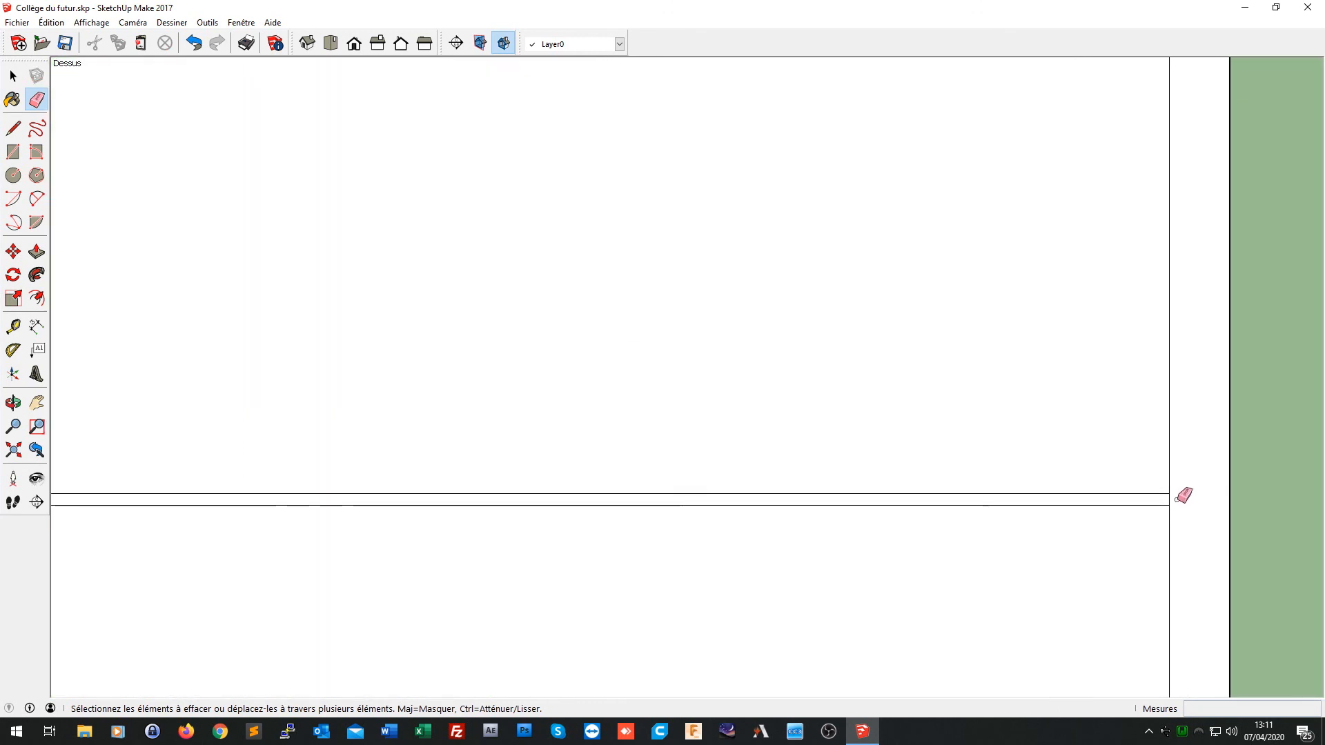
Step: Erase the leftover segments where the middle room's lower partition meets the outer wall and the corridor wall
mouse_move(1110, 546)
middle_down()
mouse_move(1063, 51)
mouse_move(1057, 78)
middle_up()
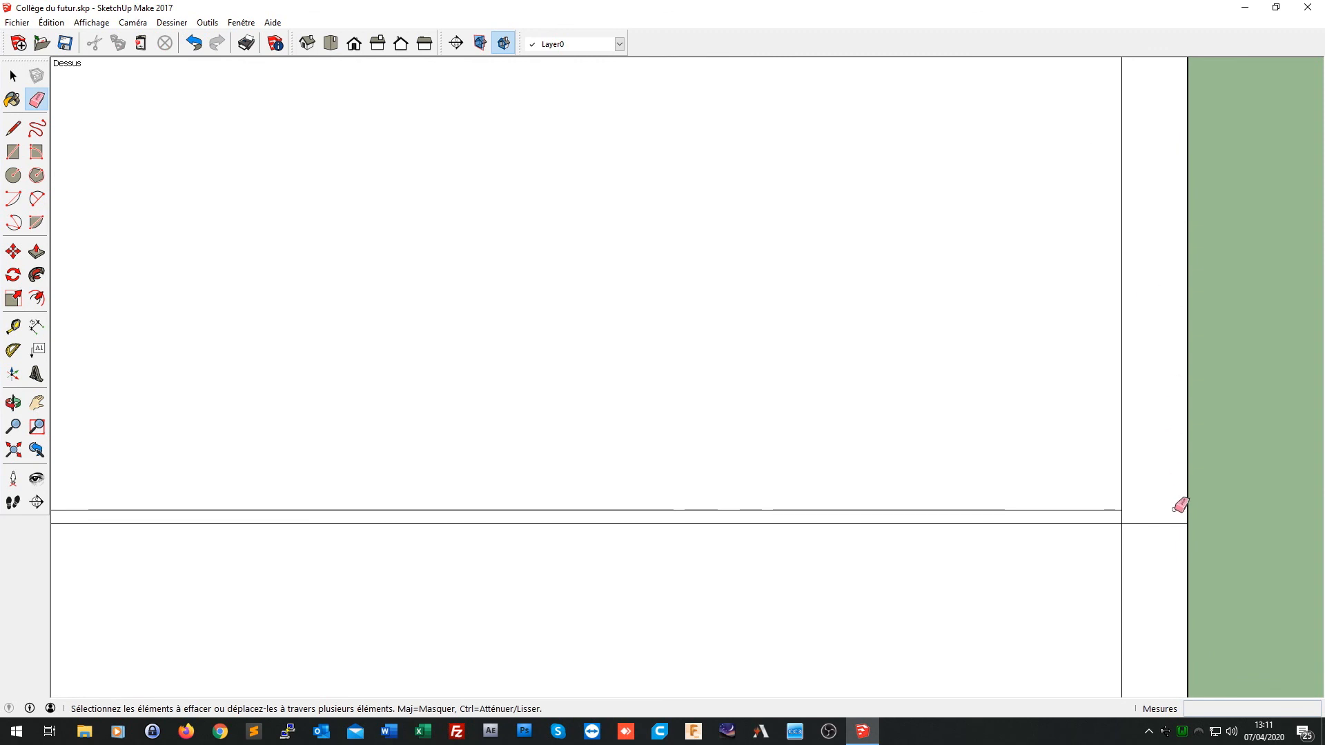
drag(1173, 508, 1125, 517)
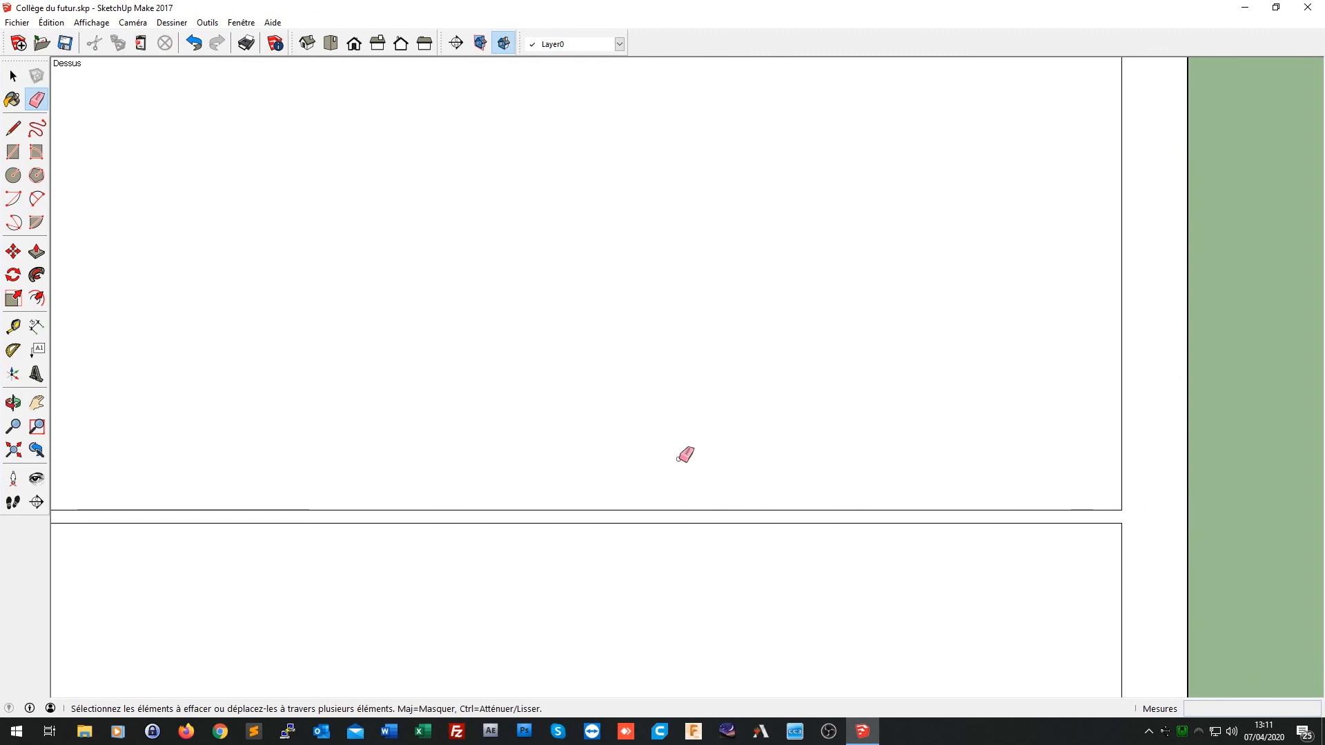
middle_drag(191, 469, 748, 381)
click(433, 429)
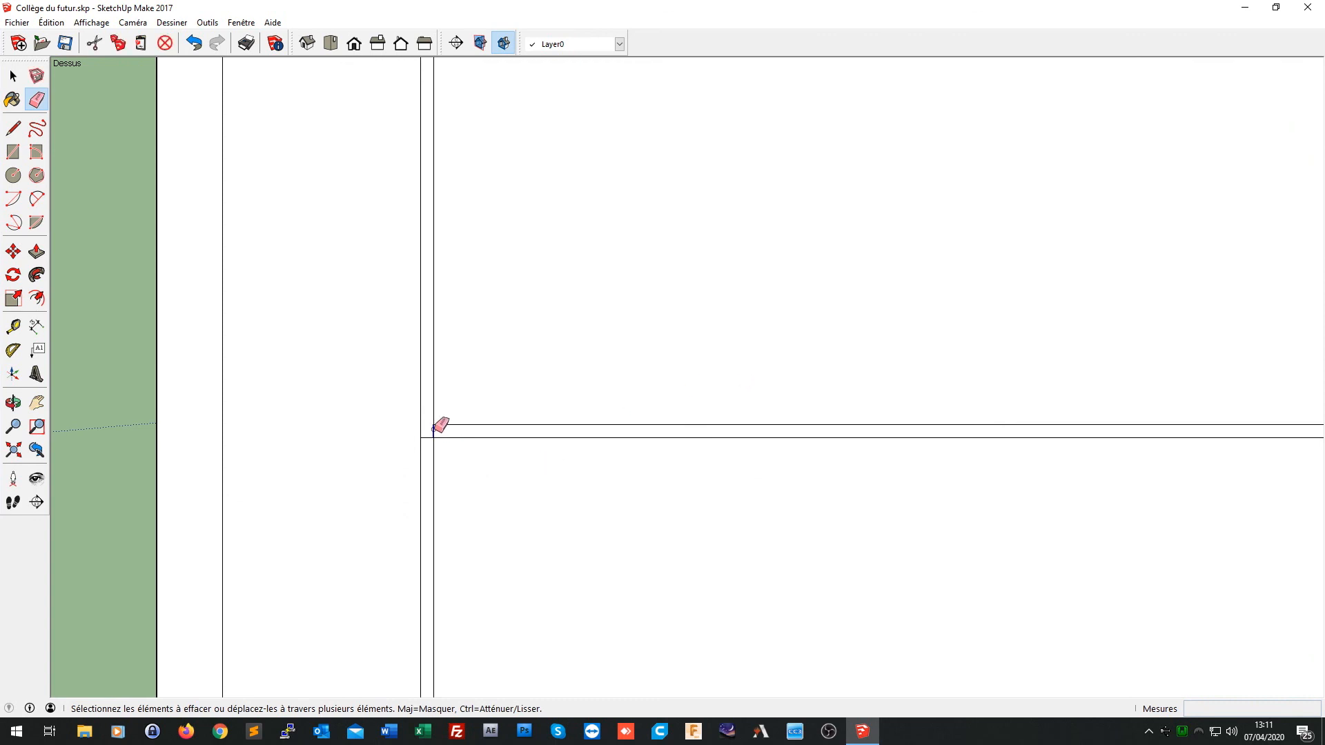
scroll(483, 422, down, 5)
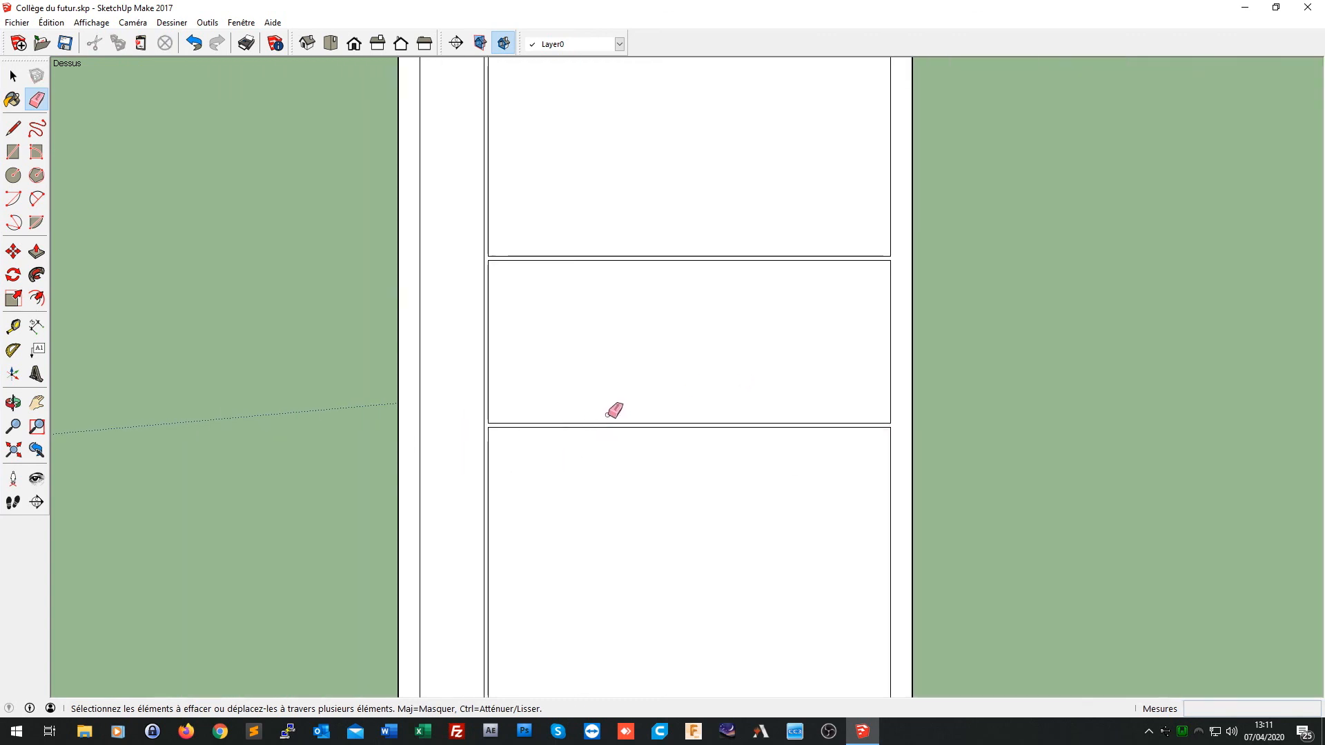
Step: Fit the whole model in view to review all three floor plans
scroll(608, 414, down, 2)
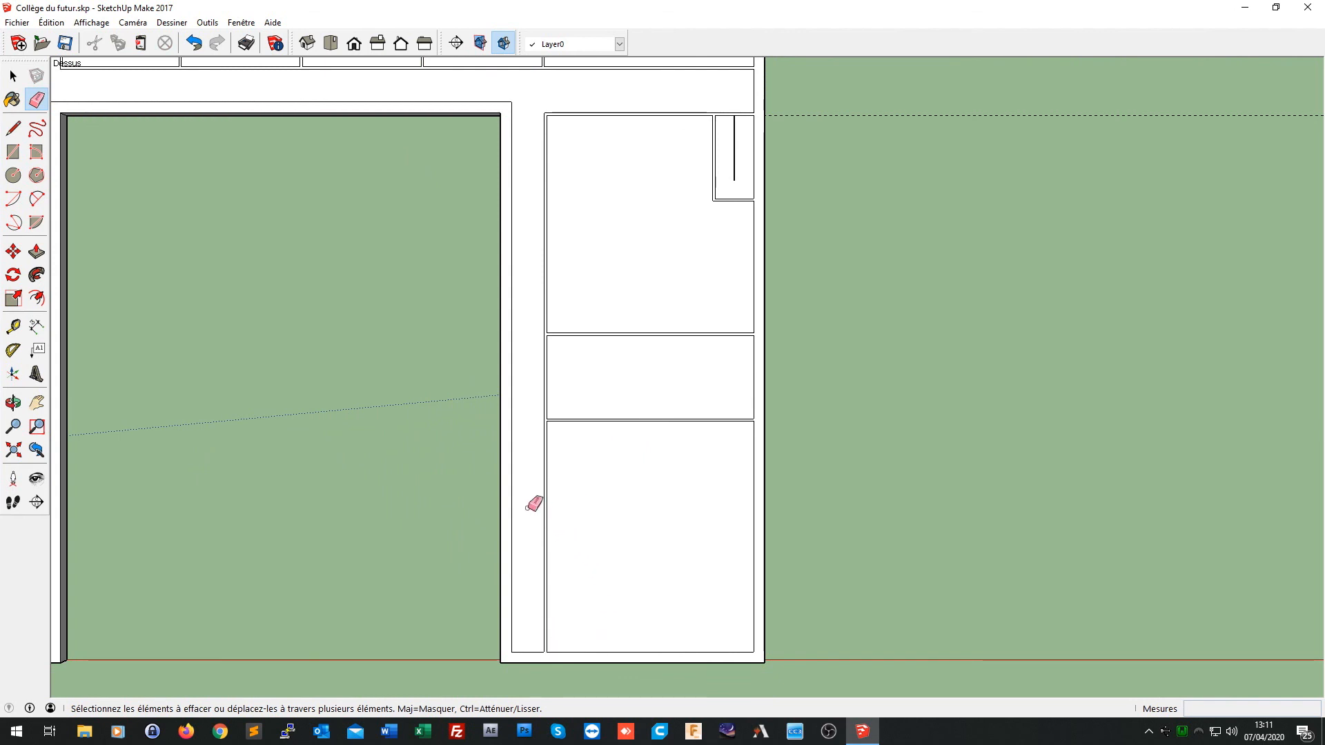
scroll(310, 308, down, 3)
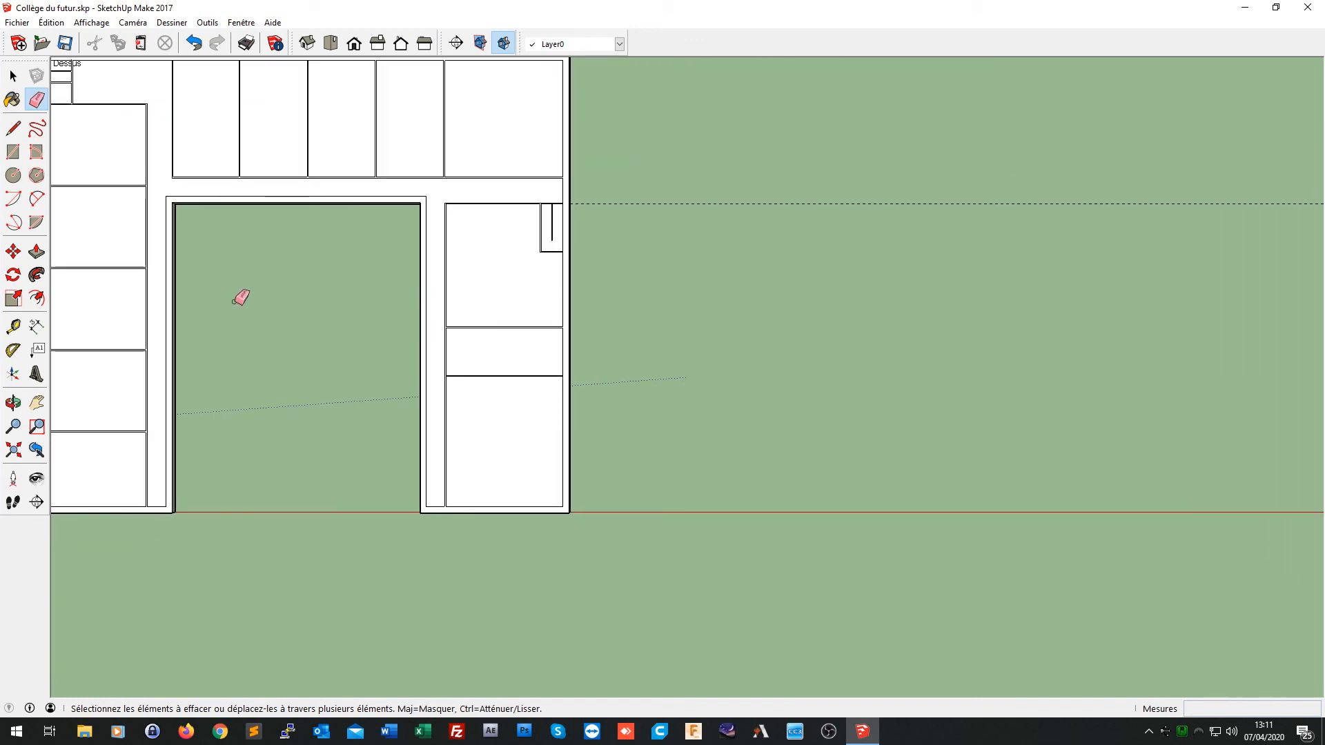
click(13, 450)
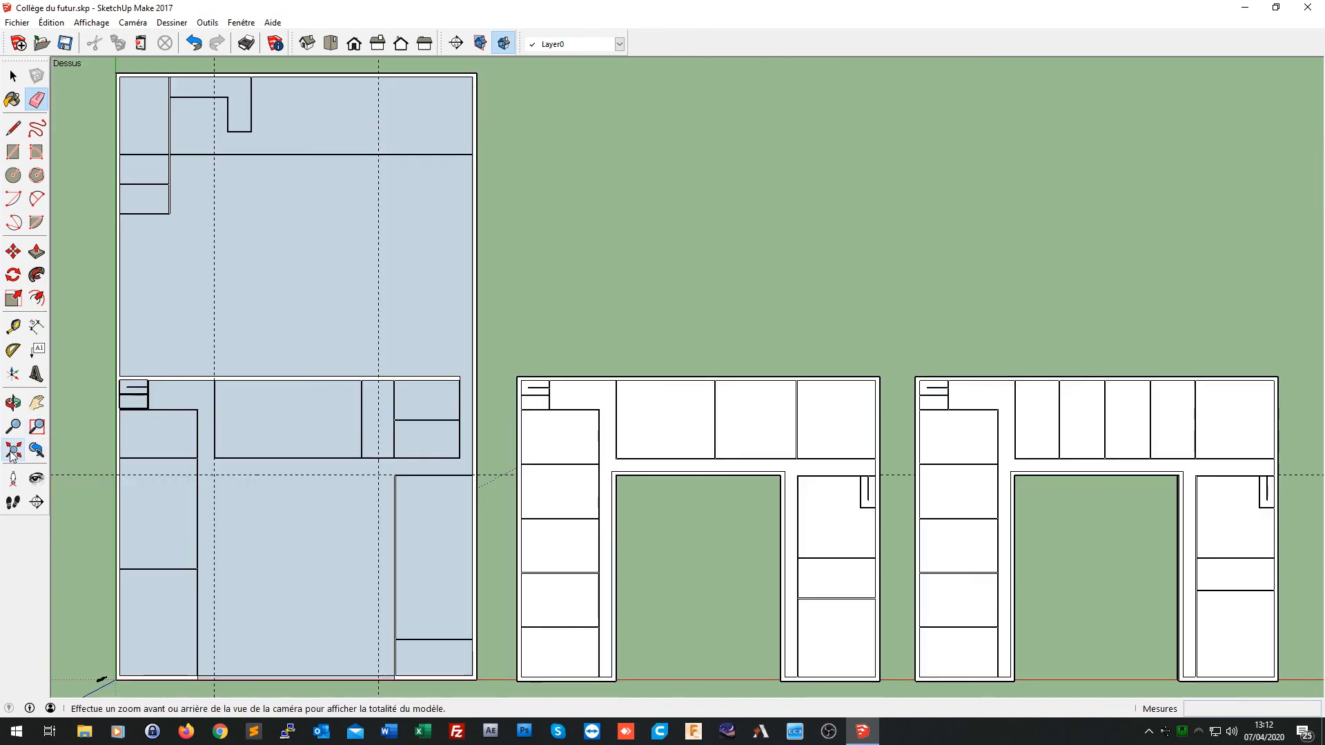